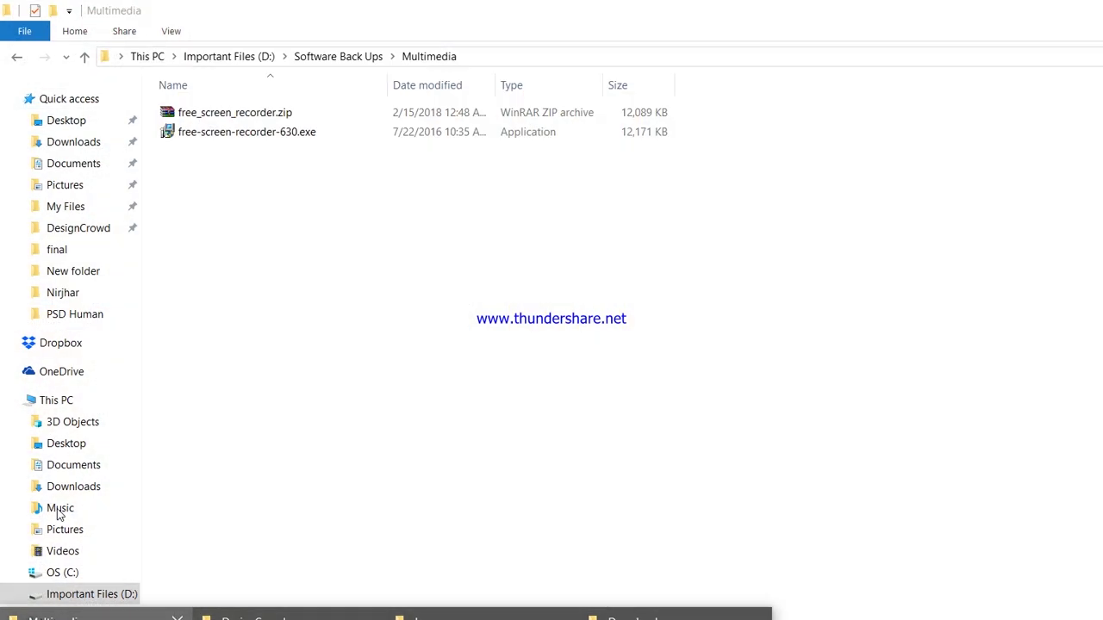
Step: Open 2.png from Desktop > Nirjhar > final in Photoshop
{"action": "left_click", "coordinate": [66, 120]}
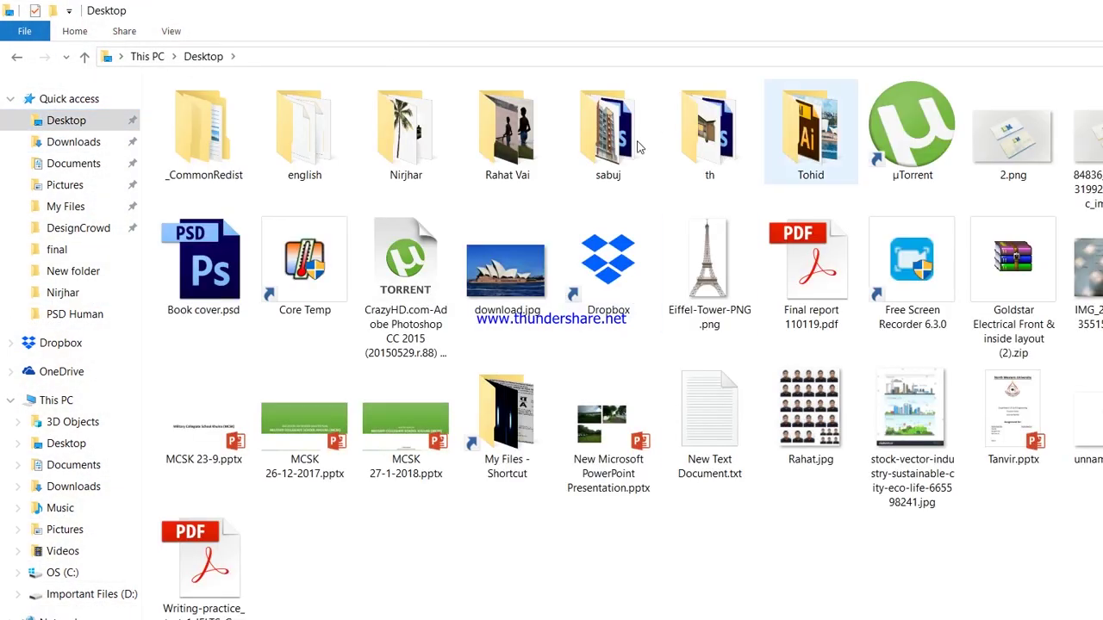
{"action": "double_click", "coordinate": [362, 137]}
{"action": "double_click", "coordinate": [201, 134]}
{"action": "right_click", "coordinate": [786, 152]}
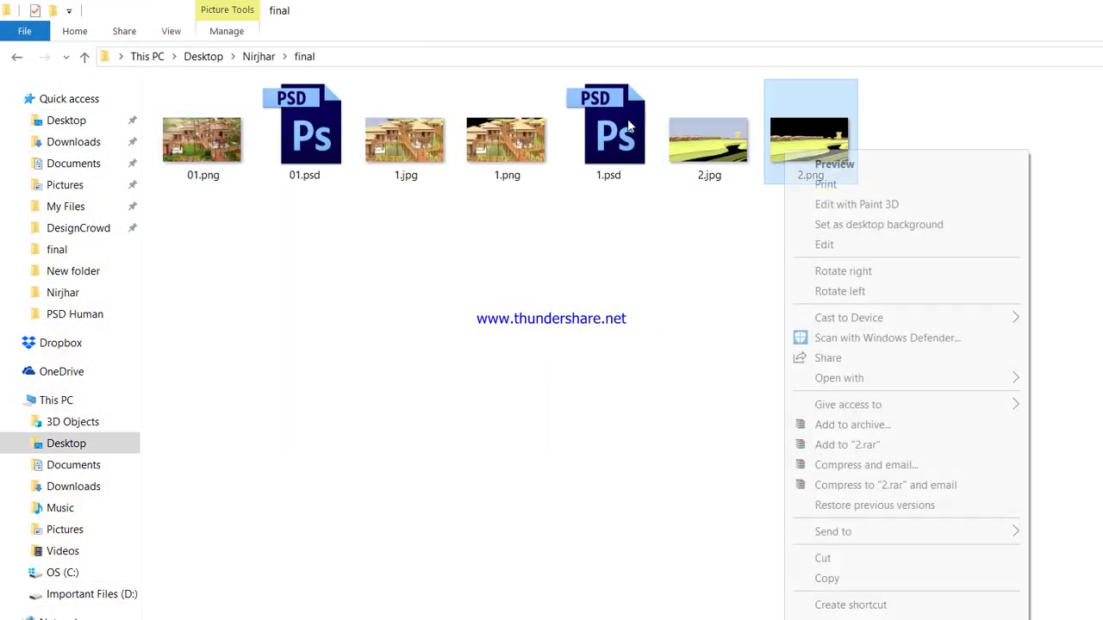
{"action": "mouse_move", "coordinate": [839, 377]}
{"action": "left_click", "coordinate": [1061, 382]}
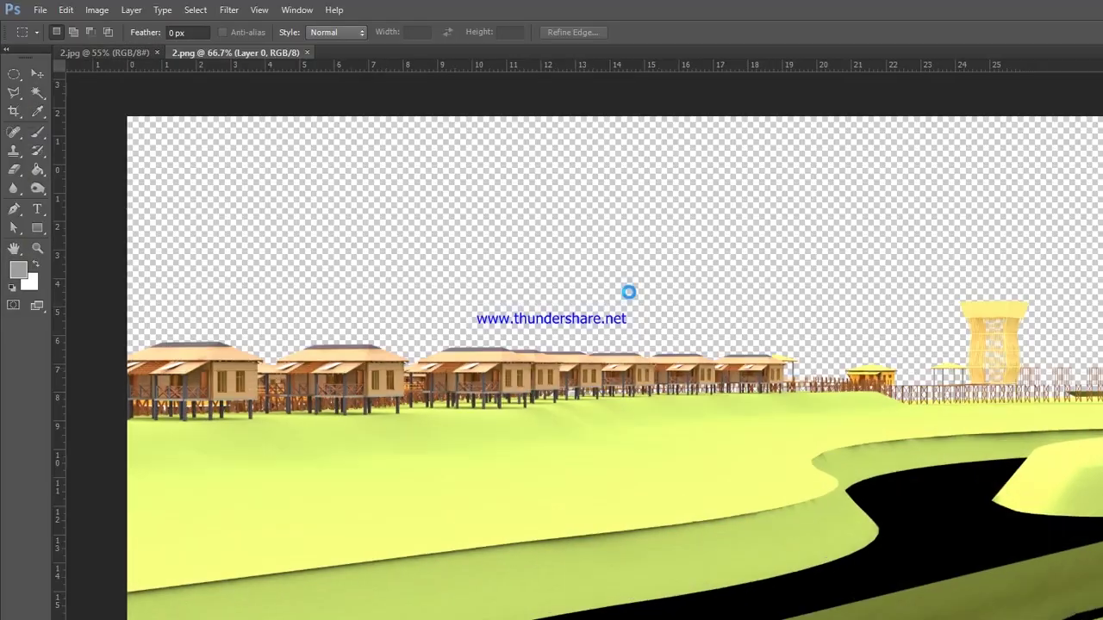
{"action": "left_click", "coordinate": [97, 9]}
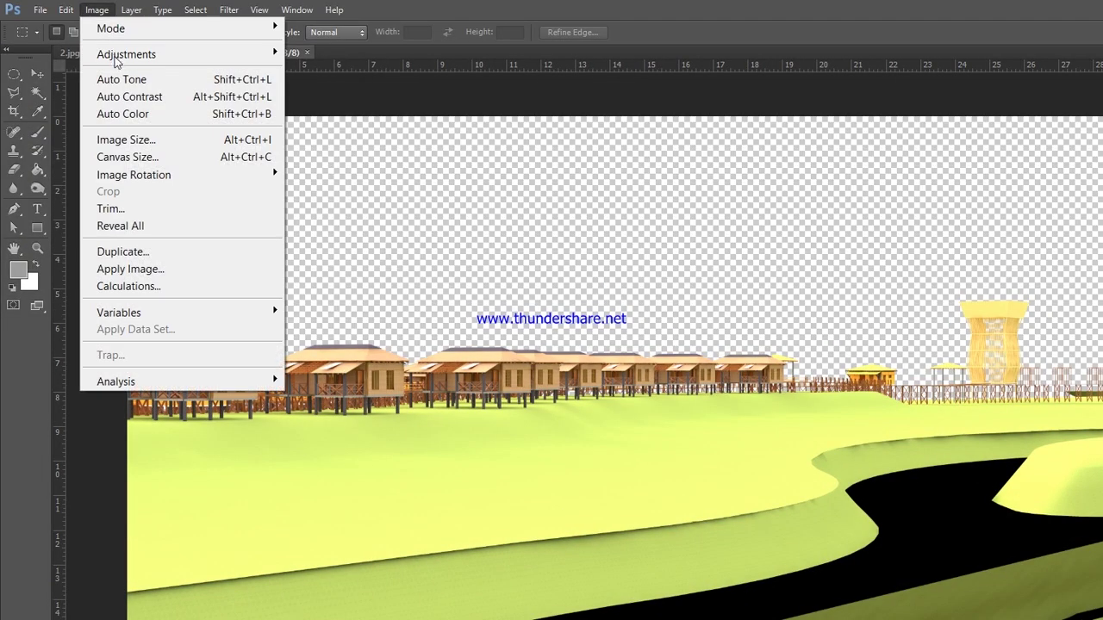
{"action": "left_click", "coordinate": [108, 77]}
Step: Open epa_wetlands.jpg from the Nirjhar folder in Adobe Photoshop CS6
{"action": "left_click", "coordinate": [1069, 7]}
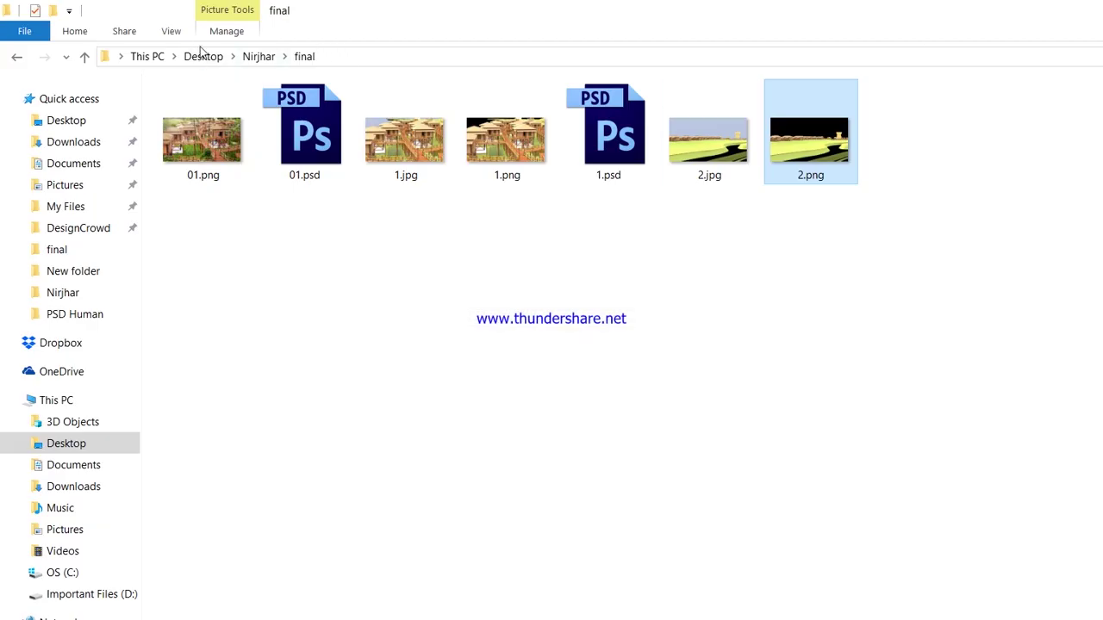
{"action": "left_click", "coordinate": [259, 57]}
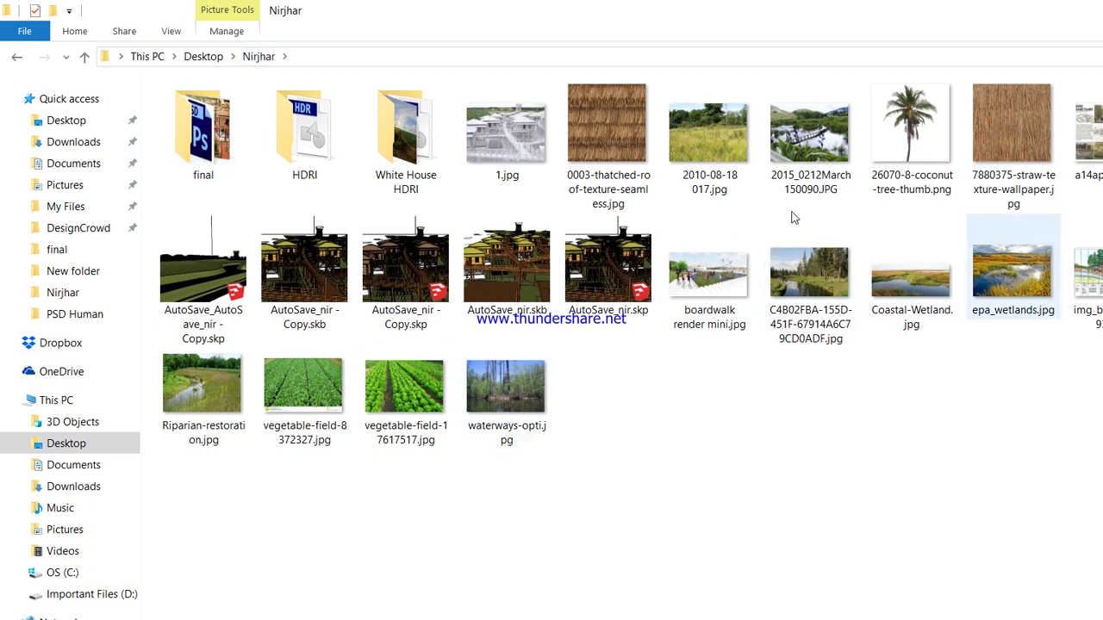
{"action": "right_click", "coordinate": [991, 258]}
{"action": "left_click", "coordinate": [631, 321]}
{"action": "right_click", "coordinate": [1047, 215]}
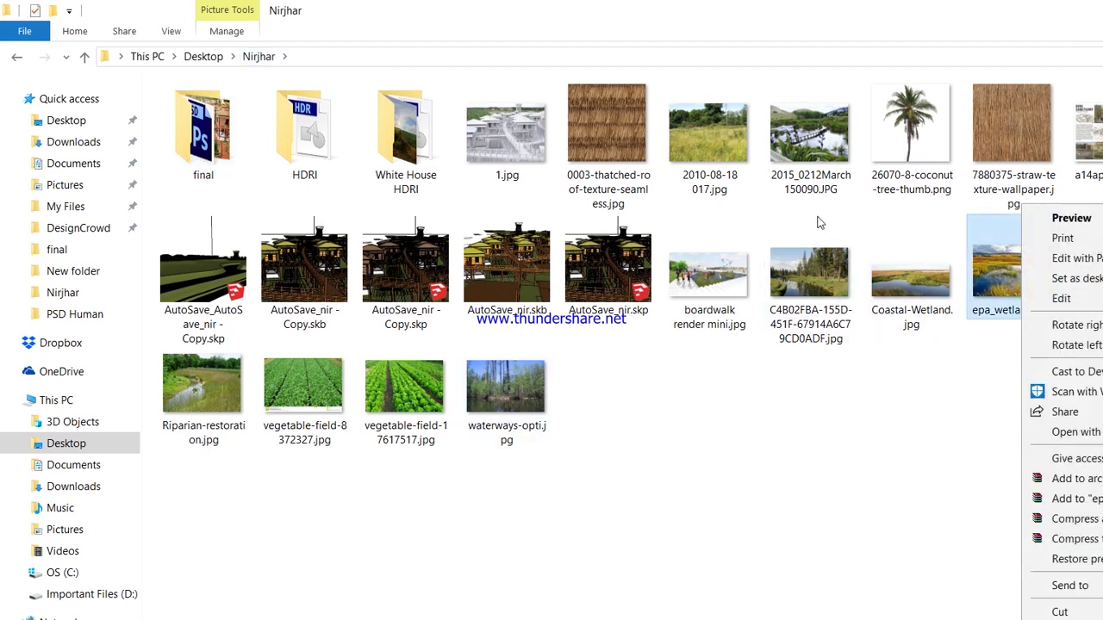
{"action": "key", "text": "Escape"}
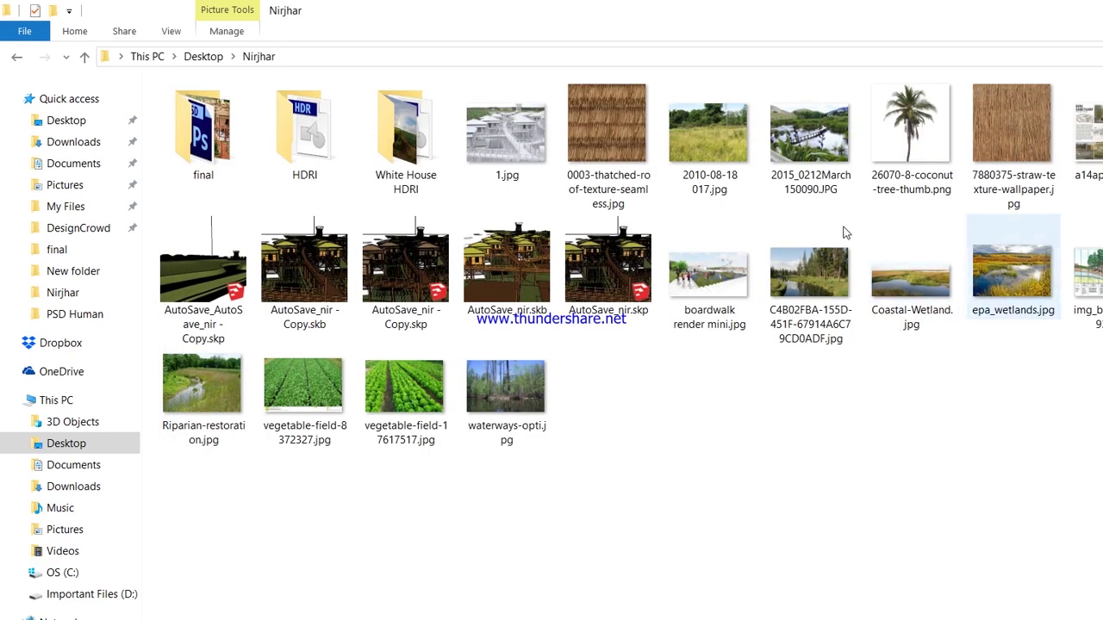
{"action": "right_click", "coordinate": [1000, 259]}
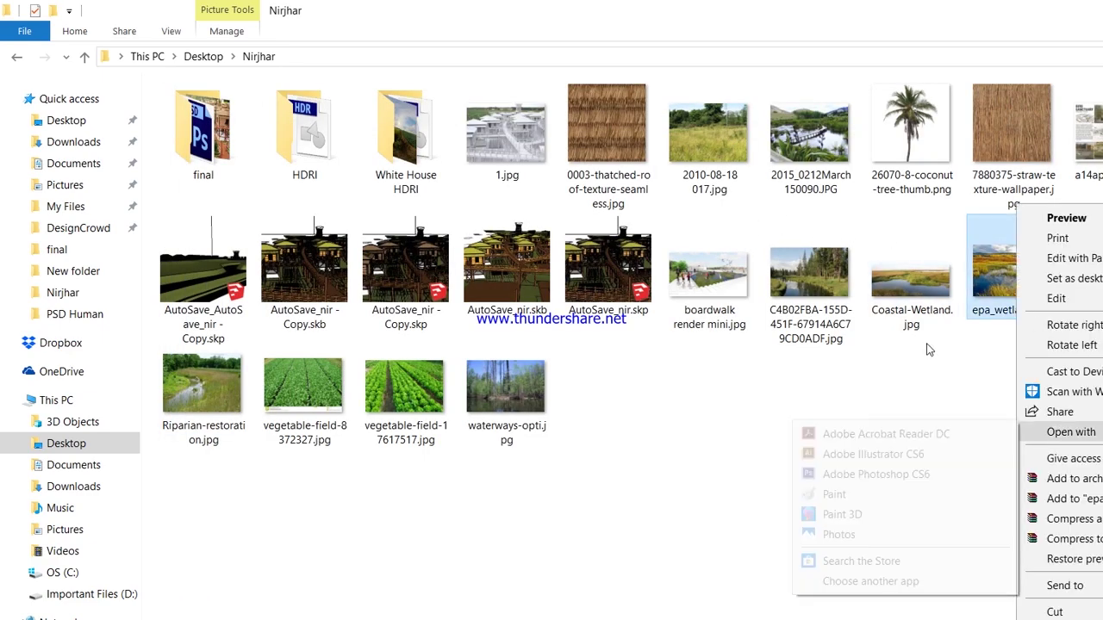
{"action": "left_click", "coordinate": [861, 472]}
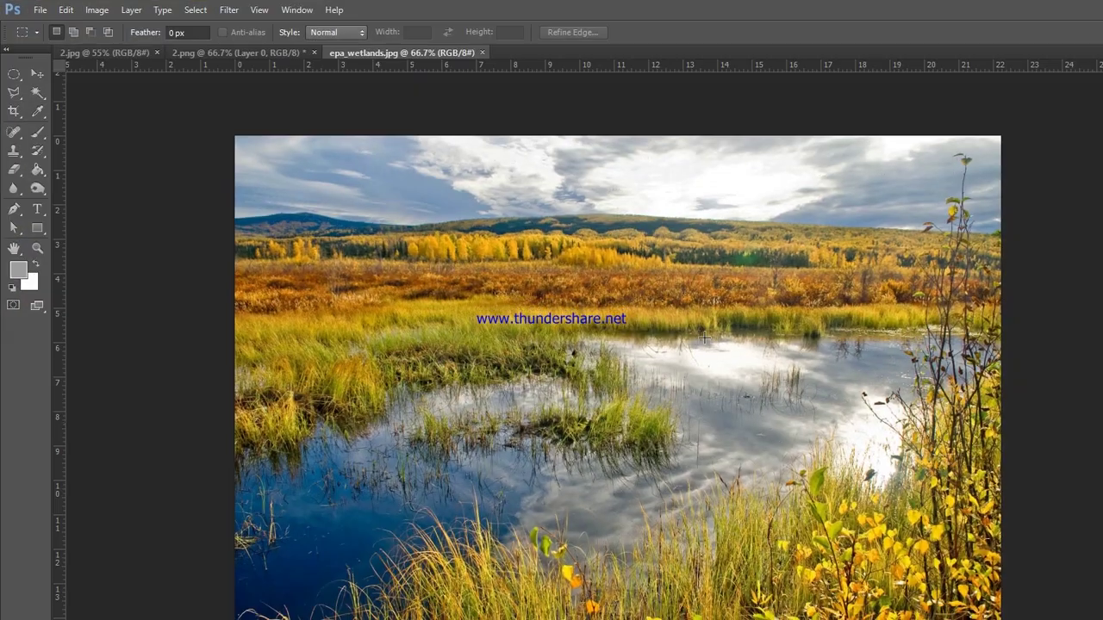
Step: Open the Coastal-Wetland photo in Photoshop and return to the Texture Club packs listing
{"action": "key", "text": "Return"}
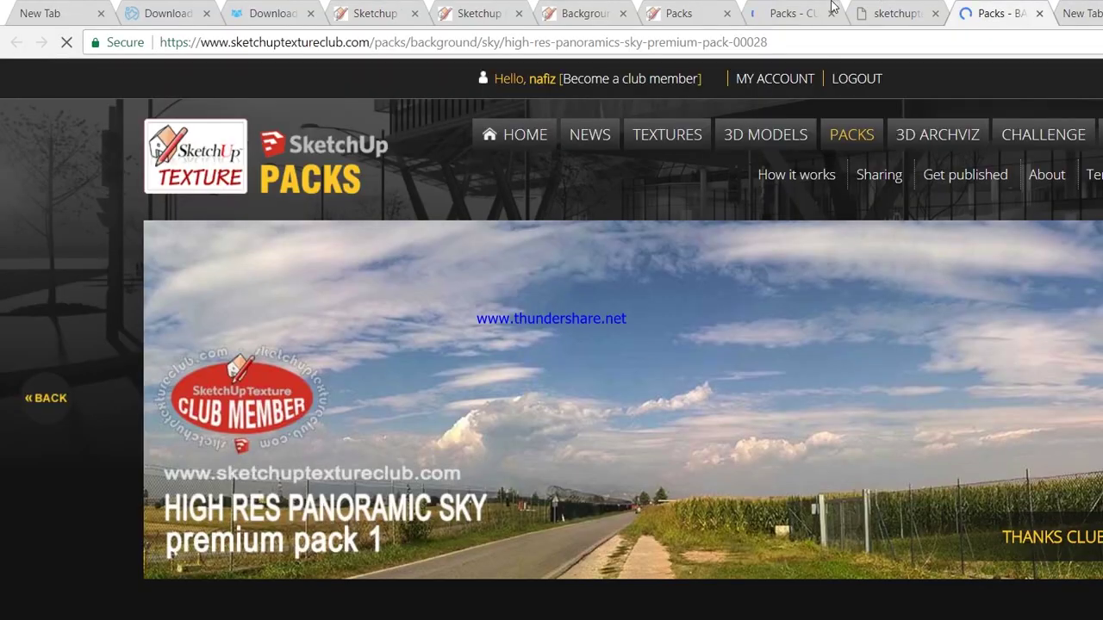
{"action": "scroll", "coordinate": [640, 421], "scroll_direction": "down", "scroll_amount": 10}
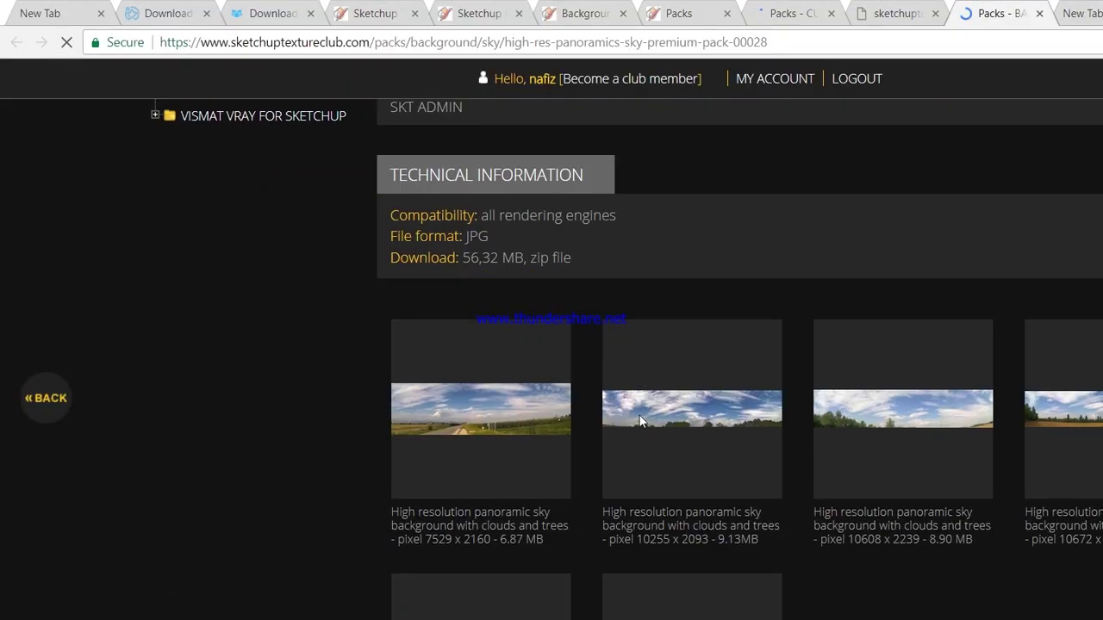
{"action": "scroll", "coordinate": [640, 417], "scroll_direction": "down", "scroll_amount": 2}
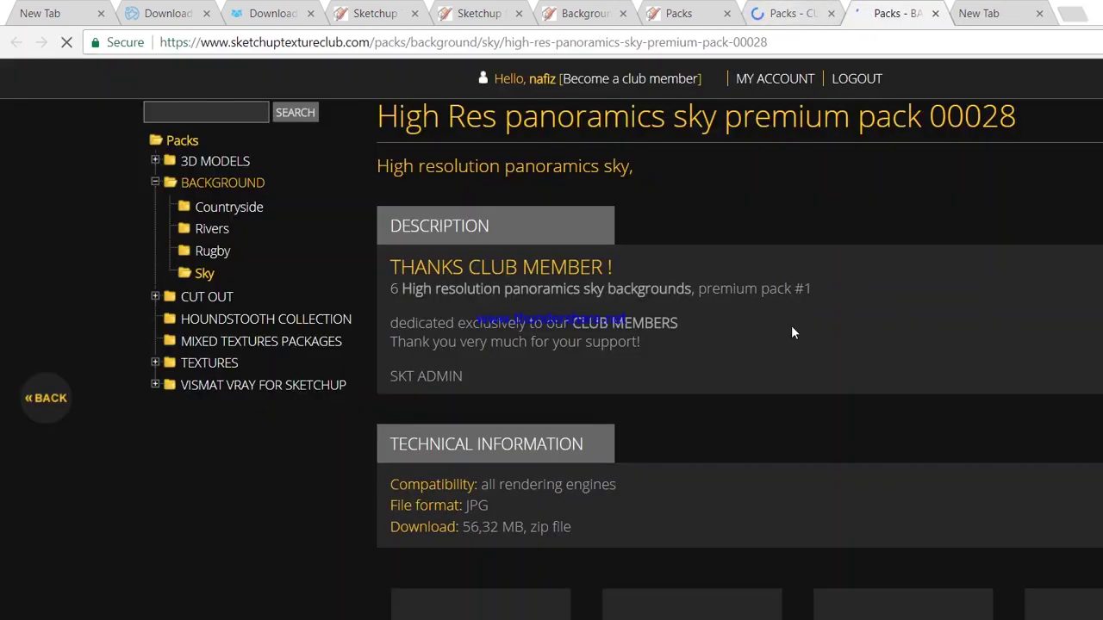
{"action": "key", "text": "ctrl+shift+Tab"}
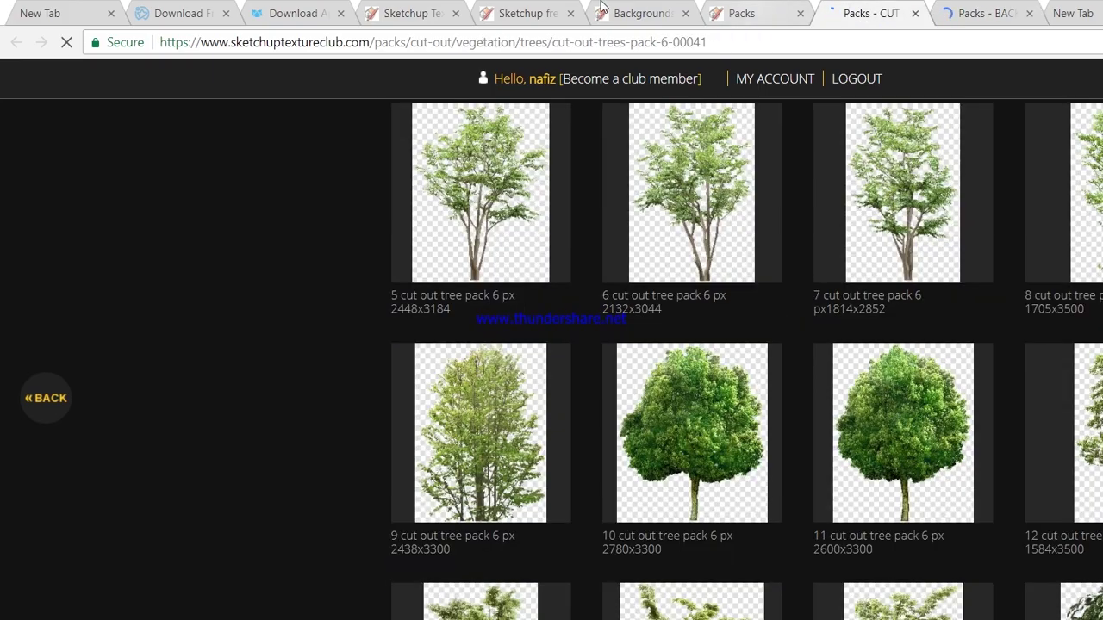
{"action": "key", "text": "ctrl+shift+Tab"}
Step: Scroll through the SketchUp Texture Club packages grid of sky and cut-out tree packs
{"action": "scroll", "coordinate": [175, 362], "scroll_direction": "down", "scroll_amount": 5}
{"action": "scroll", "coordinate": [175, 361], "scroll_direction": "down", "scroll_amount": 5}
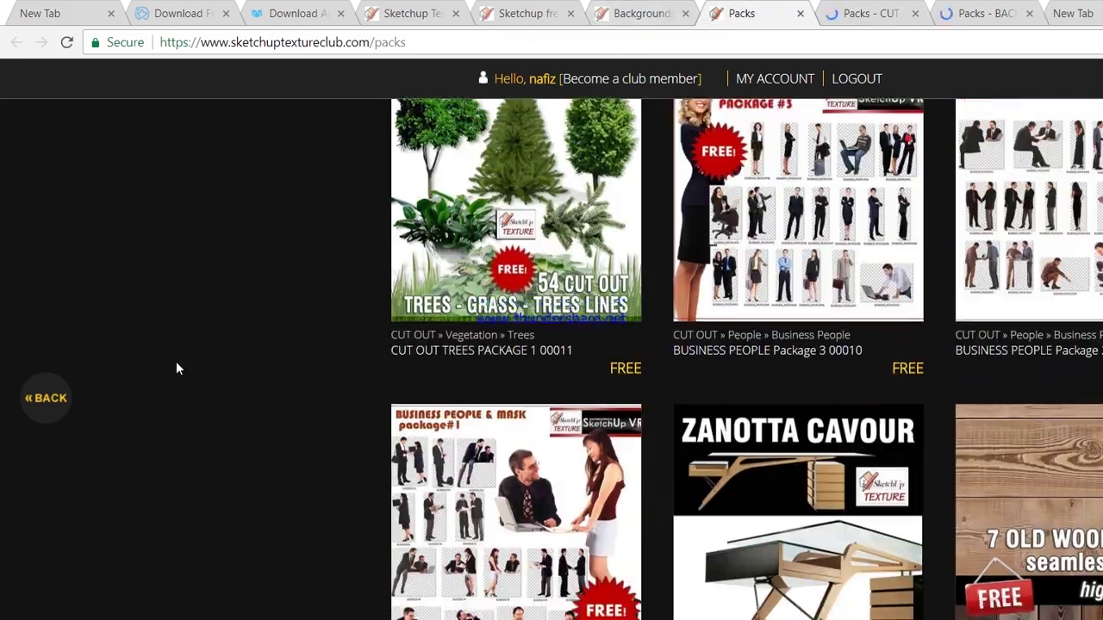
{"action": "scroll", "coordinate": [179, 360], "scroll_direction": "up", "scroll_amount": 10}
{"action": "scroll", "coordinate": [184, 361], "scroll_direction": "down", "scroll_amount": 5}
{"action": "scroll", "coordinate": [186, 361], "scroll_direction": "up", "scroll_amount": 4}
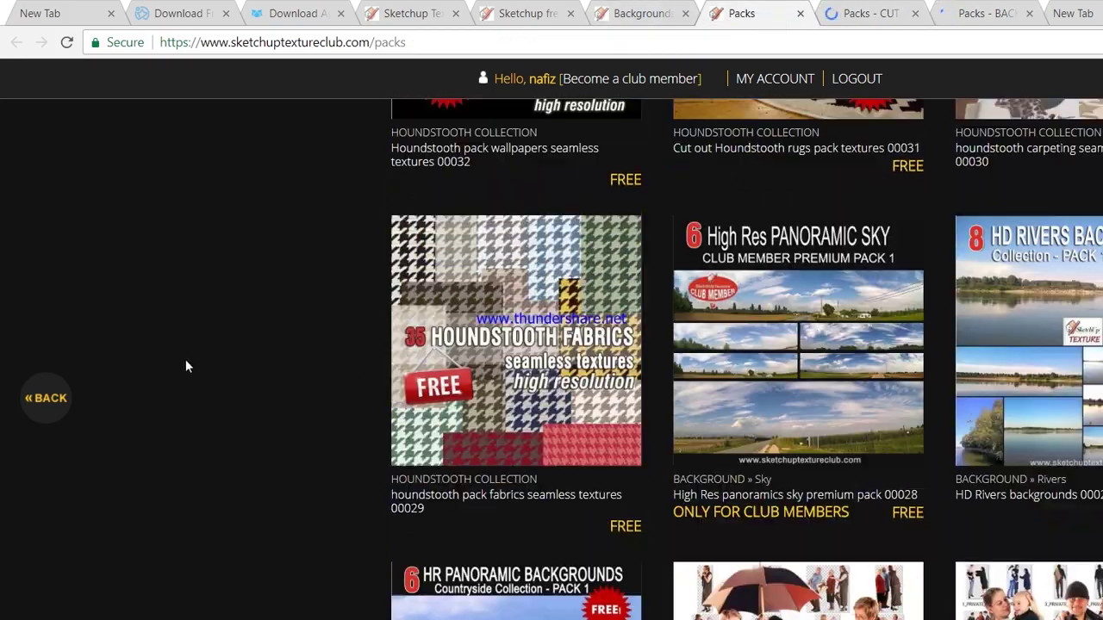
{"action": "scroll", "coordinate": [185, 361], "scroll_direction": "down", "scroll_amount": 2}
{"action": "scroll", "coordinate": [186, 361], "scroll_direction": "up", "scroll_amount": 3}
{"action": "scroll", "coordinate": [186, 361], "scroll_direction": "up", "scroll_amount": 7}
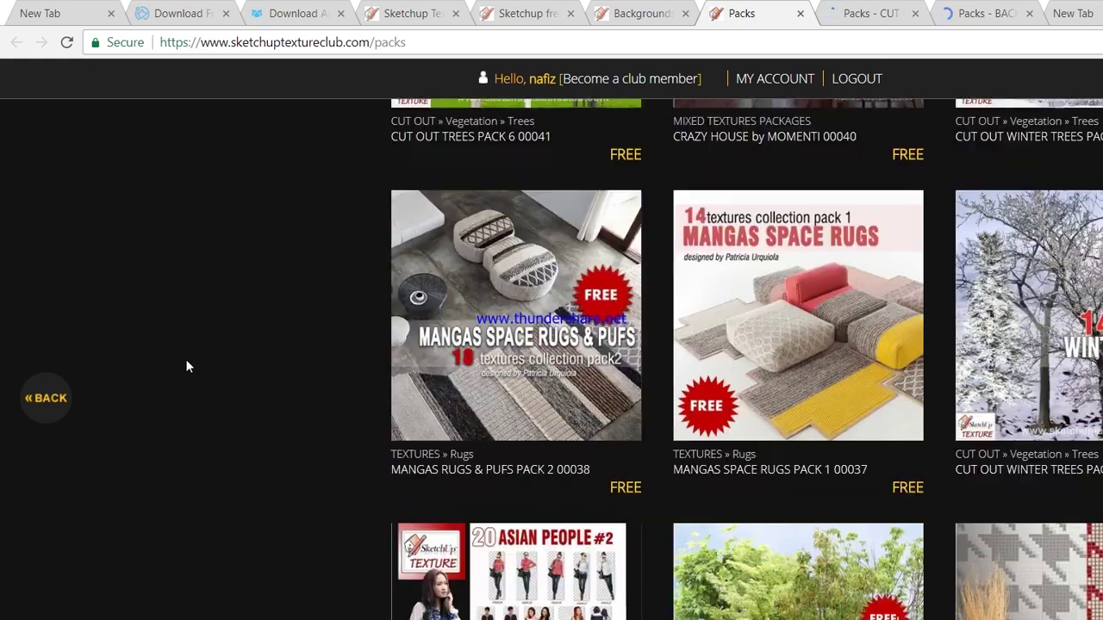
{"action": "scroll", "coordinate": [187, 361], "scroll_direction": "up", "scroll_amount": 6}
{"action": "scroll", "coordinate": [188, 359], "scroll_direction": "up", "scroll_amount": 5}
{"action": "scroll", "coordinate": [255, 214], "scroll_direction": "up", "scroll_amount": 5}
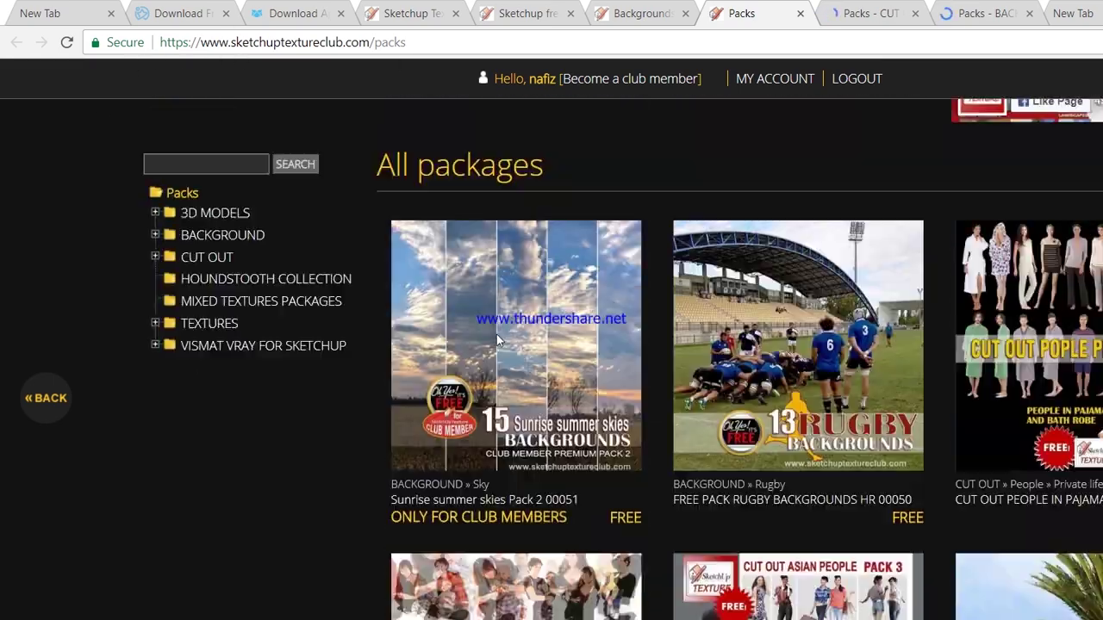
{"action": "scroll", "coordinate": [255, 215], "scroll_direction": "up", "scroll_amount": 2}
{"action": "scroll", "coordinate": [54, 380], "scroll_direction": "up", "scroll_amount": 3}
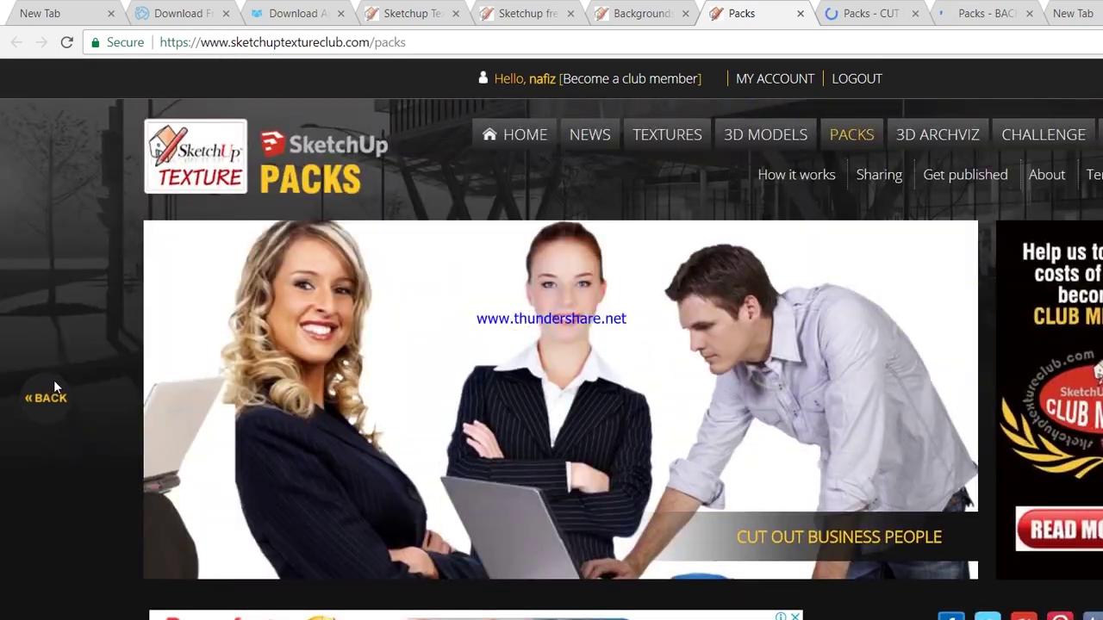
{"action": "scroll", "coordinate": [54, 380], "scroll_direction": "down", "scroll_amount": 3}
{"action": "scroll", "coordinate": [54, 380], "scroll_direction": "down", "scroll_amount": 4}
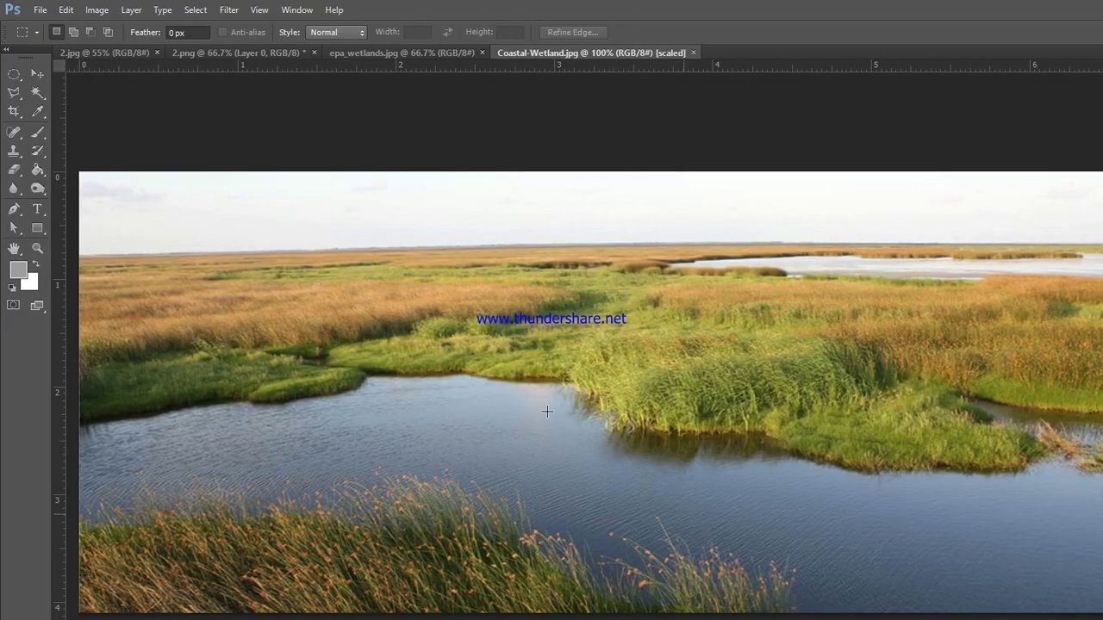
Step: Select the Coastal-Wetland water and near grass with a 10 px feathered Polygonal Lasso
{"action": "left_click", "coordinate": [323, 49]}
{"action": "key", "text": "ctrl+Tab"}
{"action": "left_click", "coordinate": [14, 73]}
{"action": "left_click", "coordinate": [13, 88]}
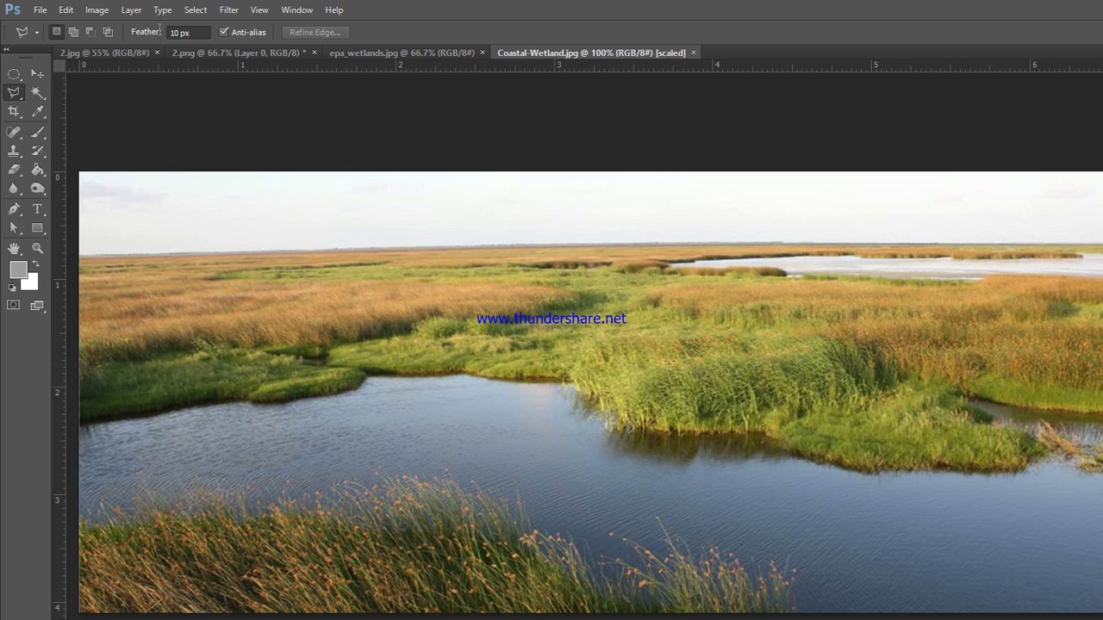
{"action": "left_click", "coordinate": [93, 387]}
{"action": "left_click", "coordinate": [319, 351]}
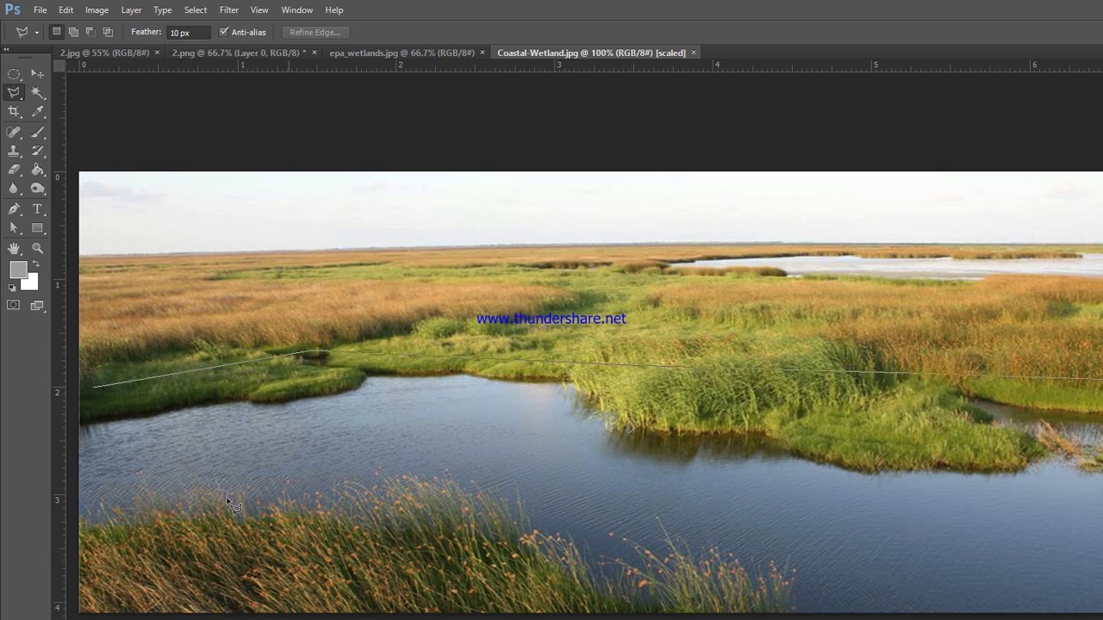
{"action": "double_click", "coordinate": [50, 474]}
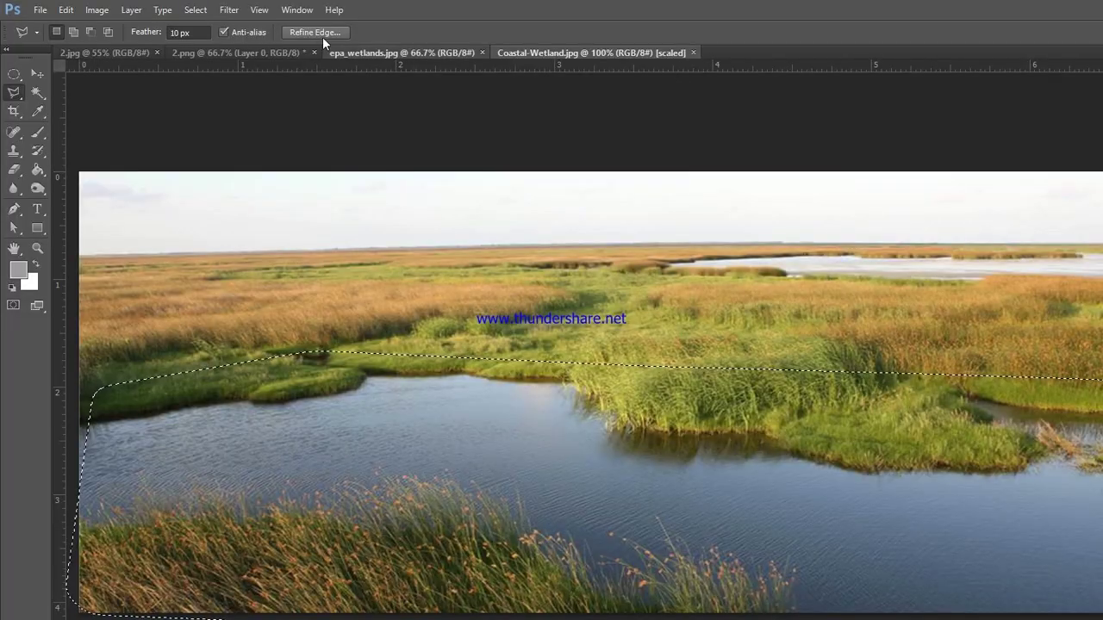
Step: Copy the wetland selection and paste it into 2.png as a new layer
{"action": "key", "text": "ctrl+c"}
{"action": "left_click", "coordinate": [215, 53]}
{"action": "key", "text": "ctrl+v"}
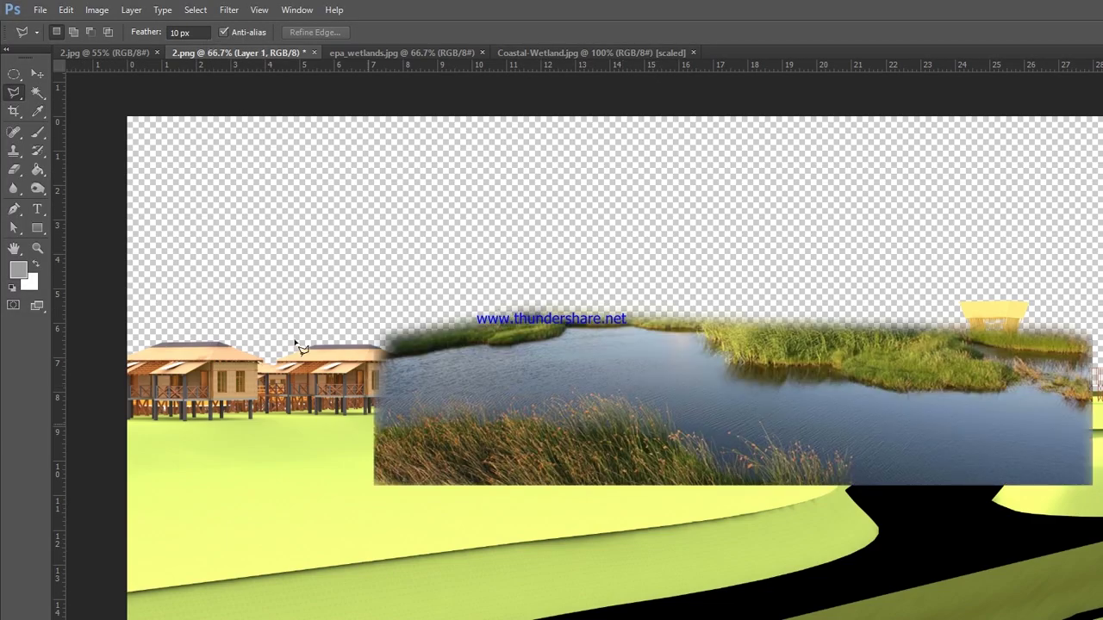
Step: Move the pasted wetland below the houses and flip it horizontally to the lower left
{"action": "key", "text": "v"}
{"action": "left_click_drag", "start_coordinate": [750, 399], "coordinate": [692, 460]}
{"action": "key", "text": "ctrl+t"}
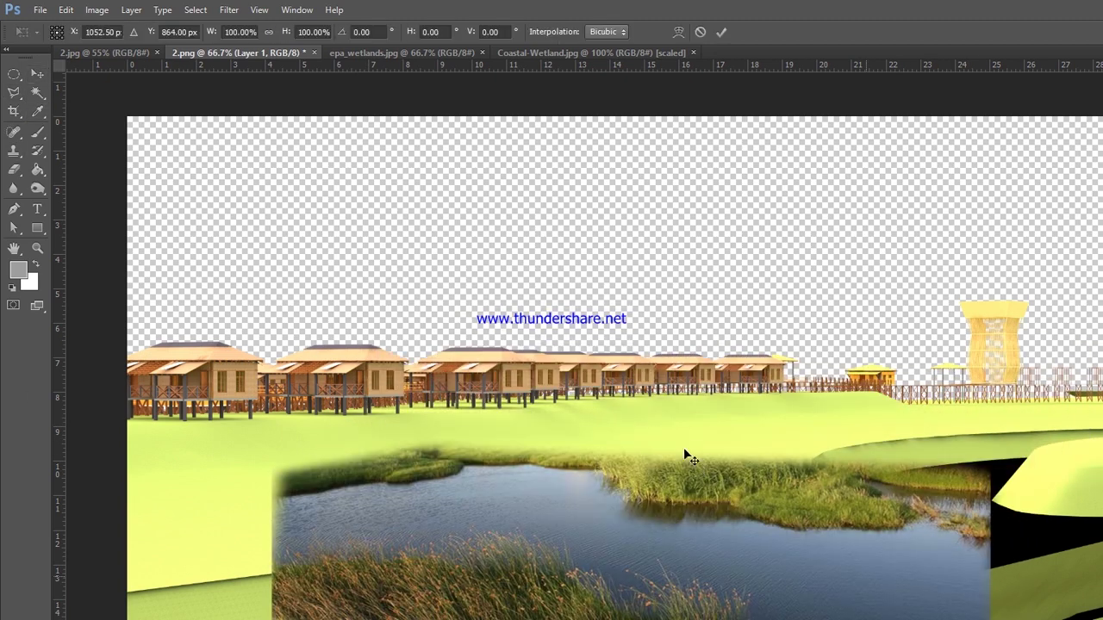
{"action": "right_click", "coordinate": [855, 457]}
{"action": "left_click", "coordinate": [911, 531]}
{"action": "left_click_drag", "start_coordinate": [686, 412], "coordinate": [564, 477]}
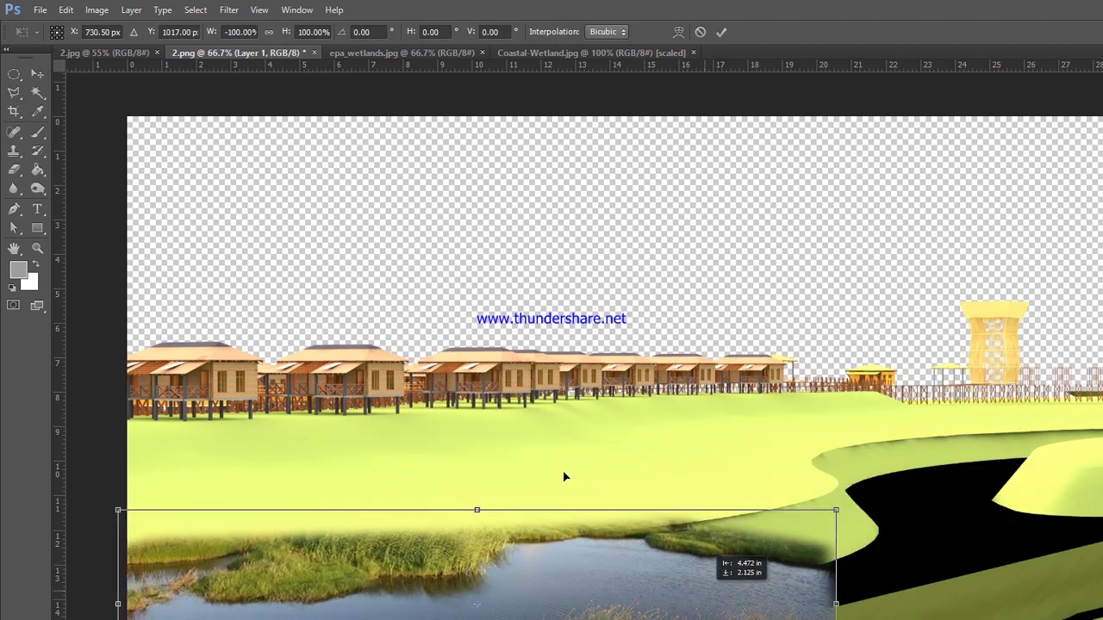
Step: Enlarge the wetland layer across the foreground and place it up and right below the lawn
{"action": "right_click", "coordinate": [646, 461]}
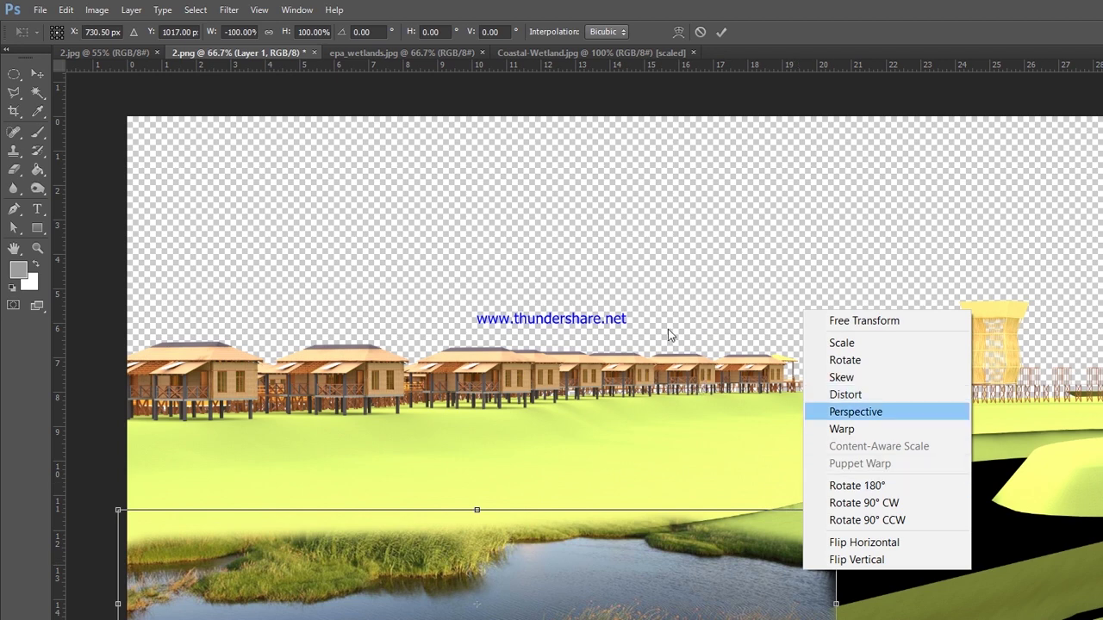
{"action": "key", "text": "Escape"}
{"action": "mouse_move", "coordinate": [616, 566]}
{"action": "left_mouse_down"}
{"action": "mouse_move", "coordinate": [626, 536]}
{"action": "mouse_move", "coordinate": [616, 483]}
{"action": "left_mouse_up"}
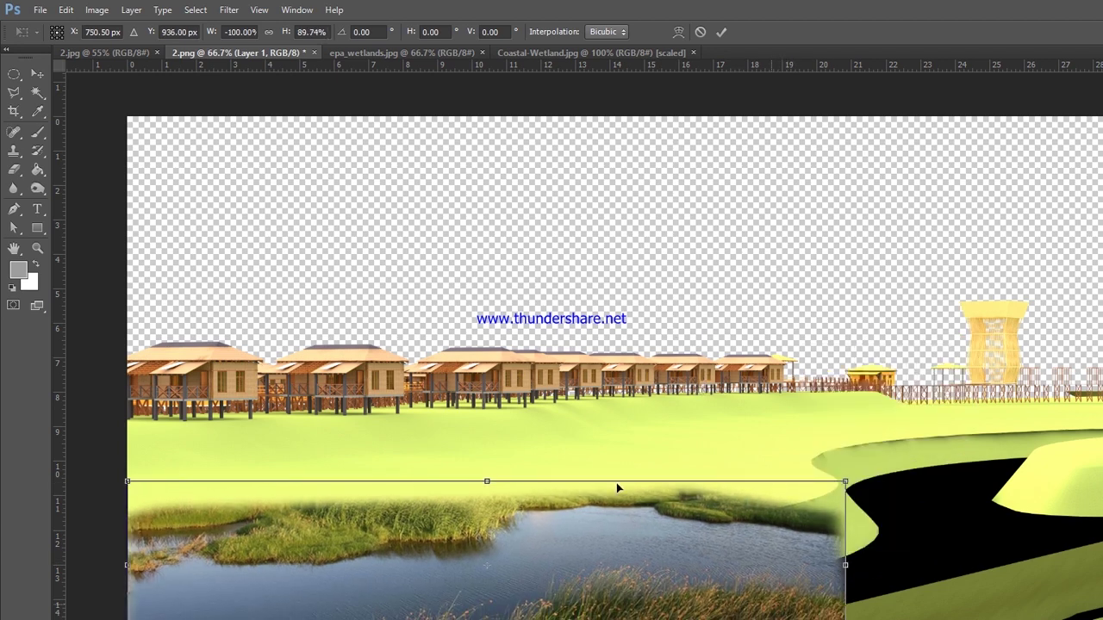
{"action": "key", "text": "ctrl+z"}
{"action": "left_click_drag", "start_coordinate": [681, 542], "coordinate": [792, 553]}
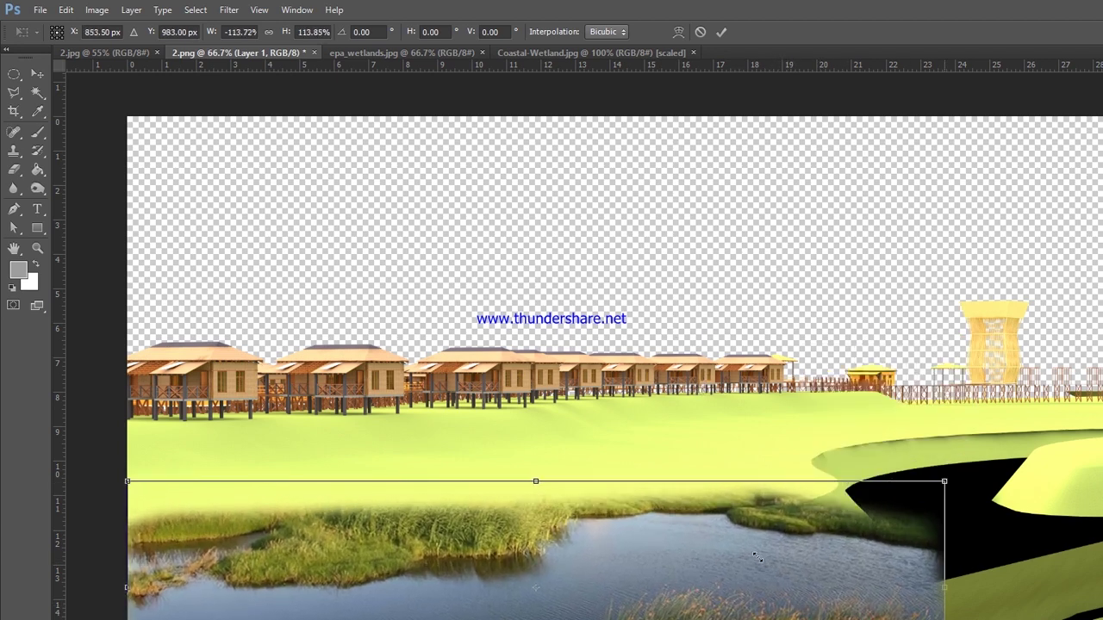
{"action": "key", "text": "Return"}
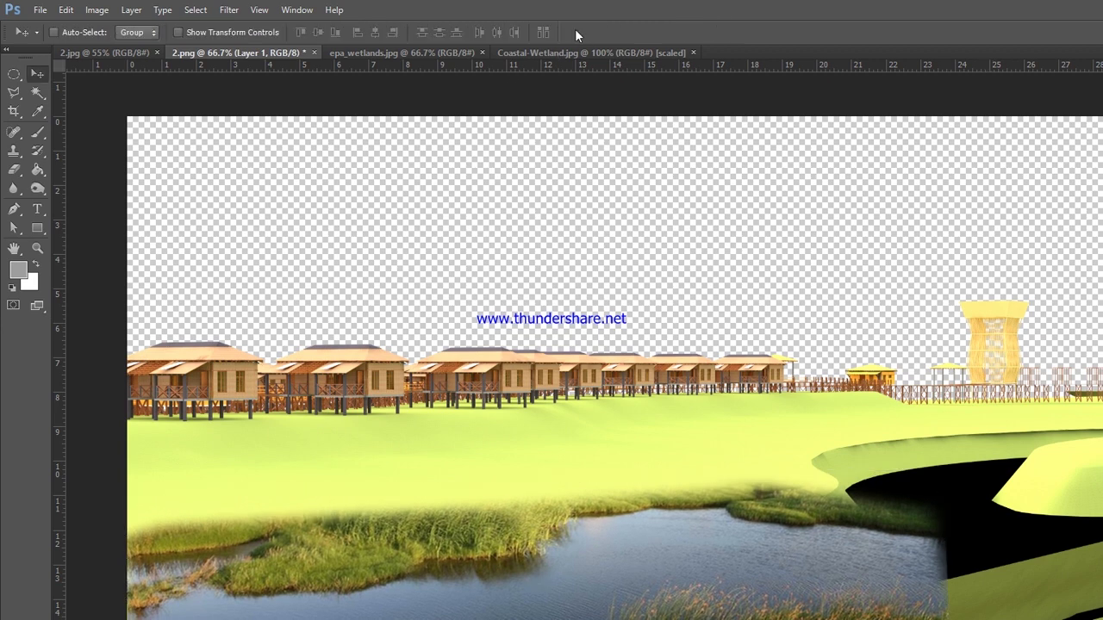
{"action": "left_click_drag", "start_coordinate": [723, 493], "coordinate": [870, 444]}
Step: Fade the wetland layer's hard left edge with a soft Eraser at 30% opacity
{"action": "left_click", "coordinate": [13, 169]}
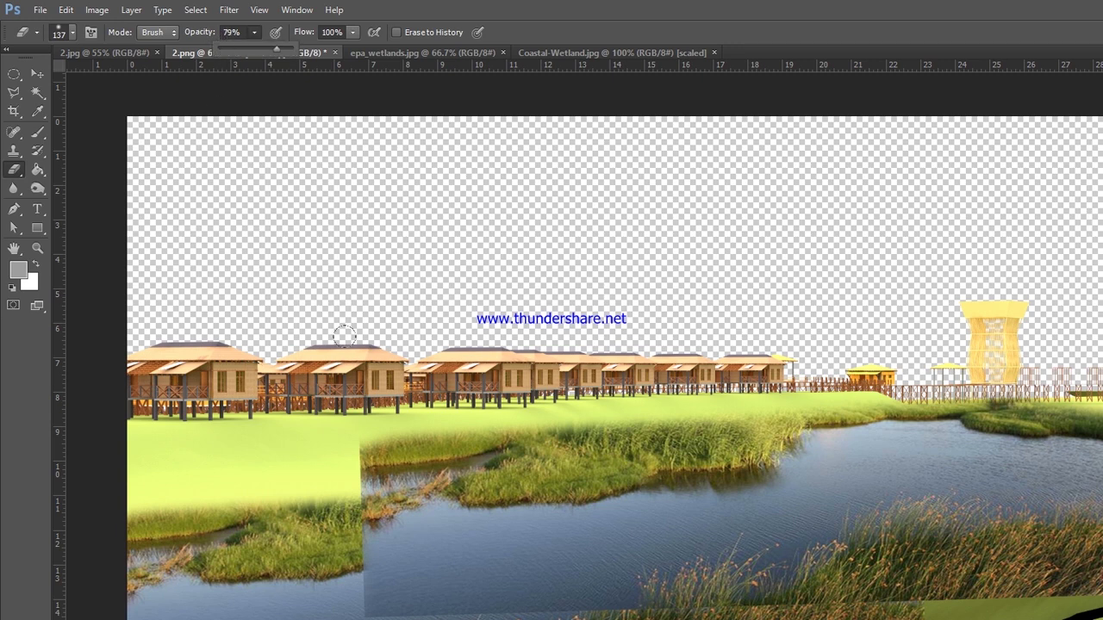
{"action": "left_click", "coordinate": [60, 32]}
{"action": "left_click_drag", "start_coordinate": [208, 31], "coordinate": [172, 32]}
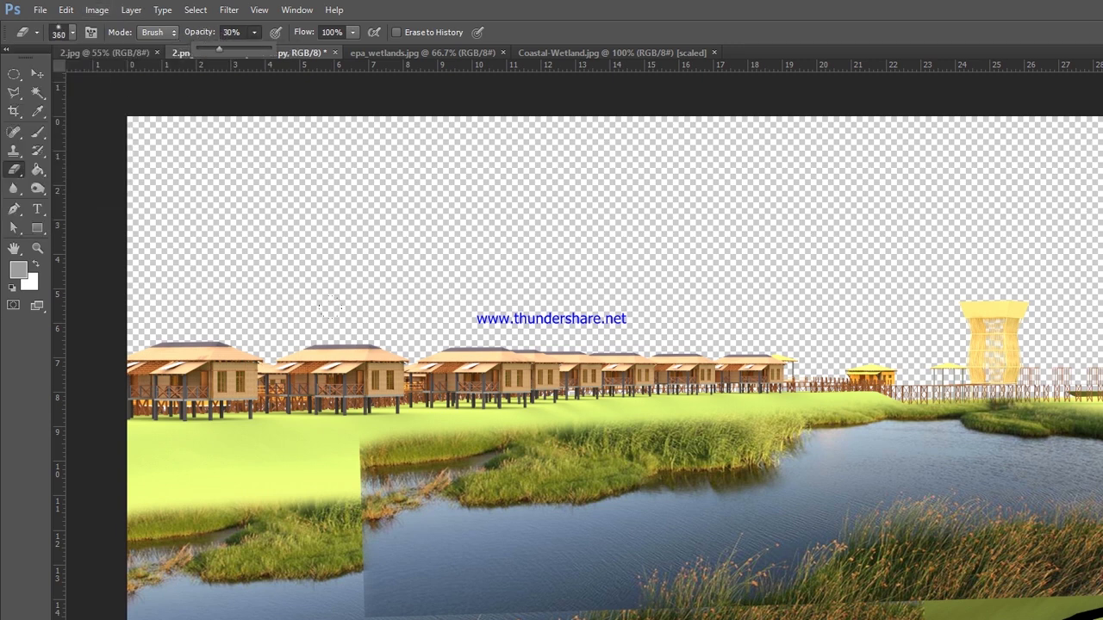
{"action": "left_click_drag", "start_coordinate": [388, 448], "coordinate": [413, 586]}
{"action": "left_click_drag", "start_coordinate": [414, 482], "coordinate": [474, 552]}
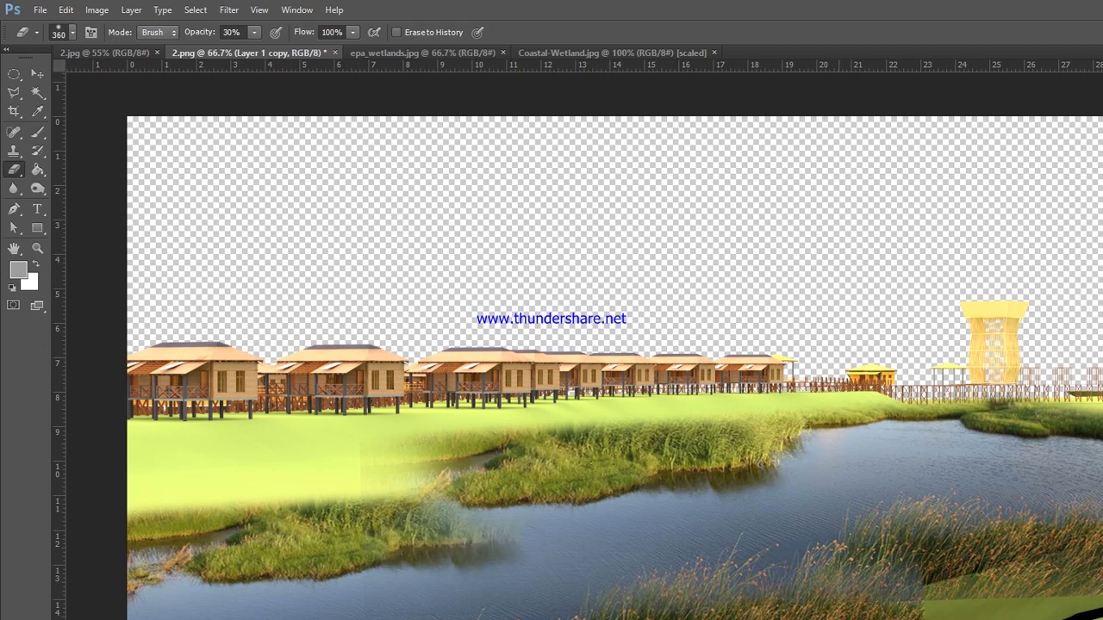
Step: Reposition the wetland layers slightly and soften the patch's right edge
{"action": "left_click", "coordinate": [37, 73]}
{"action": "left_click_drag", "start_coordinate": [216, 148], "coordinate": [582, 376]}
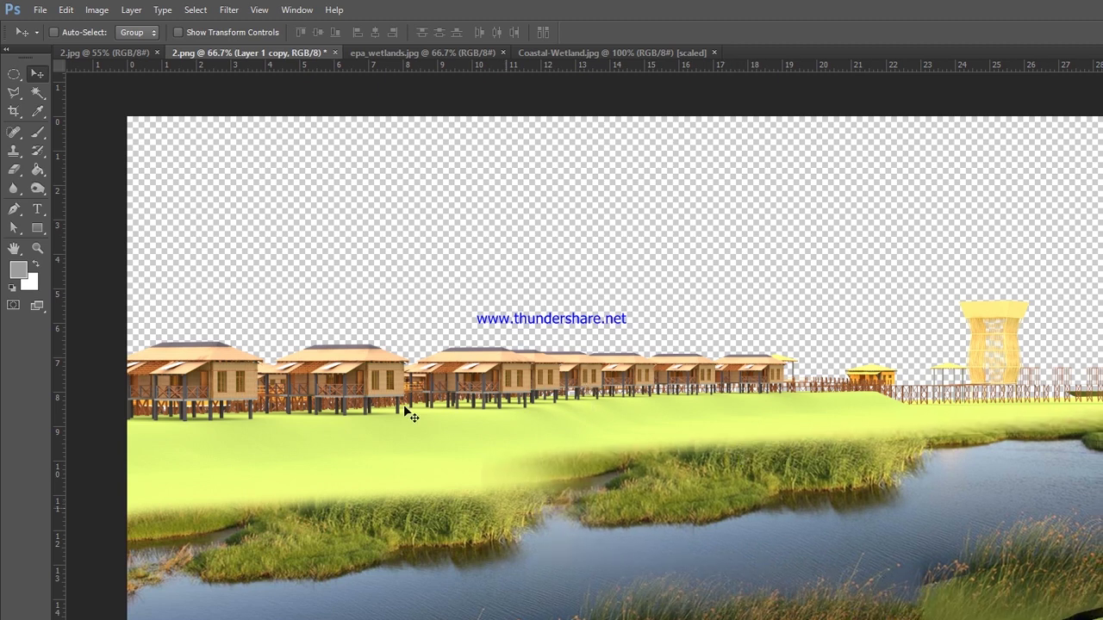
{"action": "scroll", "coordinate": [405, 411], "scroll_direction": "down", "scroll_amount": 1}
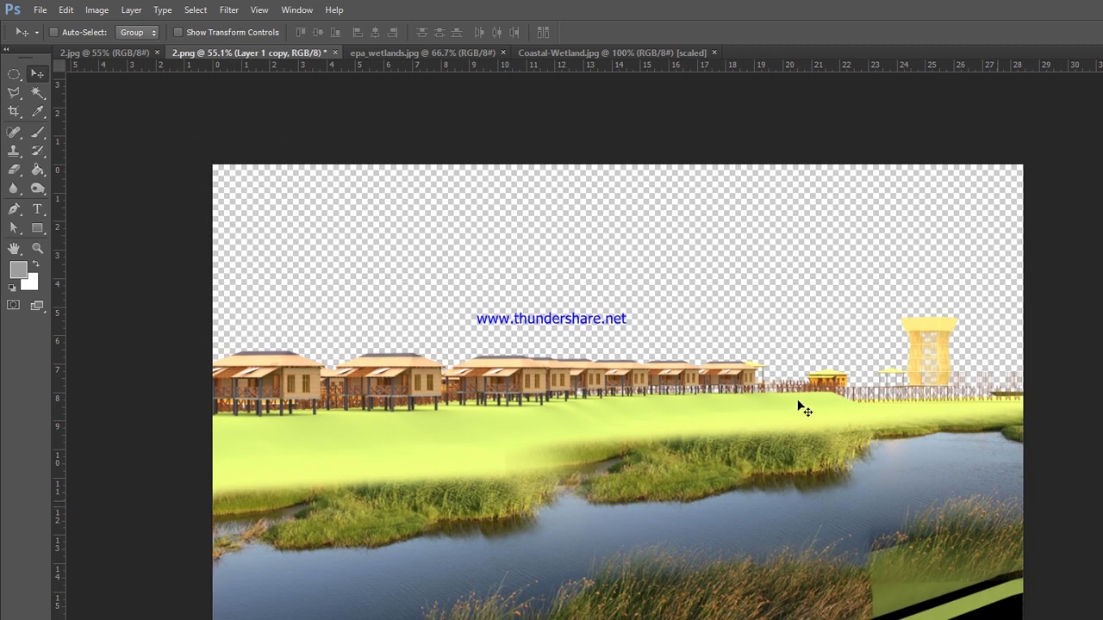
{"action": "left_click_drag", "start_coordinate": [800, 406], "coordinate": [813, 401]}
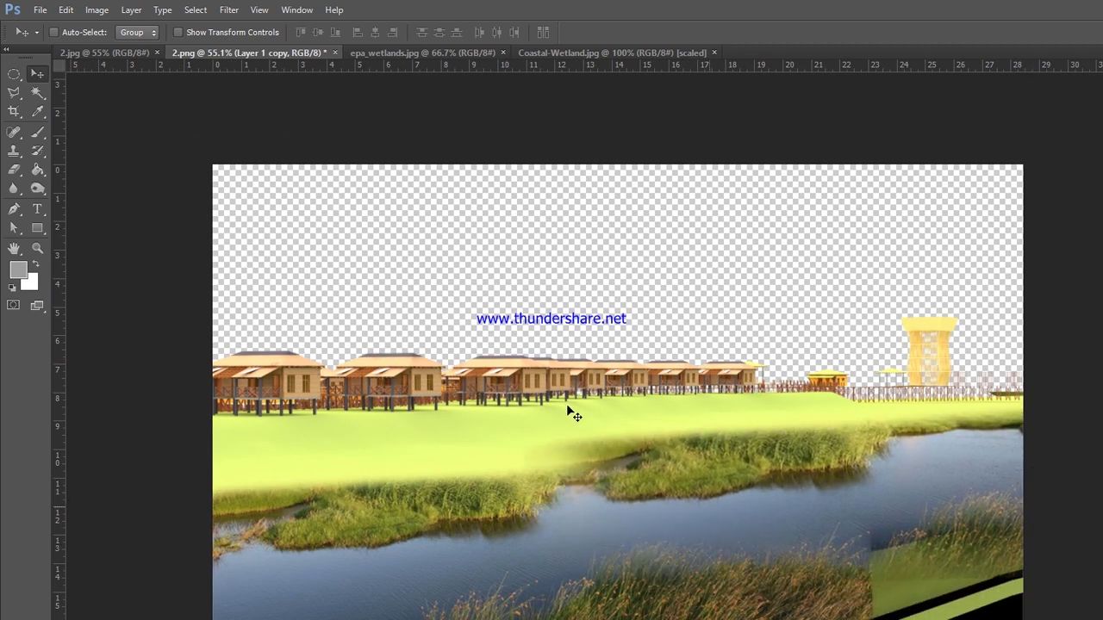
{"action": "left_click_drag", "start_coordinate": [810, 513], "coordinate": [797, 504]}
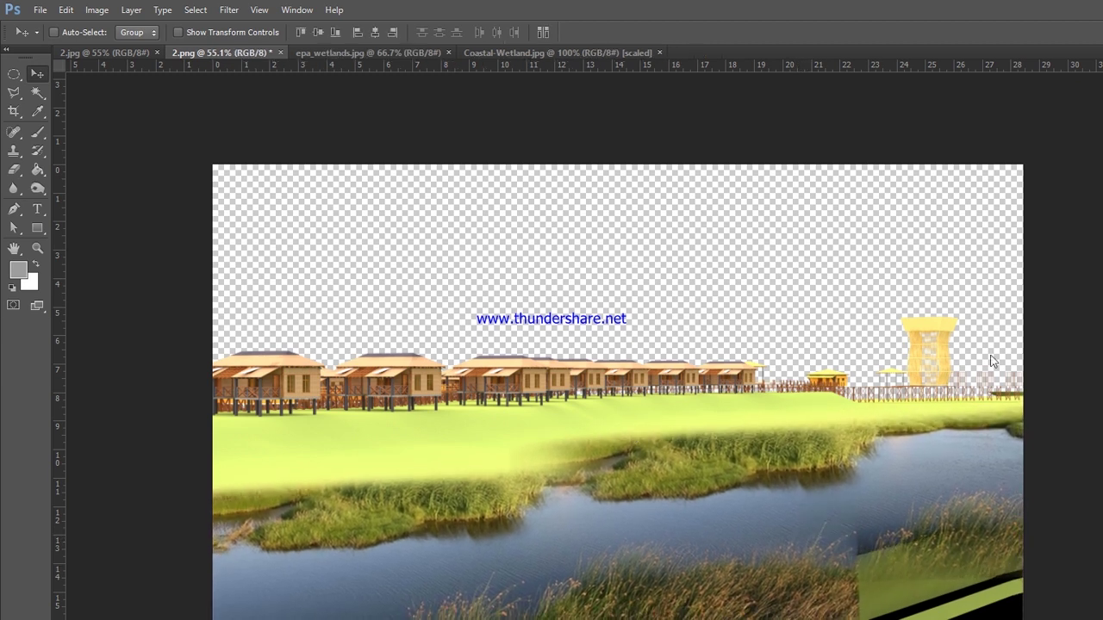
{"action": "key", "text": "e"}
{"action": "left_click_drag", "start_coordinate": [819, 552], "coordinate": [840, 603]}
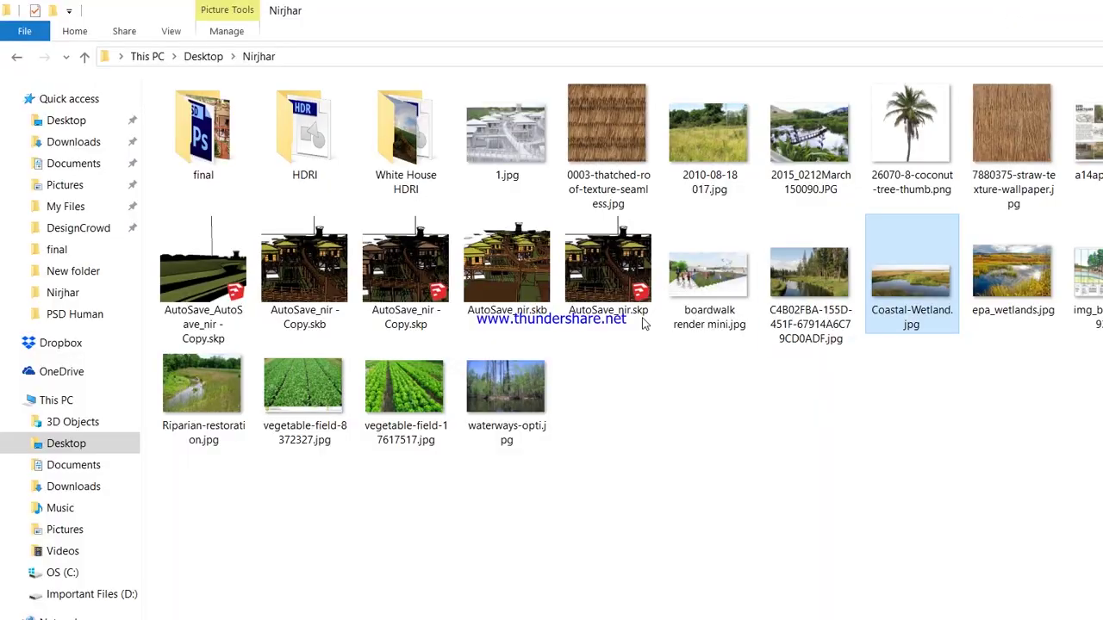
Step: Open epa_wetlands in Photoshop and set the Polygonal Lasso feather to 15 px
{"action": "right_click", "coordinate": [1000, 271]}
{"action": "left_click", "coordinate": [862, 473]}
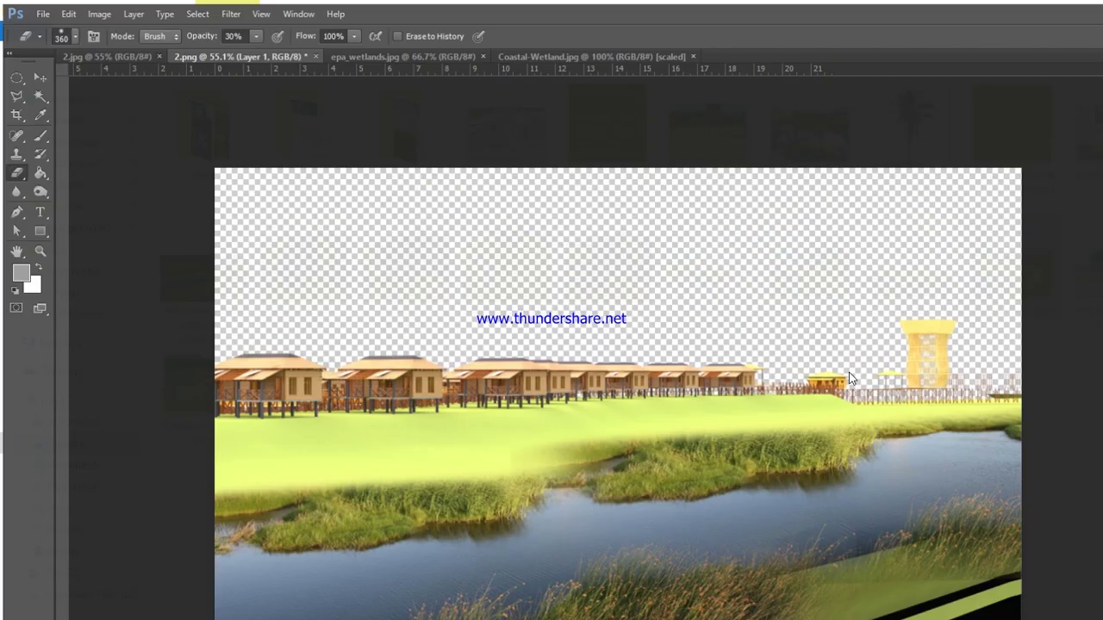
{"action": "left_click", "coordinate": [14, 93]}
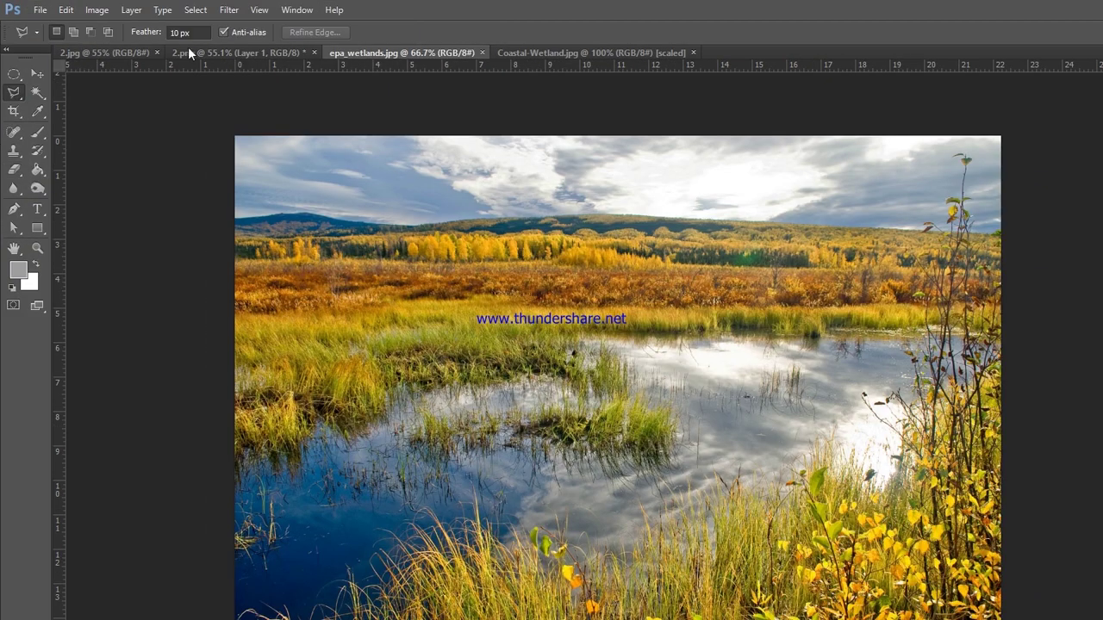
{"action": "double_click", "coordinate": [181, 32]}
{"action": "type", "text": "15"}
{"action": "key", "text": "Return"}
Step: Outline the bottom reeds and yellow shrubs up the right edge, then return to 2.png
{"action": "left_click", "coordinate": [258, 618]}
{"action": "left_click", "coordinate": [329, 538]}
{"action": "left_click", "coordinate": [736, 482]}
{"action": "left_click", "coordinate": [900, 448]}
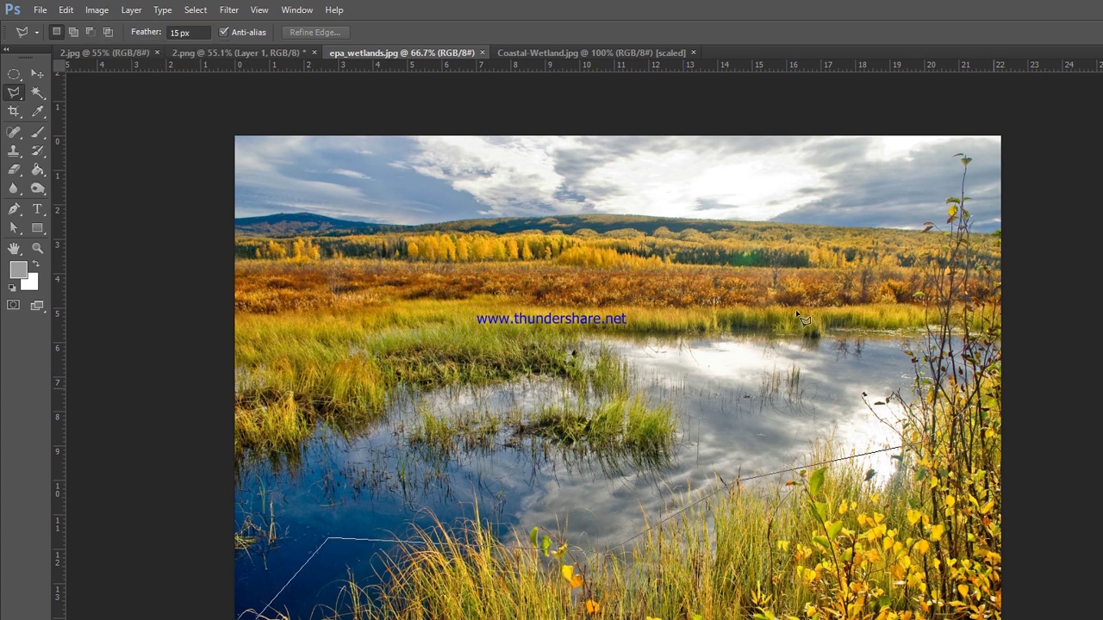
{"action": "left_click", "coordinate": [892, 392]}
{"action": "left_click", "coordinate": [937, 184]}
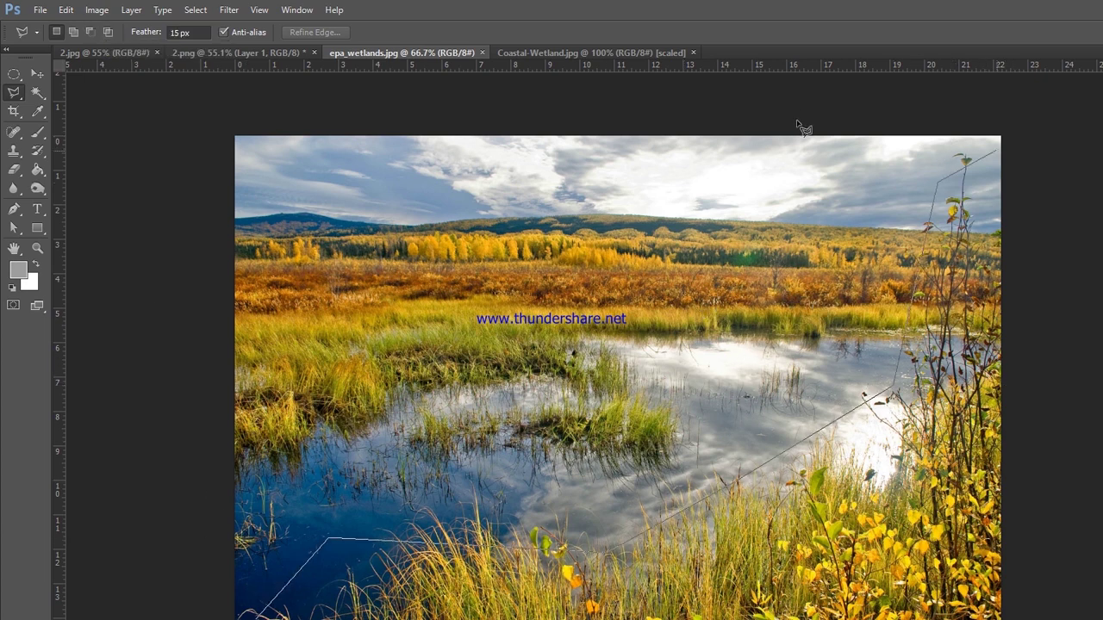
{"action": "left_click", "coordinate": [997, 151]}
{"action": "left_click", "coordinate": [199, 53]}
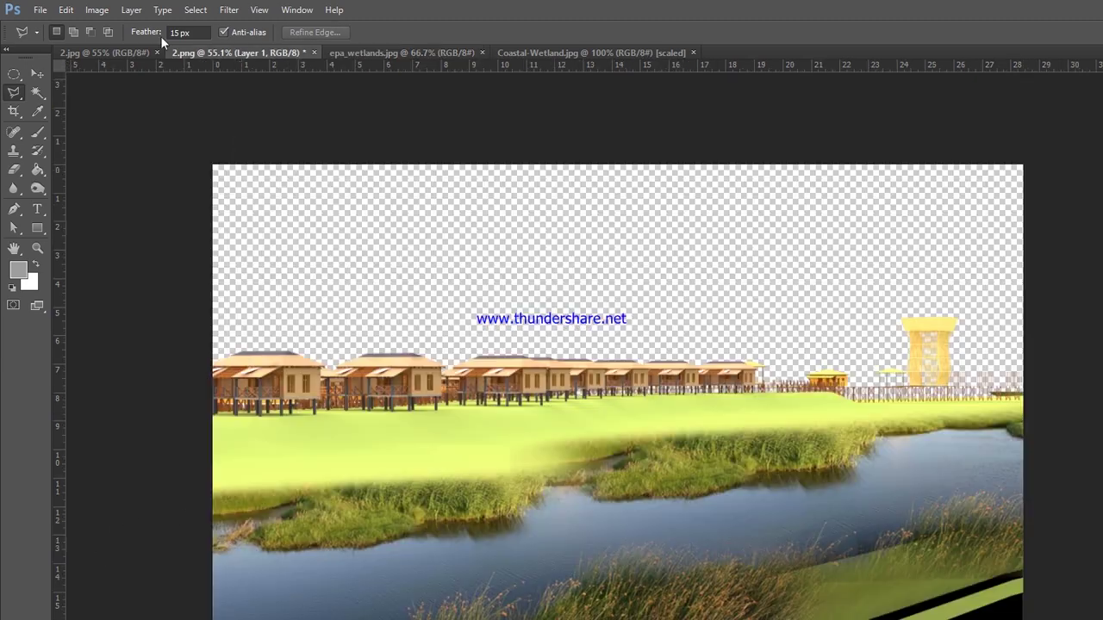
Step: Paste the reeds and shrubs as Layer 2 and place them in the bottom-right corner
{"action": "key", "text": "ctrl+v"}
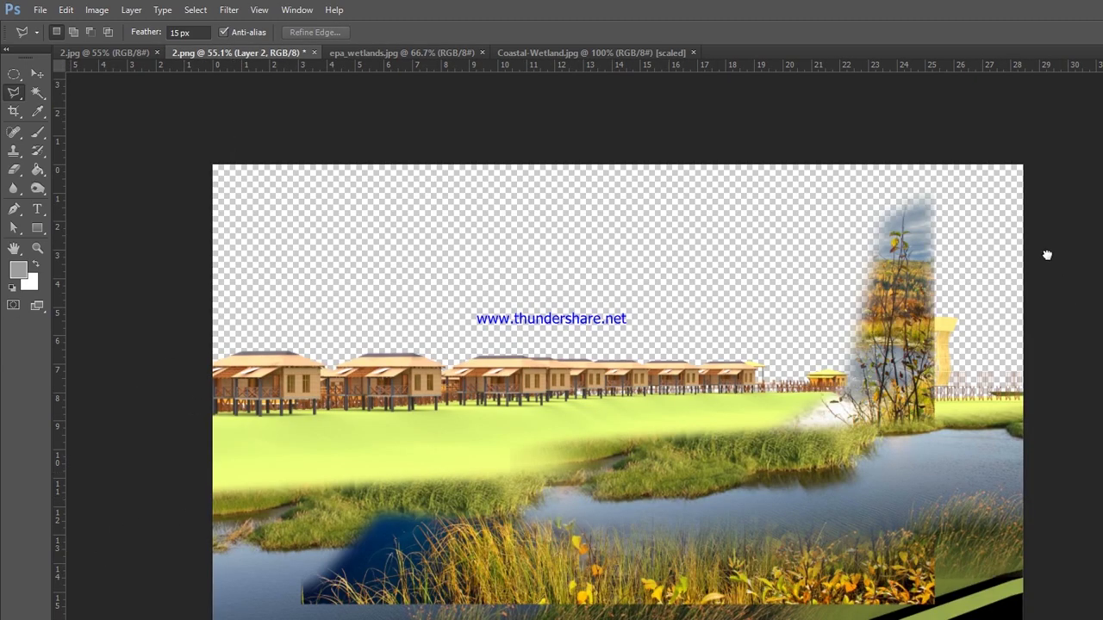
{"action": "key", "text": "v"}
{"action": "left_click_drag", "start_coordinate": [592, 460], "coordinate": [758, 468]}
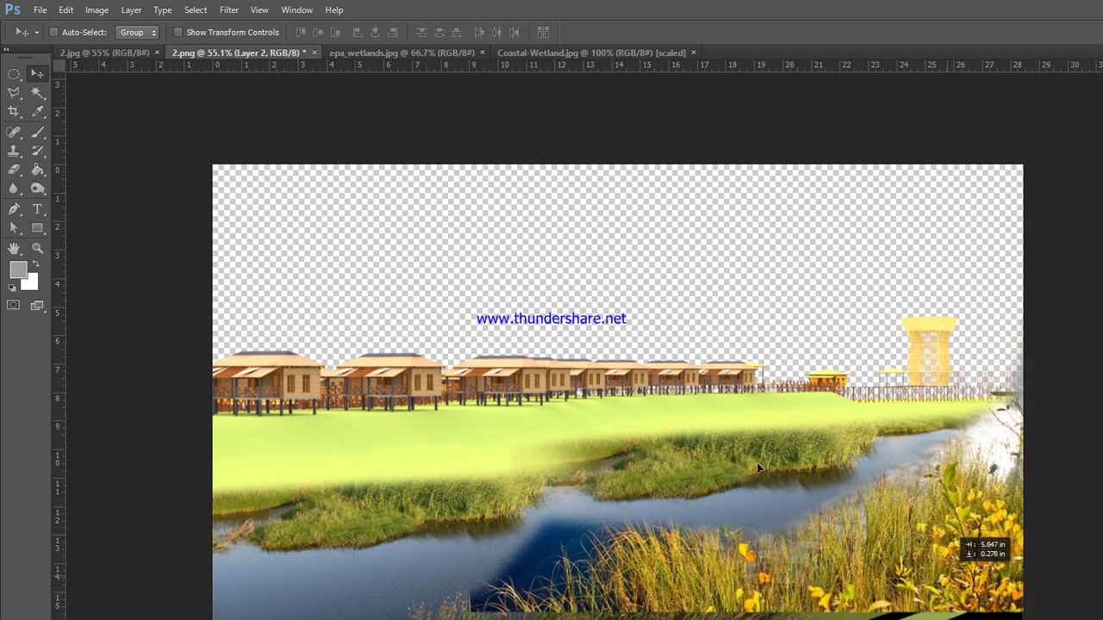
{"action": "left_click_drag", "start_coordinate": [758, 468], "coordinate": [739, 500]}
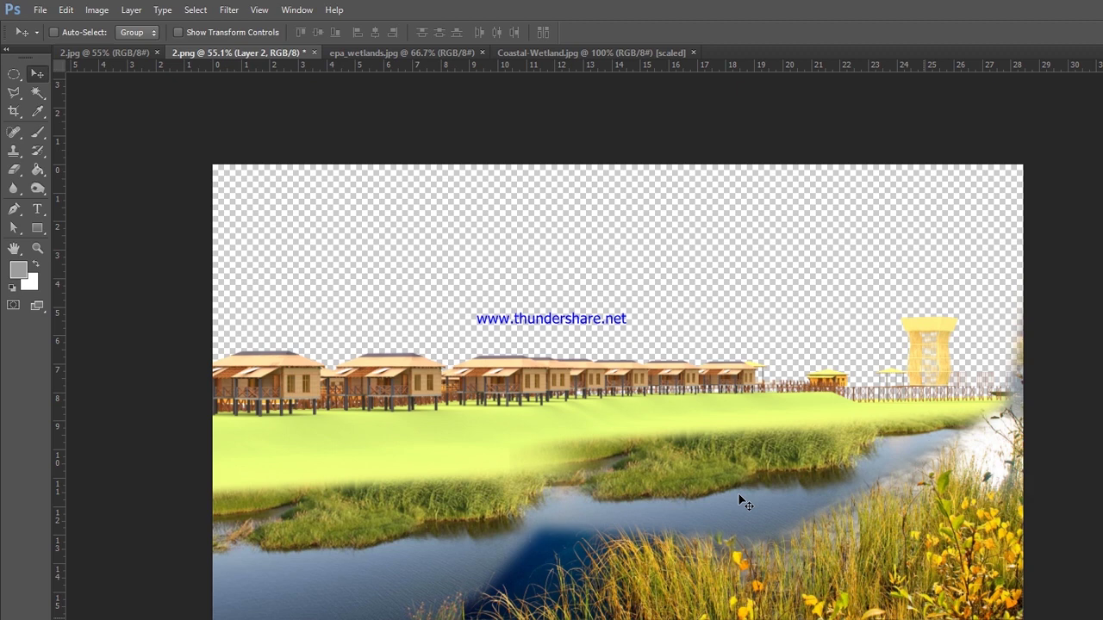
Step: Erase the dark water patch in Layer 2 and shift the water layers slightly up
{"action": "key", "text": "e"}
{"action": "mouse_move", "coordinate": [517, 560]}
{"action": "left_mouse_down"}
{"action": "mouse_move", "coordinate": [526, 594]}
{"action": "mouse_move", "coordinate": [569, 560]}
{"action": "mouse_move", "coordinate": [479, 609]}
{"action": "left_mouse_up"}
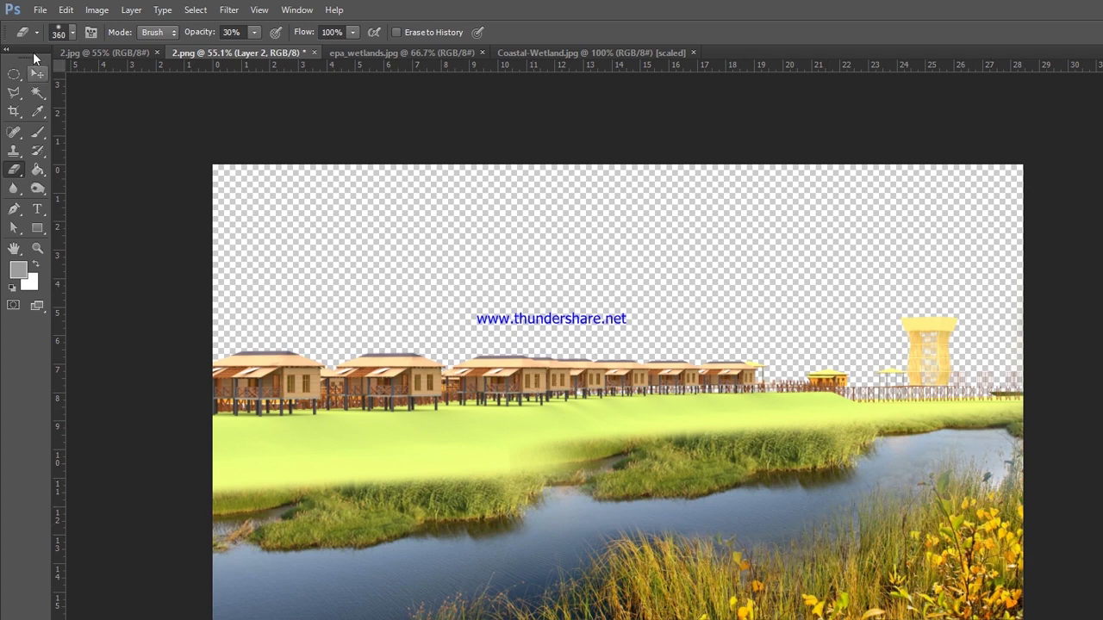
{"action": "key", "text": "v"}
{"action": "left_click_drag", "start_coordinate": [817, 362], "coordinate": [866, 413]}
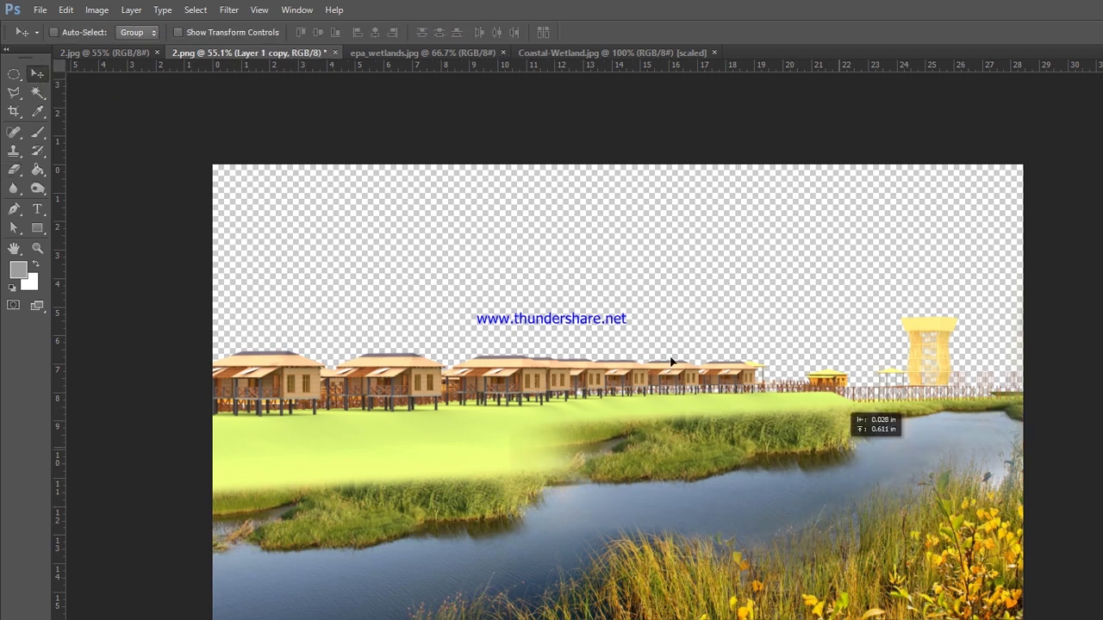
{"action": "left_click_drag", "start_coordinate": [327, 435], "coordinate": [312, 420]}
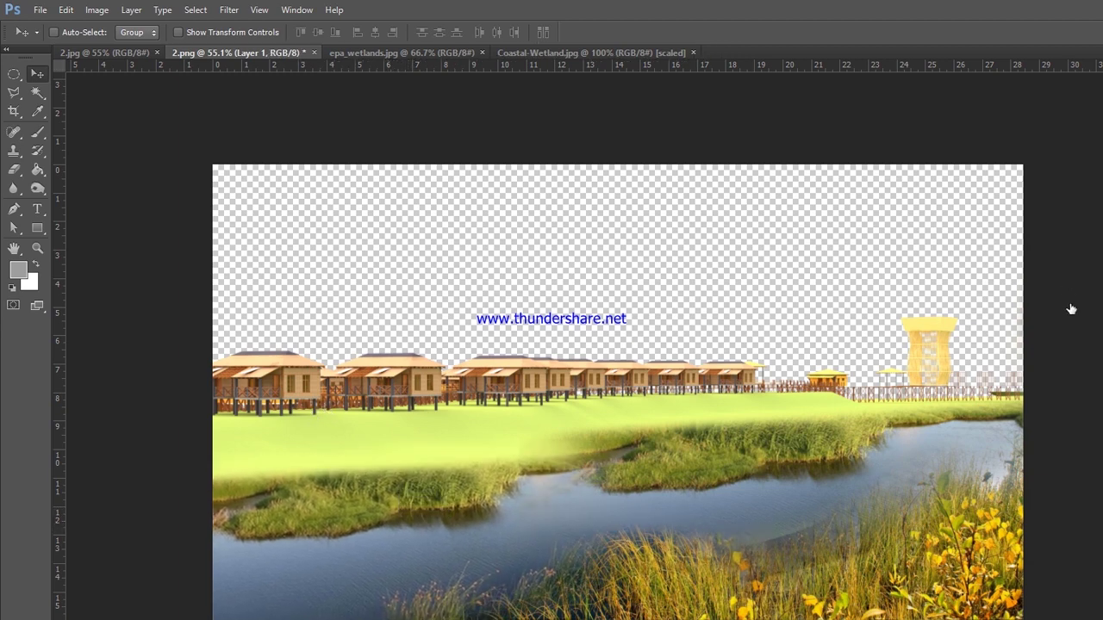
{"action": "key", "text": "ctrl+t"}
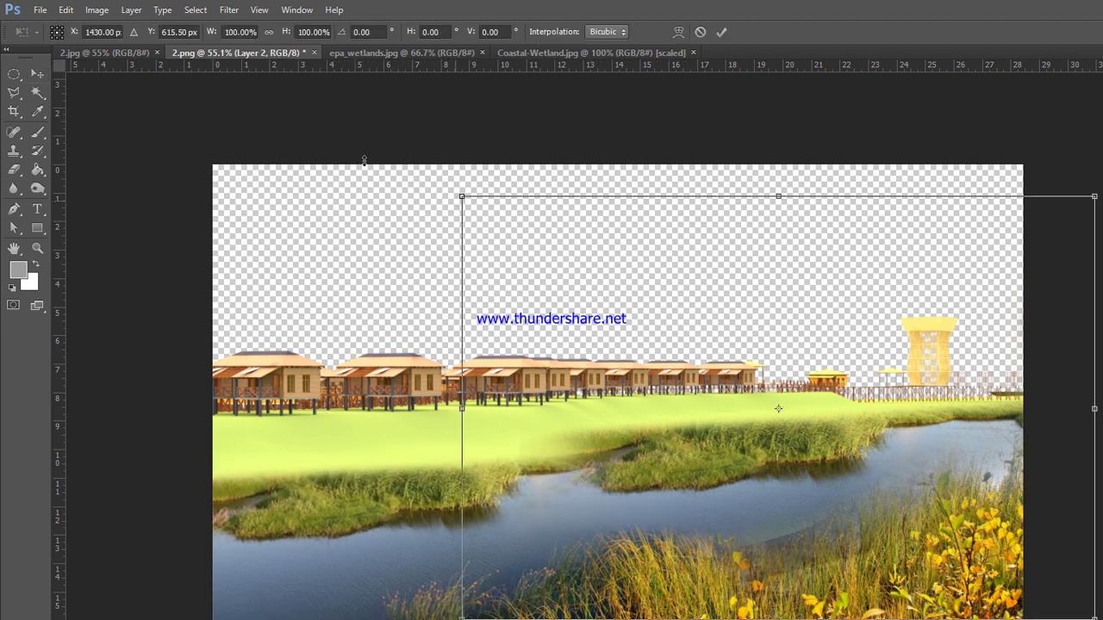
Step: Widen Layer 2 to 105.69% width, shift it slightly left, and commit the transform
{"action": "left_click_drag", "start_coordinate": [366, 158], "coordinate": [438, 155]}
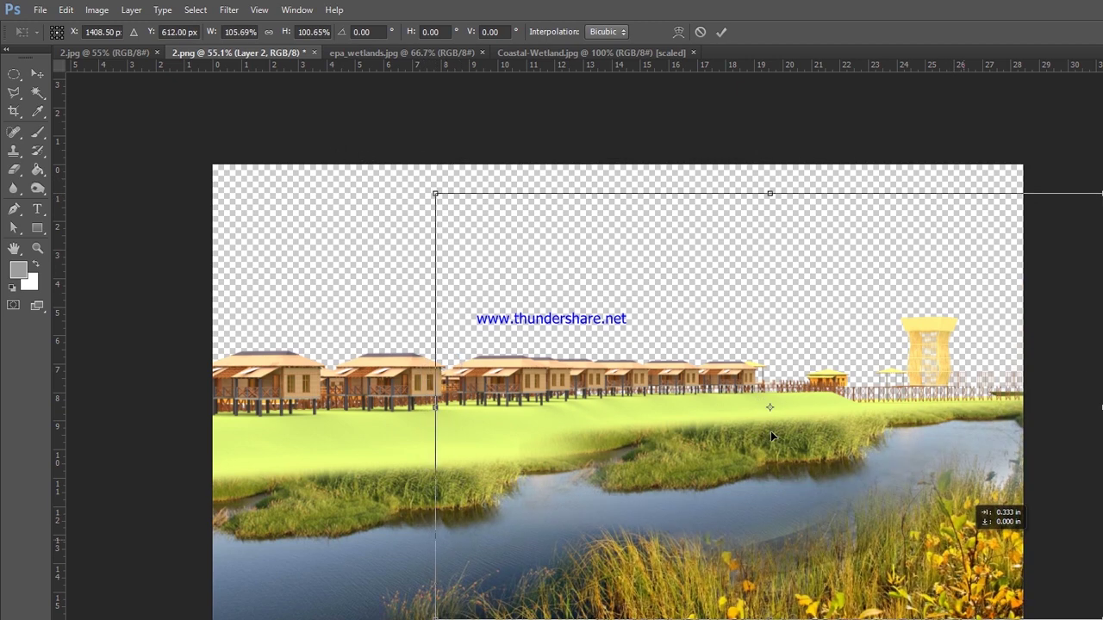
{"action": "left_click_drag", "start_coordinate": [690, 423], "coordinate": [754, 429]}
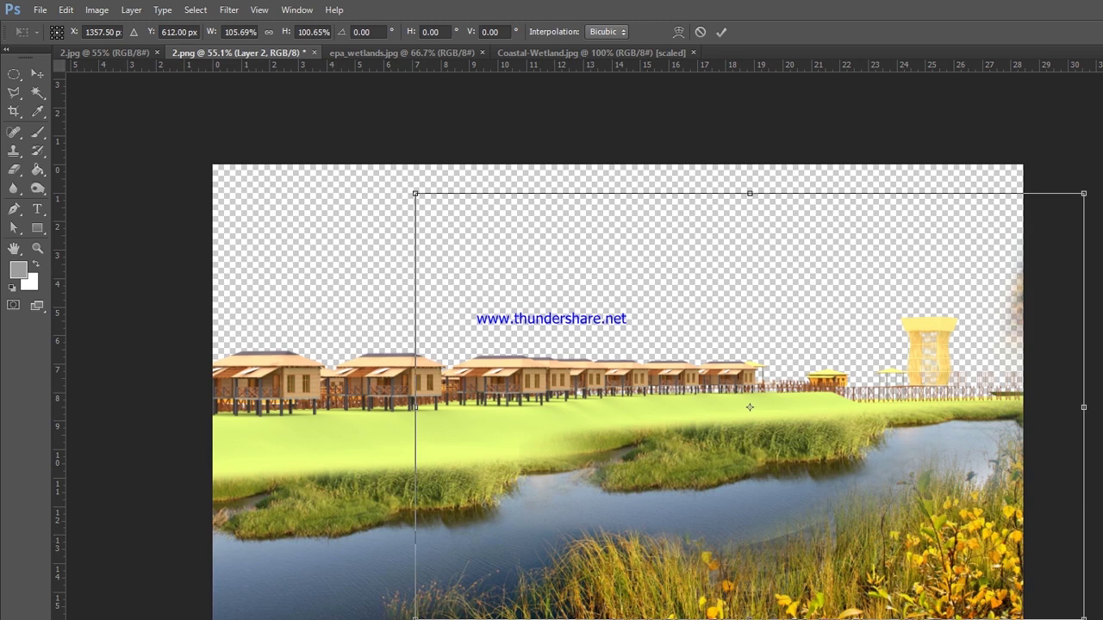
{"action": "left_click", "coordinate": [96, 10]}
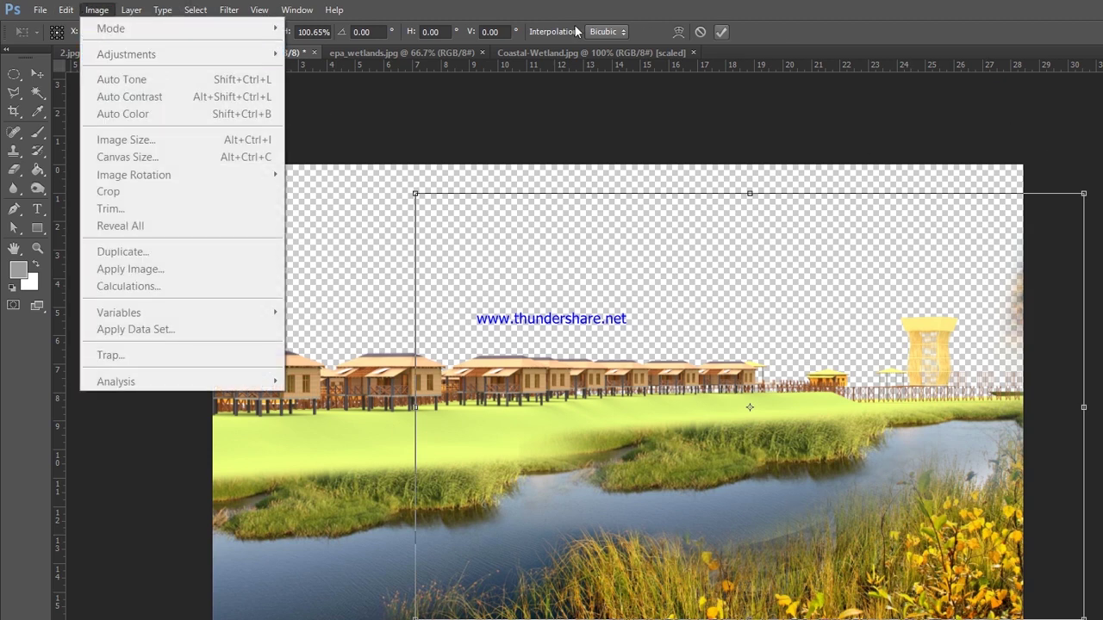
{"action": "key", "text": "Escape"}
{"action": "key", "text": "Return"}
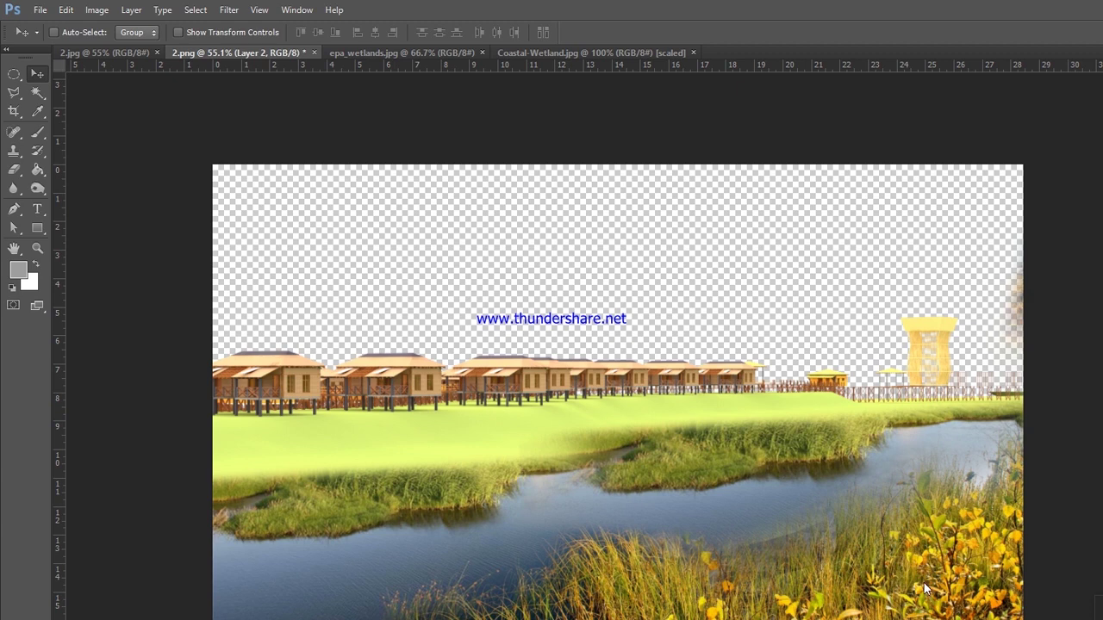
Step: Try a Hue/Saturation hue of -46 on the shrubs, then bring hue back near 0
{"action": "left_click_drag", "start_coordinate": [562, 383], "coordinate": [556, 384]}
{"action": "left_click", "coordinate": [96, 10]}
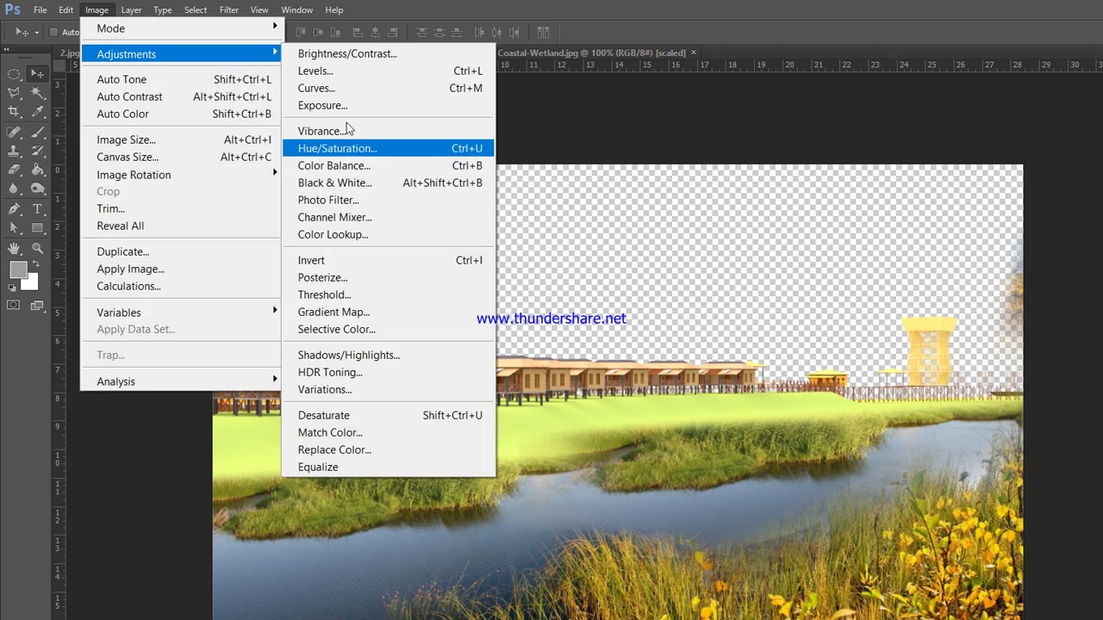
{"action": "left_click", "coordinate": [361, 146]}
{"action": "left_click_drag", "start_coordinate": [948, 265], "coordinate": [916, 264]}
{"action": "key", "text": "shift+Up"}
{"action": "key", "text": "shift+Up"}
{"action": "key", "text": "shift+Up"}
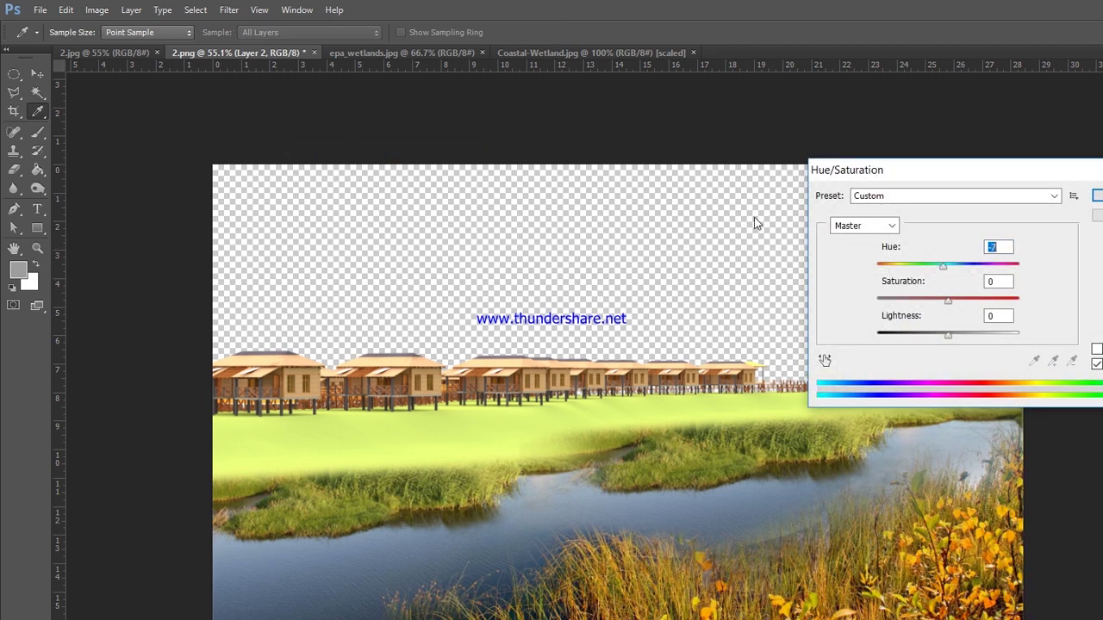
{"action": "key", "text": "Up"}
{"action": "key", "text": "Up"}
{"action": "key", "text": "Up"}
{"action": "key", "text": "Up"}
{"action": "key", "text": "Up"}
{"action": "key", "text": "Up"}
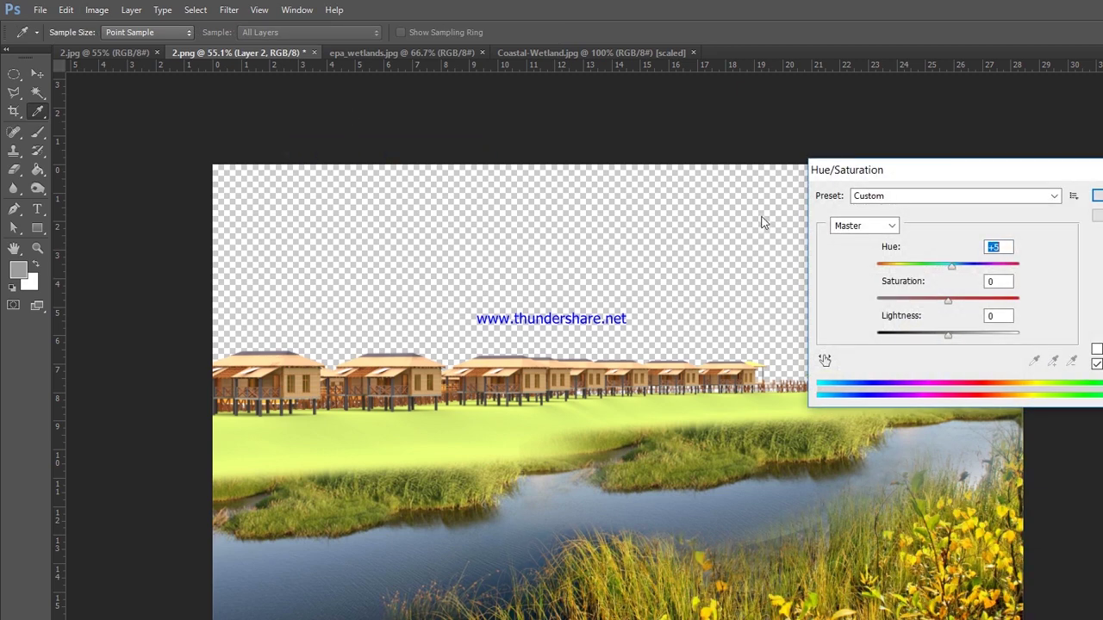
Step: Accept the hue adjustment and darken the shrubs slightly with a Curves point
{"action": "key", "text": "Return"}
{"action": "left_click", "coordinate": [97, 10]}
{"action": "left_click", "coordinate": [370, 90]}
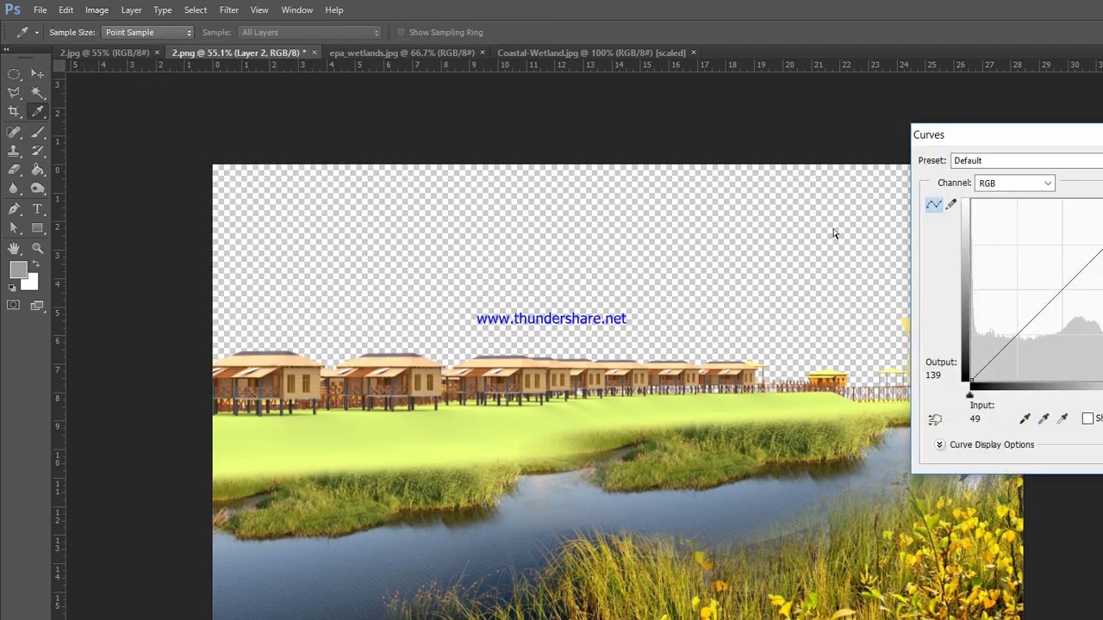
{"action": "left_click_drag", "start_coordinate": [860, 234], "coordinate": [866, 235]}
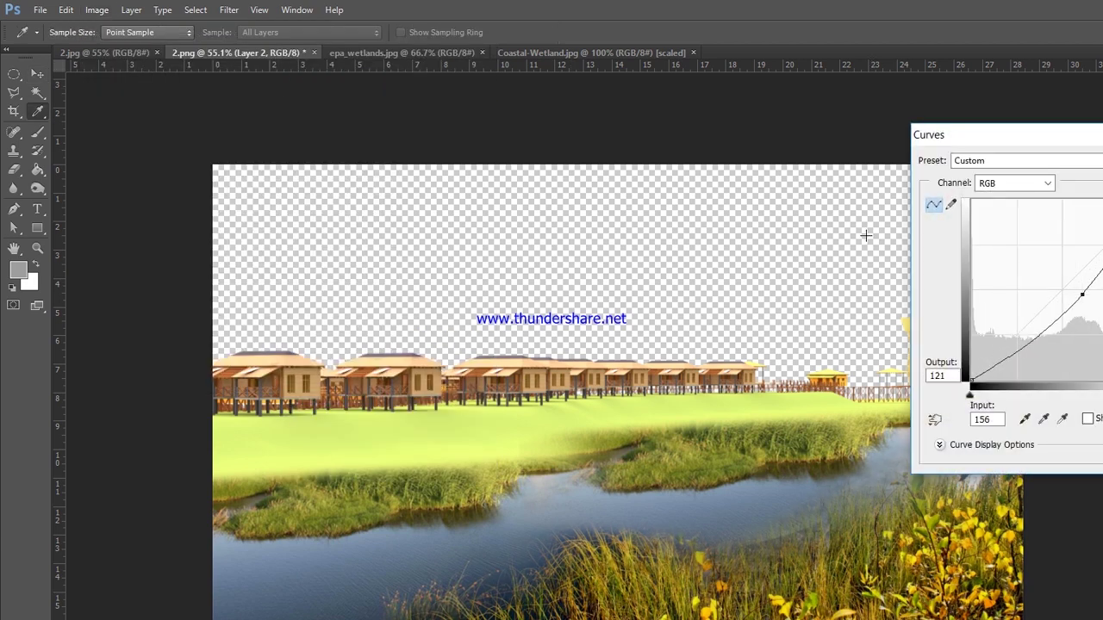
{"action": "key", "text": "Return"}
Step: Reposition the foreground grass layer and make Layer 1 copy 3 the working layer
{"action": "scroll", "coordinate": [647, 371], "scroll_direction": "up", "scroll_amount": 1}
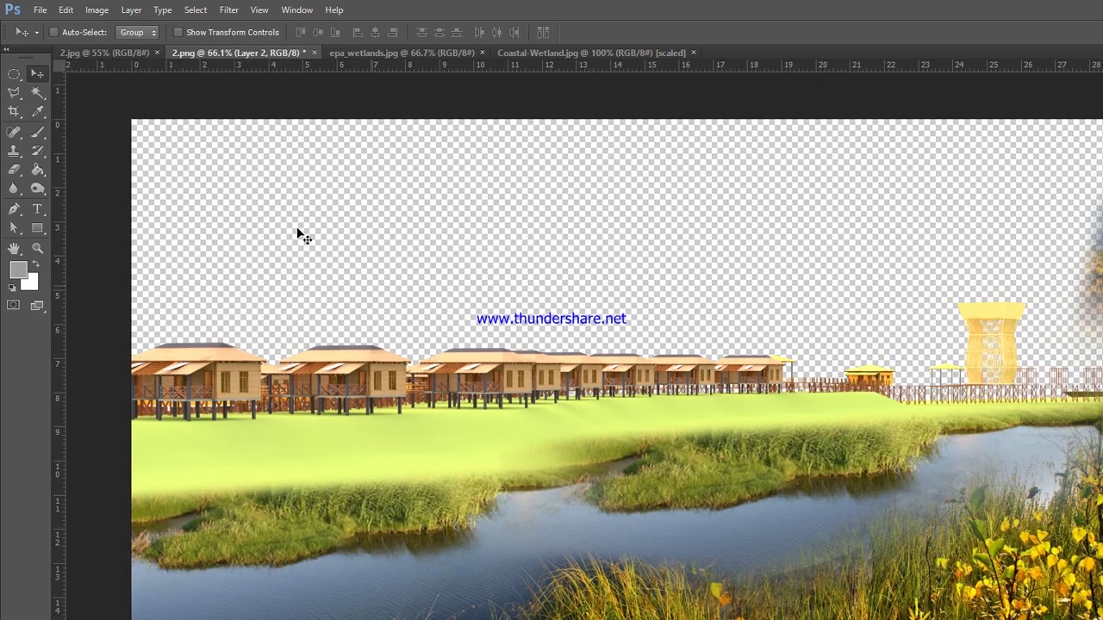
{"action": "left_click_drag", "start_coordinate": [731, 473], "coordinate": [739, 503]}
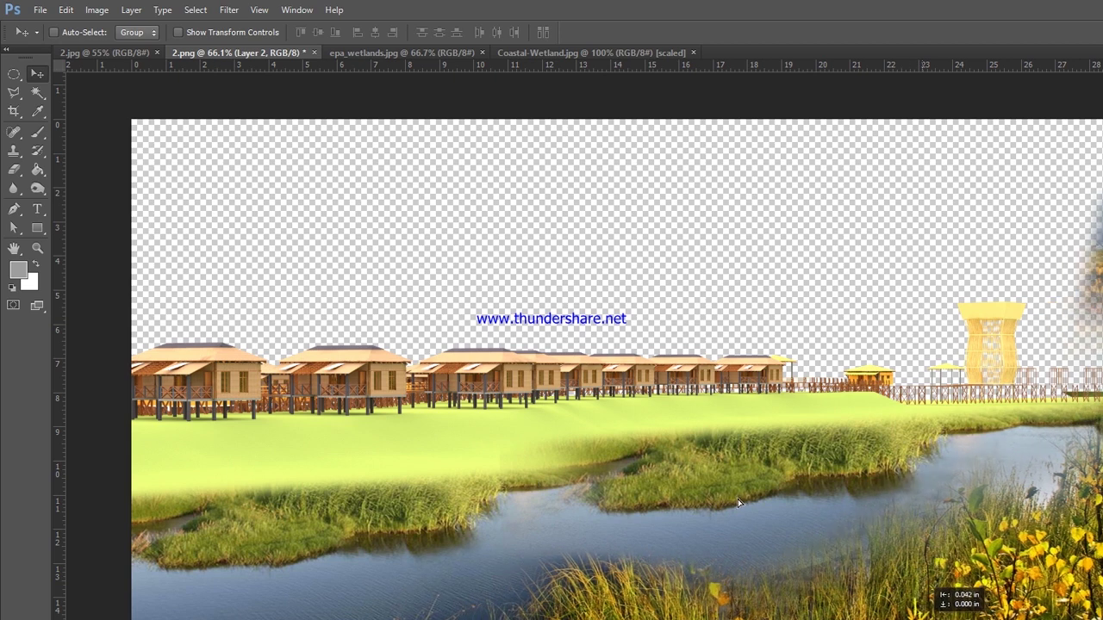
{"action": "scroll", "coordinate": [739, 501], "scroll_direction": "down", "scroll_amount": 1}
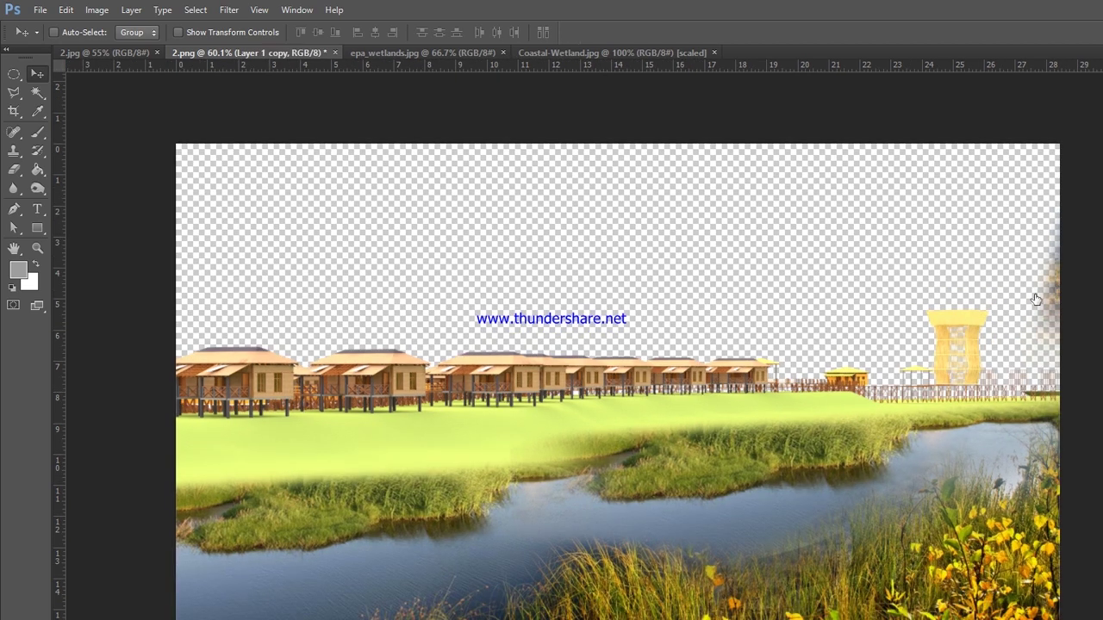
{"action": "key", "text": "ctrl+alt+a"}
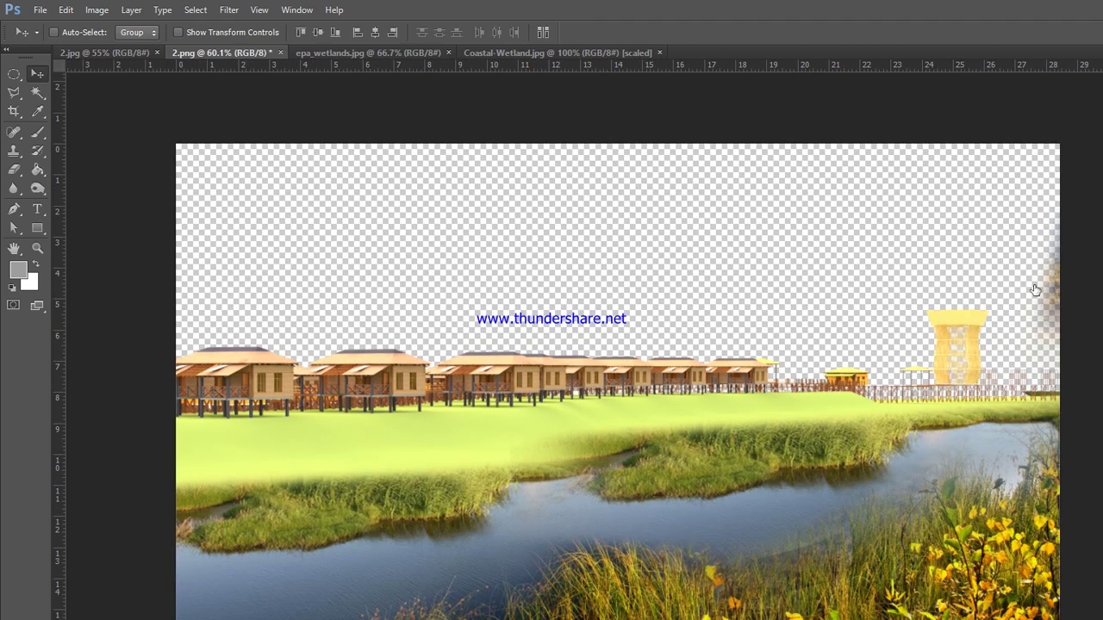
{"action": "key", "text": "ctrl+g"}
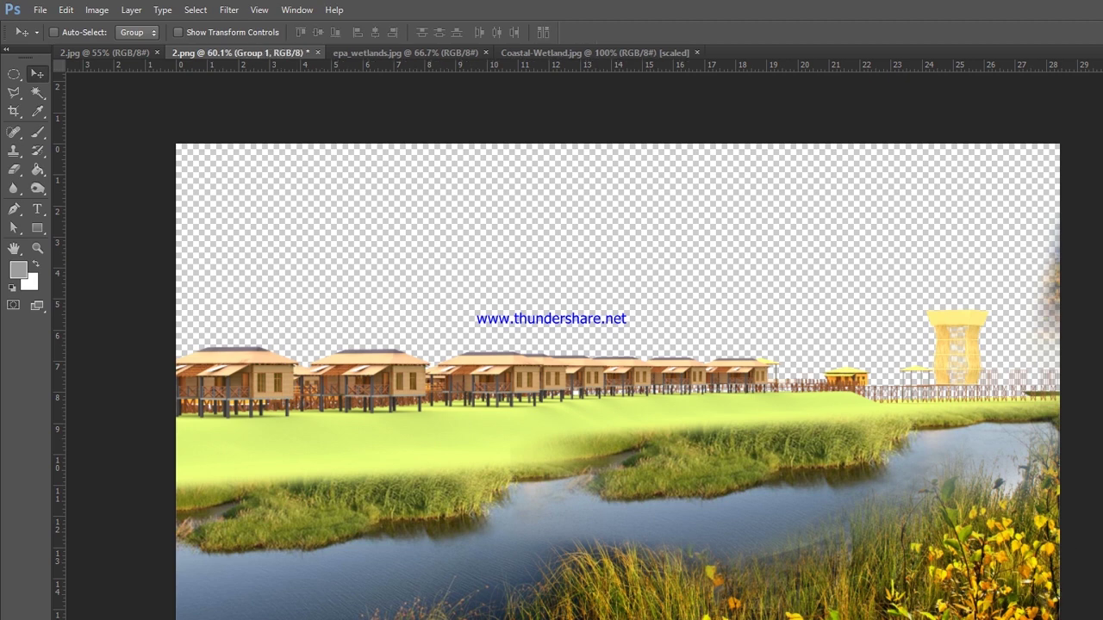
{"action": "key", "text": "ctrl+alt+a"}
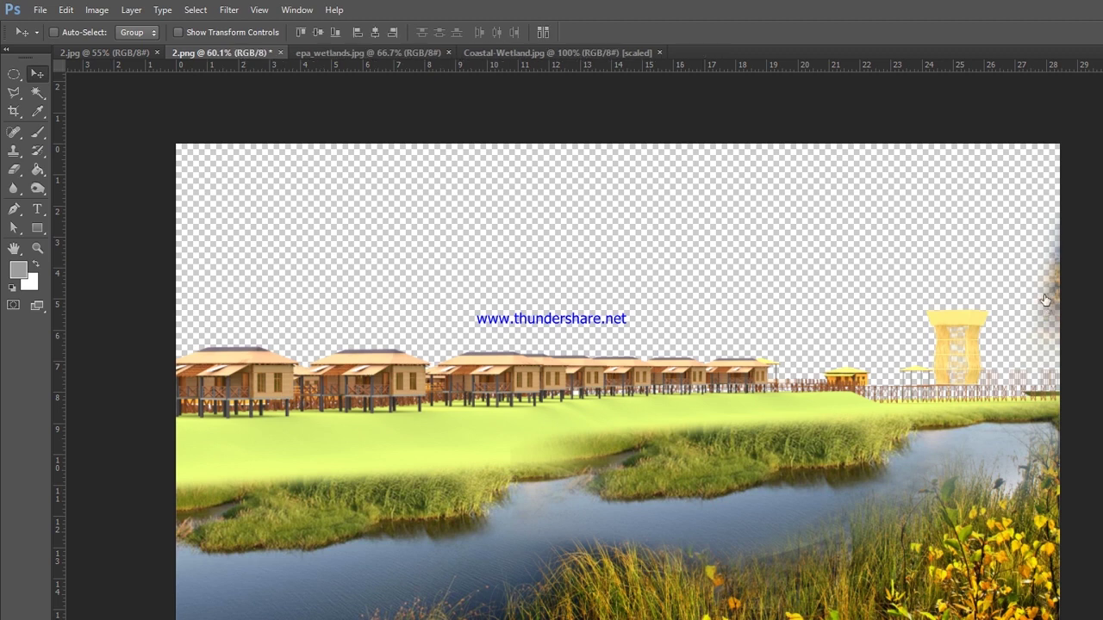
{"action": "left_click", "coordinate": [944, 332], "text": "ctrl"}
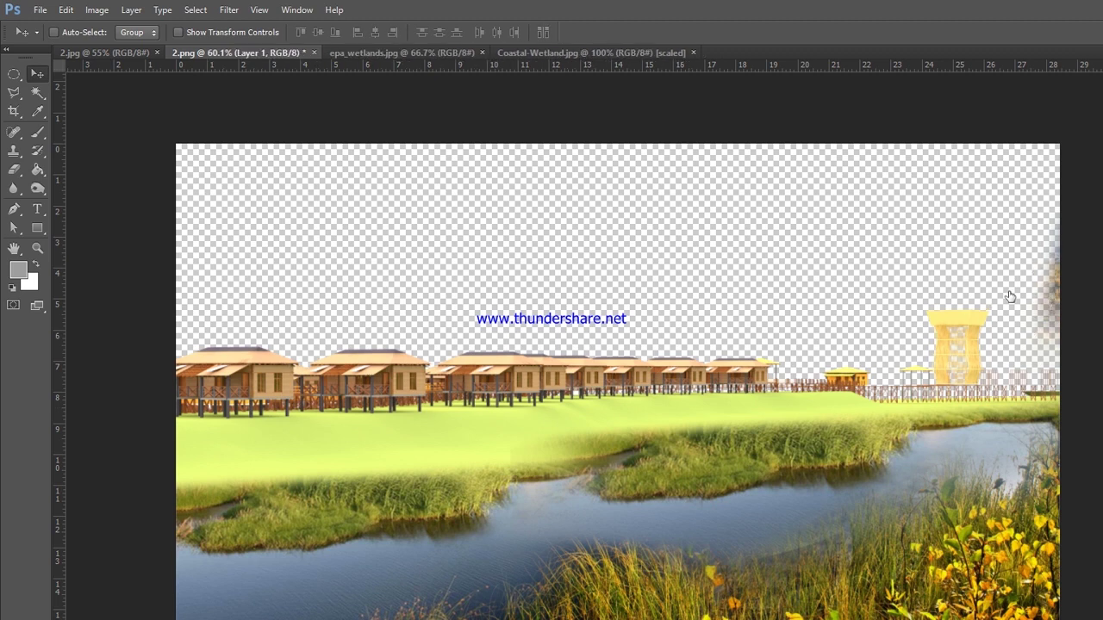
{"action": "left_click", "coordinate": [1051, 308], "text": "ctrl+shift"}
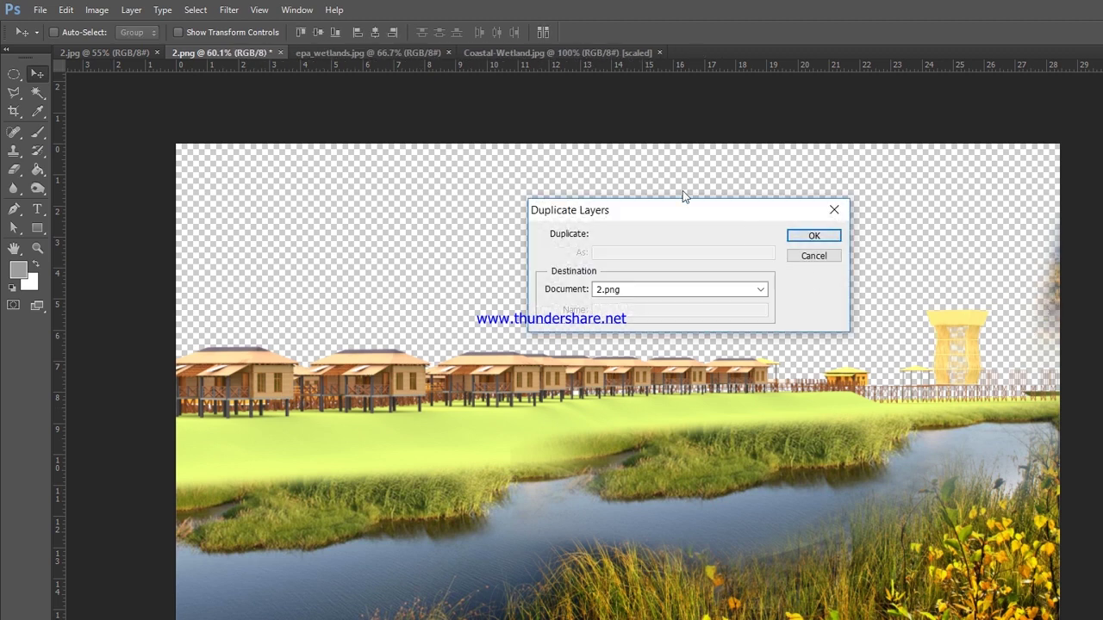
{"action": "key", "text": "Return"}
{"action": "left_click", "coordinate": [991, 316], "text": "ctrl"}
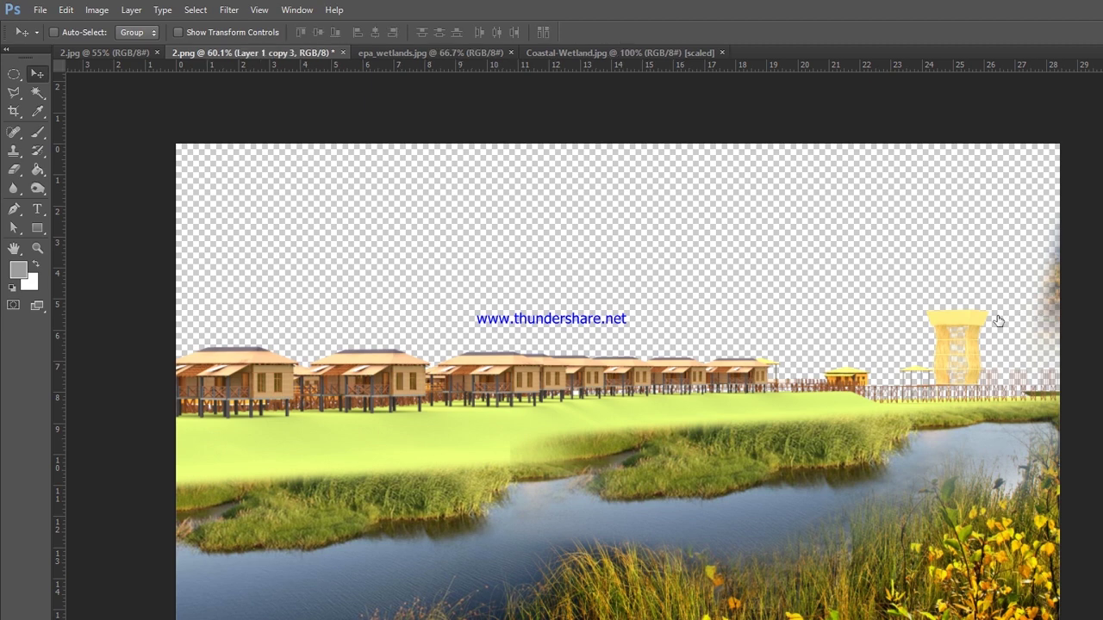
Step: Duplicate the grass-and-river layer, shift the copy left and down, and begin scaling it
{"action": "key", "text": "ctrl+j"}
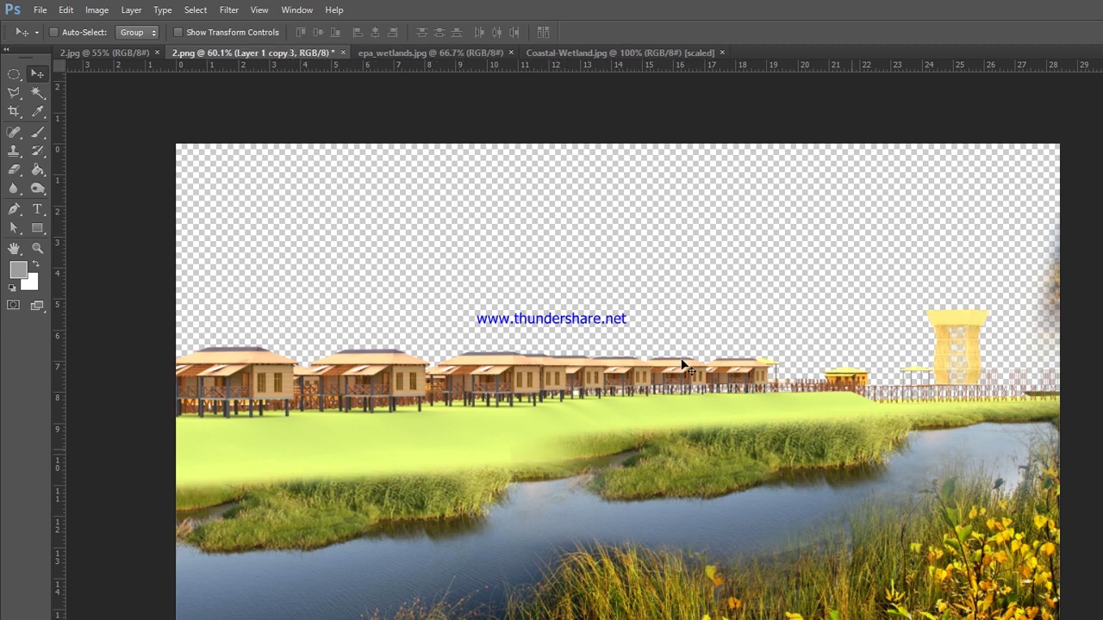
{"action": "left_click_drag", "start_coordinate": [681, 363], "coordinate": [657, 378]}
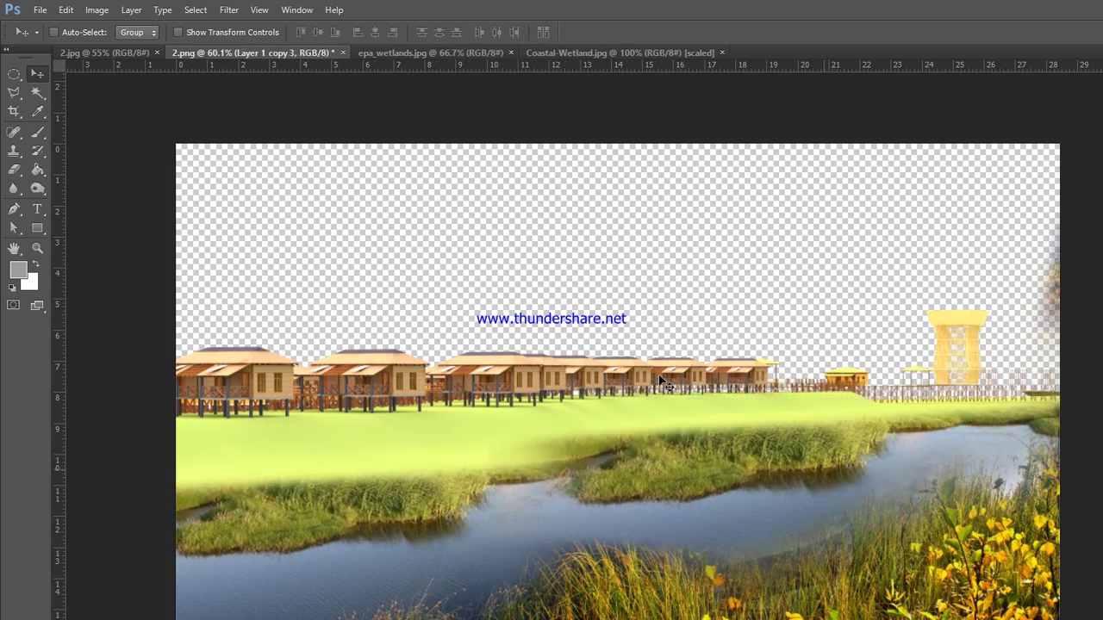
{"action": "key", "text": "ctrl+t"}
{"action": "key", "text": "ctrl+minus"}
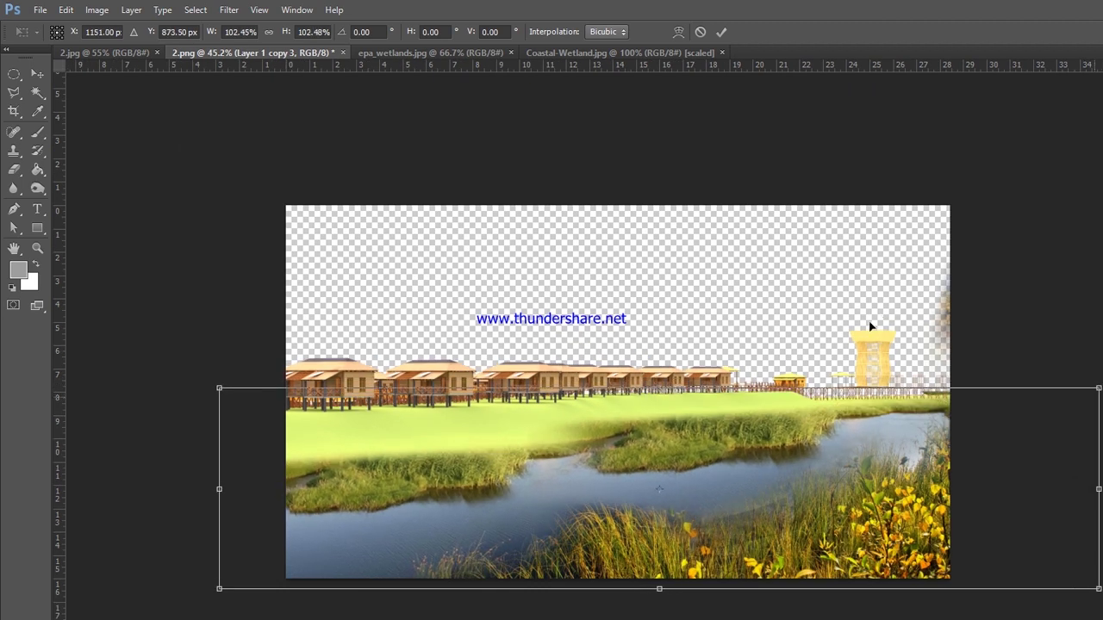
Step: Nudge Layer 1 copy 3 slightly lower-right, commit it, and settle on the pale greenish water version
{"action": "left_click_drag", "start_coordinate": [450, 417], "coordinate": [453, 420]}
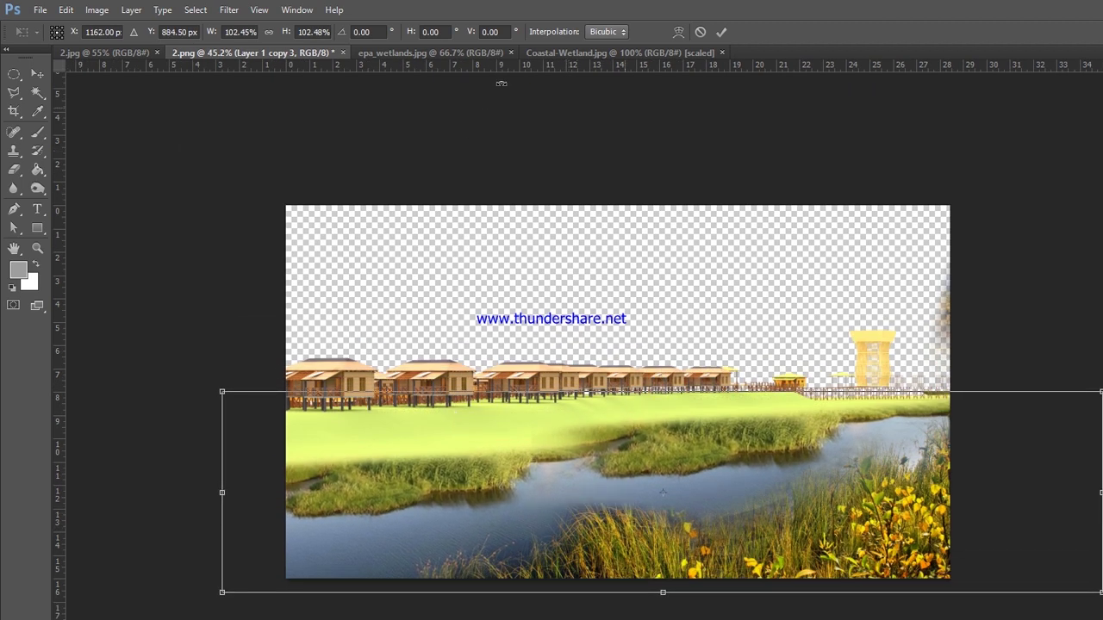
{"action": "left_click", "coordinate": [722, 32]}
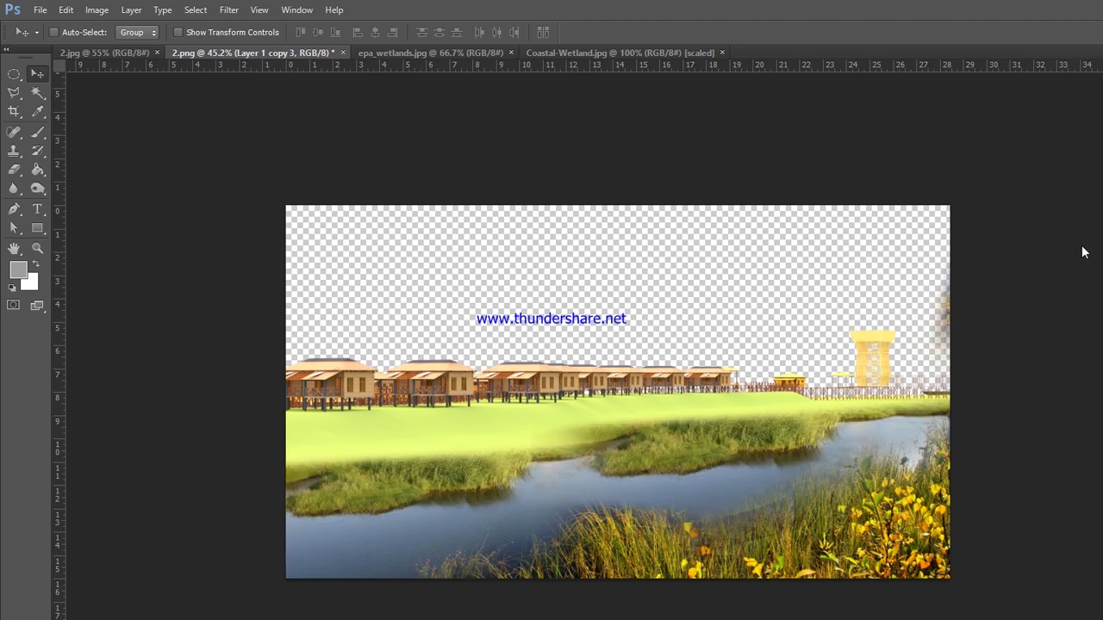
{"action": "key", "text": "ctrl+z"}
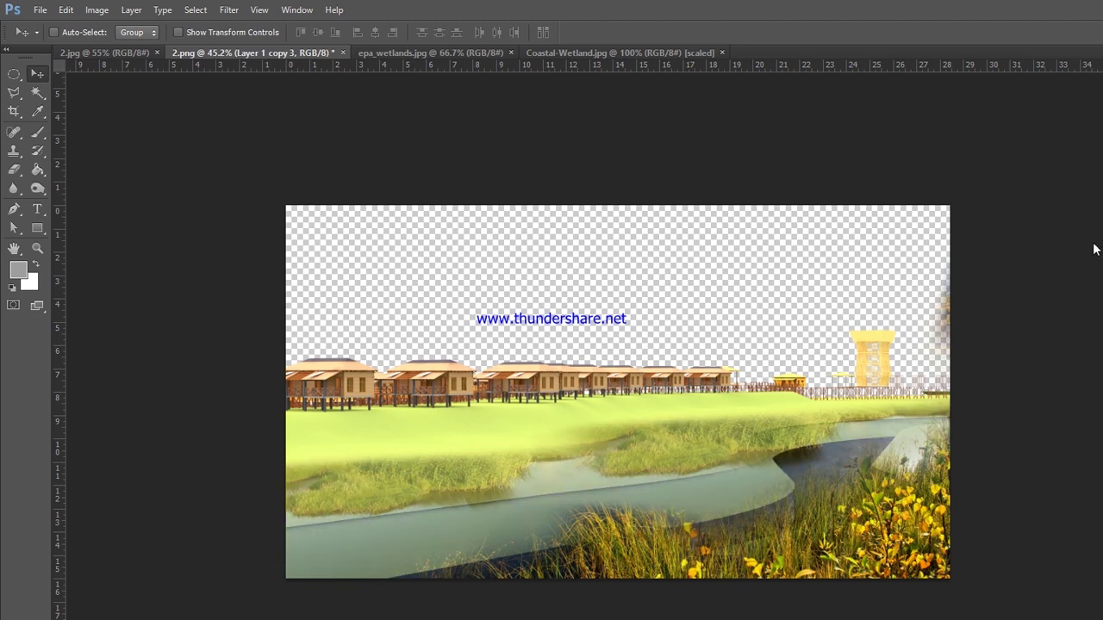
{"action": "key", "text": "ctrl+z"}
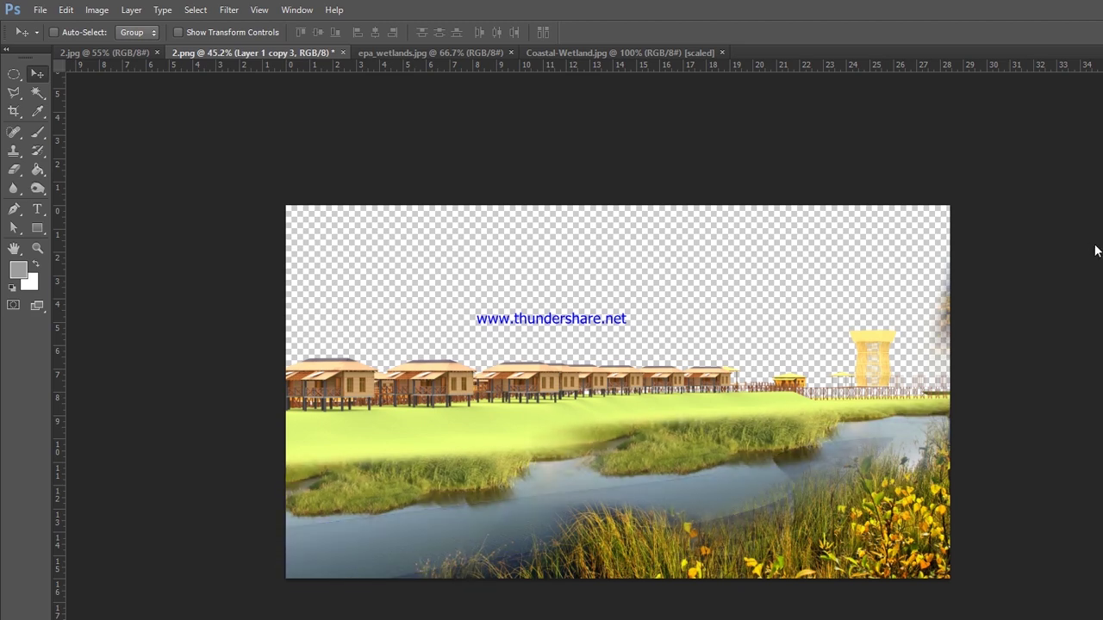
{"action": "key", "text": "Down"}
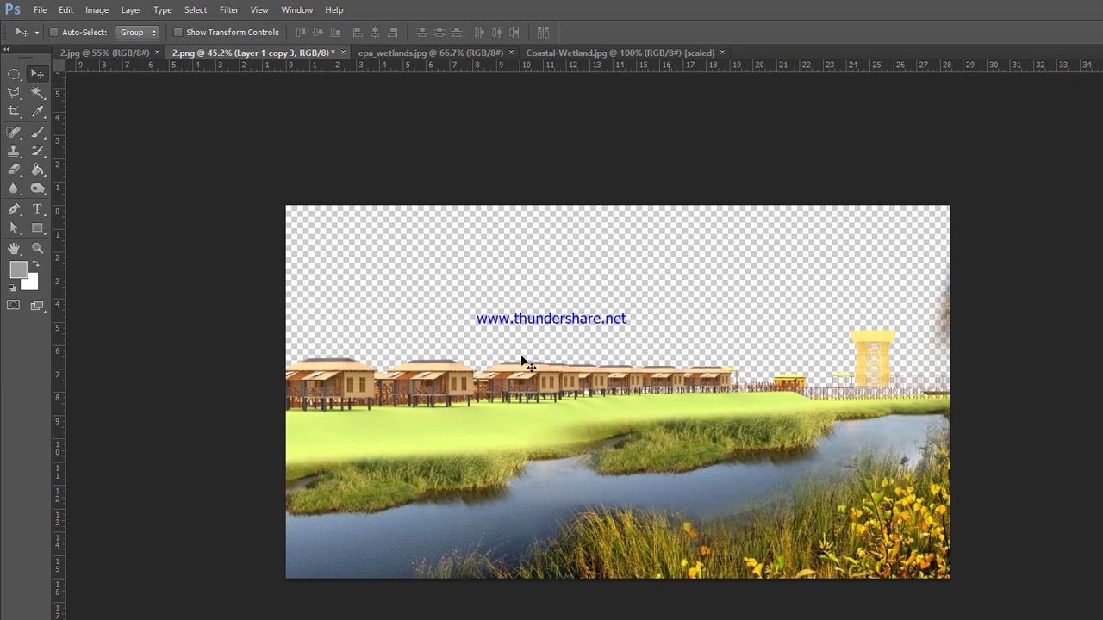
{"action": "key", "text": "ctrl+plus"}
{"action": "key", "text": "ctrl+plus"}
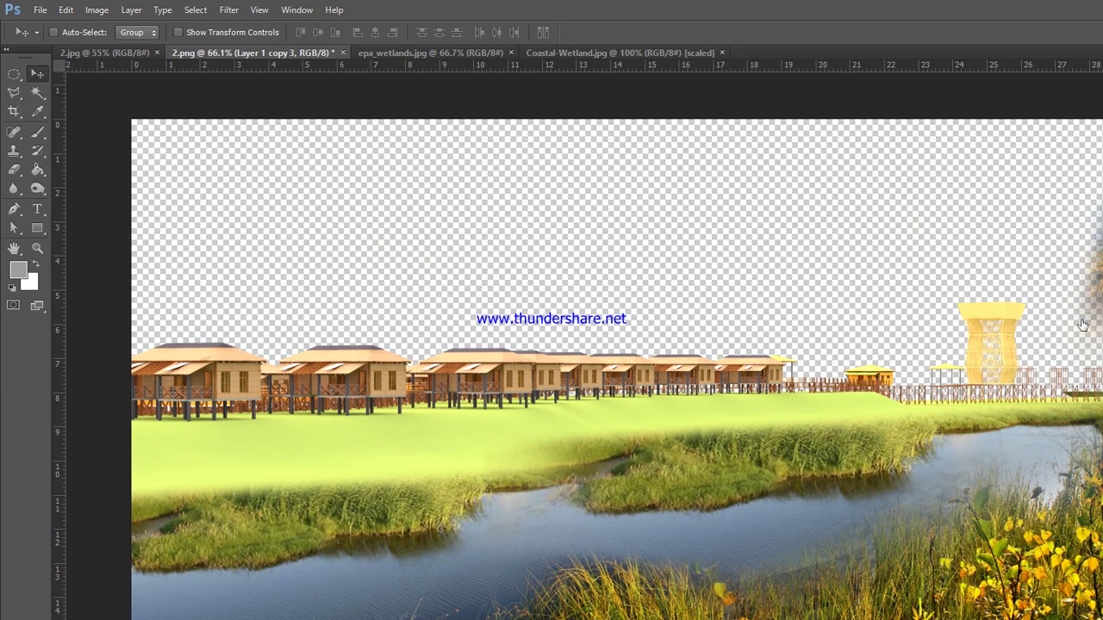
{"action": "key", "text": "ctrl+z"}
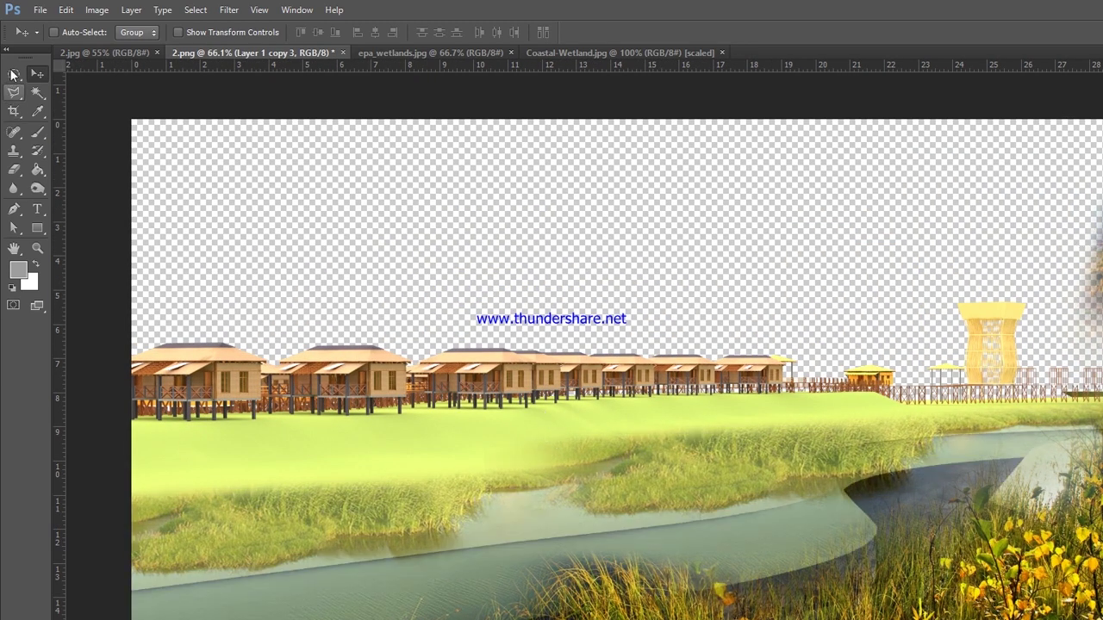
Step: Copy a feathered polygon-lasso grass patch to a new layer and move it onto the river bank
{"action": "left_click", "coordinate": [12, 75]}
{"action": "left_click", "coordinate": [16, 88]}
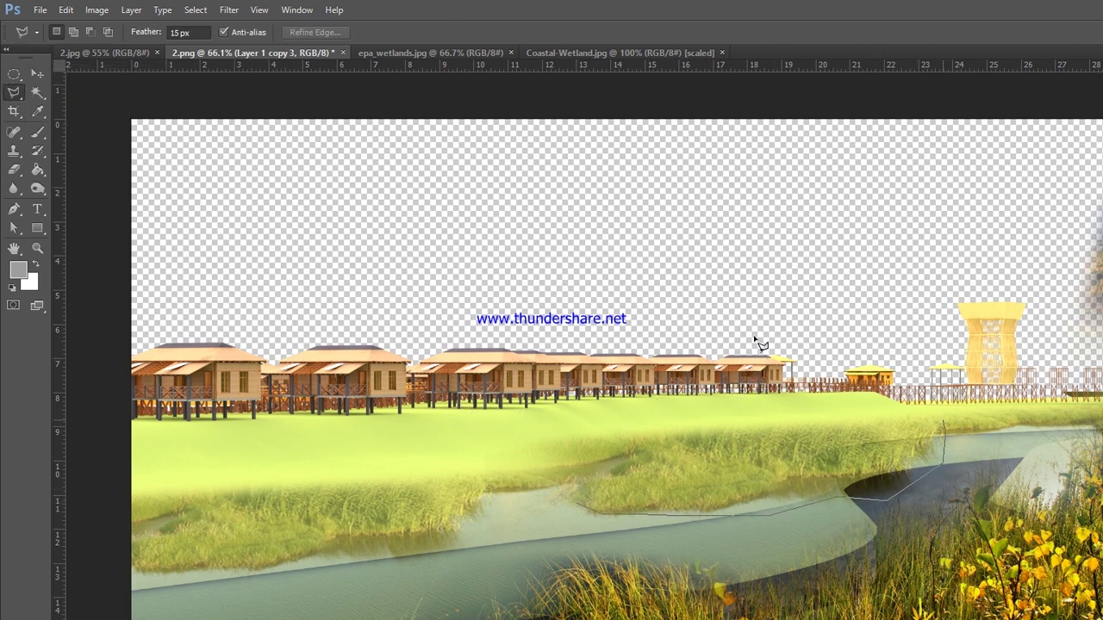
{"action": "key", "text": "ctrl+j"}
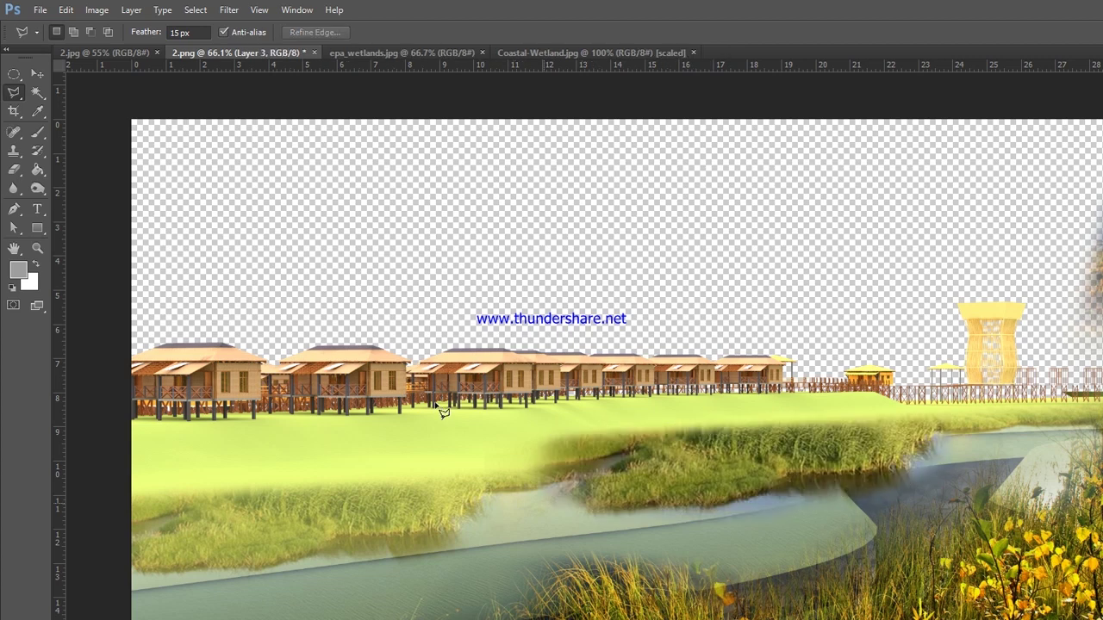
{"action": "left_click", "coordinate": [35, 73]}
{"action": "left_click_drag", "start_coordinate": [652, 315], "coordinate": [469, 392]}
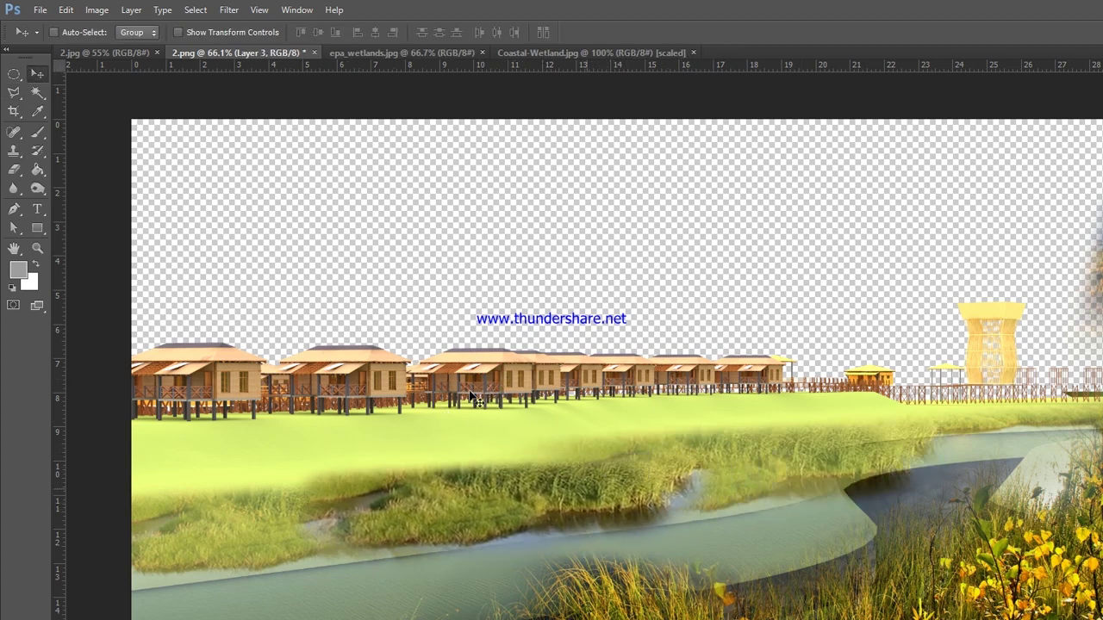
Step: Hide the pale water layer to reveal blue water, then nudge the Layer 3 grass patch
{"action": "key", "text": "alt+bracketleft"}
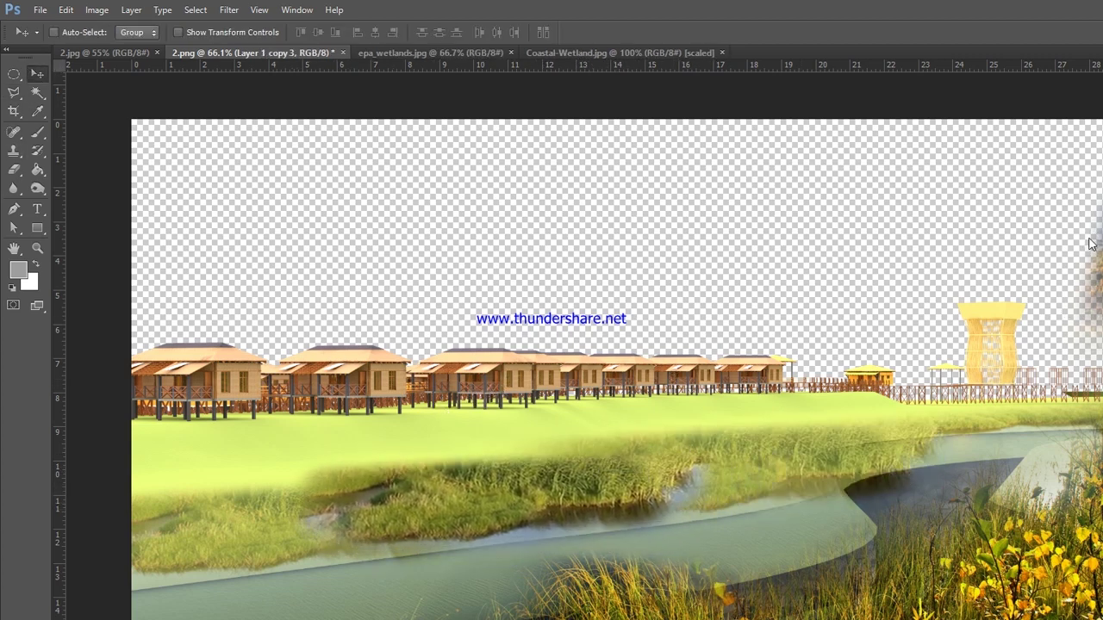
{"action": "left_click", "coordinate": [1100, 248]}
{"action": "left_click", "coordinate": [1100, 247]}
{"action": "left_click", "coordinate": [1100, 248]}
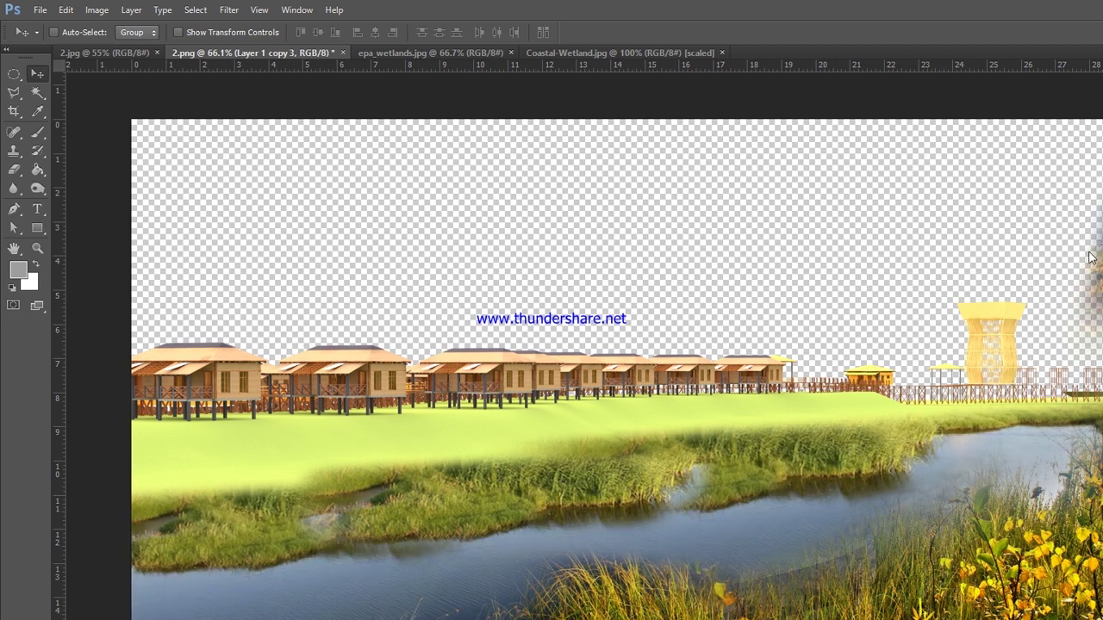
{"action": "right_click", "coordinate": [626, 484]}
{"action": "left_click", "coordinate": [664, 510]}
{"action": "mouse_move", "coordinate": [458, 390]}
{"action": "left_mouse_down"}
{"action": "mouse_move", "coordinate": [468, 408]}
{"action": "mouse_move", "coordinate": [546, 411]}
{"action": "mouse_move", "coordinate": [533, 408]}
{"action": "mouse_move", "coordinate": [545, 371]}
{"action": "left_mouse_up"}
{"action": "scroll", "coordinate": [616, 390], "scroll_direction": "down", "scroll_amount": 2}
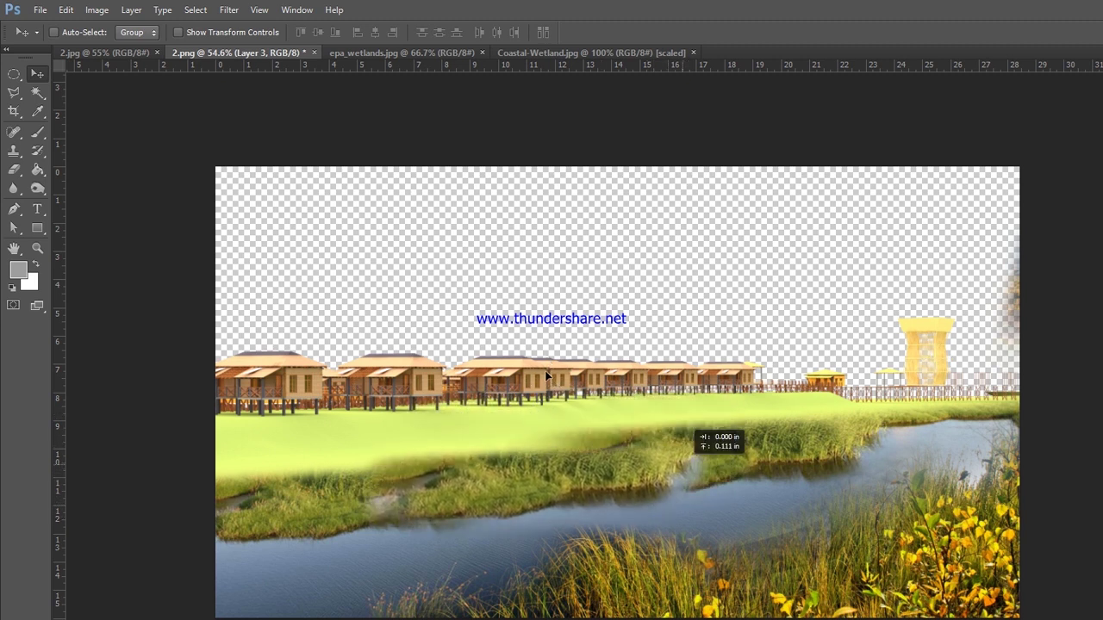
{"action": "left_click", "coordinate": [1039, 11]}
Step: Preview Coastal-Wetland.jpg in the photo viewer, then close it
{"action": "double_click", "coordinate": [911, 275]}
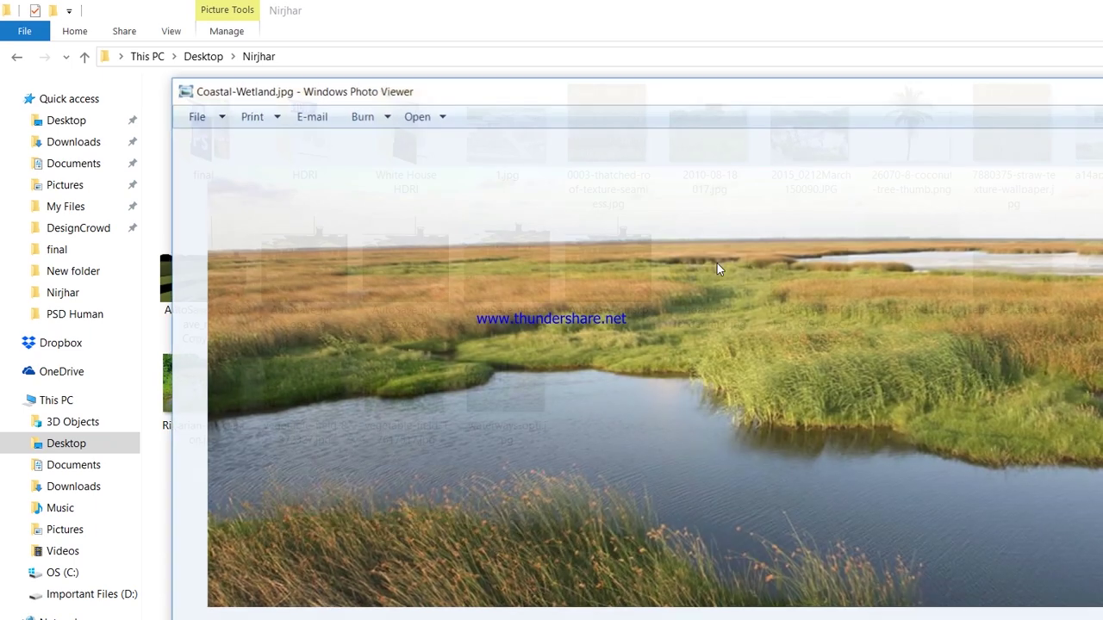
{"action": "key", "text": "alt+F4"}
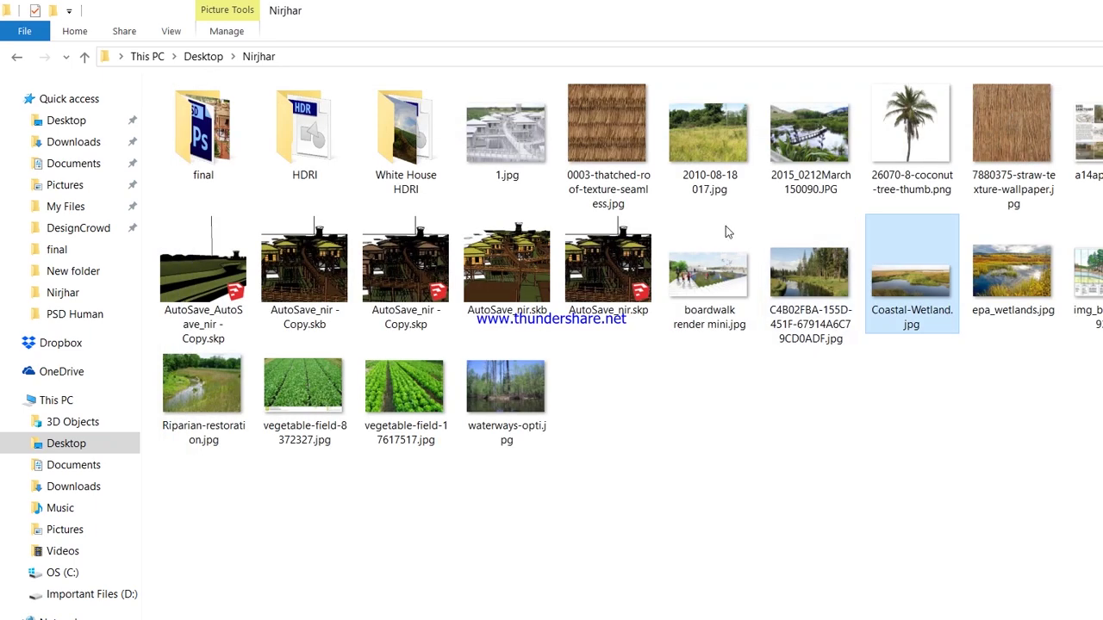
{"action": "key", "text": "shift+F10"}
{"action": "key", "text": "Escape"}
Step: Open Region-2_Deer-Grove-East_Sandhill-Crane_03.jpg with Adobe Photoshop CS6
{"action": "key", "text": "Right"}
{"action": "key", "text": "shift+F10"}
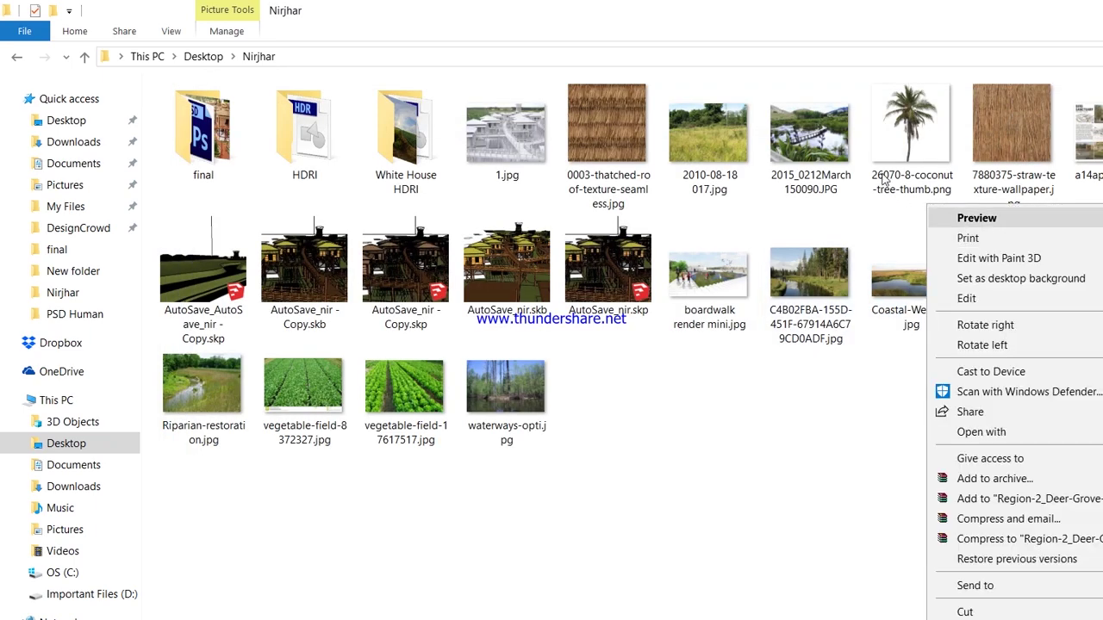
{"action": "key", "text": "Escape"}
{"action": "key", "text": "shift+F10"}
{"action": "key", "text": "Up"}
{"action": "key", "text": "Up"}
{"action": "key", "text": "Right"}
{"action": "key", "text": "Return"}
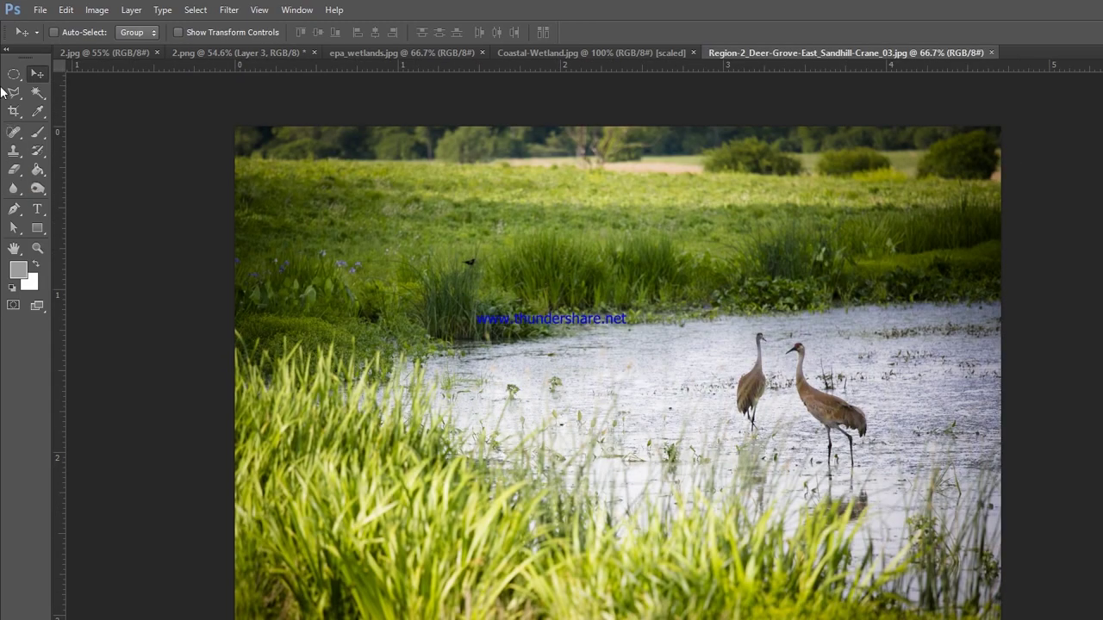
Step: Copy the far grass band from the crane photo and paste it into 2.png
{"action": "left_click", "coordinate": [20, 93]}
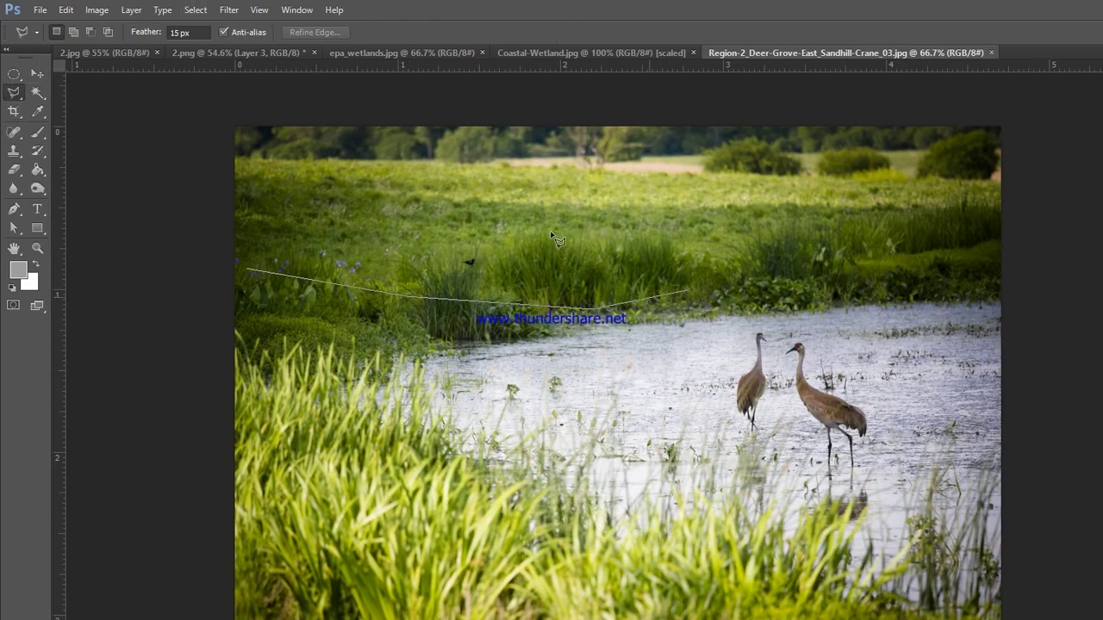
{"action": "left_click", "coordinate": [389, 169]}
{"action": "left_click", "coordinate": [226, 178]}
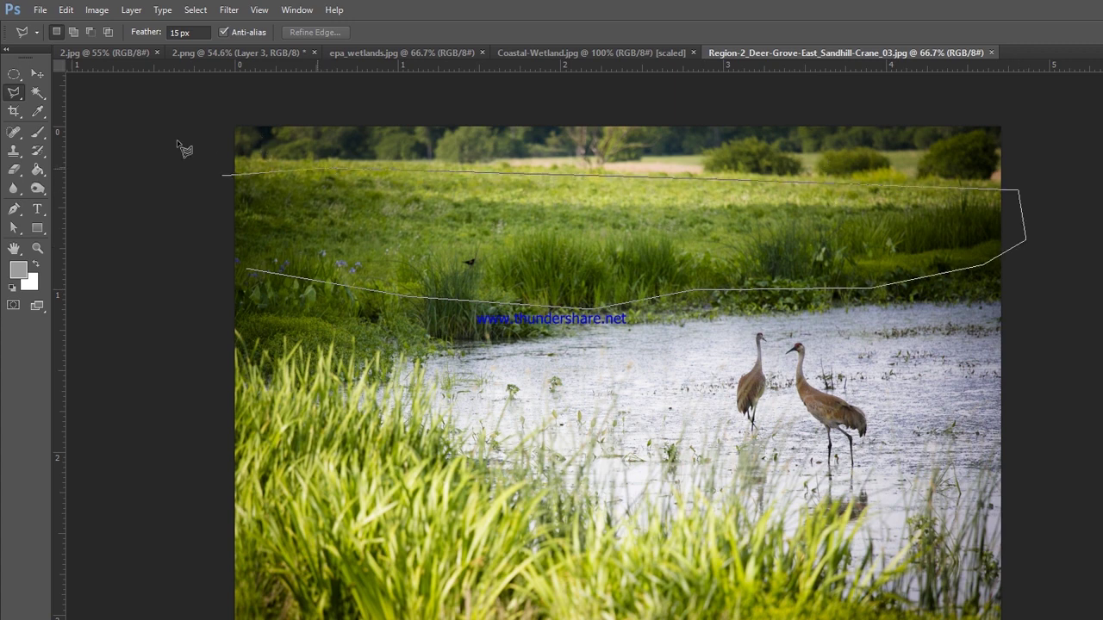
{"action": "key", "text": "Return"}
{"action": "key", "text": "ctrl+c"}
{"action": "left_click", "coordinate": [71, 48]}
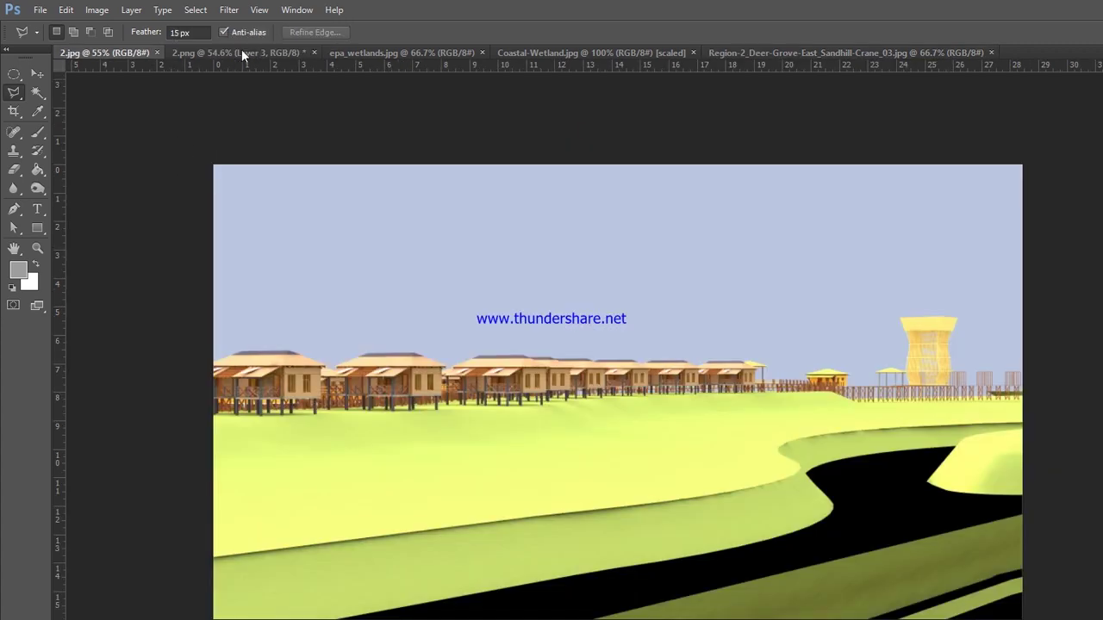
{"action": "left_click", "coordinate": [241, 50]}
{"action": "key", "text": "ctrl+v"}
Step: Shrink the pasted grass strip and place it under the huts
{"action": "key", "text": "ctrl+t"}
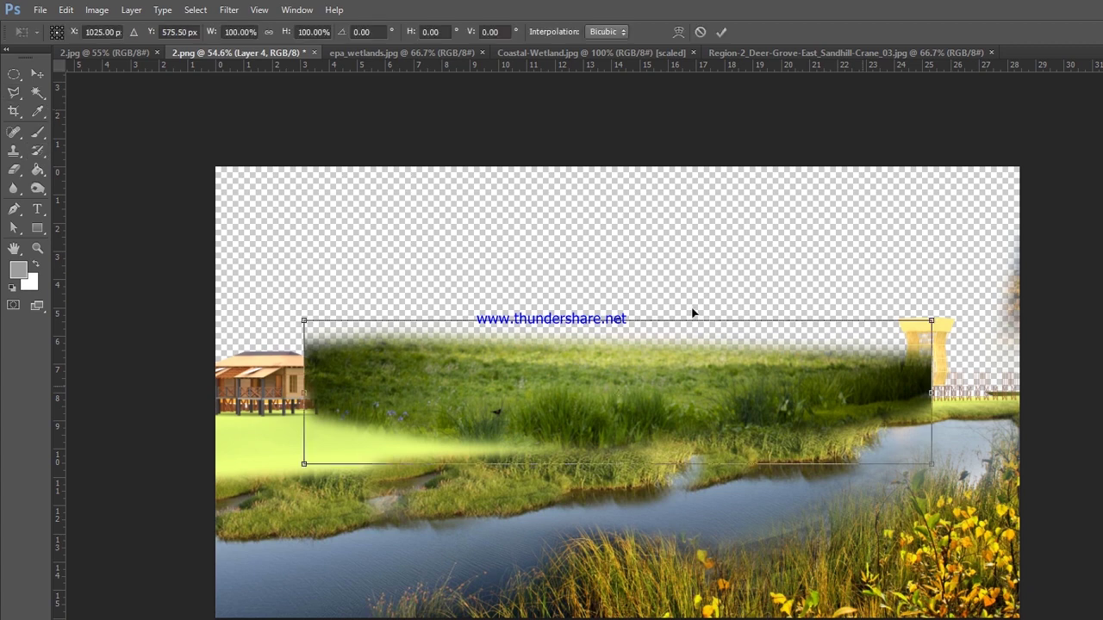
{"action": "left_click_drag", "start_coordinate": [931, 321], "coordinate": [645, 399]}
{"action": "left_click_drag", "start_coordinate": [505, 325], "coordinate": [517, 431]}
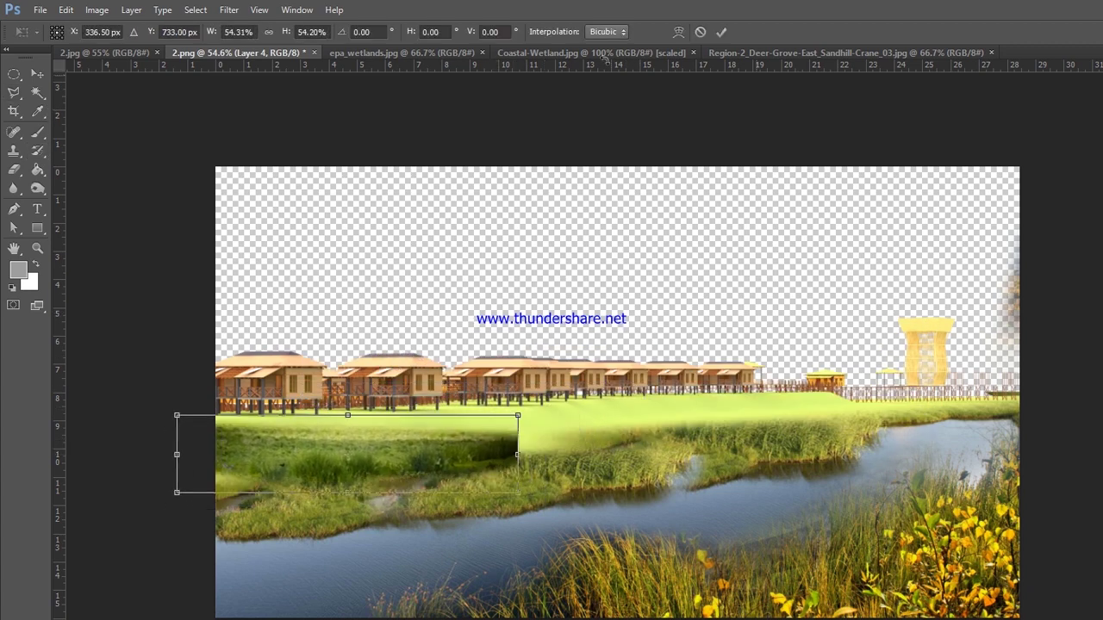
{"action": "key", "text": "Return"}
{"action": "left_click", "coordinate": [37, 73]}
{"action": "left_click_drag", "start_coordinate": [431, 448], "coordinate": [493, 426]}
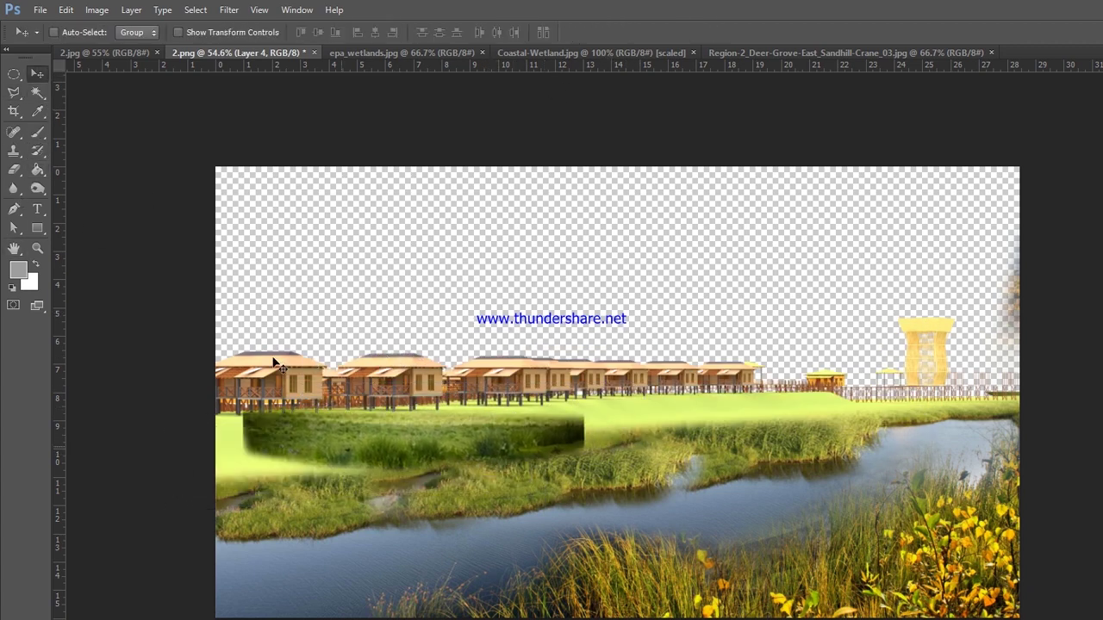
Step: Soften the left and right edges of the grass strip with a soft eraser
{"action": "scroll", "coordinate": [155, 165], "scroll_direction": "up", "scroll_amount": 1}
{"action": "key", "text": "e"}
{"action": "scroll", "coordinate": [618, 401], "scroll_direction": "up", "scroll_amount": 2}
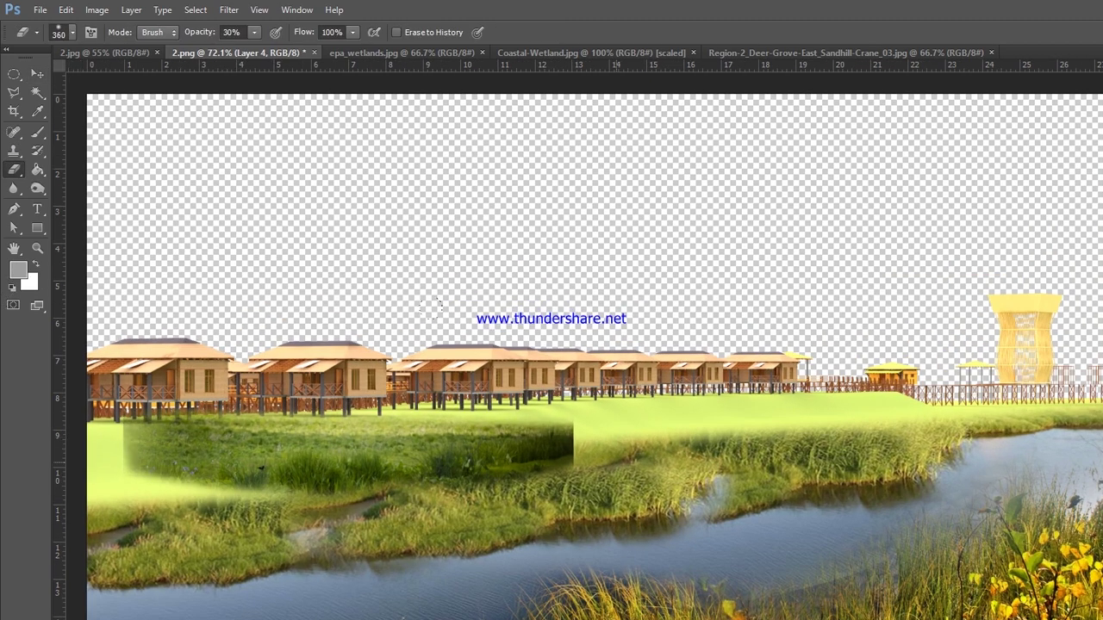
{"action": "left_click", "coordinate": [60, 32]}
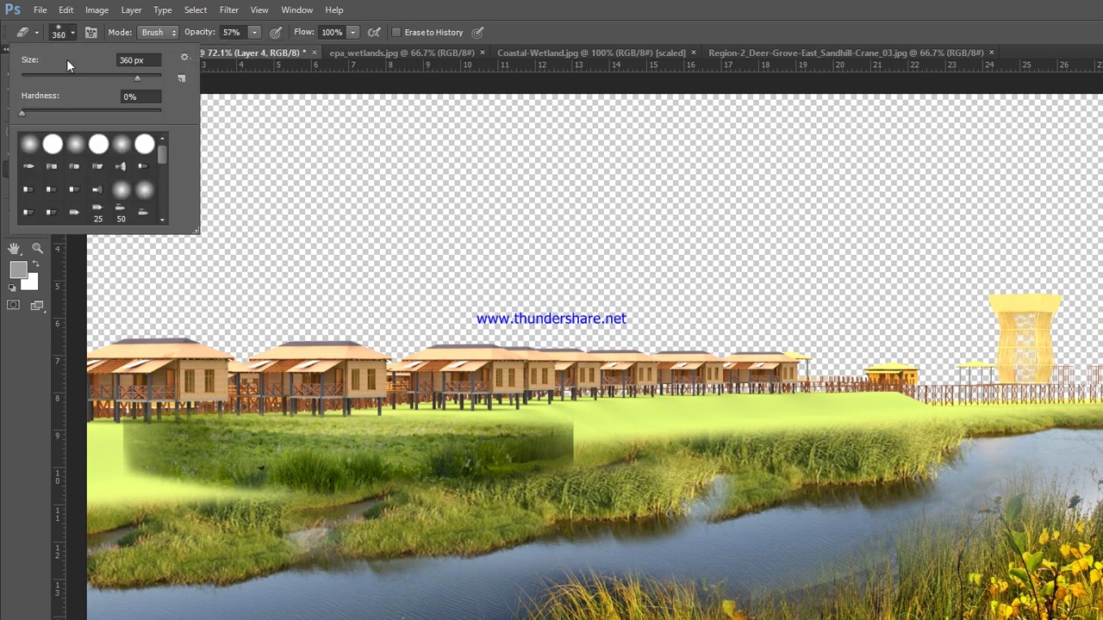
{"action": "left_click", "coordinate": [337, 242]}
{"action": "left_click_drag", "start_coordinate": [526, 427], "coordinate": [569, 469]}
{"action": "left_click_drag", "start_coordinate": [130, 422], "coordinate": [172, 470]}
{"action": "scroll", "coordinate": [109, 352], "scroll_direction": "down", "scroll_amount": 1}
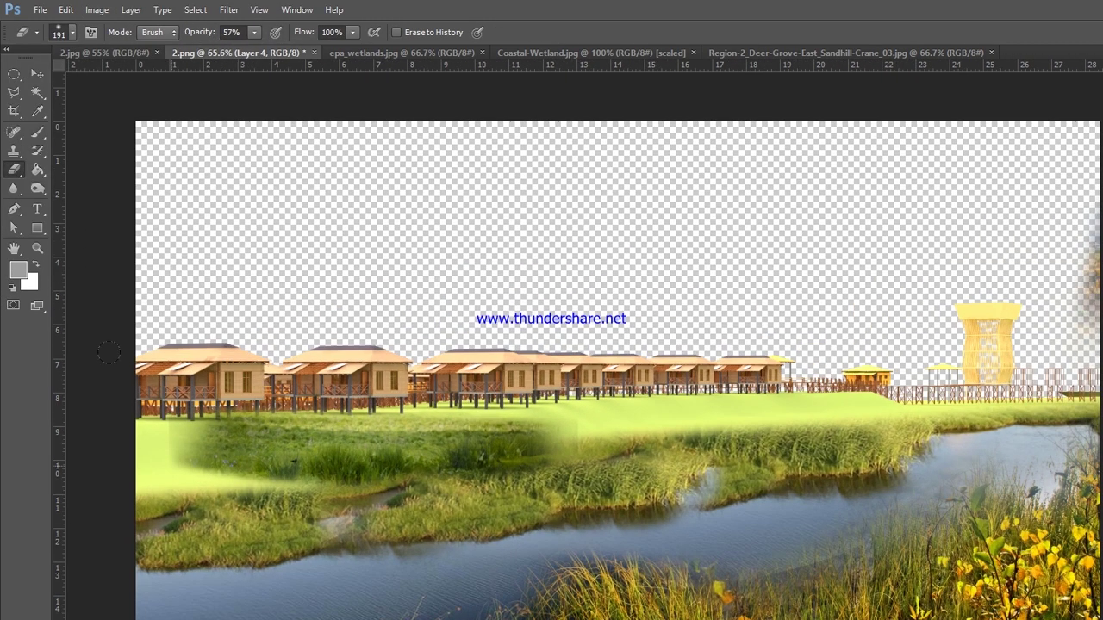
Step: Nudge the grass strip into its final position
{"action": "key", "text": "v"}
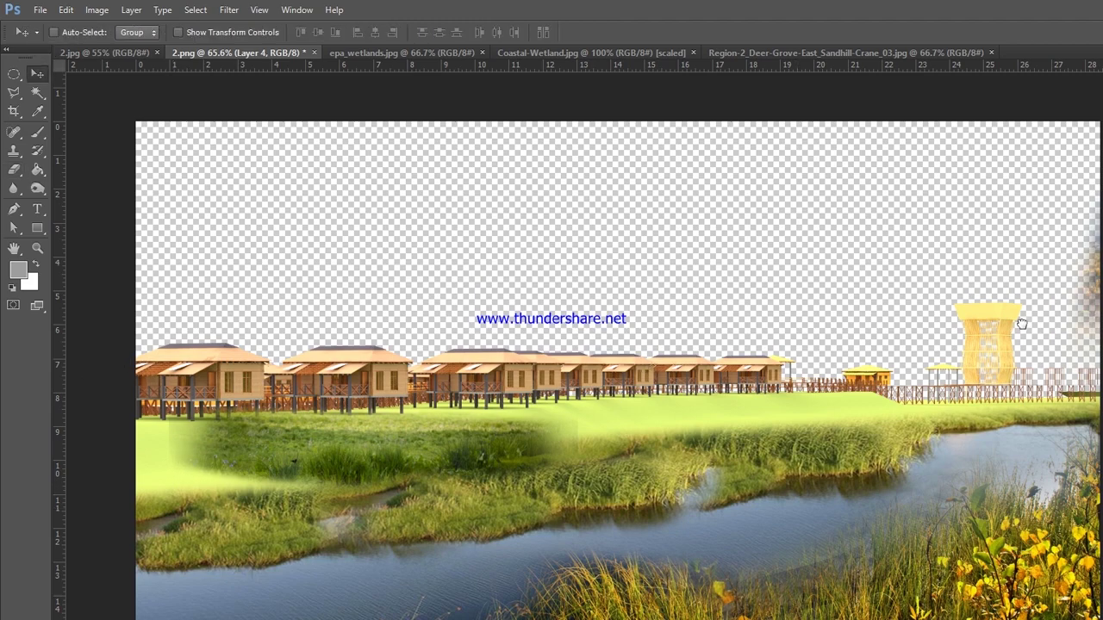
{"action": "scroll", "coordinate": [881, 310], "scroll_direction": "up", "scroll_amount": 1}
{"action": "scroll", "coordinate": [881, 310], "scroll_direction": "up", "scroll_amount": 2}
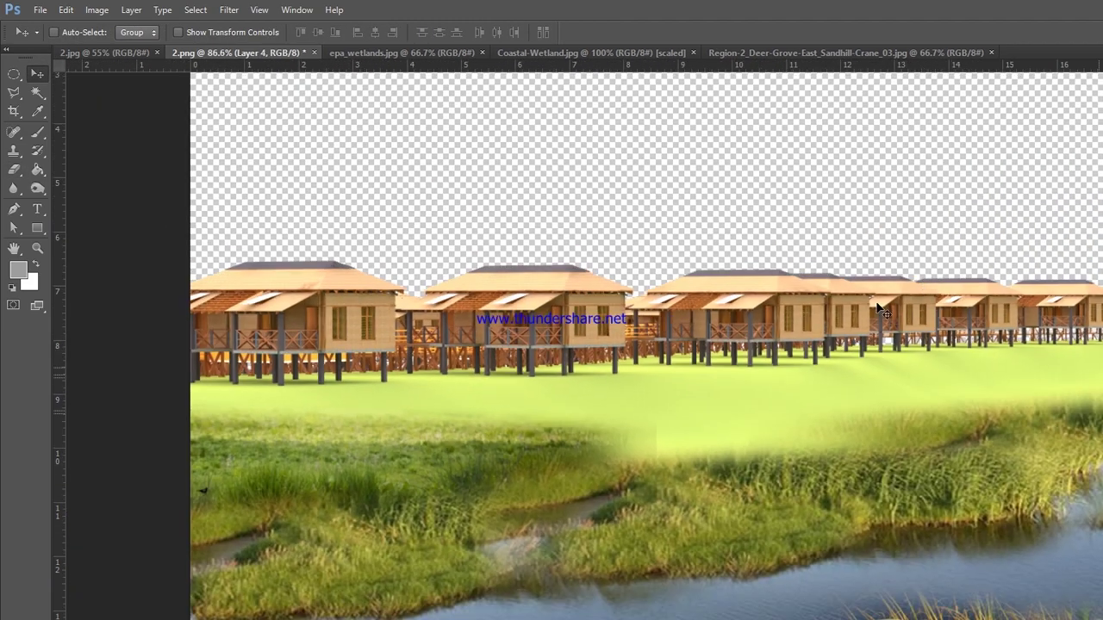
{"action": "scroll", "coordinate": [881, 310], "scroll_direction": "down", "scroll_amount": 1}
{"action": "left_click_drag", "start_coordinate": [340, 465], "coordinate": [344, 456]}
{"action": "scroll", "coordinate": [345, 384], "scroll_direction": "down", "scroll_amount": 1}
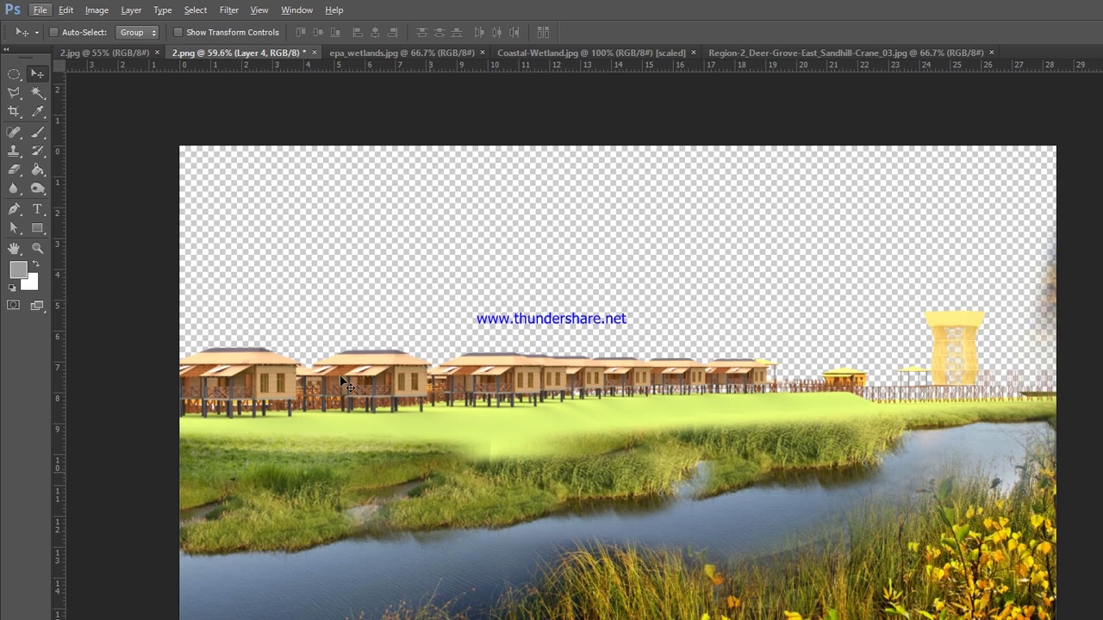
{"action": "key", "text": "ctrl+t"}
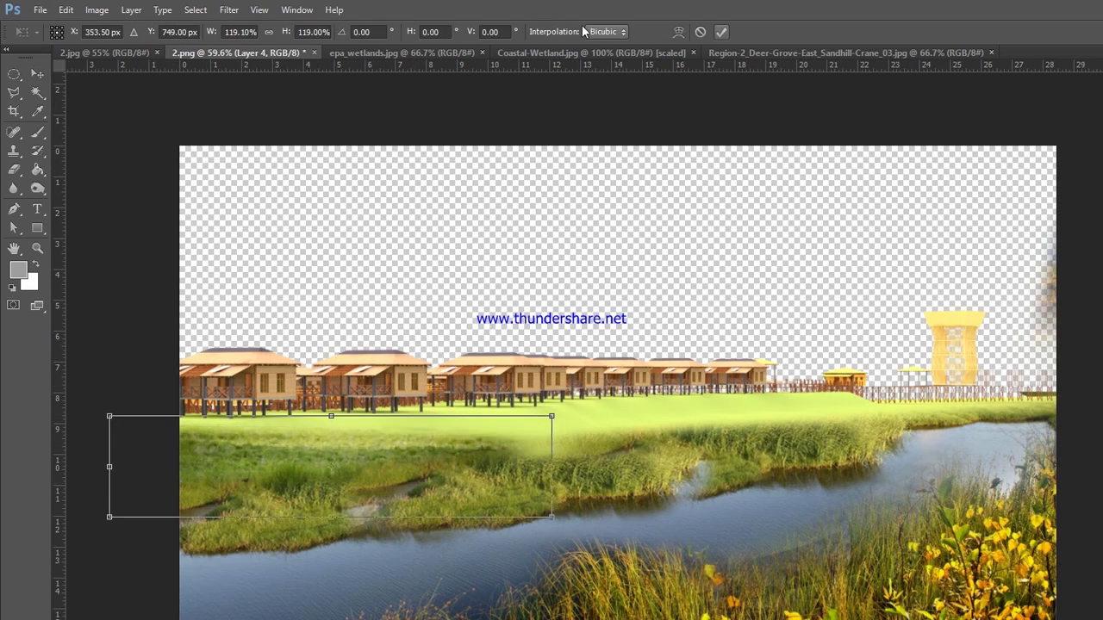
{"action": "key", "text": "Return"}
Step: Move the copied grass strip into position and rotate it slightly
{"action": "scroll", "coordinate": [226, 227], "scroll_direction": "down", "scroll_amount": 1}
{"action": "scroll", "coordinate": [226, 227], "scroll_direction": "up", "scroll_amount": 1}
{"action": "mouse_move", "coordinate": [690, 422]}
{"action": "left_mouse_down"}
{"action": "mouse_move", "coordinate": [569, 353]}
{"action": "mouse_move", "coordinate": [552, 357]}
{"action": "left_mouse_up"}
{"action": "key", "text": "ctrl+t"}
{"action": "key", "text": "Return"}
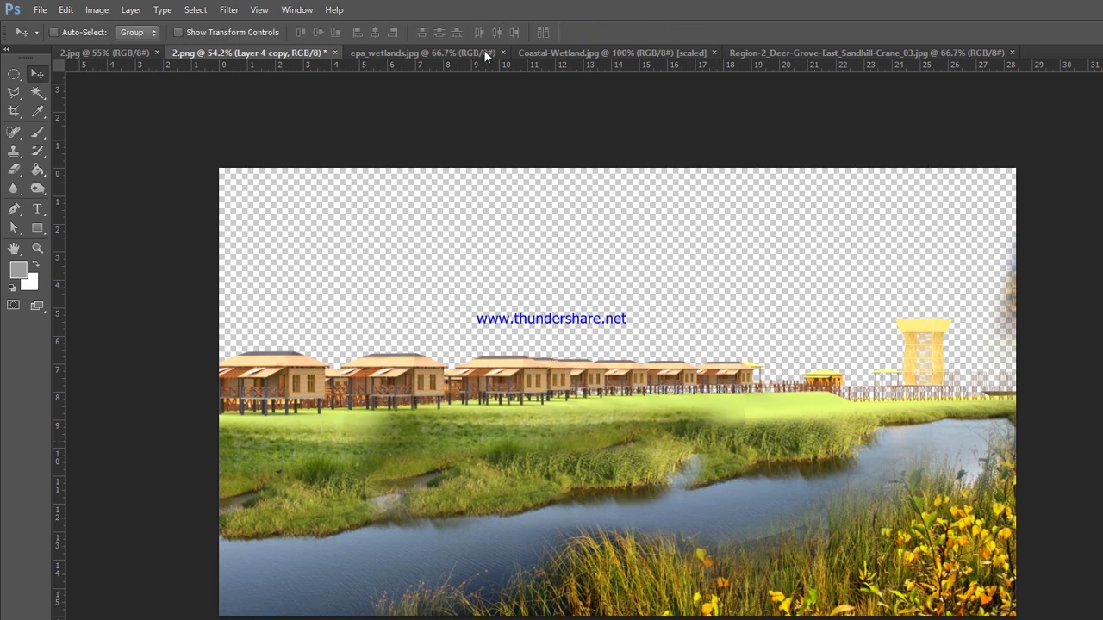
Step: Clear the selection in the crane photo and return to the 2.png composite
{"action": "left_click", "coordinate": [866, 52]}
{"action": "left_click", "coordinate": [14, 73]}
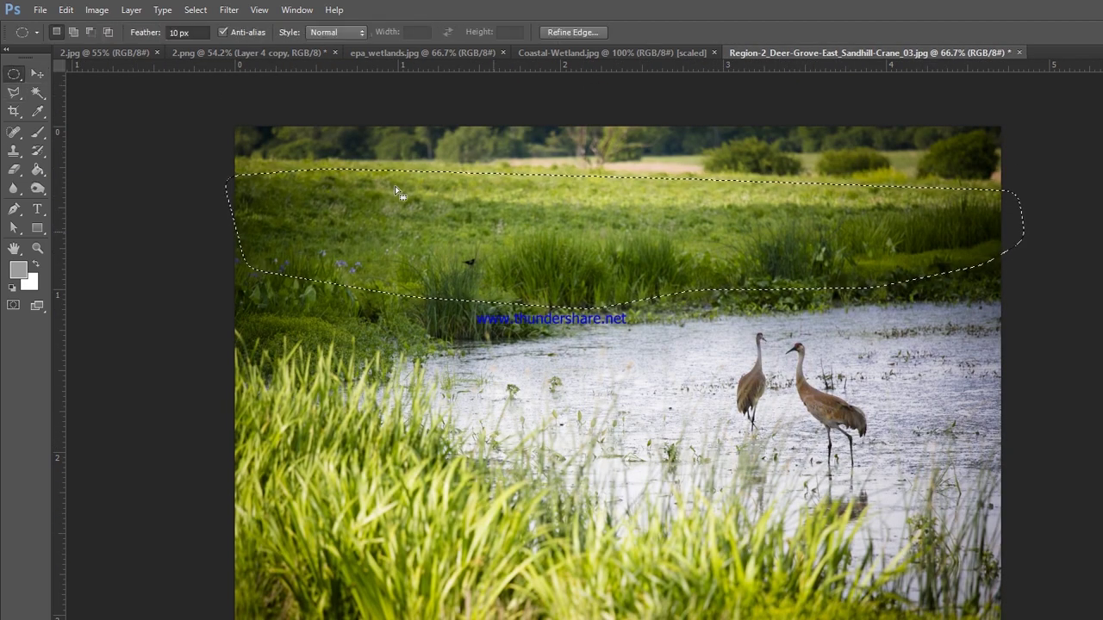
{"action": "key", "text": "ctrl+d"}
{"action": "left_click", "coordinate": [340, 50]}
{"action": "left_click", "coordinate": [228, 49]}
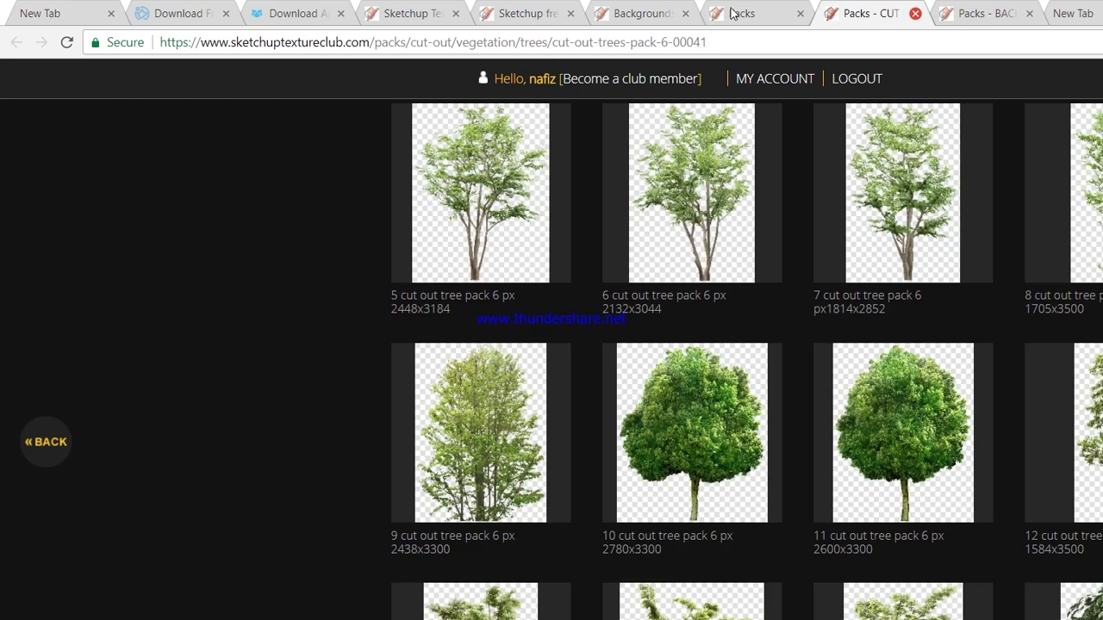
Step: Open the Sky & Clouds and Sunrises & Sunsets galleries in new browser tabs
{"action": "scroll", "coordinate": [228, 446], "scroll_direction": "down", "scroll_amount": 1}
{"action": "scroll", "coordinate": [227, 447], "scroll_direction": "down", "scroll_amount": 4}
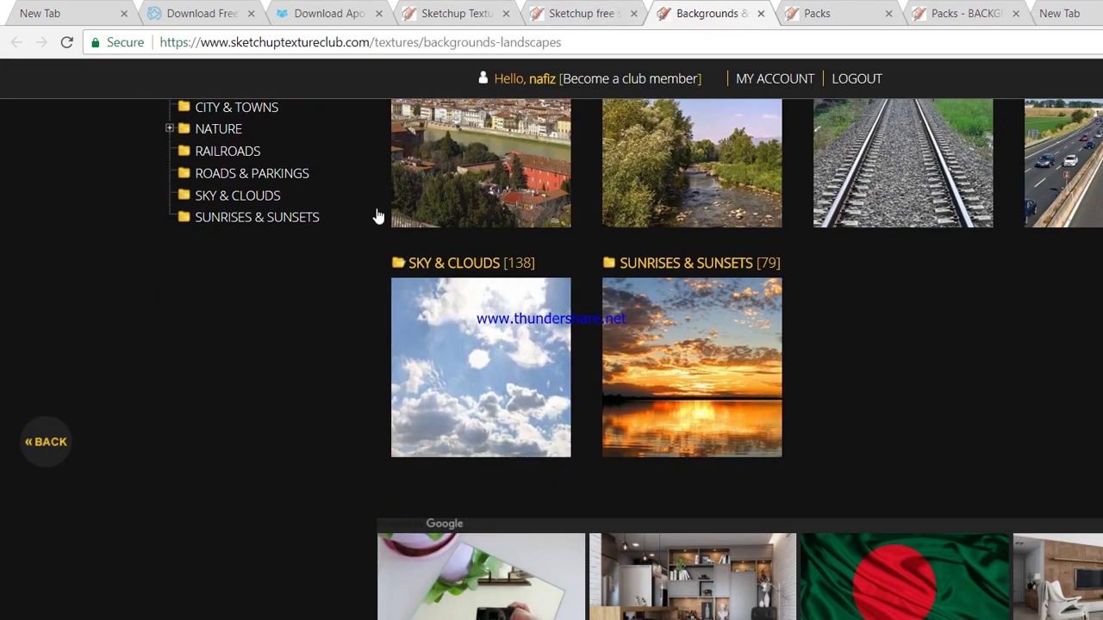
{"action": "middle_click", "coordinate": [472, 262]}
{"action": "middle_click", "coordinate": [443, 227]}
{"action": "scroll", "coordinate": [443, 239], "scroll_direction": "down", "scroll_amount": 4}
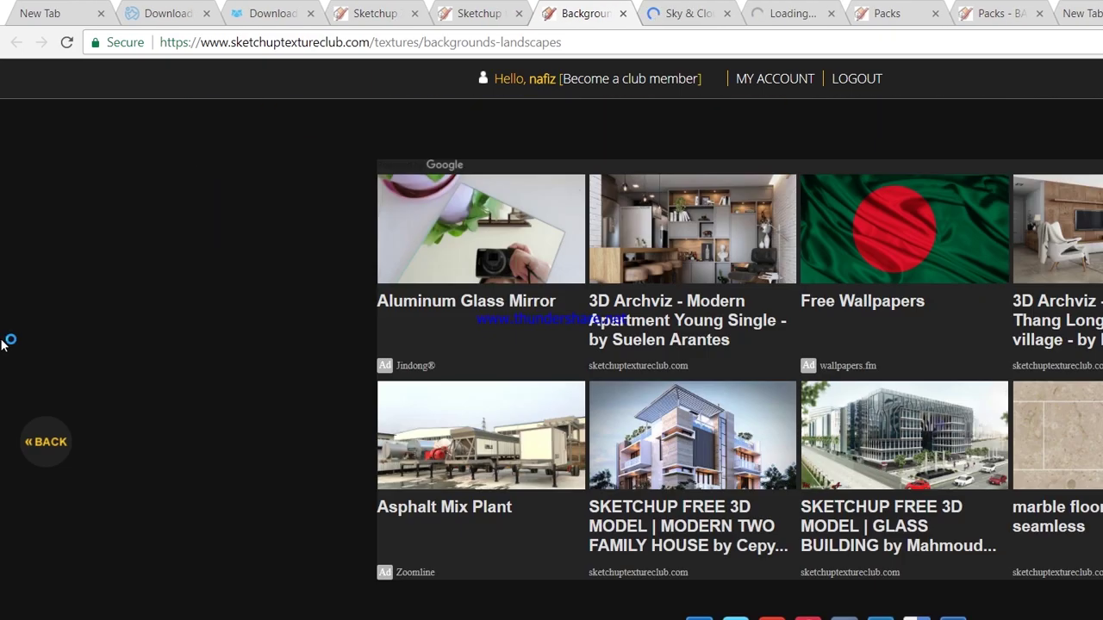
Step: Scroll through the textures overview page
{"action": "left_click", "coordinate": [474, 13]}
{"action": "scroll", "coordinate": [317, 349], "scroll_direction": "down", "scroll_amount": 5}
{"action": "scroll", "coordinate": [47, 420], "scroll_direction": "down", "scroll_amount": 4}
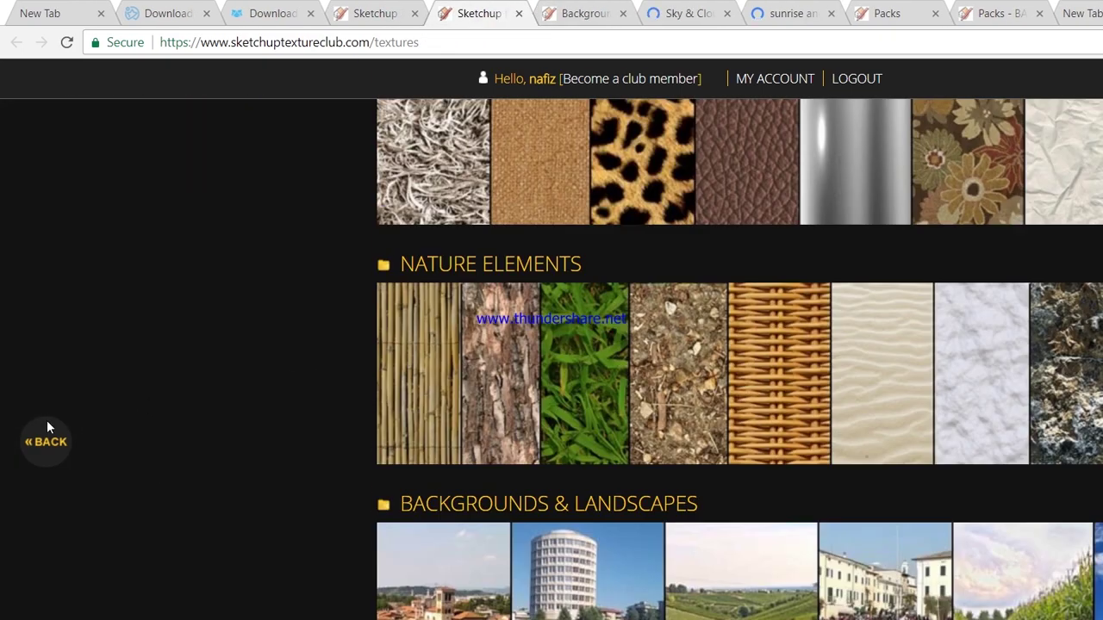
{"action": "scroll", "coordinate": [47, 421], "scroll_direction": "down", "scroll_amount": 4}
{"action": "scroll", "coordinate": [48, 420], "scroll_direction": "up", "scroll_amount": 4}
{"action": "scroll", "coordinate": [50, 419], "scroll_direction": "up", "scroll_amount": 4}
{"action": "scroll", "coordinate": [50, 418], "scroll_direction": "down", "scroll_amount": 2}
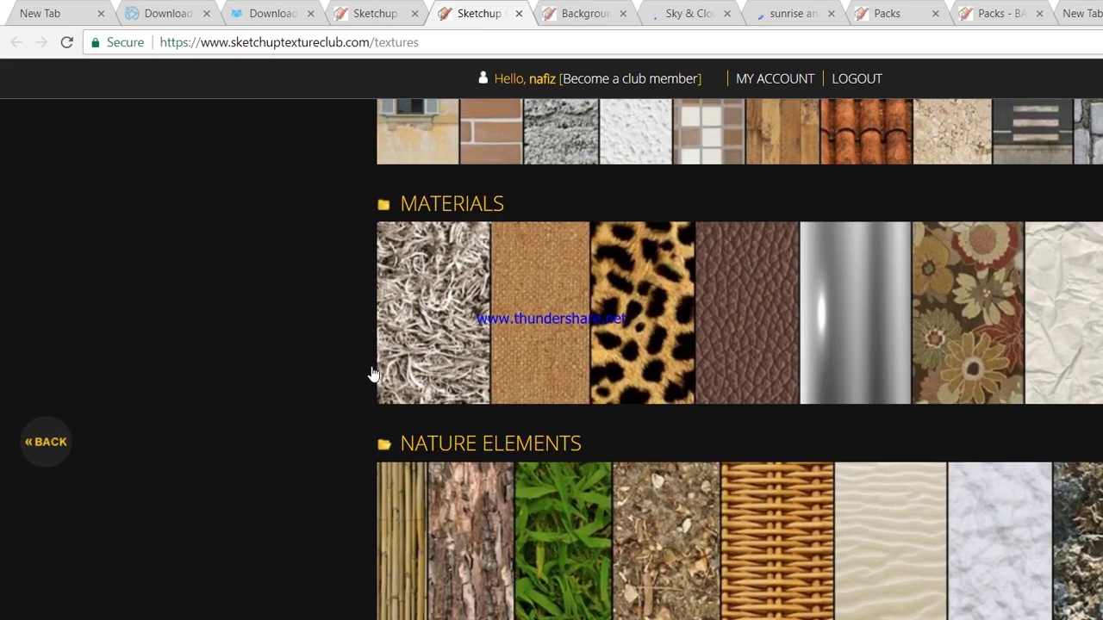
{"action": "scroll", "coordinate": [266, 429], "scroll_direction": "up", "scroll_amount": 2}
{"action": "scroll", "coordinate": [253, 431], "scroll_direction": "up", "scroll_amount": 2}
{"action": "scroll", "coordinate": [254, 431], "scroll_direction": "up", "scroll_amount": 3}
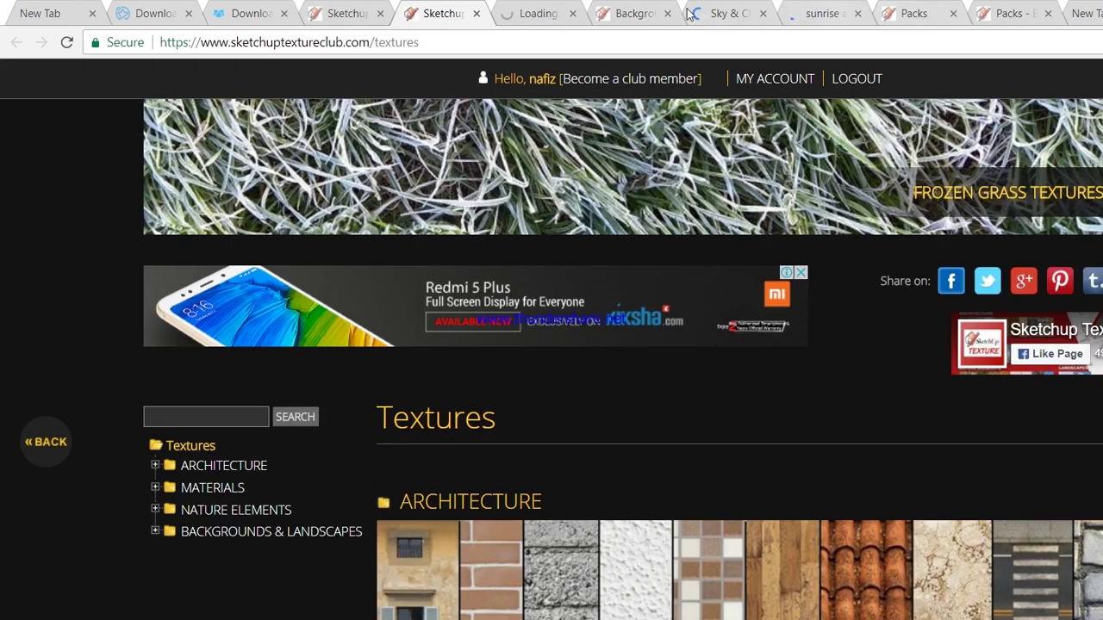
Step: Browse the sunrise and sky & clouds images, then go back to Photoshop
{"action": "left_click", "coordinate": [819, 13]}
{"action": "scroll", "coordinate": [5, 523], "scroll_direction": "down", "scroll_amount": 5}
{"action": "scroll", "coordinate": [5, 522], "scroll_direction": "down", "scroll_amount": 4}
{"action": "scroll", "coordinate": [5, 522], "scroll_direction": "down", "scroll_amount": 1}
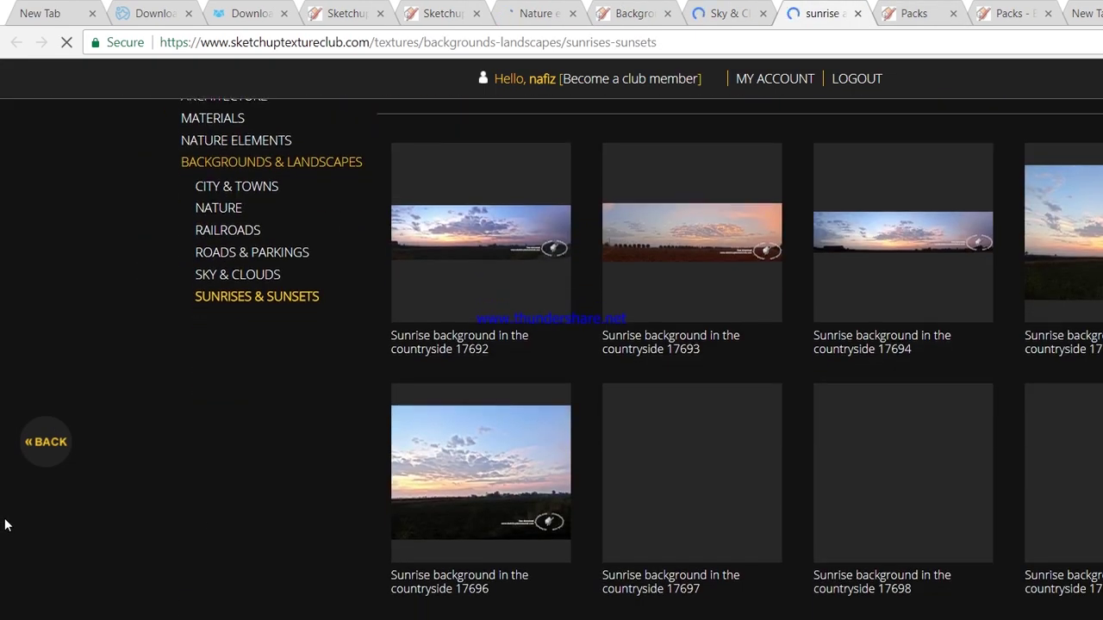
{"action": "scroll", "coordinate": [95, 460], "scroll_direction": "down", "scroll_amount": 6}
{"action": "key", "text": "ctrl+Page_Up"}
{"action": "scroll", "coordinate": [104, 243], "scroll_direction": "down", "scroll_amount": 4}
{"action": "scroll", "coordinate": [105, 243], "scroll_direction": "down", "scroll_amount": 4}
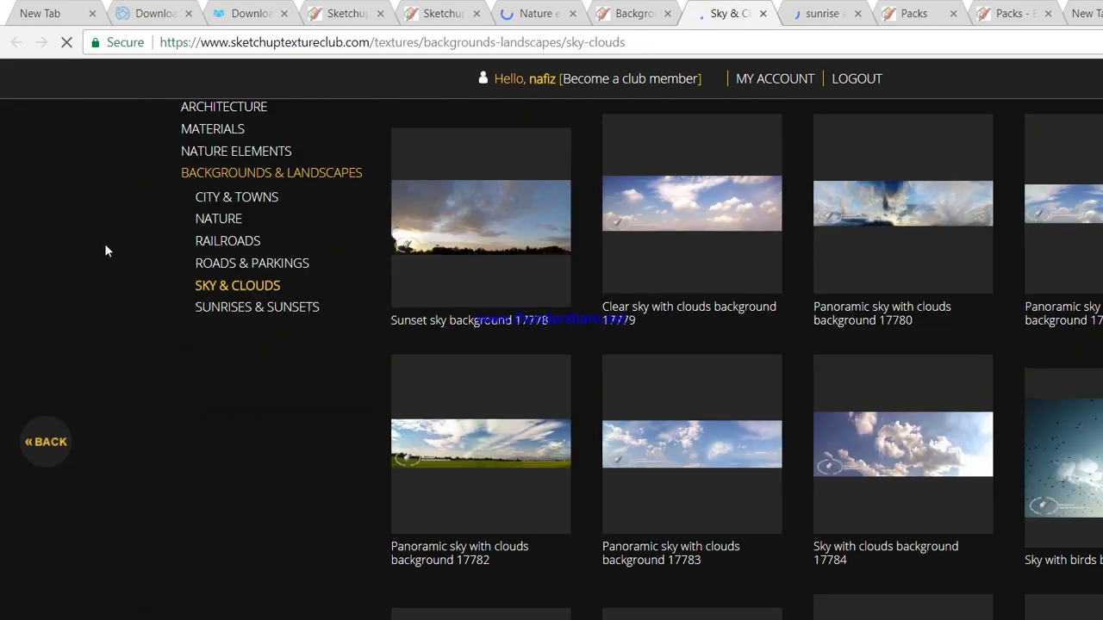
{"action": "scroll", "coordinate": [104, 243], "scroll_direction": "down", "scroll_amount": 2}
{"action": "scroll", "coordinate": [106, 250], "scroll_direction": "down", "scroll_amount": 3}
{"action": "key", "text": "ctrl+Page_Down"}
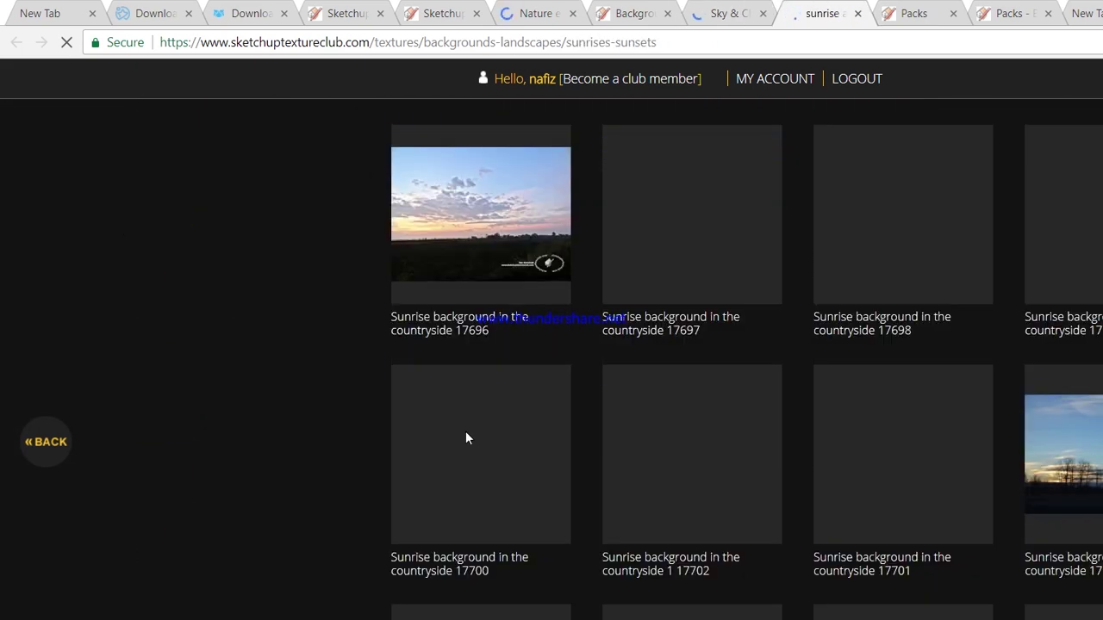
{"action": "key", "text": "alt+Tab"}
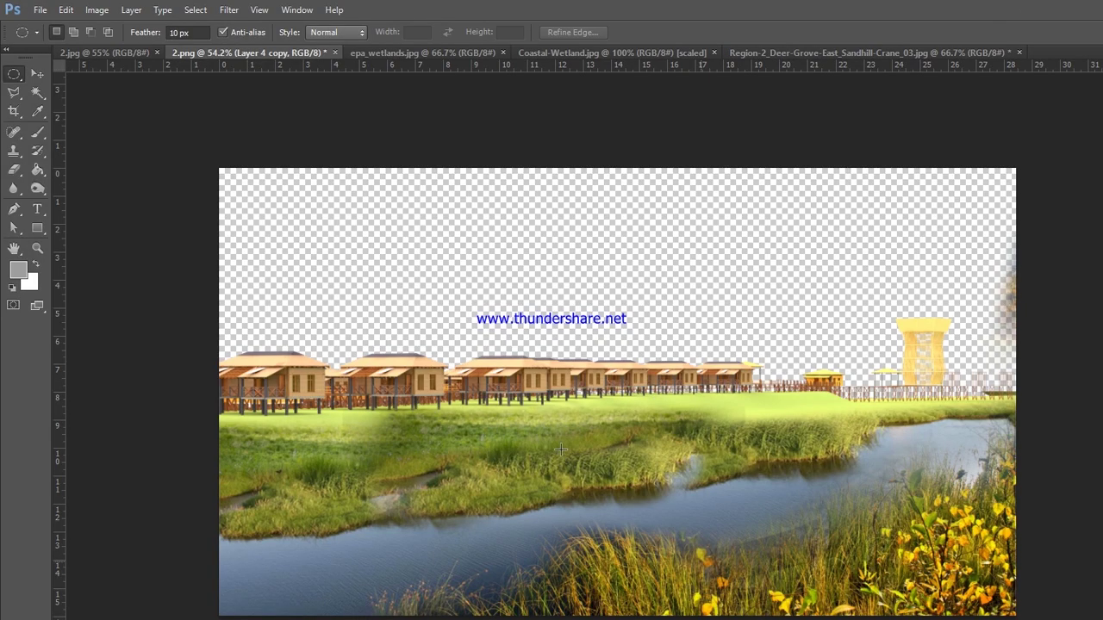
Step: Move the grass and river layer upward and nudge Layer 3 into place
{"action": "left_click", "coordinate": [37, 71]}
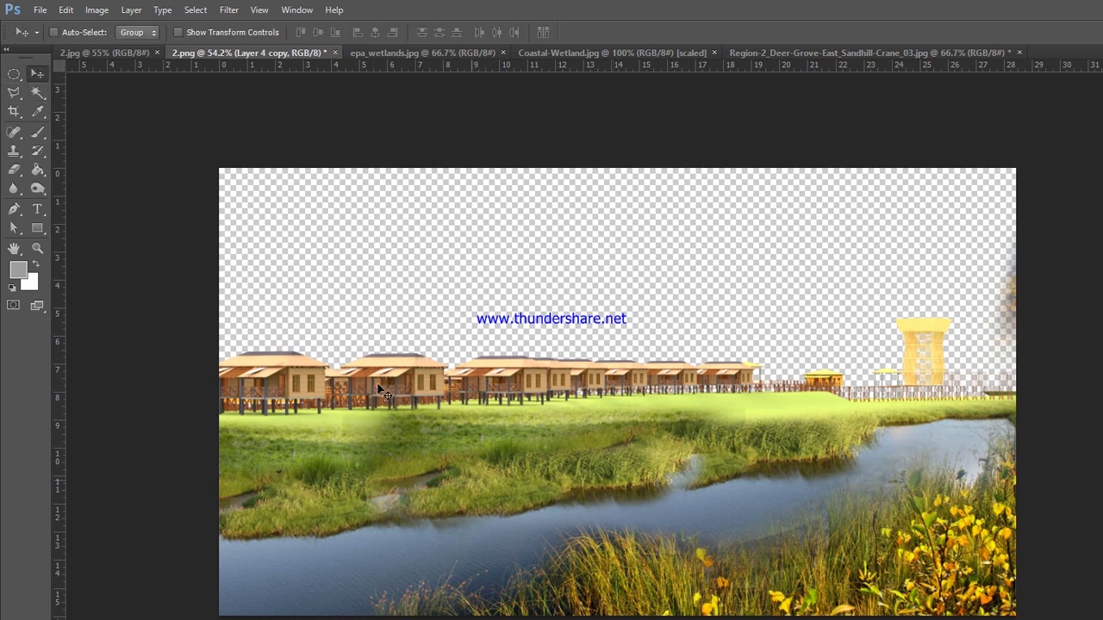
{"action": "left_click_drag", "start_coordinate": [517, 517], "coordinate": [477, 393]}
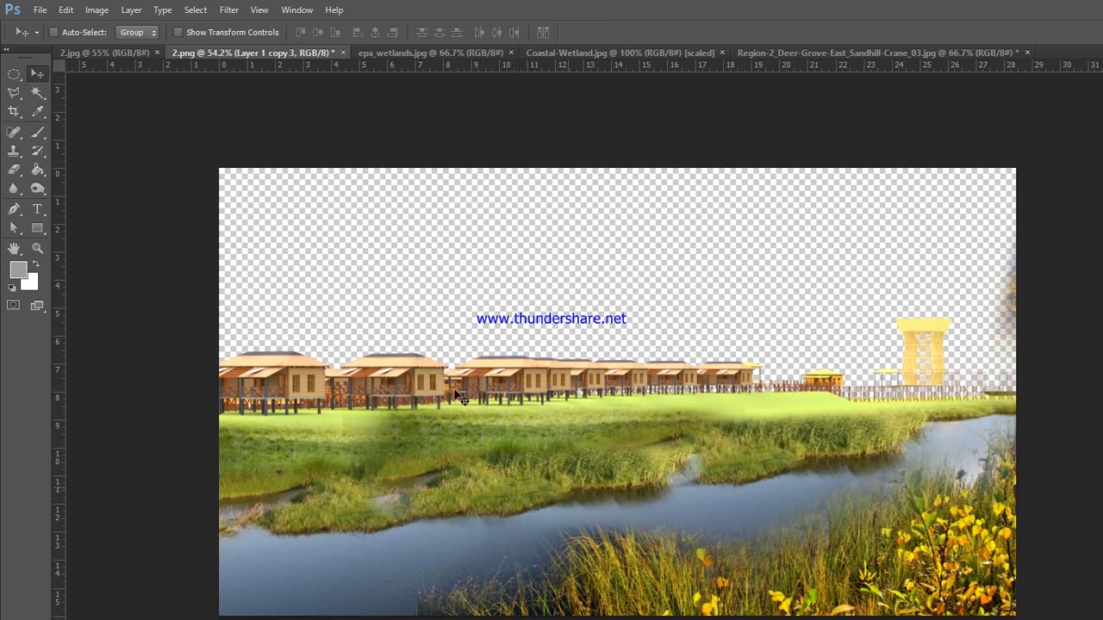
{"action": "right_click", "coordinate": [526, 487]}
{"action": "left_click", "coordinate": [555, 510]}
{"action": "left_click_drag", "start_coordinate": [392, 388], "coordinate": [377, 382]}
Step: Touch up with the eraser, readjust Layer 3, and switch to the crane photo
{"action": "left_click", "coordinate": [13, 169]}
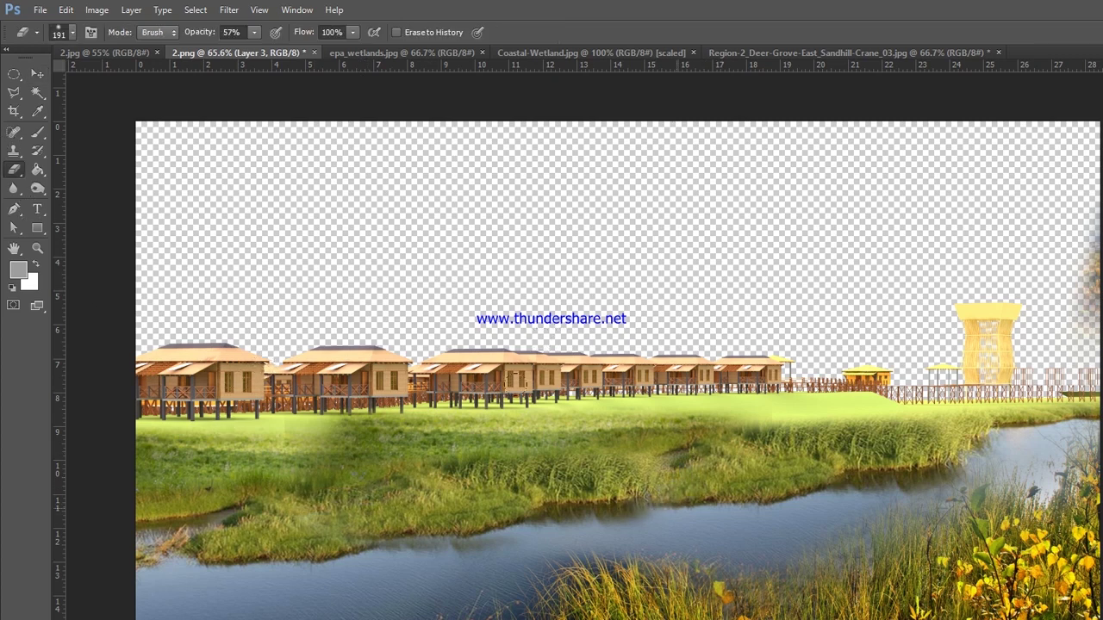
{"action": "scroll", "coordinate": [618, 392], "scroll_direction": "down", "scroll_amount": 2}
{"action": "left_click", "coordinate": [37, 74]}
{"action": "left_click_drag", "start_coordinate": [459, 296], "coordinate": [466, 366]}
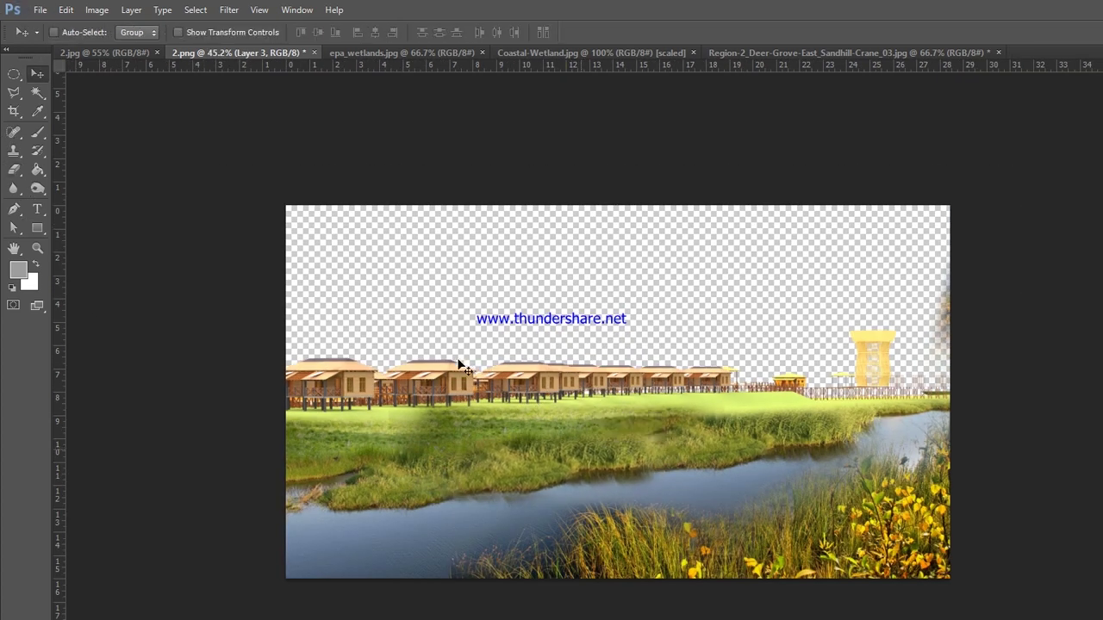
{"action": "scroll", "coordinate": [315, 304], "scroll_direction": "down", "scroll_amount": 1}
{"action": "left_click", "coordinate": [775, 53]}
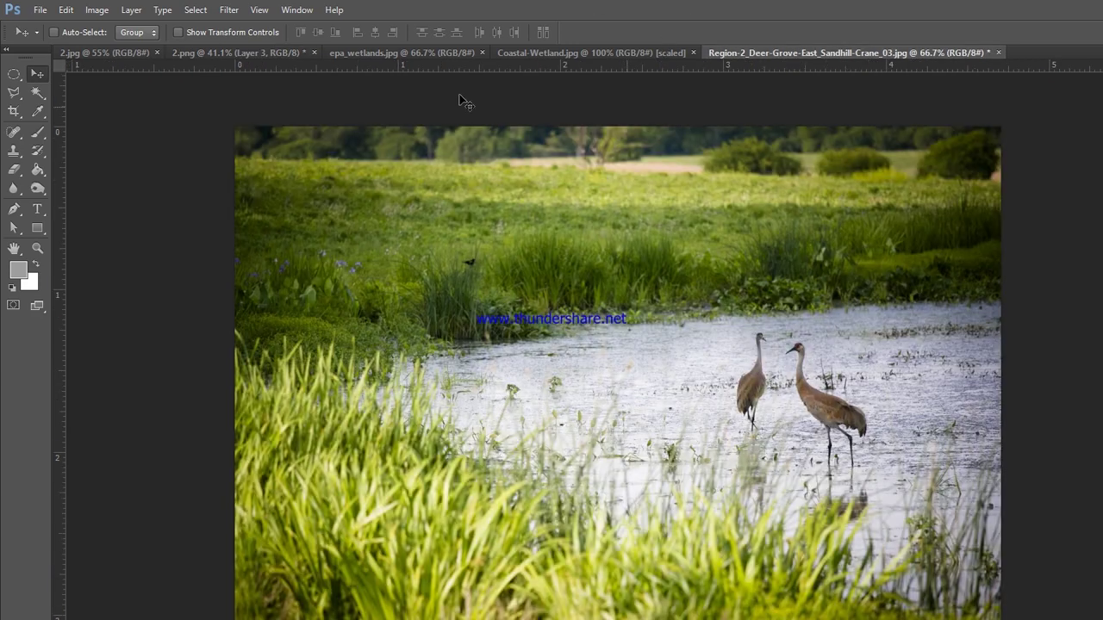
Step: Select the meadow strip in the crane photo with a polygonal lasso
{"action": "left_click", "coordinate": [13, 73]}
{"action": "left_click_drag", "start_coordinate": [824, 201], "coordinate": [770, 188]}
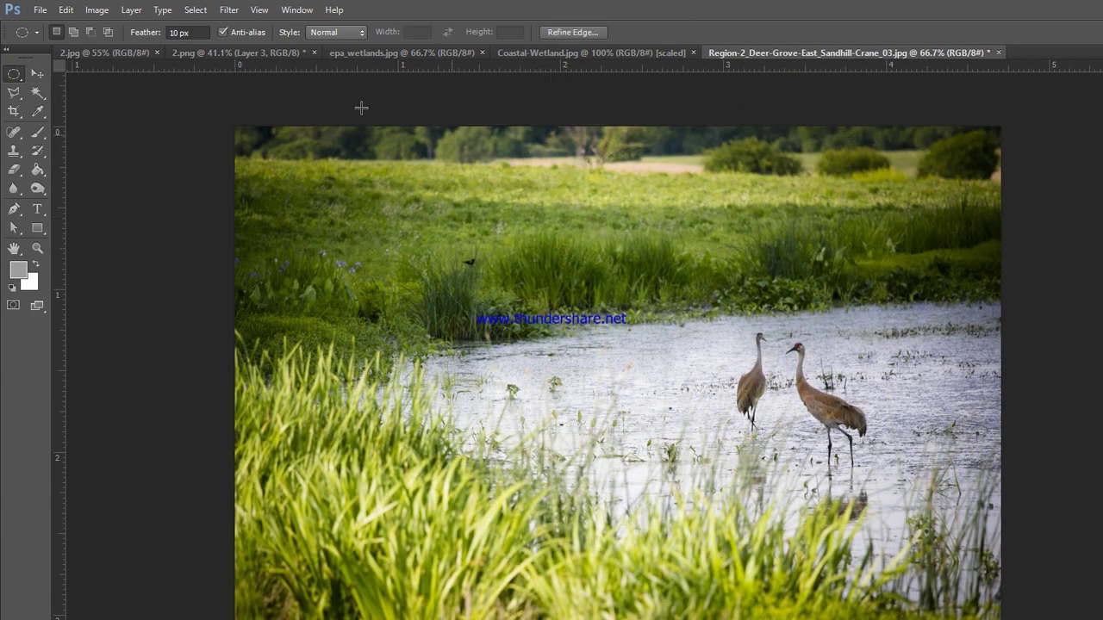
{"action": "key", "text": "l"}
{"action": "left_click", "coordinate": [642, 157]}
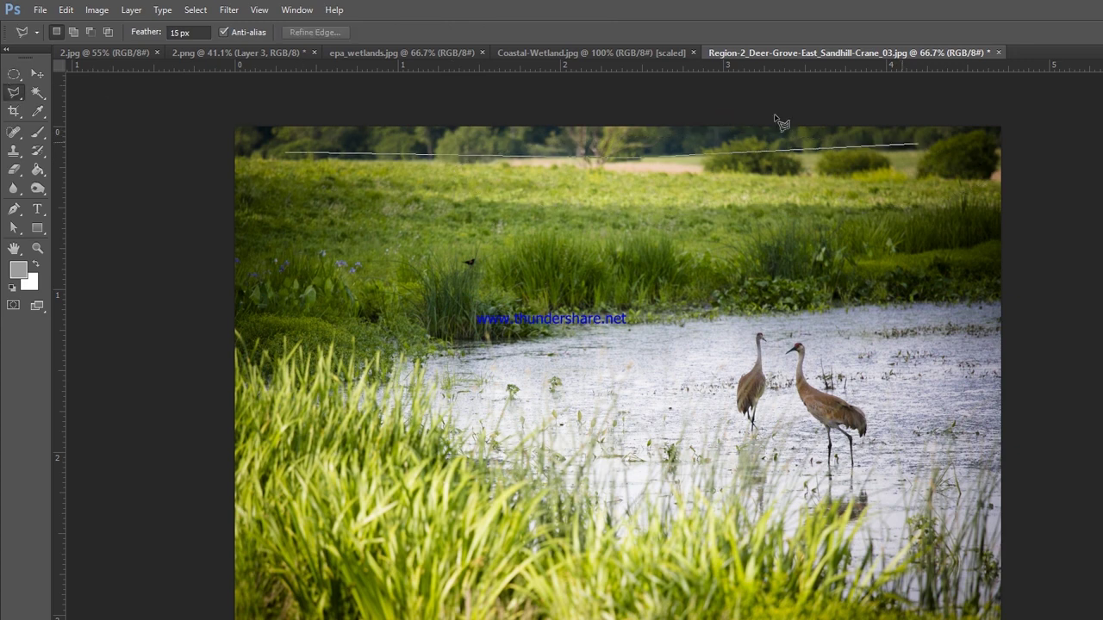
{"action": "double_click", "coordinate": [216, 179]}
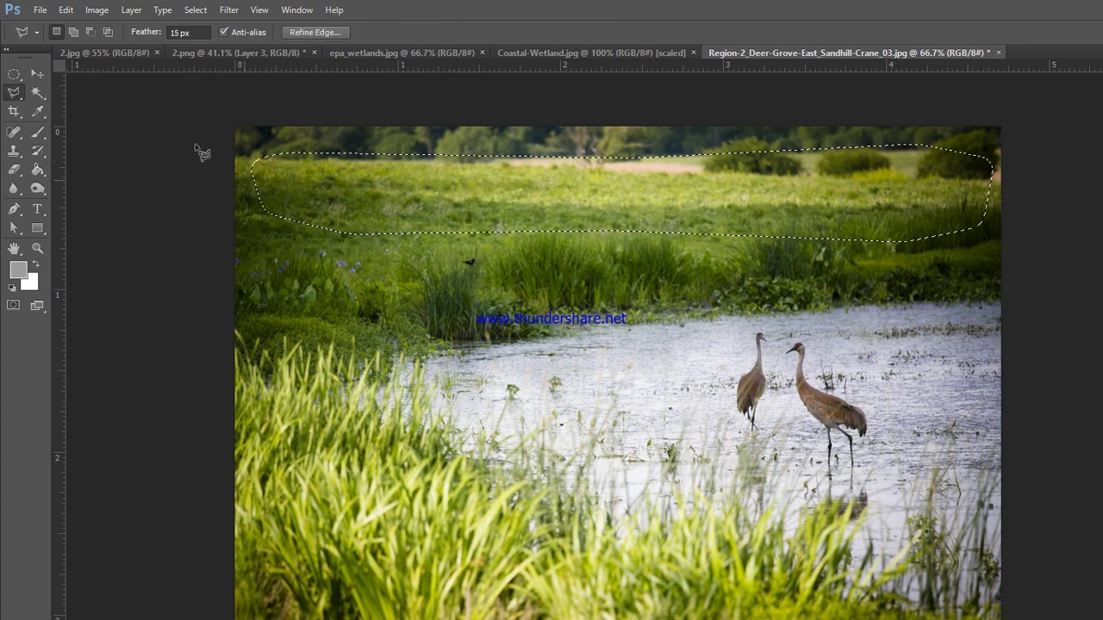
Step: Paste the meadow strip into 2.png and position it along the base of the huts
{"action": "left_click", "coordinate": [95, 53]}
{"action": "left_click", "coordinate": [237, 52]}
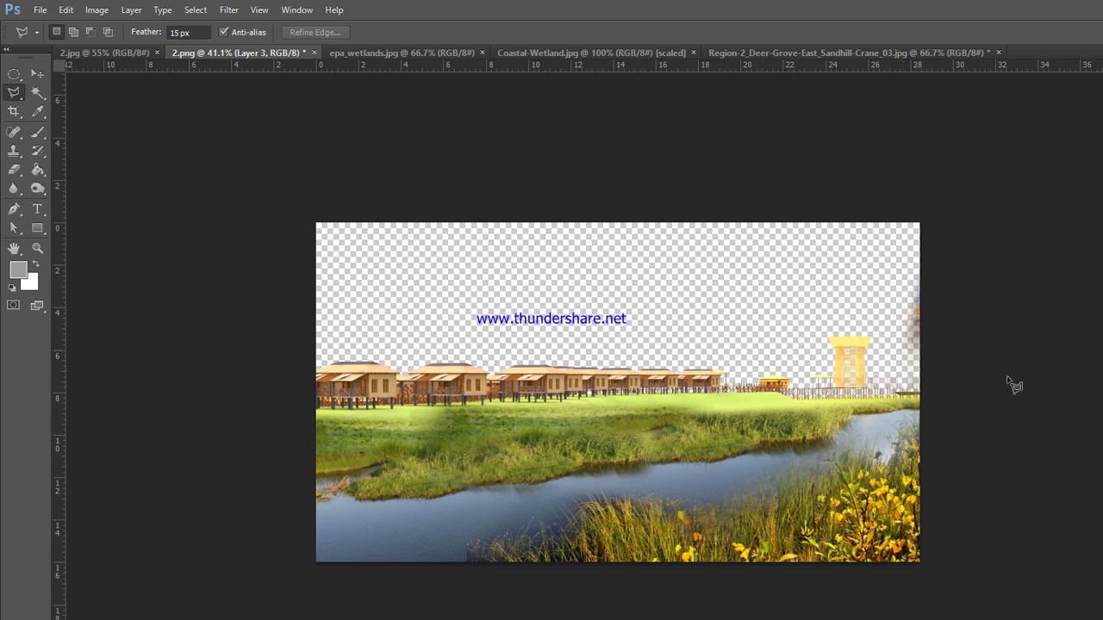
{"action": "key", "text": "Escape"}
{"action": "key", "text": "v"}
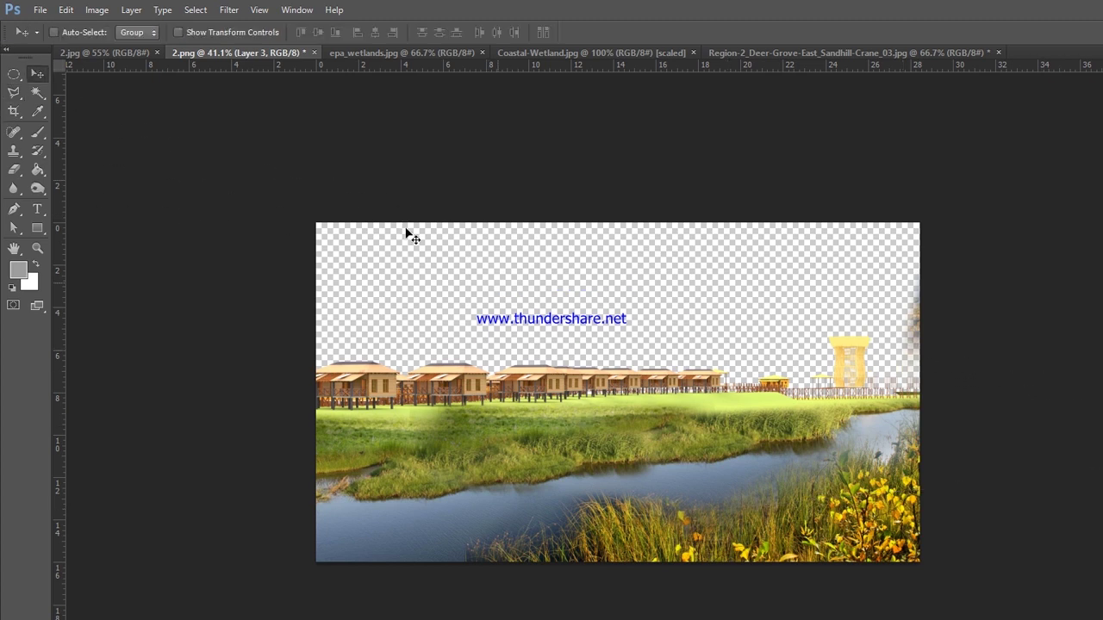
{"action": "key", "text": "ctrl+v"}
{"action": "mouse_move", "coordinate": [920, 353]}
{"action": "left_mouse_down"}
{"action": "mouse_move", "coordinate": [559, 348]}
{"action": "mouse_move", "coordinate": [572, 344]}
{"action": "left_mouse_up"}
{"action": "key", "text": "ctrl+plus"}
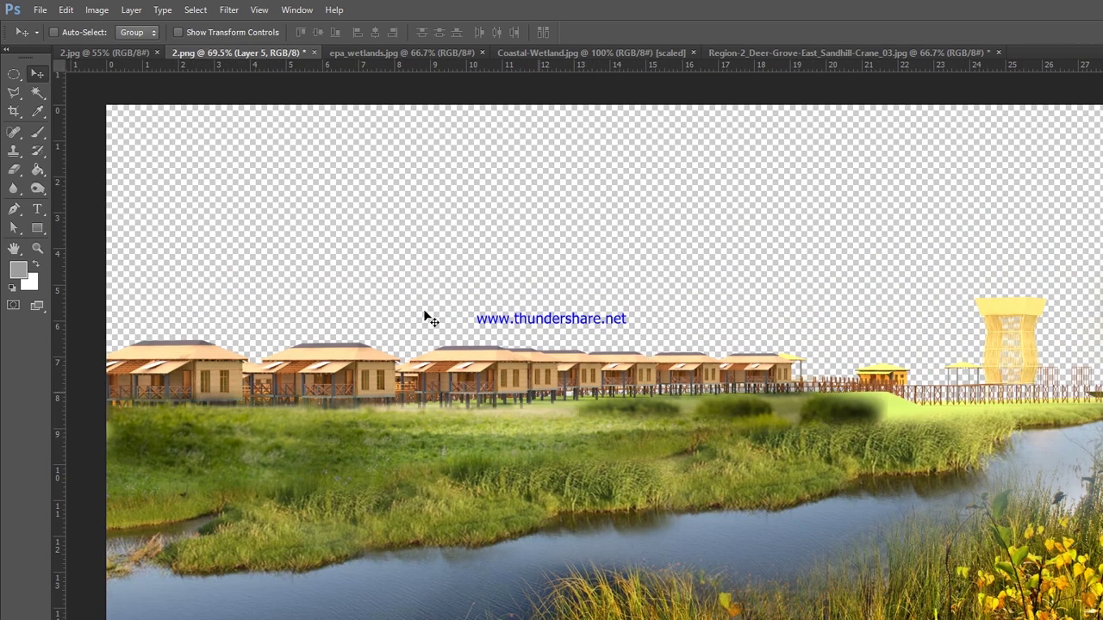
Step: Shift the meadow layer below the huts and erase grass covering their stilts and boardwalk
{"action": "scroll", "coordinate": [428, 318], "scroll_direction": "down", "scroll_amount": 2}
{"action": "mouse_move", "coordinate": [428, 318]}
{"action": "left_mouse_down"}
{"action": "mouse_move", "coordinate": [719, 340]}
{"action": "mouse_move", "coordinate": [648, 358]}
{"action": "mouse_move", "coordinate": [646, 348]}
{"action": "left_mouse_up"}
{"action": "scroll", "coordinate": [718, 340], "scroll_direction": "up", "scroll_amount": 3}
{"action": "left_click", "coordinate": [13, 170]}
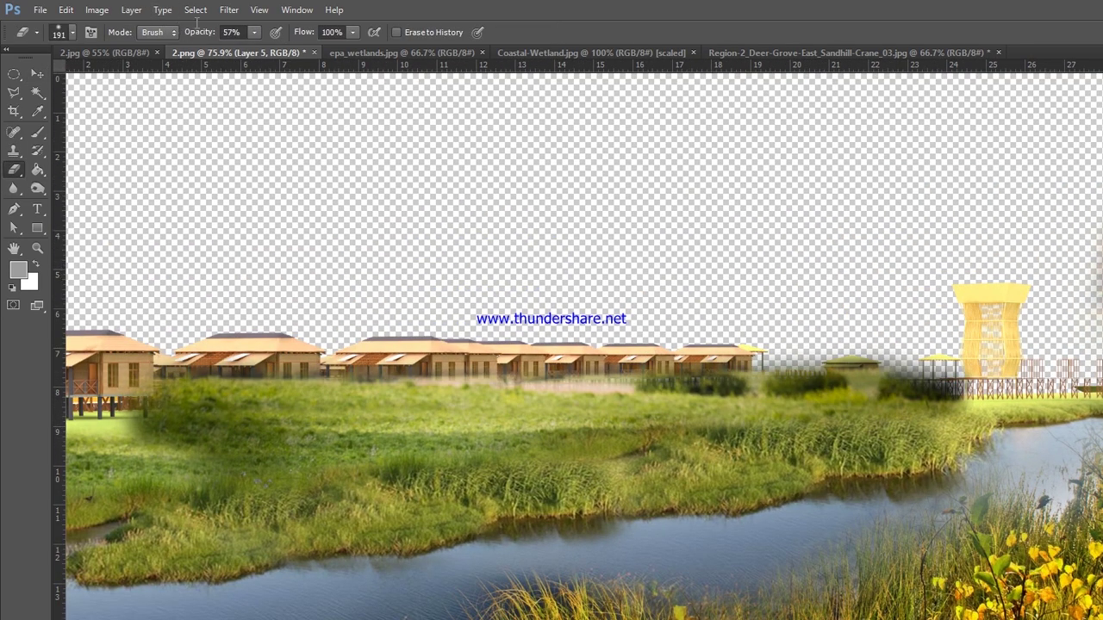
{"action": "left_click_drag", "start_coordinate": [164, 250], "coordinate": [615, 255]}
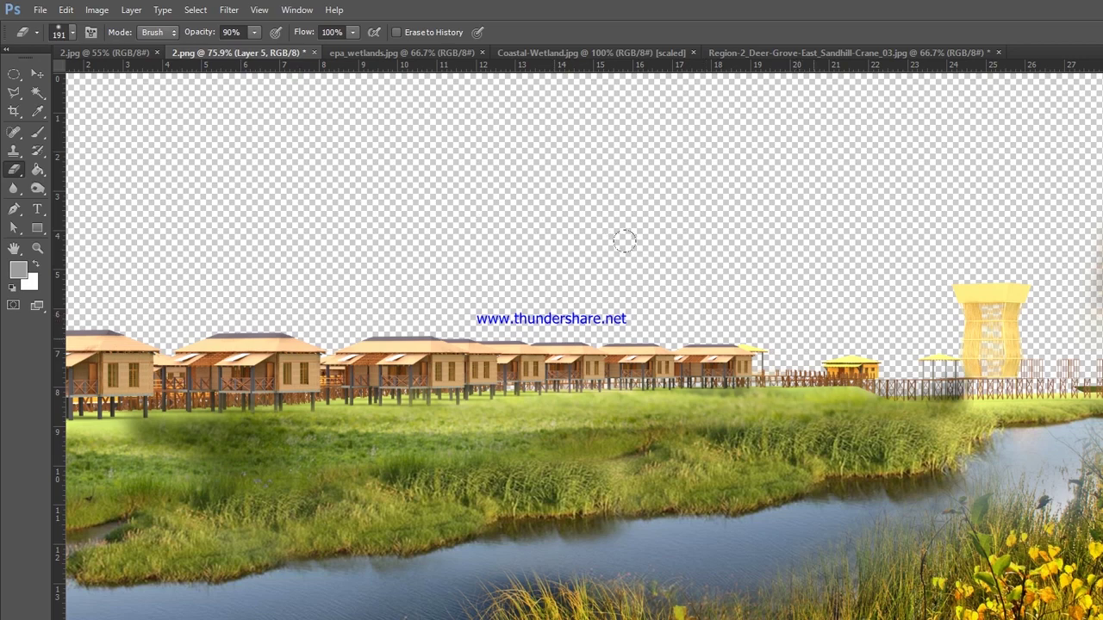
Step: Alt-drag a duplicate of the meadow strip to the left to extend the grass
{"action": "scroll", "coordinate": [625, 241], "scroll_direction": "down", "scroll_amount": 2}
{"action": "key", "text": "v"}
{"action": "mouse_move", "coordinate": [328, 318]}
{"action": "left_mouse_down"}
{"action": "mouse_move", "coordinate": [193, 356]}
{"action": "mouse_move", "coordinate": [408, 371]}
{"action": "left_mouse_up"}
{"action": "scroll", "coordinate": [287, 125], "scroll_direction": "up", "scroll_amount": 1}
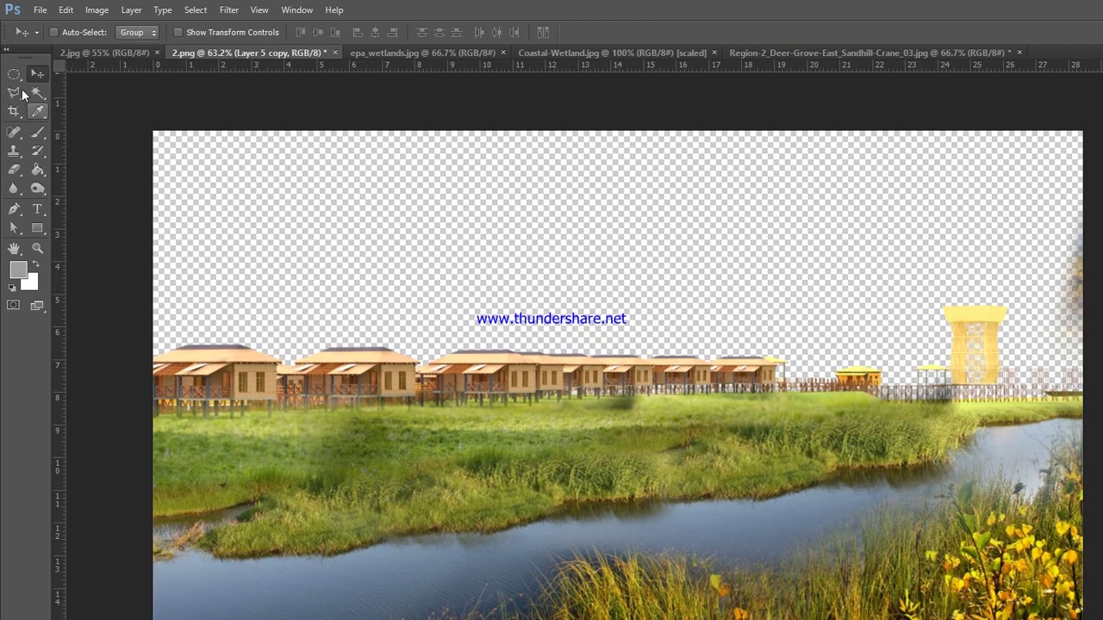
Step: Switch back to the Eraser and set a smaller brush size
{"action": "left_click", "coordinate": [23, 93]}
{"action": "scroll", "coordinate": [86, 387], "scroll_direction": "up", "scroll_amount": 3}
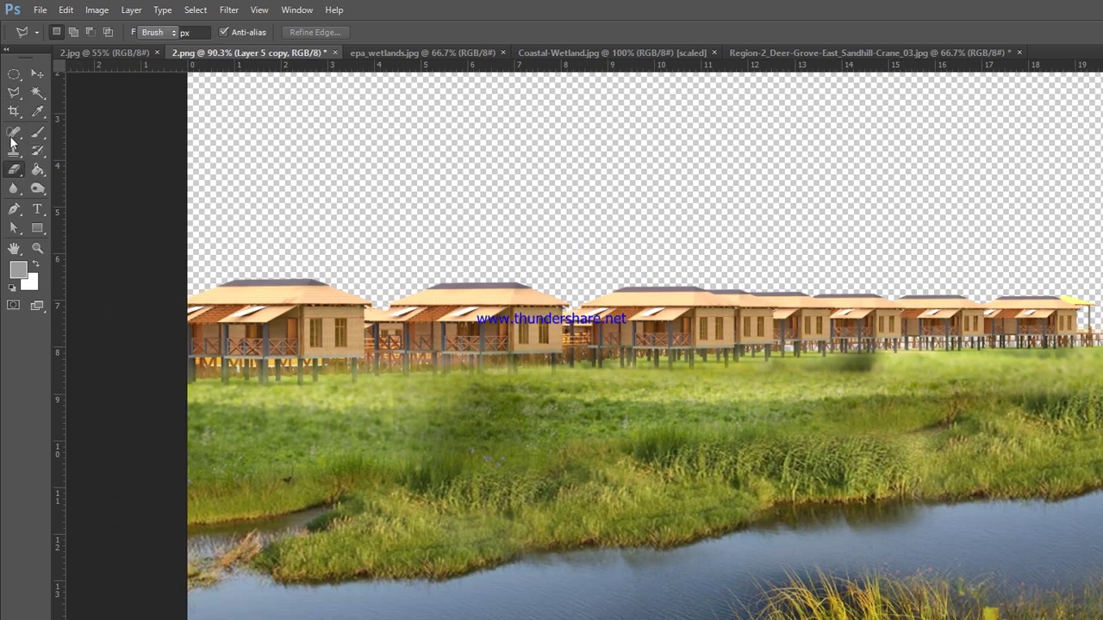
{"action": "left_click", "coordinate": [14, 170]}
{"action": "left_click", "coordinate": [59, 32]}
{"action": "key", "text": "Return"}
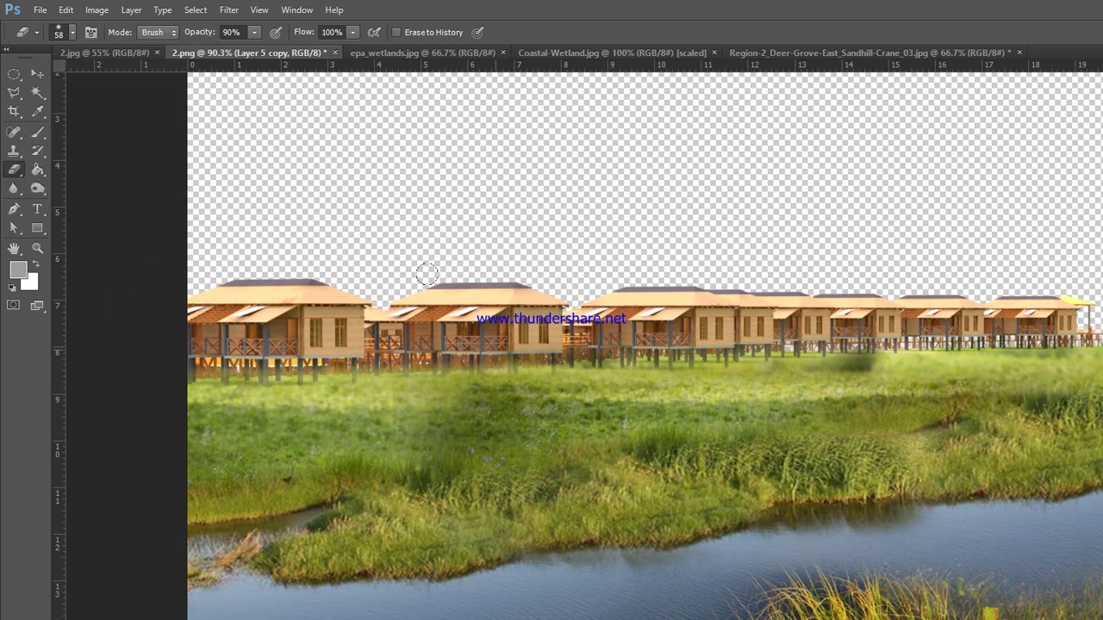
Step: Step down to Layer 3 and duplicate the huts layer as Layer 4 copy
{"action": "key", "text": "alt+bracketleft"}
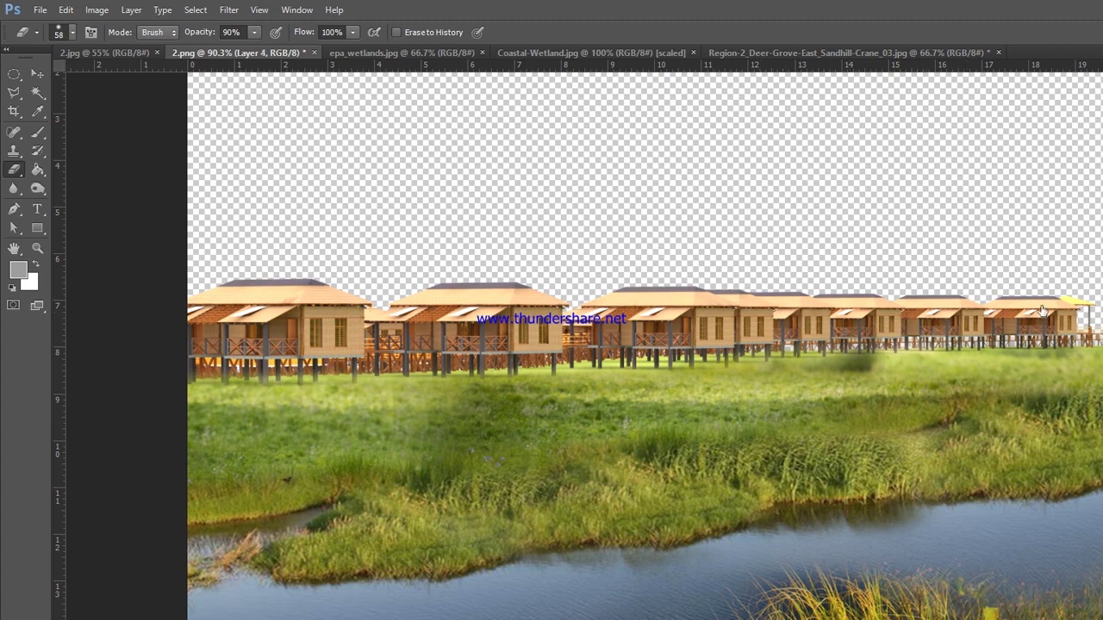
{"action": "key", "text": "alt+bracketleft"}
{"action": "scroll", "coordinate": [222, 129], "scroll_direction": "down", "scroll_amount": 3}
{"action": "scroll", "coordinate": [733, 252], "scroll_direction": "down", "scroll_amount": 1}
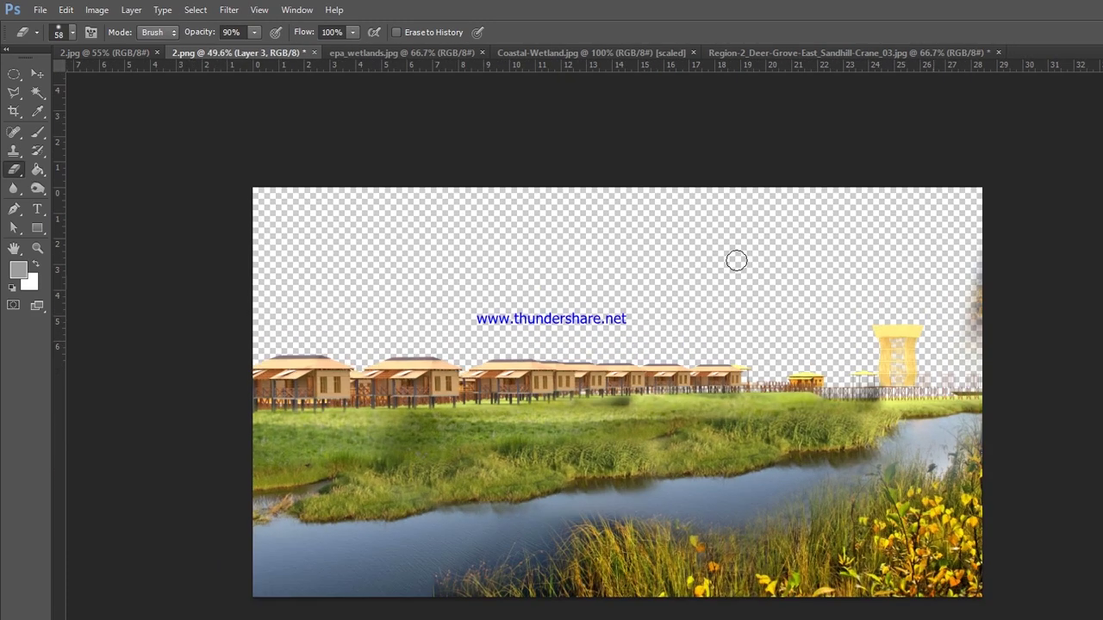
{"action": "scroll", "coordinate": [1066, 307], "scroll_direction": "up", "scroll_amount": 5}
{"action": "key", "text": "ctrl+j"}
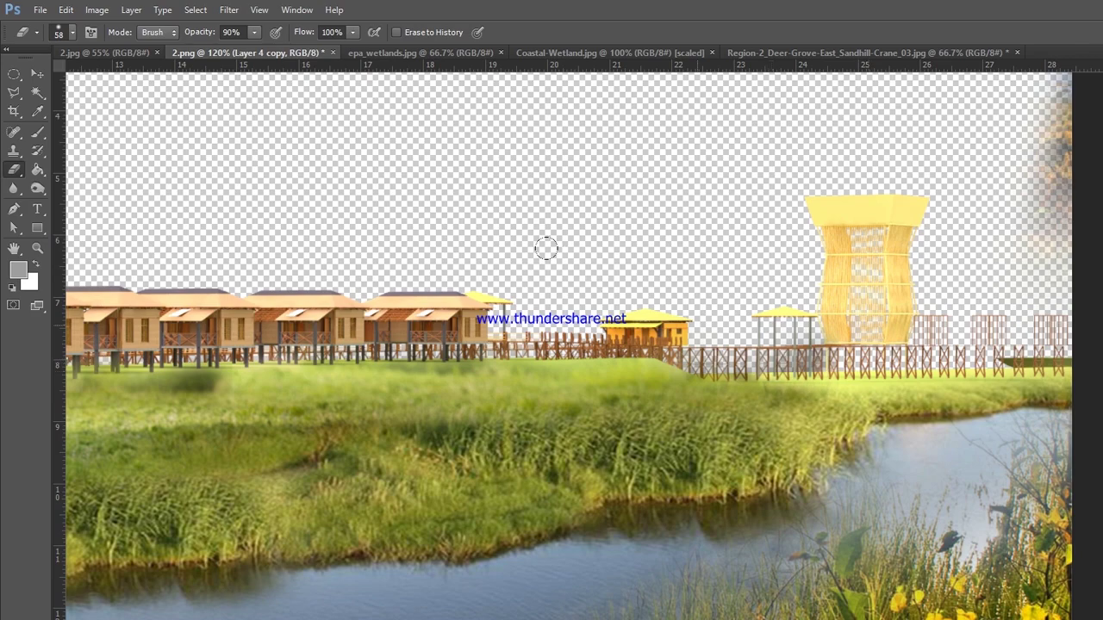
{"action": "scroll", "coordinate": [546, 247], "scroll_direction": "down", "scroll_amount": 3}
{"action": "key", "text": "v"}
{"action": "scroll", "coordinate": [886, 296], "scroll_direction": "up", "scroll_amount": 1}
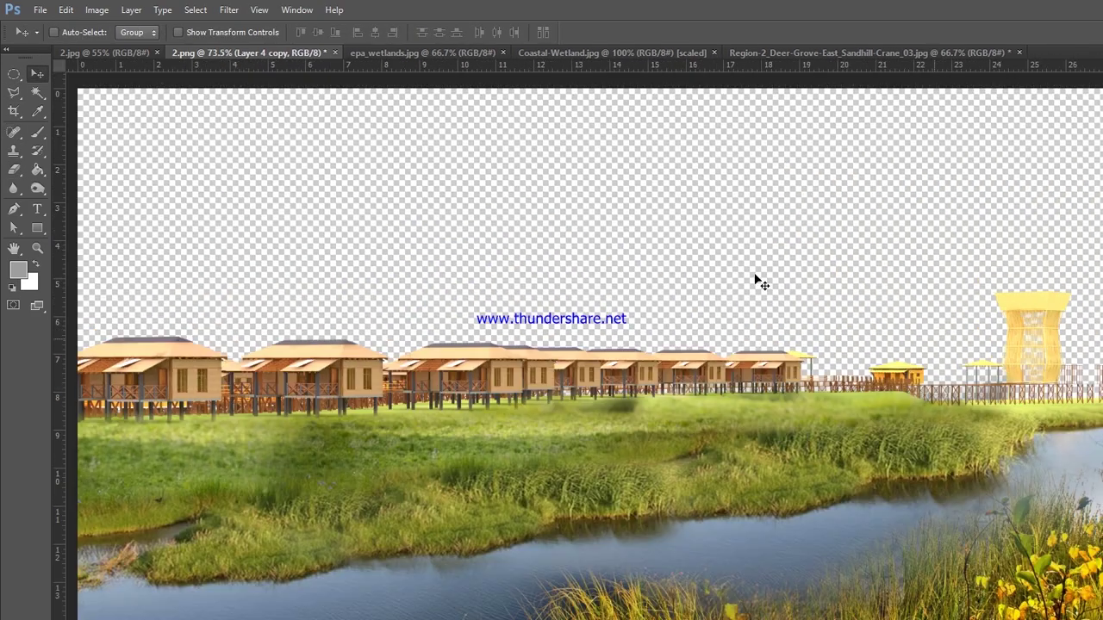
{"action": "scroll", "coordinate": [861, 352], "scroll_direction": "up", "scroll_amount": 1}
{"action": "scroll", "coordinate": [389, 324], "scroll_direction": "up", "scroll_amount": 2}
{"action": "scroll", "coordinate": [390, 324], "scroll_direction": "down", "scroll_amount": 1}
Step: Select Layer 5 copy and test shifting the meadow and huts layers, undoing both moves
{"action": "scroll", "coordinate": [608, 293], "scroll_direction": "down", "scroll_amount": 2}
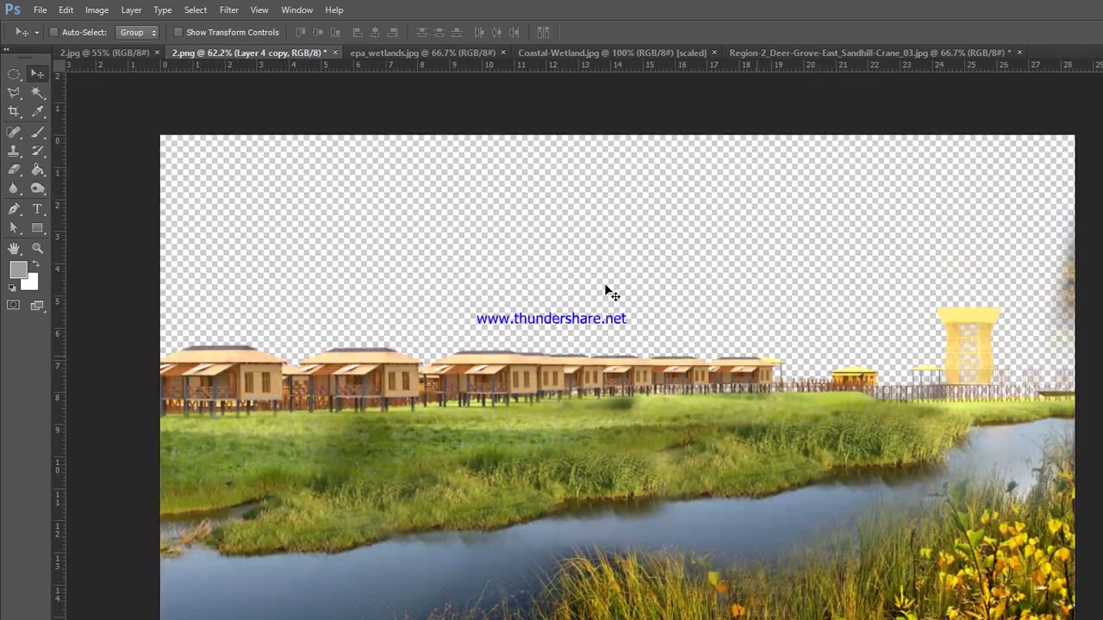
{"action": "right_click", "coordinate": [241, 441]}
{"action": "left_click", "coordinate": [267, 473]}
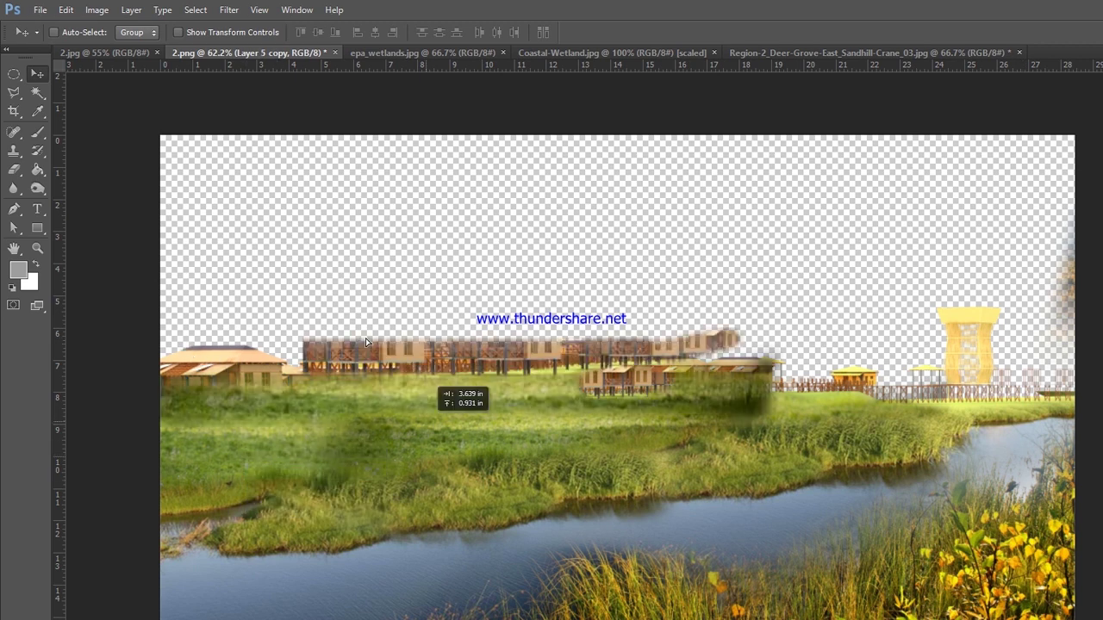
{"action": "left_click_drag", "start_coordinate": [224, 349], "coordinate": [845, 304]}
{"action": "key", "text": "ctrl+z"}
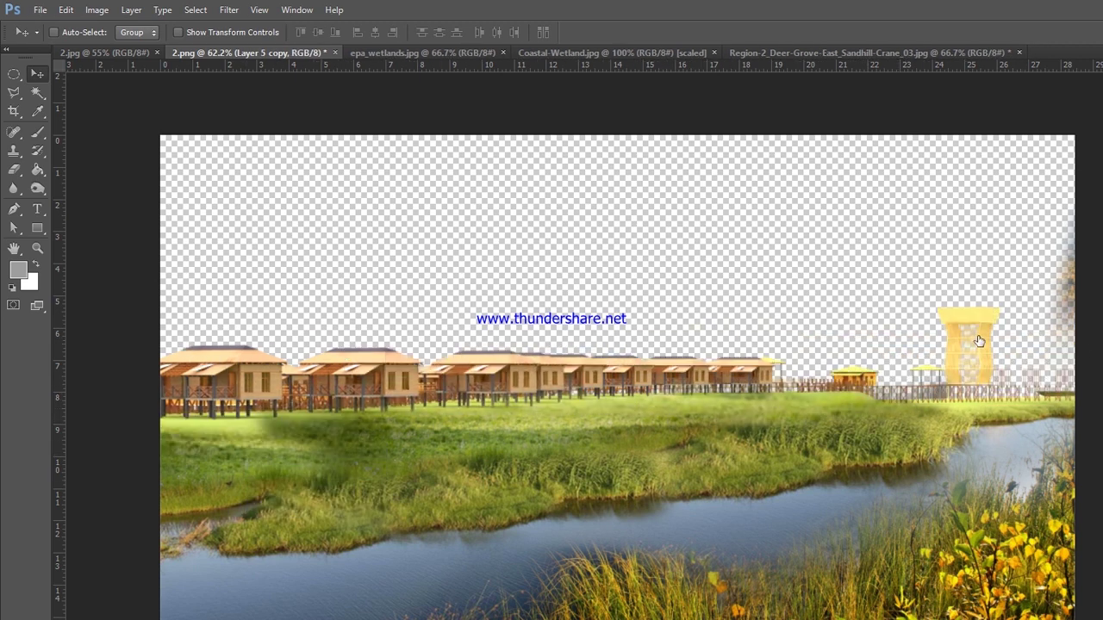
{"action": "mouse_move", "coordinate": [369, 337]}
{"action": "left_mouse_down"}
{"action": "mouse_move", "coordinate": [435, 198]}
{"action": "mouse_move", "coordinate": [340, 379]}
{"action": "left_mouse_up"}
{"action": "key", "text": "ctrl+z"}
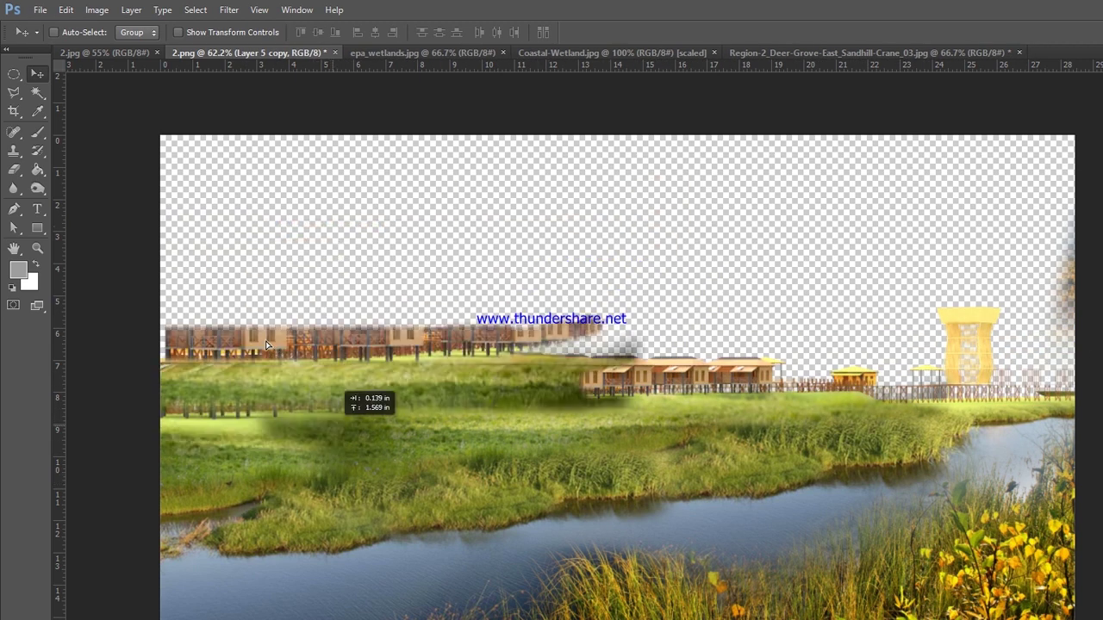
{"action": "key", "text": "ctrl+z"}
Step: Alt-drag Layer 4 copy into a shifted second row of huts, then drop a sky selection
{"action": "right_click", "coordinate": [663, 418]}
{"action": "left_click", "coordinate": [698, 451]}
{"action": "mouse_move", "coordinate": [614, 369]}
{"action": "left_mouse_down"}
{"action": "mouse_move", "coordinate": [542, 316]}
{"action": "mouse_move", "coordinate": [728, 347]}
{"action": "left_mouse_up"}
{"action": "scroll", "coordinate": [802, 328], "scroll_direction": "up", "scroll_amount": 2}
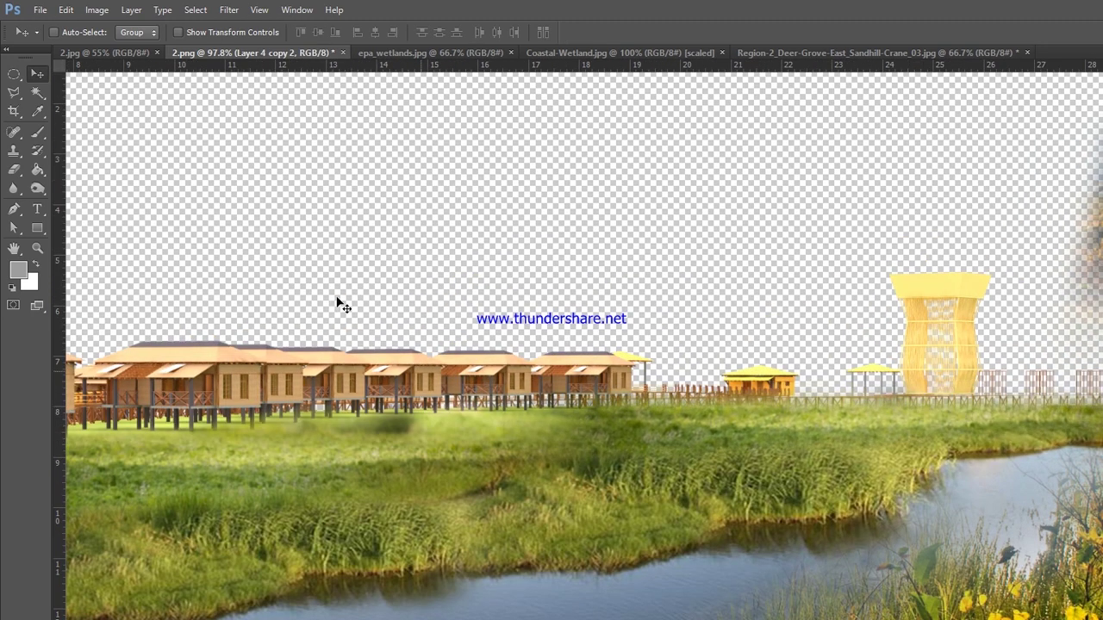
{"action": "left_click", "coordinate": [14, 92]}
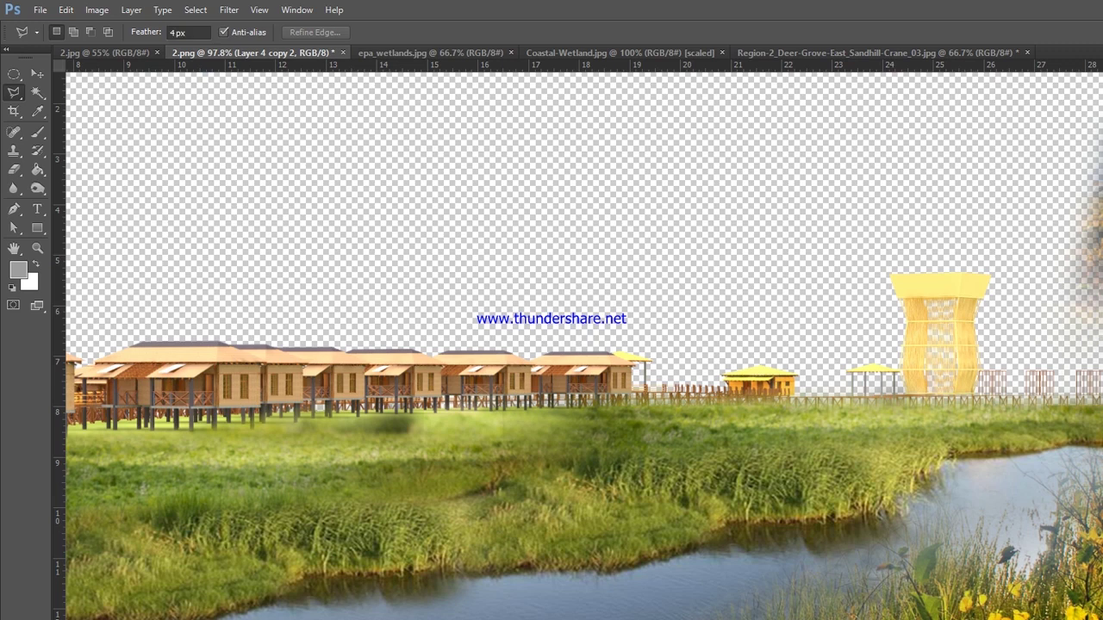
{"action": "left_click", "coordinate": [209, 193]}
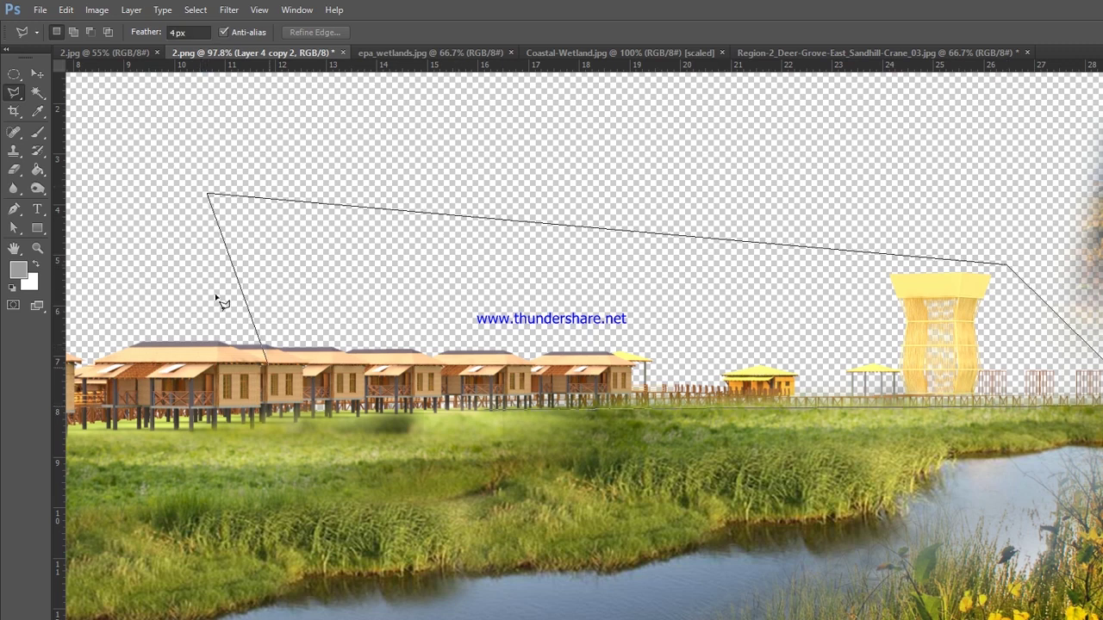
{"action": "key", "text": "Return"}
{"action": "key", "text": "ctrl+d"}
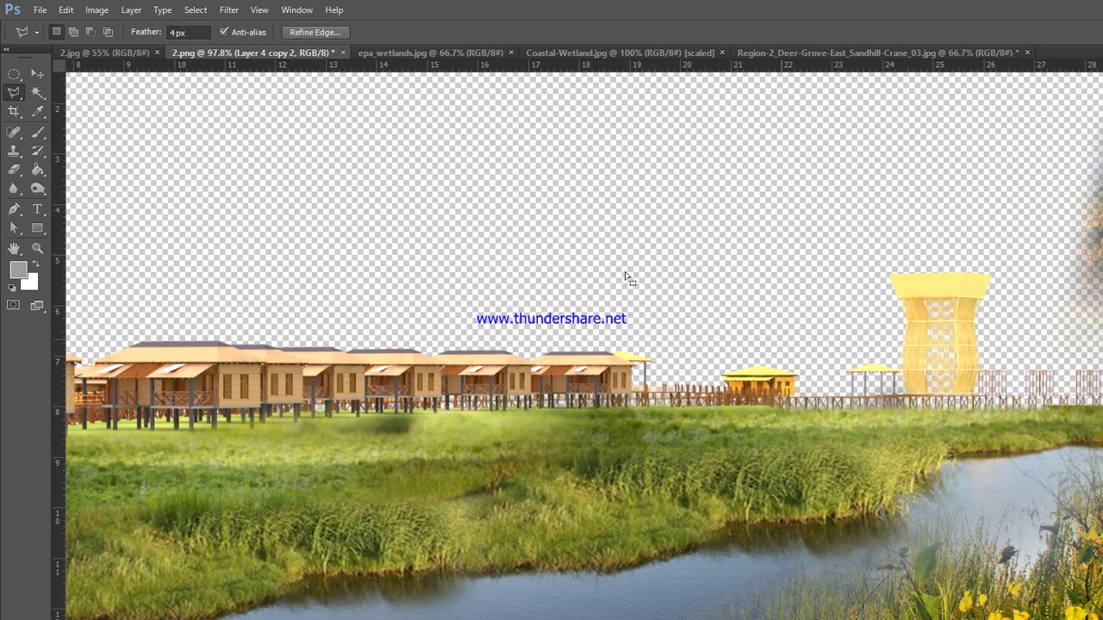
Step: Open 2015_0212March150090.JPG from Explorer with Adobe Photoshop CS6
{"action": "scroll", "coordinate": [556, 308], "scroll_direction": "down", "scroll_amount": 3}
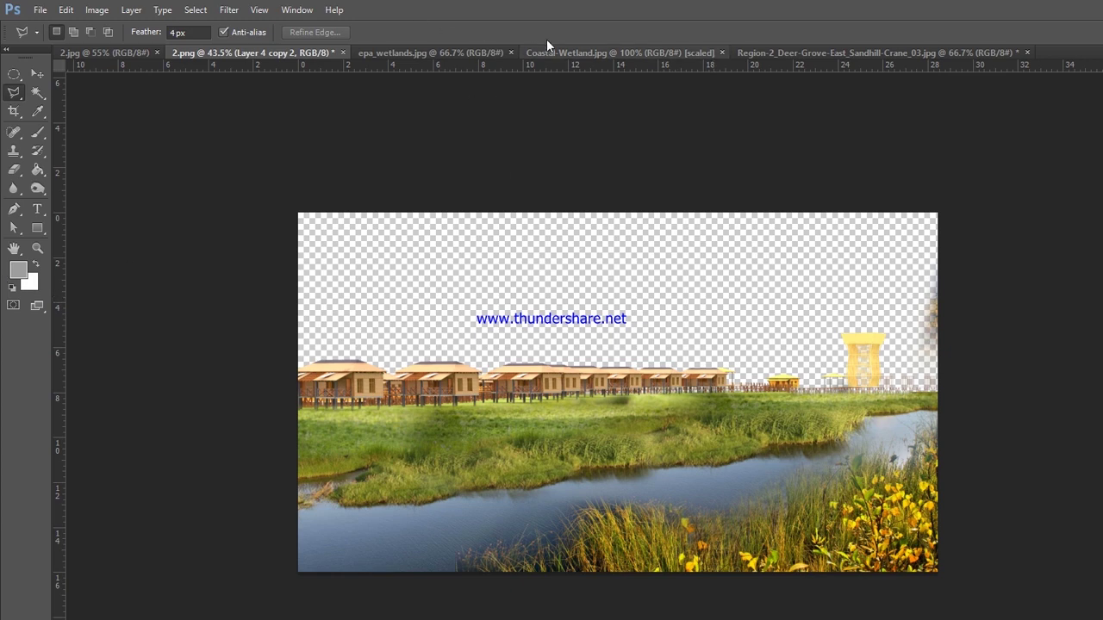
{"action": "left_click", "coordinate": [1046, 9]}
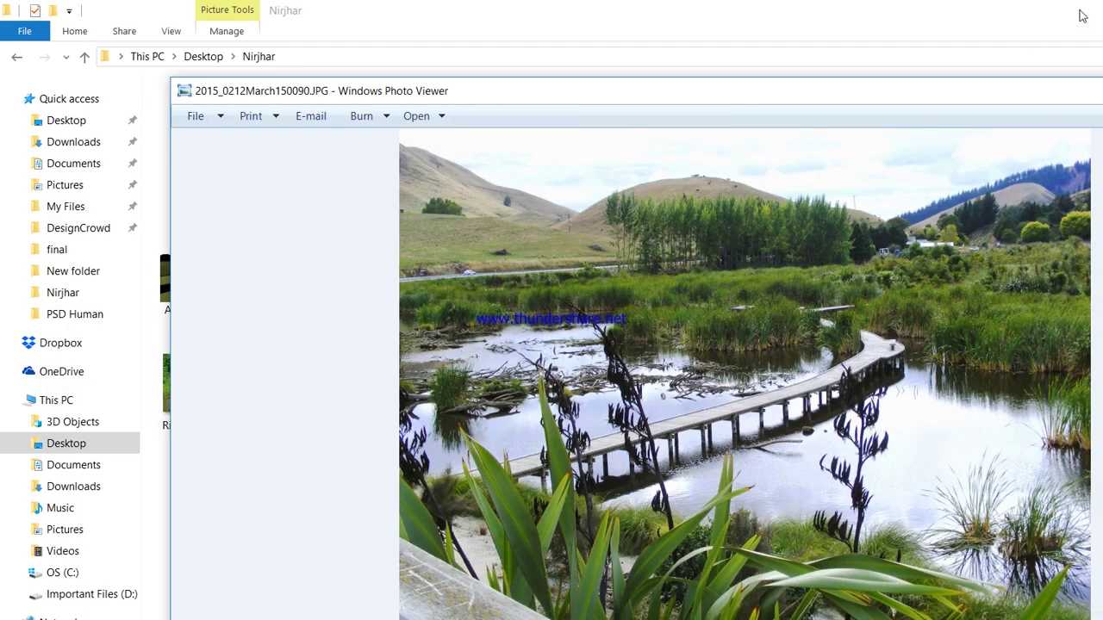
{"action": "left_click", "coordinate": [1082, 16]}
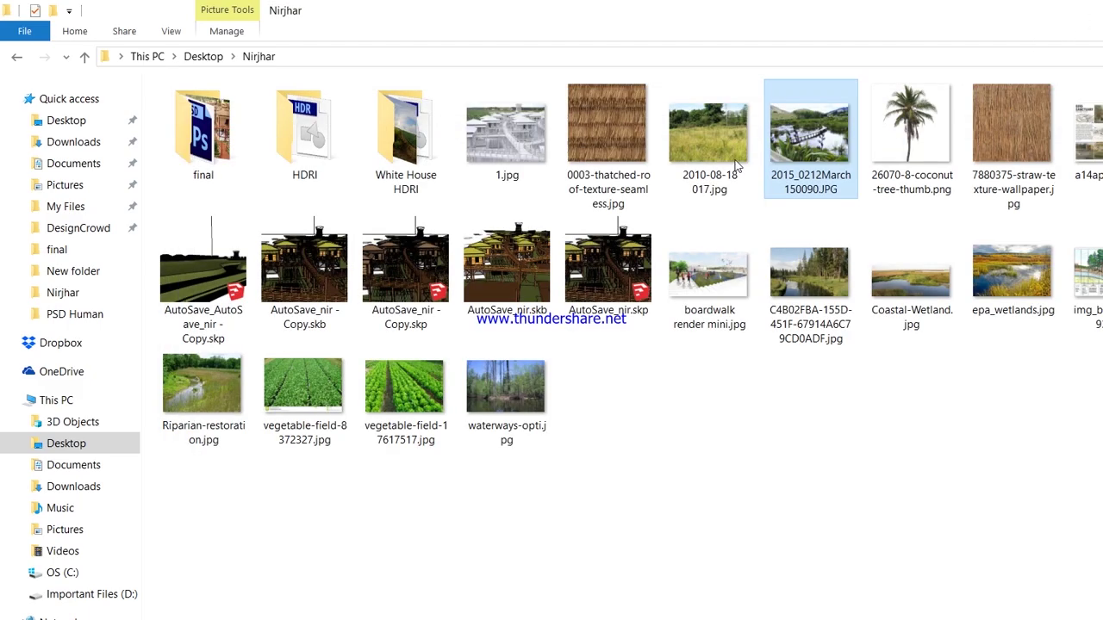
{"action": "right_click", "coordinate": [840, 140]}
{"action": "left_click", "coordinate": [698, 409]}
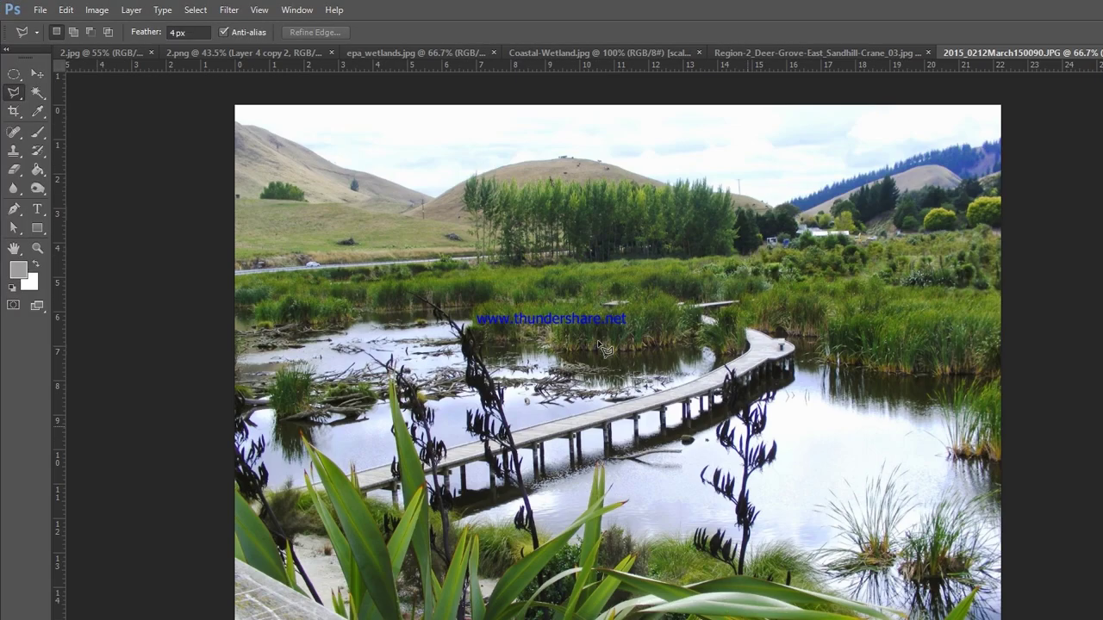
Step: Paste an elliptical selection of reeds and water from the boardwalk photo into 2.png
{"action": "left_click", "coordinate": [12, 72]}
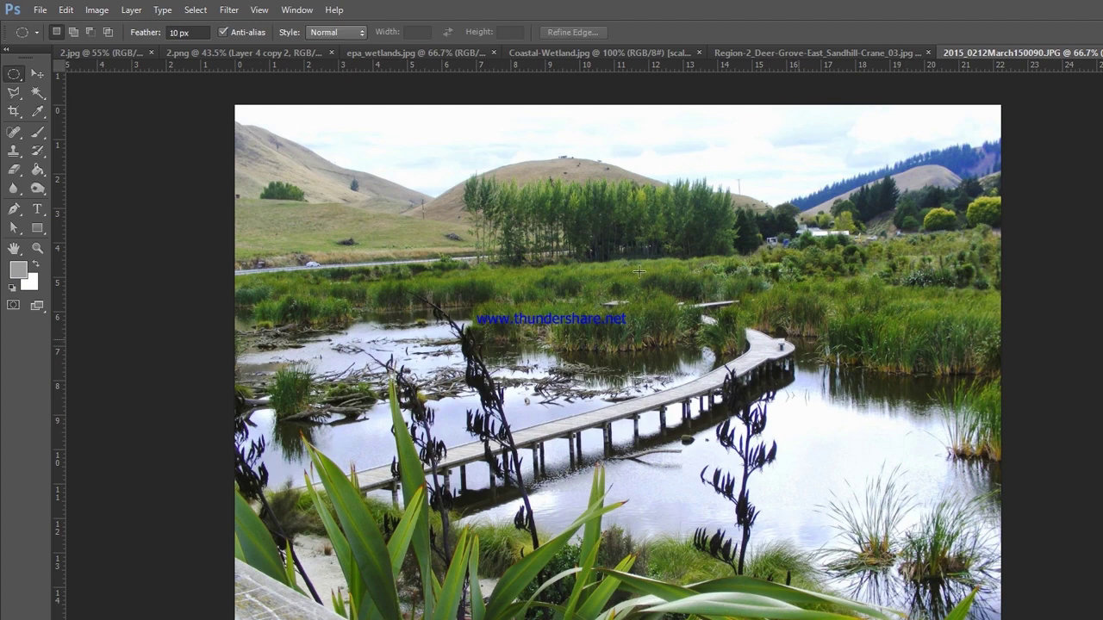
{"action": "left_click_drag", "start_coordinate": [810, 325], "coordinate": [997, 471]}
{"action": "left_click", "coordinate": [102, 53]}
{"action": "left_click", "coordinate": [226, 44]}
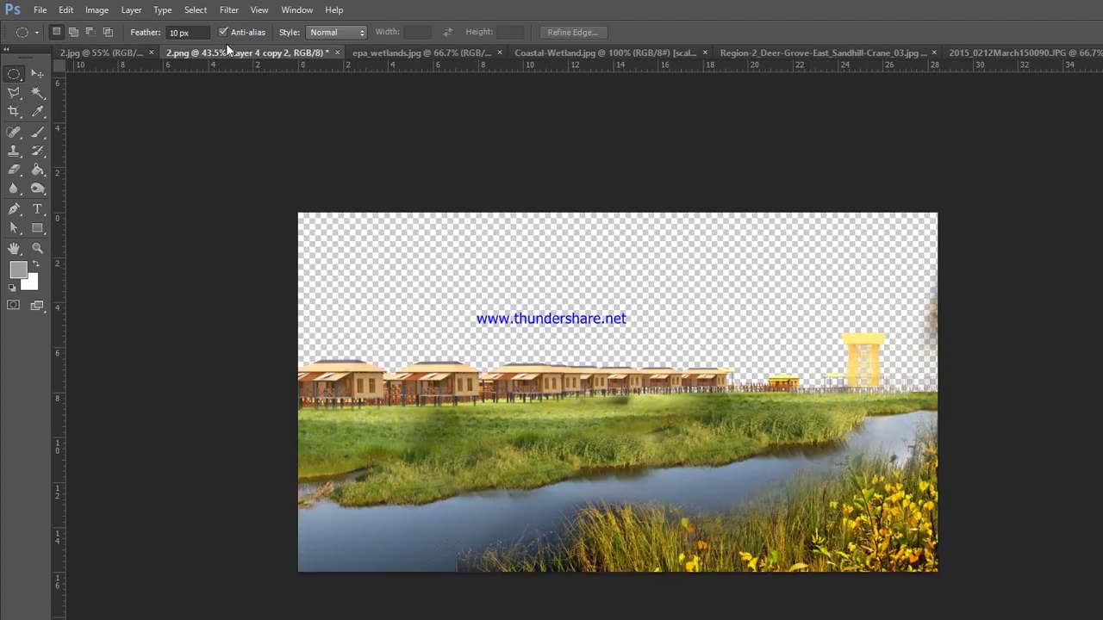
{"action": "key", "text": "ctrl+v"}
Step: Move the reed patch onto the river's left bend and soften its left edge with a 226 eraser
{"action": "left_click", "coordinate": [37, 73]}
{"action": "key", "text": "ctrl+0"}
{"action": "left_click_drag", "start_coordinate": [621, 392], "coordinate": [414, 423]}
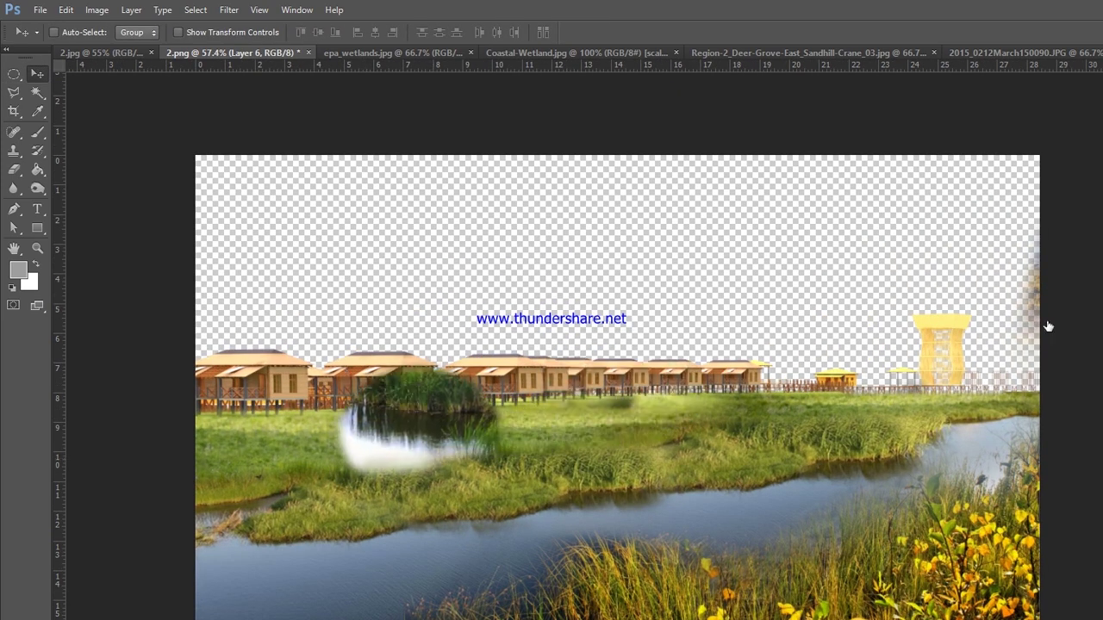
{"action": "left_click_drag", "start_coordinate": [405, 383], "coordinate": [405, 427]}
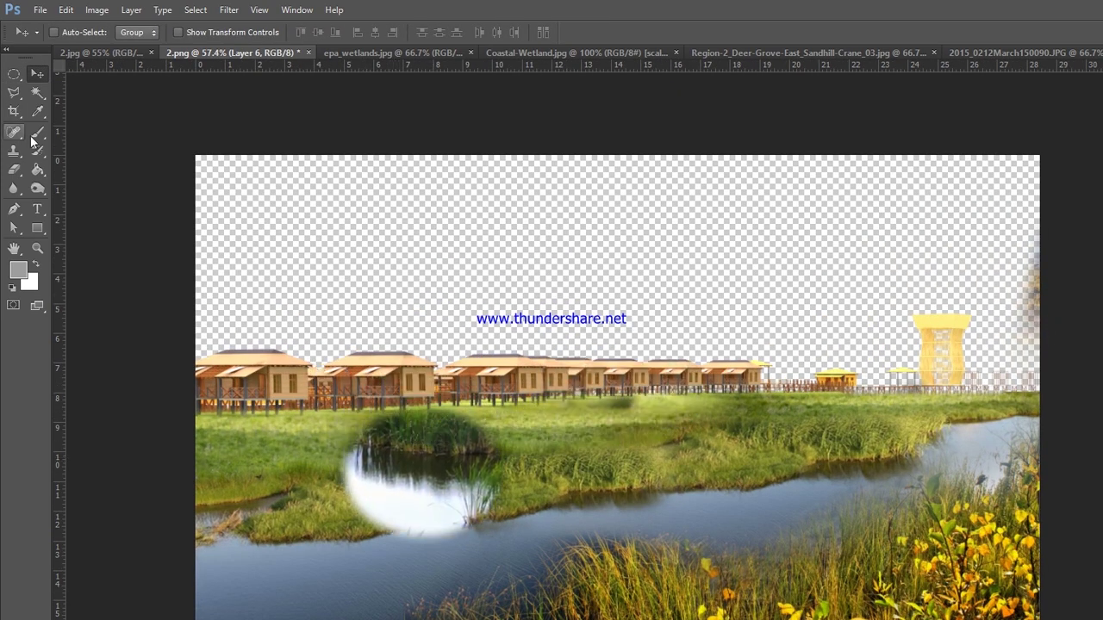
{"action": "key", "text": "e"}
{"action": "left_click", "coordinate": [58, 32]}
{"action": "left_click_drag", "start_coordinate": [51, 64], "coordinate": [101, 62]}
{"action": "left_click_drag", "start_coordinate": [448, 521], "coordinate": [370, 483]}
{"action": "key", "text": "ctrl+t"}
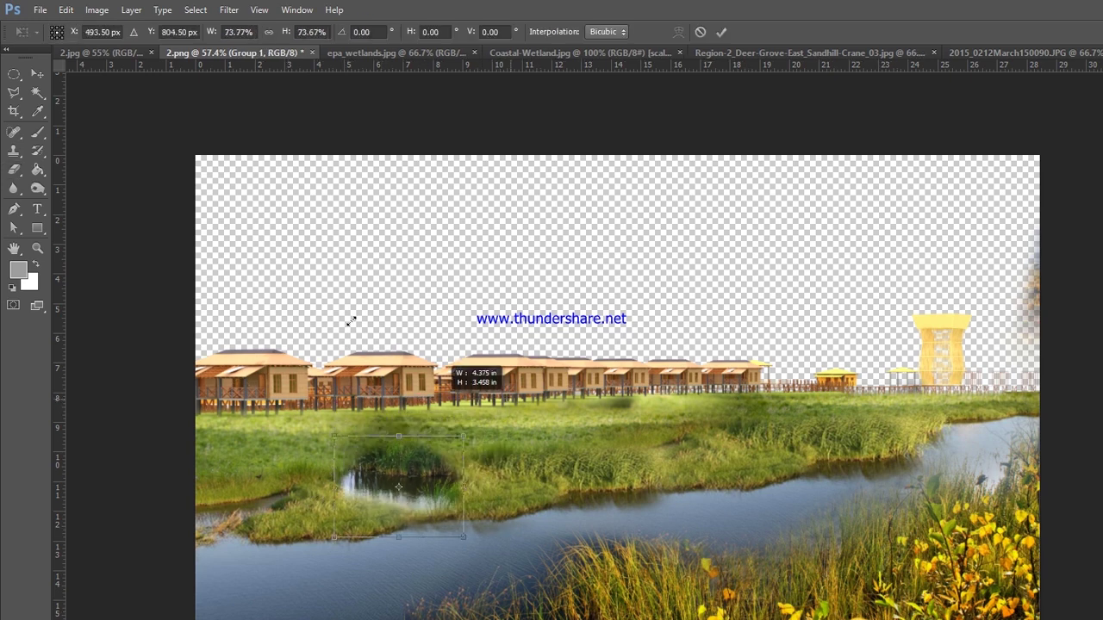
Step: Scale the Layer 6 pond patch to about 72%, compare with and without it, and nudge it left
{"action": "mouse_move", "coordinate": [337, 412]}
{"action": "left_mouse_down"}
{"action": "mouse_move", "coordinate": [362, 330]}
{"action": "mouse_move", "coordinate": [349, 340]}
{"action": "left_mouse_up"}
{"action": "key", "text": "Return"}
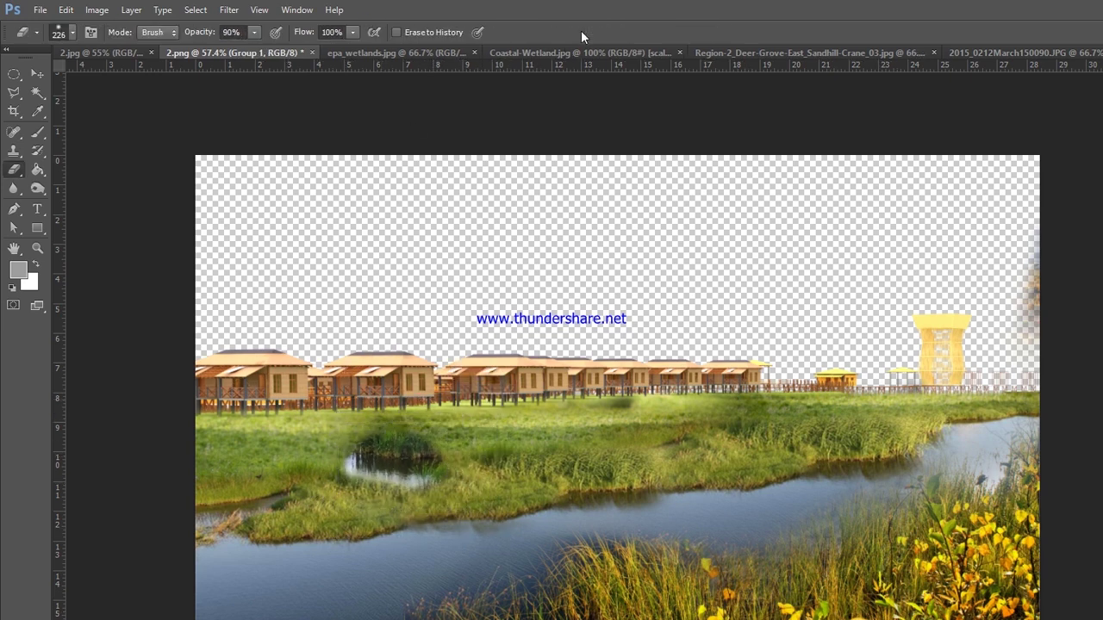
{"action": "key", "text": "ctrl+shift+g"}
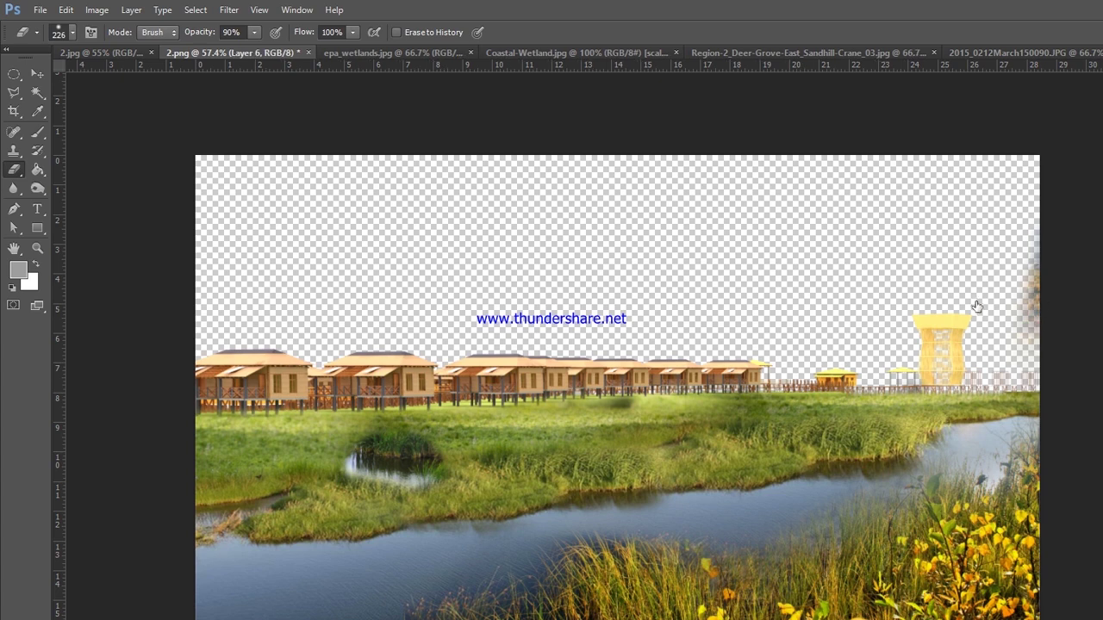
{"action": "key", "text": "ctrl+z"}
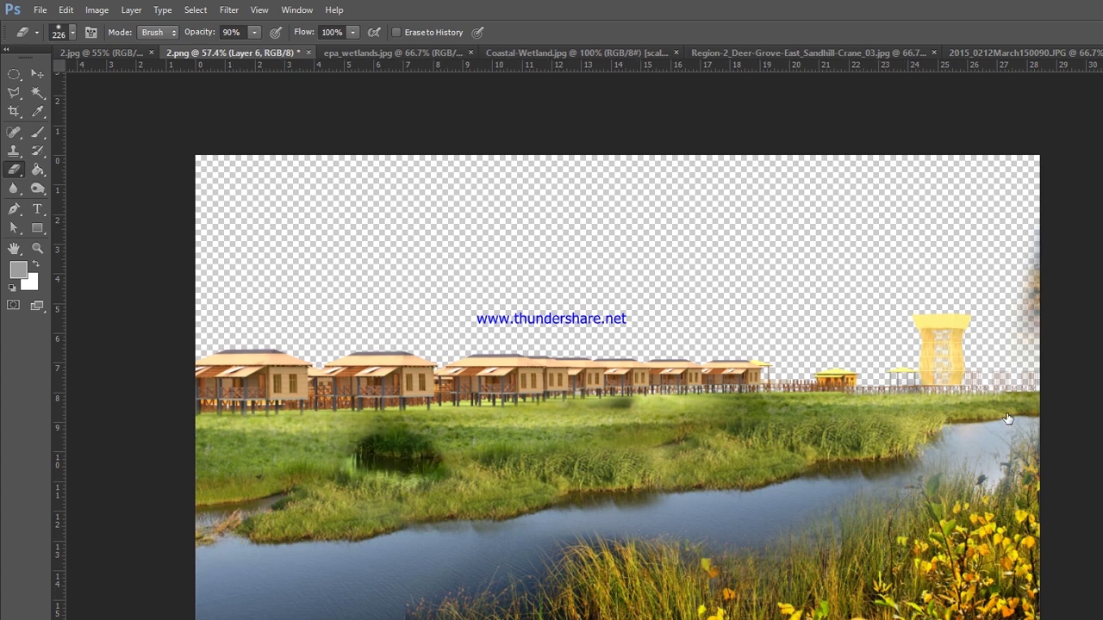
{"action": "key", "text": "ctrl+z"}
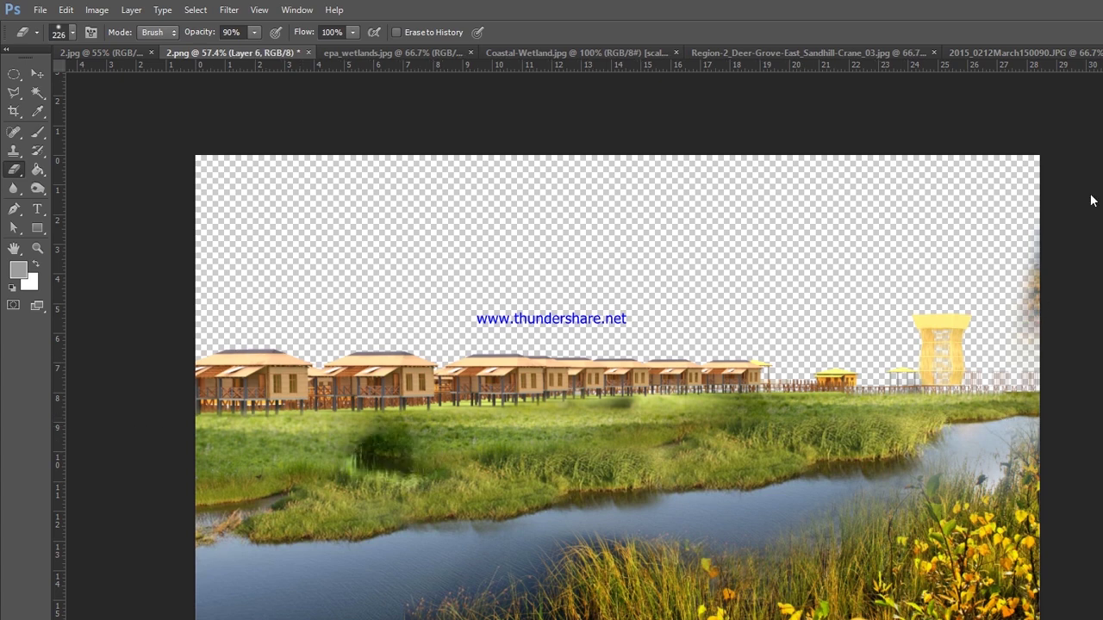
{"action": "key", "text": "ctrl+z"}
{"action": "key", "text": "ctrl+z"}
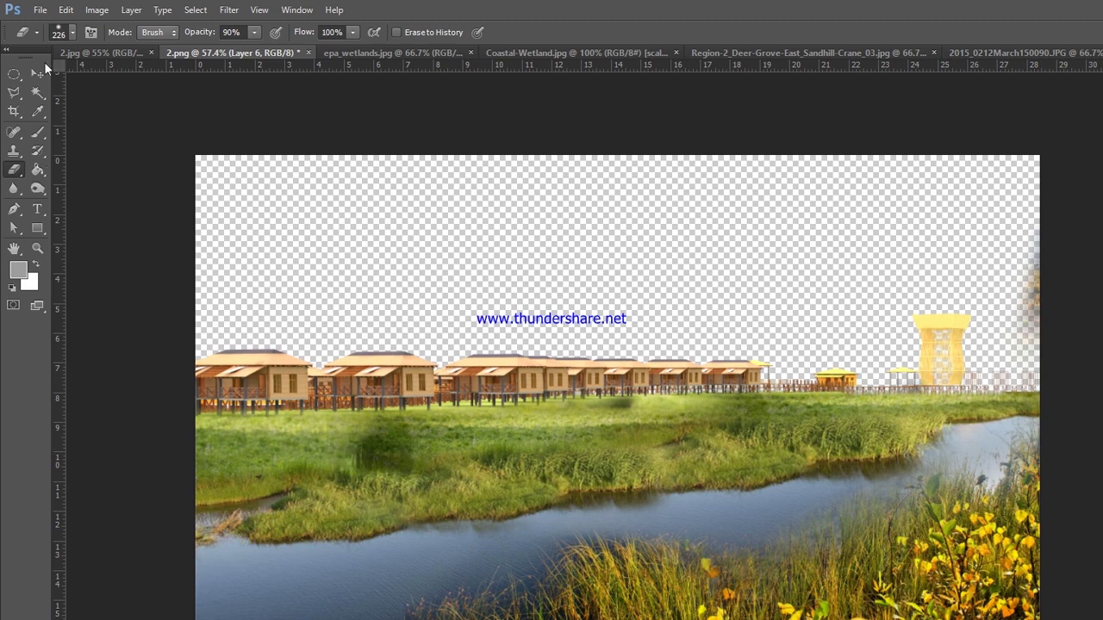
{"action": "key", "text": "v"}
{"action": "left_click_drag", "start_coordinate": [379, 457], "coordinate": [207, 449]}
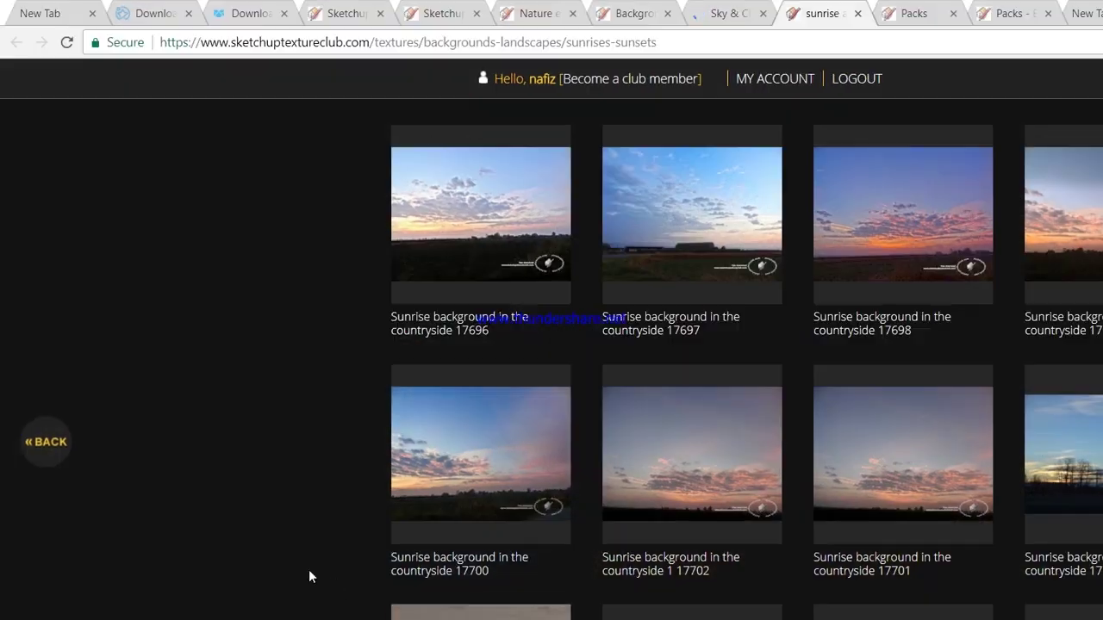
Step: Open the Sunrise with rural background 18390 sky in a new tab, then move to the blank tab
{"action": "scroll", "coordinate": [113, 418], "scroll_direction": "down", "scroll_amount": 4}
{"action": "scroll", "coordinate": [165, 305], "scroll_direction": "down", "scroll_amount": 5}
{"action": "scroll", "coordinate": [165, 306], "scroll_direction": "down", "scroll_amount": 5}
{"action": "scroll", "coordinate": [276, 283], "scroll_direction": "down", "scroll_amount": 3}
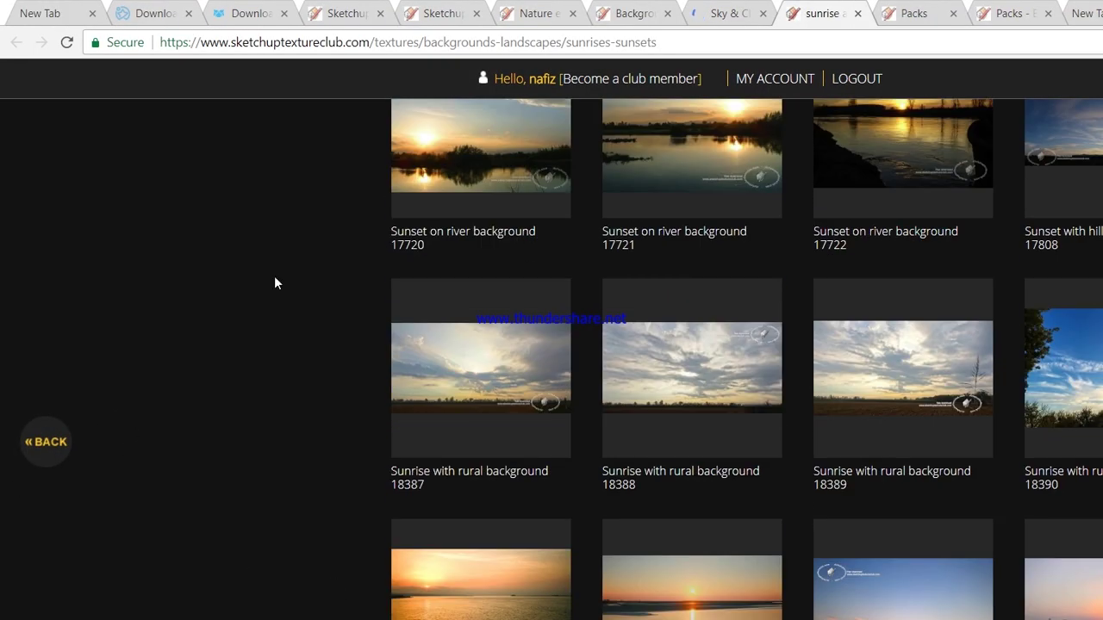
{"action": "middle_click", "coordinate": [884, 315]}
{"action": "scroll", "coordinate": [884, 315], "scroll_direction": "down", "scroll_amount": 3}
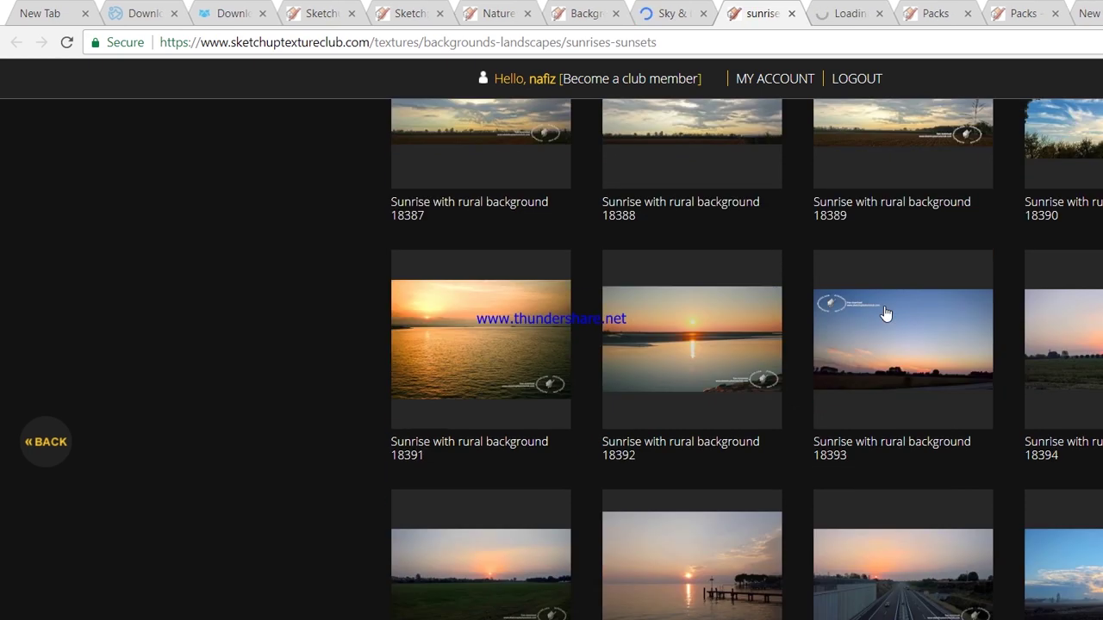
{"action": "scroll", "coordinate": [886, 314], "scroll_direction": "down", "scroll_amount": 5}
{"action": "scroll", "coordinate": [886, 314], "scroll_direction": "down", "scroll_amount": 5}
{"action": "scroll", "coordinate": [885, 314], "scroll_direction": "down", "scroll_amount": 4}
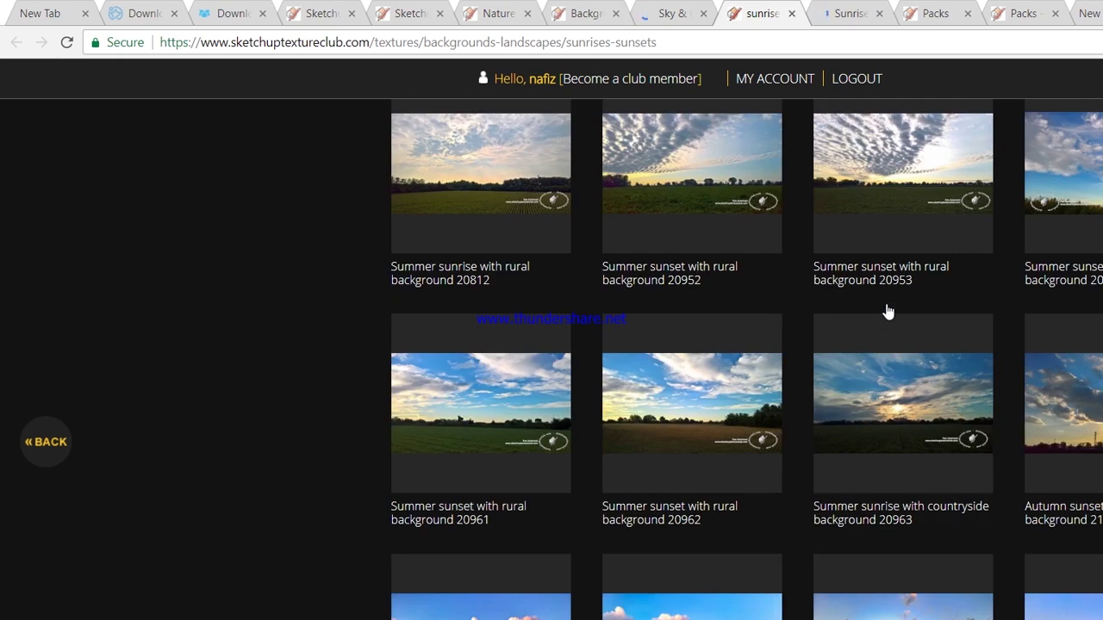
{"action": "scroll", "coordinate": [886, 313], "scroll_direction": "down", "scroll_amount": 5}
{"action": "scroll", "coordinate": [686, 143], "scroll_direction": "down", "scroll_amount": 1}
{"action": "scroll", "coordinate": [686, 142], "scroll_direction": "down", "scroll_amount": 2}
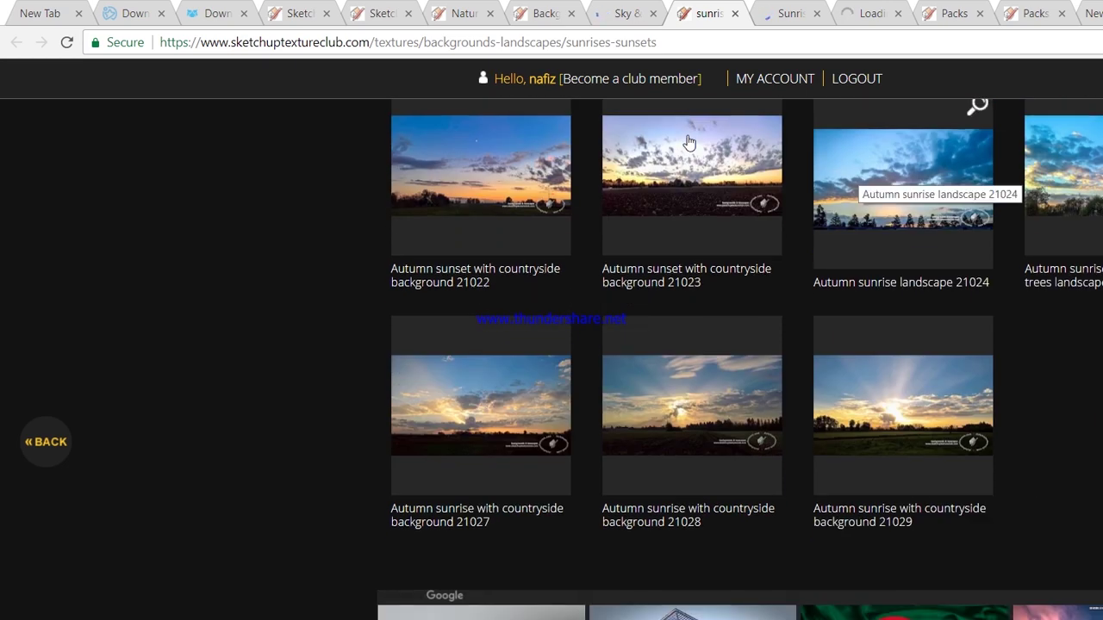
{"action": "key", "text": "ctrl+Tab"}
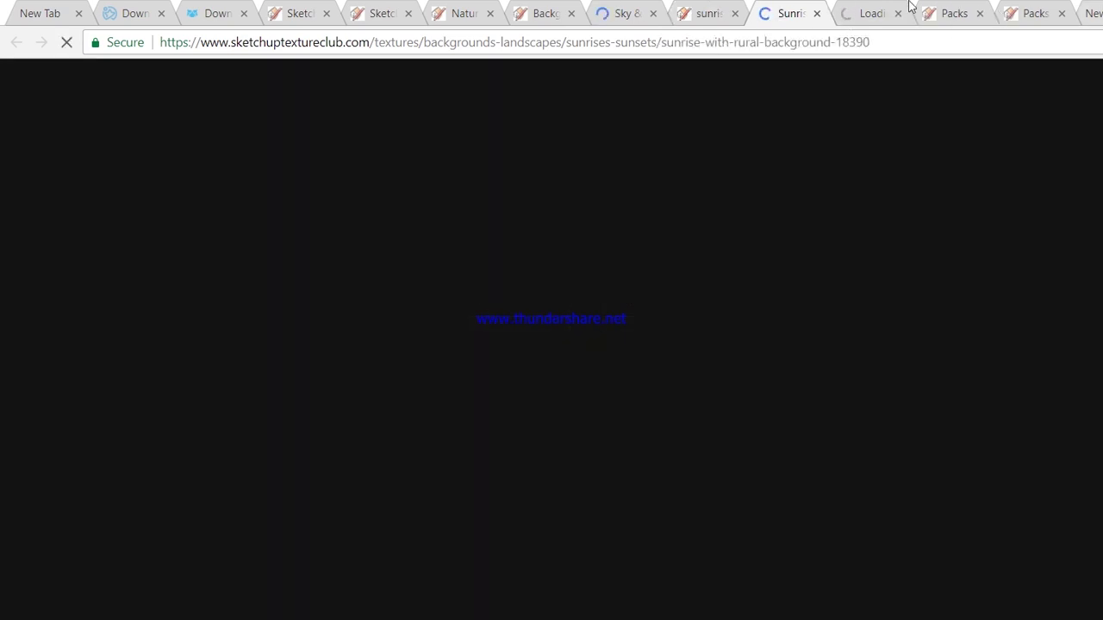
{"action": "key", "text": "ctrl+Tab"}
{"action": "key", "text": "ctrl+Tab"}
{"action": "key", "text": "ctrl+Tab"}
Step: Search Google for 'forest png back ground' and, in a new tab, for 'birds png'
{"action": "type", "text": "fo"}
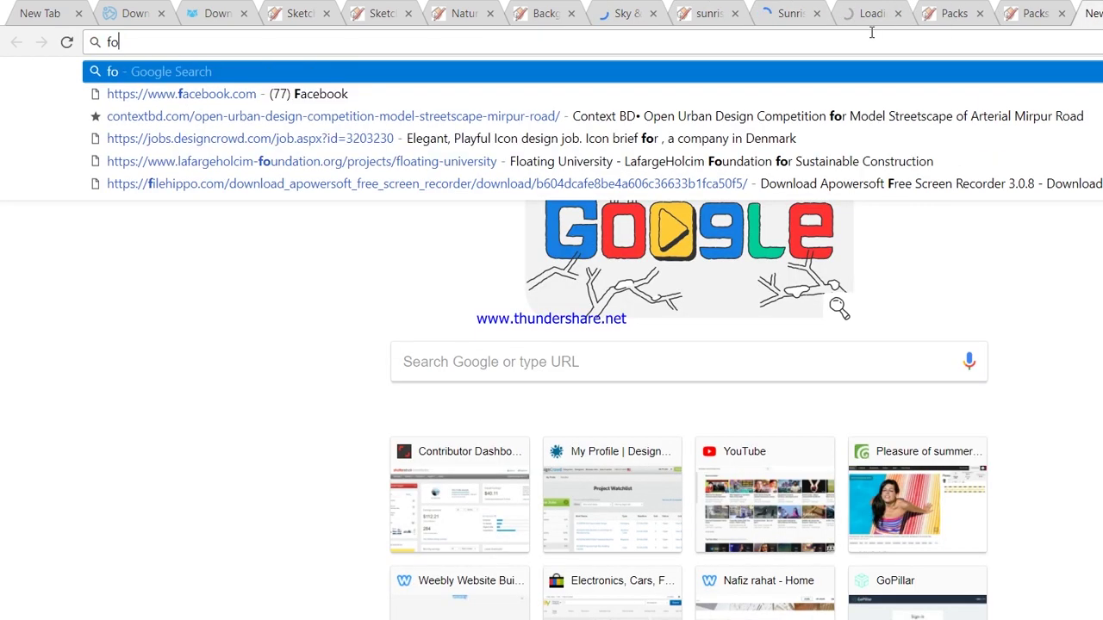
{"action": "type", "text": "rest png "}
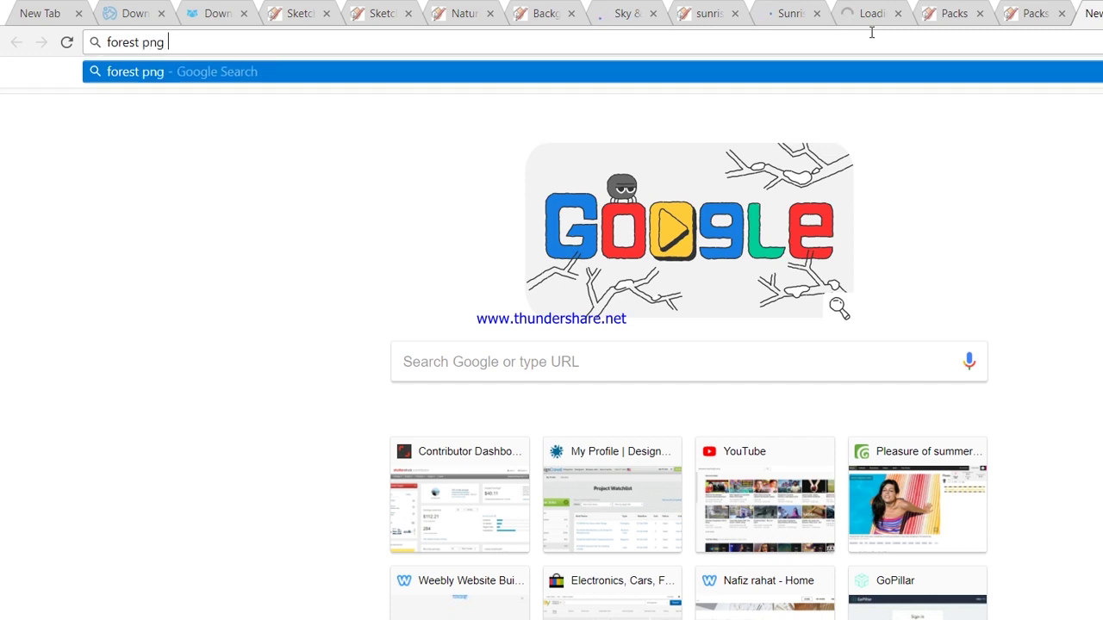
{"action": "type", "text": "back ground"}
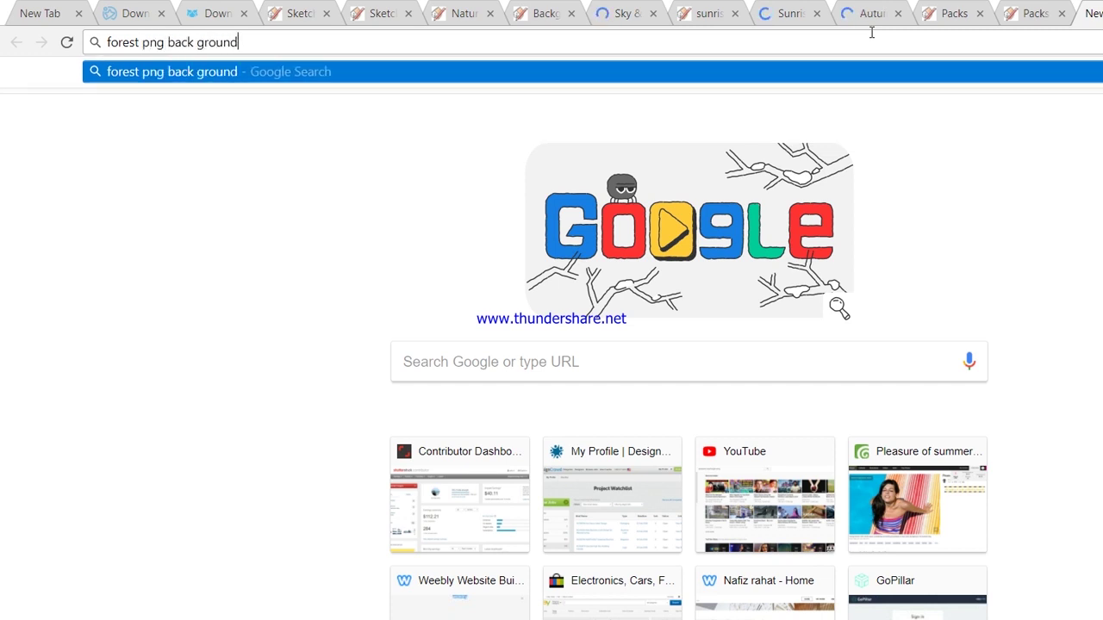
{"action": "key", "text": "Return"}
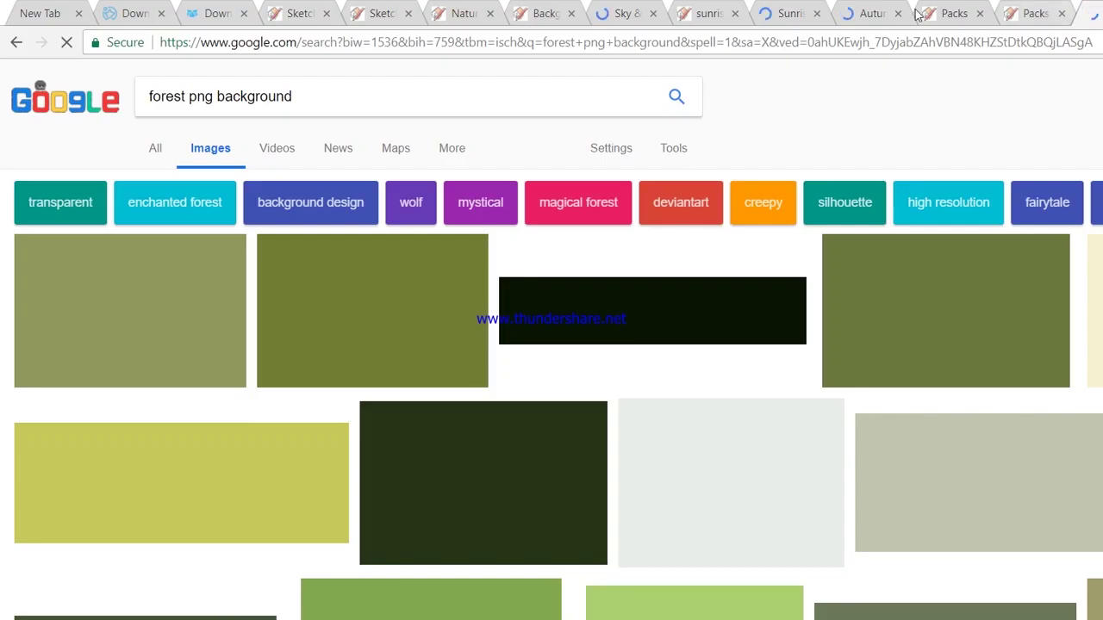
{"action": "key", "text": "ctrl+t"}
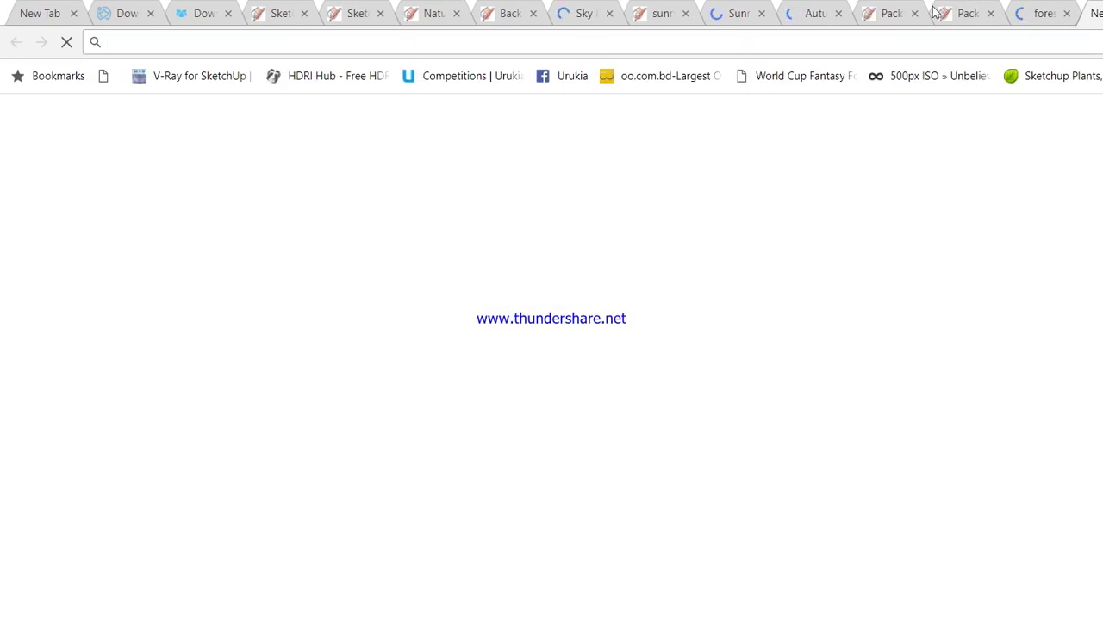
{"action": "type", "text": "birds"}
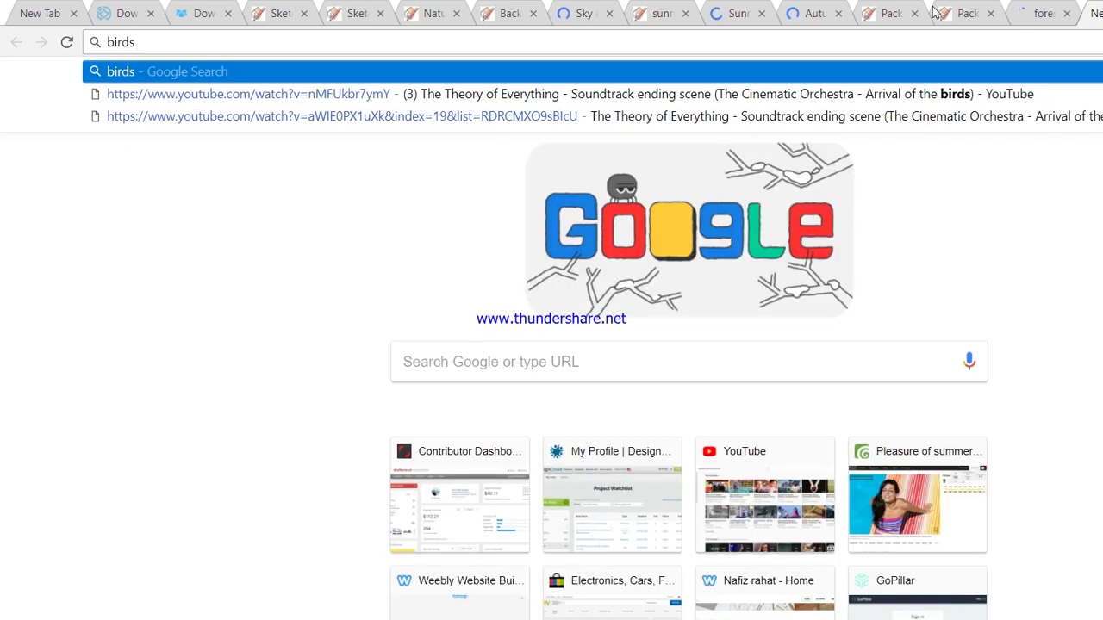
{"action": "type", "text": " png"}
{"action": "key", "text": "Return"}
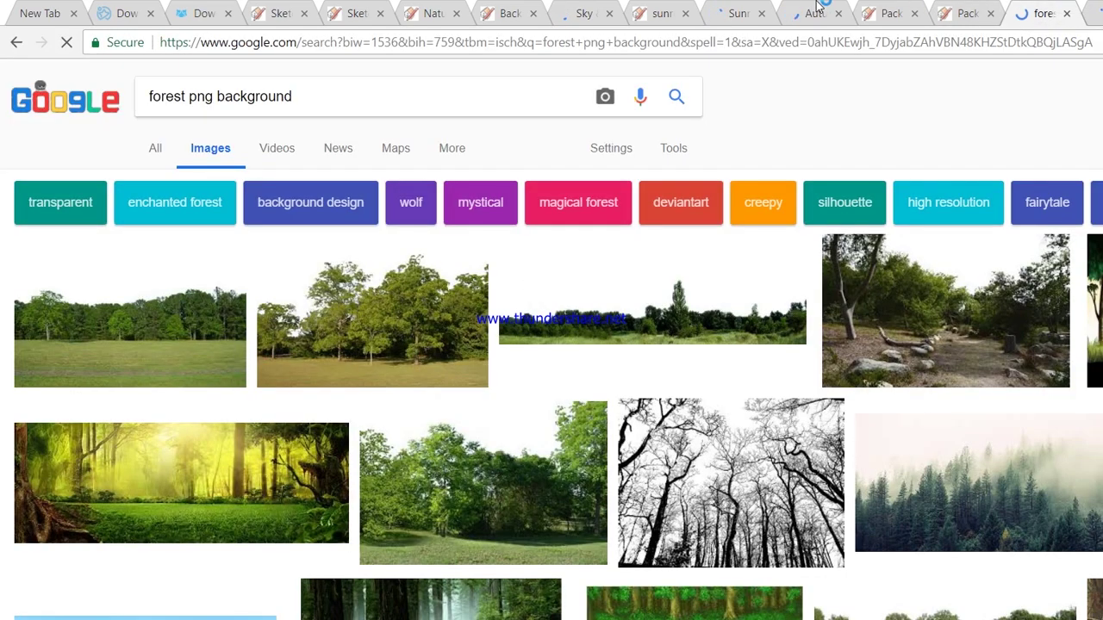
Step: Preview the Forest Clearing Field and transparent forest tree-line results, browsing further candidates
{"action": "left_click", "coordinate": [103, 257]}
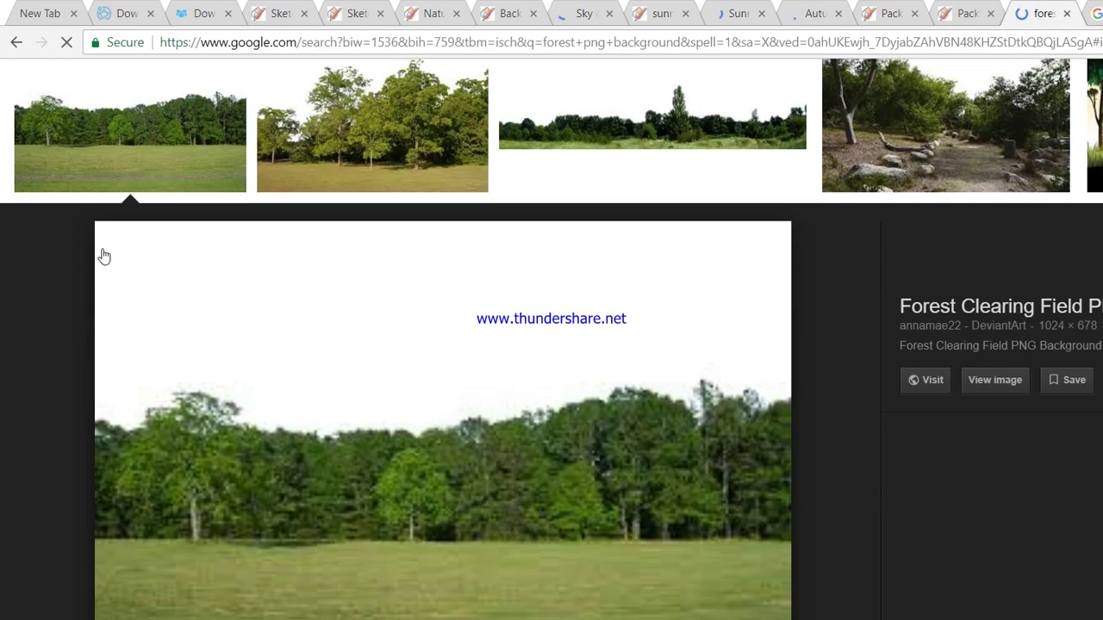
{"action": "left_click", "coordinate": [606, 92]}
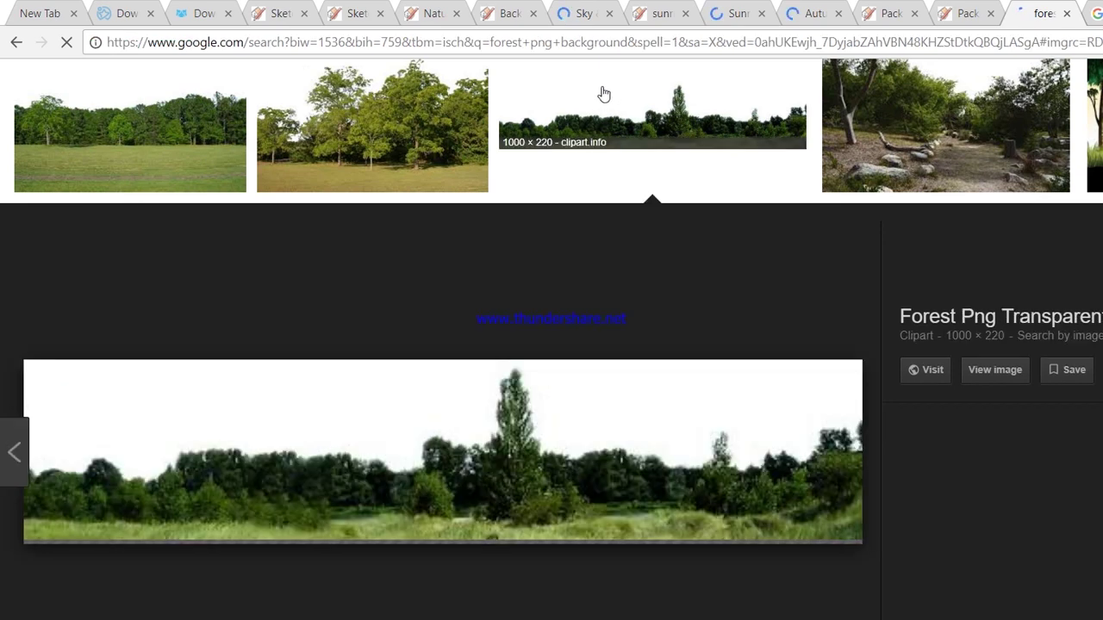
{"action": "scroll", "coordinate": [147, 387], "scroll_direction": "down", "scroll_amount": 4}
{"action": "scroll", "coordinate": [220, 130], "scroll_direction": "down", "scroll_amount": 2}
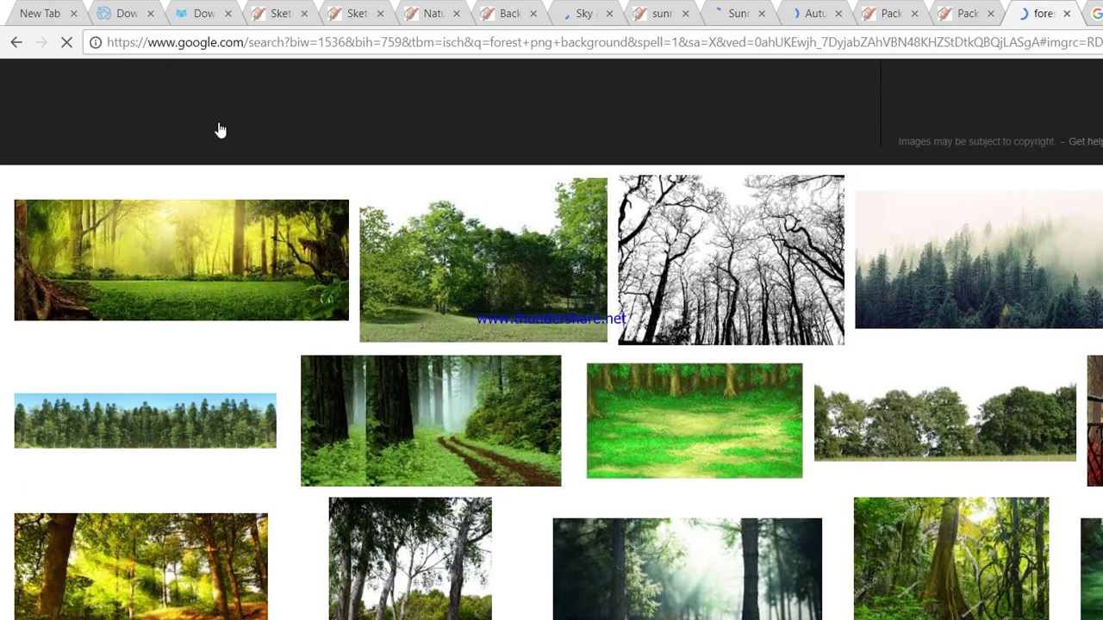
{"action": "scroll", "coordinate": [107, 293], "scroll_direction": "down", "scroll_amount": 6}
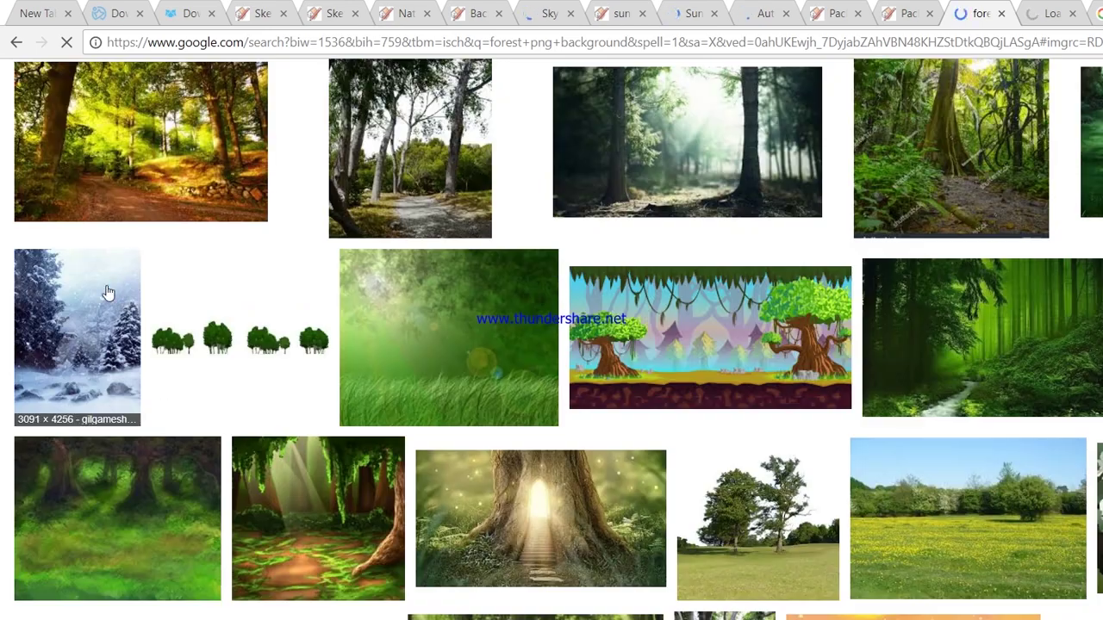
{"action": "scroll", "coordinate": [108, 293], "scroll_direction": "down", "scroll_amount": 5}
{"action": "scroll", "coordinate": [108, 293], "scroll_direction": "up", "scroll_amount": 2}
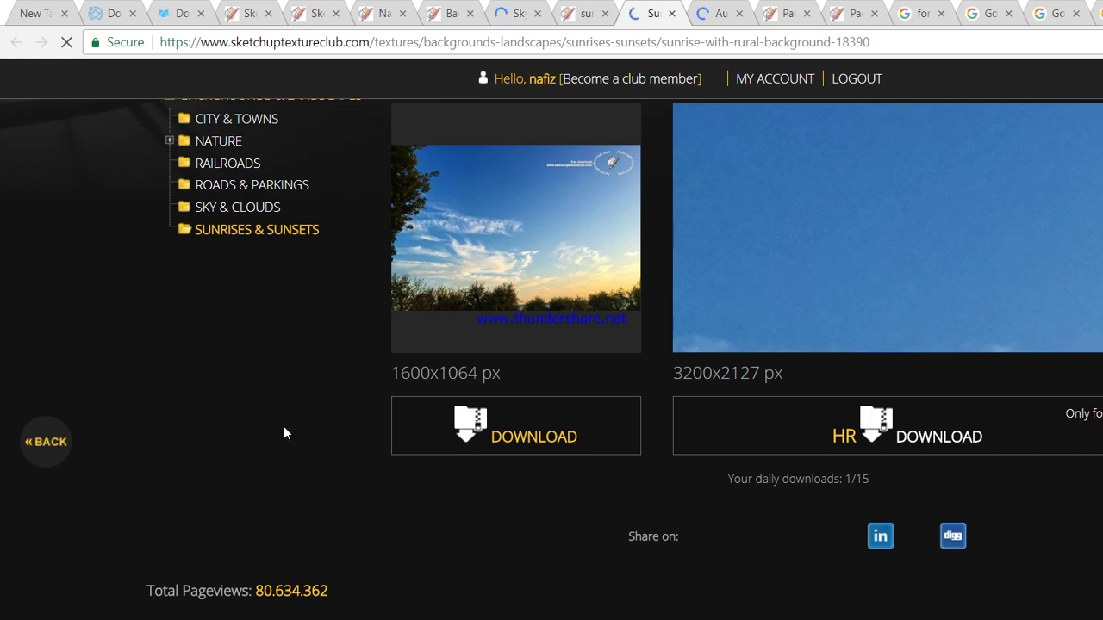
{"action": "scroll", "coordinate": [181, 398], "scroll_direction": "down", "scroll_amount": 2}
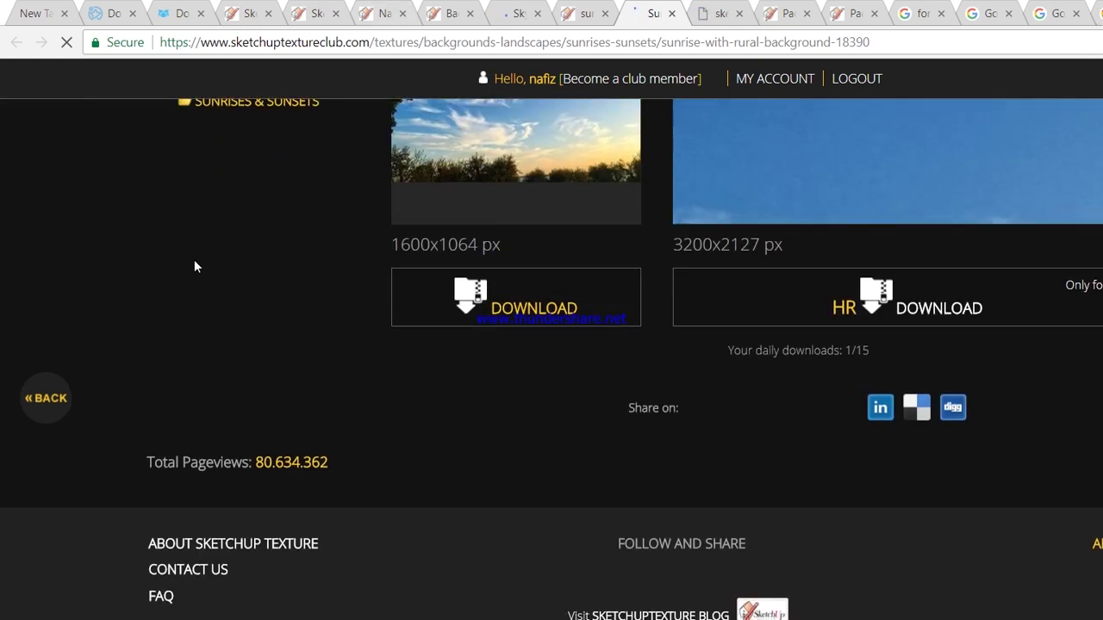
Step: Check the tree background and Hatfield Forest tabs, then return to the birds png results
{"action": "left_click", "coordinate": [991, 13]}
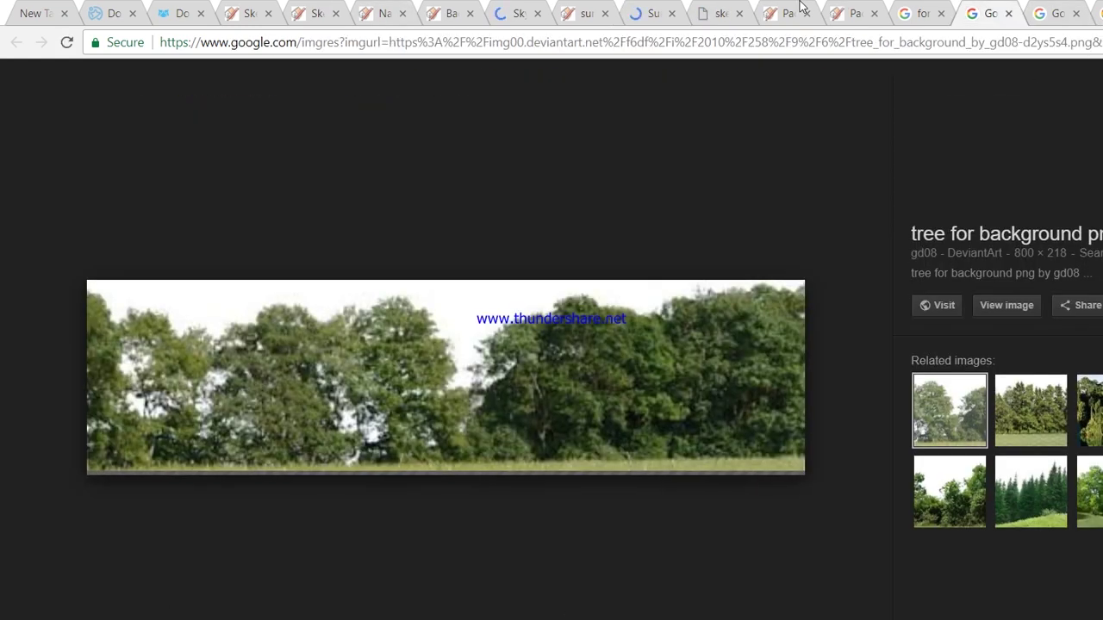
{"action": "key", "text": "ctrl+Tab"}
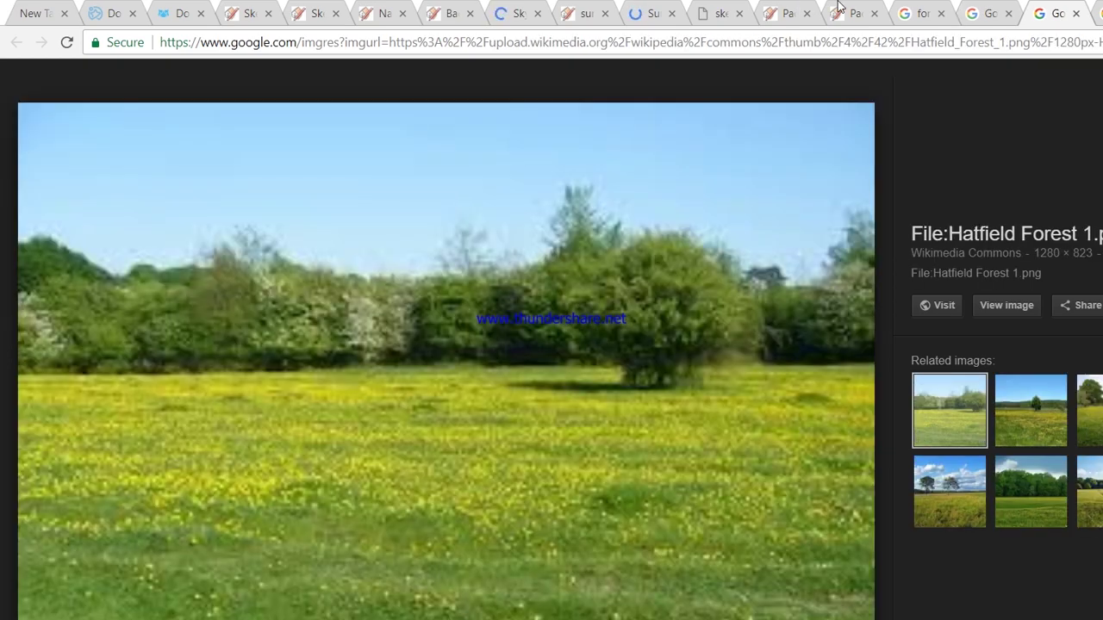
{"action": "left_click", "coordinate": [909, 9]}
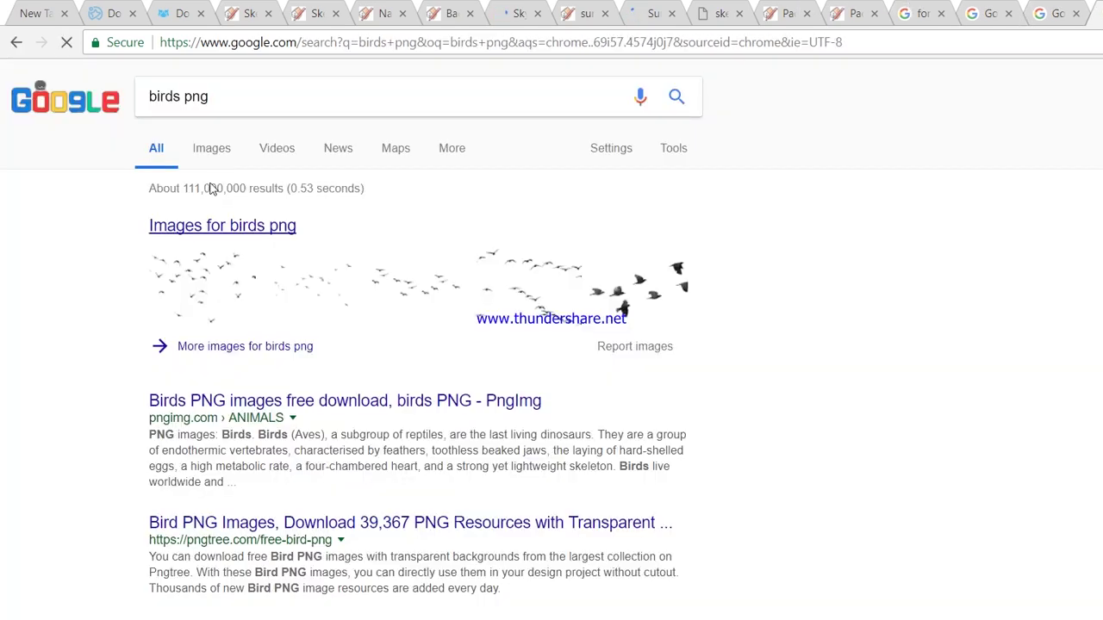
Step: Close the leftover SketchUp texture, download and landscape background tabs
{"action": "left_click", "coordinate": [217, 13]}
{"action": "key", "text": "ctrl+w"}
{"action": "key", "text": "ctrl+w"}
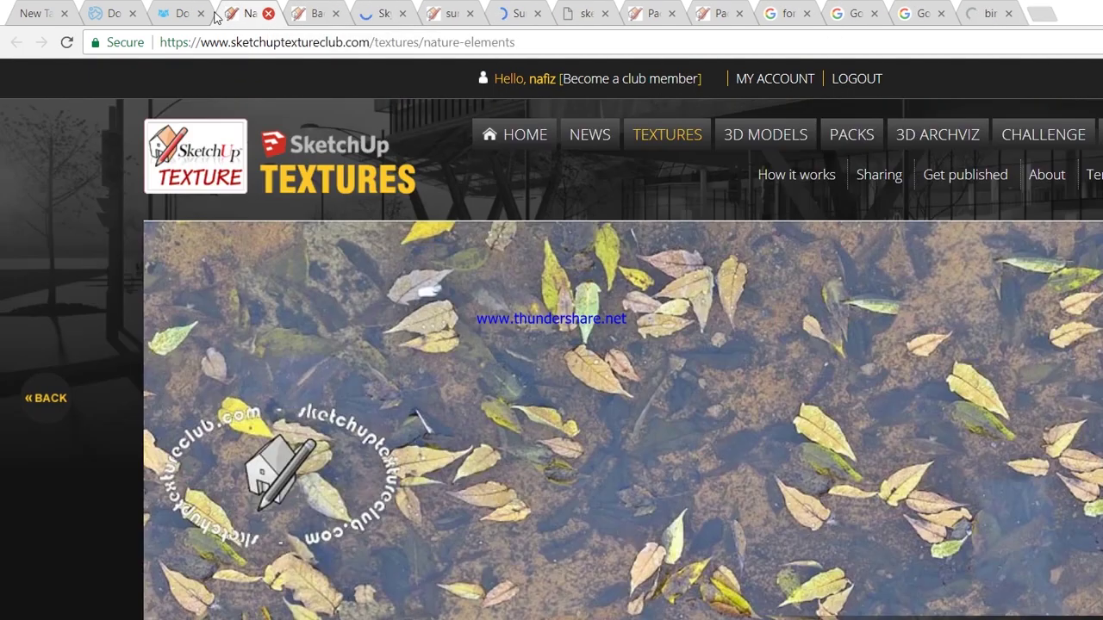
{"action": "key", "text": "ctrl+w"}
{"action": "key", "text": "ctrl+w"}
{"action": "key", "text": "ctrl+w"}
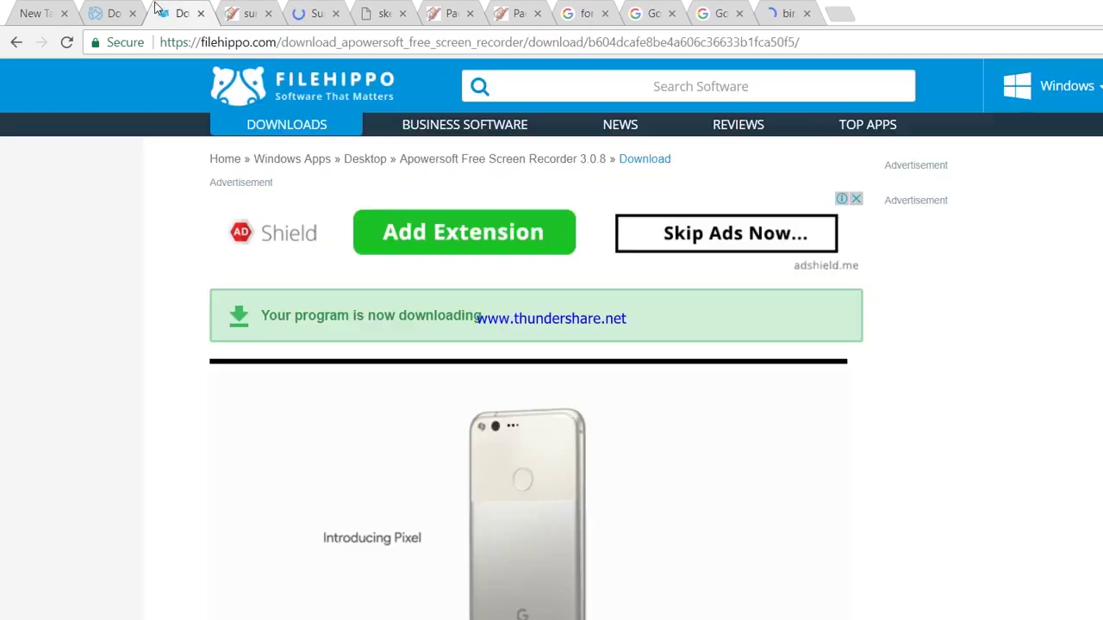
{"action": "key", "text": "ctrl+w"}
{"action": "key", "text": "ctrl+shift+Tab"}
{"action": "key", "text": "ctrl+w"}
Step: Open bird results from the birds png search in new tabs and preview an 800 × 375 PngImg bird
{"action": "left_click", "coordinate": [652, 13]}
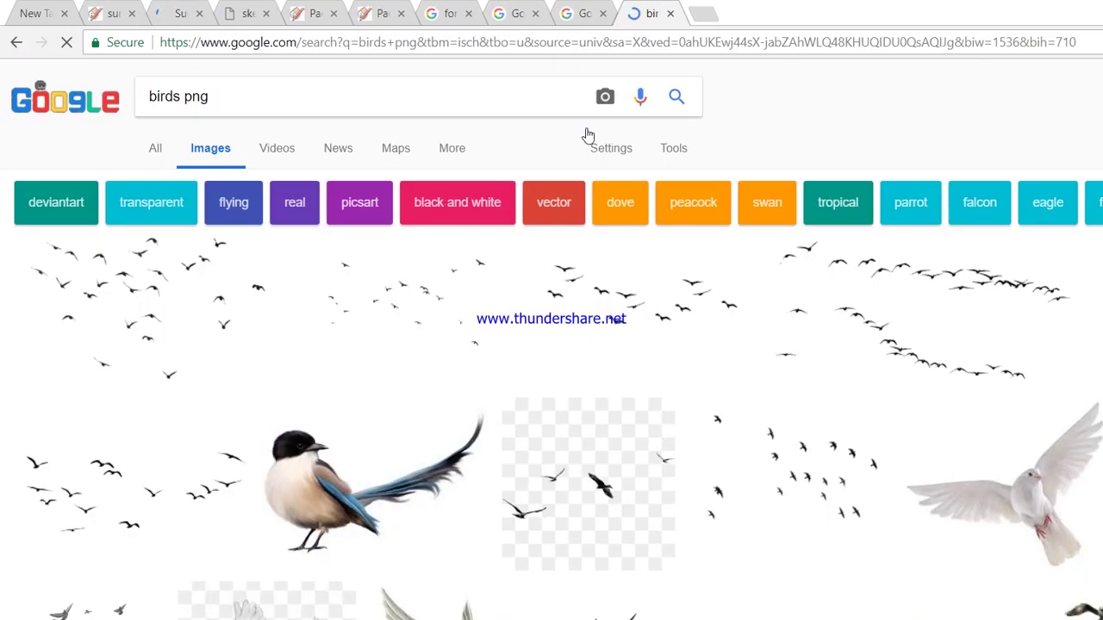
{"action": "scroll", "coordinate": [382, 254], "scroll_direction": "down", "scroll_amount": 2}
{"action": "scroll", "coordinate": [758, 242], "scroll_direction": "up", "scroll_amount": 2}
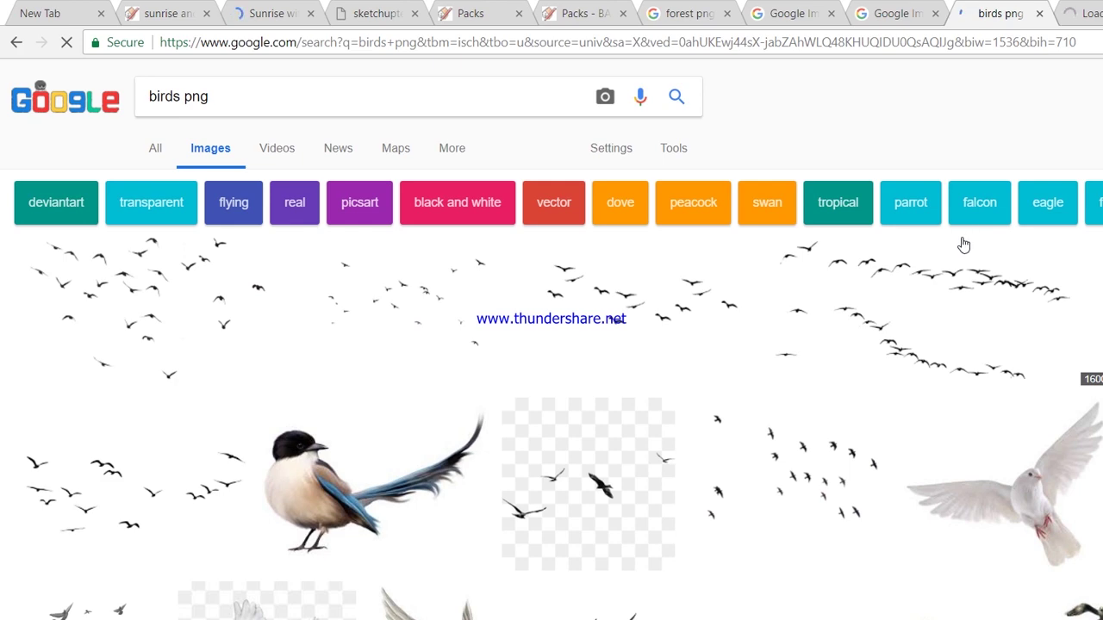
{"action": "scroll", "coordinate": [963, 246], "scroll_direction": "down", "scroll_amount": 4}
{"action": "middle_click", "coordinate": [517, 239]}
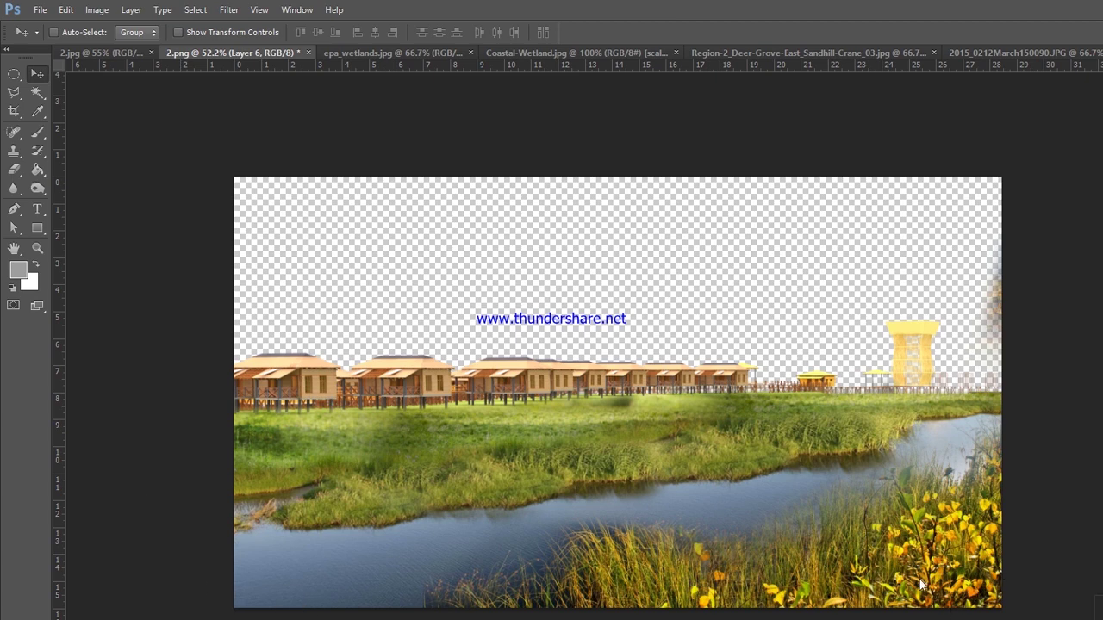
{"action": "left_click", "coordinate": [846, 234]}
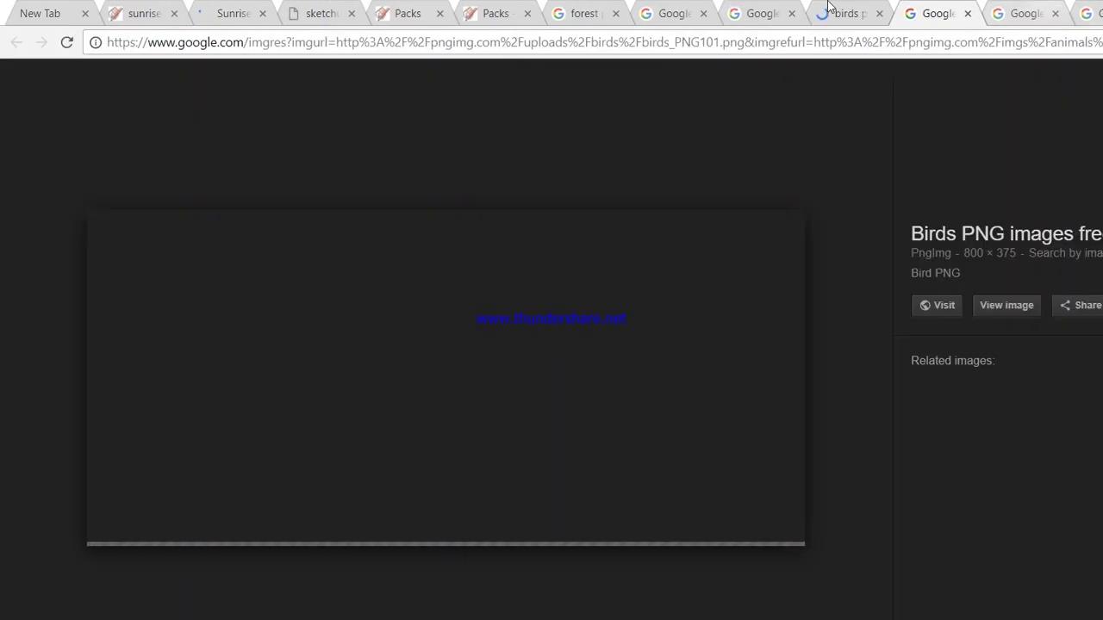
Step: Save the flying seagulls PNG from the birds results to the desktop folder
{"action": "key", "text": "ctrl+Tab"}
{"action": "key", "text": "ctrl+Tab"}
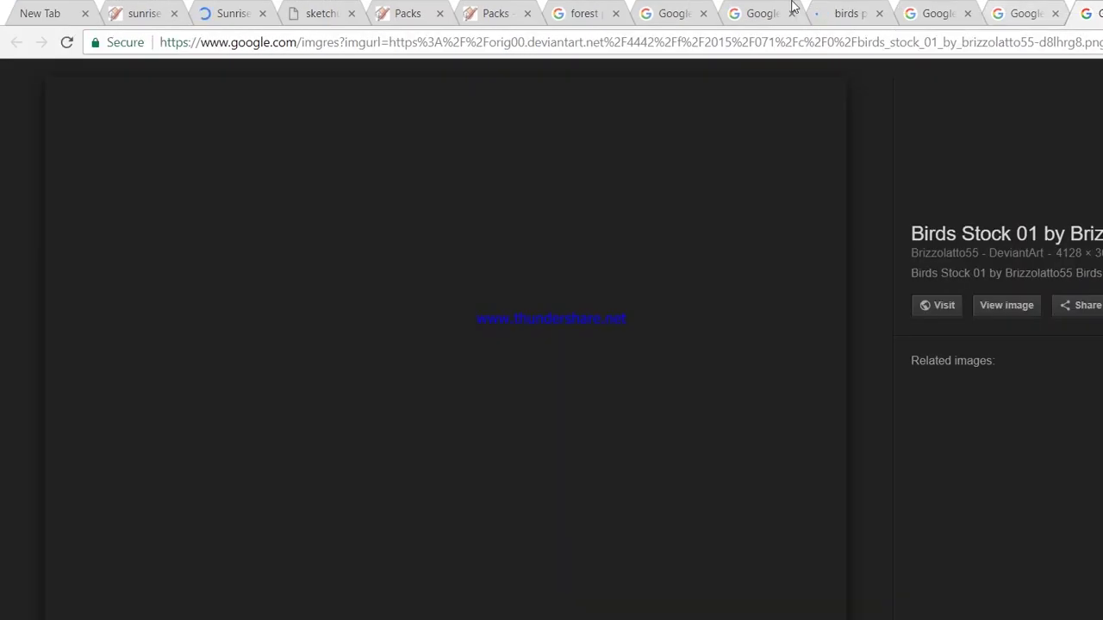
{"action": "key", "text": "ctrl+shift+Tab"}
{"action": "key", "text": "ctrl+shift+Tab"}
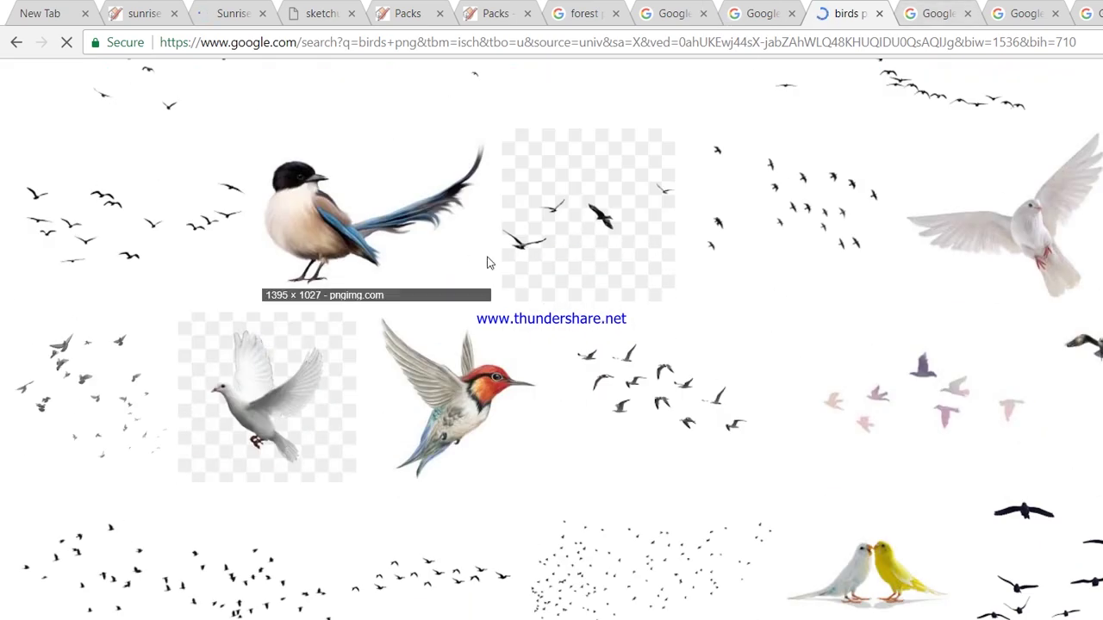
{"action": "left_click", "coordinate": [922, 513]}
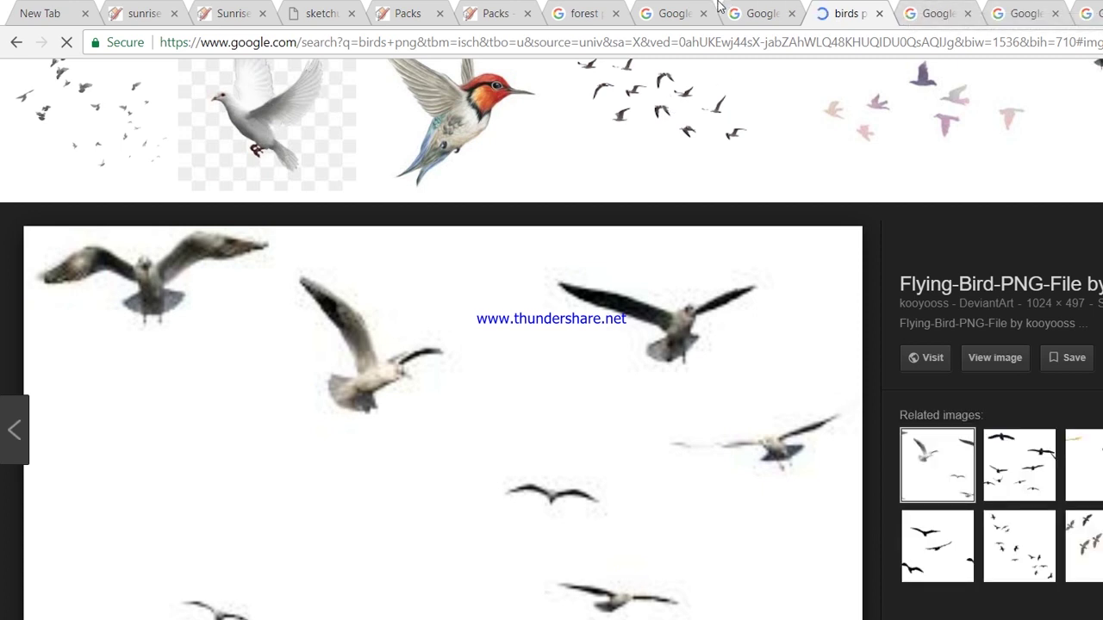
{"action": "right_click", "coordinate": [287, 360]}
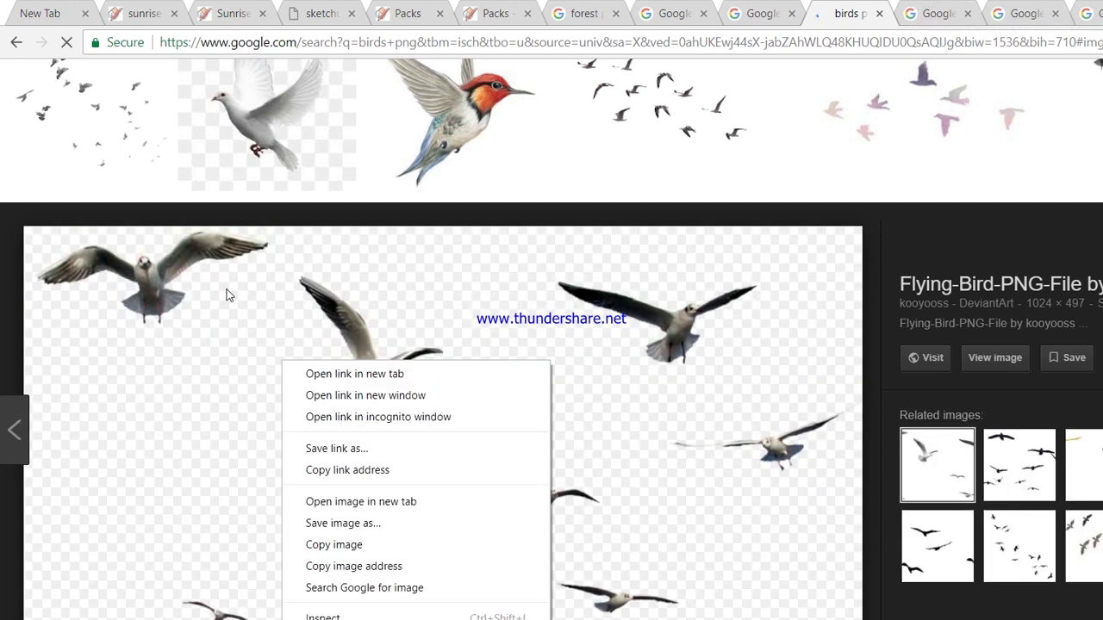
{"action": "key", "text": "v"}
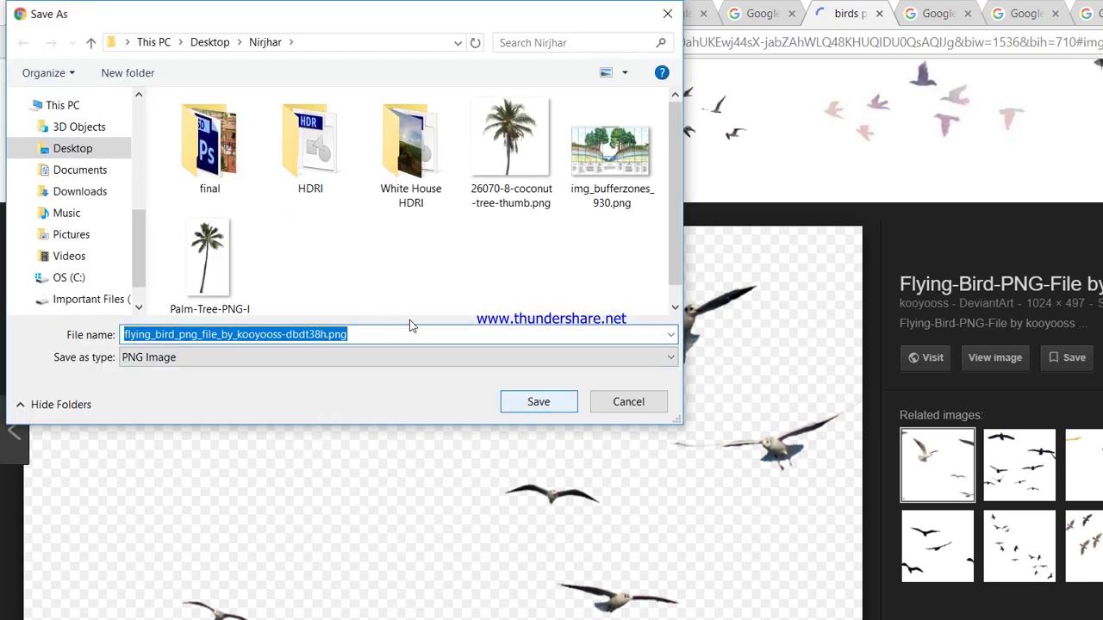
{"action": "key", "text": "Return"}
Step: Save the flock of birds image as birds_PNG101.png
{"action": "key", "text": "Right"}
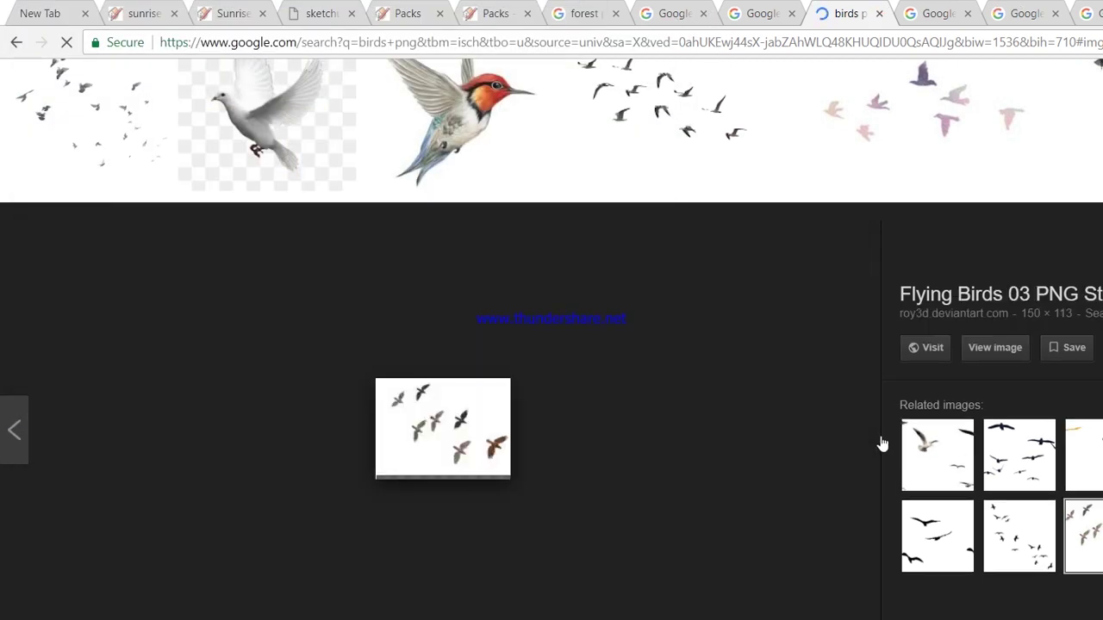
{"action": "key", "text": "Right"}
{"action": "key", "text": "Right"}
{"action": "key", "text": "Right"}
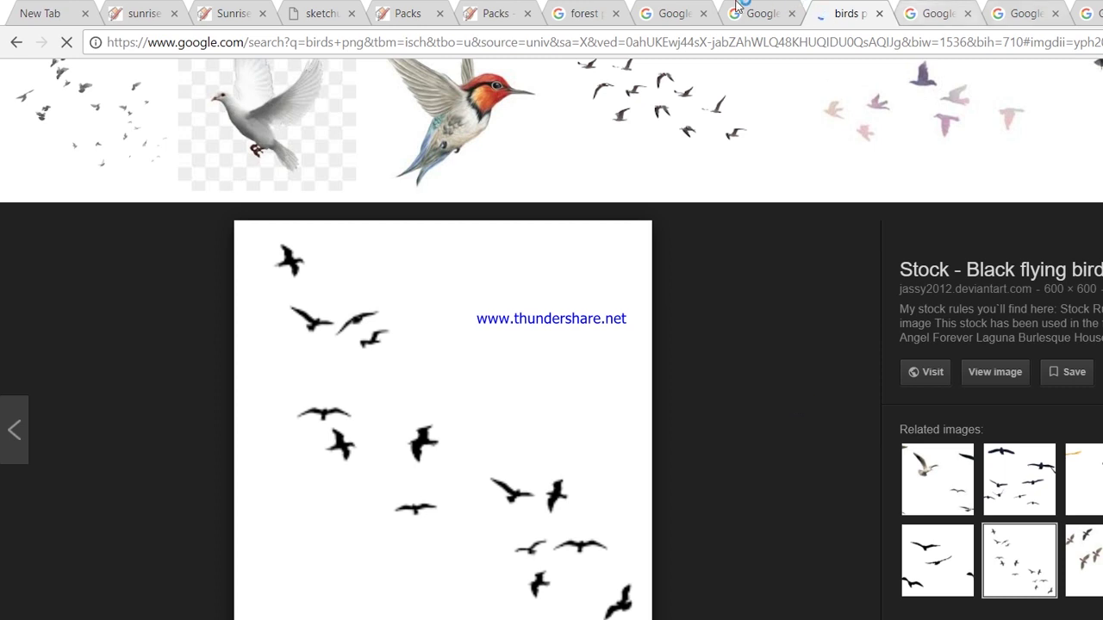
{"action": "key", "text": "ctrl+Tab"}
{"action": "right_click", "coordinate": [426, 296]}
{"action": "key", "text": "v"}
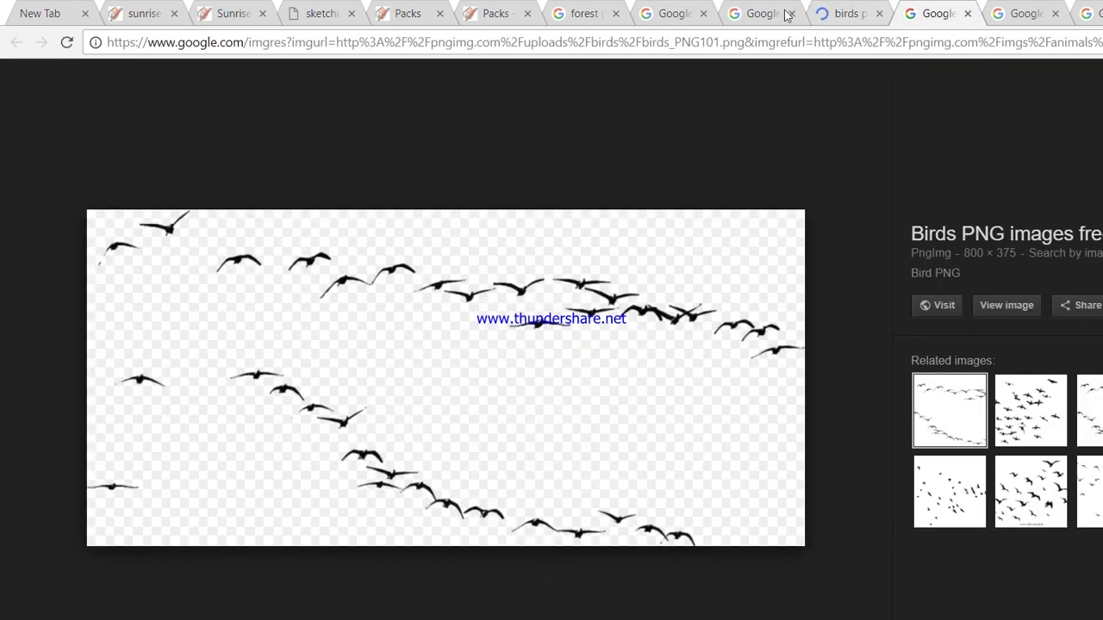
{"action": "left_click", "coordinate": [1023, 14]}
{"action": "right_click", "coordinate": [357, 202]}
{"action": "key", "text": "v"}
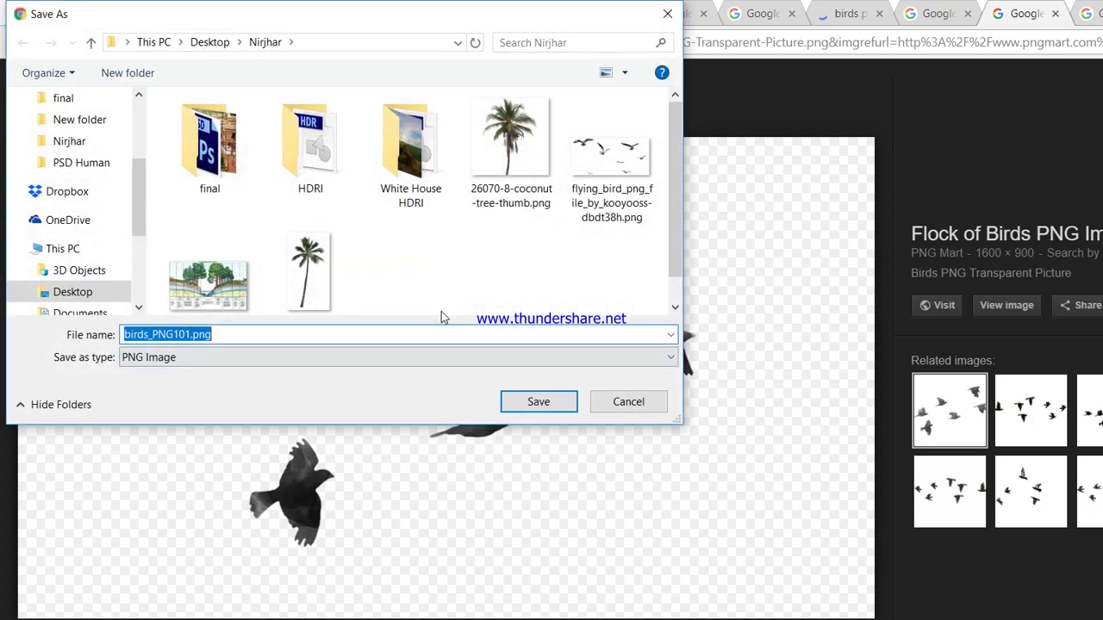
{"action": "key", "text": "Return"}
Step: Save the Birds Stock image and another flock image, closing the finished tabs
{"action": "key", "text": "ctrl+Tab"}
{"action": "right_click", "coordinate": [473, 326]}
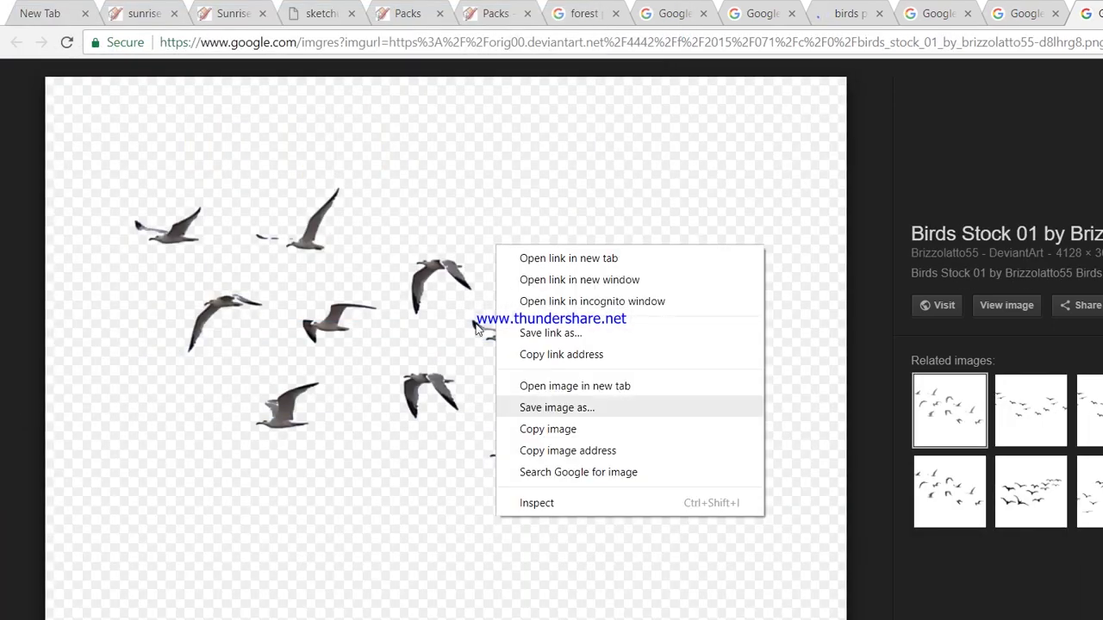
{"action": "key", "text": "v"}
{"action": "key", "text": "Return"}
{"action": "key", "text": "ctrl+w"}
{"action": "key", "text": "ctrl+w"}
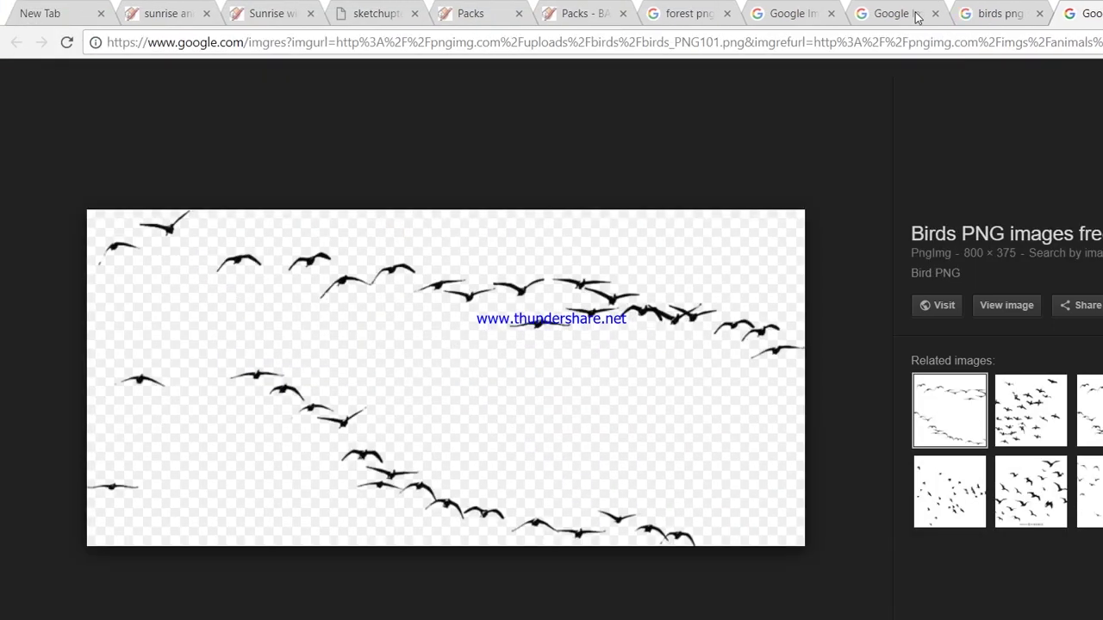
{"action": "right_click", "coordinate": [392, 389]}
{"action": "key", "text": "v"}
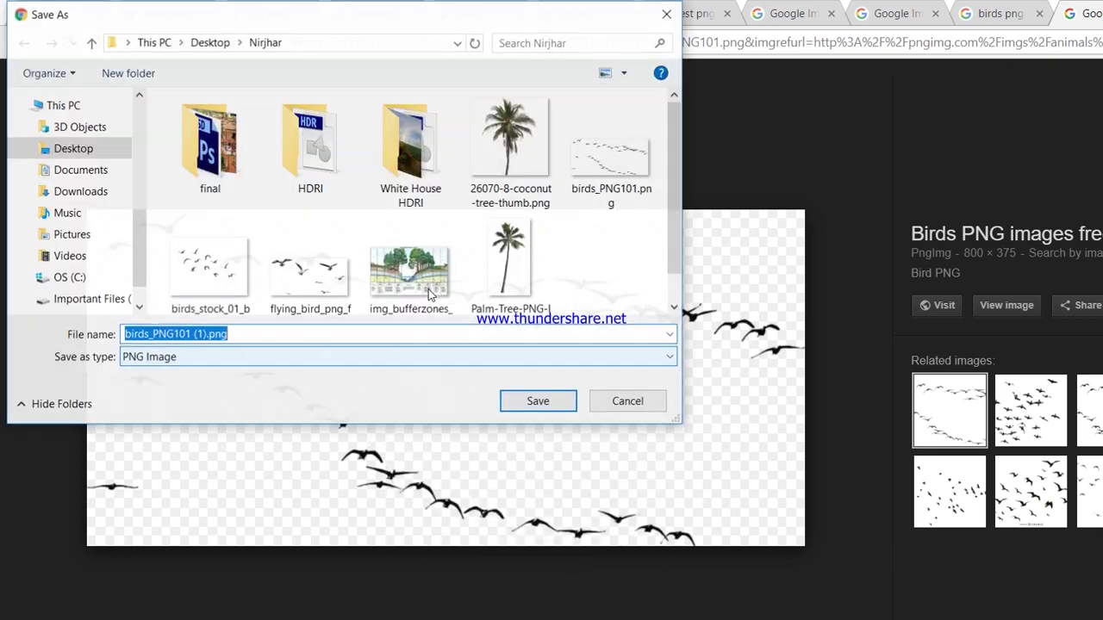
{"action": "key", "text": "Return"}
{"action": "key", "text": "ctrl+w"}
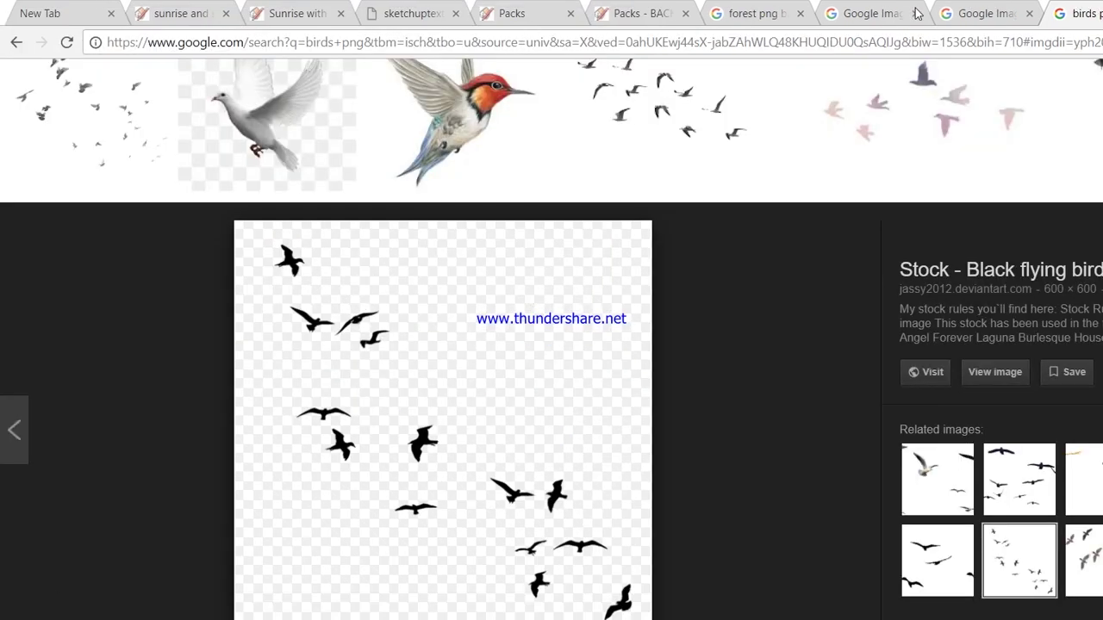
Step: Save the Hatfield Forest image and close its tab
{"action": "left_click", "coordinate": [916, 14]}
{"action": "right_click", "coordinate": [233, 316]}
{"action": "key", "text": "v"}
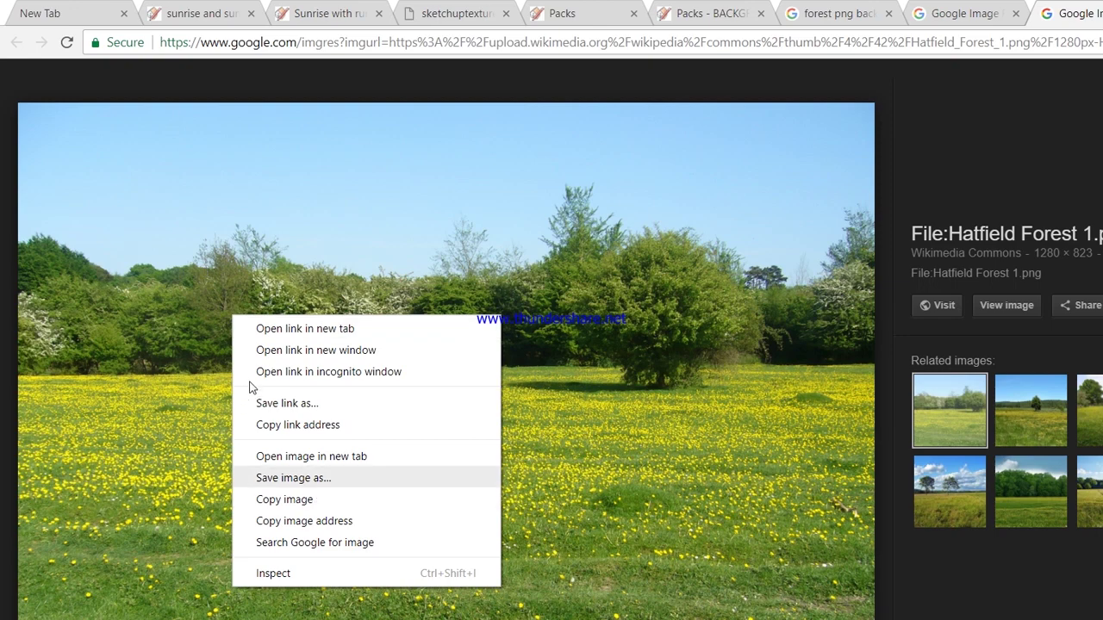
{"action": "key", "text": "Return"}
{"action": "key", "text": "ctrl+w"}
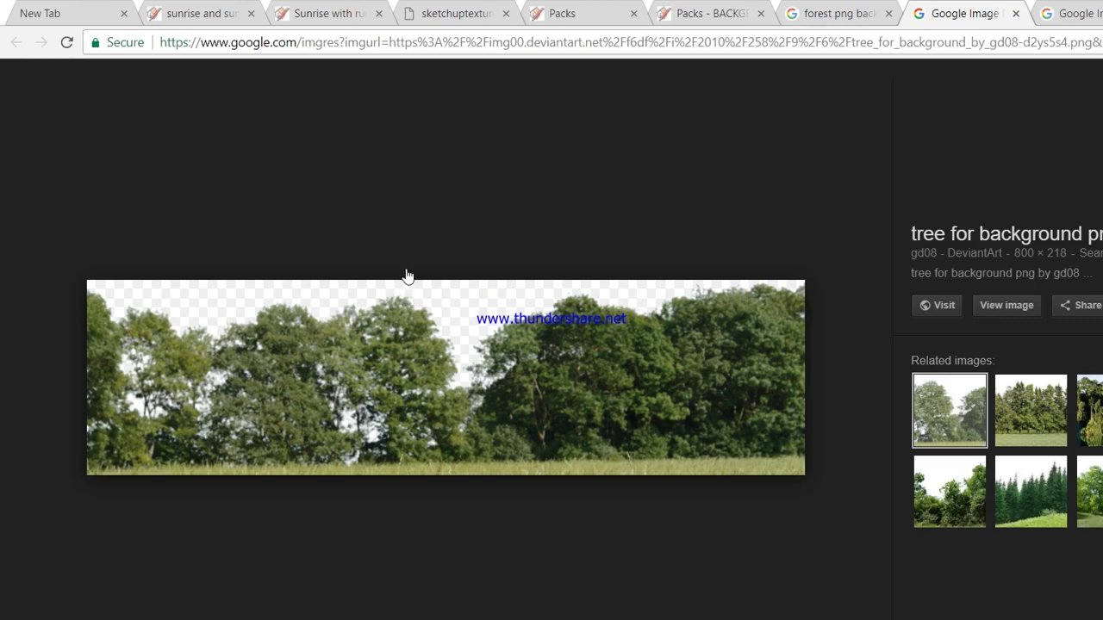
Step: Save the tree_for_background image, then switch to the saved files in File Explorer
{"action": "right_click", "coordinate": [505, 330]}
{"action": "key", "text": "v"}
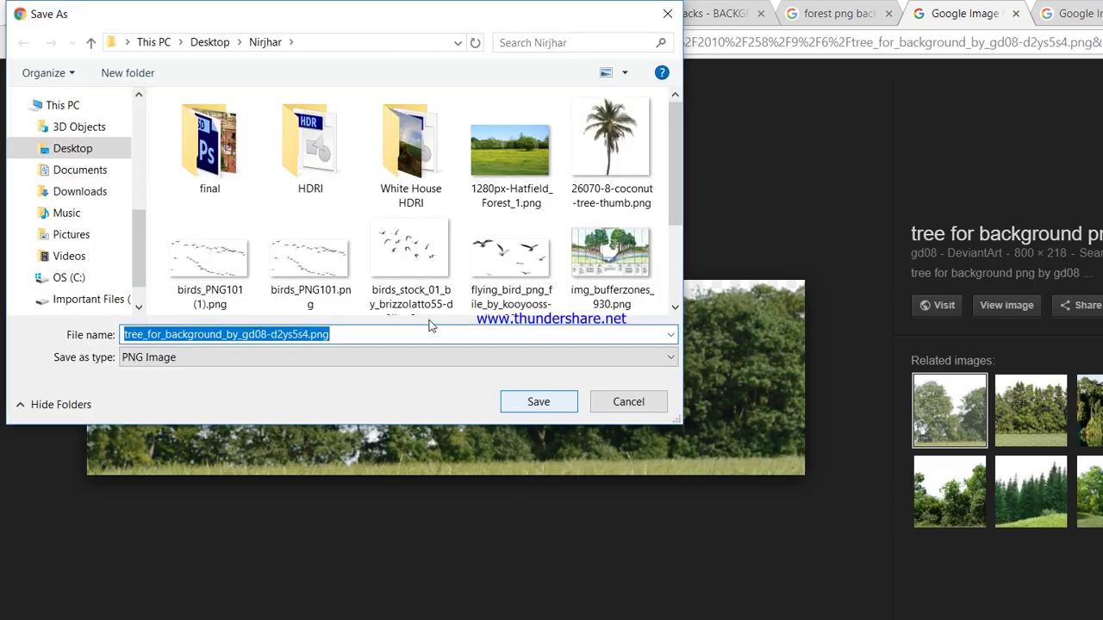
{"action": "key", "text": "Return"}
{"action": "key", "text": "alt+Tab"}
{"action": "key", "text": "alt+Tab"}
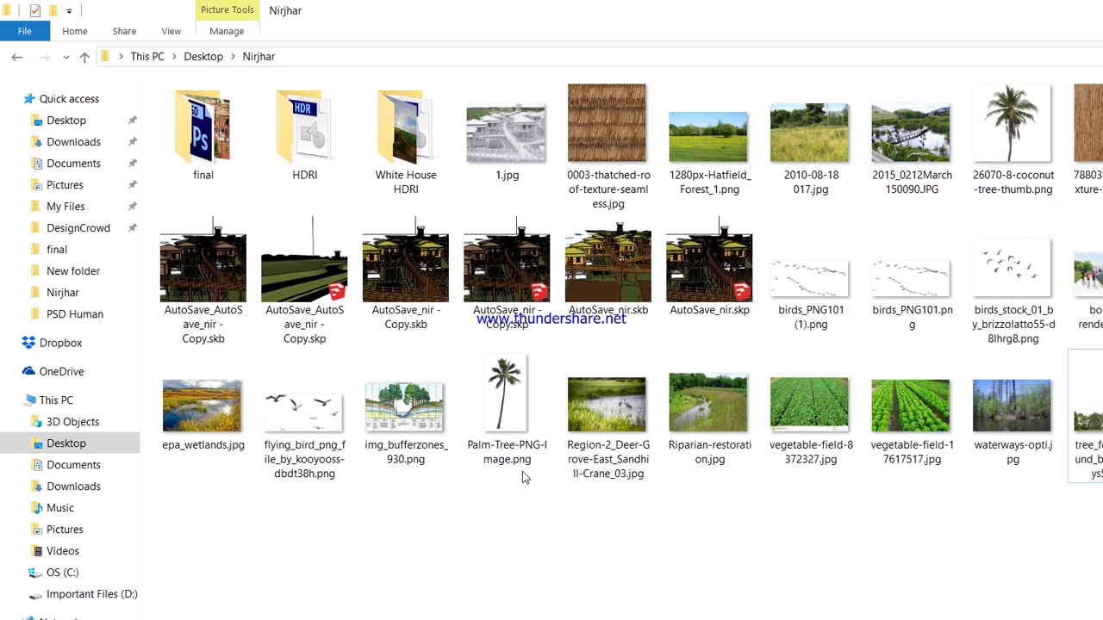
Step: Open tree_for_background in Photoshop and widen its canvas far to the right
{"action": "key", "text": "shift+F10"}
{"action": "key", "text": "h"}
{"action": "key", "text": "Return"}
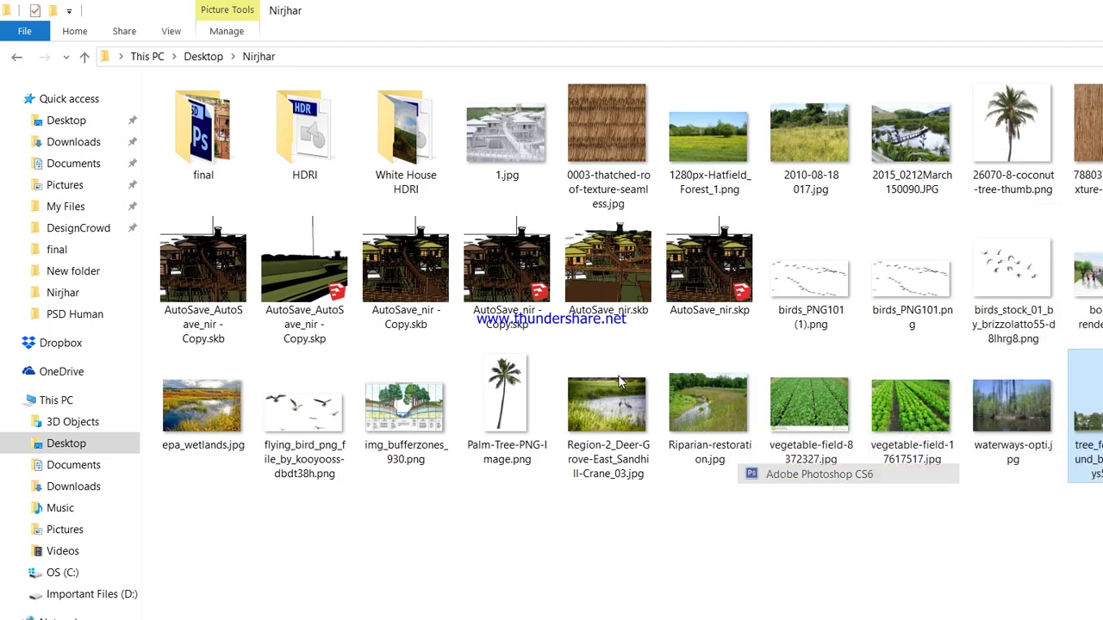
{"action": "key", "text": "c"}
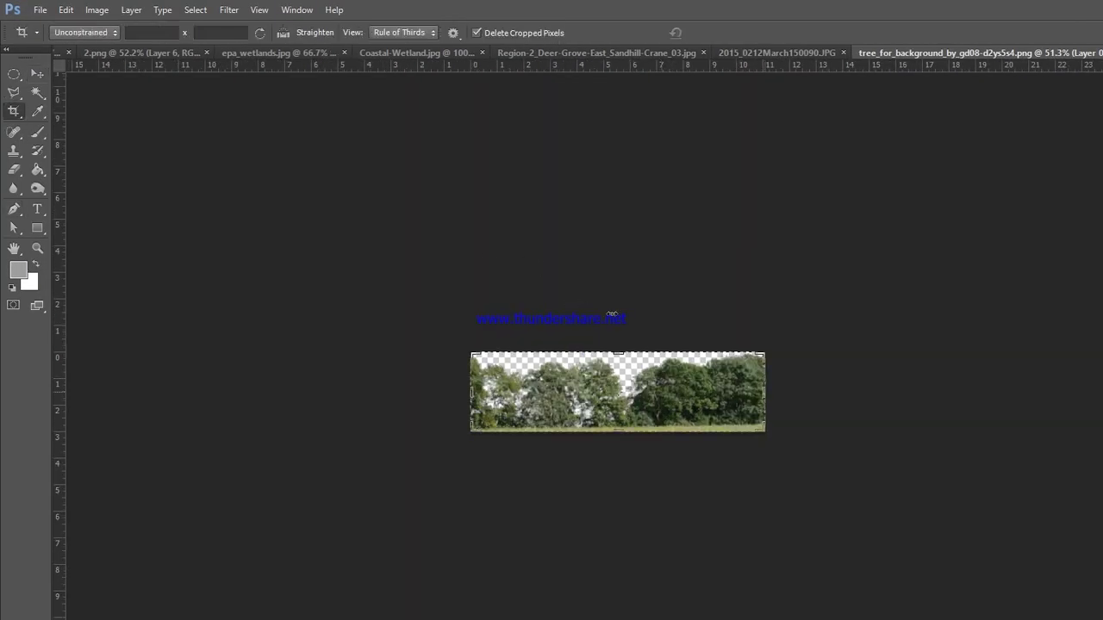
{"action": "left_click_drag", "start_coordinate": [813, 392], "coordinate": [839, 317]}
{"action": "left_click", "coordinate": [721, 32]}
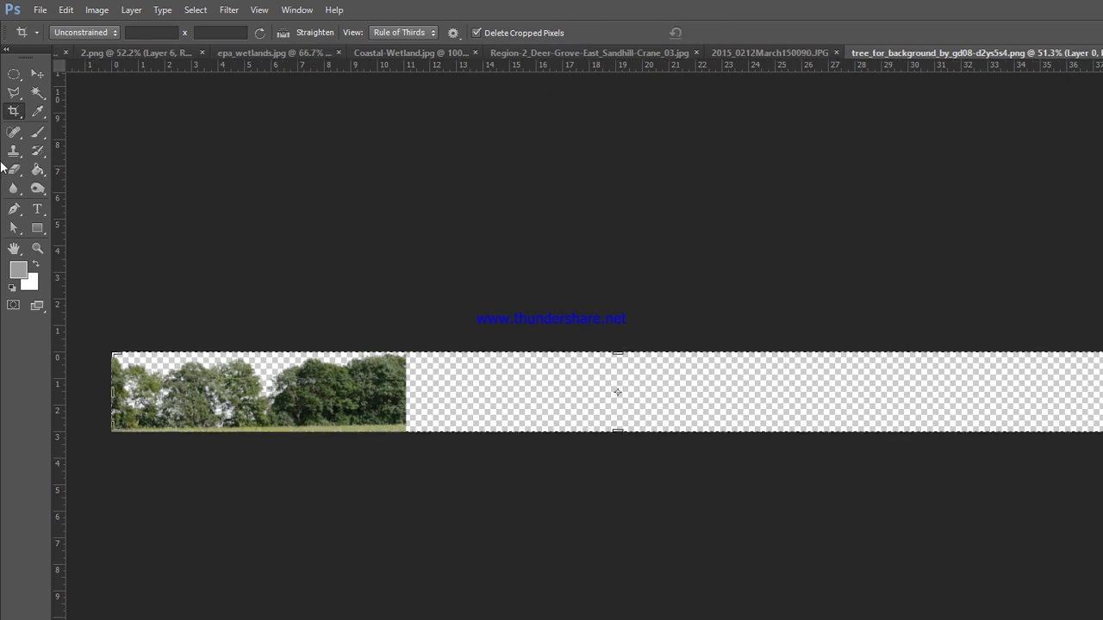
Step: Erase the trees' right and left edges into soft fades
{"action": "key", "text": "e"}
{"action": "mouse_move", "coordinate": [400, 353]}
{"action": "left_mouse_down"}
{"action": "mouse_move", "coordinate": [401, 431]}
{"action": "mouse_move", "coordinate": [332, 349]}
{"action": "left_mouse_up"}
{"action": "key", "text": "v"}
{"action": "key", "text": "e"}
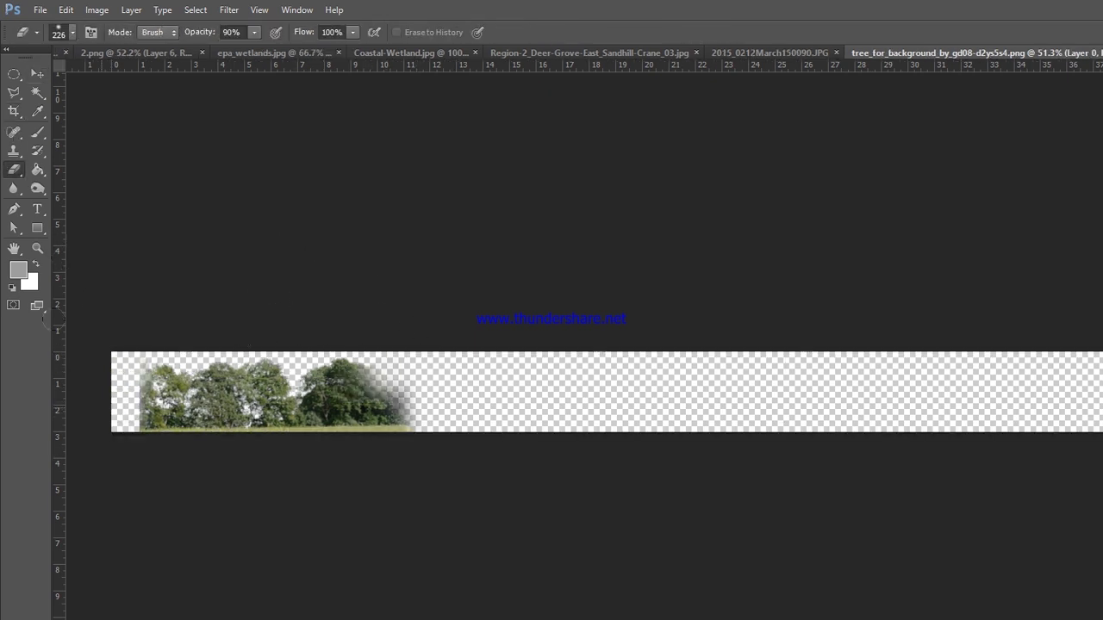
{"action": "left_click_drag", "start_coordinate": [95, 319], "coordinate": [129, 405]}
Step: Duplicate the tree strip to the right, flip the copy horizontally, and add another copy further right
{"action": "key", "text": "v"}
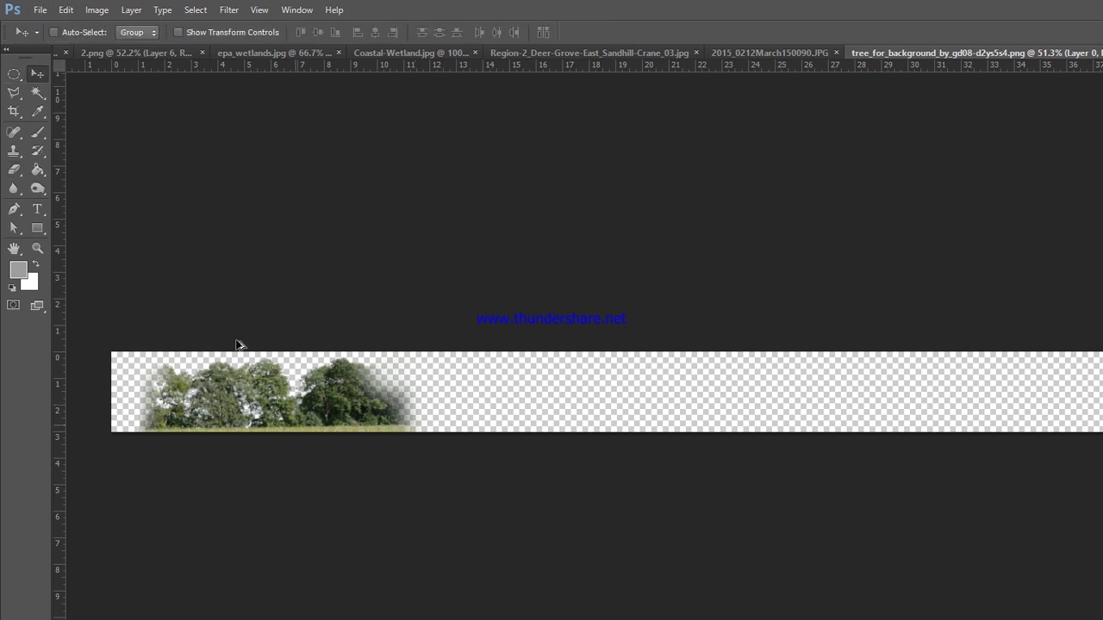
{"action": "mouse_move", "coordinate": [239, 345]}
{"action": "left_mouse_down"}
{"action": "mouse_move", "coordinate": [629, 347]}
{"action": "mouse_move", "coordinate": [612, 348]}
{"action": "left_mouse_up"}
{"action": "key", "text": "ctrl+t"}
{"action": "right_click", "coordinate": [689, 407]}
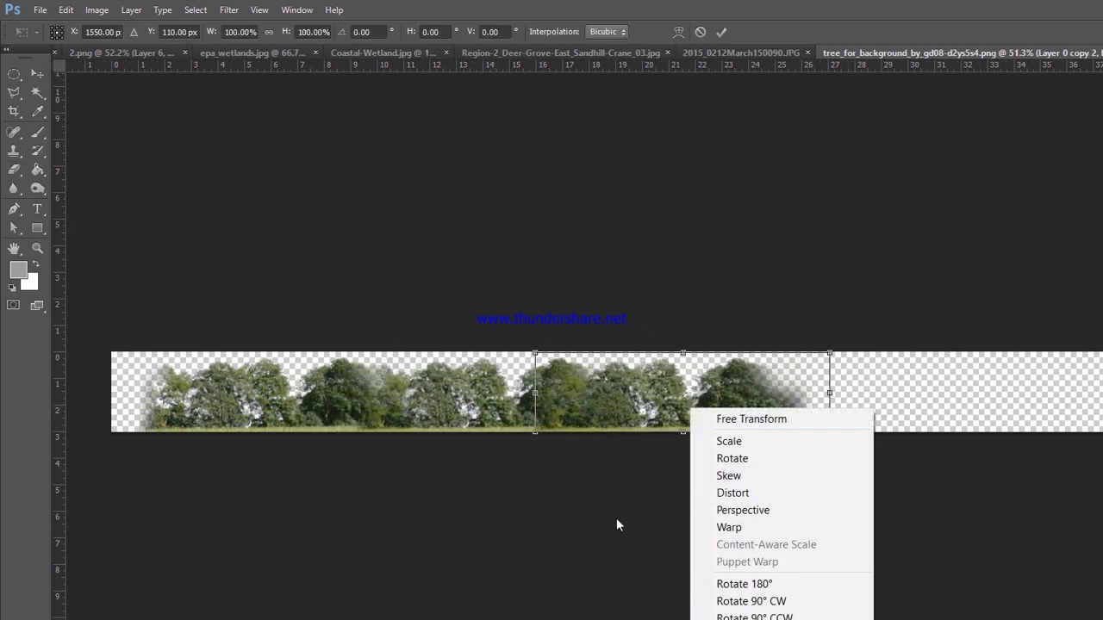
{"action": "left_click", "coordinate": [723, 619]}
{"action": "key", "text": "Return"}
{"action": "left_click_drag", "start_coordinate": [645, 322], "coordinate": [813, 322]}
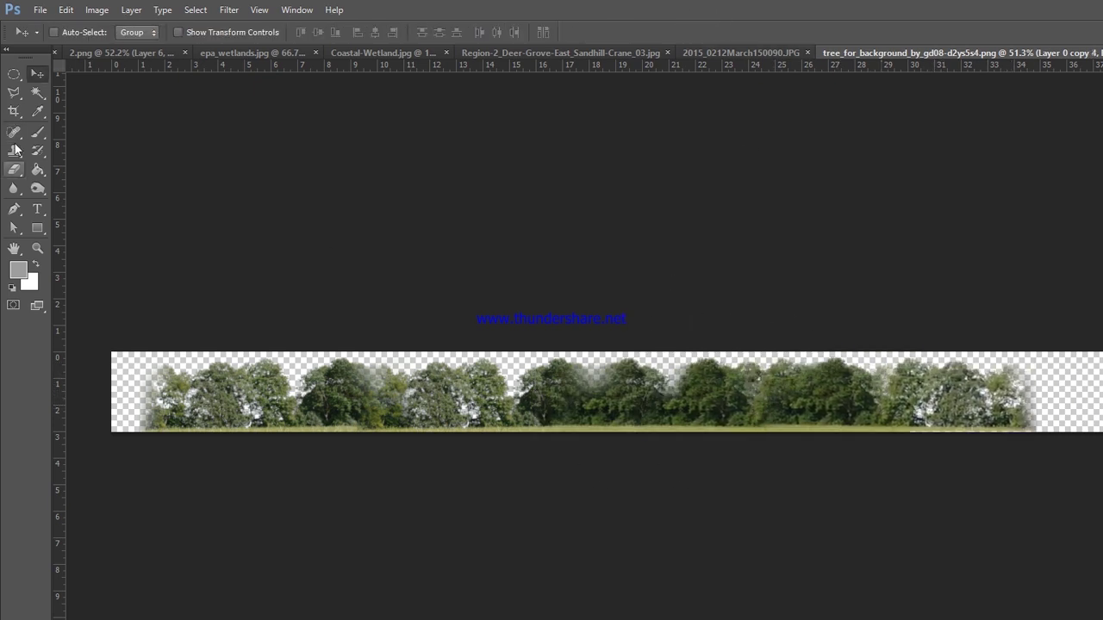
Step: Extend the canvas above the trees and enlarge the right tree copy toward the edge
{"action": "left_click", "coordinate": [14, 111]}
{"action": "left_click_drag", "start_coordinate": [618, 353], "coordinate": [618, 320]}
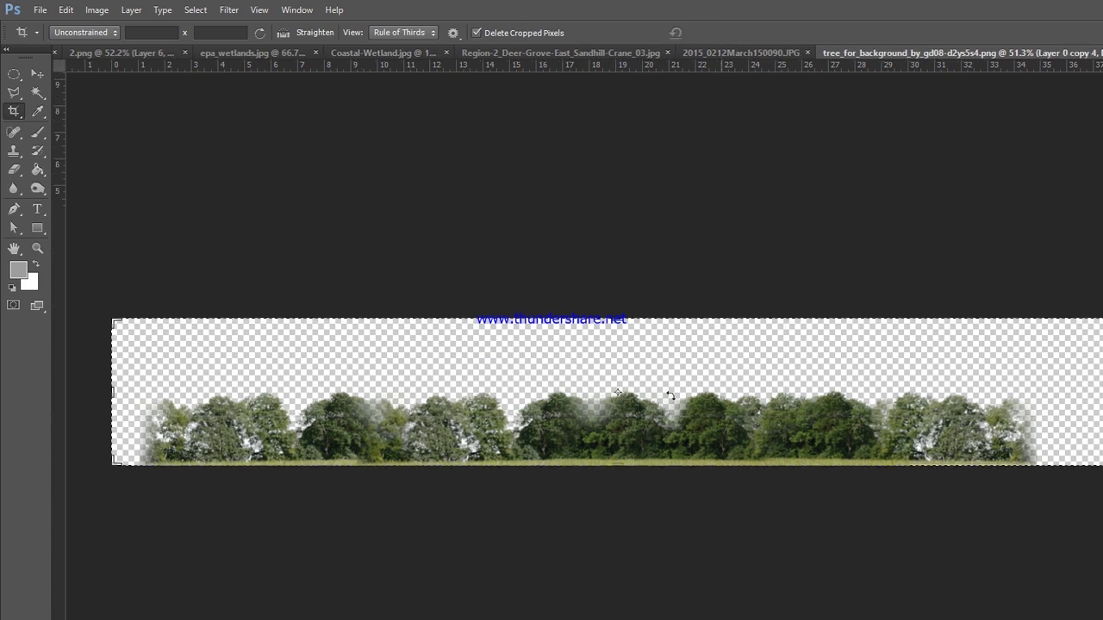
{"action": "key", "text": "ctrl+t"}
{"action": "left_click_drag", "start_coordinate": [1034, 387], "coordinate": [1095, 370]}
{"action": "key", "text": "Return"}
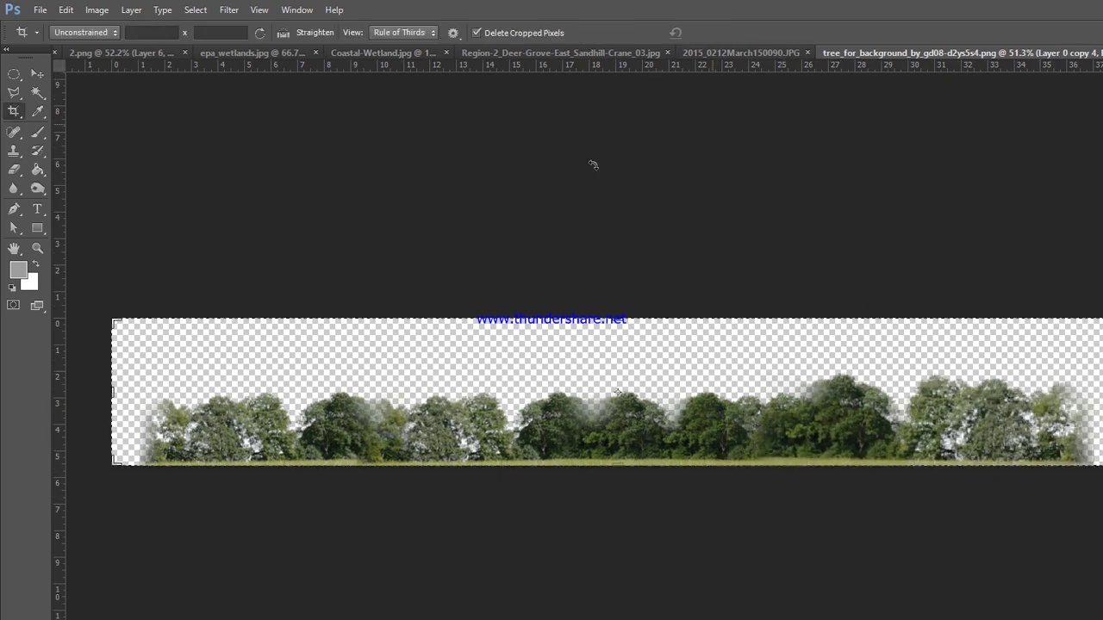
{"action": "key", "text": "ctrl+minus"}
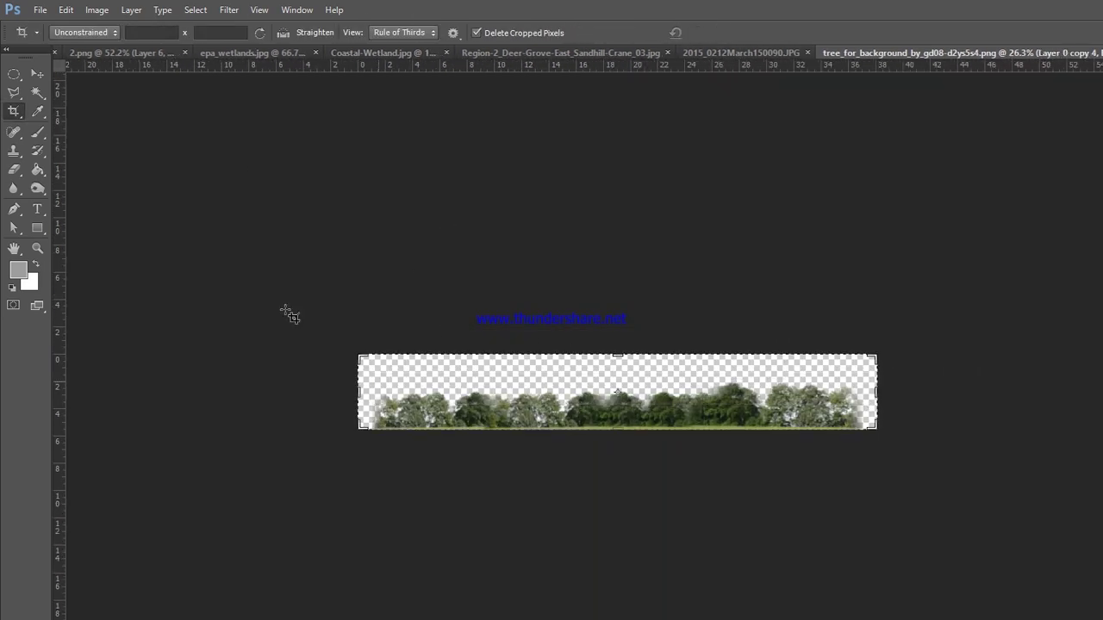
{"action": "key", "text": "ctrl+plus"}
Step: Add another tree copy scaled to about 111%, slide it left, and shrink it to about 87%
{"action": "key", "text": "v"}
{"action": "key", "text": "ctrl+plus"}
{"action": "left_click_drag", "start_coordinate": [680, 365], "coordinate": [517, 392]}
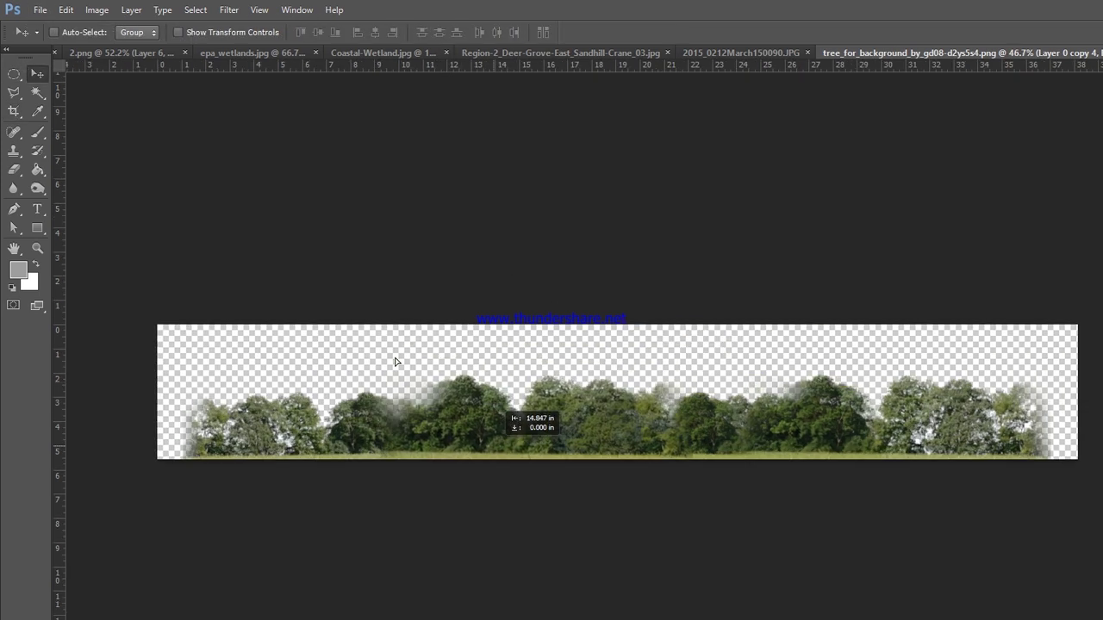
{"action": "key", "text": "ctrl+t"}
{"action": "left_click_drag", "start_coordinate": [695, 369], "coordinate": [732, 357]}
{"action": "key", "text": "Return"}
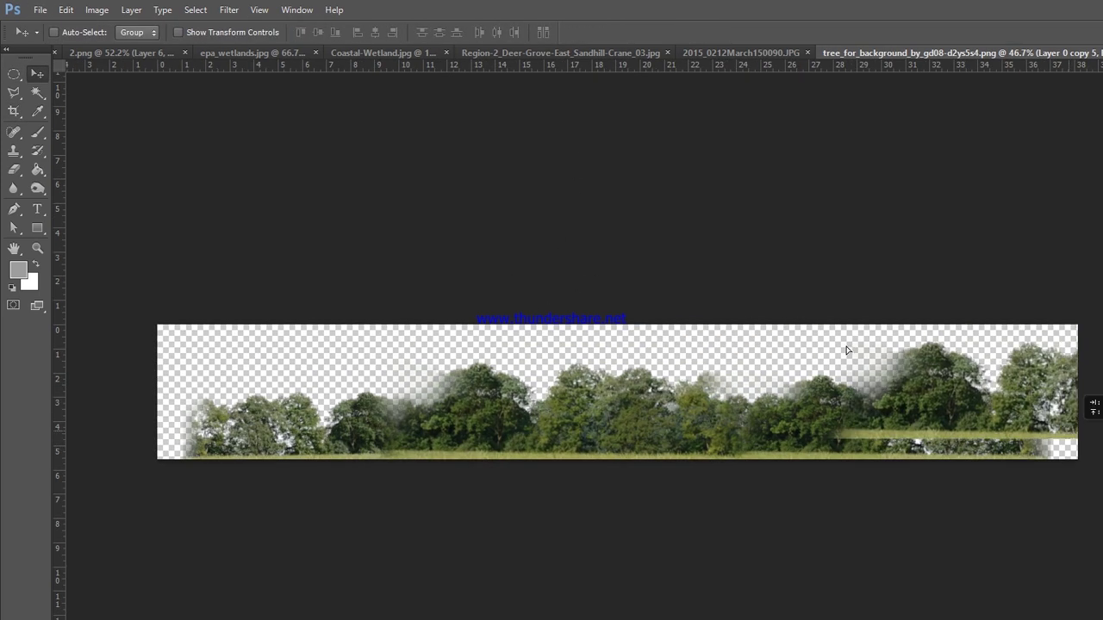
{"action": "mouse_move", "coordinate": [848, 348]}
{"action": "left_mouse_down"}
{"action": "mouse_move", "coordinate": [310, 338]}
{"action": "mouse_move", "coordinate": [313, 347]}
{"action": "left_mouse_up"}
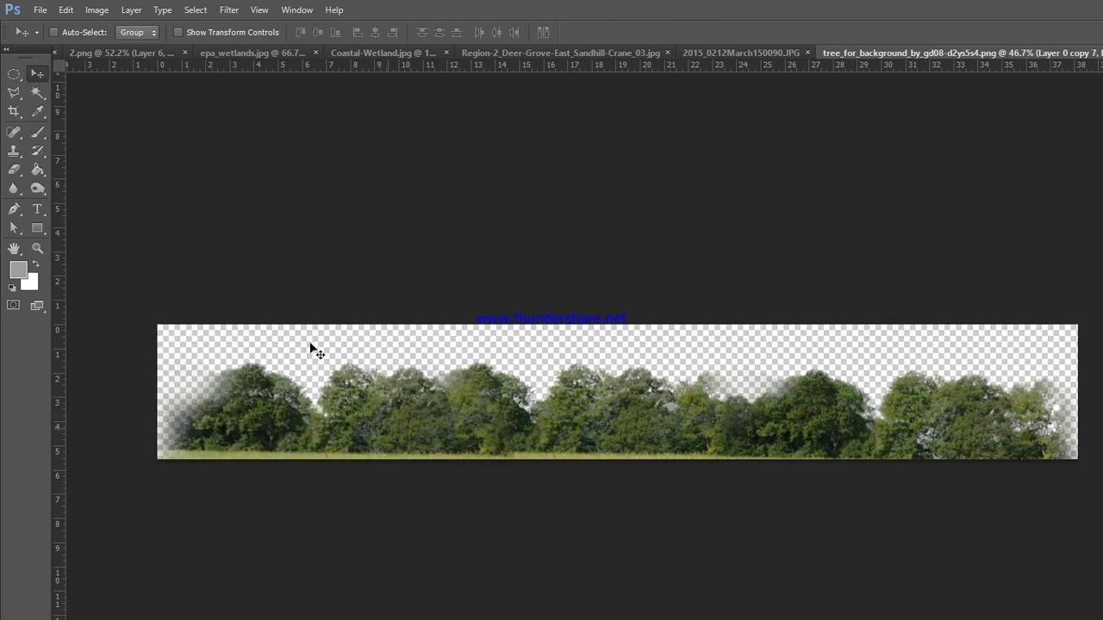
{"action": "key", "text": "ctrl+t"}
{"action": "left_click_drag", "start_coordinate": [130, 357], "coordinate": [142, 302]}
{"action": "left_click", "coordinate": [721, 32]}
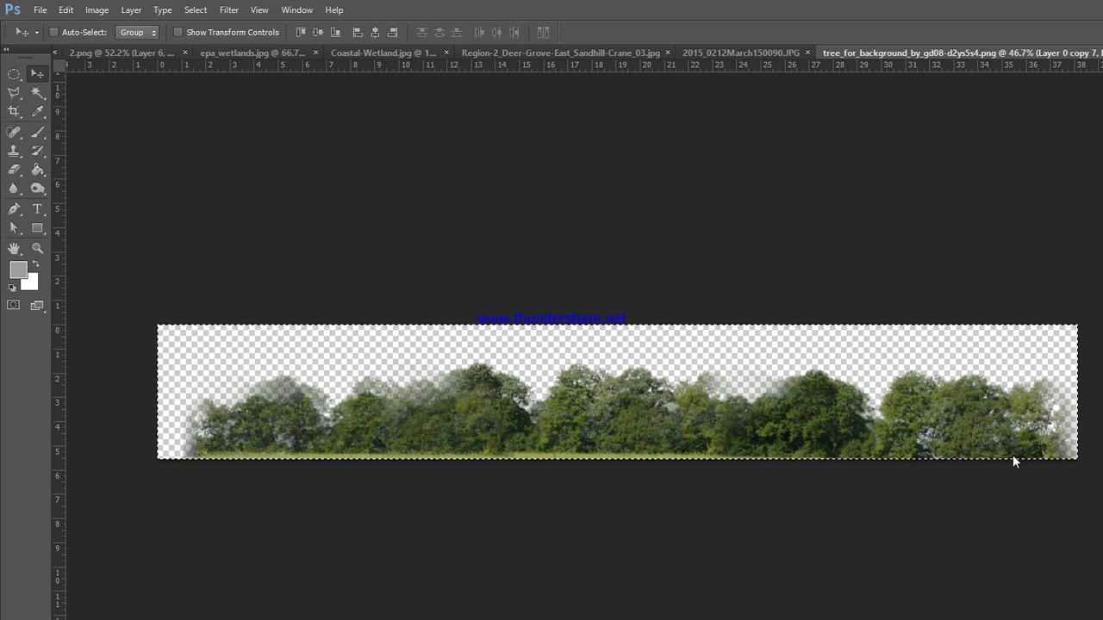
Step: Paste the tree line into 2.png, scale it to about two-thirds, and set it behind the huts
{"action": "left_click", "coordinate": [226, 52]}
{"action": "left_click", "coordinate": [84, 52]}
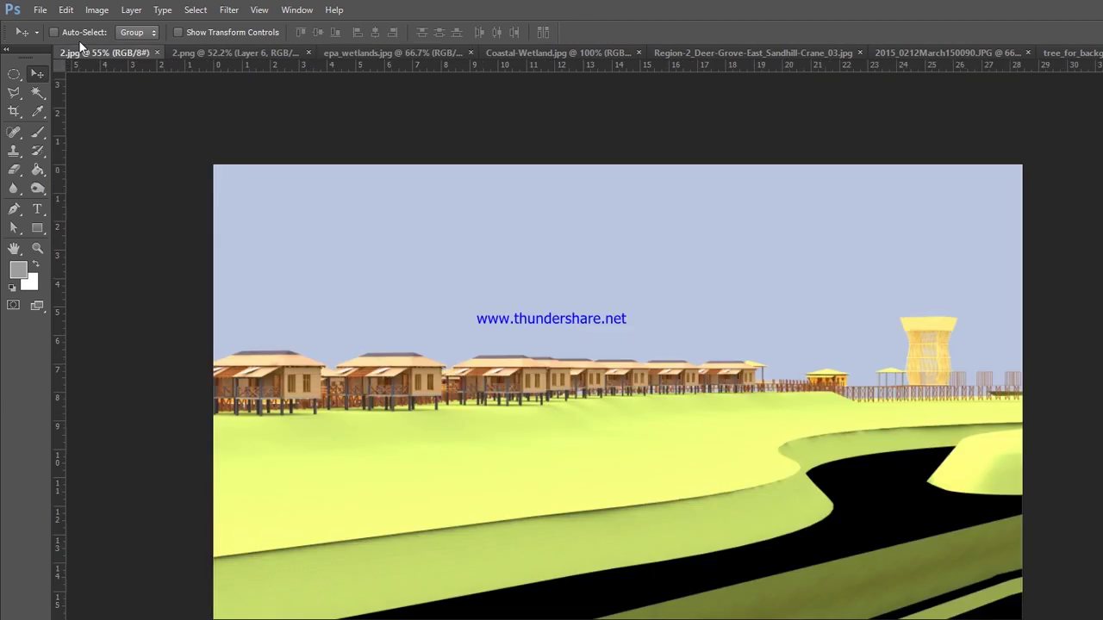
{"action": "left_click", "coordinate": [165, 50]}
{"action": "key", "text": "ctrl+v"}
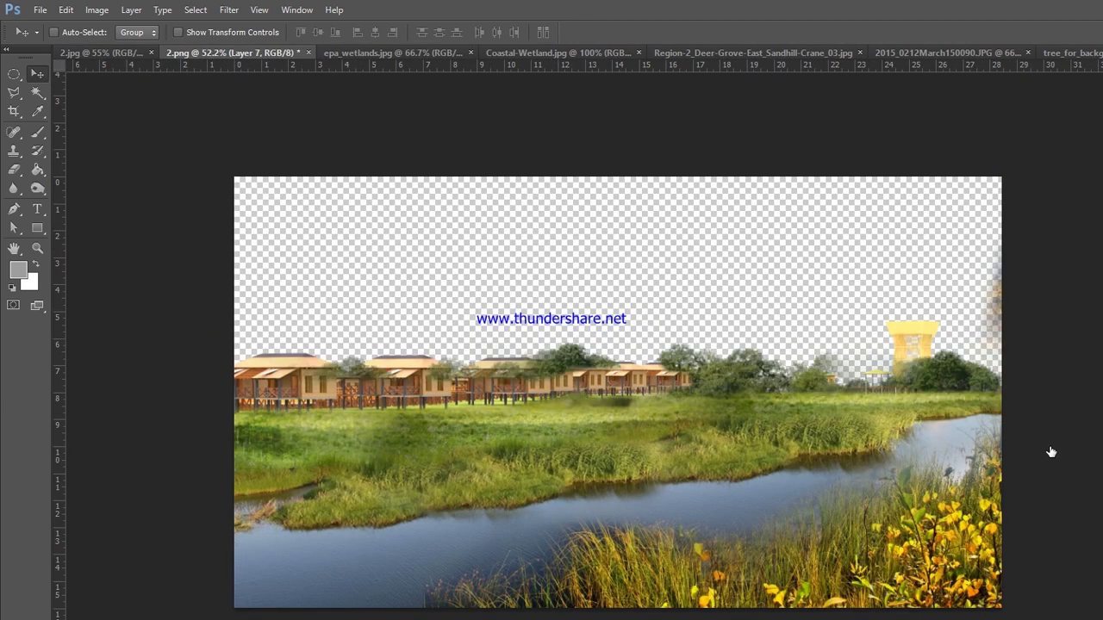
{"action": "left_click_drag", "start_coordinate": [1060, 488], "coordinate": [635, 376]}
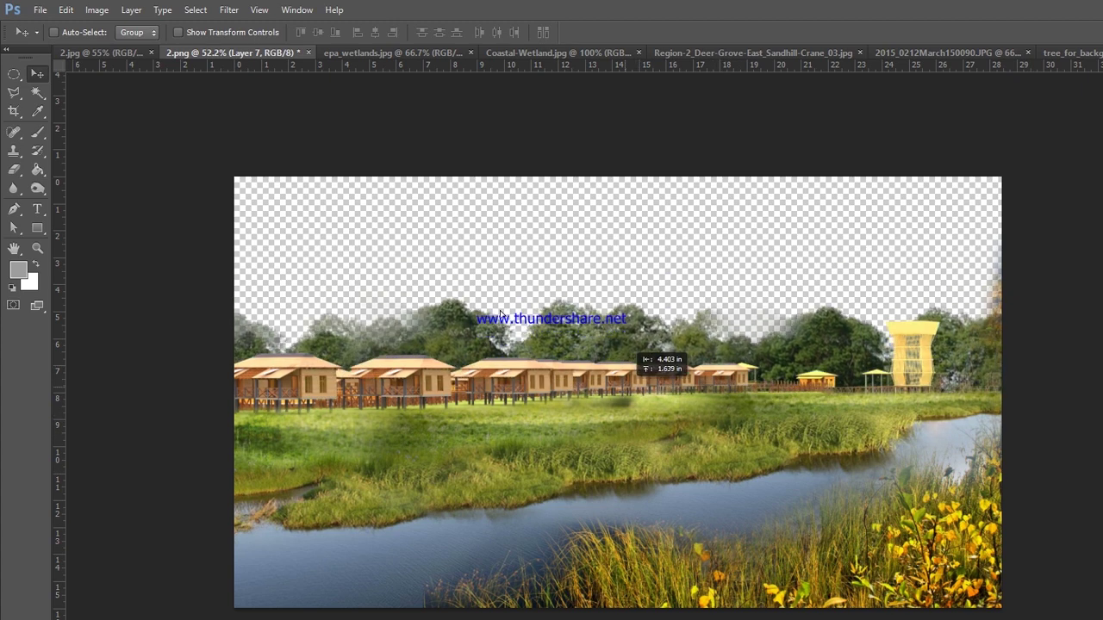
{"action": "key", "text": "ctrl+t"}
{"action": "mouse_move", "coordinate": [846, 250]}
{"action": "left_mouse_down"}
{"action": "mouse_move", "coordinate": [722, 241]}
{"action": "mouse_move", "coordinate": [525, 282]}
{"action": "left_mouse_up"}
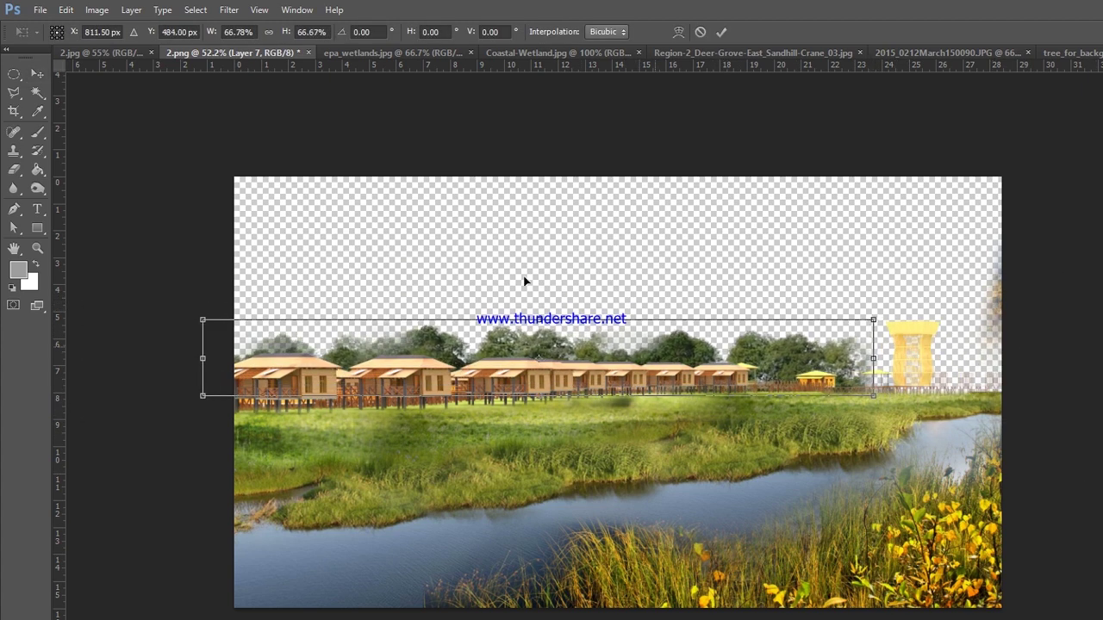
{"action": "left_click", "coordinate": [721, 32]}
{"action": "mouse_move", "coordinate": [817, 320]}
{"action": "left_mouse_down"}
{"action": "mouse_move", "coordinate": [575, 313]}
{"action": "mouse_move", "coordinate": [463, 327]}
{"action": "mouse_move", "coordinate": [298, 406]}
{"action": "left_mouse_up"}
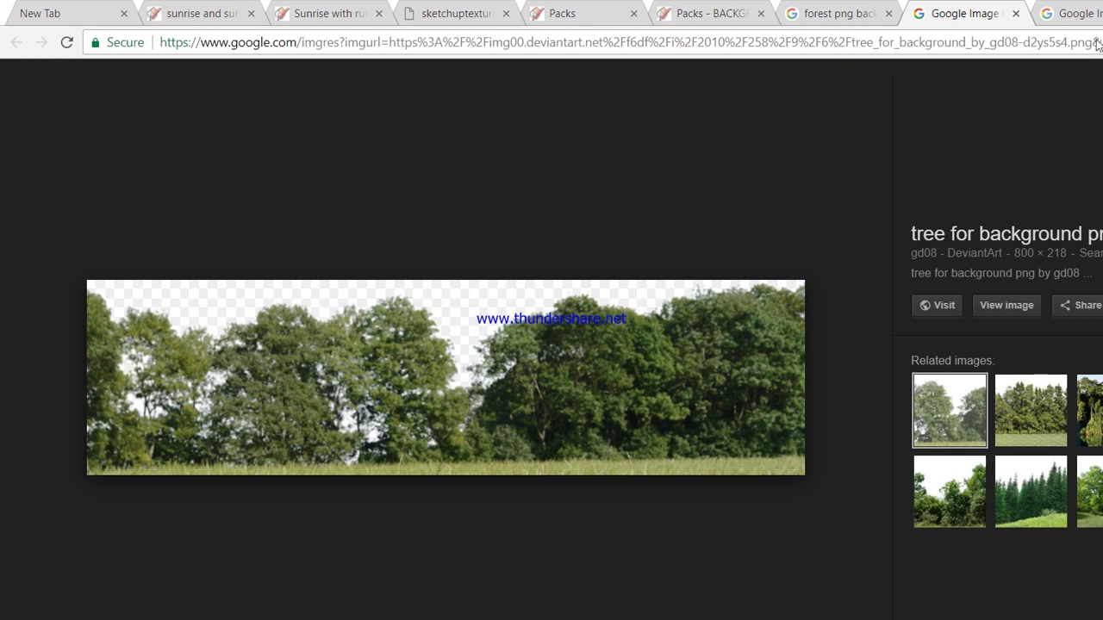
Step: Copy the downloaded sunrise background zip from Chrome's downloads into the Nirjhar folder
{"action": "key", "text": "ctrl+j"}
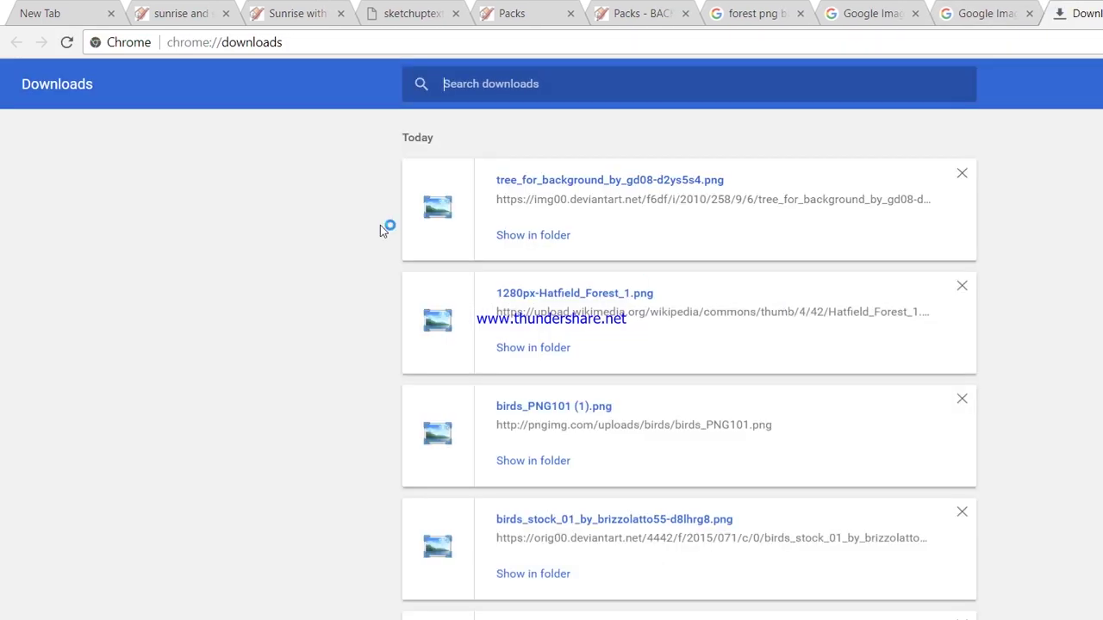
{"action": "scroll", "coordinate": [217, 260], "scroll_direction": "down", "scroll_amount": 3}
{"action": "scroll", "coordinate": [347, 298], "scroll_direction": "down", "scroll_amount": 4}
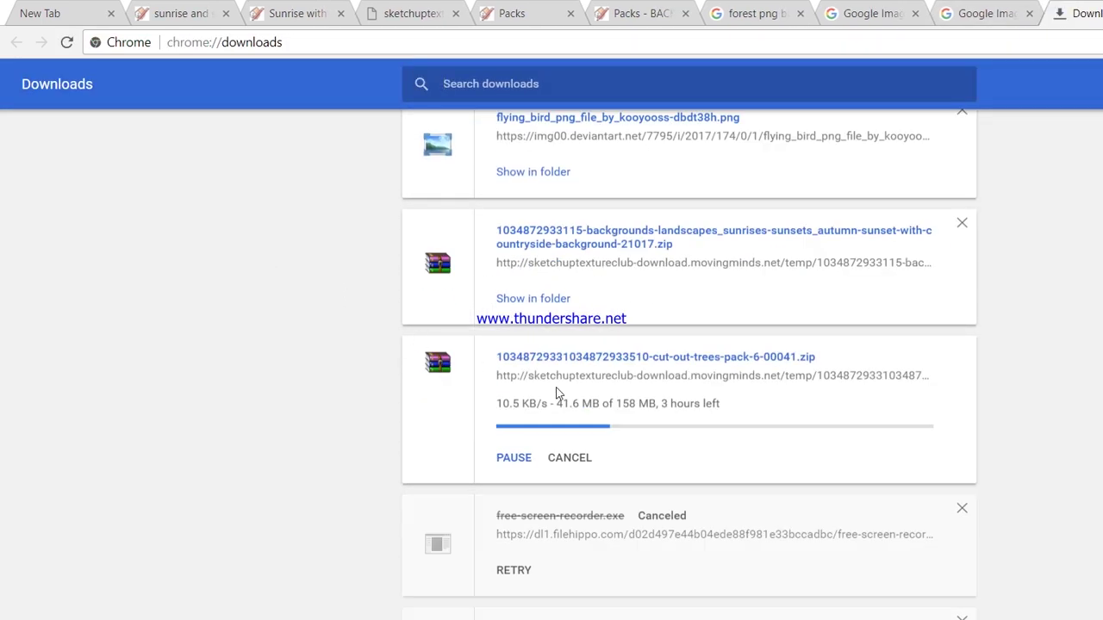
{"action": "left_click", "coordinate": [533, 298]}
{"action": "right_click", "coordinate": [229, 306]}
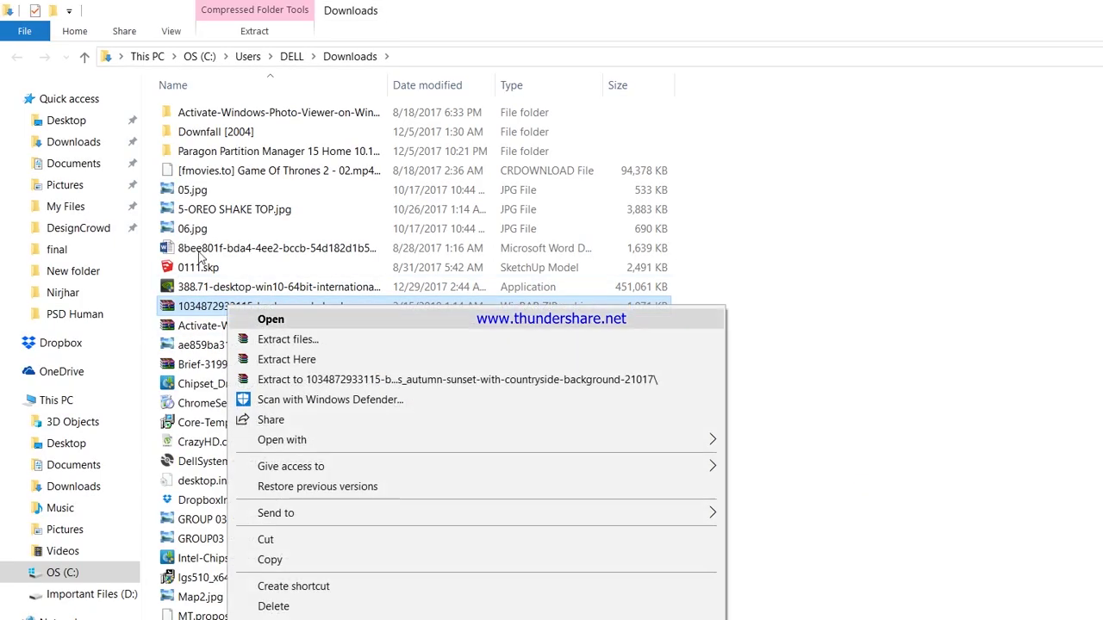
{"action": "left_click", "coordinate": [233, 394]}
{"action": "right_click", "coordinate": [443, 253]}
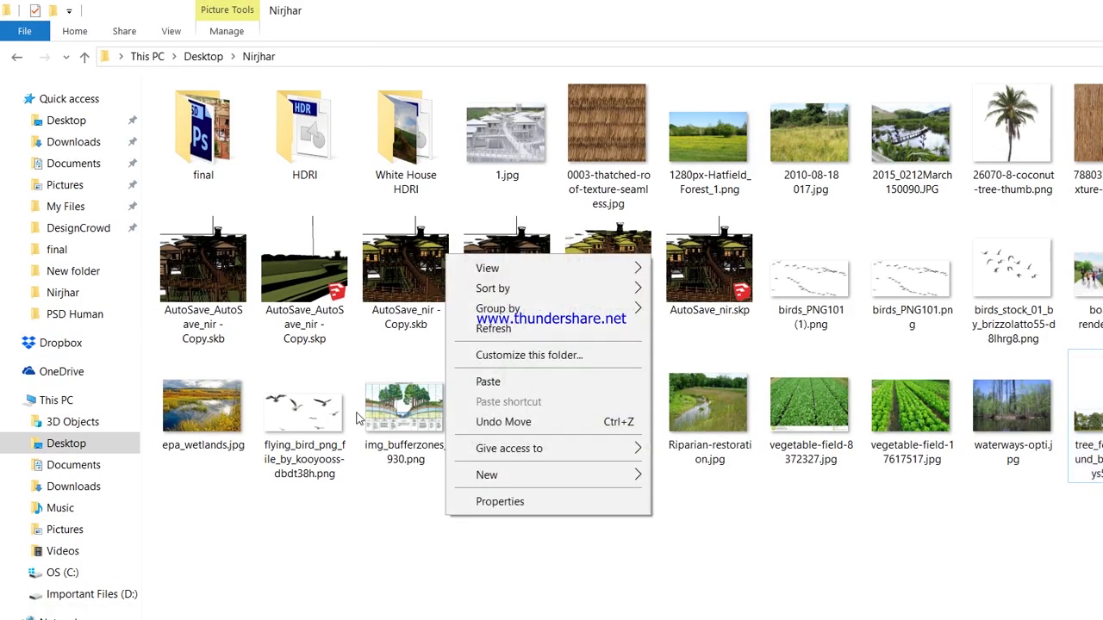
{"action": "left_click", "coordinate": [479, 381]}
Step: Extract the zip here to get '36_sunrise with rural background.jpg'
{"action": "right_click", "coordinate": [881, 35]}
{"action": "left_click", "coordinate": [931, 84]}
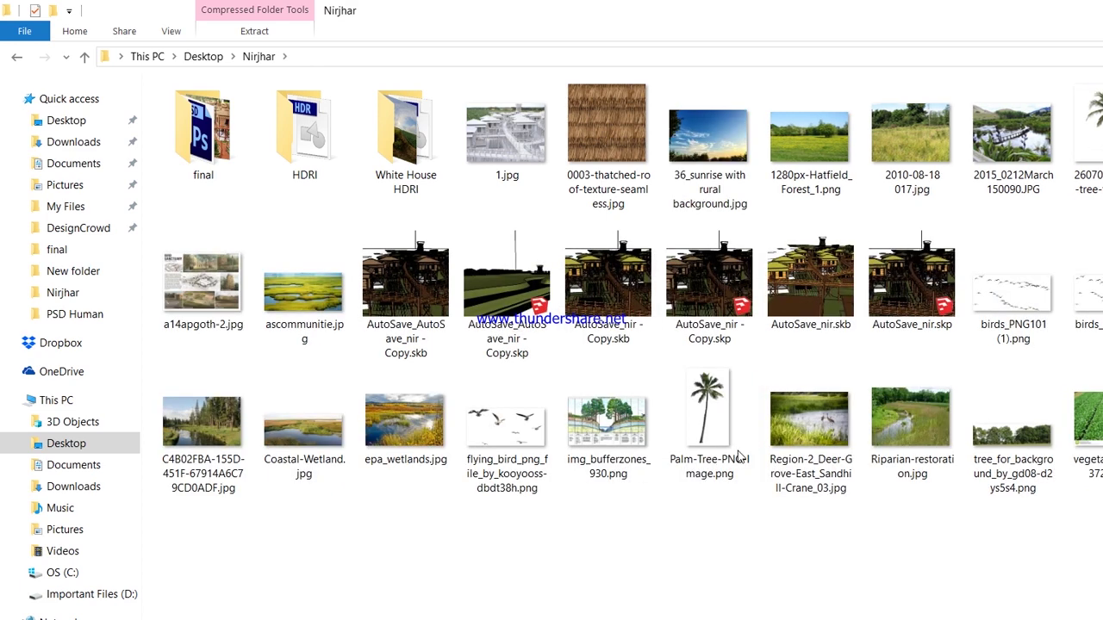
{"action": "right_click", "coordinate": [703, 145]}
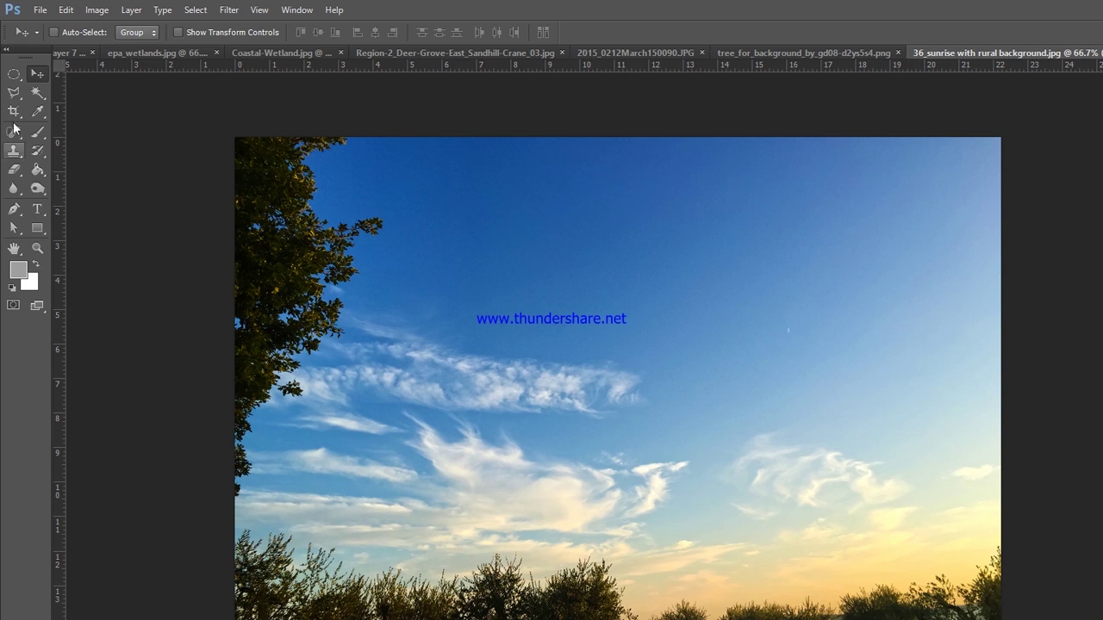
Step: Select the lower sky of the sunrise photo and paste it into the 2.png composite
{"action": "left_click_drag", "start_coordinate": [14, 74], "coordinate": [86, 69]}
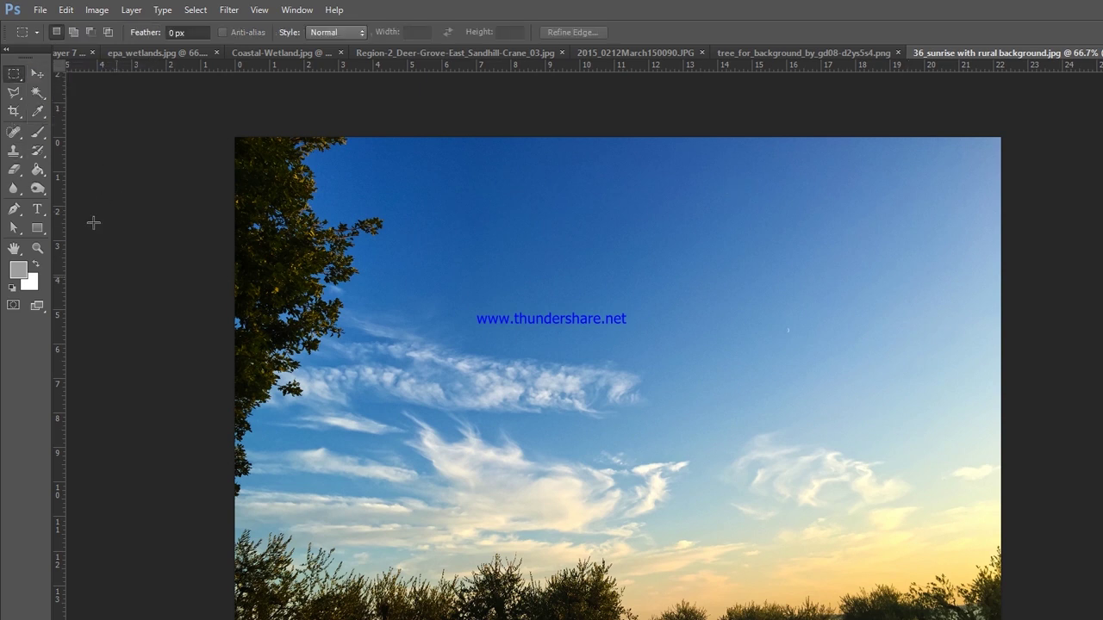
{"action": "left_click_drag", "start_coordinate": [235, 277], "coordinate": [1001, 619]}
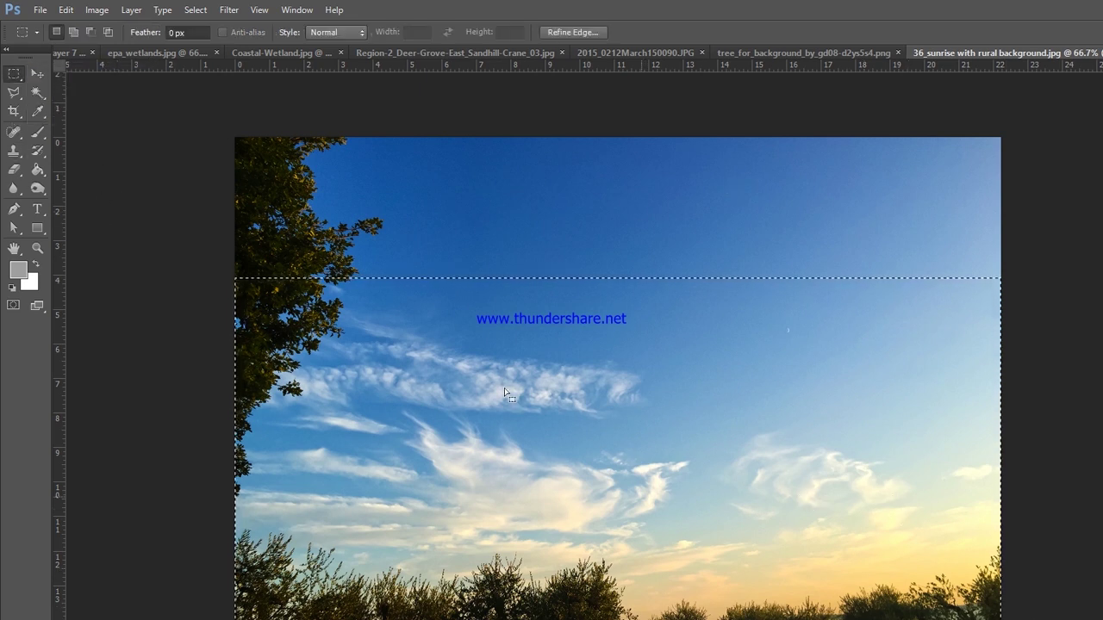
{"action": "left_click", "coordinate": [248, 263]}
{"action": "left_click", "coordinate": [144, 51]}
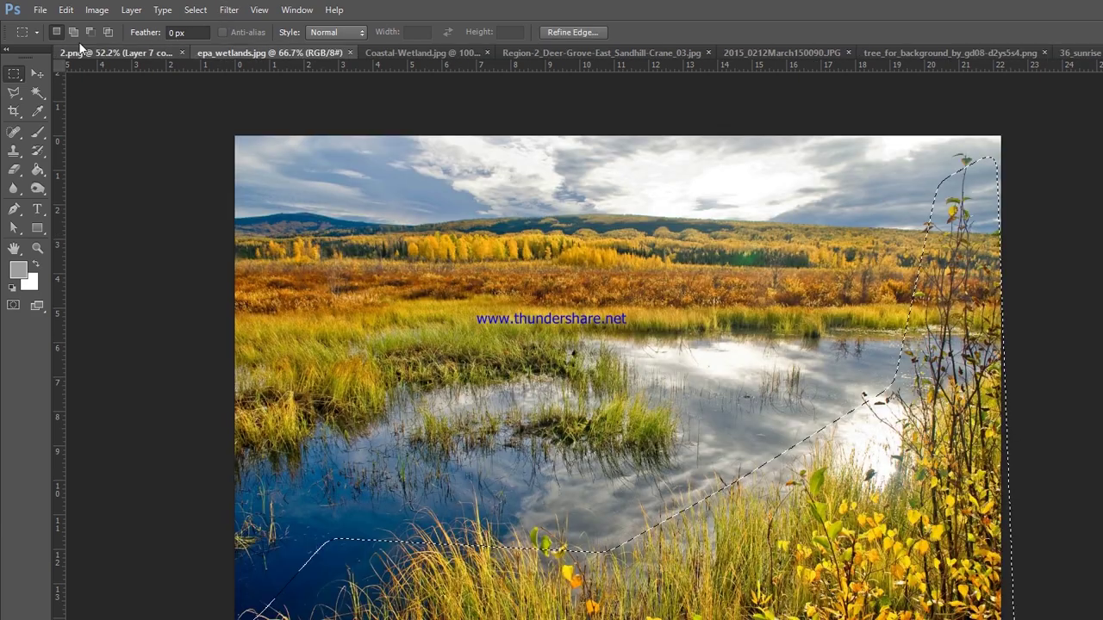
{"action": "left_click", "coordinate": [78, 52]}
{"action": "key", "text": "ctrl+v"}
Step: Stretch and position the sunrise sky over the top, enlarged to about 108%
{"action": "key", "text": "ctrl+t"}
{"action": "left_click_drag", "start_coordinate": [455, 294], "coordinate": [296, 160]}
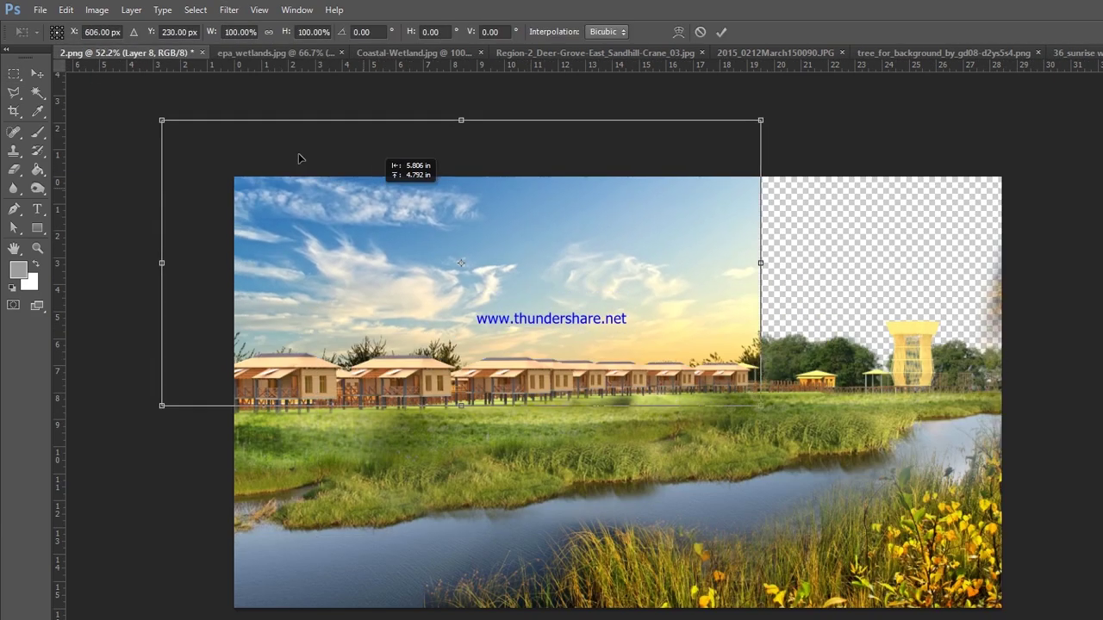
{"action": "left_click_drag", "start_coordinate": [763, 261], "coordinate": [928, 260]}
{"action": "left_click_drag", "start_coordinate": [653, 220], "coordinate": [792, 224]}
{"action": "left_click", "coordinate": [721, 31]}
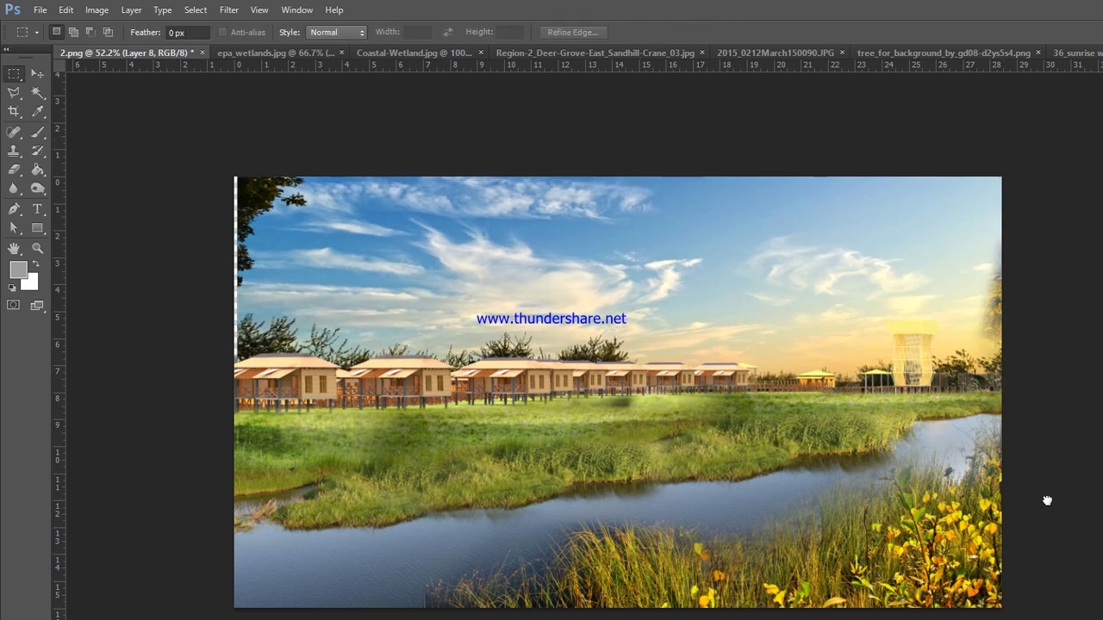
{"action": "left_click", "coordinate": [38, 73]}
{"action": "left_click_drag", "start_coordinate": [336, 194], "coordinate": [334, 212]}
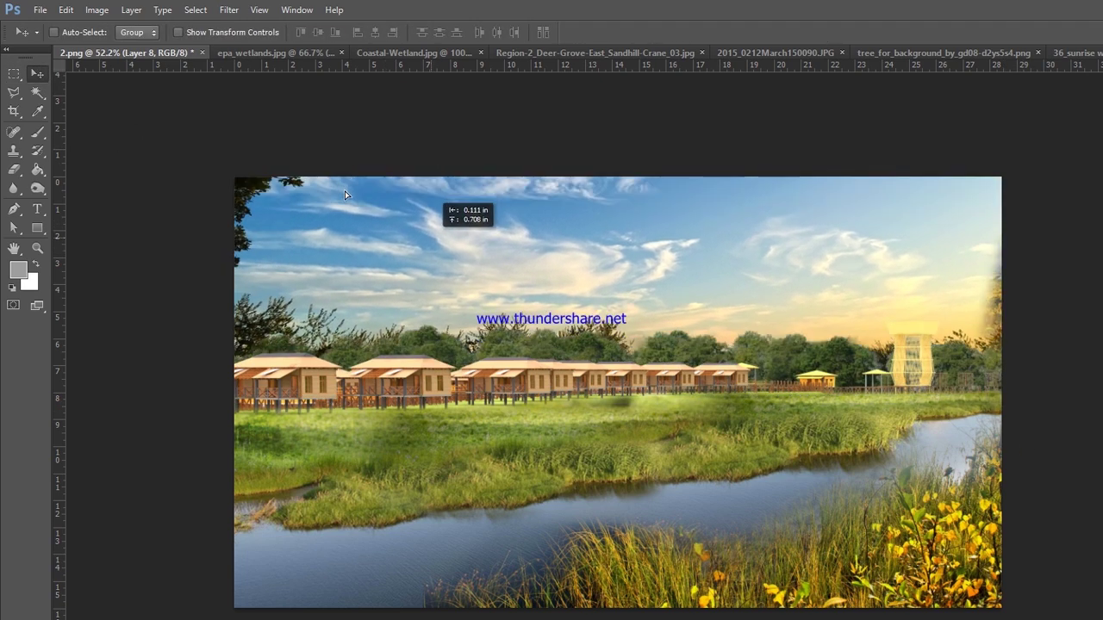
{"action": "key", "text": "ctrl+t"}
{"action": "mouse_move", "coordinate": [797, 97]}
{"action": "left_mouse_down"}
{"action": "mouse_move", "coordinate": [824, 74]}
{"action": "mouse_move", "coordinate": [516, 252]}
{"action": "left_mouse_up"}
{"action": "left_click_drag", "start_coordinate": [981, 385], "coordinate": [1037, 405]}
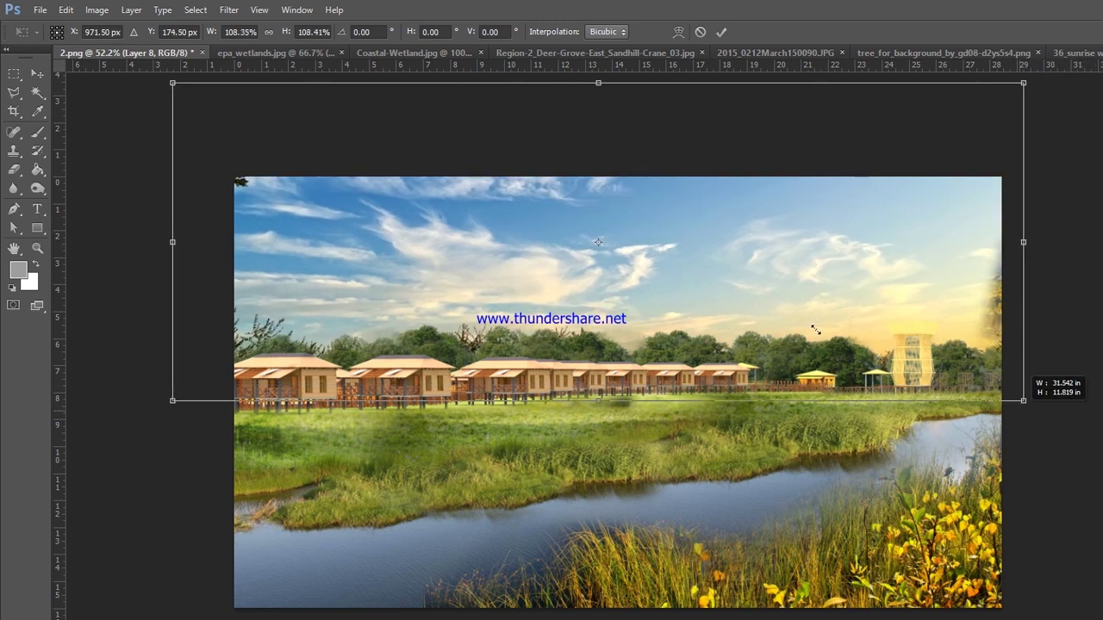
{"action": "key", "text": "Return"}
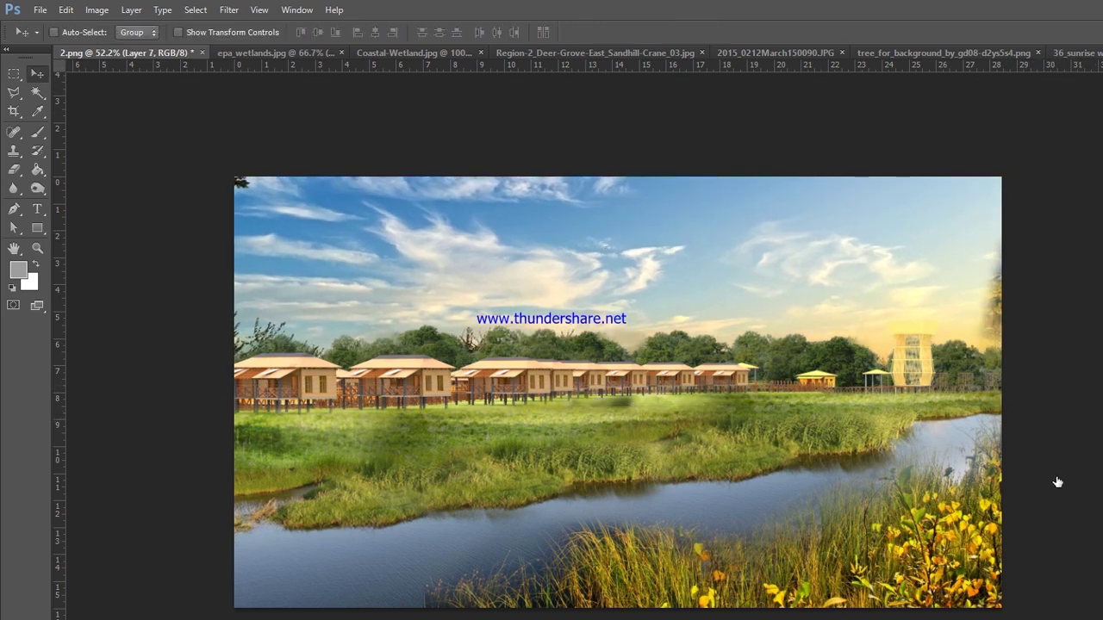
Step: Flip the tree line layer horizontally
{"action": "key", "text": "ctrl+t"}
{"action": "right_click", "coordinate": [700, 353]}
{"action": "left_click", "coordinate": [732, 586]}
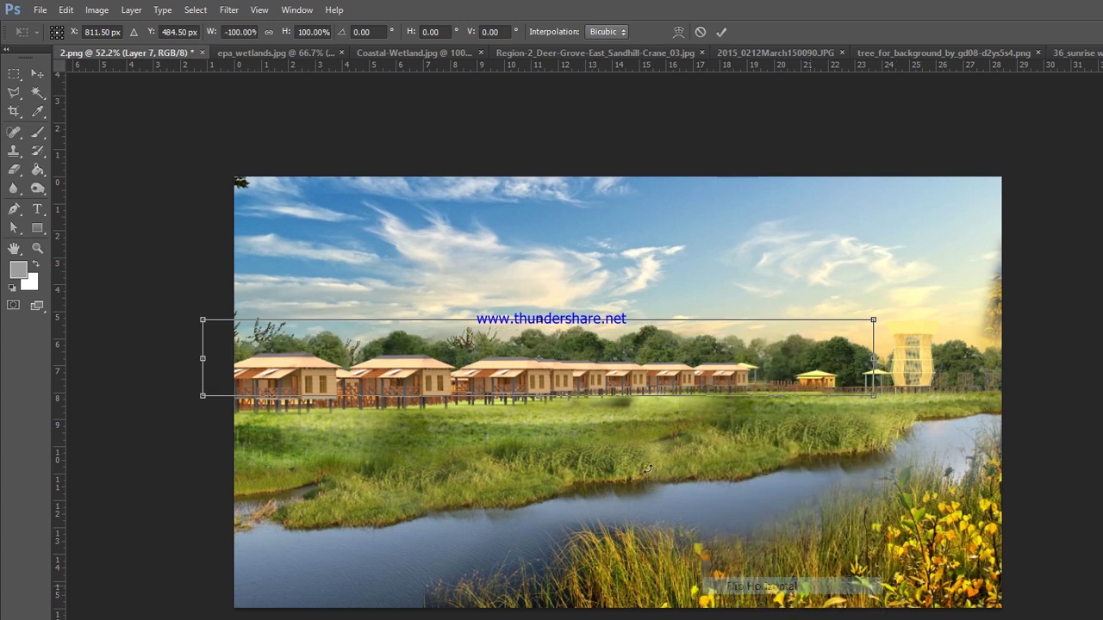
{"action": "key", "text": "Return"}
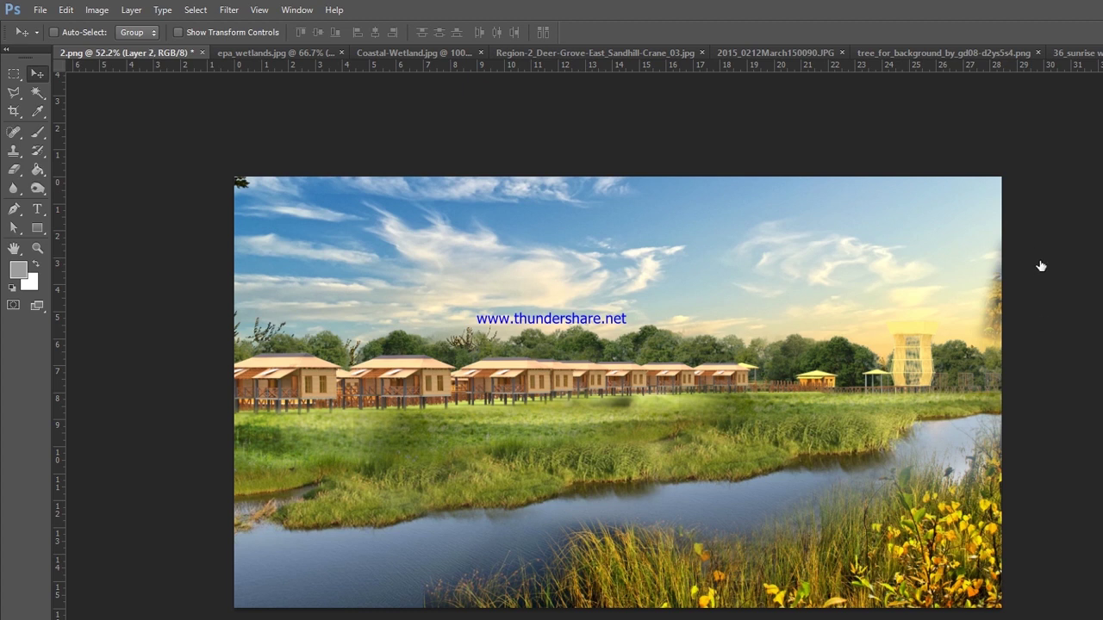
Step: Group the current layer and return to the resort scene document
{"action": "key", "text": "ctrl+g"}
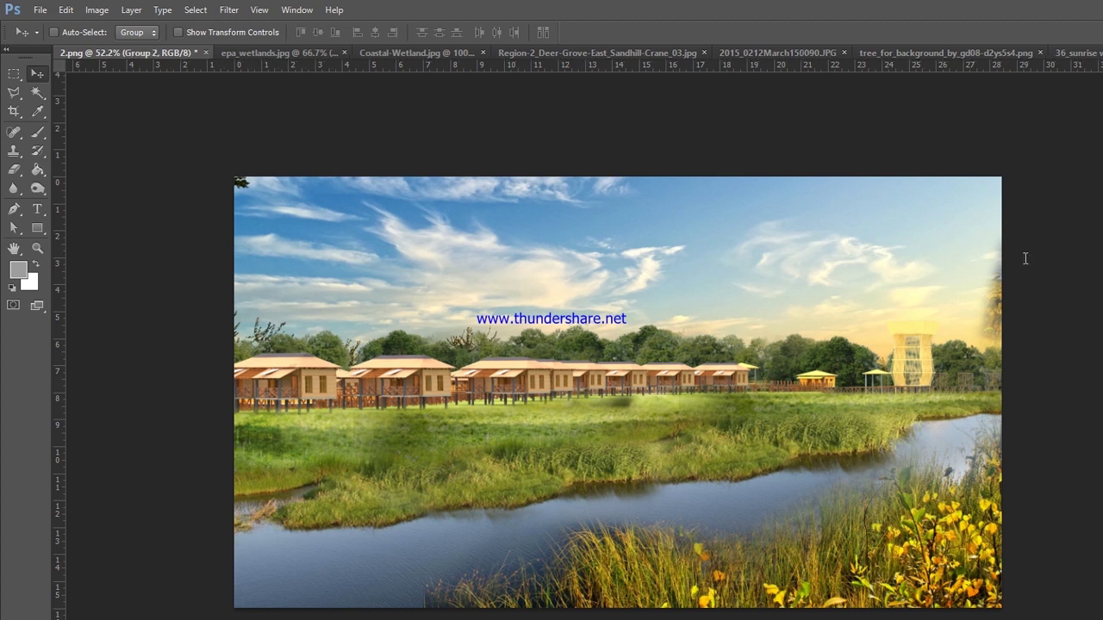
{"action": "key", "text": "alt+bracketright"}
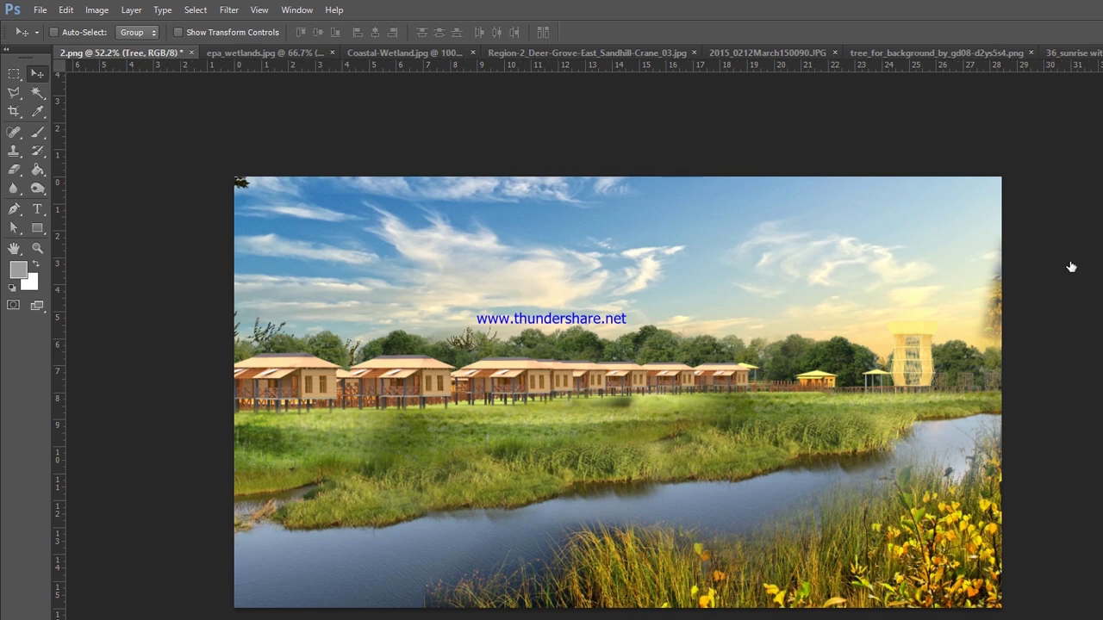
{"action": "left_click", "coordinate": [1053, 7]}
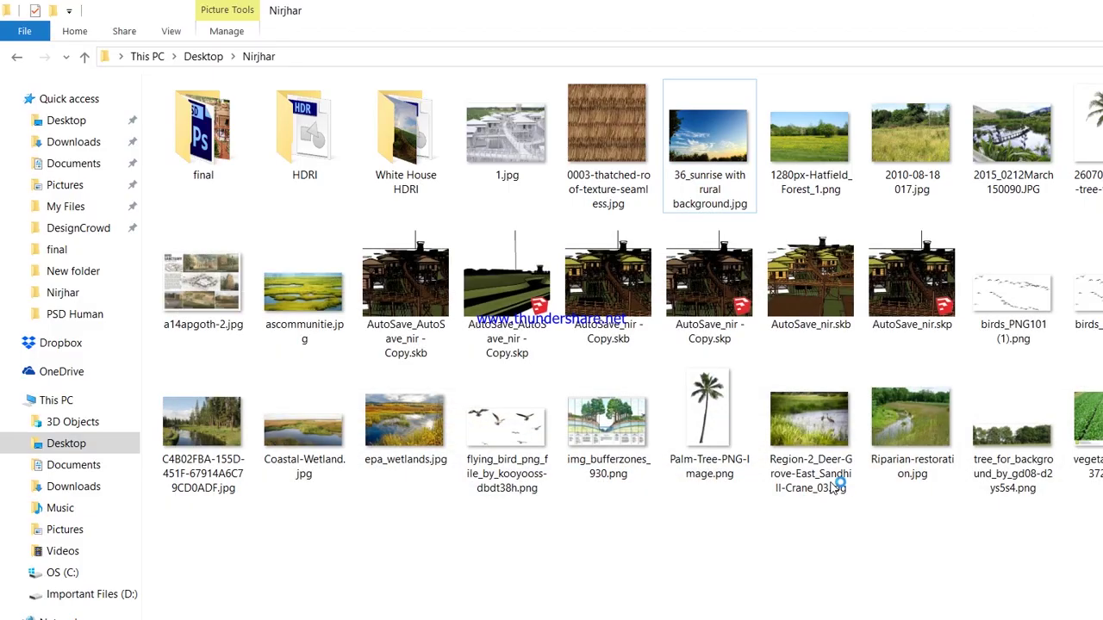
{"action": "key", "text": "alt+Tab"}
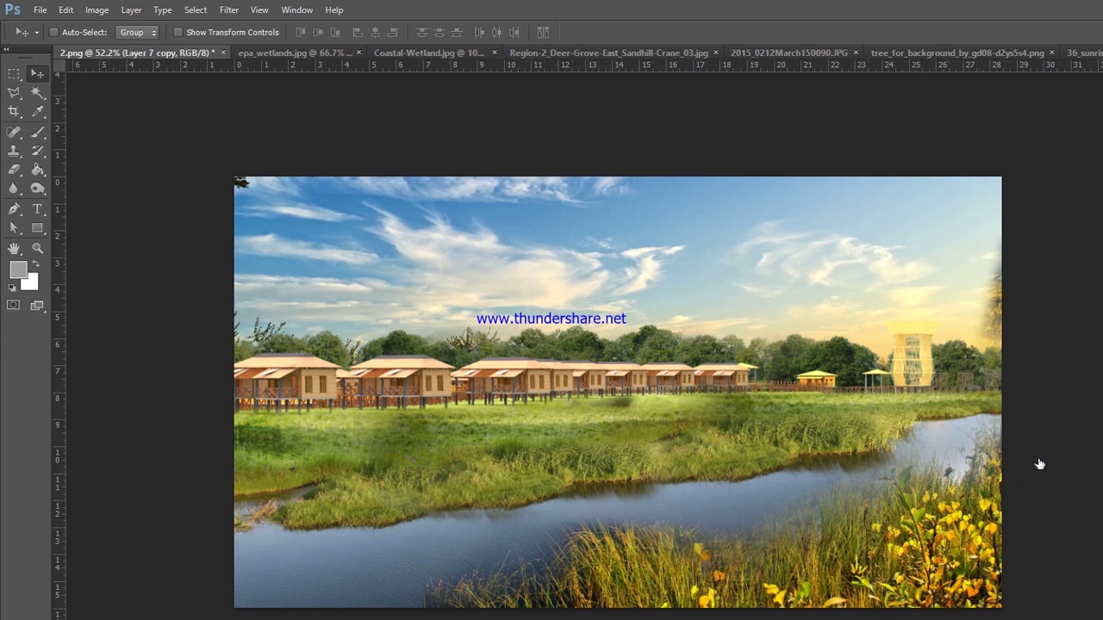
Step: Darken the cottages and tower with an RGB Curves adjustment for richer orange roofs
{"action": "left_click", "coordinate": [96, 9]}
{"action": "left_click", "coordinate": [345, 86]}
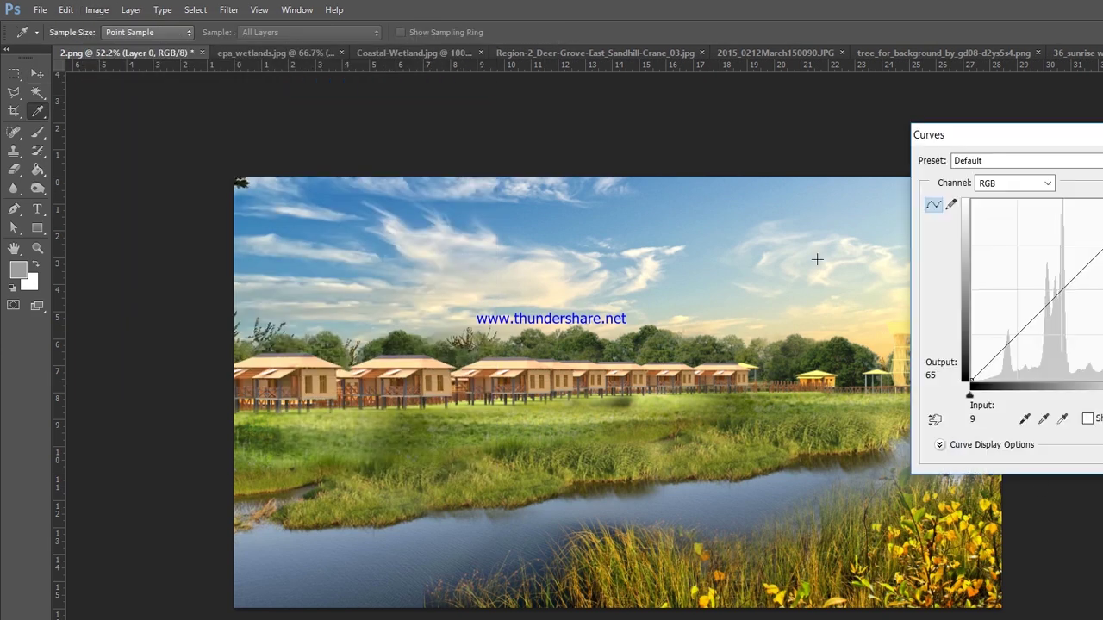
{"action": "mouse_move", "coordinate": [813, 258]}
{"action": "left_mouse_down"}
{"action": "mouse_move", "coordinate": [876, 225]}
{"action": "mouse_move", "coordinate": [885, 231]}
{"action": "left_mouse_up"}
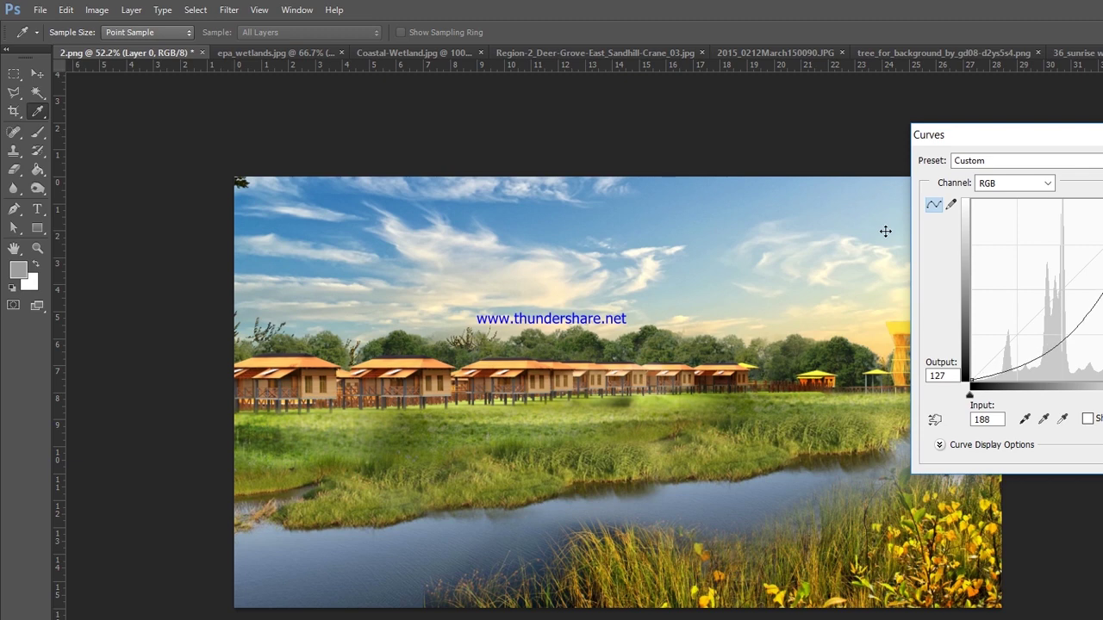
{"action": "key", "text": "Return"}
{"action": "key", "text": "v"}
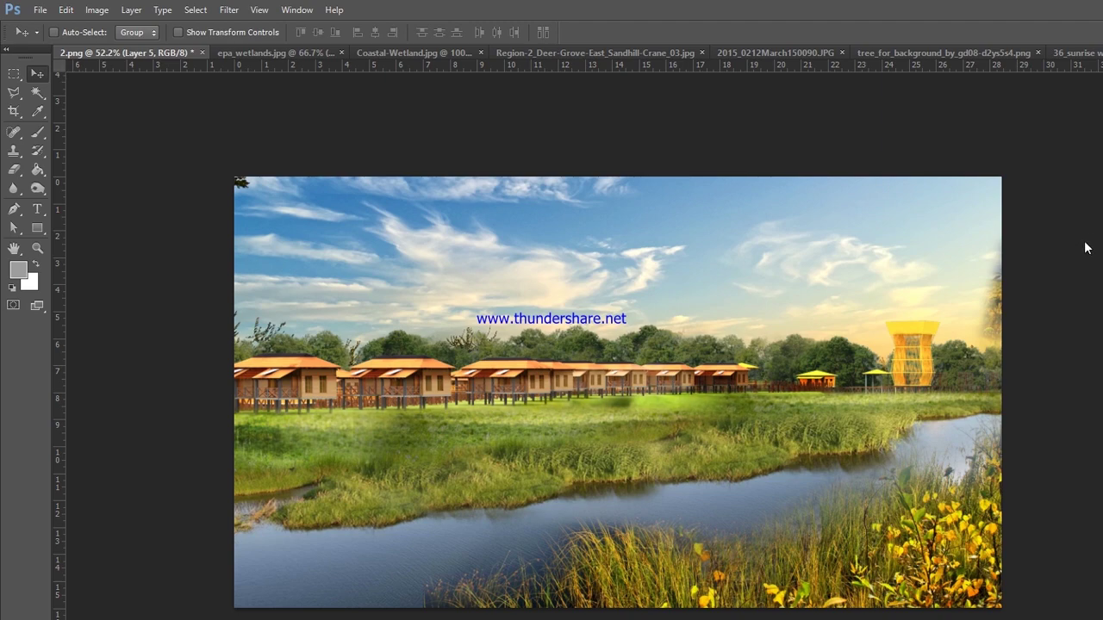
Step: Open Palm-Tree-PNG-Image.png from File Explorer in Adobe Photoshop
{"action": "key", "text": "m"}
{"action": "scroll", "coordinate": [424, 318], "scroll_direction": "down", "scroll_amount": 2}
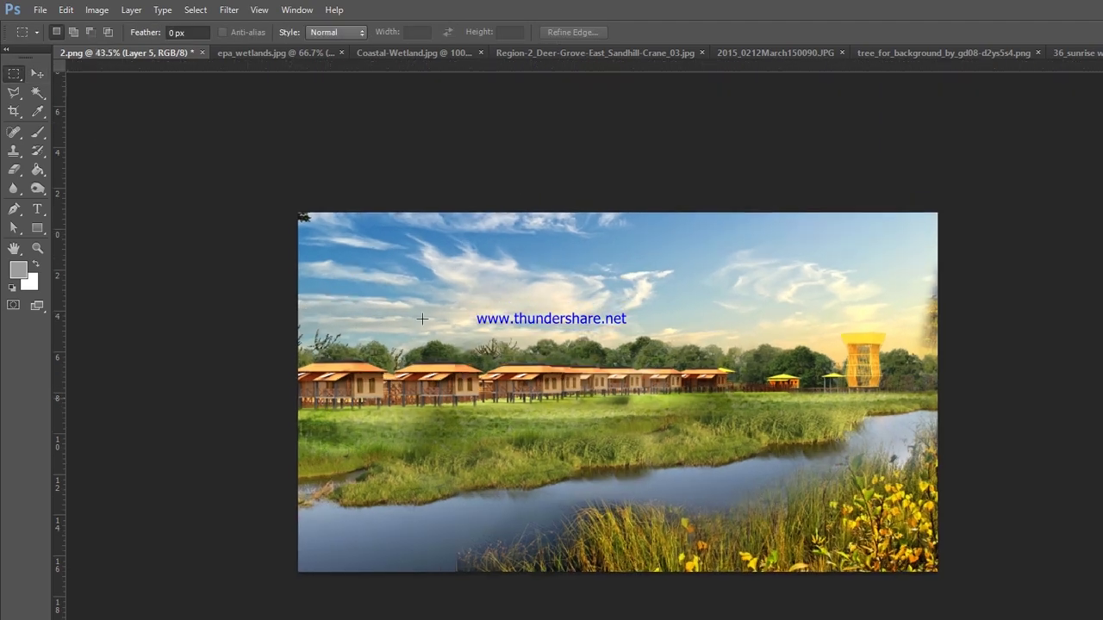
{"action": "scroll", "coordinate": [423, 318], "scroll_direction": "up", "scroll_amount": 4}
{"action": "scroll", "coordinate": [411, 321], "scroll_direction": "down", "scroll_amount": 1}
{"action": "scroll", "coordinate": [411, 321], "scroll_direction": "down", "scroll_amount": 2}
{"action": "scroll", "coordinate": [438, 311], "scroll_direction": "down", "scroll_amount": 1}
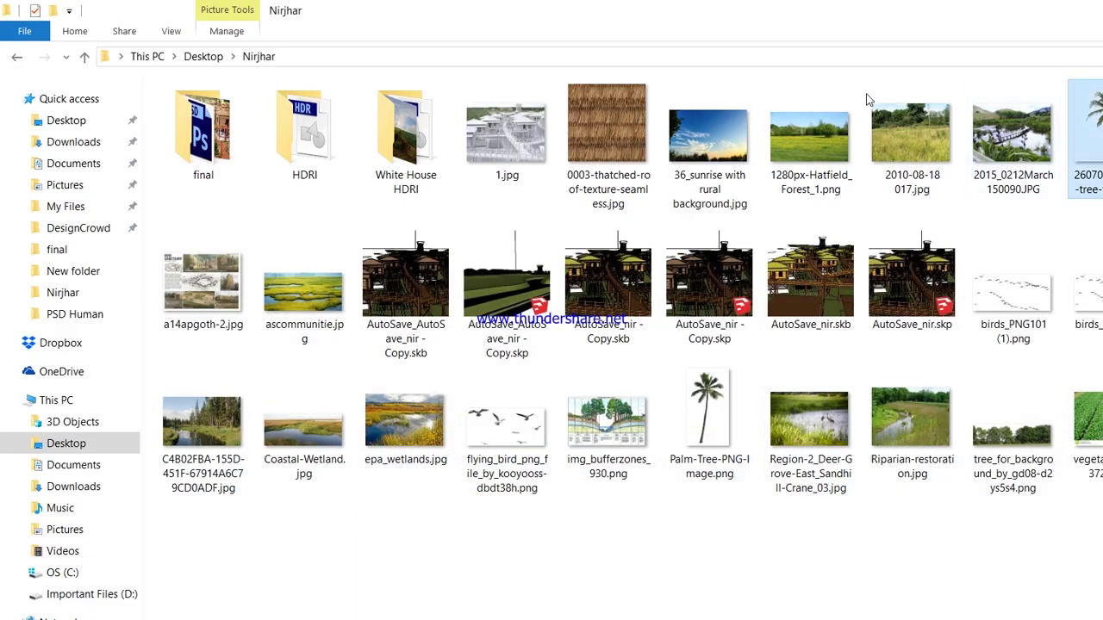
{"action": "right_click", "coordinate": [1082, 120]}
{"action": "left_click", "coordinate": [827, 455]}
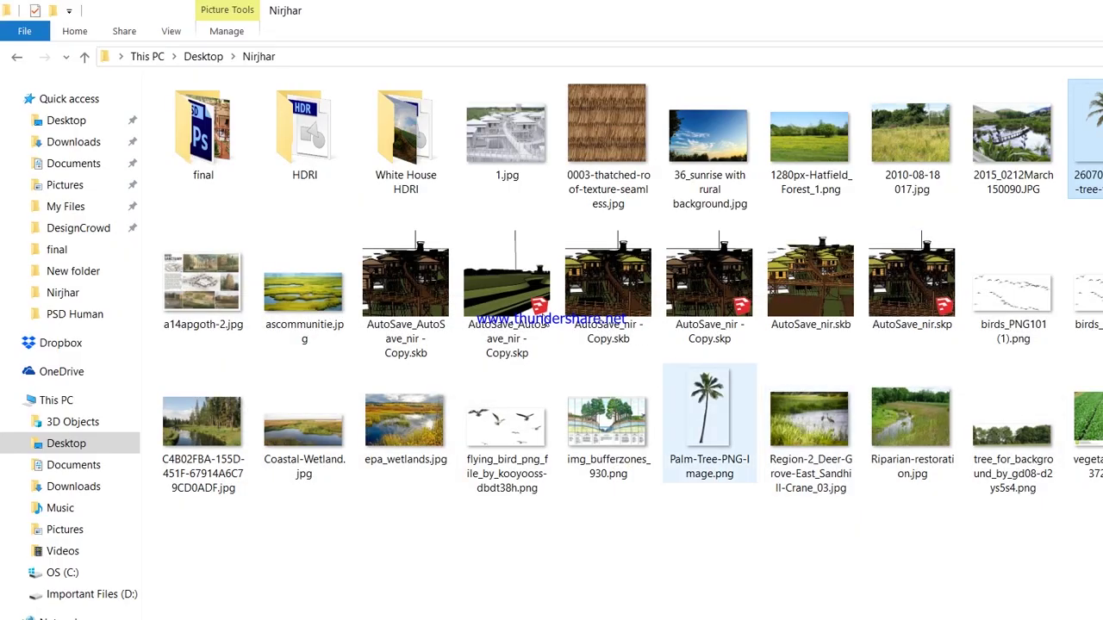
{"action": "right_click", "coordinate": [686, 360]}
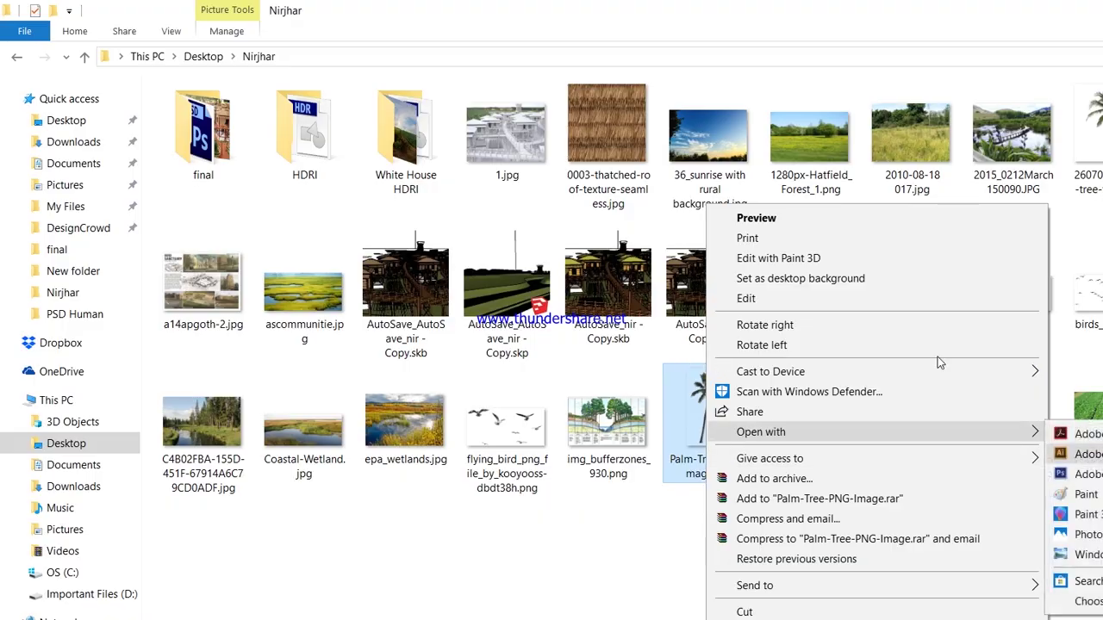
{"action": "left_click", "coordinate": [1068, 448]}
Step: Close the wetland photo and the other unneeded reference documents
{"action": "left_click", "coordinate": [312, 52]}
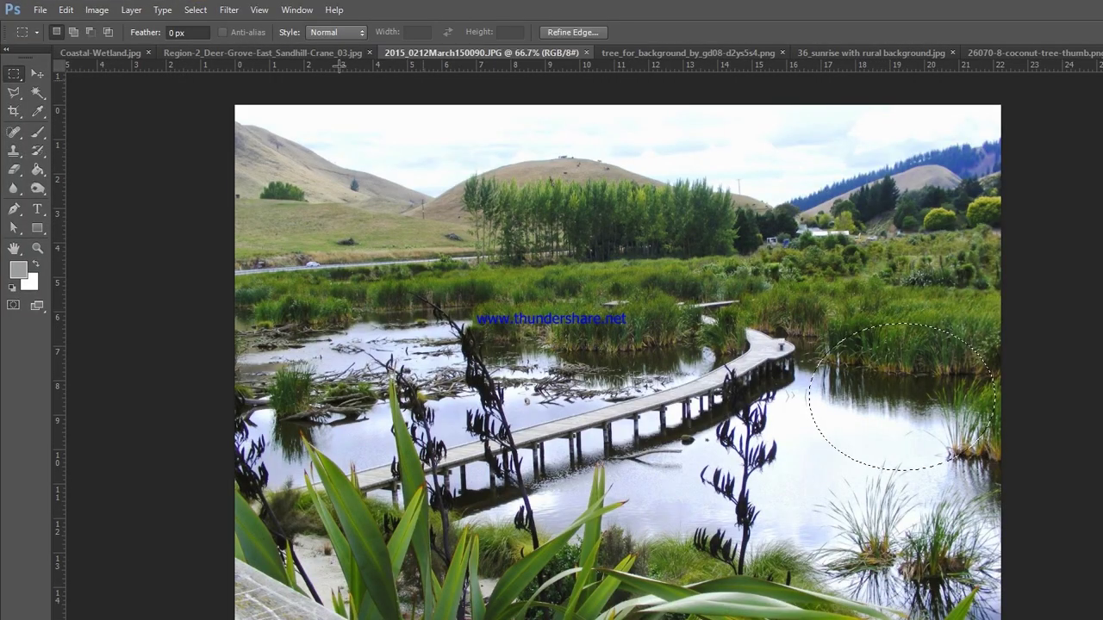
{"action": "key", "text": "ctrl+w"}
{"action": "key", "text": "ctrl+w"}
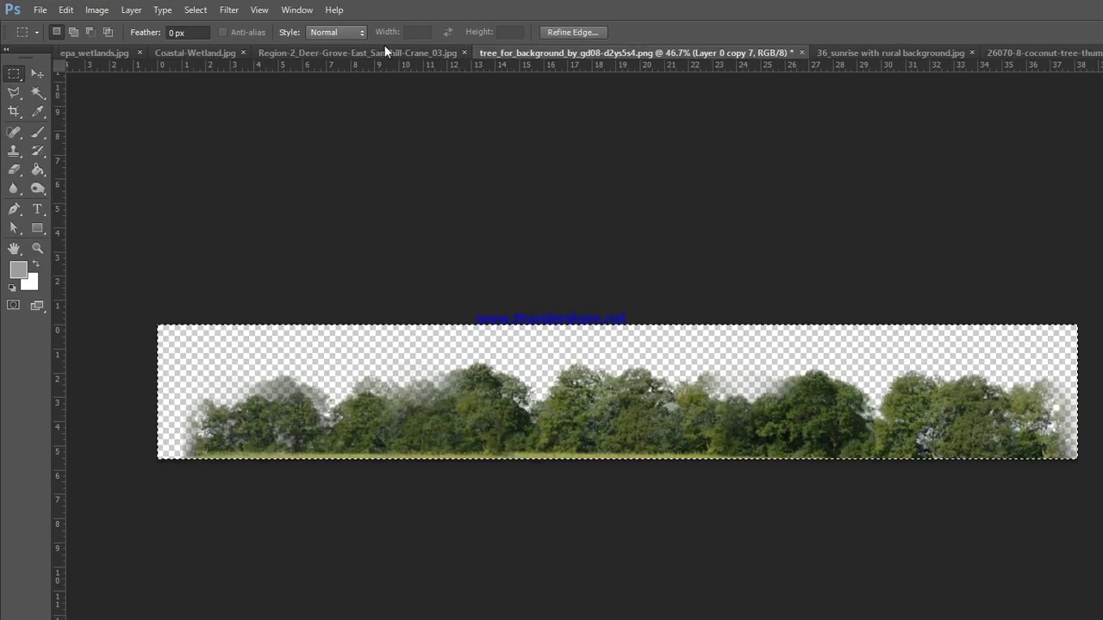
{"action": "key", "text": "ctrl+w"}
Step: Discard the tree document, clear the crane photo's selection and set a soft feather
{"action": "key", "text": "n"}
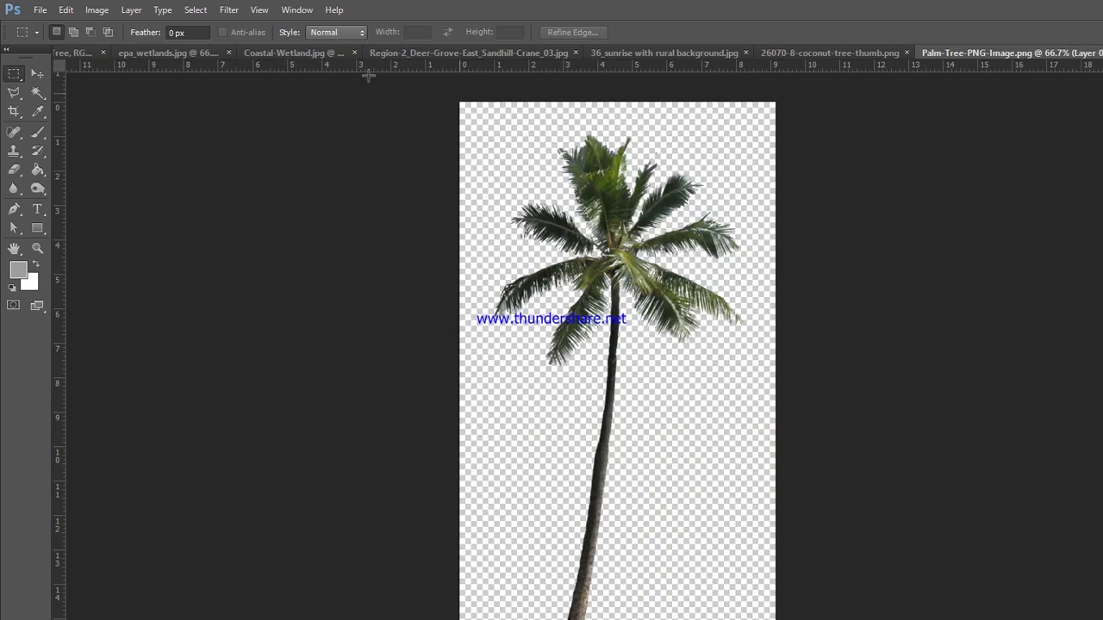
{"action": "left_click", "coordinate": [552, 53]}
{"action": "key", "text": "ctrl+w"}
{"action": "key", "text": "Escape"}
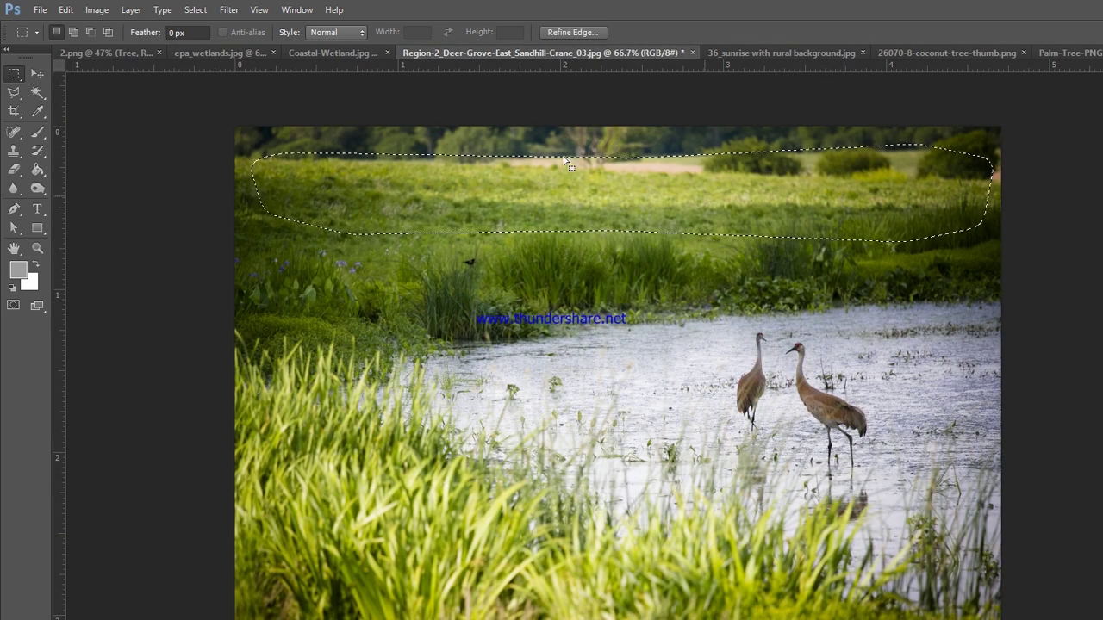
{"action": "key", "text": "ctrl+d"}
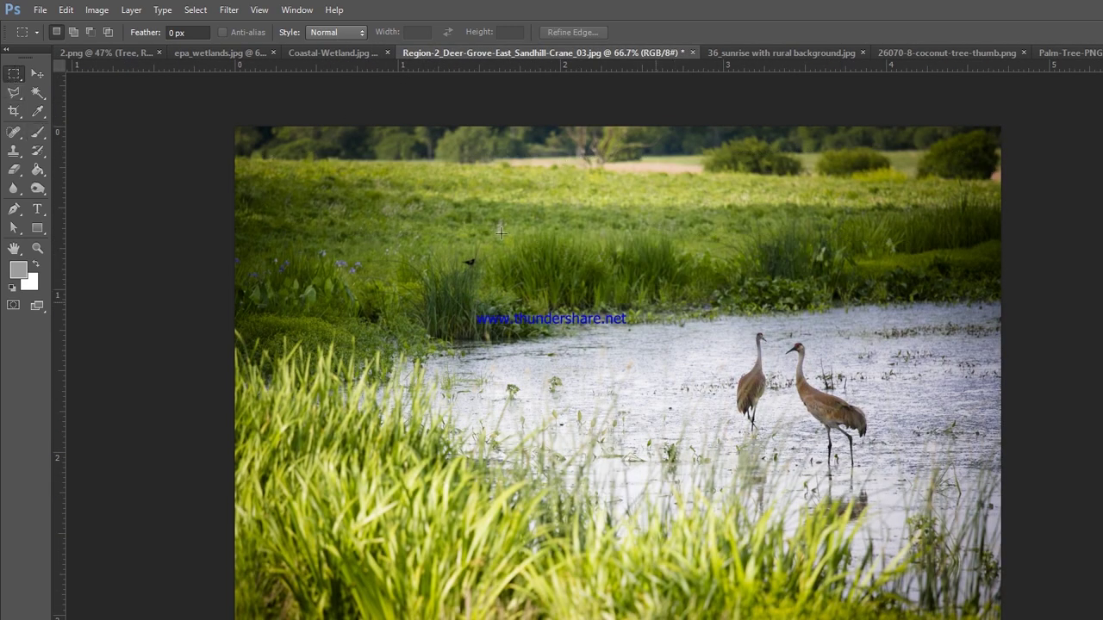
{"action": "key", "text": "Return"}
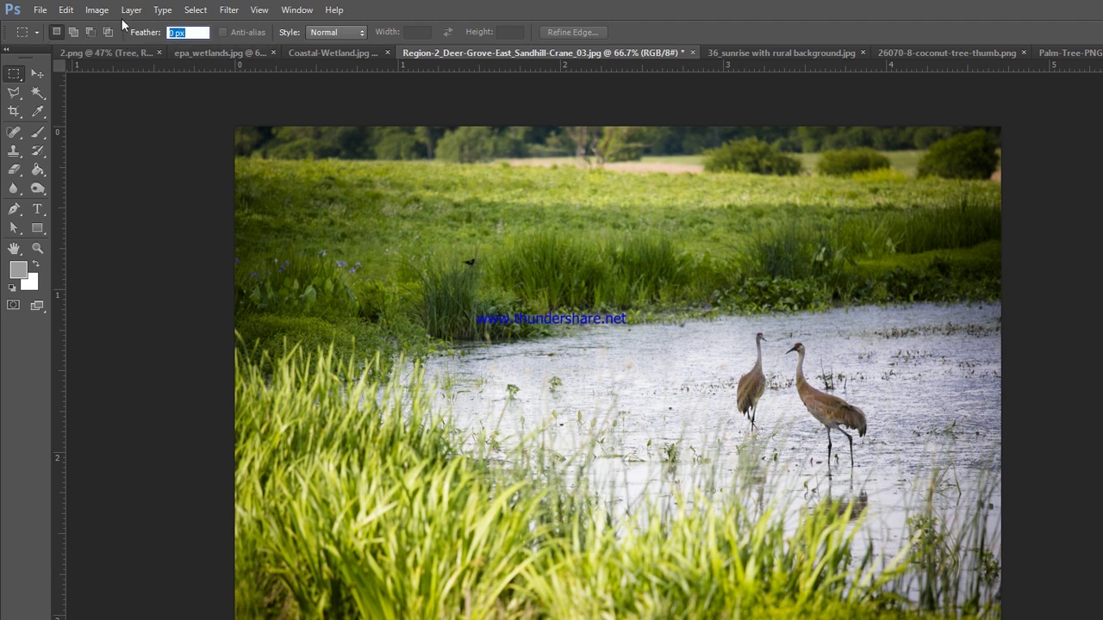
{"action": "type", "text": "1"}
{"action": "key", "text": "Return"}
Step: Outline the two cranes and paste them into the 2.png resort scene
{"action": "left_click", "coordinate": [14, 92]}
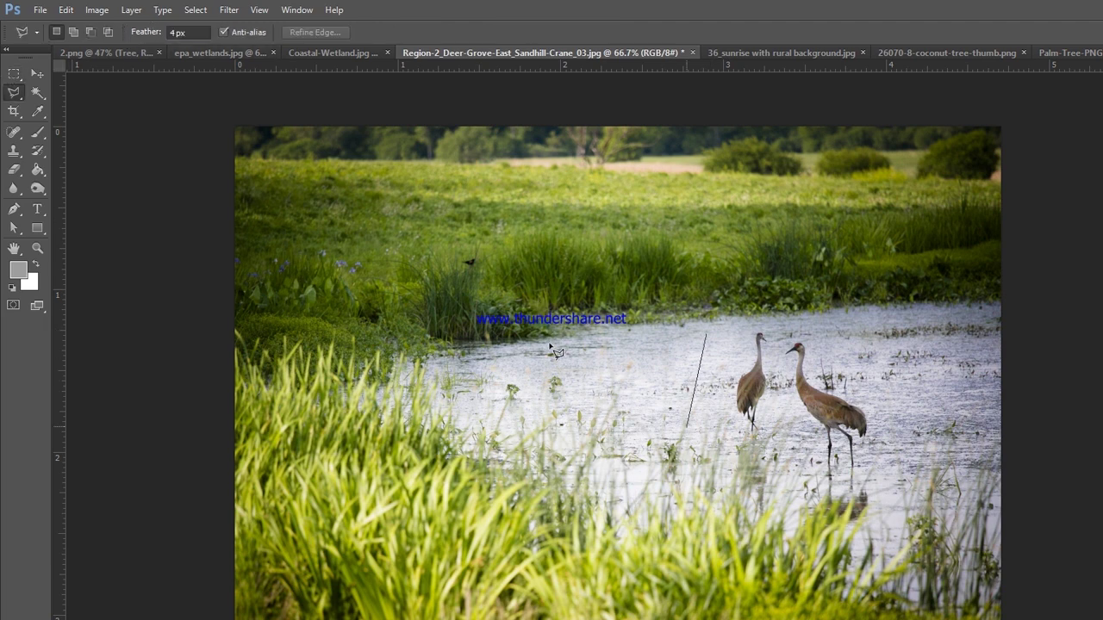
{"action": "left_click", "coordinate": [885, 404]}
{"action": "left_click", "coordinate": [824, 317]}
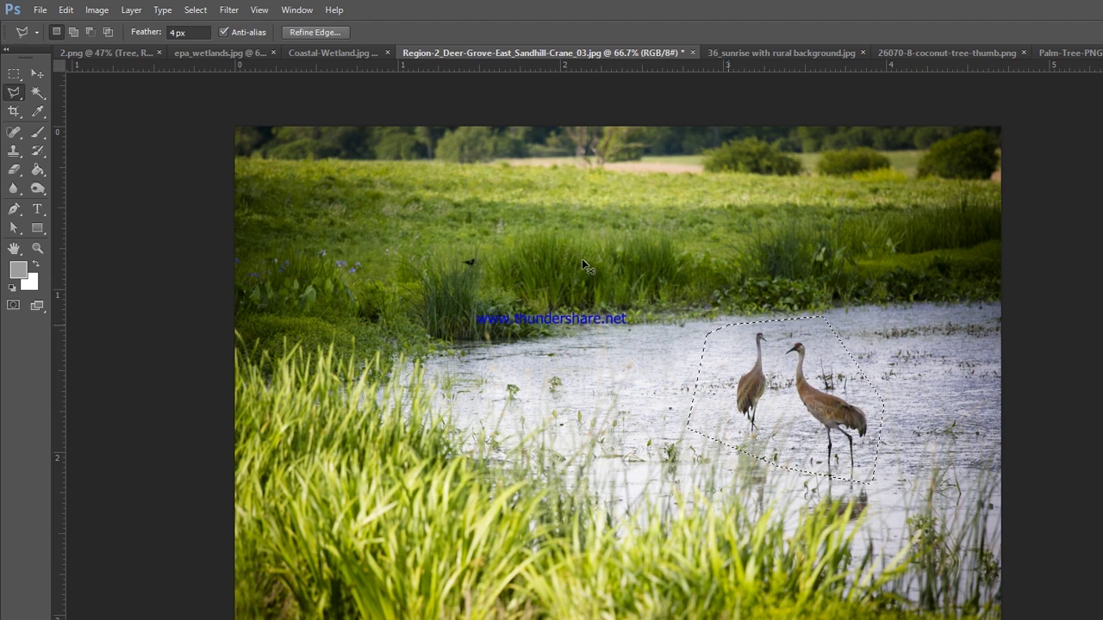
{"action": "key", "text": "ctrl+w"}
{"action": "key", "text": "n"}
{"action": "left_click", "coordinate": [187, 53]}
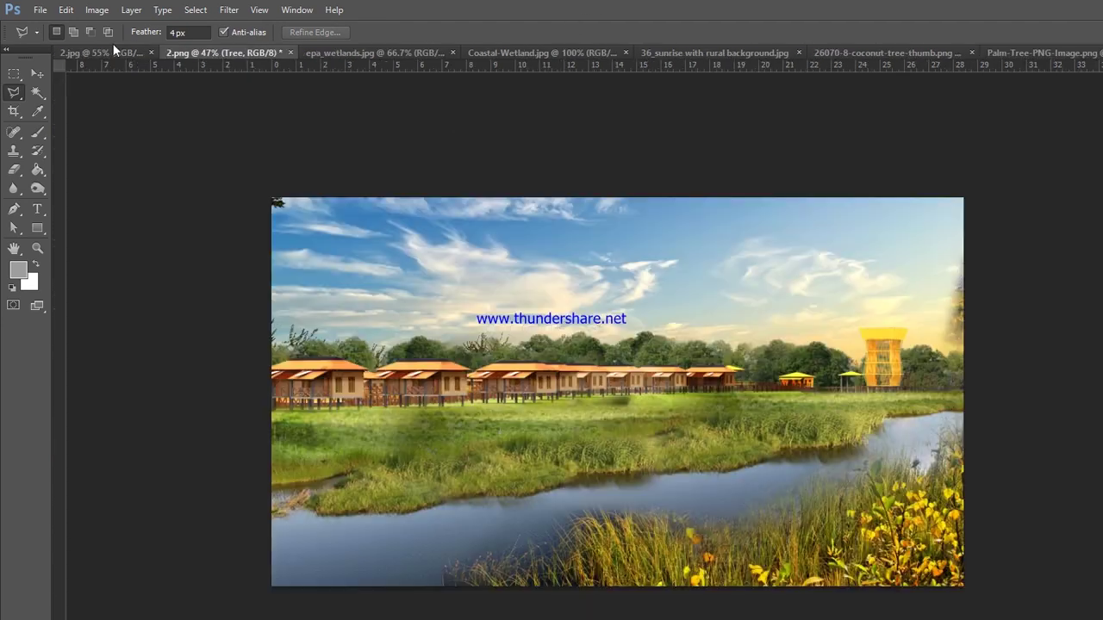
{"action": "key", "text": "ctrl+v"}
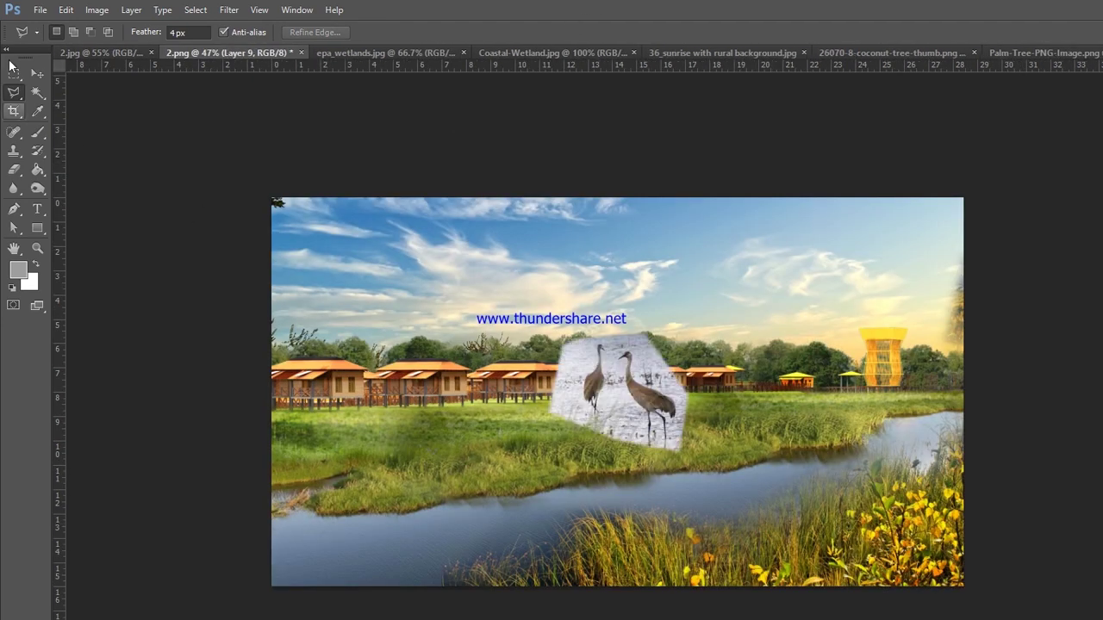
Step: Move the cranes to the lower-left grass and scale them down to about 45%
{"action": "key", "text": "v"}
{"action": "left_click_drag", "start_coordinate": [491, 312], "coordinate": [291, 368]}
{"action": "key", "text": "ctrl+t"}
{"action": "scroll", "coordinate": [292, 368], "scroll_direction": "up", "scroll_amount": 2}
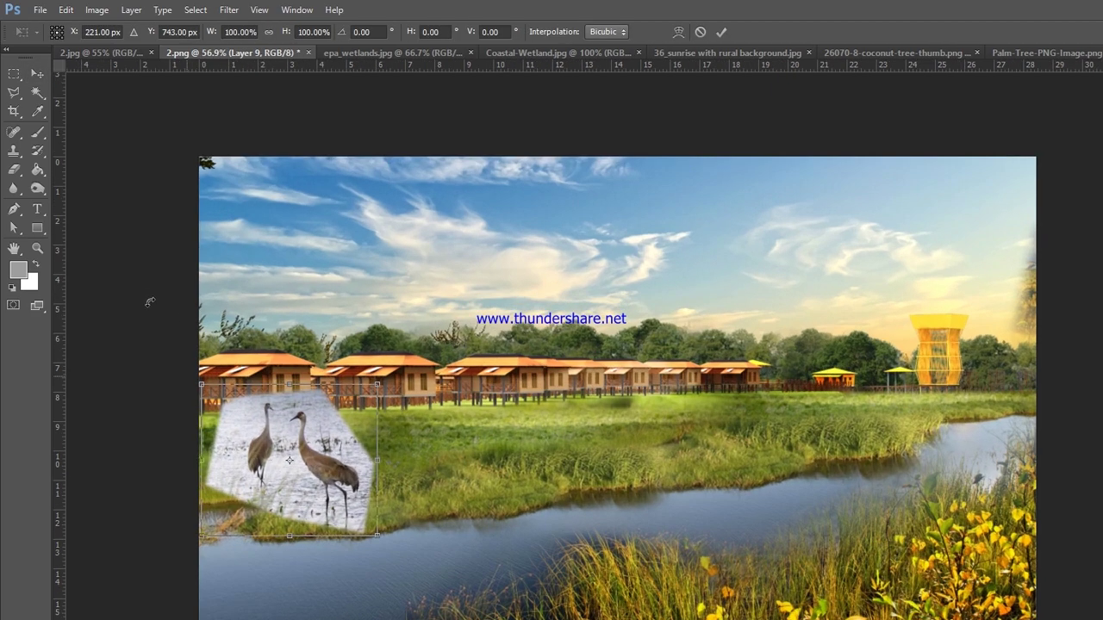
{"action": "left_click_drag", "start_coordinate": [199, 382], "coordinate": [280, 435]}
{"action": "scroll", "coordinate": [175, 307], "scroll_direction": "up", "scroll_amount": 3}
{"action": "scroll", "coordinate": [176, 307], "scroll_direction": "up", "scroll_amount": 2}
{"action": "left_click_drag", "start_coordinate": [130, 384], "coordinate": [180, 426]}
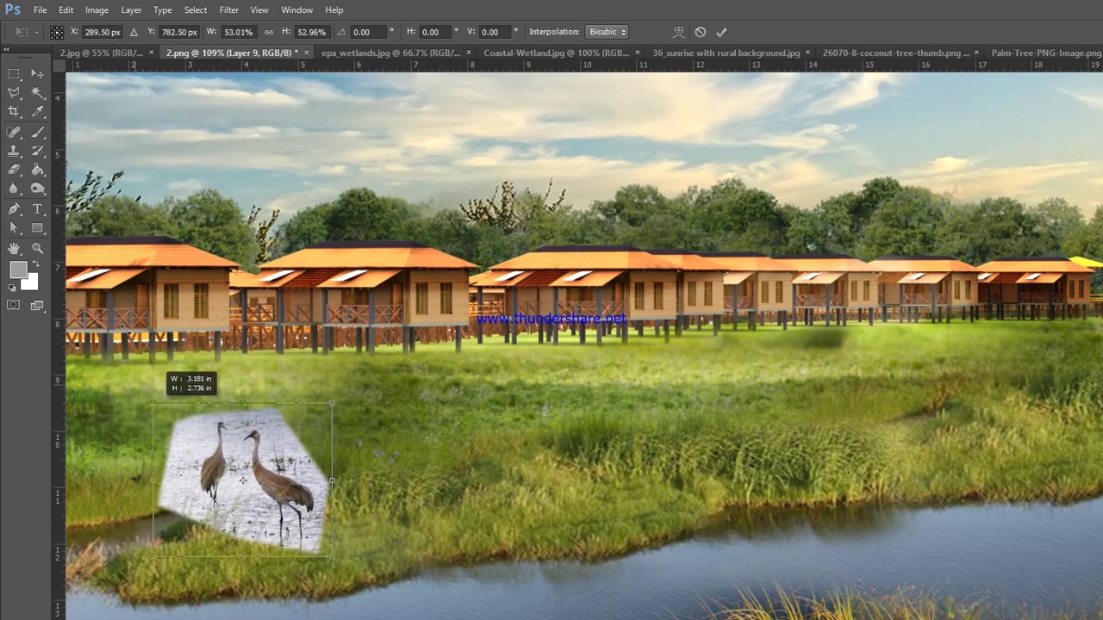
{"action": "scroll", "coordinate": [237, 483], "scroll_direction": "up", "scroll_amount": 3}
{"action": "key", "text": "m"}
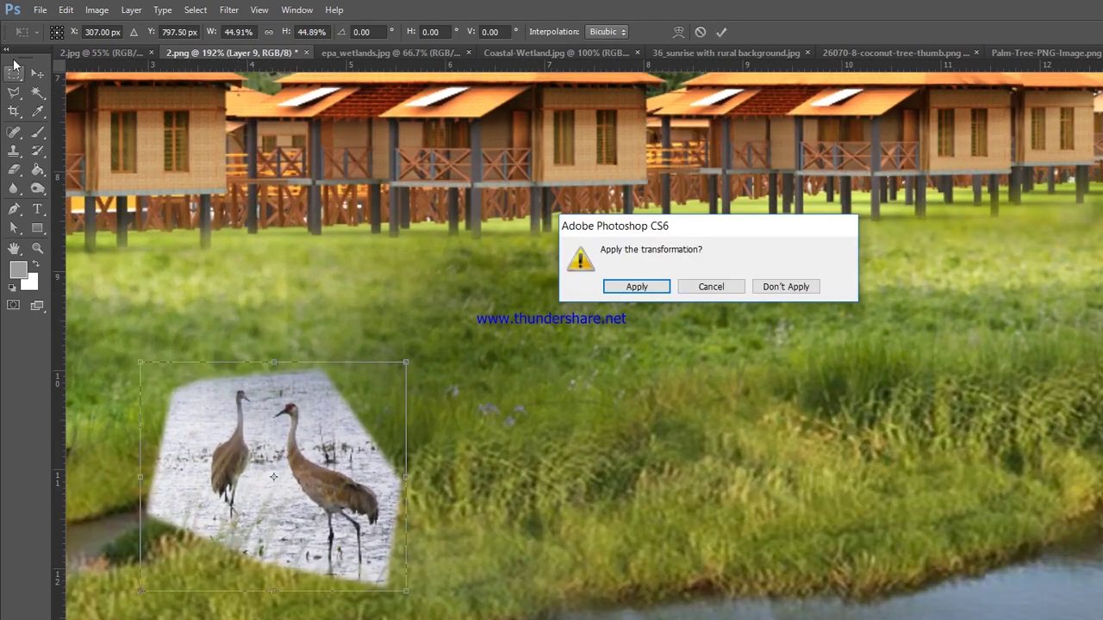
{"action": "key", "text": "Return"}
Step: Erase the water background around the cranes with a one-click similar-colour eraser
{"action": "left_click", "coordinate": [14, 169]}
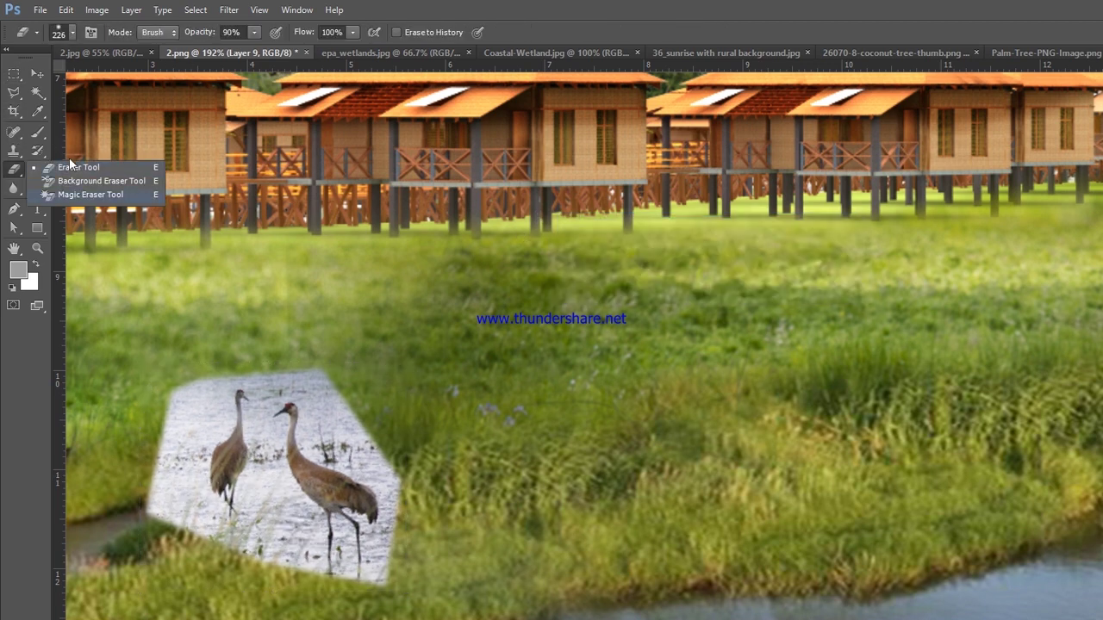
{"action": "left_click", "coordinate": [91, 194]}
{"action": "left_click", "coordinate": [212, 388]}
{"action": "left_click", "coordinate": [183, 422]}
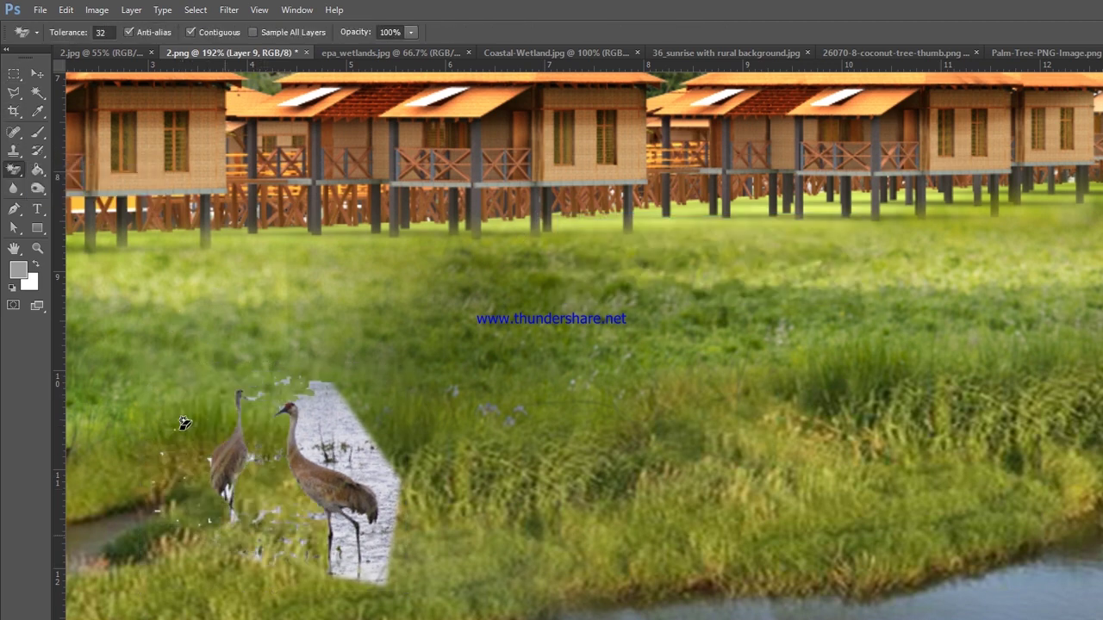
{"action": "left_click", "coordinate": [309, 450]}
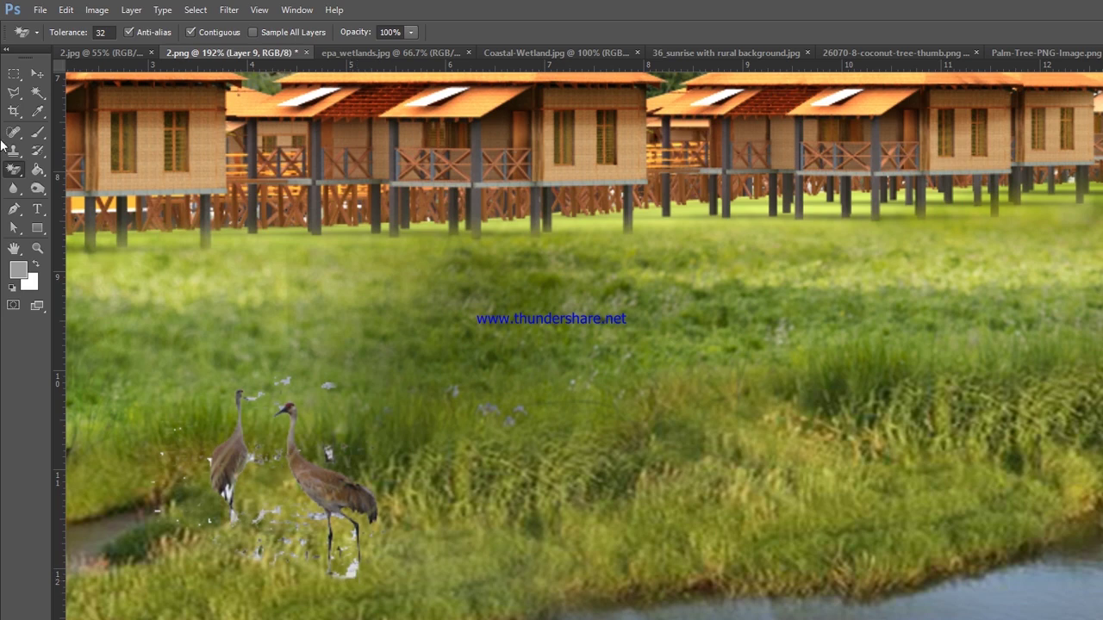
Step: Switch back to the ordinary eraser with a brush size of 41
{"action": "left_click", "coordinate": [13, 169]}
{"action": "left_click", "coordinate": [81, 167]}
{"action": "left_click", "coordinate": [73, 32]}
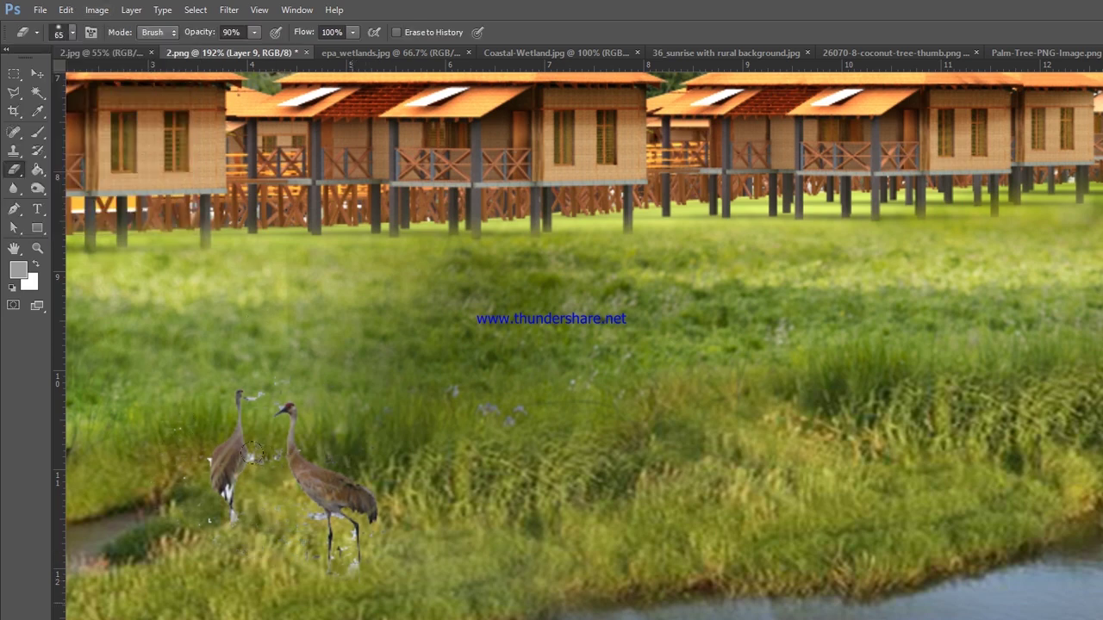
{"action": "left_click", "coordinate": [72, 32]}
{"action": "left_click", "coordinate": [170, 38]}
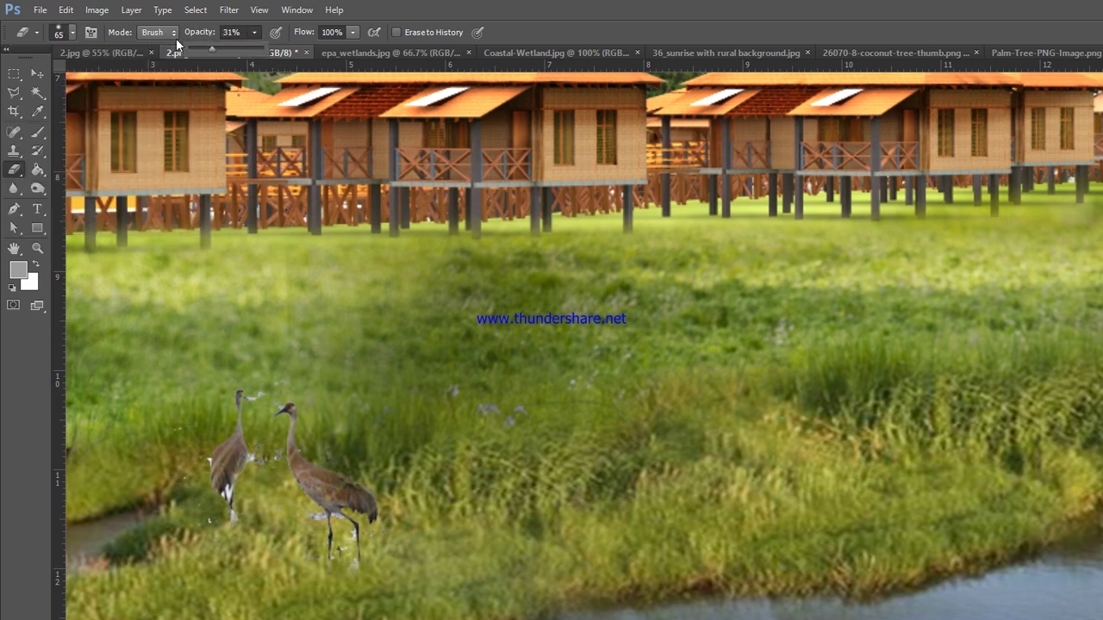
{"action": "left_click", "coordinate": [73, 32]}
{"action": "double_click", "coordinate": [138, 60]}
{"action": "type", "text": "41"}
{"action": "key", "text": "Return"}
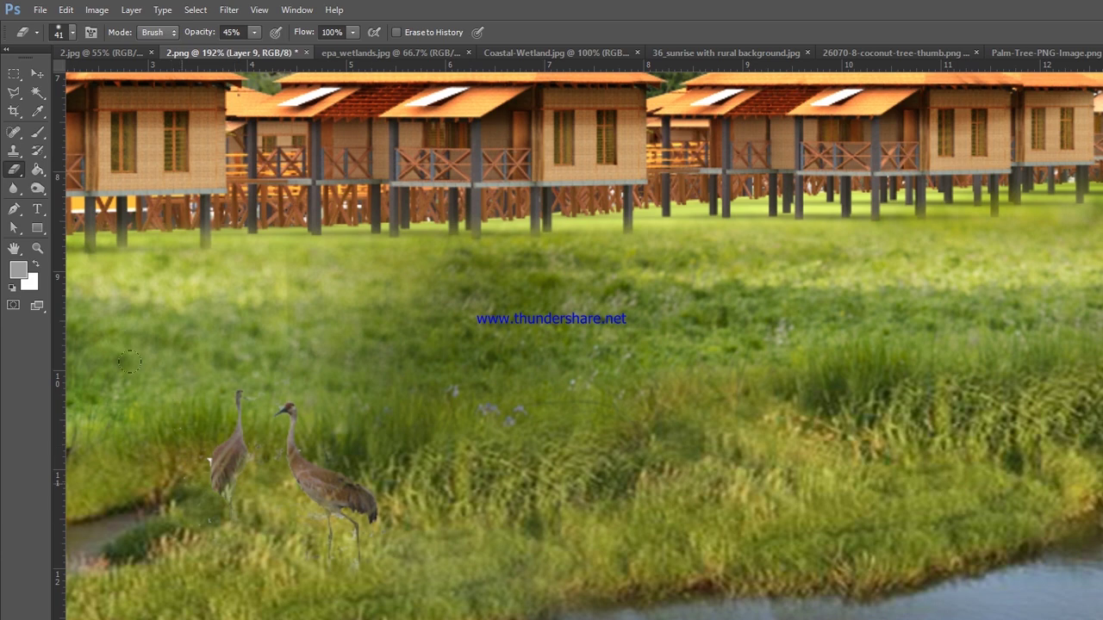
Step: Darken the herons with Curves and shift them about 85 px left
{"action": "key", "text": "ctrl+minus"}
{"action": "key", "text": "ctrl+minus"}
{"action": "left_click", "coordinate": [96, 10]}
{"action": "mouse_move", "coordinate": [126, 53]}
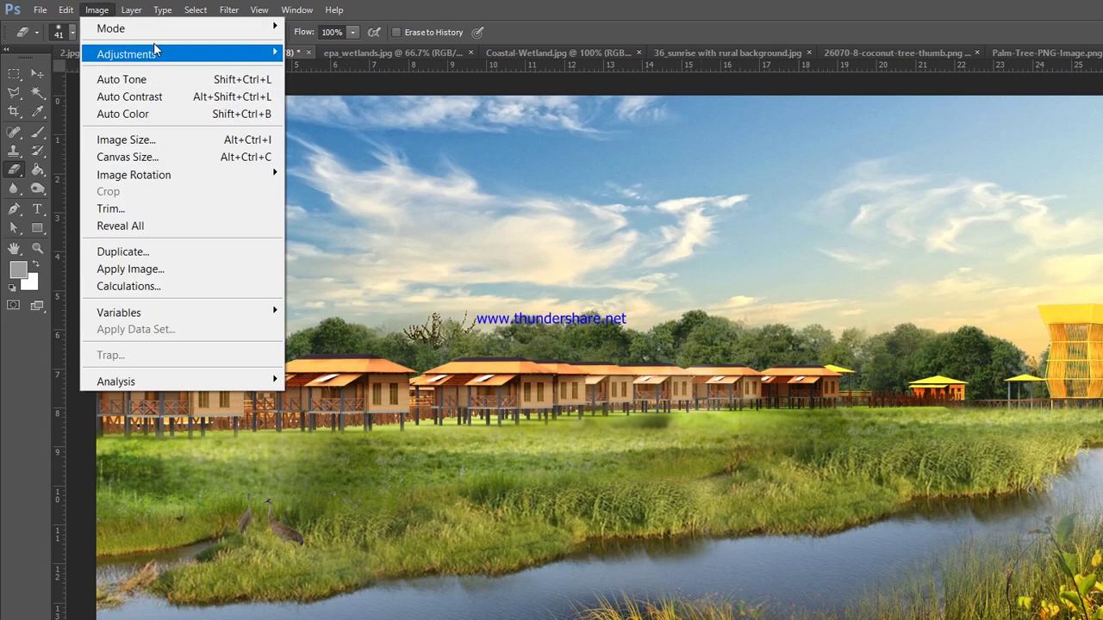
{"action": "left_click", "coordinate": [310, 87]}
{"action": "left_click_drag", "start_coordinate": [795, 253], "coordinate": [841, 257]}
{"action": "key", "text": "Return"}
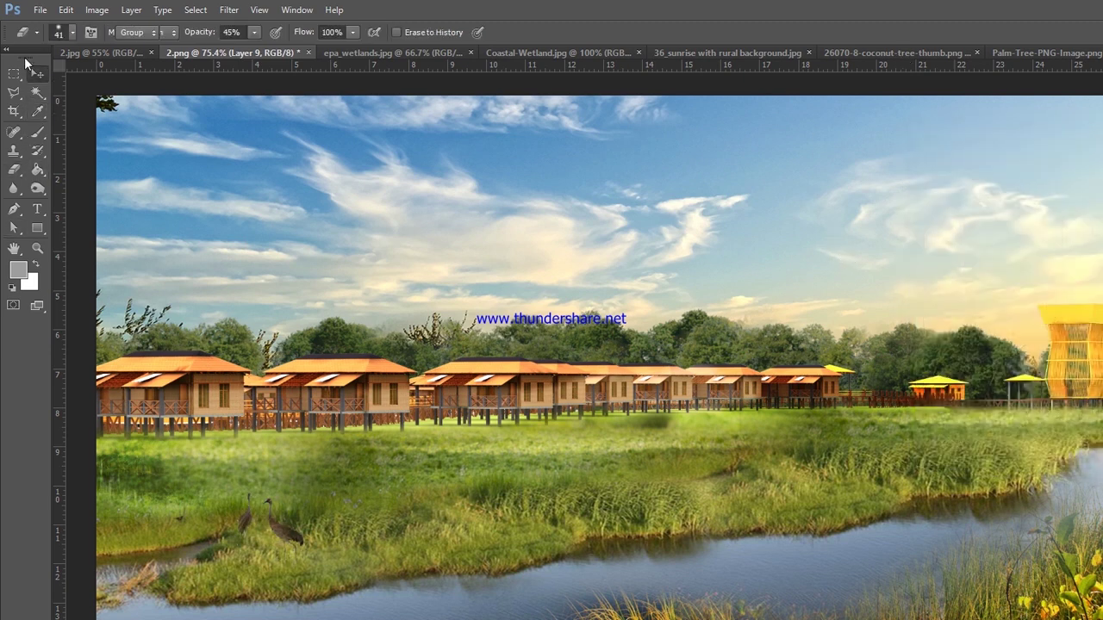
{"action": "key", "text": "v"}
{"action": "left_click_drag", "start_coordinate": [280, 517], "coordinate": [207, 519]}
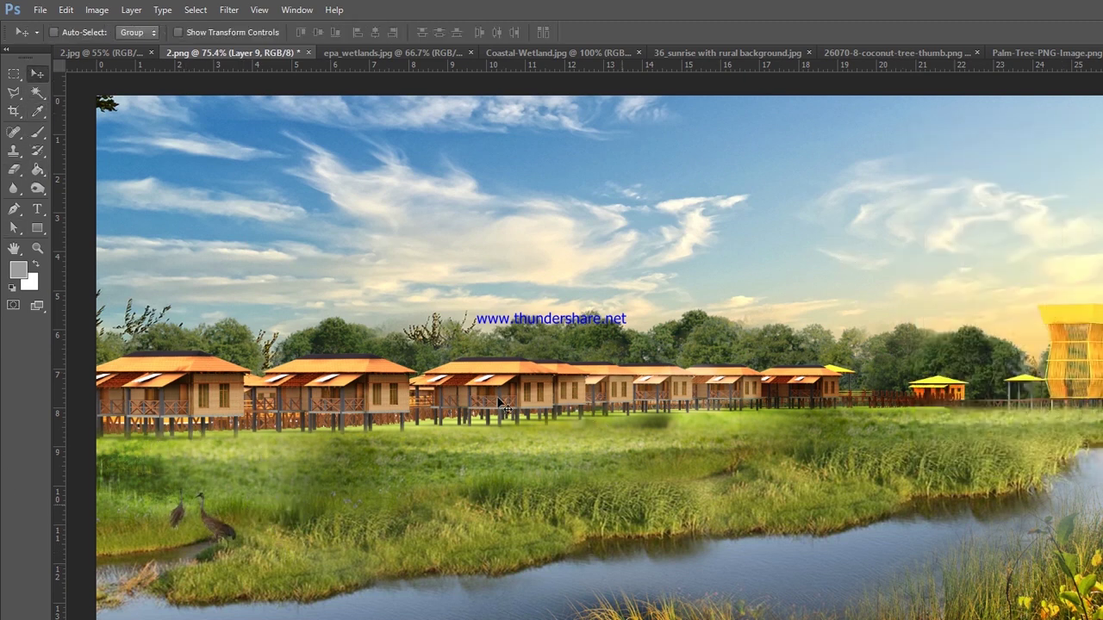
Step: Bring the palm tree into the wetland scene and scale it down to about half
{"action": "left_click", "coordinate": [1048, 11]}
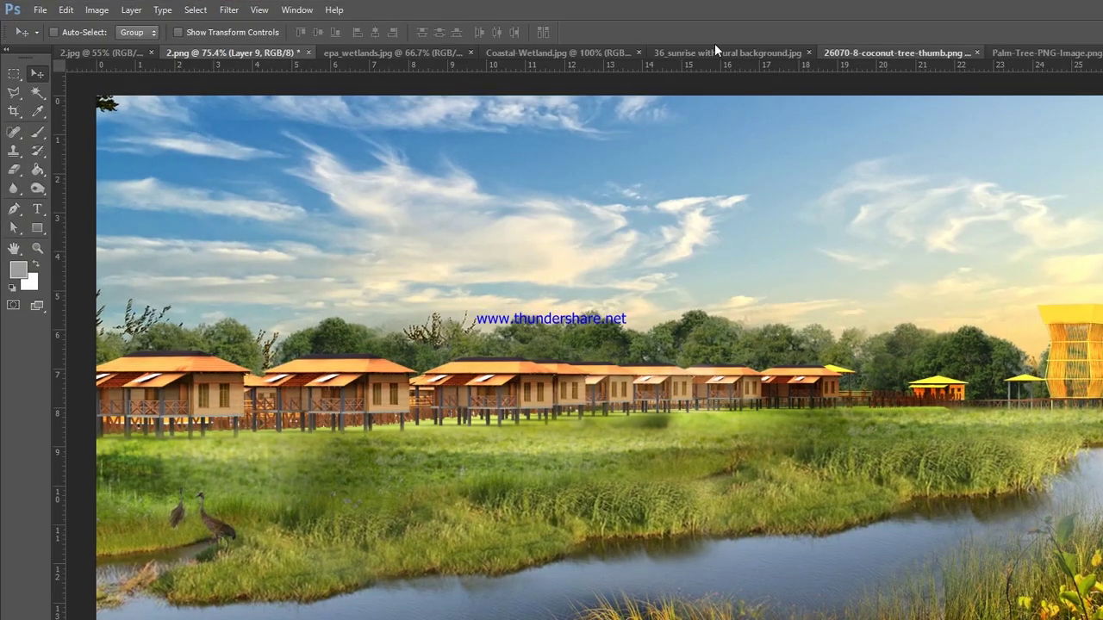
{"action": "left_click", "coordinate": [853, 53]}
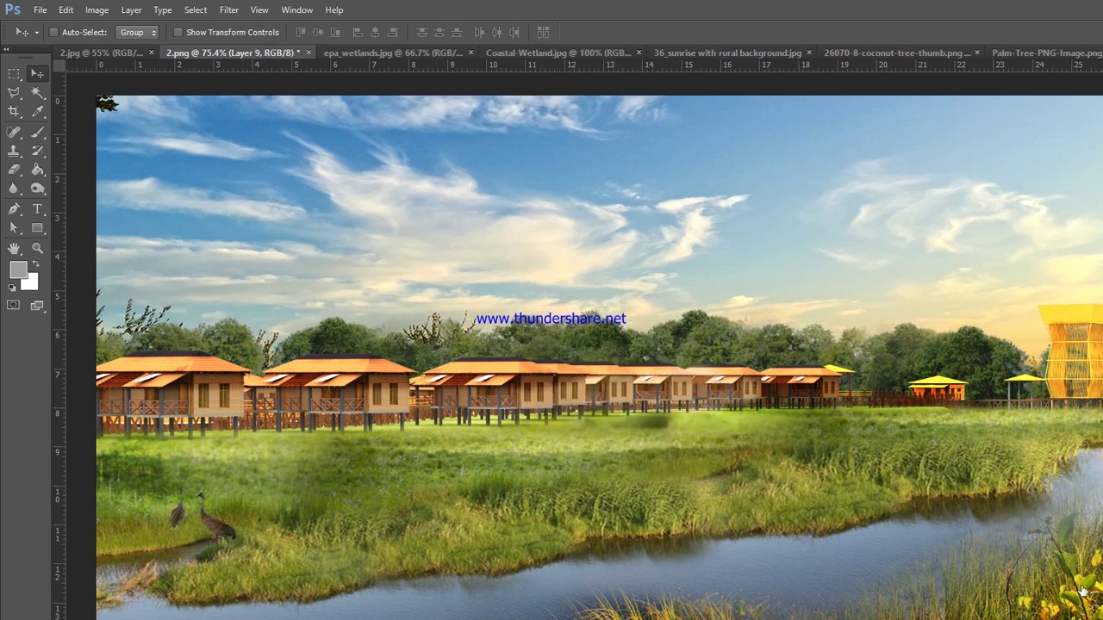
{"action": "left_click", "coordinate": [1047, 52]}
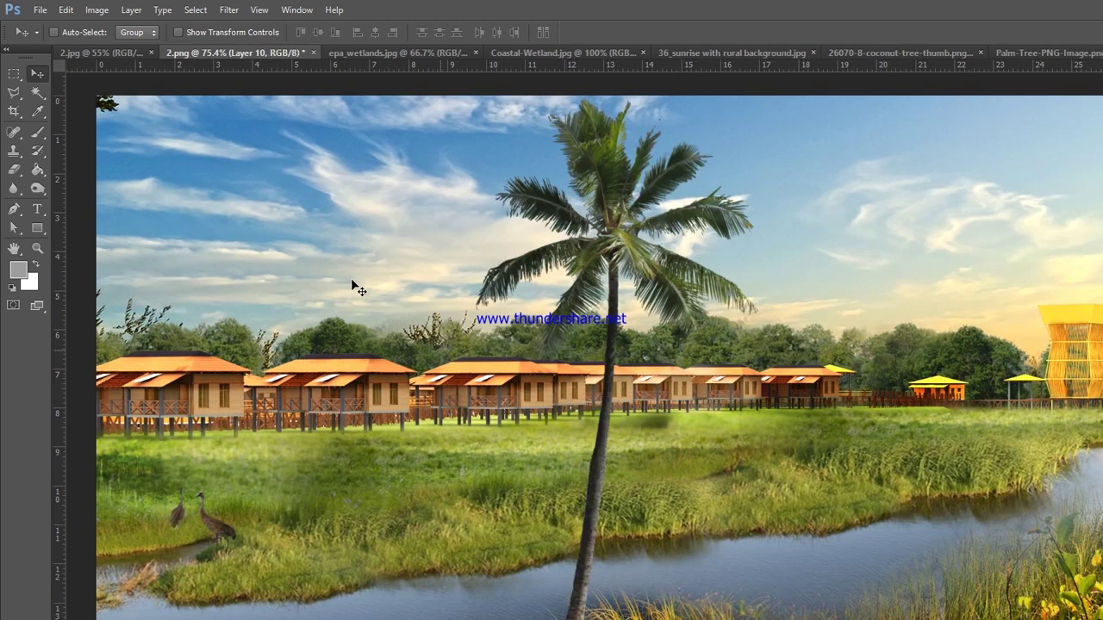
{"action": "left_click_drag", "start_coordinate": [176, 44], "coordinate": [353, 288]}
{"action": "key", "text": "ctrl+t"}
{"action": "left_click_drag", "start_coordinate": [450, 432], "coordinate": [285, 278]}
{"action": "scroll", "coordinate": [285, 277], "scroll_direction": "down", "scroll_amount": 3}
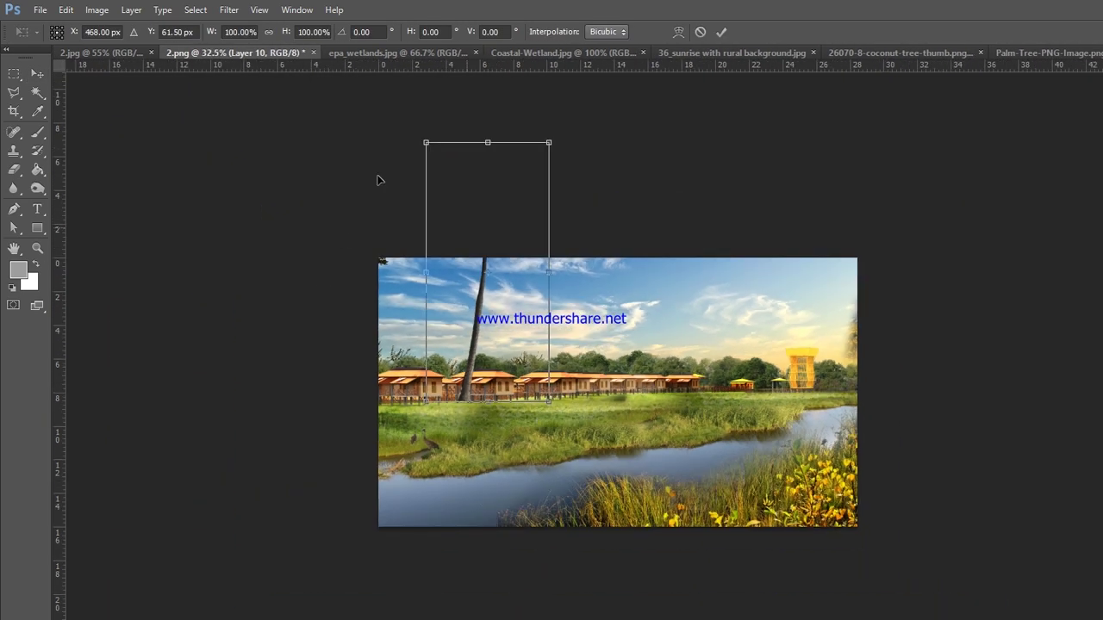
{"action": "left_click_drag", "start_coordinate": [376, 177], "coordinate": [409, 200]}
{"action": "mouse_move", "coordinate": [488, 258]}
{"action": "left_mouse_down"}
{"action": "mouse_move", "coordinate": [488, 141]}
{"action": "mouse_move", "coordinate": [483, 280]}
{"action": "left_mouse_up"}
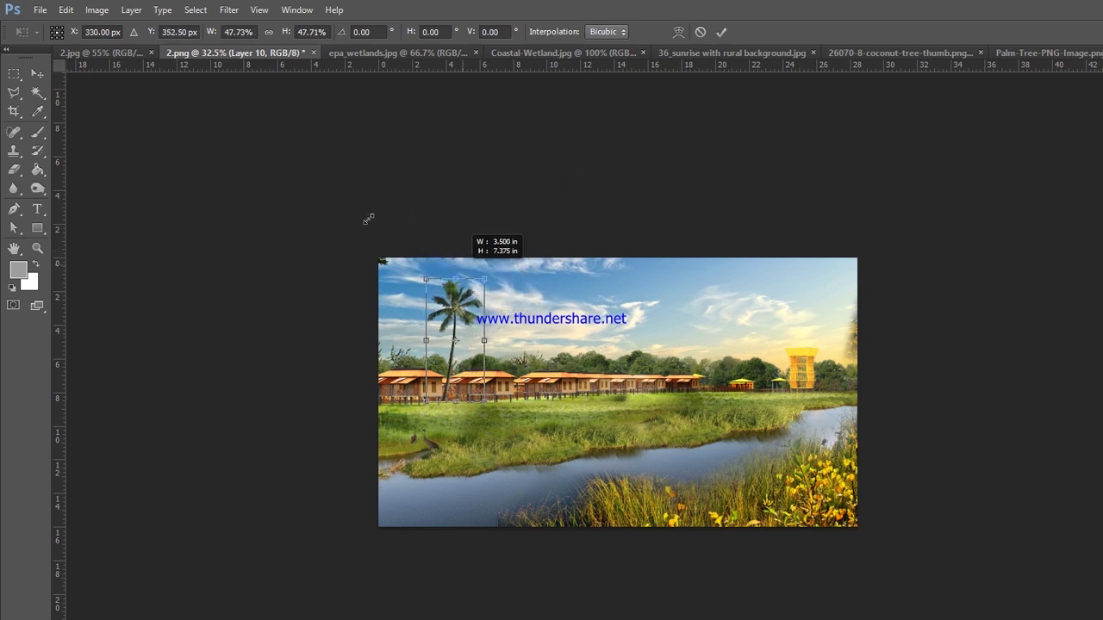
{"action": "key", "text": "ctrl+plus"}
{"action": "key", "text": "ctrl+plus"}
{"action": "left_click_drag", "start_coordinate": [226, 164], "coordinate": [251, 218]}
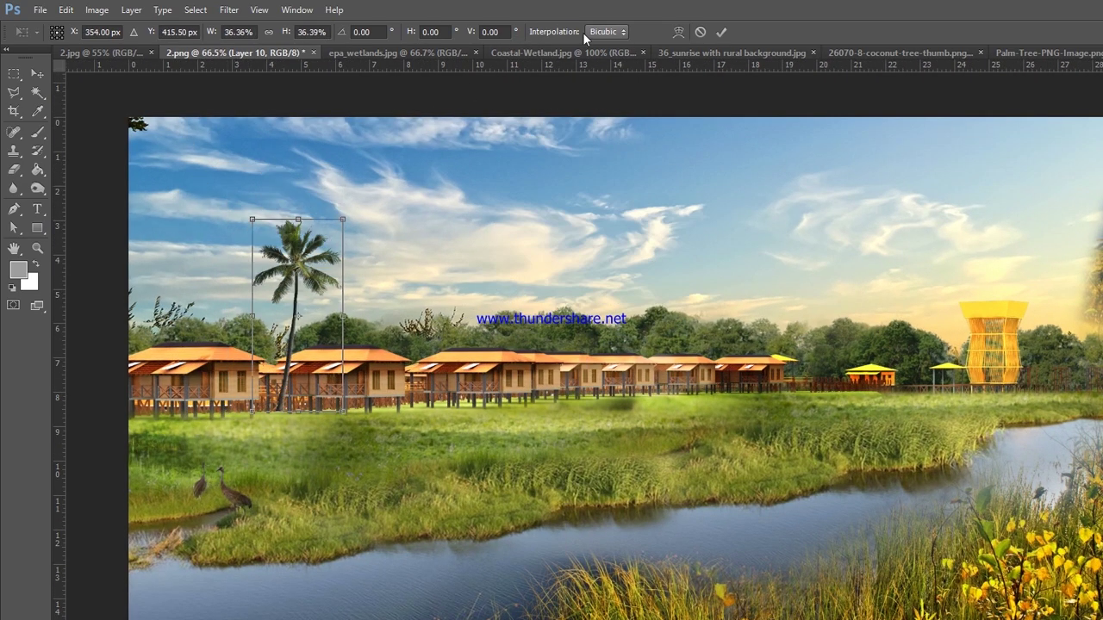
{"action": "left_click", "coordinate": [722, 32]}
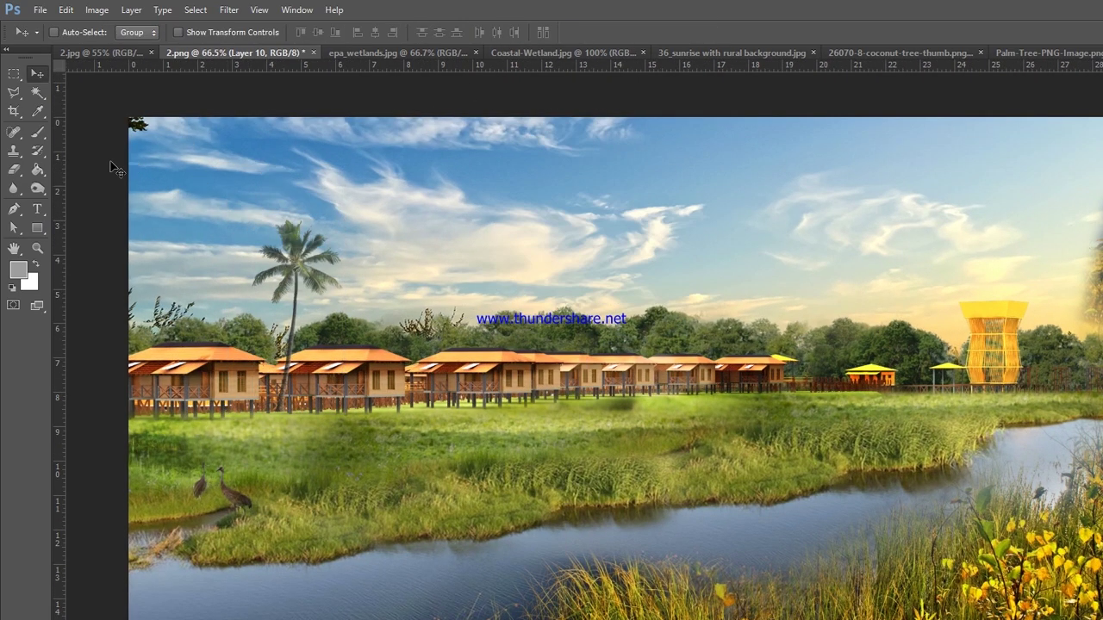
Step: Duplicate the palm to the right and flip the copy horizontally
{"action": "left_click_drag", "start_coordinate": [239, 225], "coordinate": [365, 208]}
{"action": "key", "text": "ctrl+t"}
{"action": "key", "text": "Return"}
{"action": "key", "text": "ctrl+t"}
{"action": "right_click", "coordinate": [435, 349]}
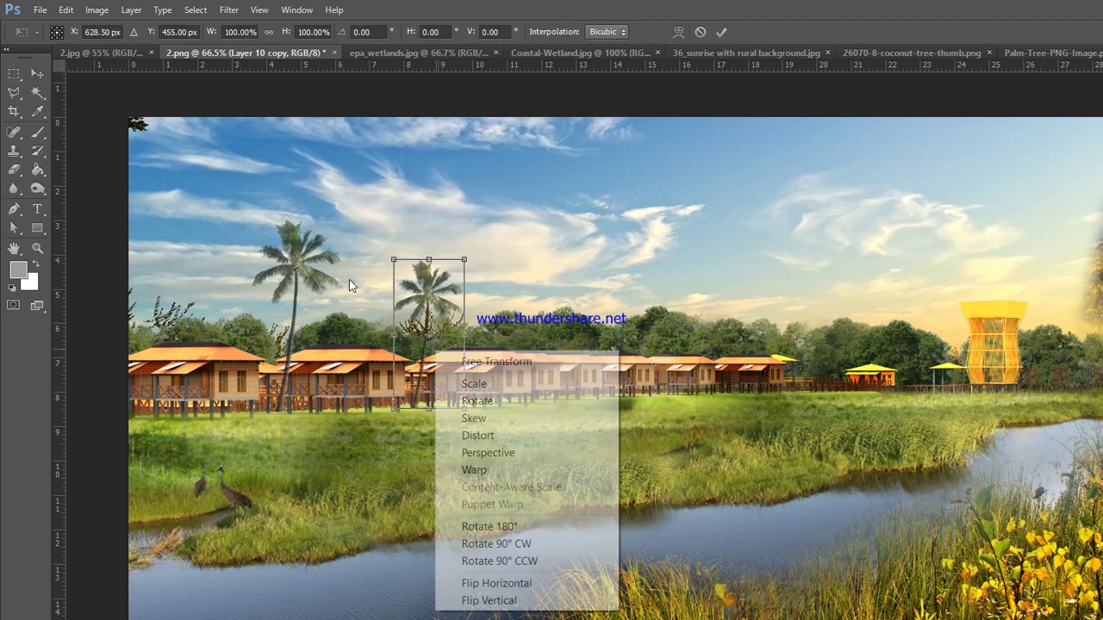
{"action": "left_click", "coordinate": [496, 583]}
{"action": "left_click", "coordinate": [721, 32]}
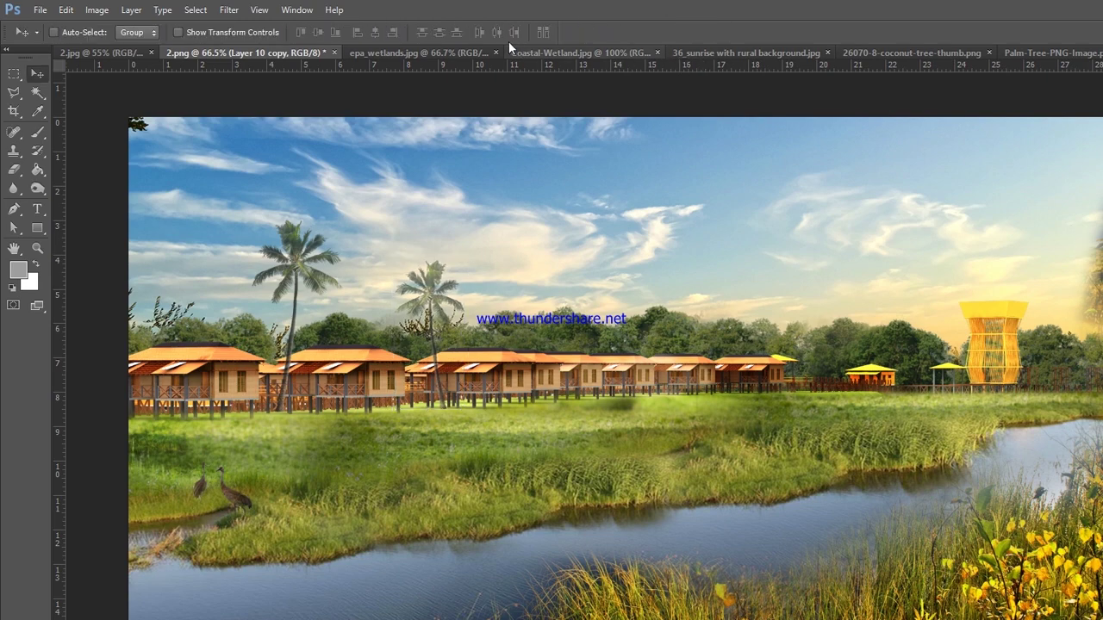
Step: Look through the open source documents and return to the 2.png scene
{"action": "left_click", "coordinate": [517, 52]}
{"action": "left_click", "coordinate": [344, 53]}
{"action": "left_click", "coordinate": [1043, 52]}
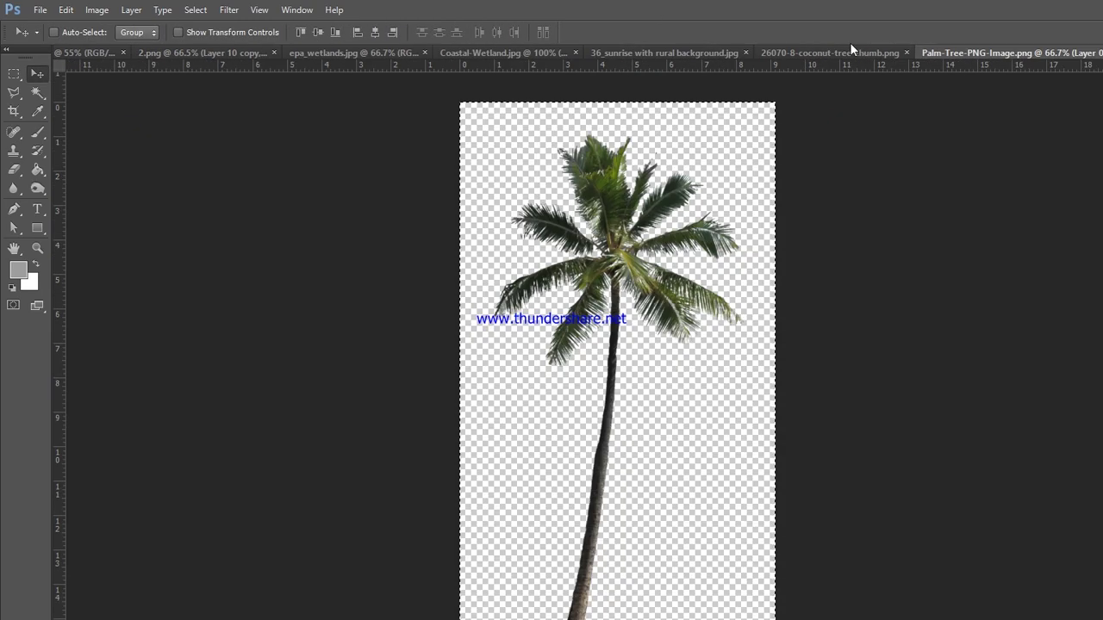
{"action": "left_click", "coordinate": [1096, 53]}
{"action": "left_click", "coordinate": [1025, 144]}
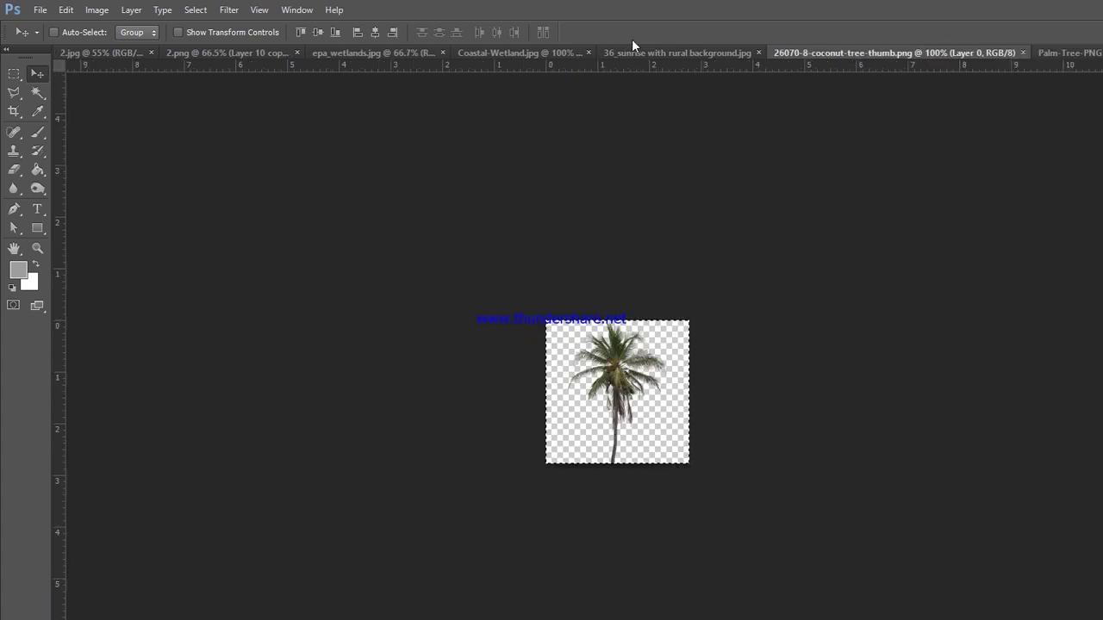
{"action": "left_click", "coordinate": [233, 53]}
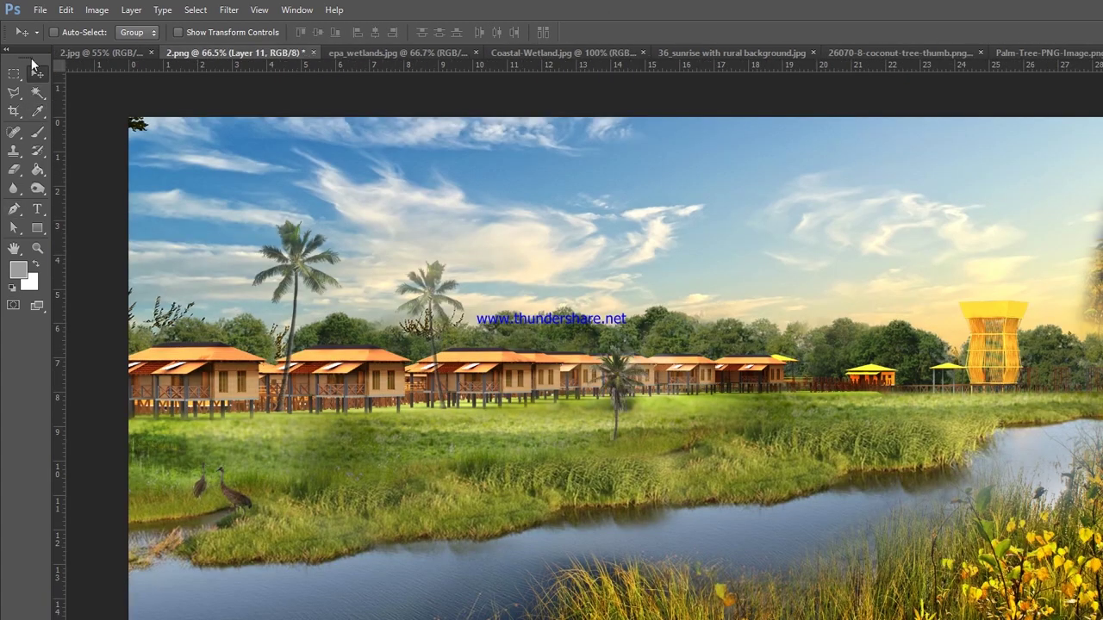
Step: Arrange palm copies behind the cottages, adding one at the scene's left edge
{"action": "scroll", "coordinate": [608, 391], "scroll_direction": "up", "scroll_amount": 2}
{"action": "left_click_drag", "start_coordinate": [691, 300], "coordinate": [587, 187]}
{"action": "scroll", "coordinate": [593, 189], "scroll_direction": "down", "scroll_amount": 1}
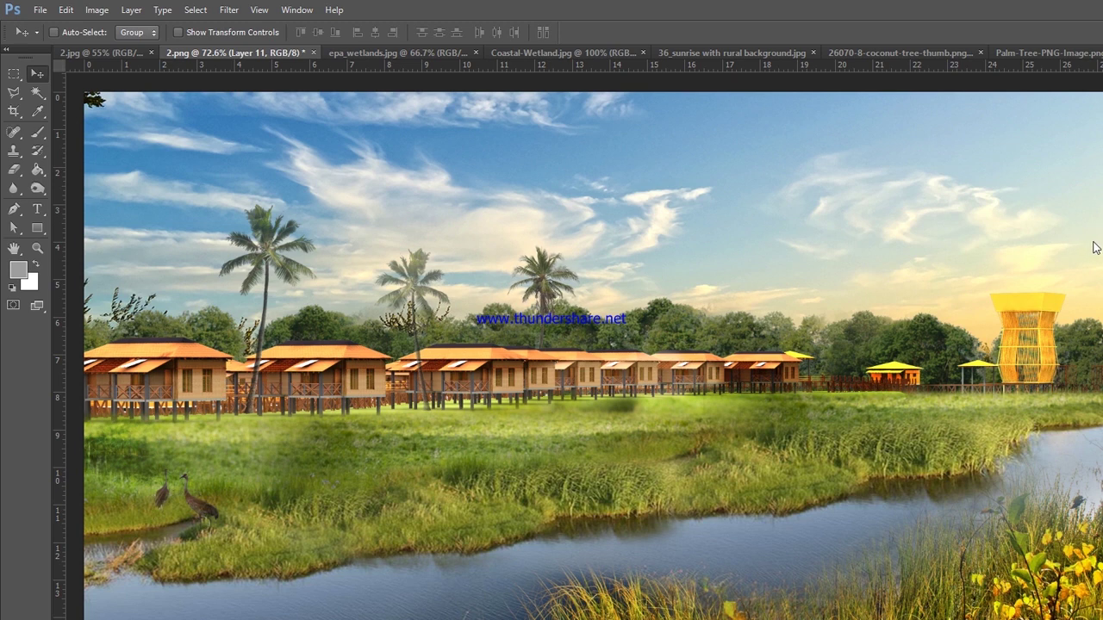
{"action": "left_click_drag", "start_coordinate": [416, 227], "coordinate": [123, 226]}
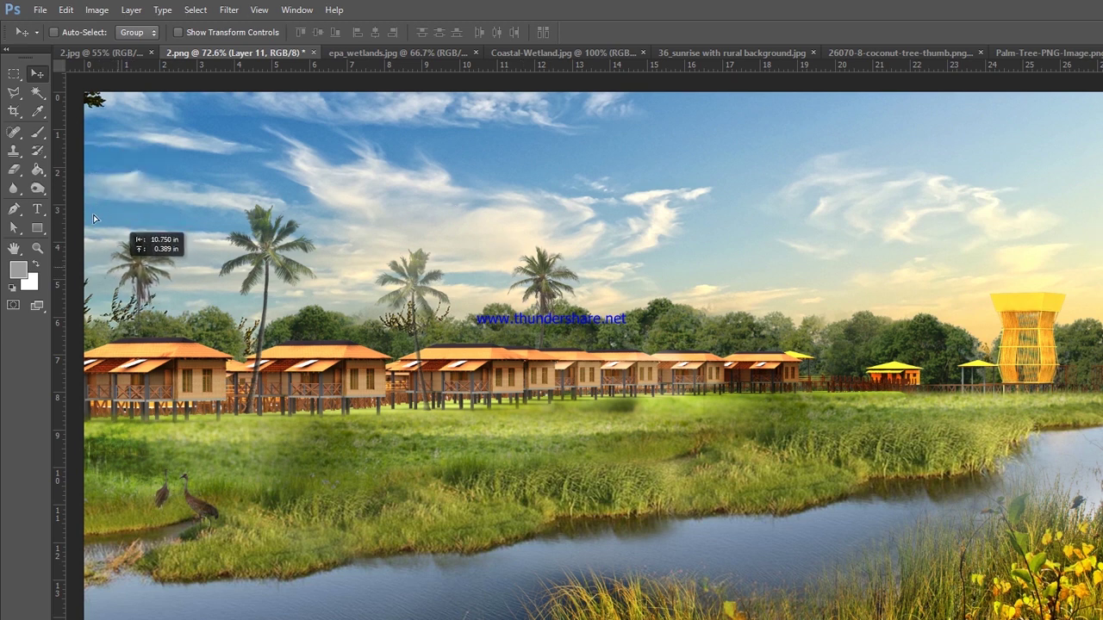
{"action": "scroll", "coordinate": [300, 205], "scroll_direction": "down", "scroll_amount": 1}
{"action": "left_click_drag", "start_coordinate": [349, 263], "coordinate": [596, 258]}
{"action": "key", "text": "ctrl+t"}
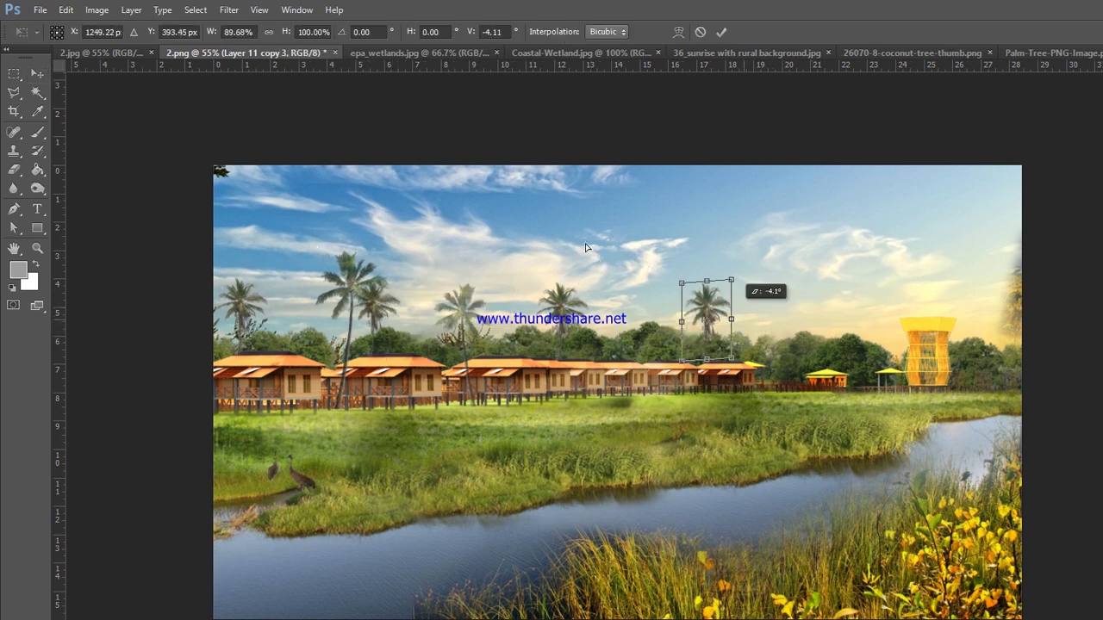
{"action": "key", "text": "Escape"}
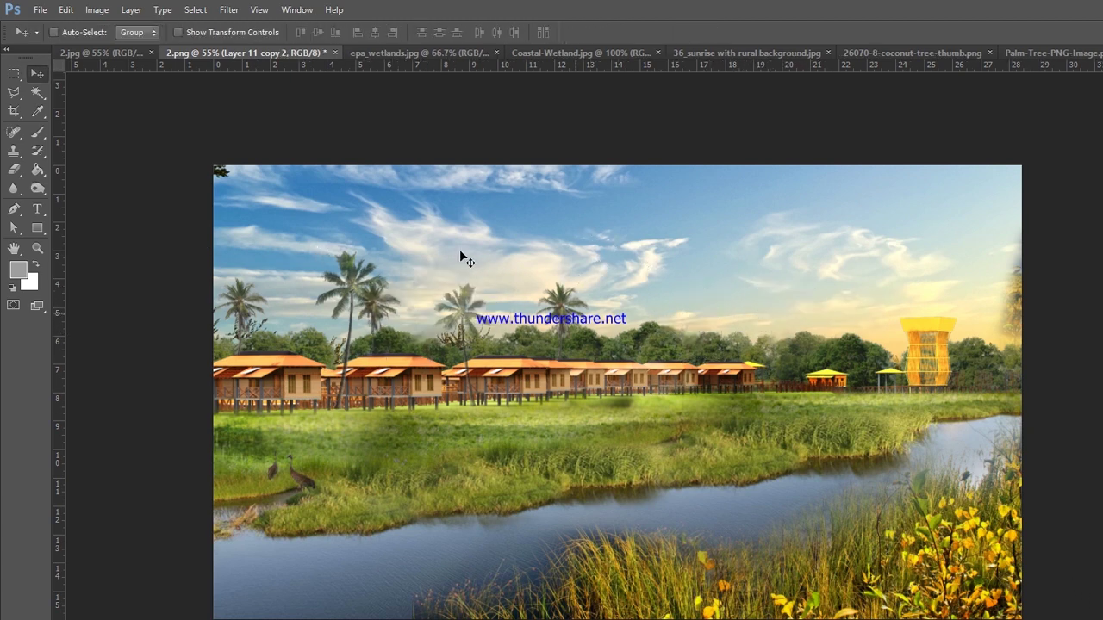
{"action": "key", "text": "ctrl+z"}
{"action": "left_click_drag", "start_coordinate": [461, 248], "coordinate": [418, 254]}
{"action": "scroll", "coordinate": [166, 252], "scroll_direction": "down", "scroll_amount": 1}
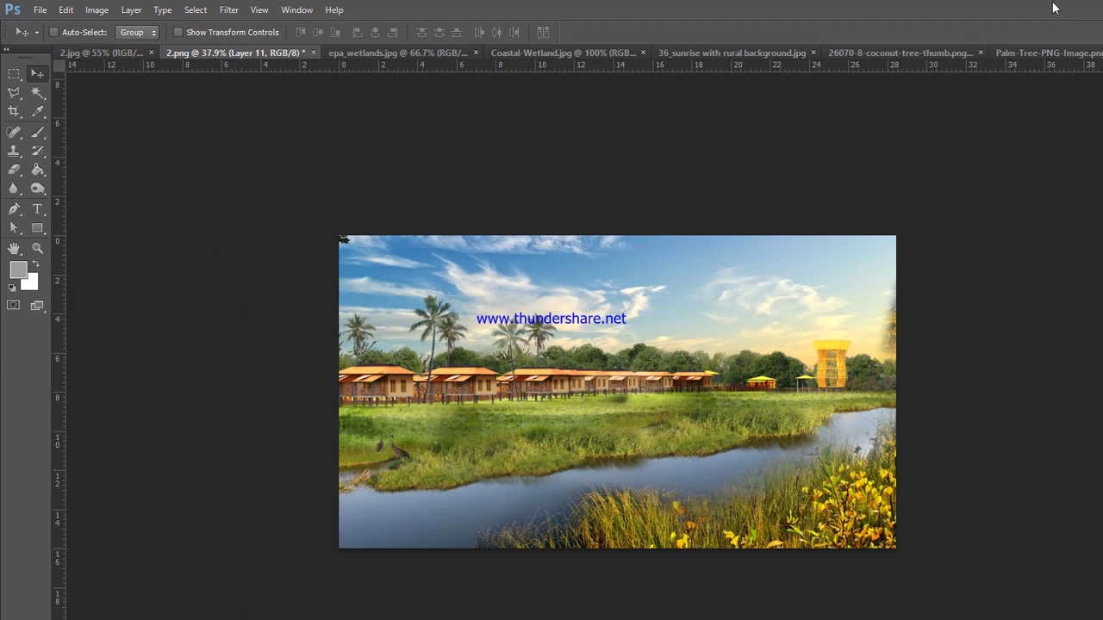
{"action": "left_click", "coordinate": [1055, 8]}
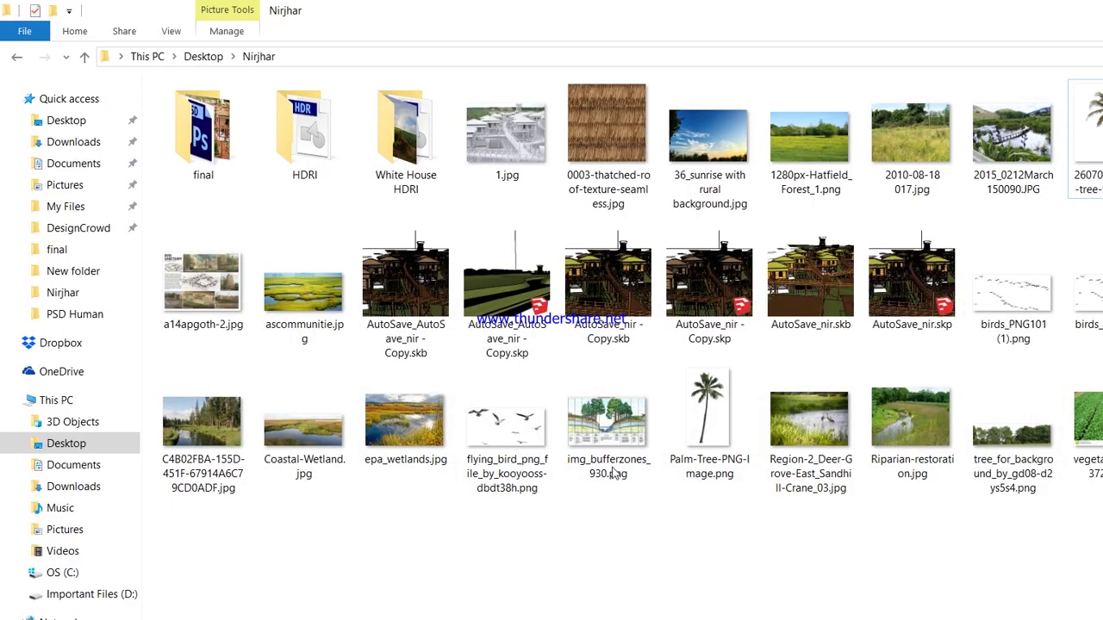
Step: Open 1280px-Hatfield_Forest_1.png and set up a Polygonal Lasso with 20 px feather
{"action": "right_click", "coordinate": [297, 285]}
{"action": "left_click", "coordinate": [422, 602]}
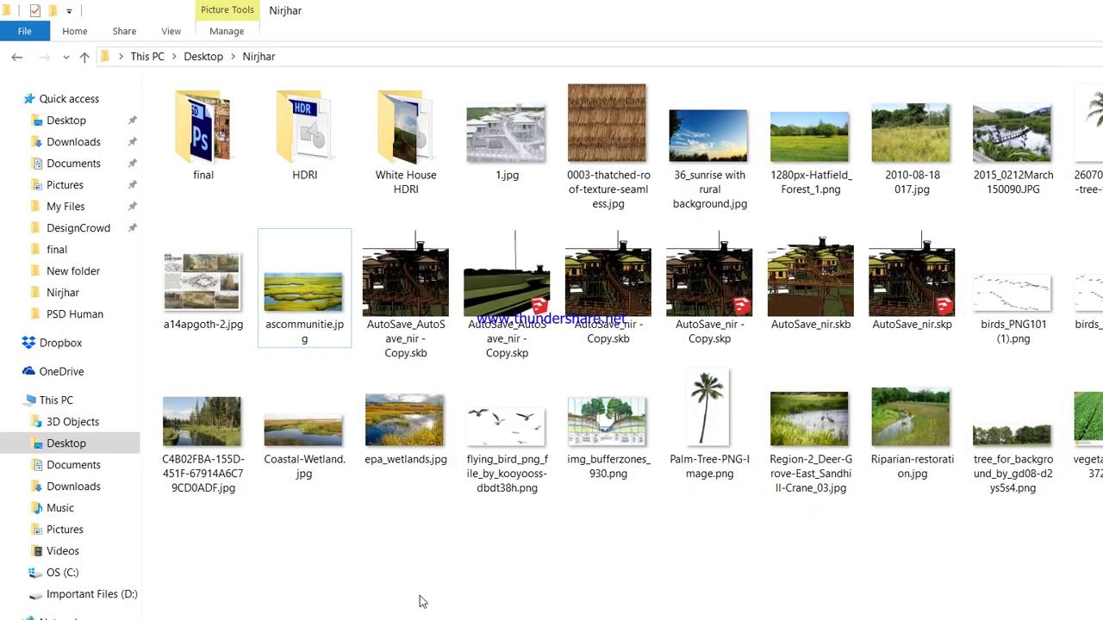
{"action": "left_click", "coordinate": [463, 617]}
{"action": "scroll", "coordinate": [455, 328], "scroll_direction": "up", "scroll_amount": 1}
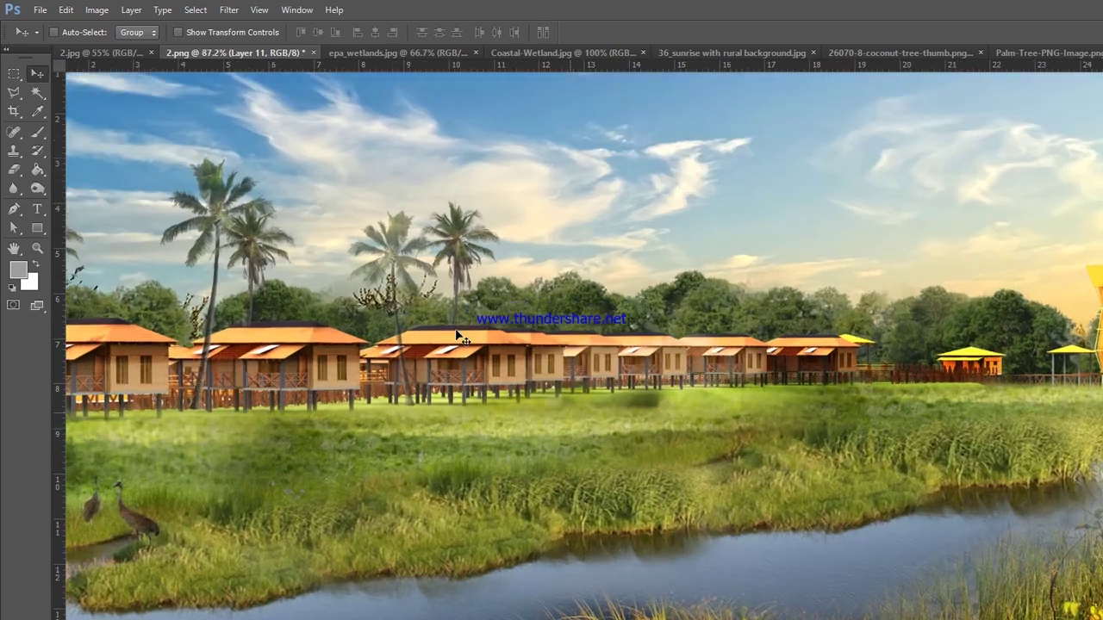
{"action": "scroll", "coordinate": [455, 328], "scroll_direction": "down", "scroll_amount": 3}
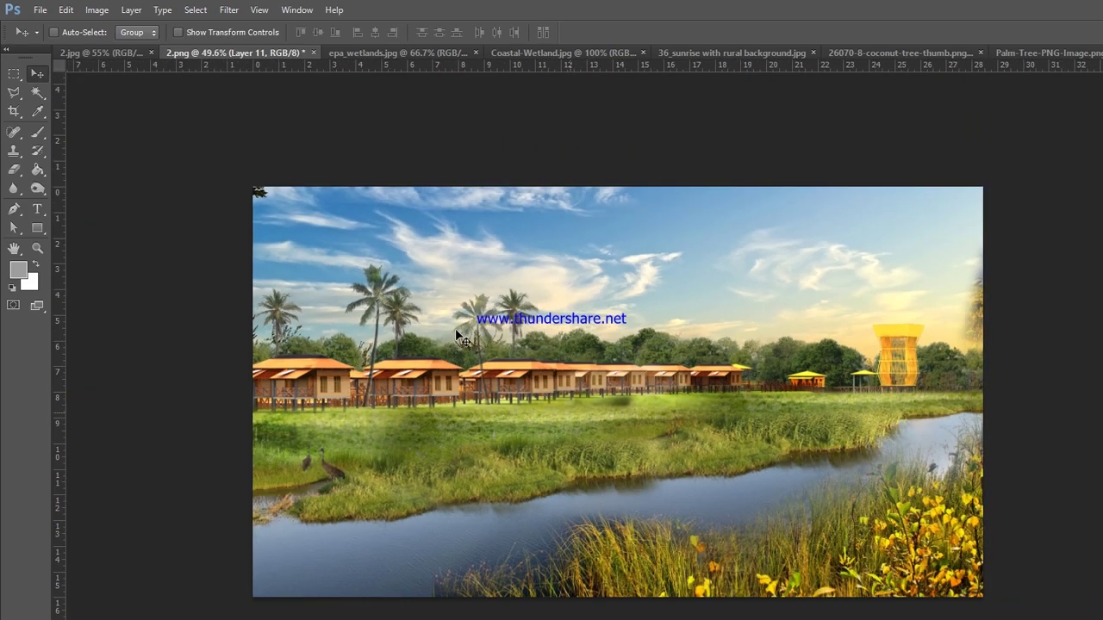
{"action": "left_click", "coordinate": [1053, 11]}
{"action": "right_click", "coordinate": [788, 154]}
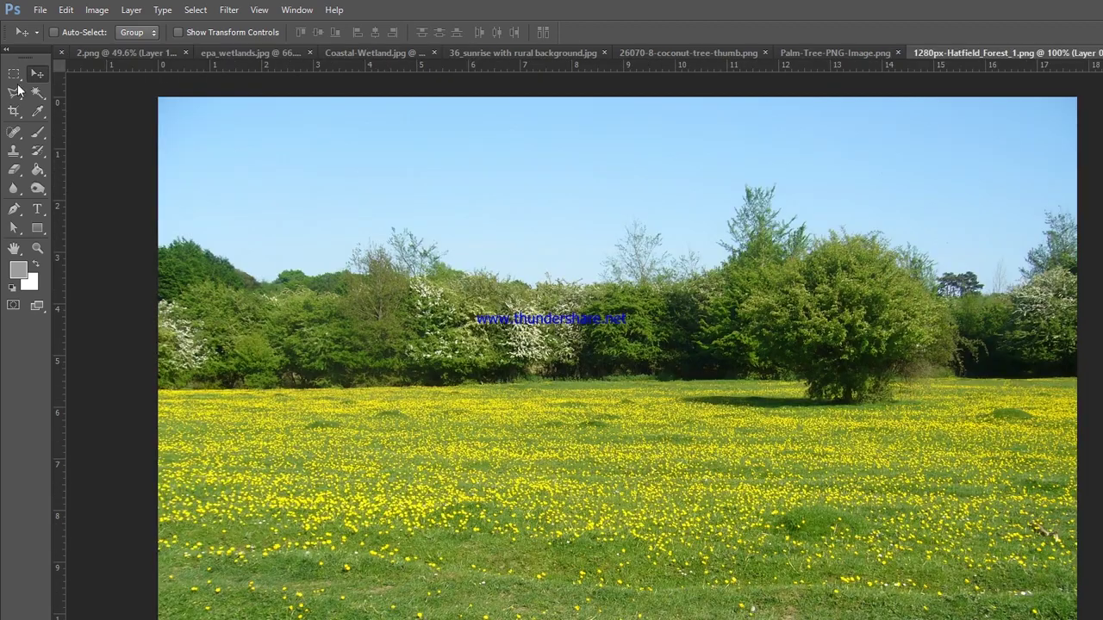
{"action": "right_click", "coordinate": [12, 90]}
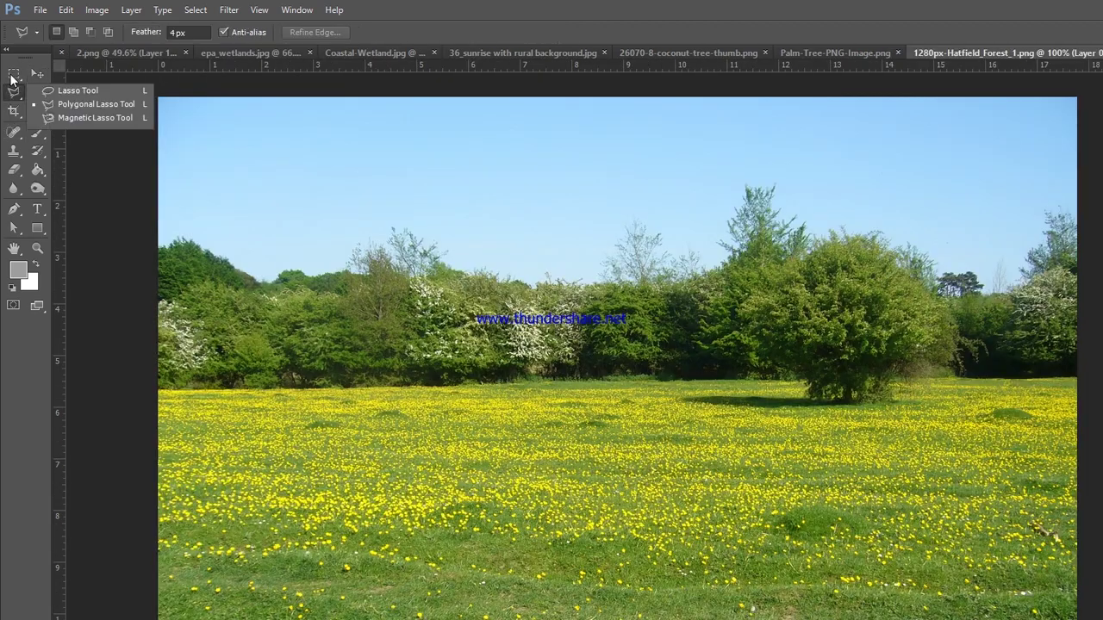
{"action": "left_click", "coordinate": [169, 32]}
{"action": "type", "text": "20"}
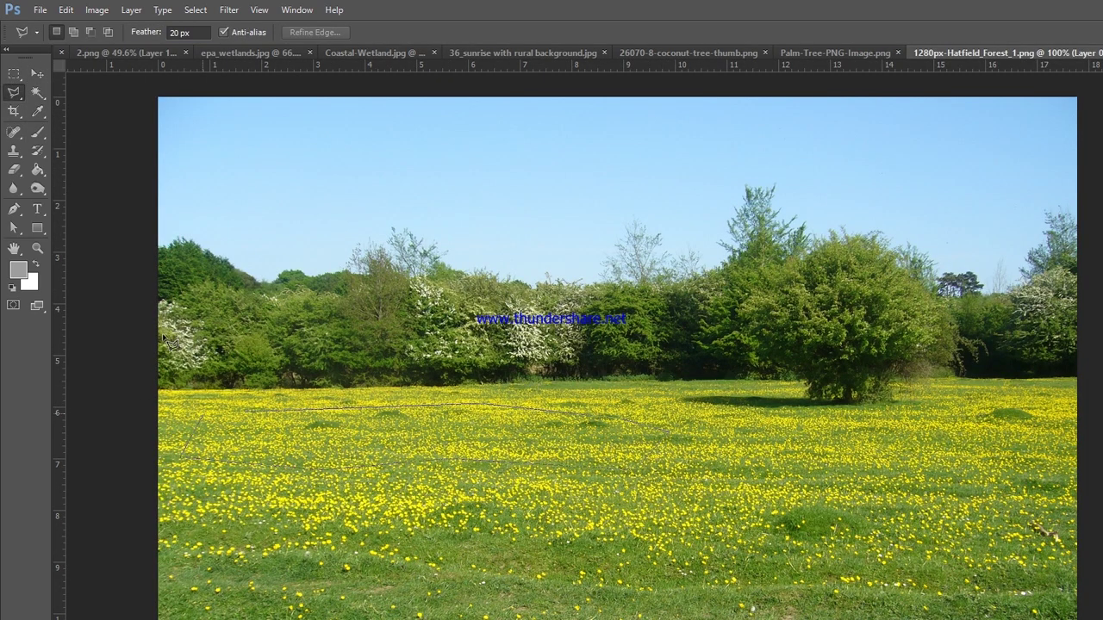
Step: Place the yellow buttercup patch in the meadow and add a duplicate further left
{"action": "left_click", "coordinate": [146, 52]}
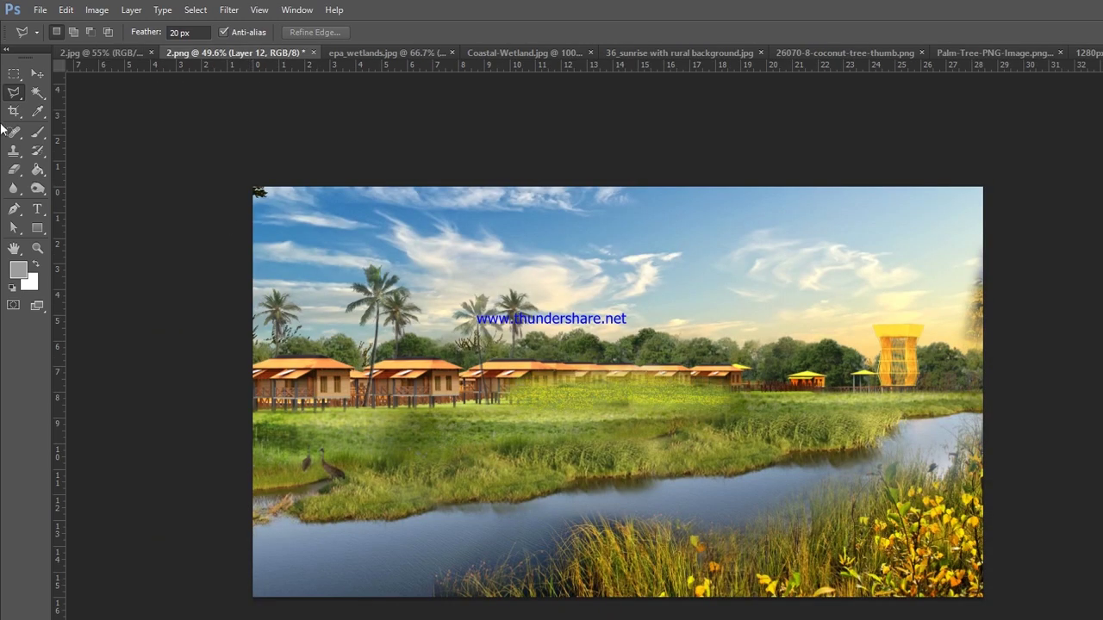
{"action": "key", "text": "v"}
{"action": "scroll", "coordinate": [347, 272], "scroll_direction": "up", "scroll_amount": 3}
{"action": "left_click_drag", "start_coordinate": [405, 401], "coordinate": [287, 373]}
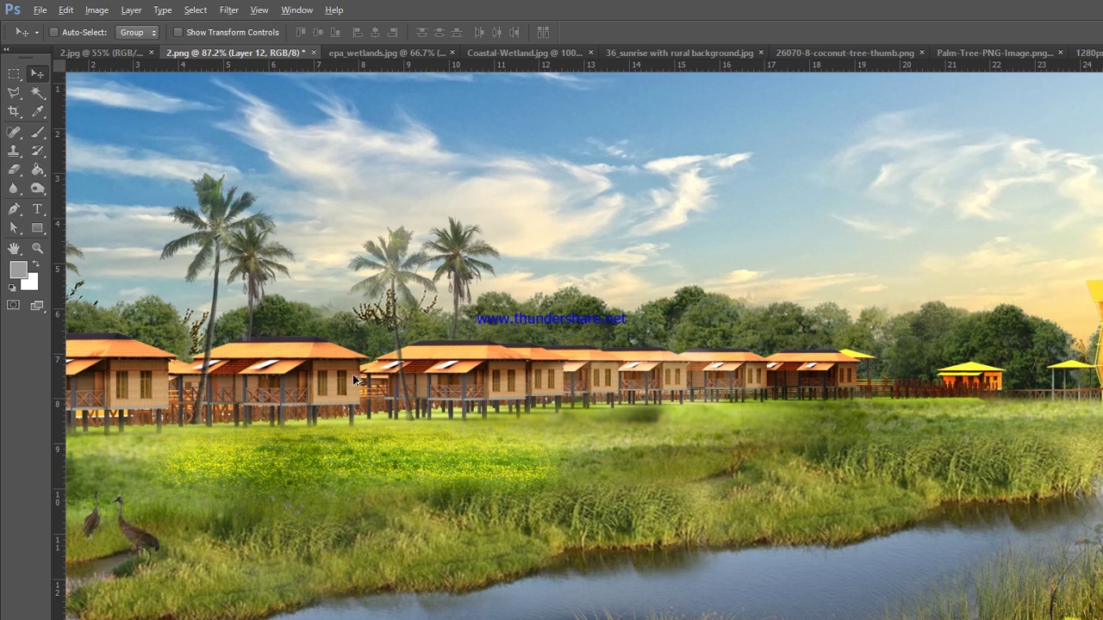
{"action": "left_click_drag", "start_coordinate": [355, 380], "coordinate": [569, 370]}
{"action": "key", "text": "ctrl+z"}
{"action": "left_click_drag", "start_coordinate": [776, 388], "coordinate": [145, 369]}
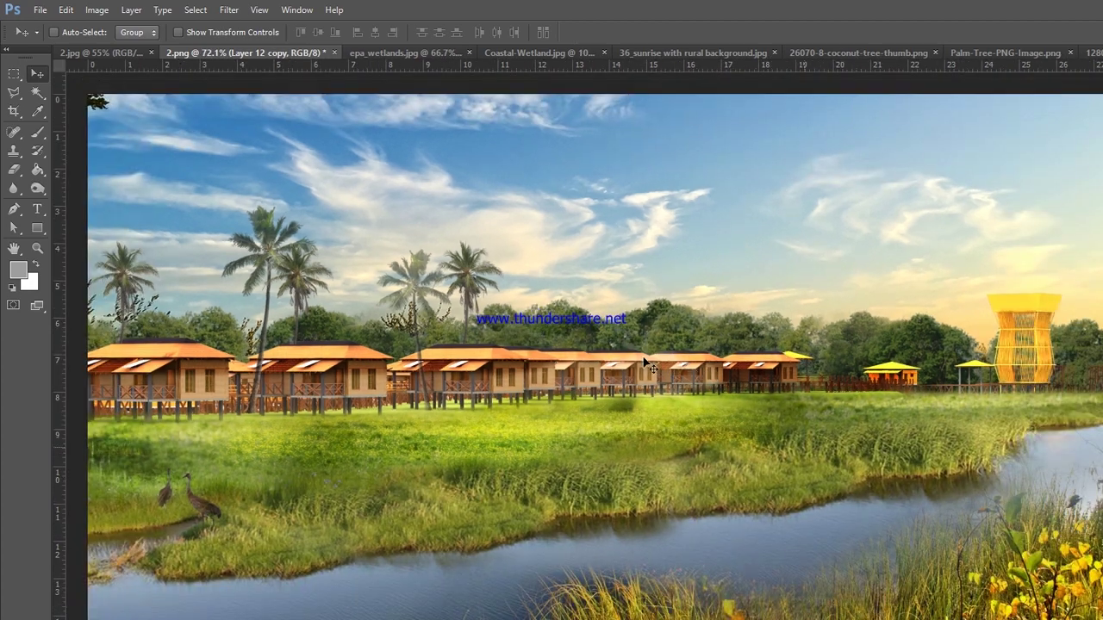
{"action": "scroll", "coordinate": [145, 369], "scroll_direction": "down", "scroll_amount": 1}
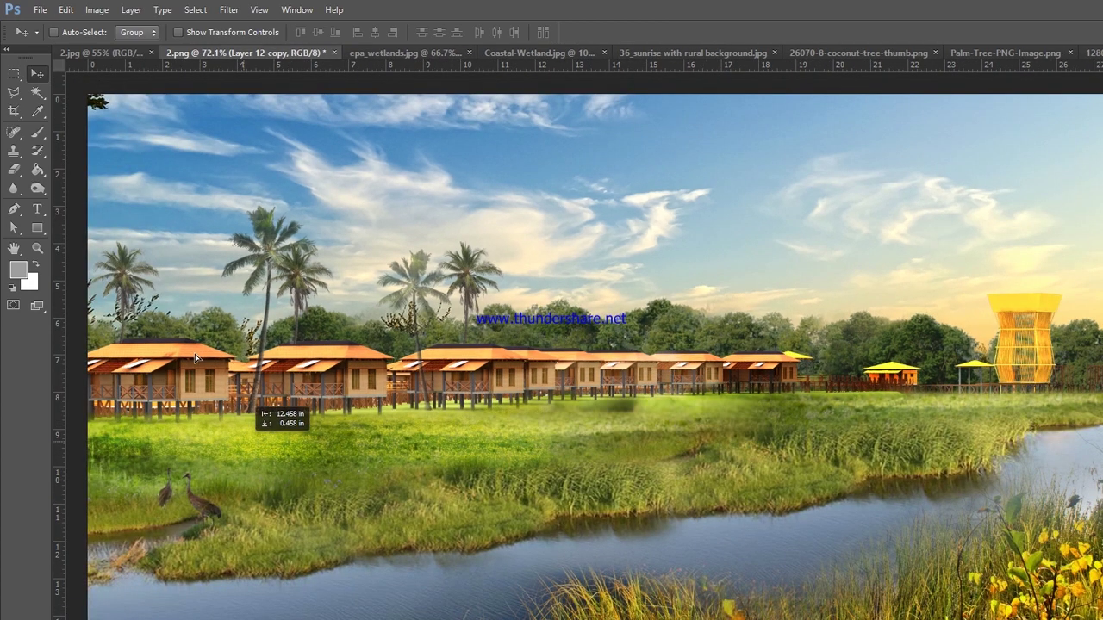
{"action": "left_click_drag", "start_coordinate": [145, 369], "coordinate": [259, 396]}
{"action": "scroll", "coordinate": [293, 396], "scroll_direction": "down", "scroll_amount": 2}
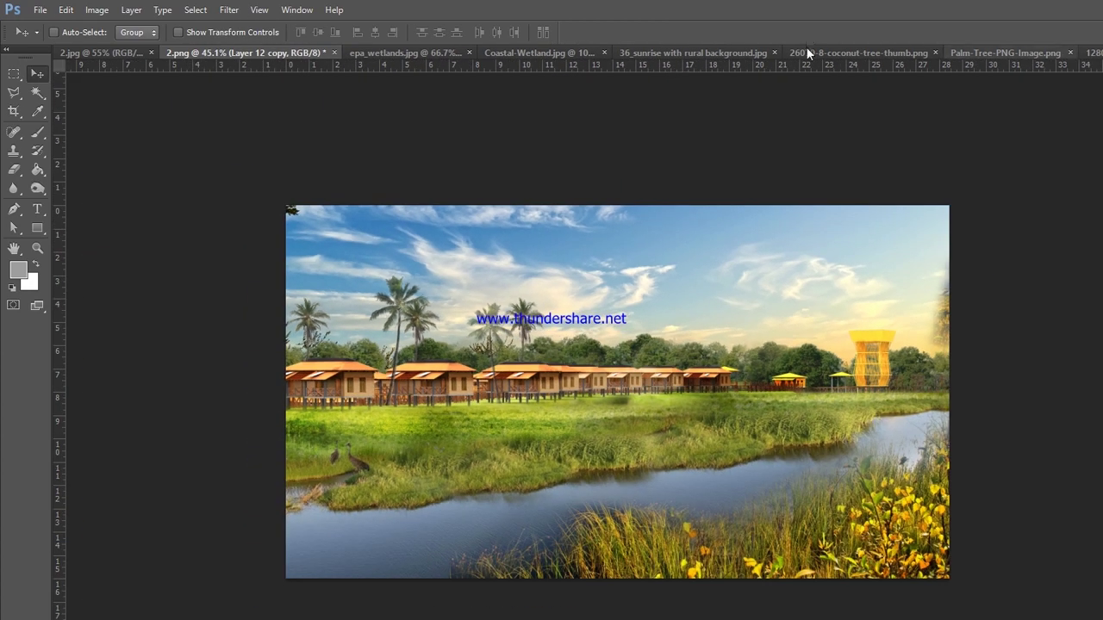
Step: Select the lookout tower on the base layer and raise its Hue/Saturation Lightness
{"action": "key", "text": "alt+comma"}
{"action": "key", "text": "l"}
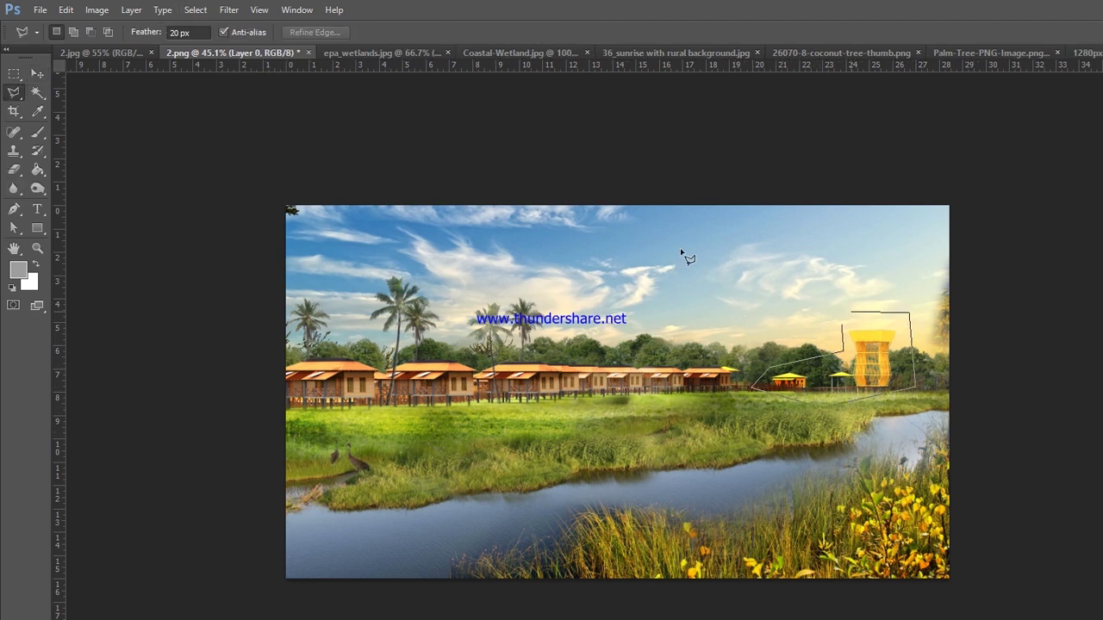
{"action": "key", "text": "Return"}
{"action": "left_click", "coordinate": [97, 9]}
{"action": "left_click", "coordinate": [332, 147]}
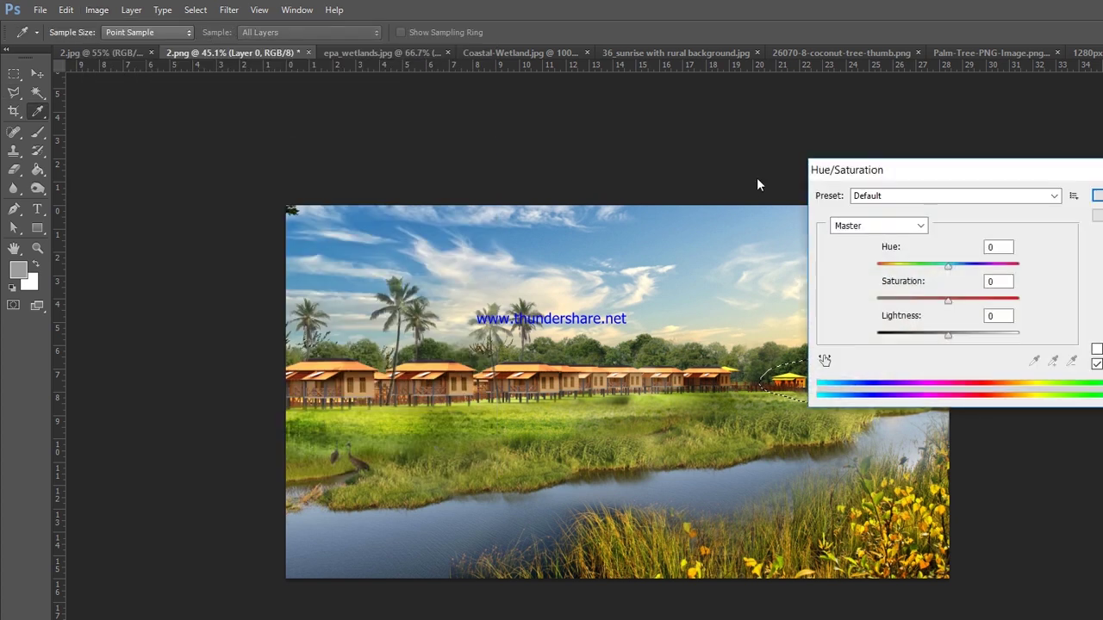
{"action": "left_click_drag", "start_coordinate": [847, 169], "coordinate": [1026, 148]}
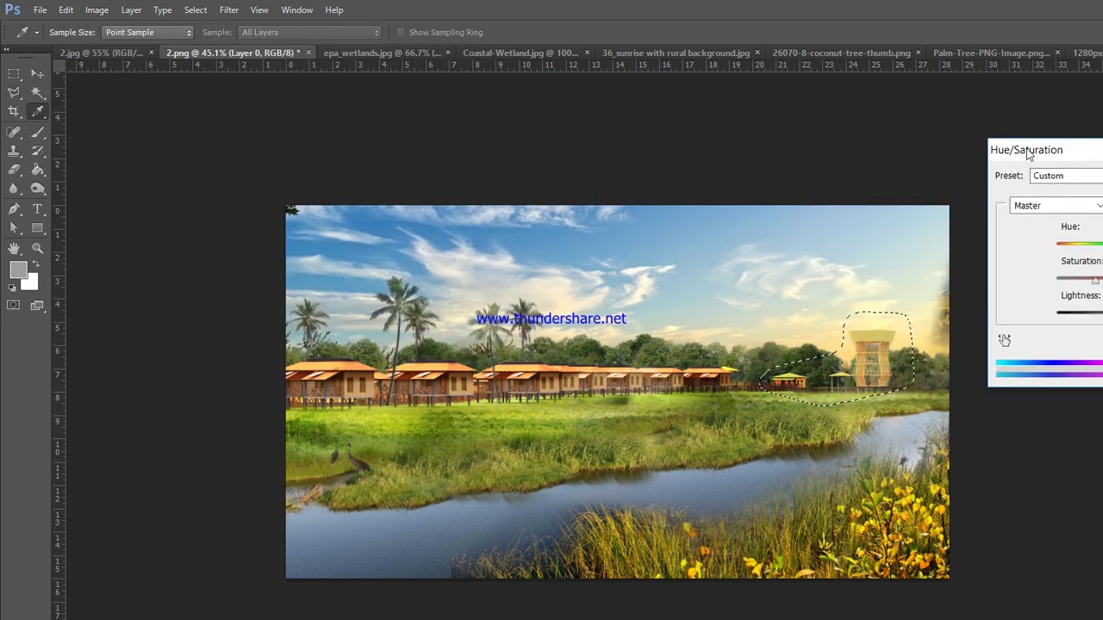
{"action": "key", "text": "Return"}
Step: Open birds_PNG101 in Photoshop, then return to the 2.png resort scene
{"action": "left_click", "coordinate": [1056, 7]}
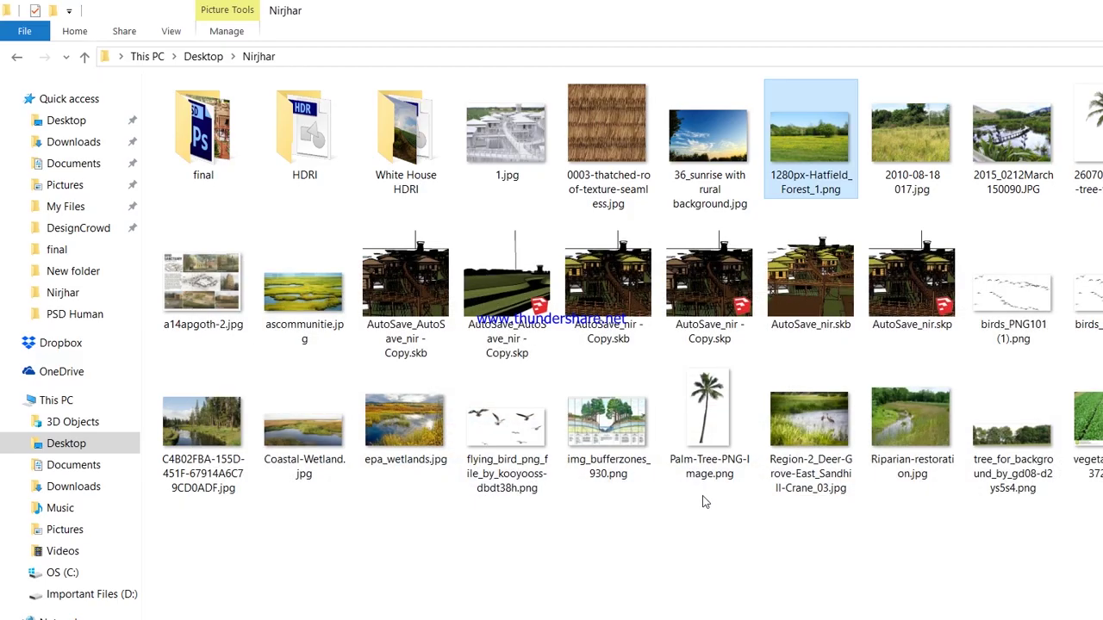
{"action": "right_click", "coordinate": [1070, 226]}
{"action": "left_click", "coordinate": [937, 474]}
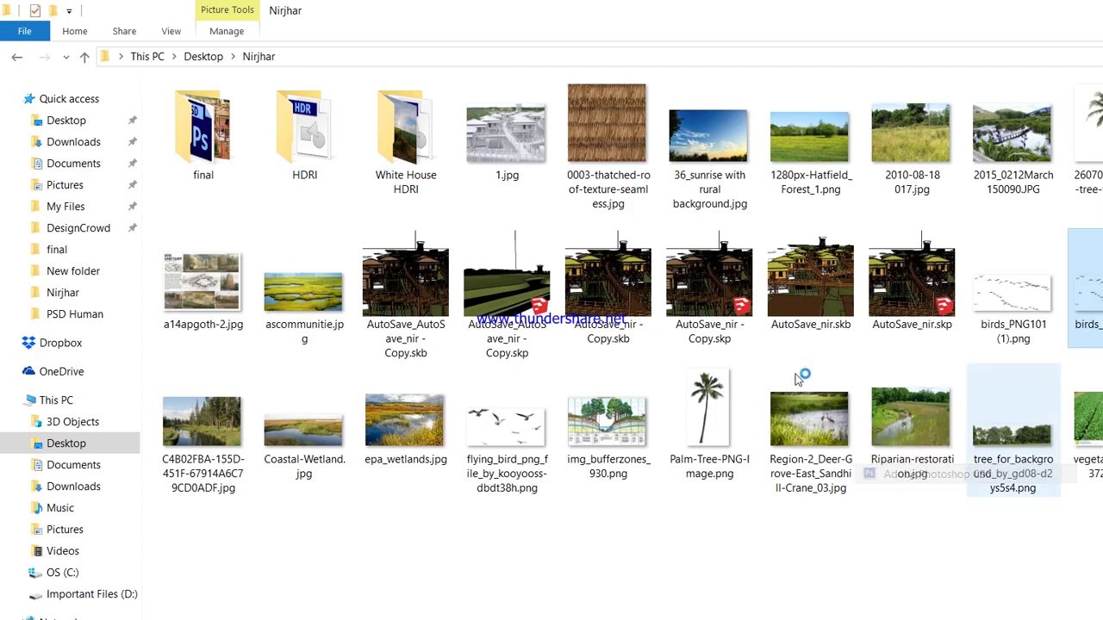
{"action": "left_click", "coordinate": [155, 53]}
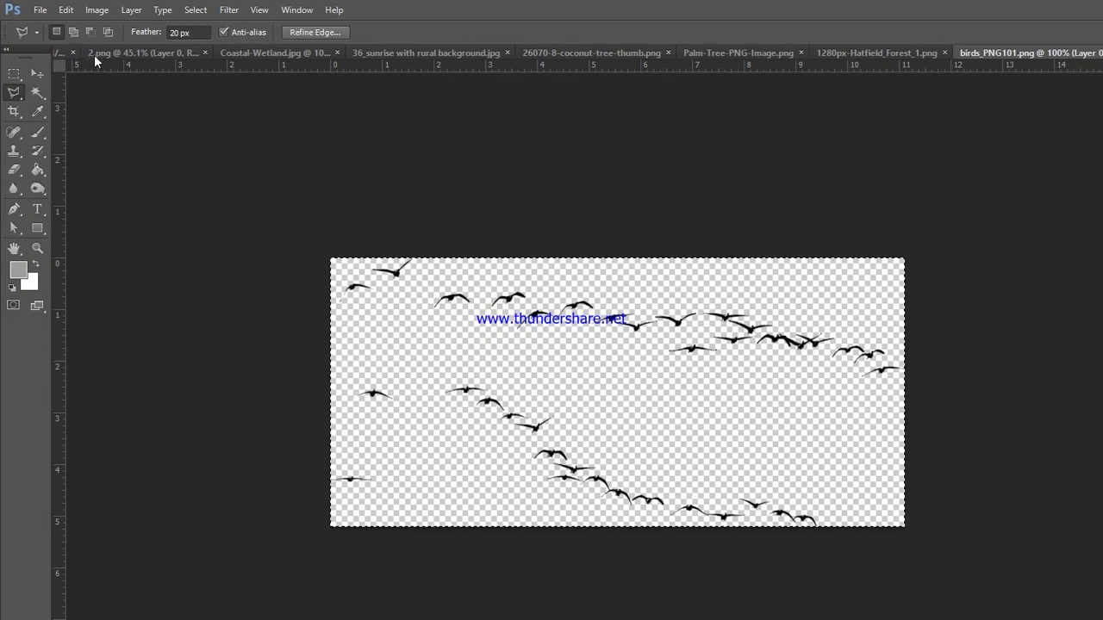
{"action": "left_click", "coordinate": [94, 52]}
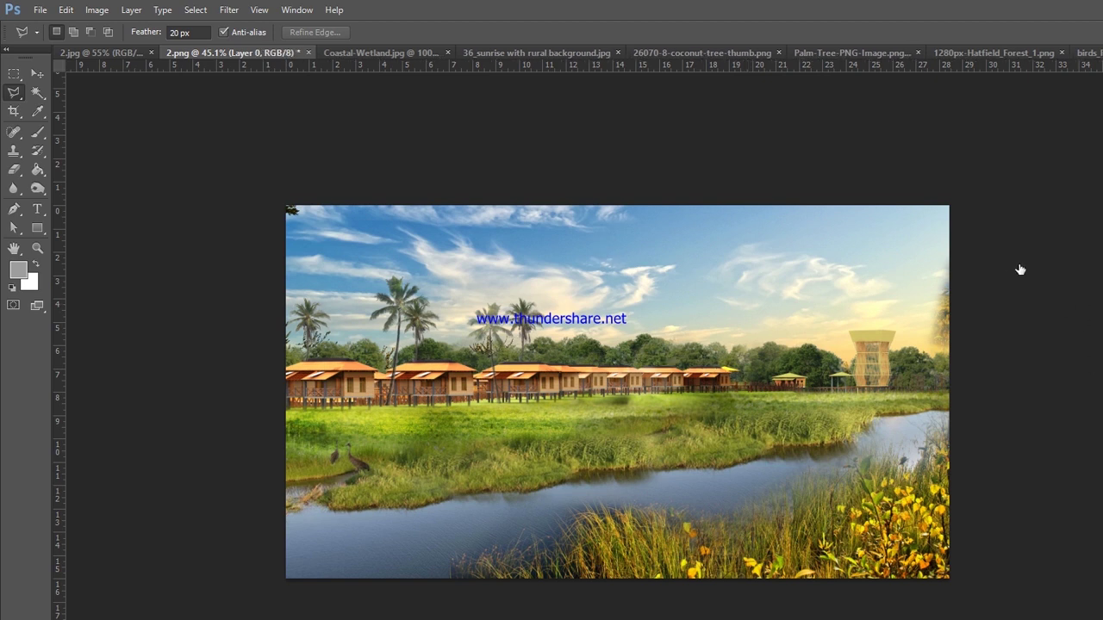
Step: Paste the birds into 2.png, shrink the flock to about 84%, and place it above the tower
{"action": "key", "text": "alt+bracketright"}
{"action": "key", "text": "alt+bracketright"}
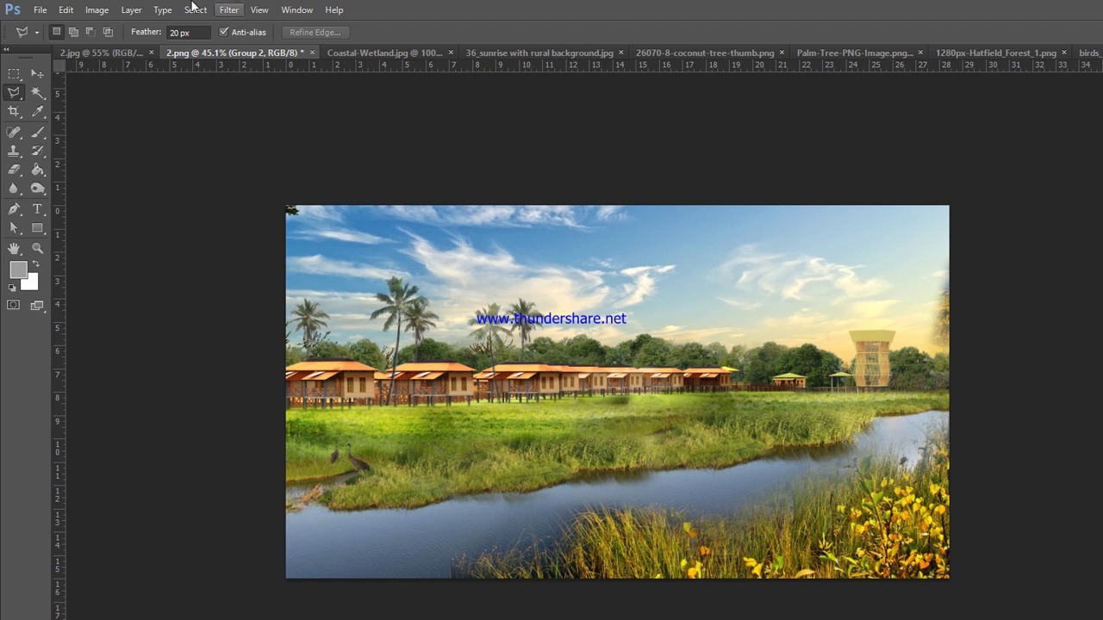
{"action": "left_click", "coordinate": [37, 73]}
{"action": "key", "text": "ctrl+v"}
{"action": "key", "text": "ctrl+t"}
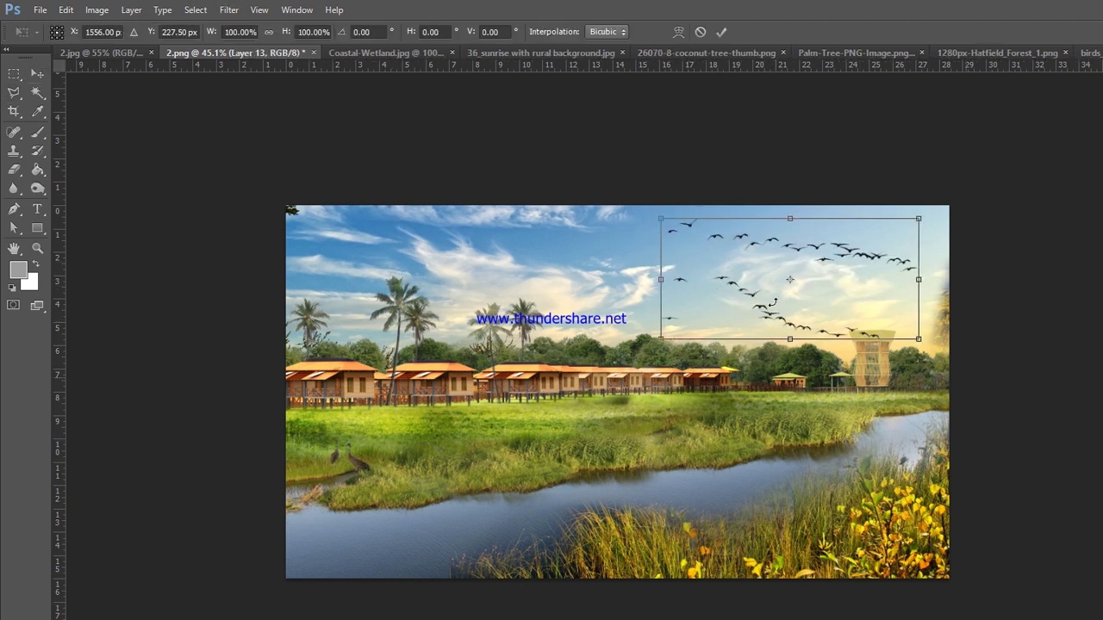
{"action": "left_click_drag", "start_coordinate": [918, 339], "coordinate": [812, 284]}
{"action": "left_click_drag", "start_coordinate": [737, 250], "coordinate": [774, 297]}
{"action": "key", "text": "Return"}
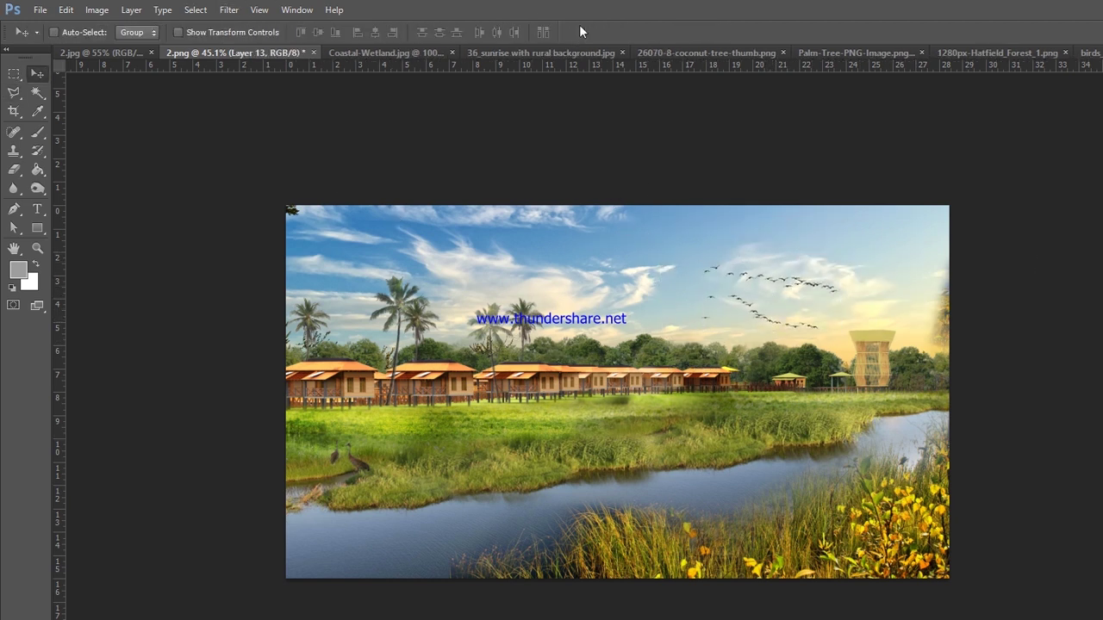
{"action": "key", "text": "ctrl+t"}
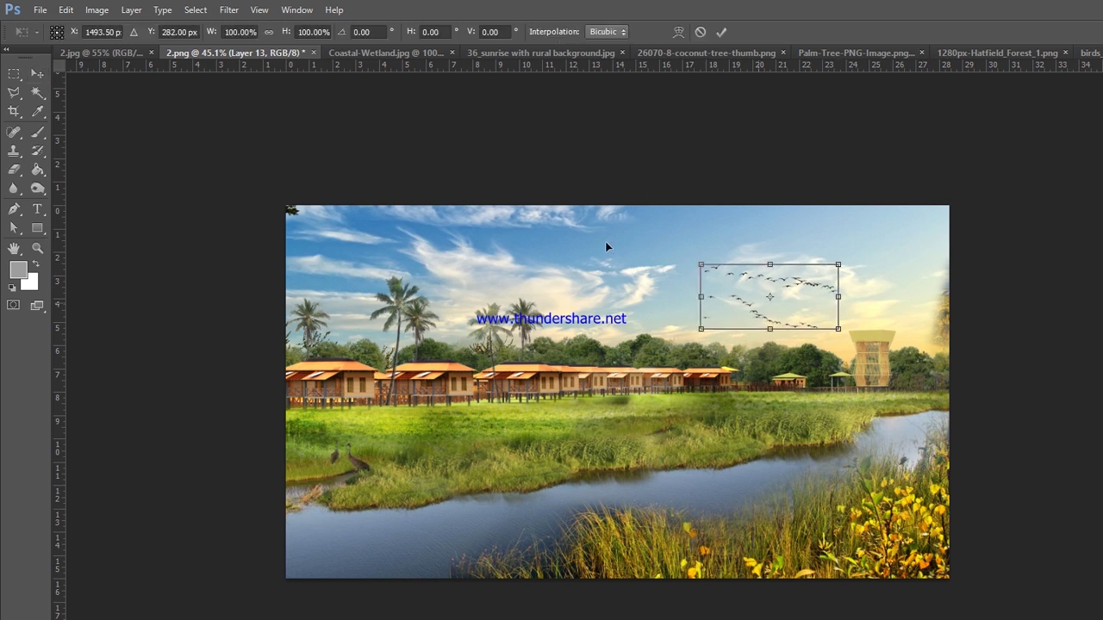
{"action": "left_click_drag", "start_coordinate": [701, 328], "coordinate": [723, 318]}
{"action": "key", "text": "Return"}
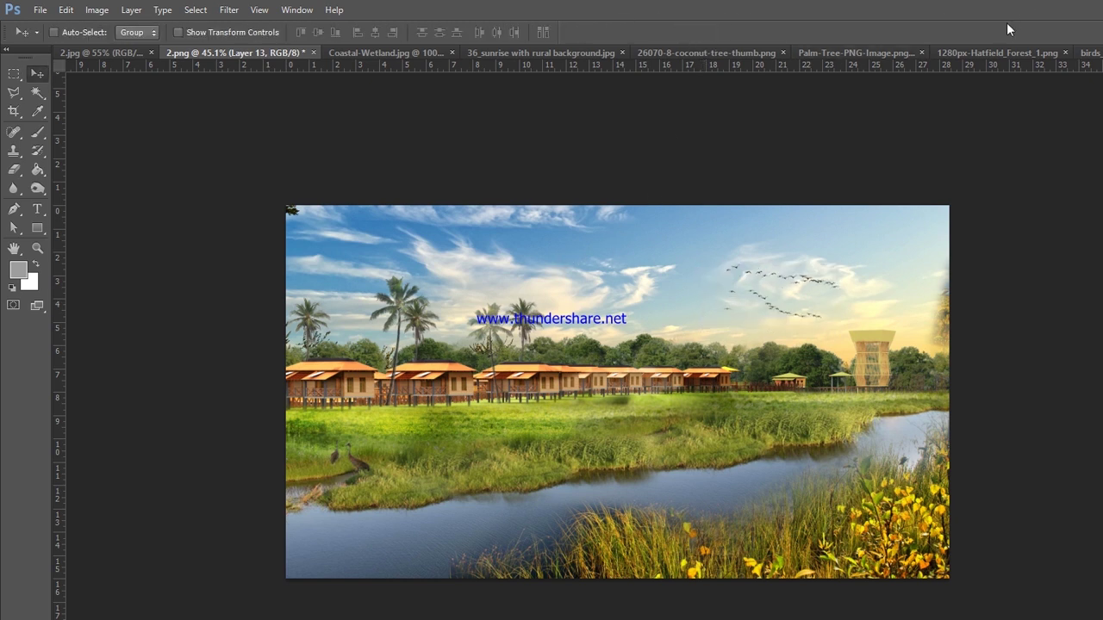
{"action": "left_click", "coordinate": [1054, 11]}
{"action": "right_click", "coordinate": [1078, 293]}
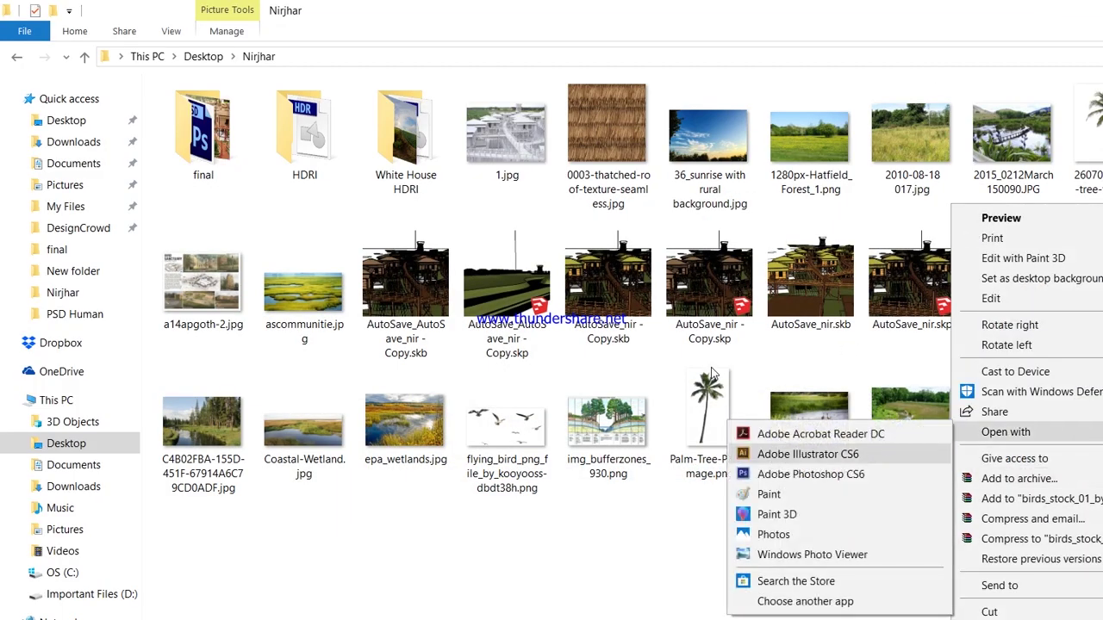
Step: Open birds_stock in Photoshop and close the flat-colour 2.jpg render
{"action": "left_click", "coordinate": [827, 472]}
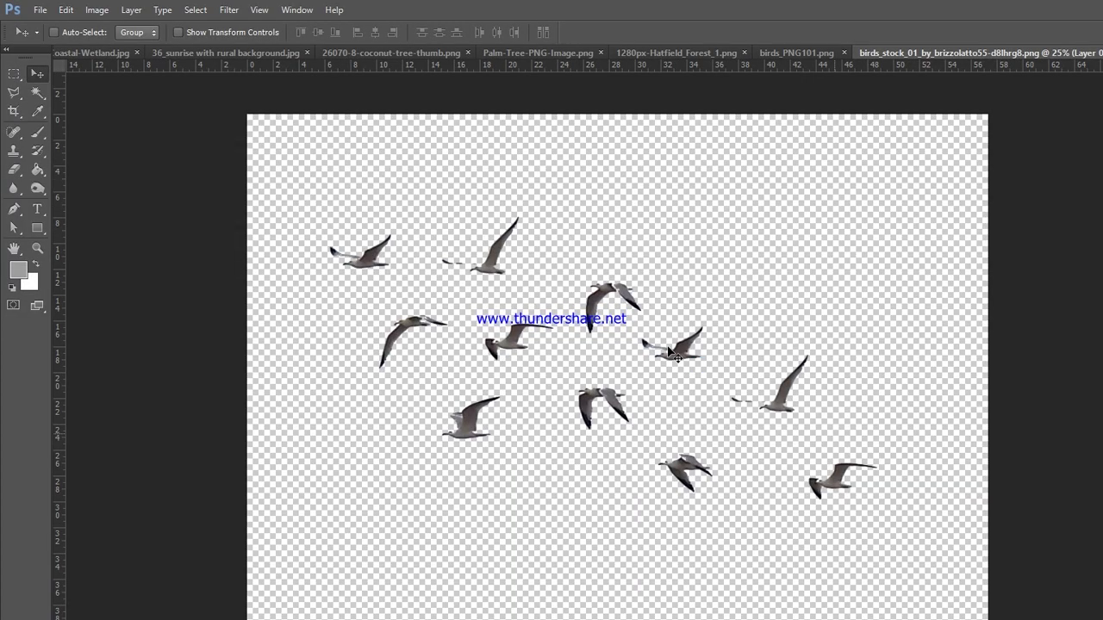
{"action": "left_click", "coordinate": [225, 53]}
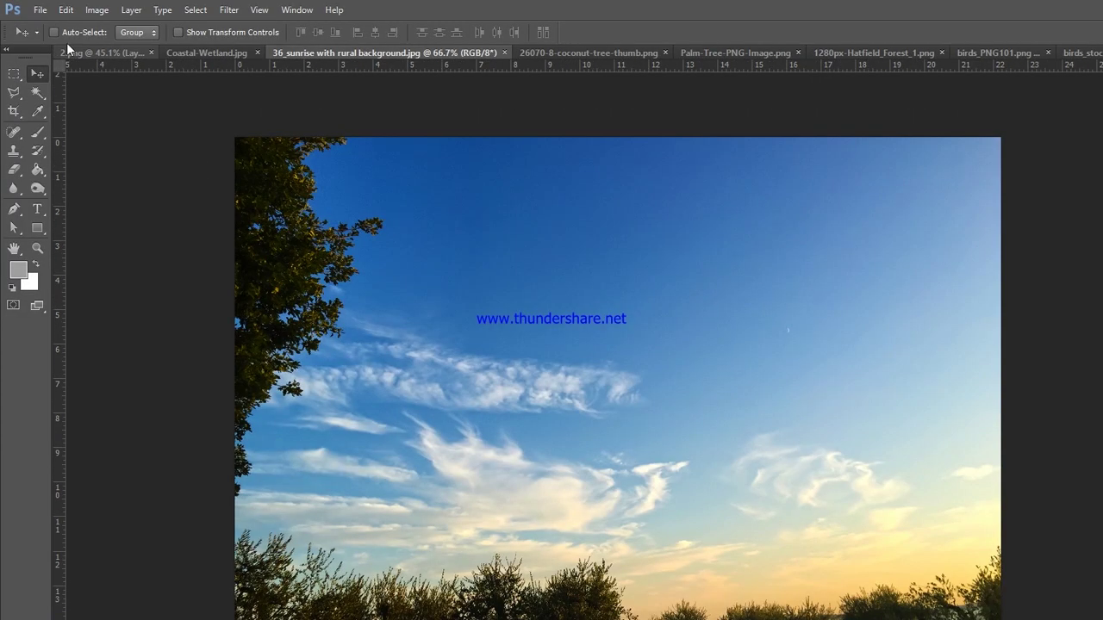
{"action": "left_click", "coordinate": [181, 52]}
{"action": "left_click", "coordinate": [100, 52]}
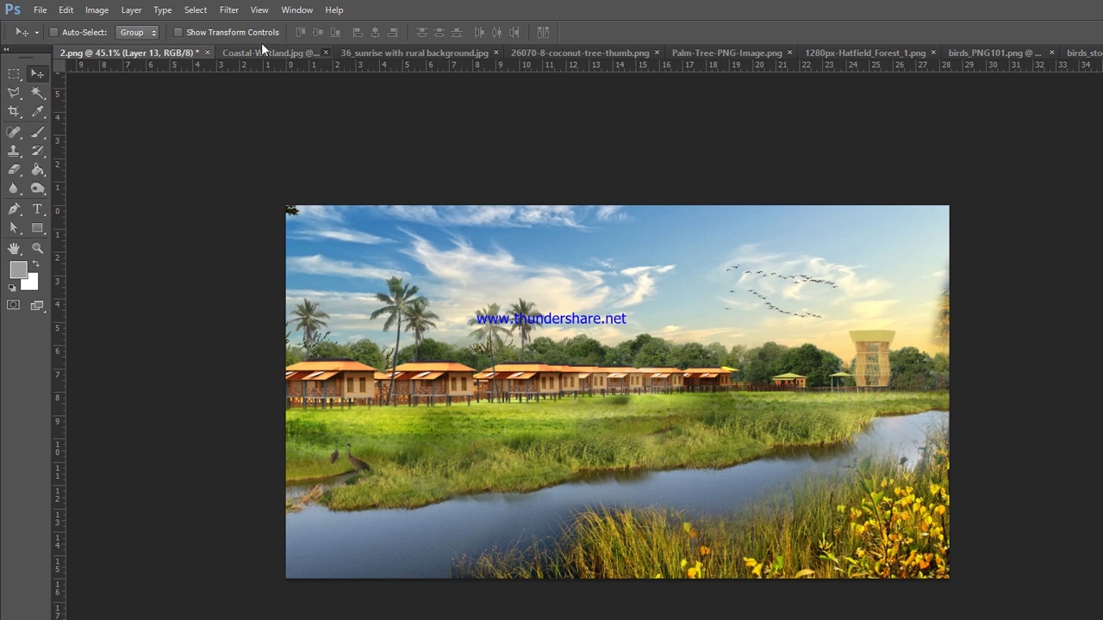
{"action": "left_click", "coordinate": [93, 48]}
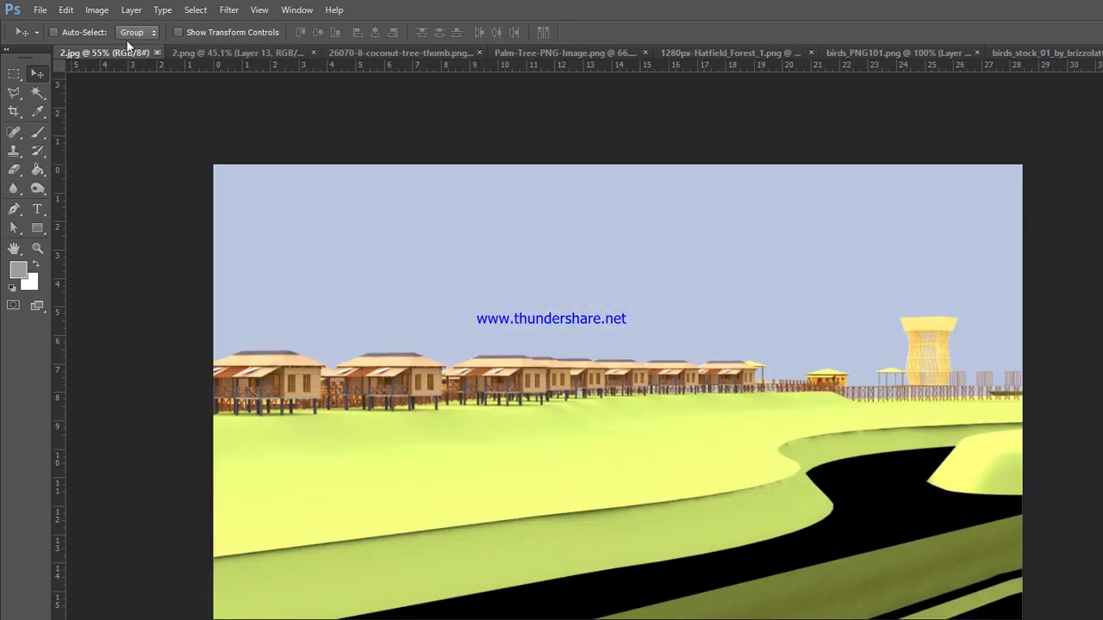
{"action": "key", "text": "ctrl+w"}
Step: Paste the seagulls into 2.png, shrink them to about 8%, and set them high above the palms
{"action": "key", "text": "ctrl+v"}
{"action": "key", "text": "ctrl+t"}
{"action": "key", "text": "ctrl+0"}
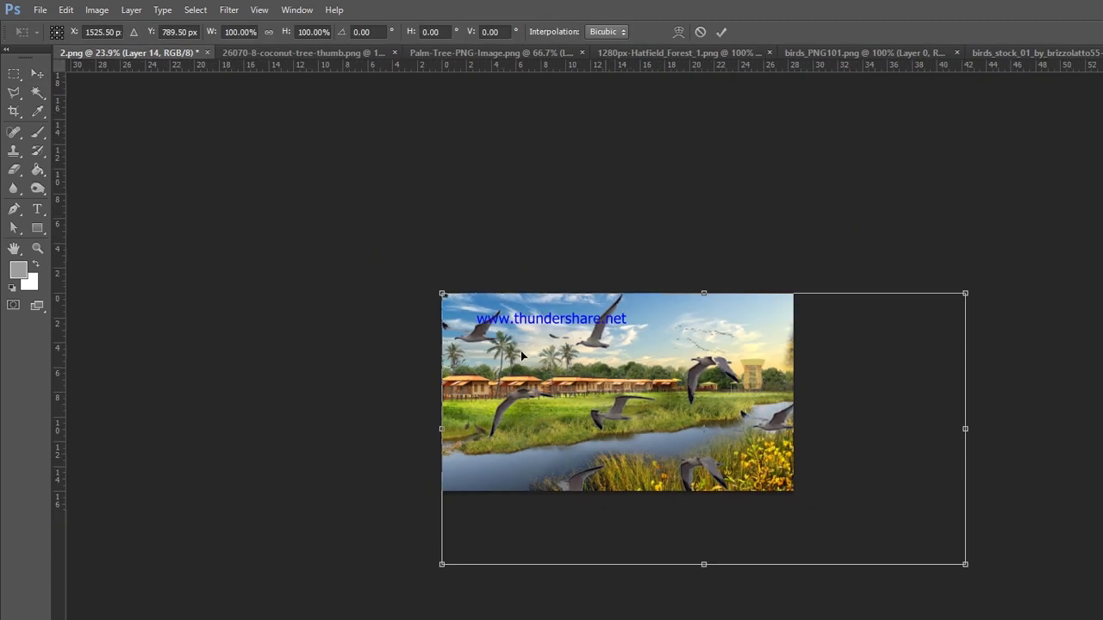
{"action": "left_click_drag", "start_coordinate": [965, 565], "coordinate": [538, 347]}
{"action": "key", "text": "ctrl+0"}
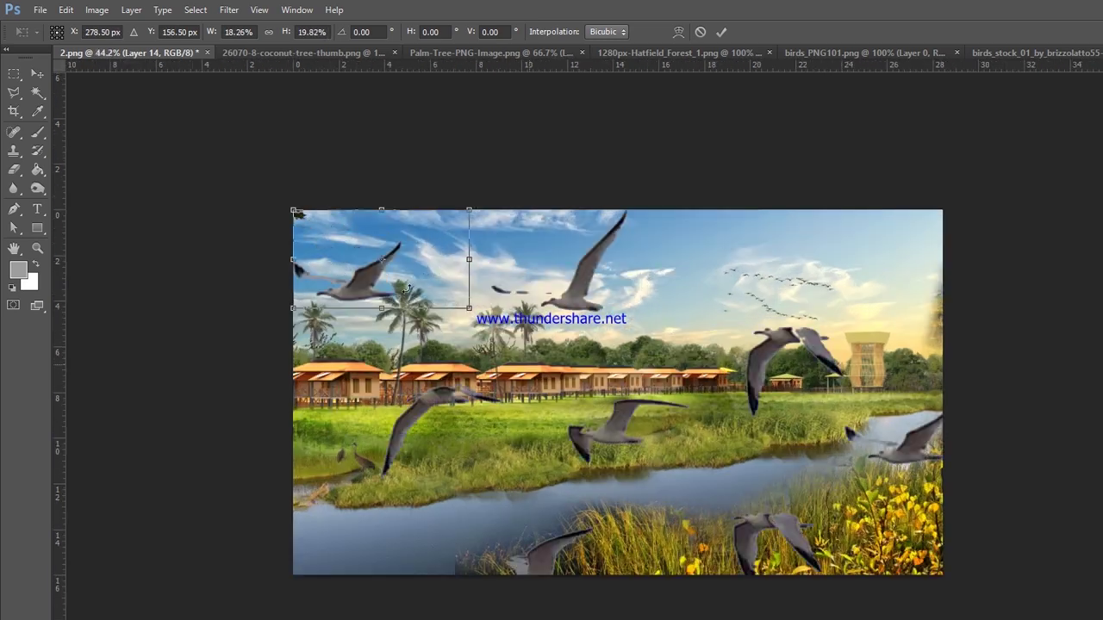
{"action": "key", "text": "ctrl+0"}
{"action": "left_click_drag", "start_coordinate": [731, 305], "coordinate": [591, 233]}
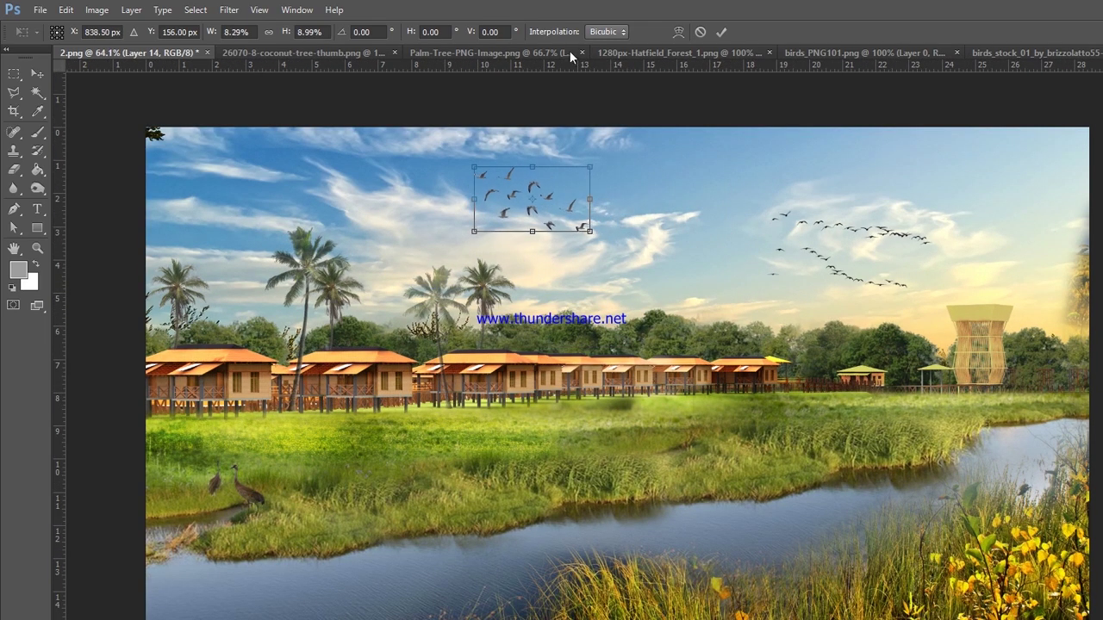
{"action": "key", "text": "Return"}
{"action": "mouse_move", "coordinate": [517, 181]}
{"action": "left_mouse_down"}
{"action": "mouse_move", "coordinate": [365, 172]}
{"action": "mouse_move", "coordinate": [528, 175]}
{"action": "left_mouse_up"}
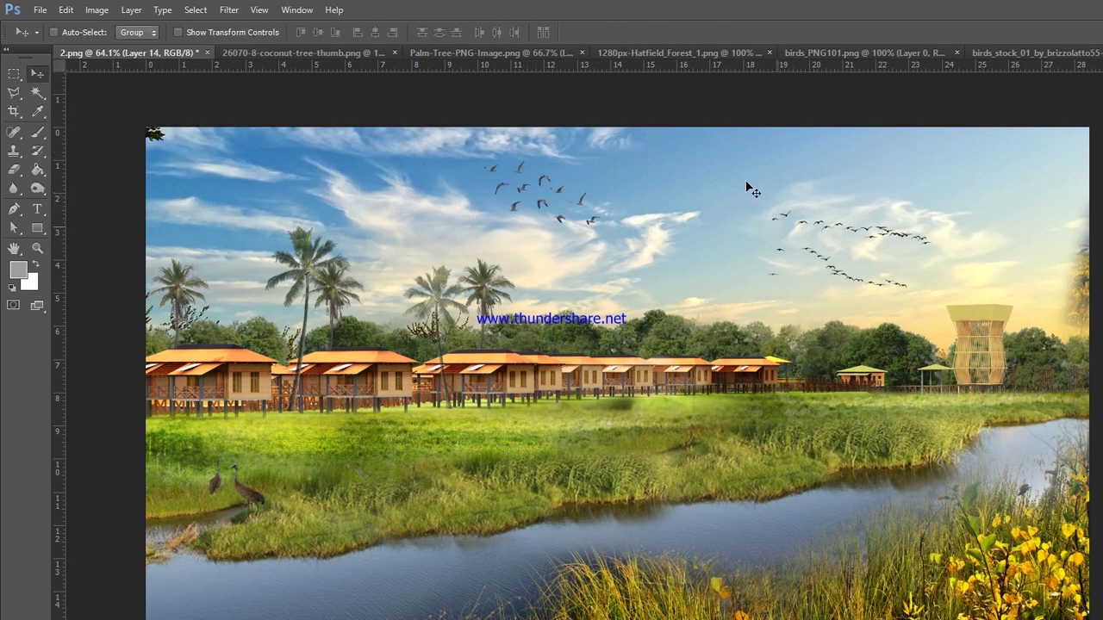
{"action": "left_click", "coordinate": [1051, 10]}
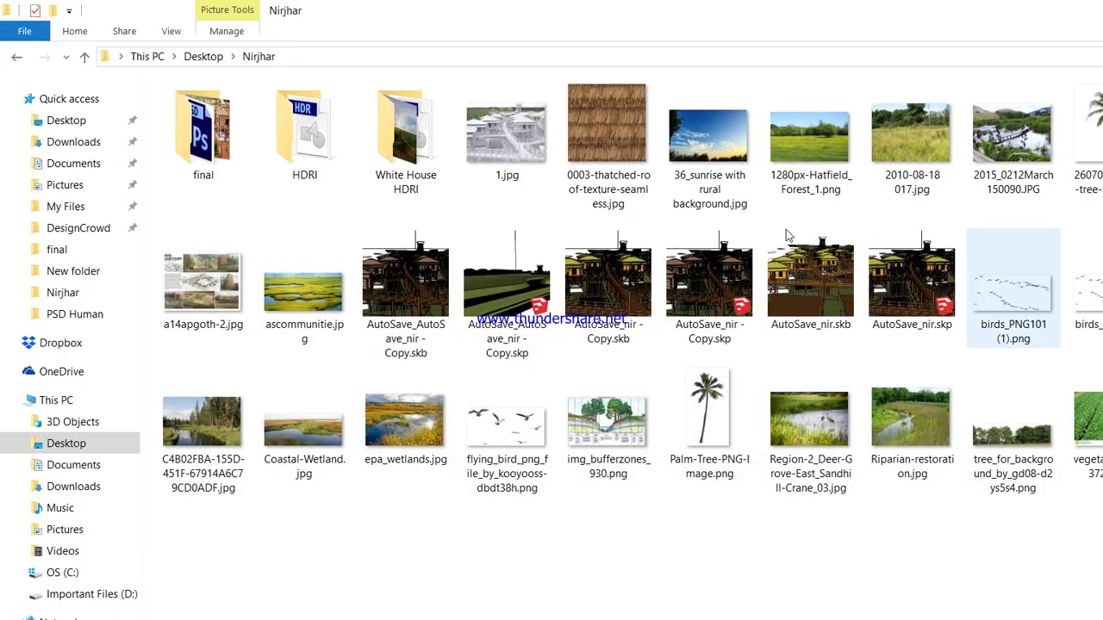
Step: Open flying_bird, paste it into 2.png, and scale the gulls to 10% near the tower
{"action": "right_click", "coordinate": [506, 371]}
{"action": "left_click", "coordinate": [999, 453]}
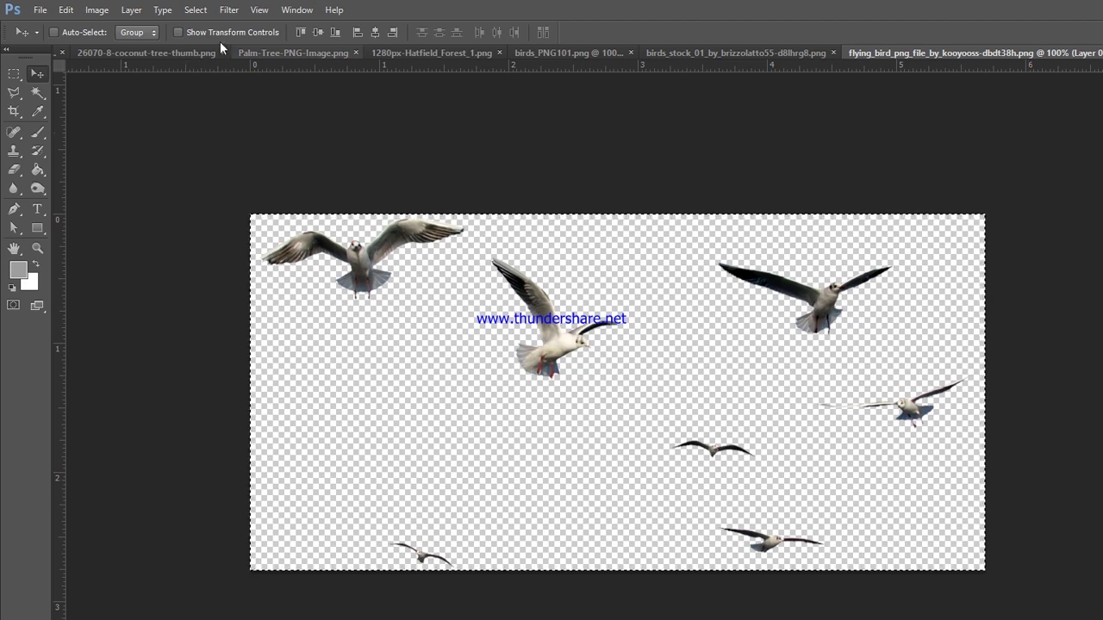
{"action": "left_click", "coordinate": [86, 53]}
{"action": "key", "text": "ctrl+v"}
{"action": "key", "text": "ctrl+t"}
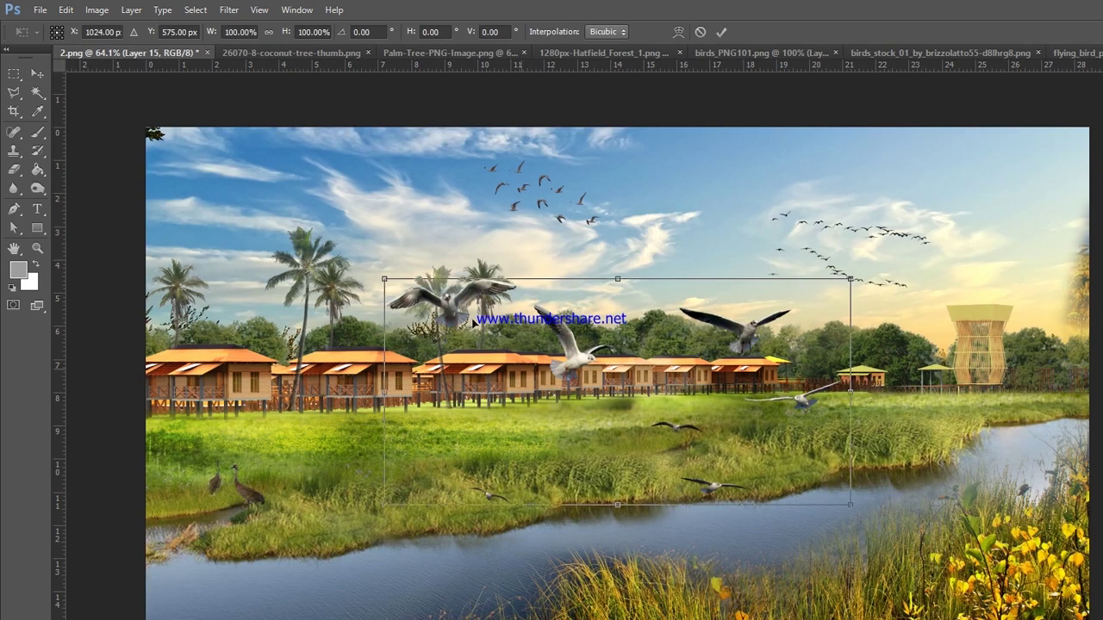
{"action": "left_click_drag", "start_coordinate": [851, 505], "coordinate": [527, 349]}
{"action": "mouse_move", "coordinate": [435, 289]}
{"action": "left_mouse_down"}
{"action": "mouse_move", "coordinate": [206, 199]}
{"action": "mouse_move", "coordinate": [1026, 215]}
{"action": "left_mouse_up"}
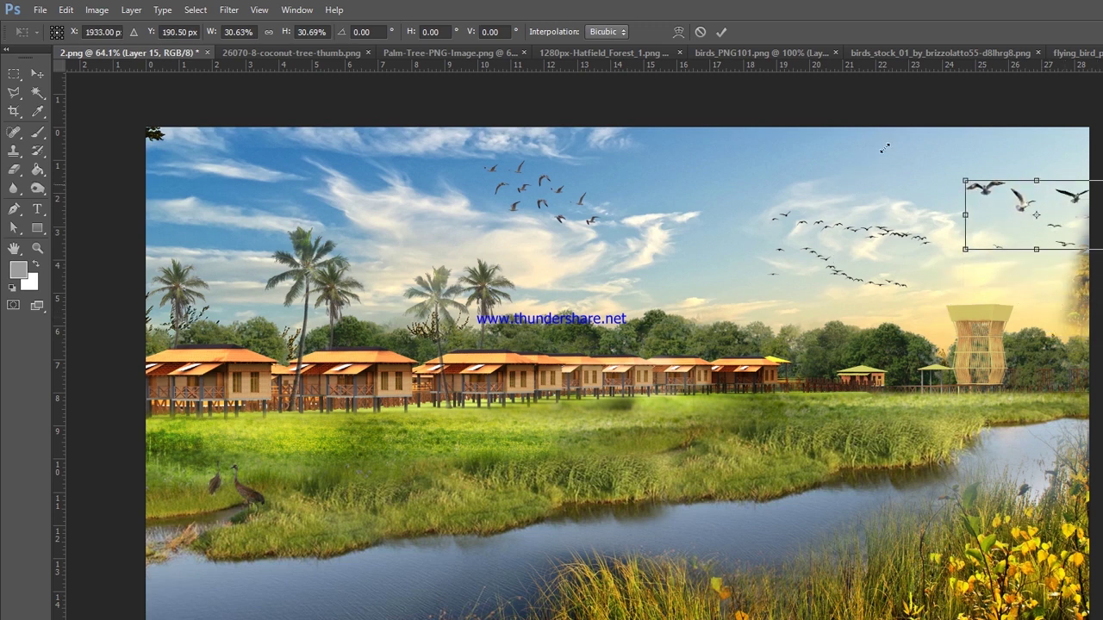
{"action": "left_click_drag", "start_coordinate": [1083, 177], "coordinate": [812, 193]}
{"action": "key", "text": "Return"}
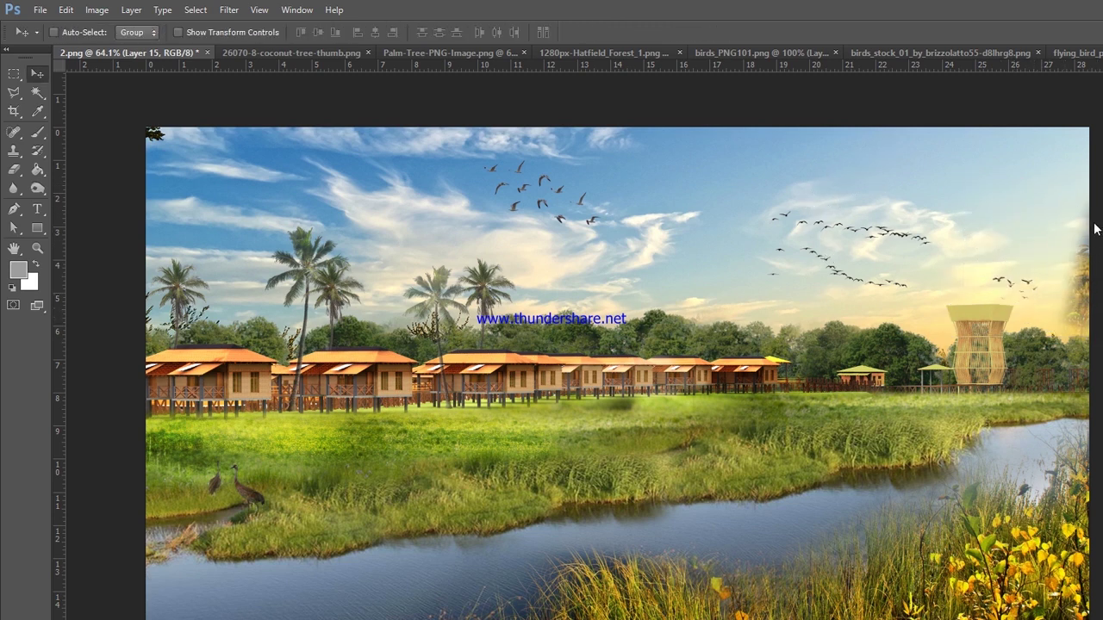
Step: Alt-drag copies of the small gulls into the upper-left sky and near the horizon
{"action": "mouse_move", "coordinate": [1083, 249]}
{"action": "left_mouse_down"}
{"action": "mouse_move", "coordinate": [838, 247]}
{"action": "mouse_move", "coordinate": [303, 187]}
{"action": "left_mouse_up"}
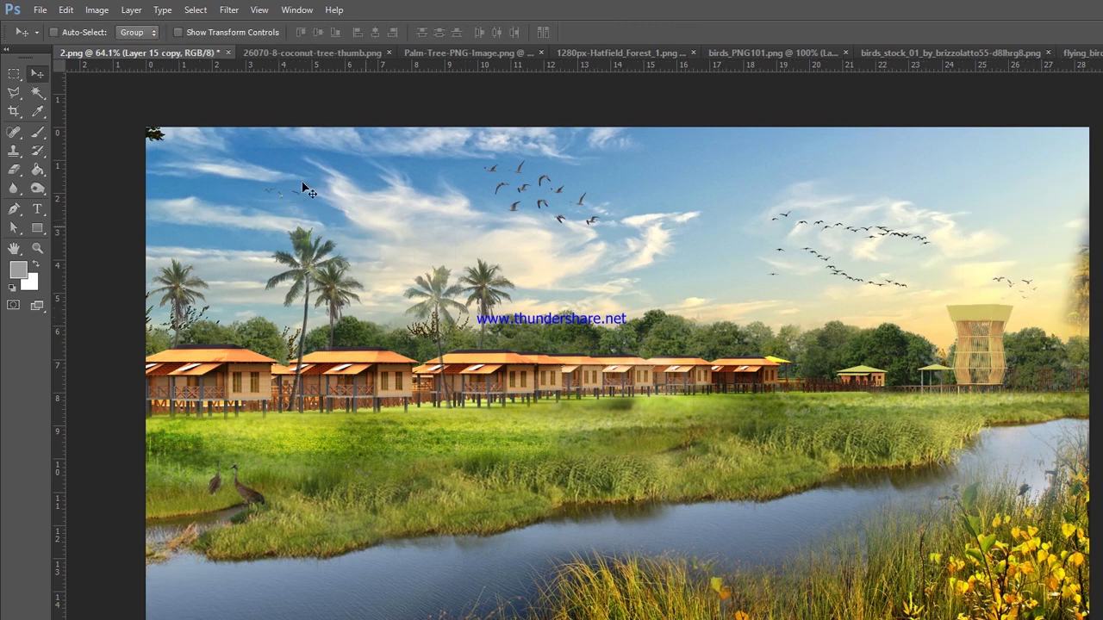
{"action": "key", "text": "ctrl+t"}
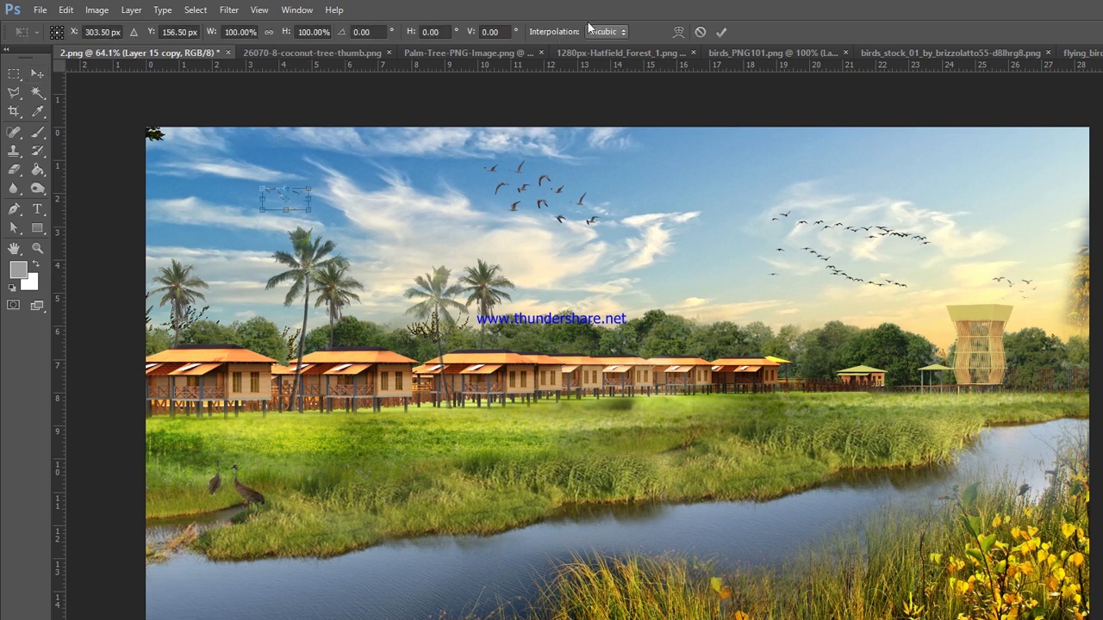
{"action": "key", "text": "Return"}
{"action": "left_click_drag", "start_coordinate": [249, 164], "coordinate": [657, 284]}
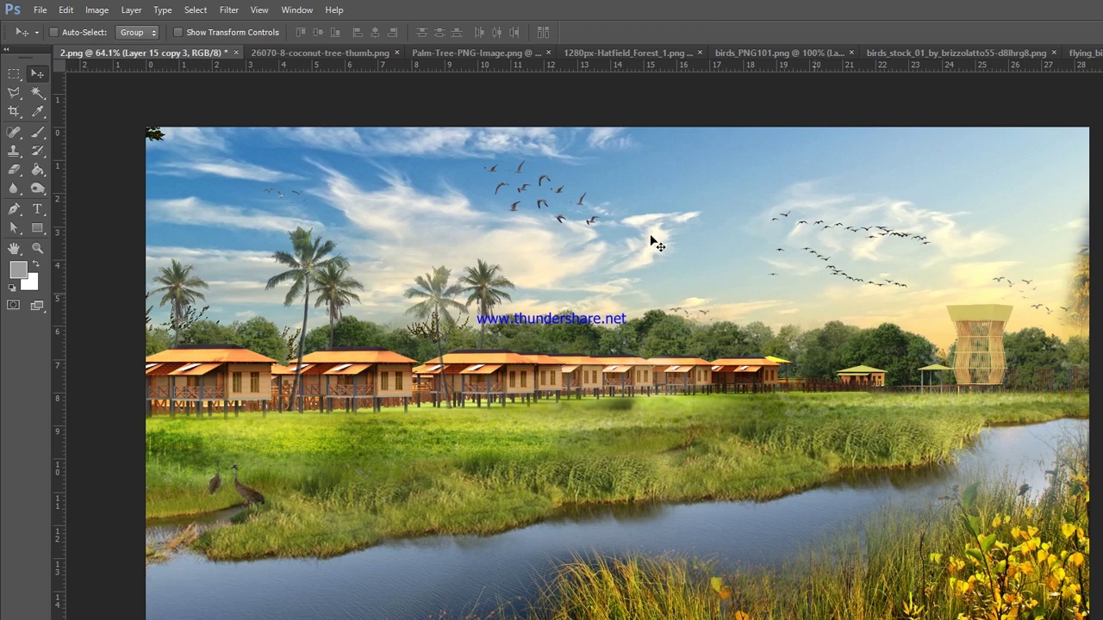
{"action": "scroll", "coordinate": [835, 292], "scroll_direction": "down", "scroll_amount": 3}
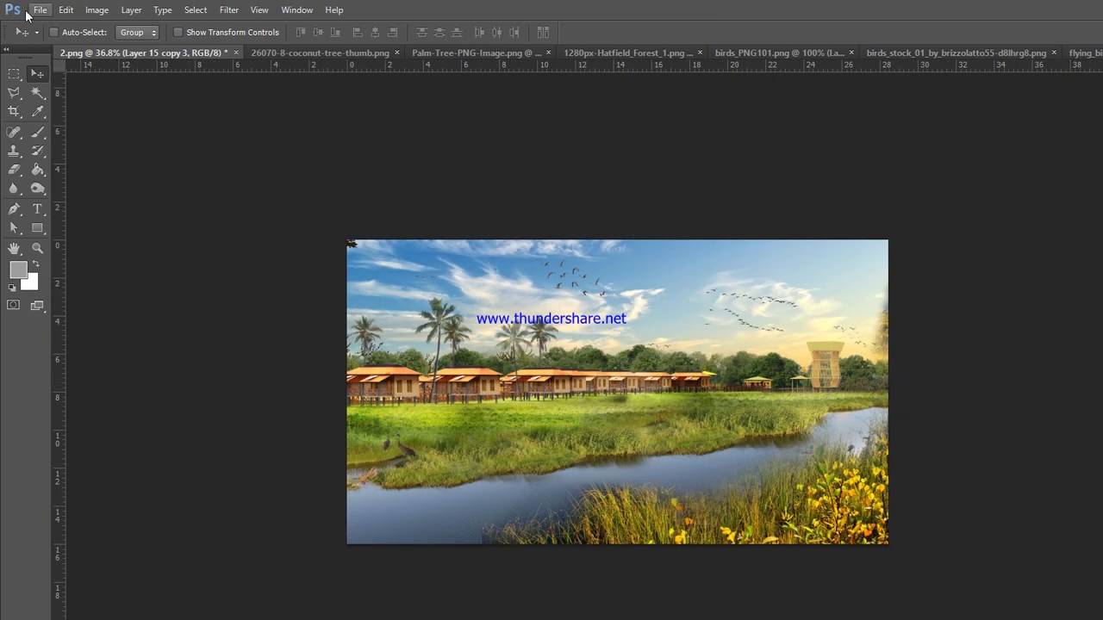
Step: Save the composite as 2.psd in Photoshop format in the final folder
{"action": "left_click", "coordinate": [27, 12]}
{"action": "left_click", "coordinate": [43, 224]}
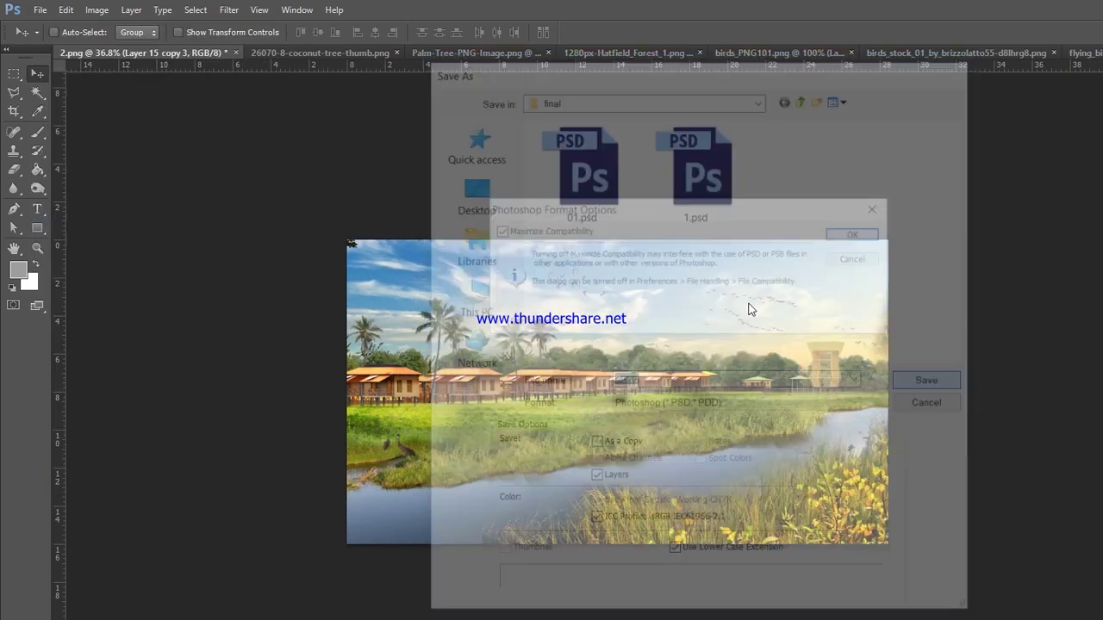
{"action": "key", "text": "Return"}
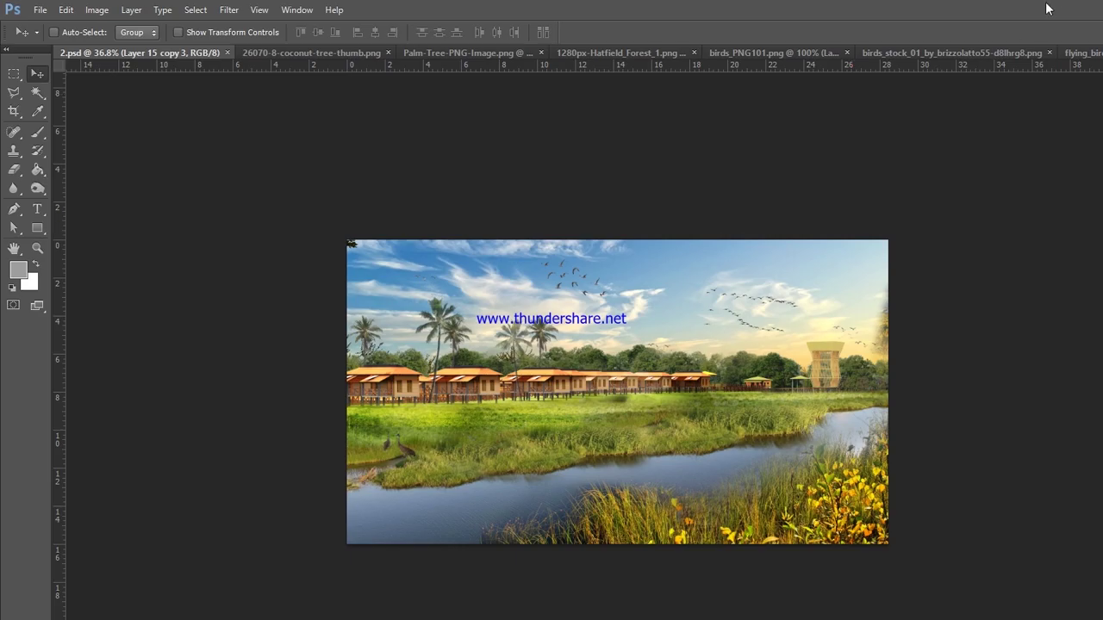
Step: Open 1.psd and select the standing person's layer
{"action": "double_click", "coordinate": [202, 129]}
{"action": "scroll", "coordinate": [646, 232], "scroll_direction": "down", "scroll_amount": 2}
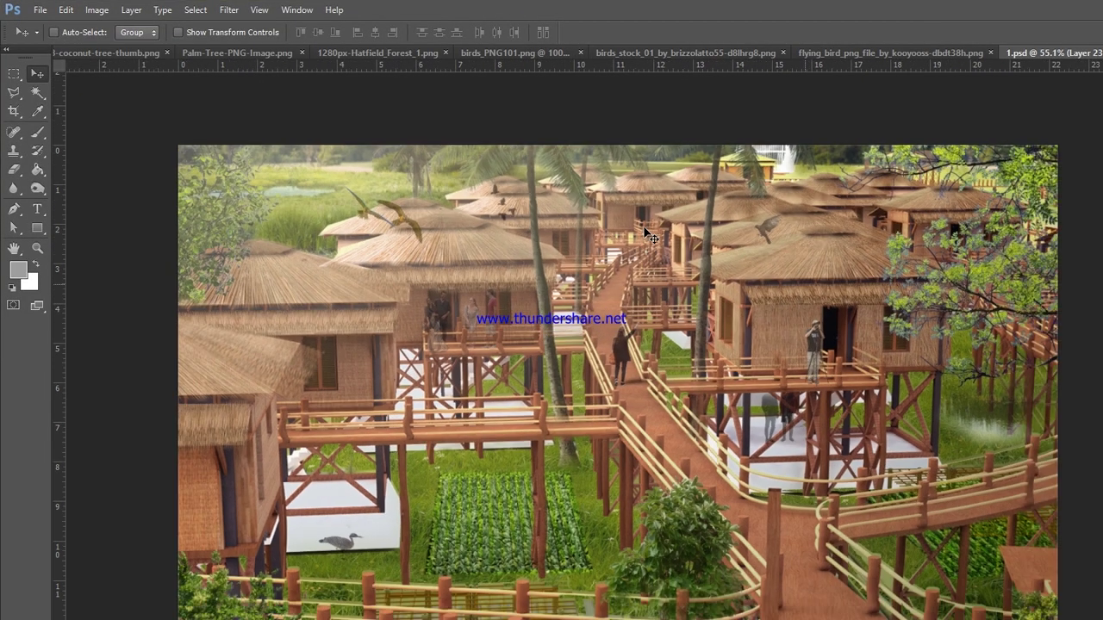
{"action": "right_click", "coordinate": [812, 339]}
{"action": "left_click", "coordinate": [854, 350]}
Step: Marquee-select the standing person in 1.psd and close the Palm-Tree image document
{"action": "left_click_drag", "start_coordinate": [814, 349], "coordinate": [674, 345]}
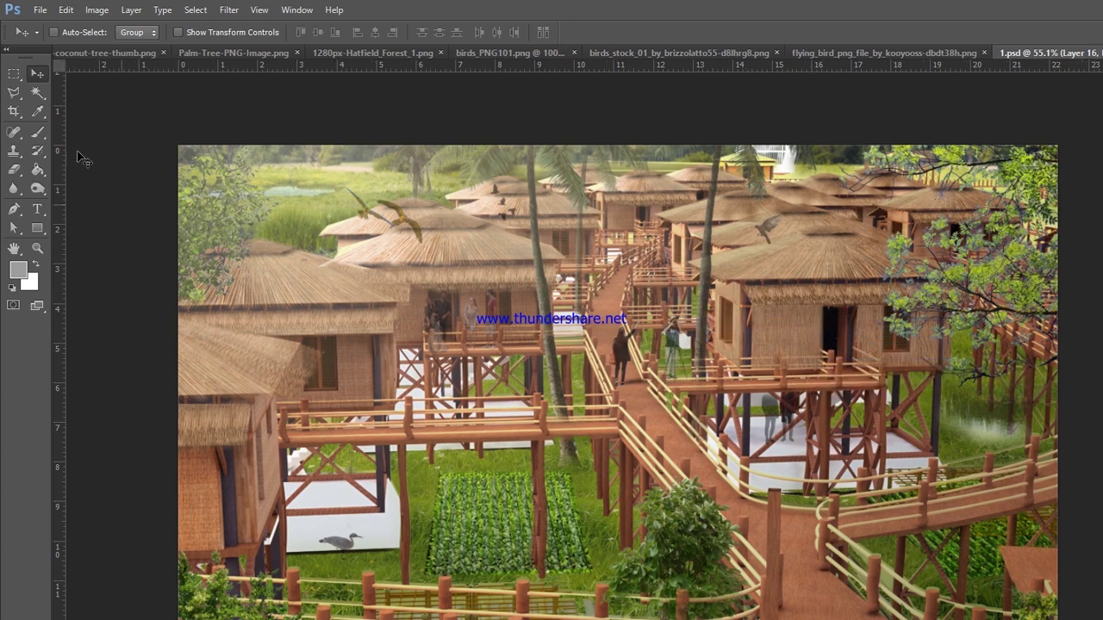
{"action": "key", "text": "m"}
{"action": "left_click_drag", "start_coordinate": [638, 294], "coordinate": [713, 418]}
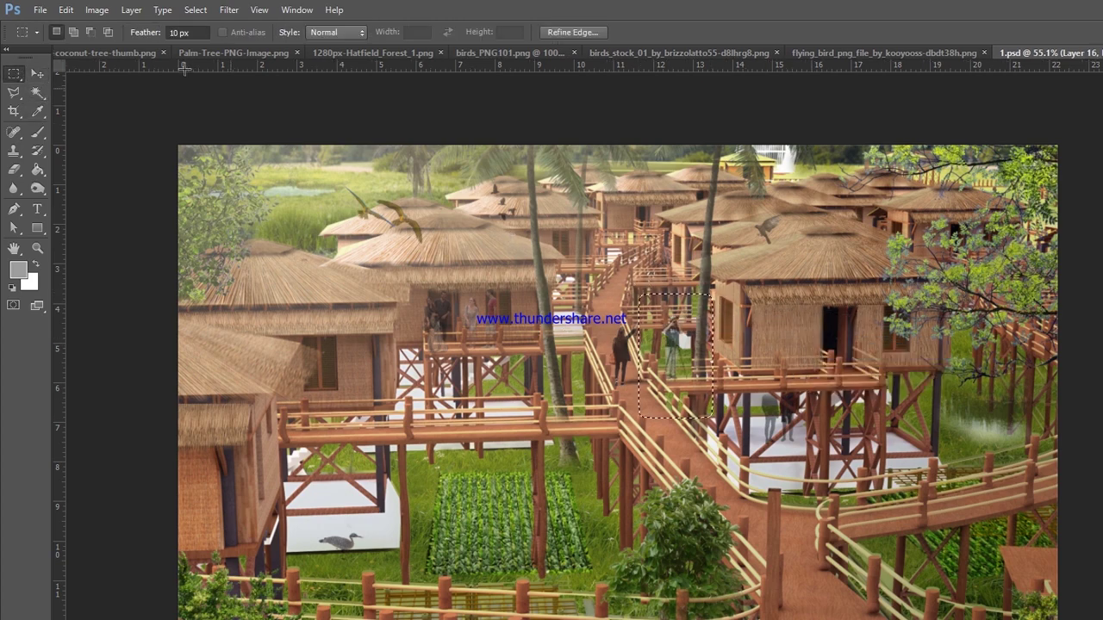
{"action": "left_click", "coordinate": [129, 53]}
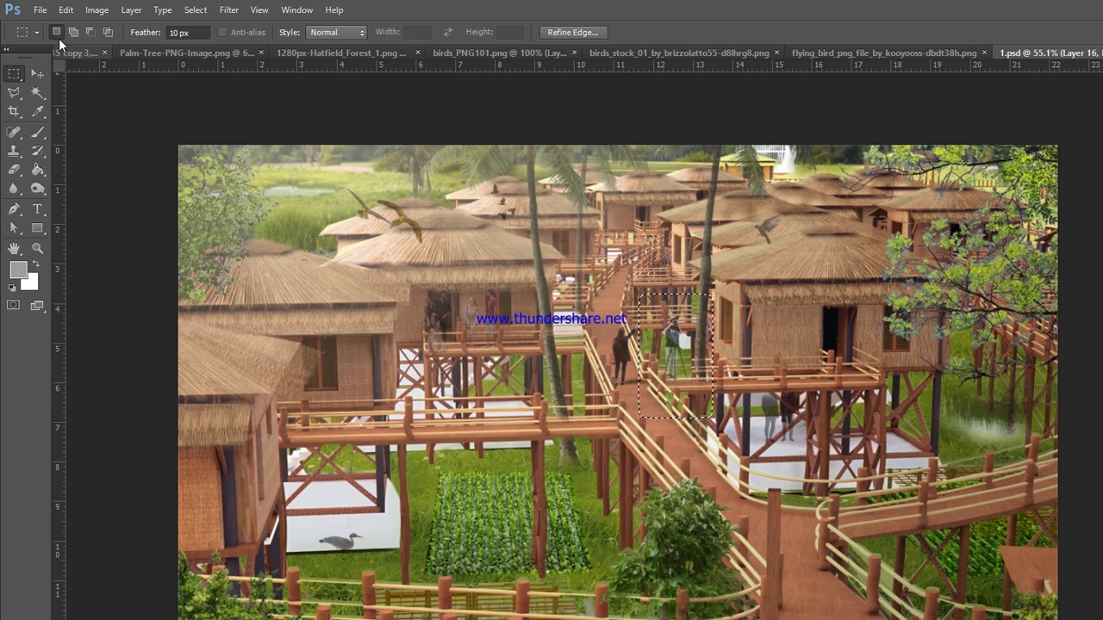
{"action": "left_click", "coordinate": [213, 54]}
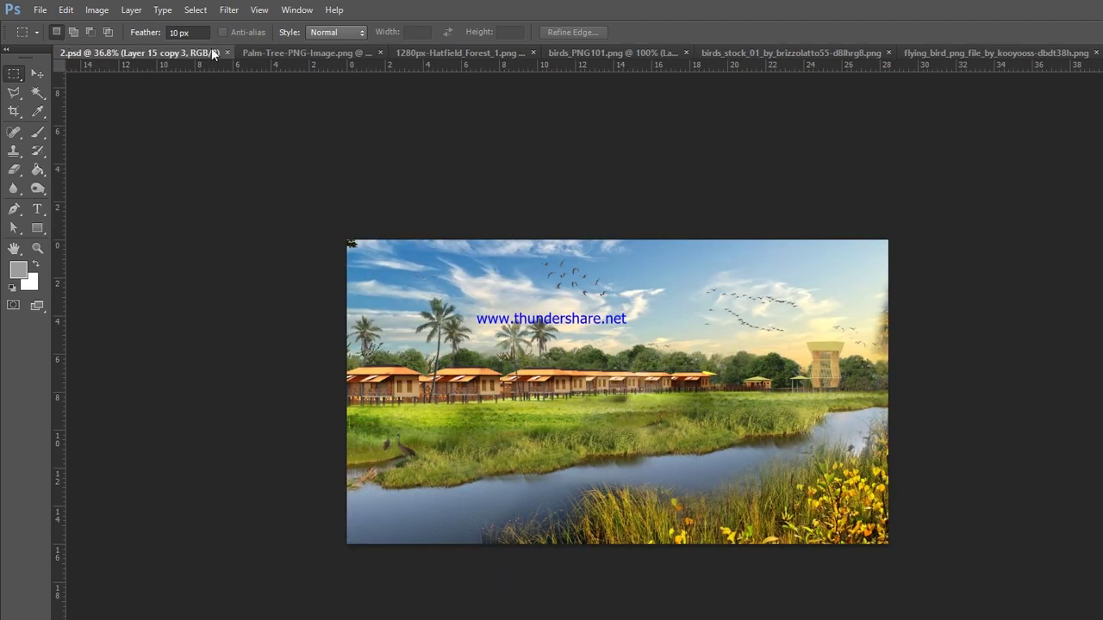
{"action": "left_click", "coordinate": [250, 53]}
{"action": "left_click", "coordinate": [428, 53]}
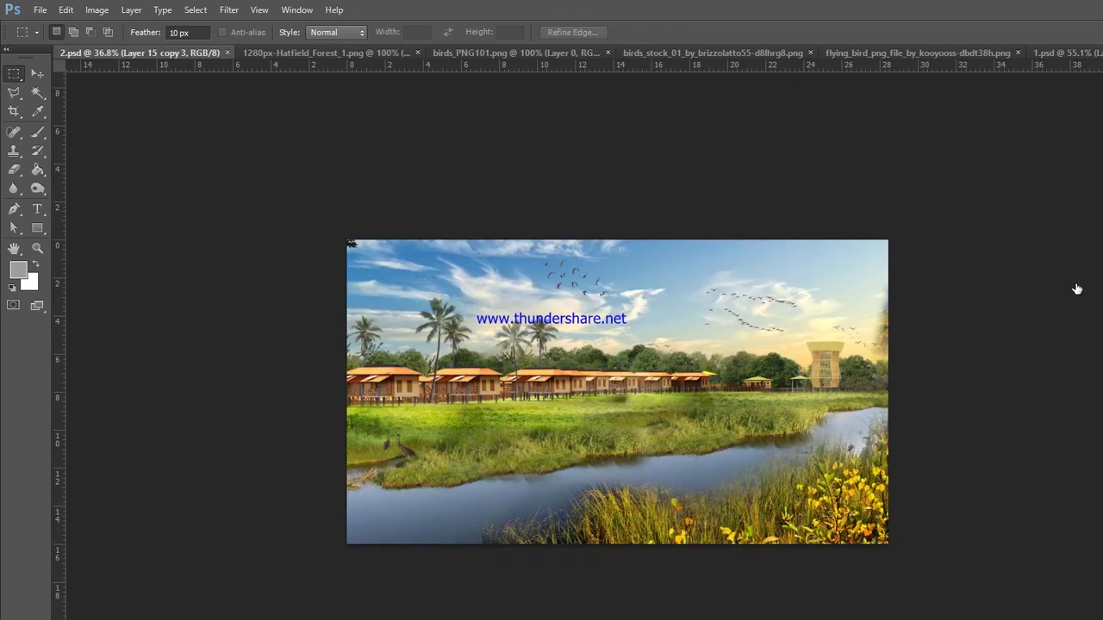
{"action": "key", "text": "ctrl+g"}
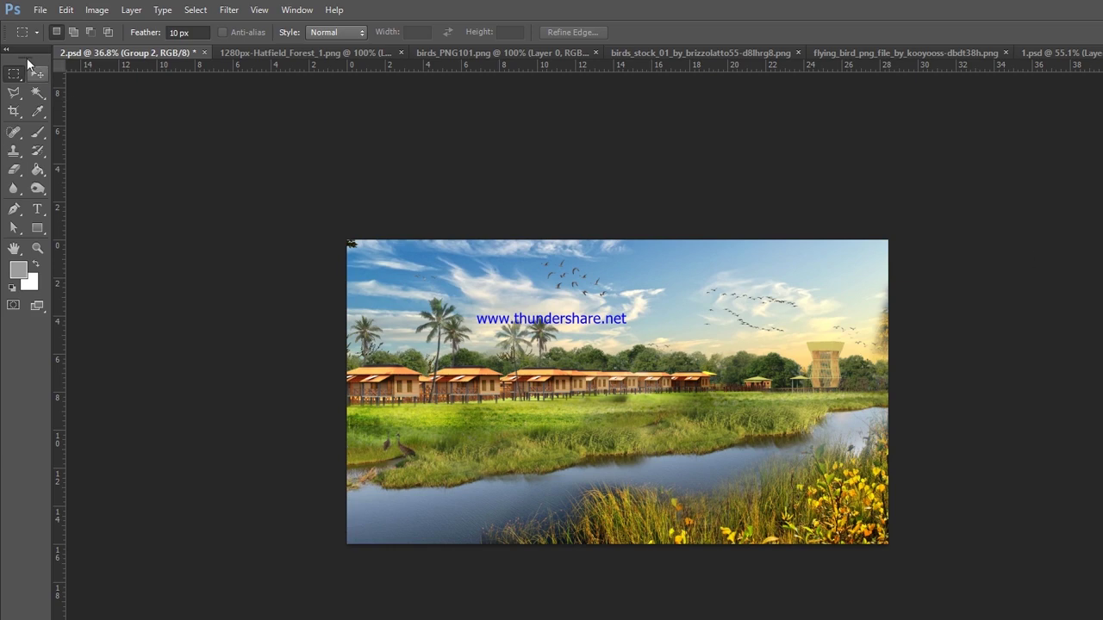
Step: Paste the person into 2.psd and scale them to about 32% before the cottages
{"action": "key", "text": "v"}
{"action": "scroll", "coordinate": [617, 392], "scroll_direction": "up", "scroll_amount": 3}
{"action": "key", "text": "ctrl+v"}
{"action": "left_click_drag", "start_coordinate": [552, 311], "coordinate": [333, 312]}
{"action": "key", "text": "ctrl+t"}
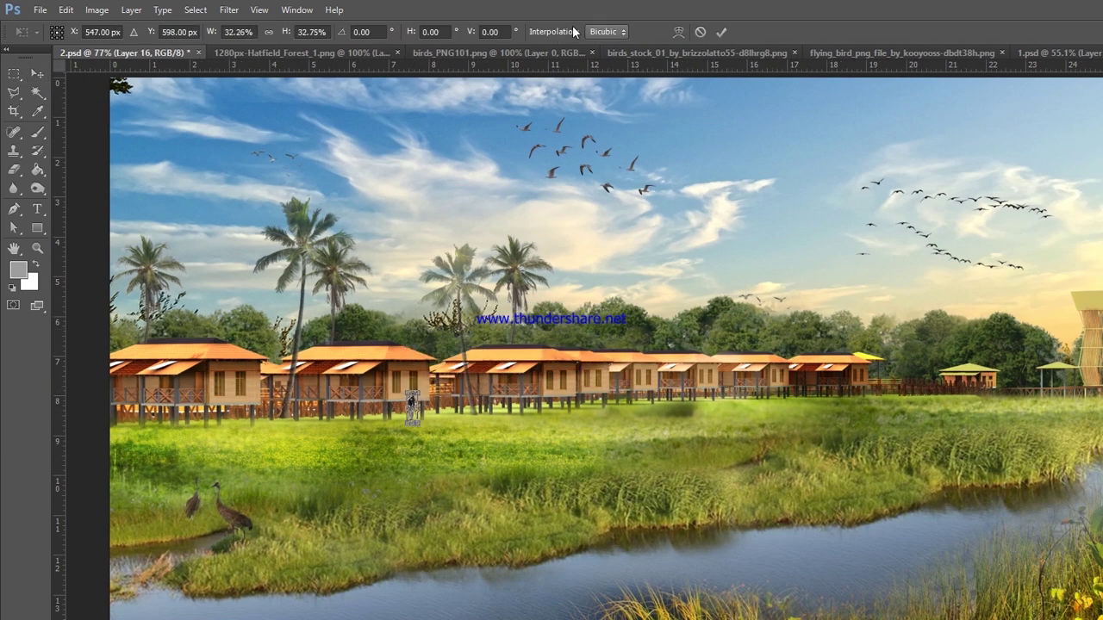
{"action": "key", "text": "Return"}
{"action": "scroll", "coordinate": [379, 439], "scroll_direction": "up", "scroll_amount": 1}
{"action": "scroll", "coordinate": [1081, 249], "scroll_direction": "down", "scroll_amount": 2}
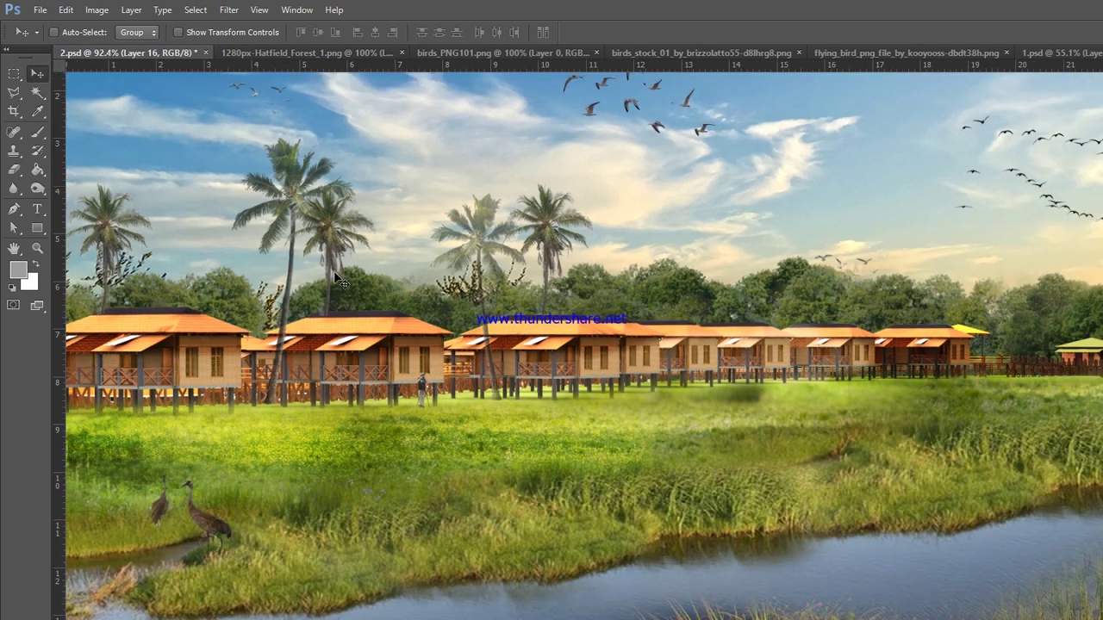
{"action": "scroll", "coordinate": [341, 285], "scroll_direction": "down", "scroll_amount": 2}
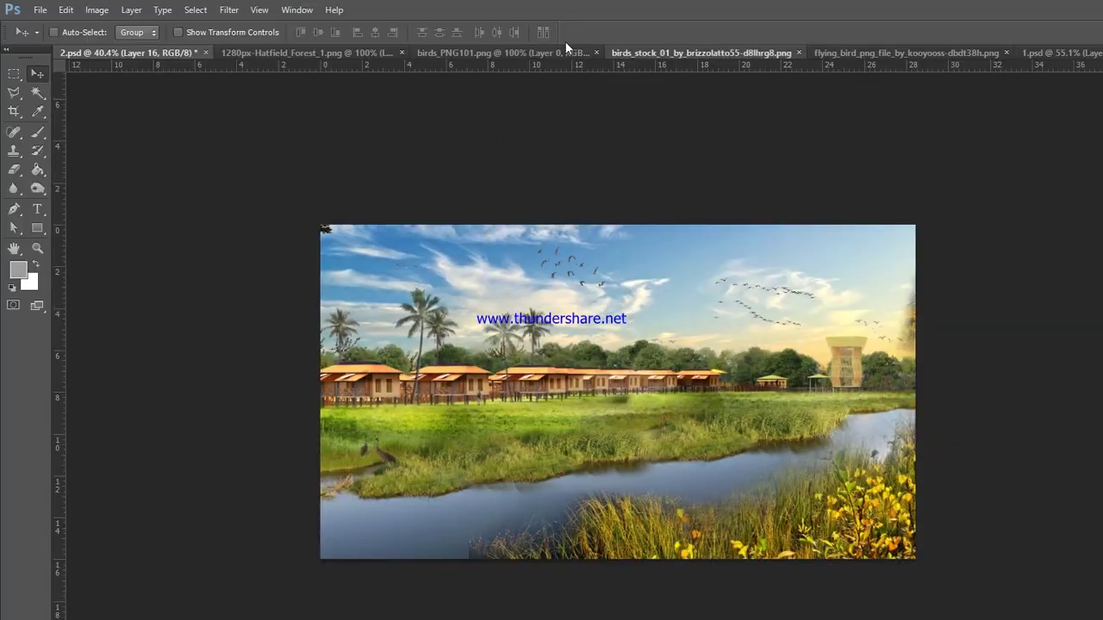
Step: Close the birds_stock image and bring up the flying bird image
{"action": "left_click", "coordinate": [625, 49]}
{"action": "key", "text": "ctrl+w"}
{"action": "left_click", "coordinate": [664, 45]}
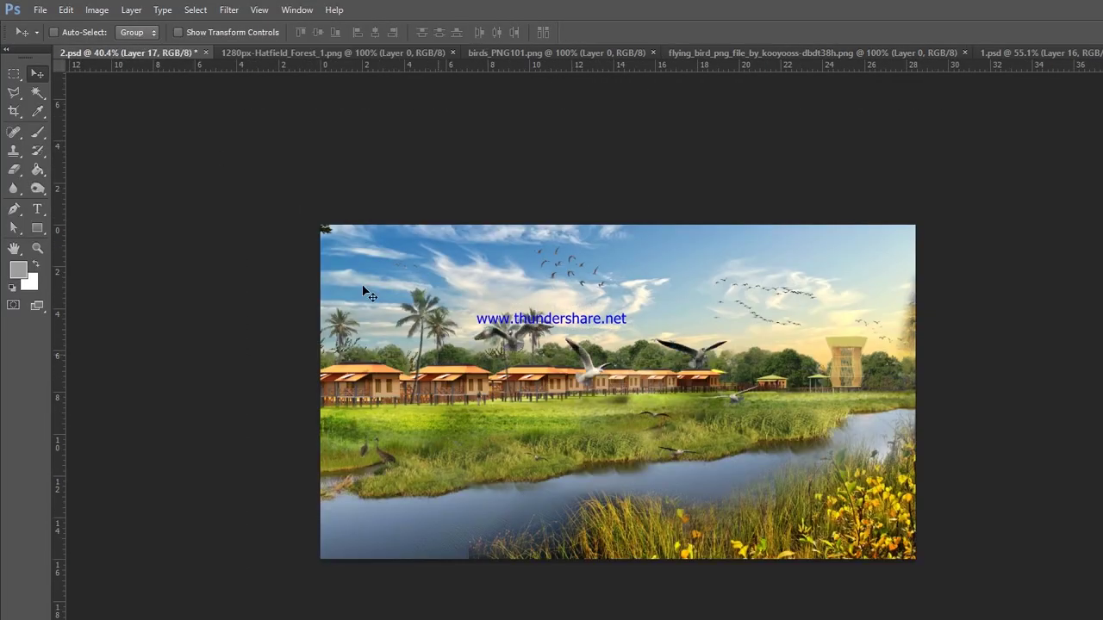
Step: Drag the flying gulls into 2.psd as Layer 17, shrink them to about 45%, and place them top-left
{"action": "mouse_move", "coordinate": [651, 84]}
{"action": "left_mouse_down"}
{"action": "mouse_move", "coordinate": [243, 189]}
{"action": "mouse_move", "coordinate": [278, 201]}
{"action": "left_mouse_up"}
{"action": "key", "text": "ctrl+t"}
{"action": "mouse_move", "coordinate": [210, 190]}
{"action": "left_mouse_down"}
{"action": "mouse_move", "coordinate": [185, 177]}
{"action": "mouse_move", "coordinate": [345, 229]}
{"action": "mouse_move", "coordinate": [352, 199]}
{"action": "left_mouse_up"}
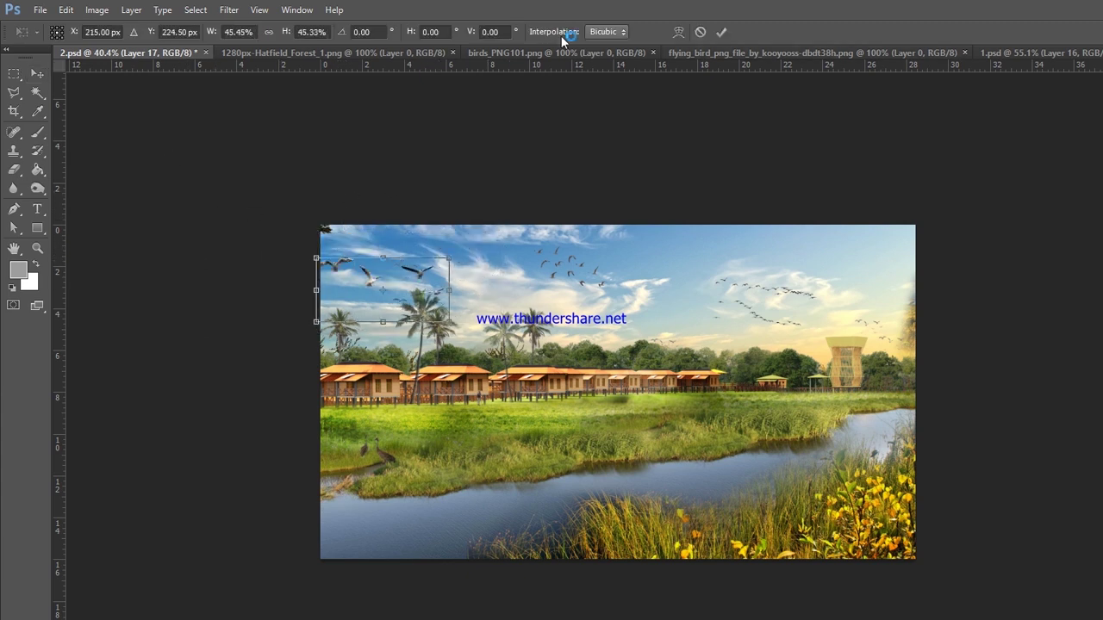
{"action": "key", "text": "Return"}
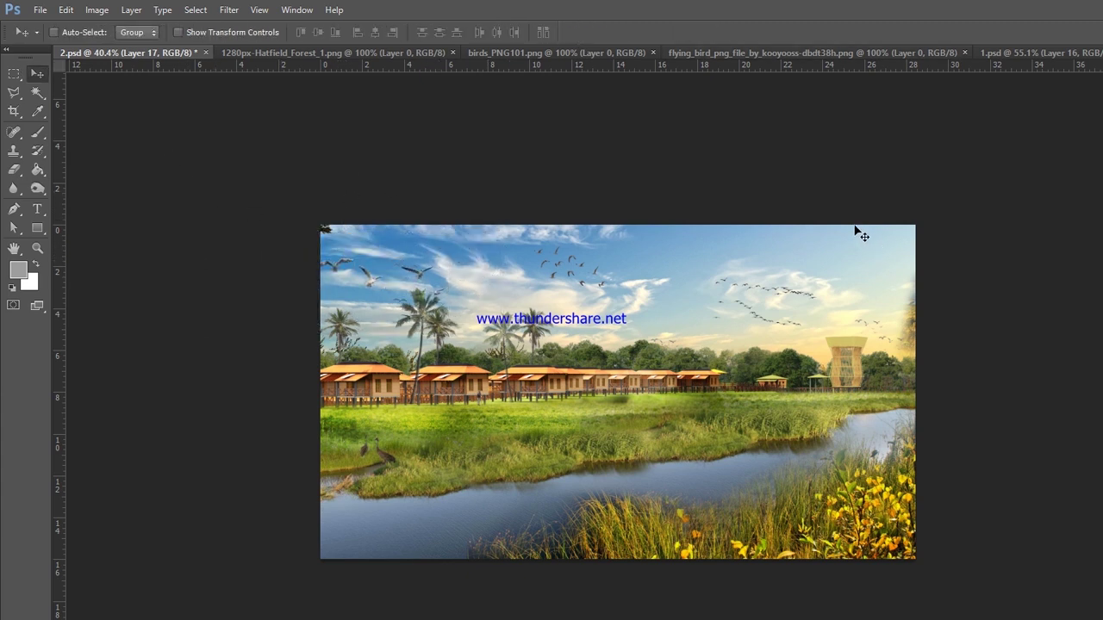
{"action": "scroll", "coordinate": [512, 221], "scroll_direction": "up", "scroll_amount": 3}
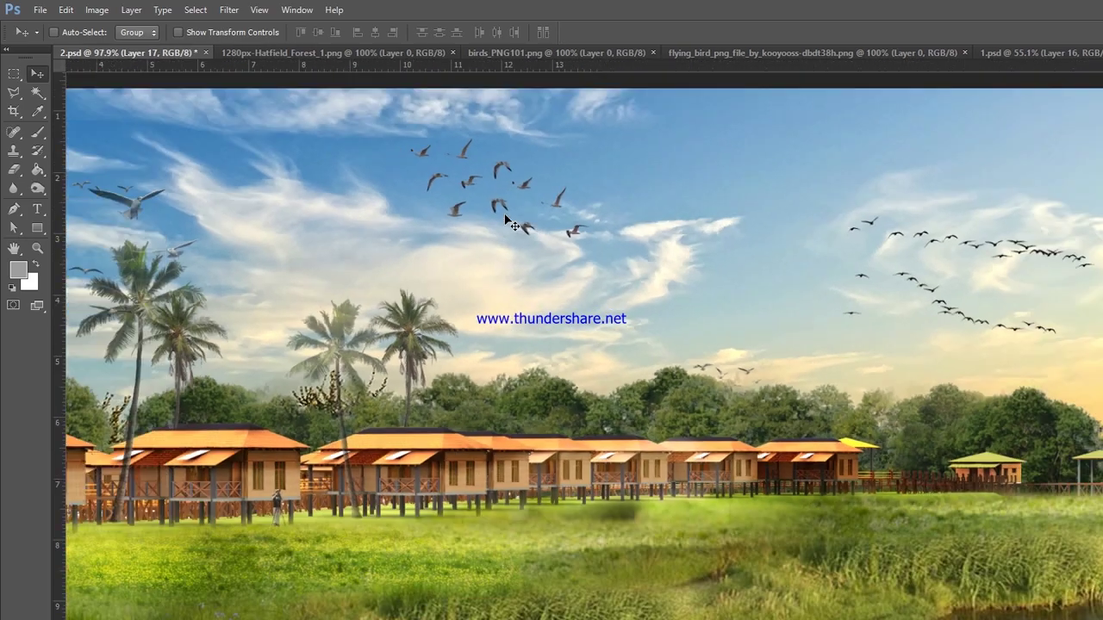
{"action": "scroll", "coordinate": [509, 216], "scroll_direction": "down", "scroll_amount": 2}
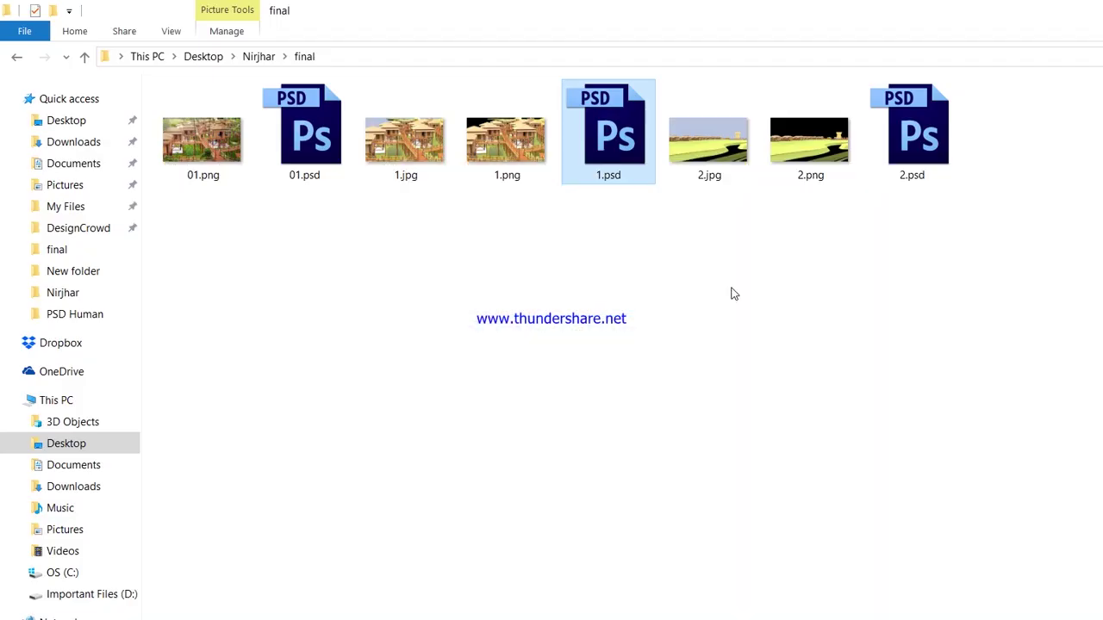
Step: Open the meadow photo 2010-08-18 017.jpg from the Nirjhar folder in Photoshop
{"action": "left_click", "coordinate": [259, 55]}
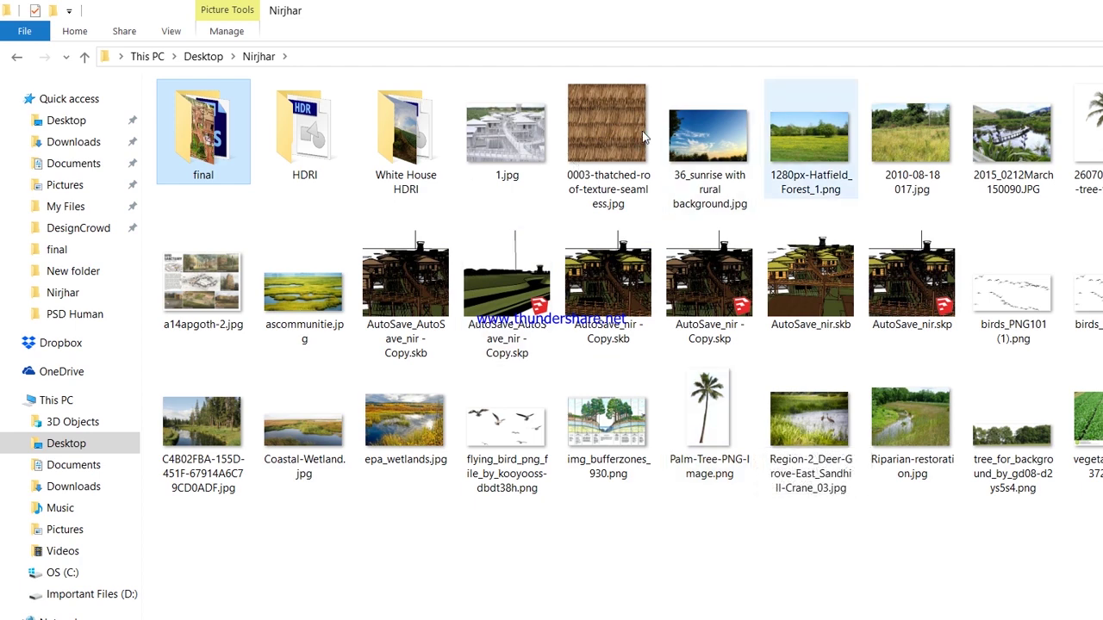
{"action": "right_click", "coordinate": [901, 149]}
{"action": "left_click", "coordinate": [724, 414]}
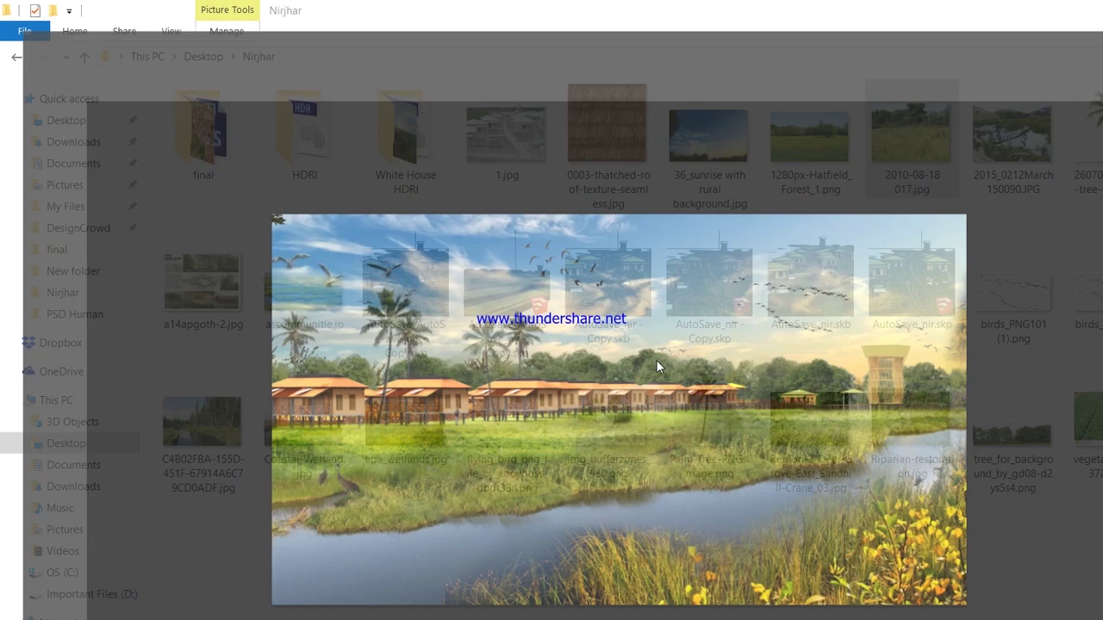
Step: Outline the grass patch with the Polygonal Lasso, cancel the crop, and return to 2.psd
{"action": "left_click", "coordinate": [14, 92]}
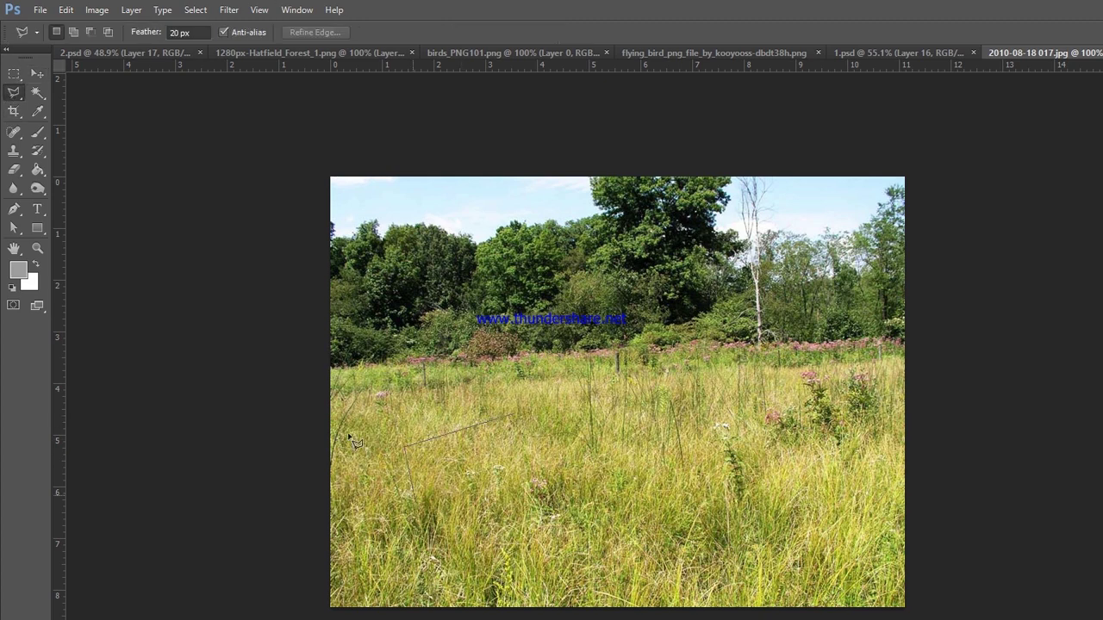
{"action": "left_click", "coordinate": [14, 110]}
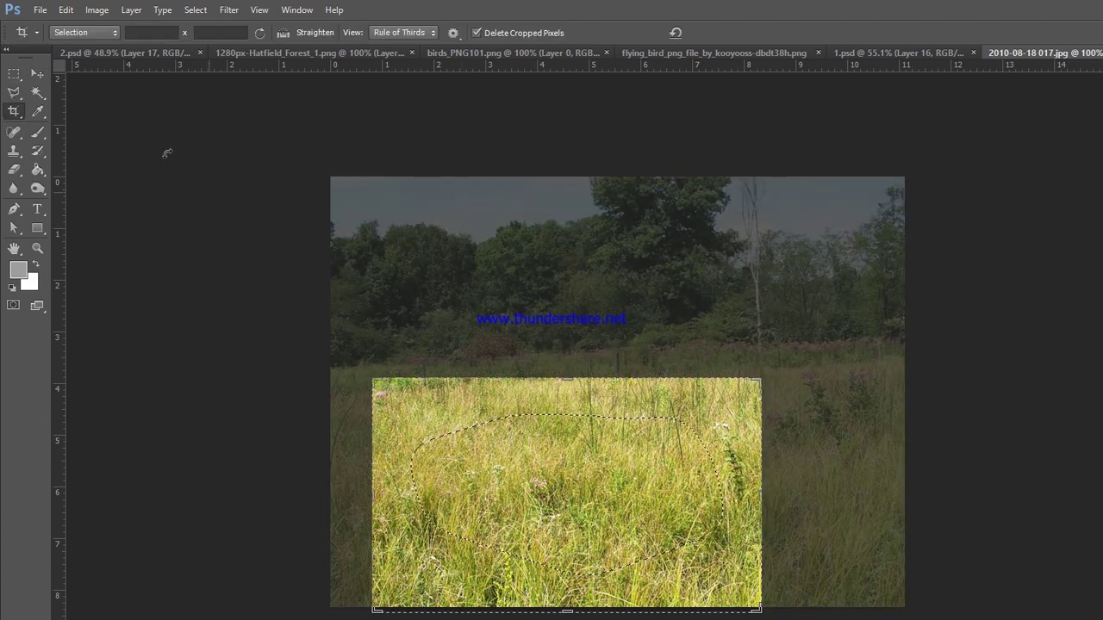
{"action": "key", "text": "Escape"}
{"action": "key", "text": "ctrl+Tab"}
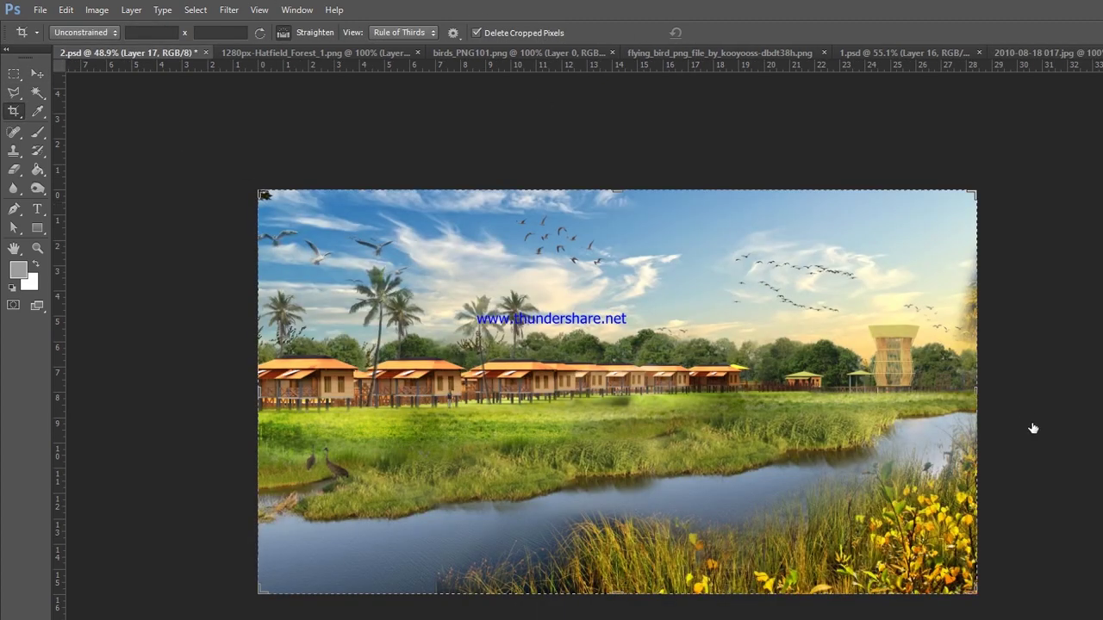
{"action": "key", "text": "ctrl+alt+z"}
{"action": "key", "text": "ctrl+alt+z"}
{"action": "key", "text": "ctrl+alt+z"}
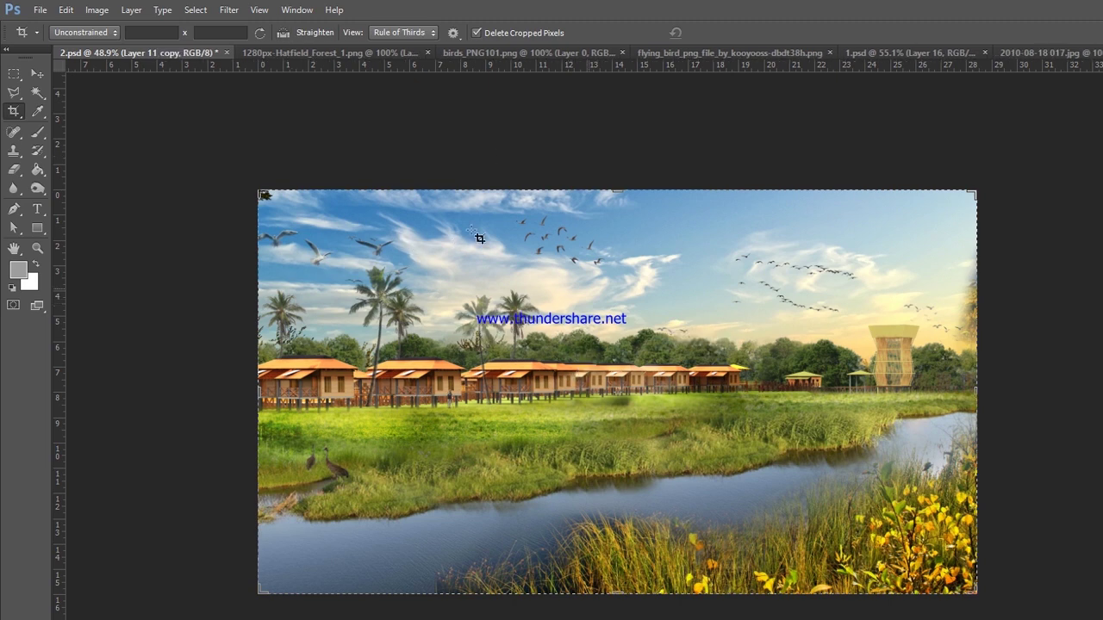
Step: Duplicate the crane pair onto the left riverbank, then open 7880375-straw-texture-wallpaper.jpg in Photoshop
{"action": "key", "text": "v"}
{"action": "scroll", "coordinate": [218, 395], "scroll_direction": "up", "scroll_amount": 3}
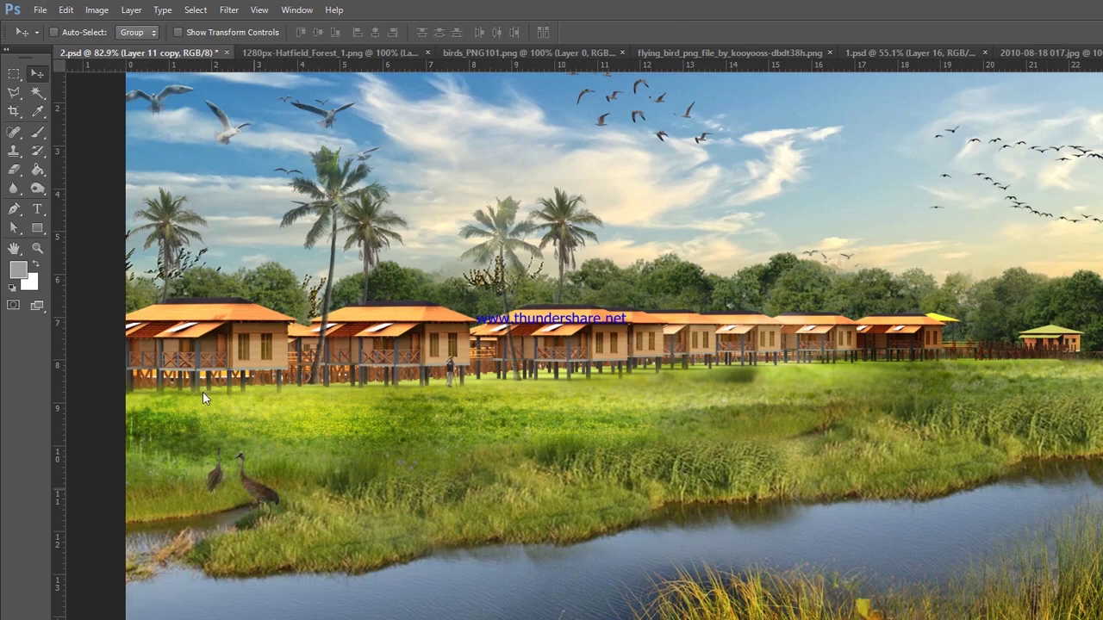
{"action": "left_click_drag", "start_coordinate": [250, 487], "coordinate": [573, 474]}
{"action": "key", "text": "ctrl+t"}
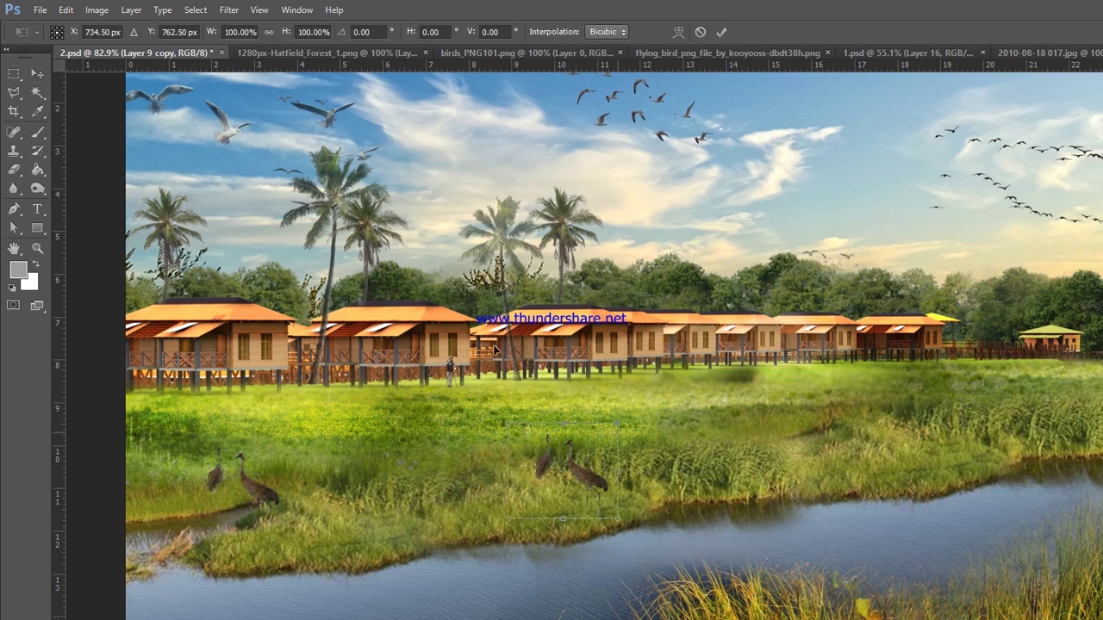
{"action": "key", "text": "Return"}
{"action": "left_click_drag", "start_coordinate": [500, 376], "coordinate": [256, 364]}
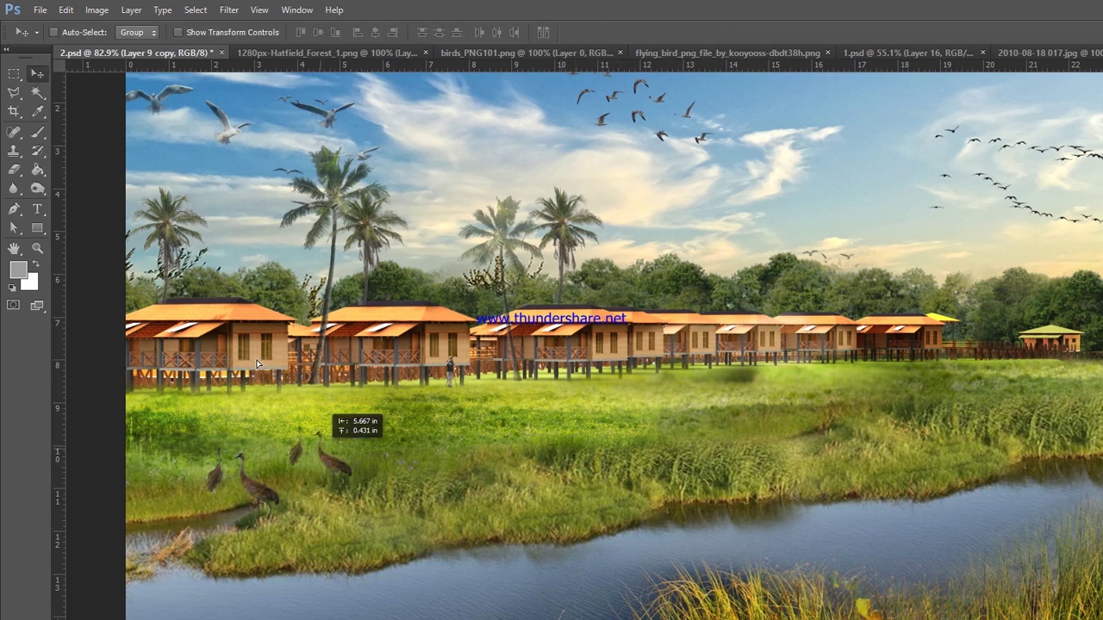
{"action": "scroll", "coordinate": [487, 435], "scroll_direction": "down", "scroll_amount": 3}
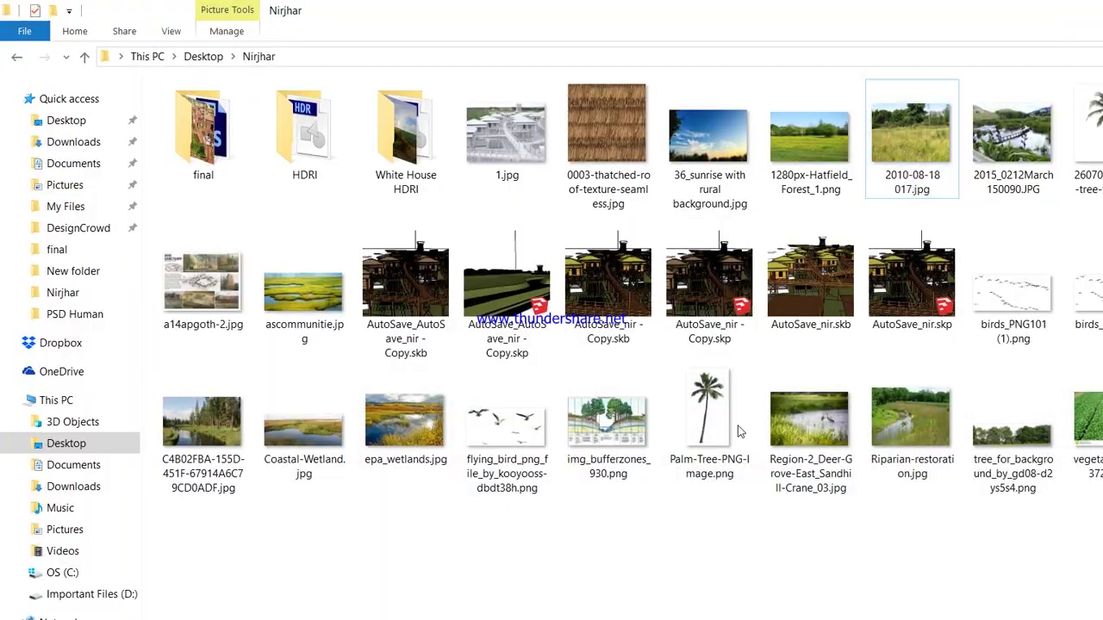
{"action": "right_click", "coordinate": [967, 127]}
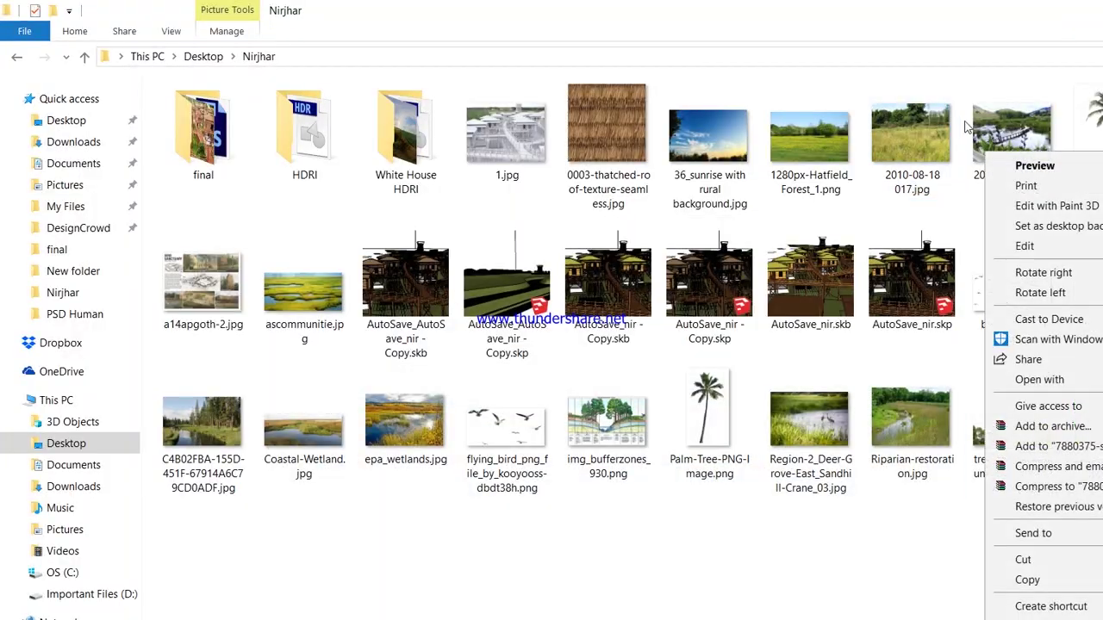
{"action": "mouse_move", "coordinate": [1040, 379]}
{"action": "left_click", "coordinate": [831, 422]}
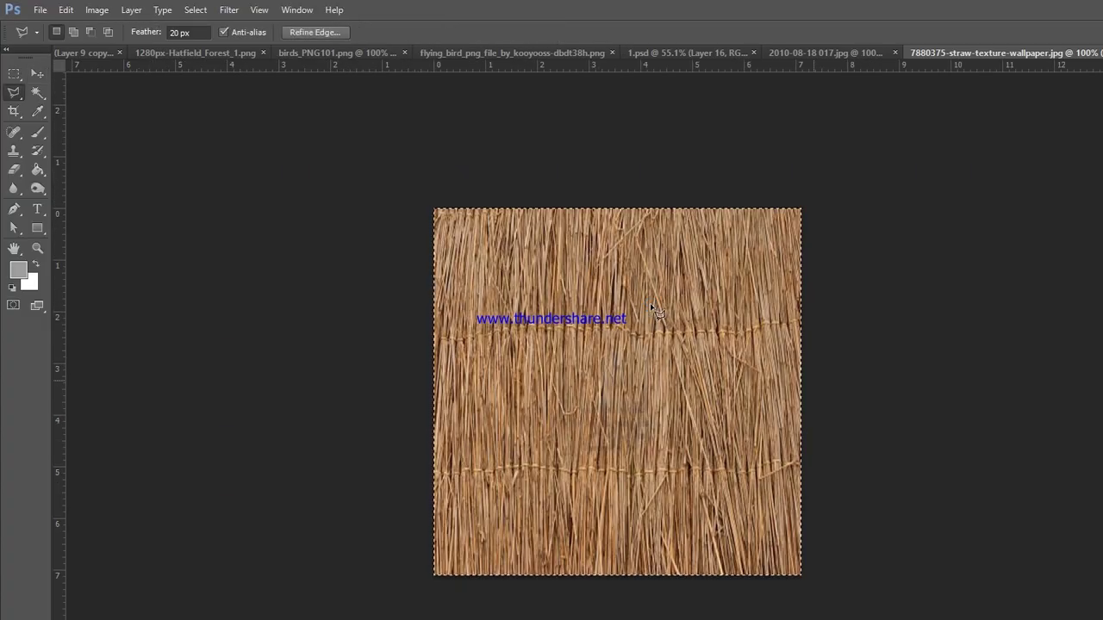
Step: Paste the straw texture into 2.psd, shrink it to about a quarter, and move it over a cottage roof
{"action": "left_click", "coordinate": [75, 50]}
{"action": "key", "text": "ctrl+v"}
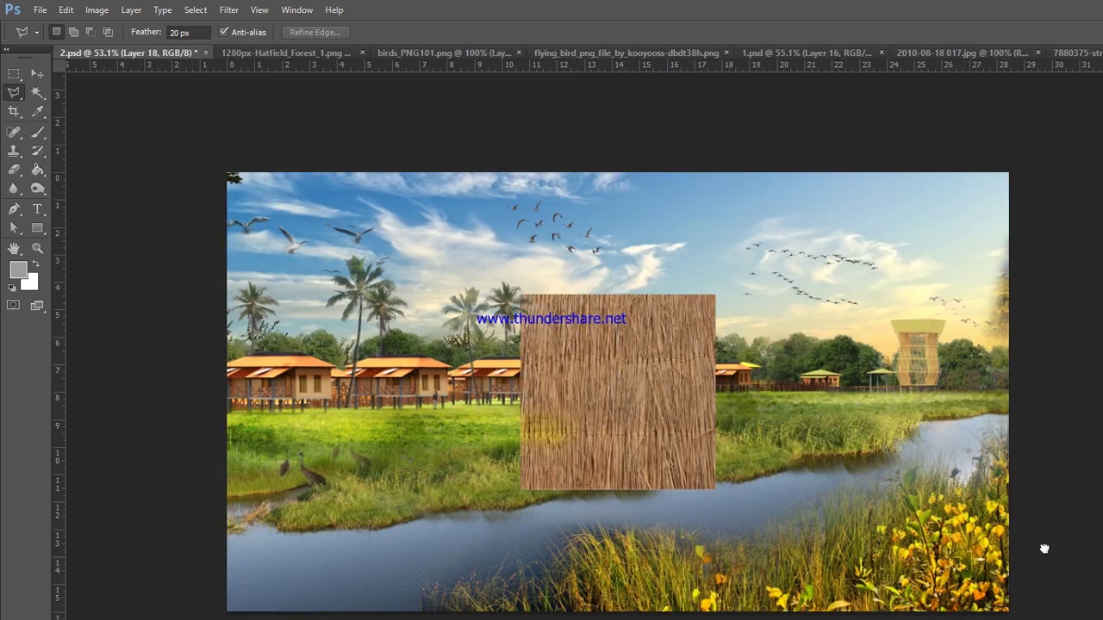
{"action": "key", "text": "ctrl+t"}
{"action": "left_click_drag", "start_coordinate": [715, 490], "coordinate": [575, 349]}
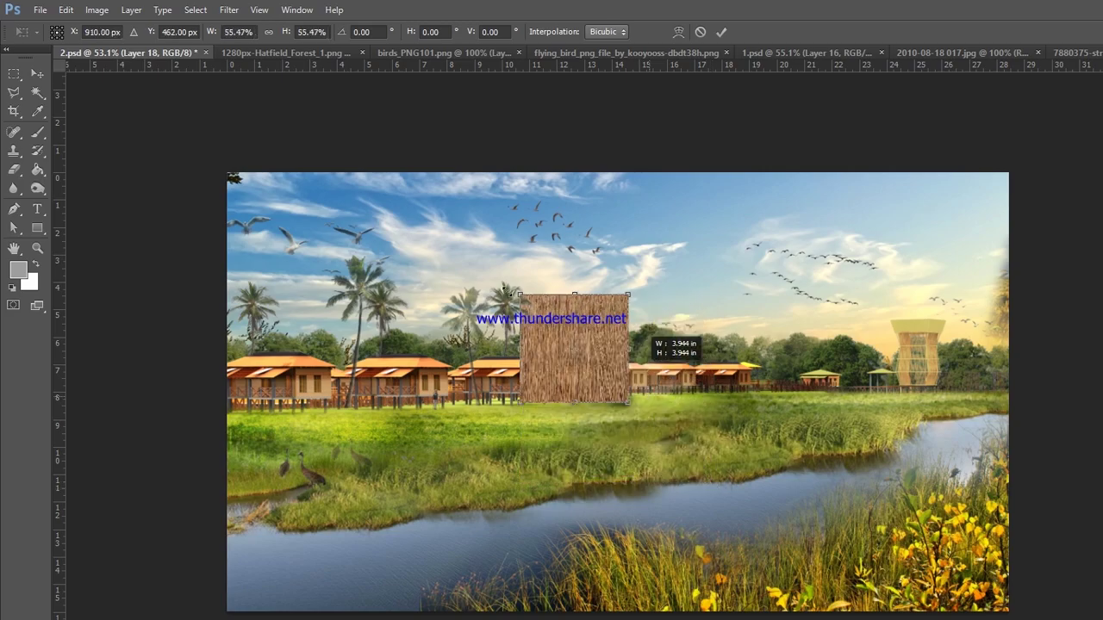
{"action": "scroll", "coordinate": [388, 270], "scroll_direction": "up", "scroll_amount": 1}
{"action": "scroll", "coordinate": [388, 270], "scroll_direction": "up", "scroll_amount": 2}
{"action": "scroll", "coordinate": [388, 270], "scroll_direction": "up", "scroll_amount": 3}
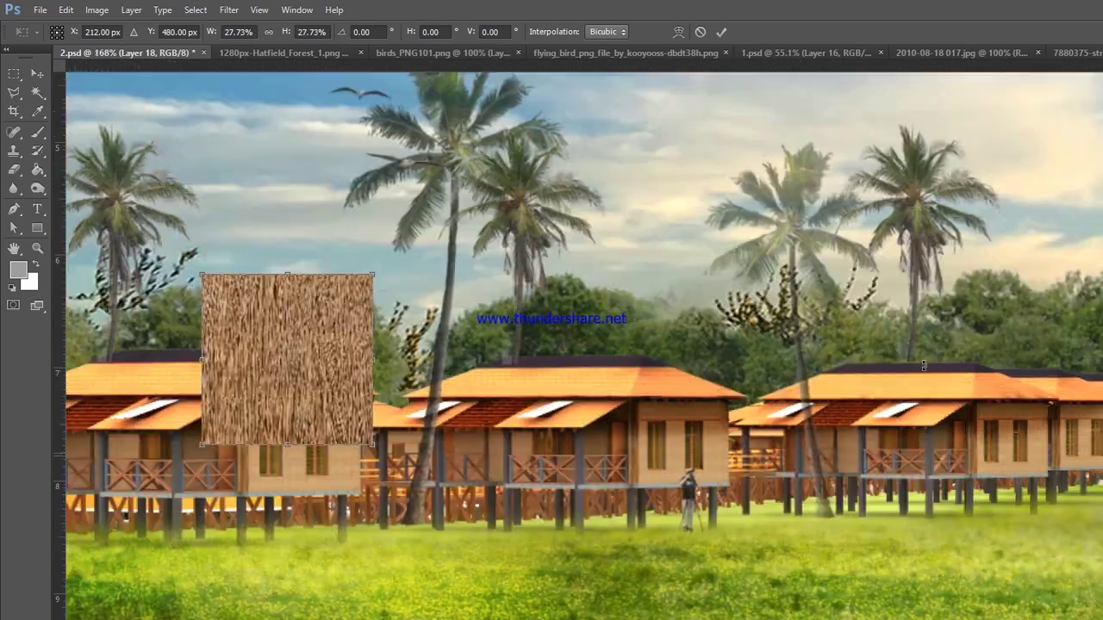
{"action": "scroll", "coordinate": [388, 270], "scroll_direction": "up", "scroll_amount": 3}
{"action": "scroll", "coordinate": [1018, 442], "scroll_direction": "down", "scroll_amount": 5}
{"action": "scroll", "coordinate": [388, 387], "scroll_direction": "up", "scroll_amount": 4}
{"action": "left_click_drag", "start_coordinate": [370, 410], "coordinate": [413, 462]}
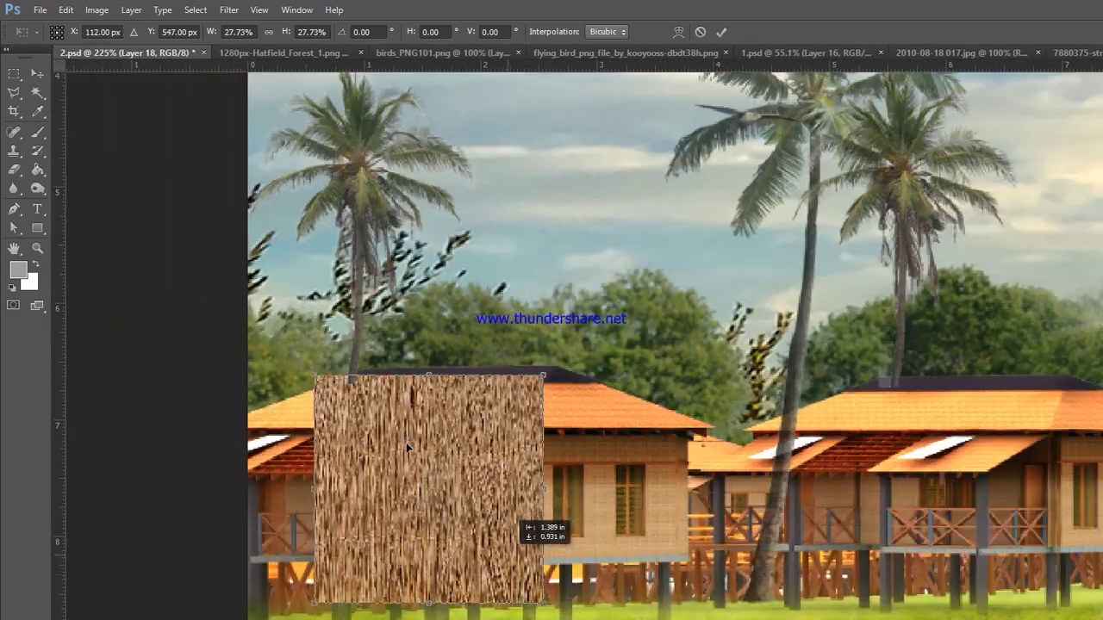
Step: Apply a perspective transform so the straw tapers along the roof slope
{"action": "right_click", "coordinate": [366, 569]}
{"action": "left_click", "coordinate": [379, 409]}
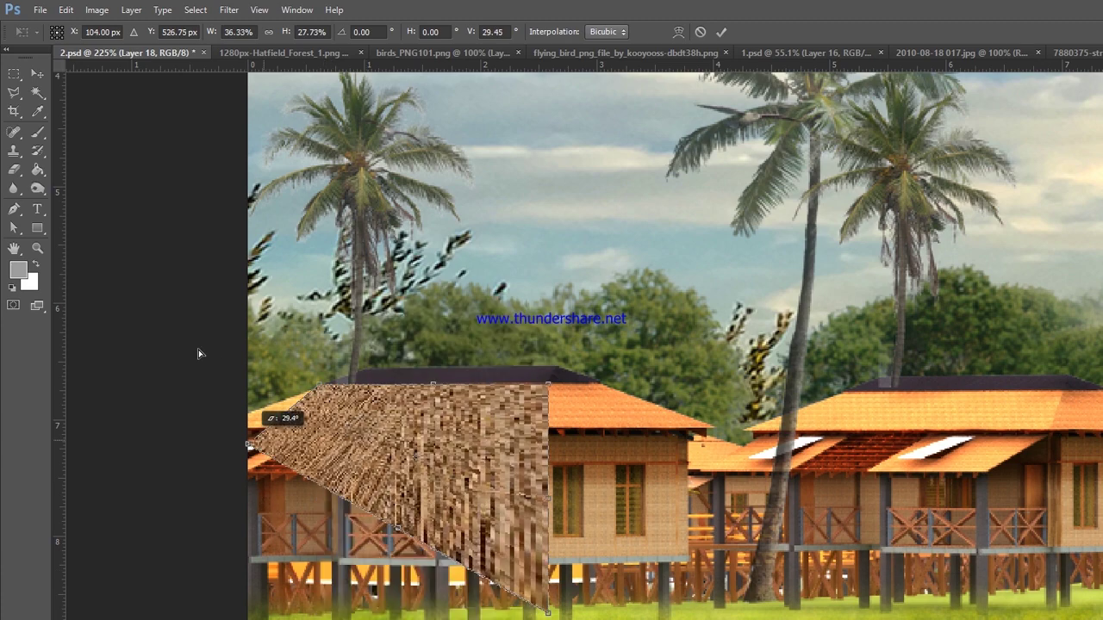
{"action": "left_click_drag", "start_coordinate": [319, 385], "coordinate": [223, 421]}
{"action": "left_click_drag", "start_coordinate": [548, 613], "coordinate": [536, 426]}
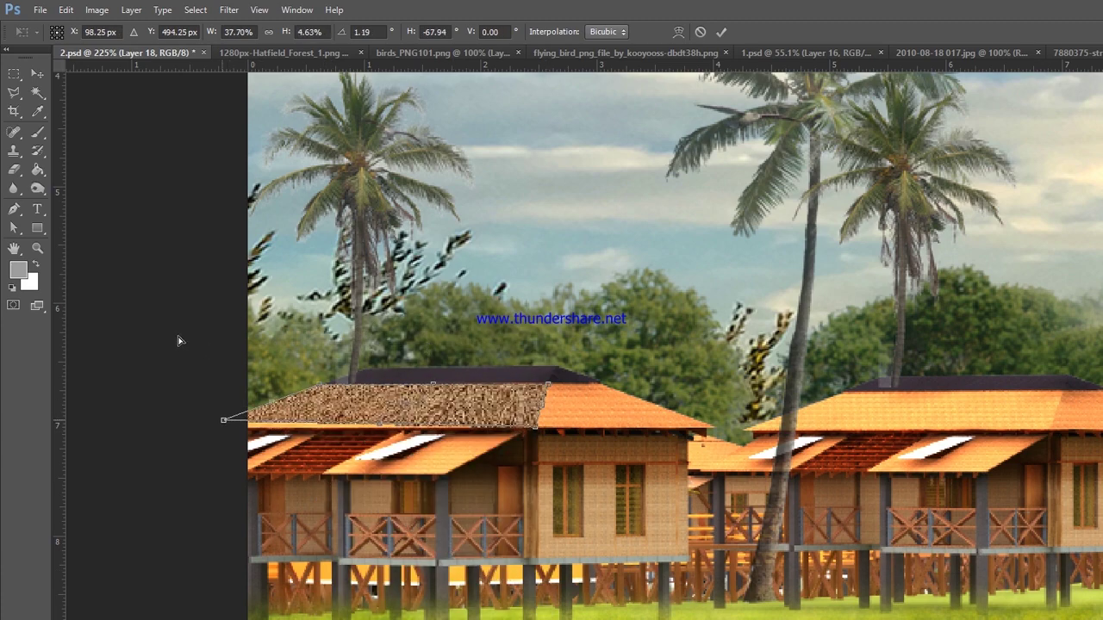
{"action": "key", "text": "Return"}
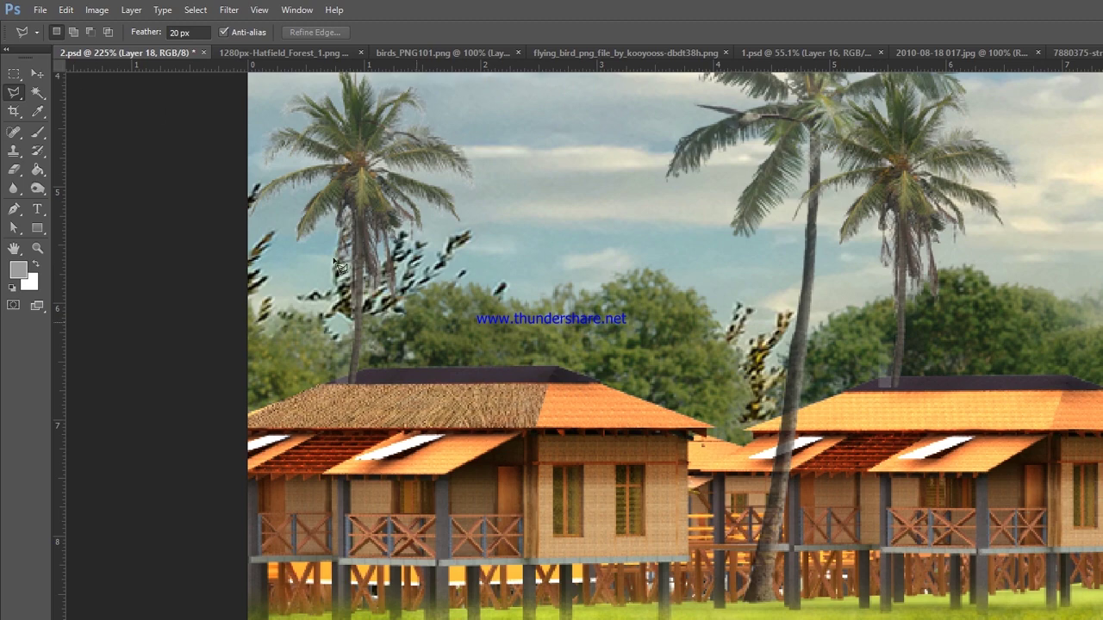
Step: Stretch the straw slightly to cover the roof and zoom out to the whole scene
{"action": "key", "text": "ctrl+t"}
{"action": "left_click_drag", "start_coordinate": [534, 393], "coordinate": [543, 384]}
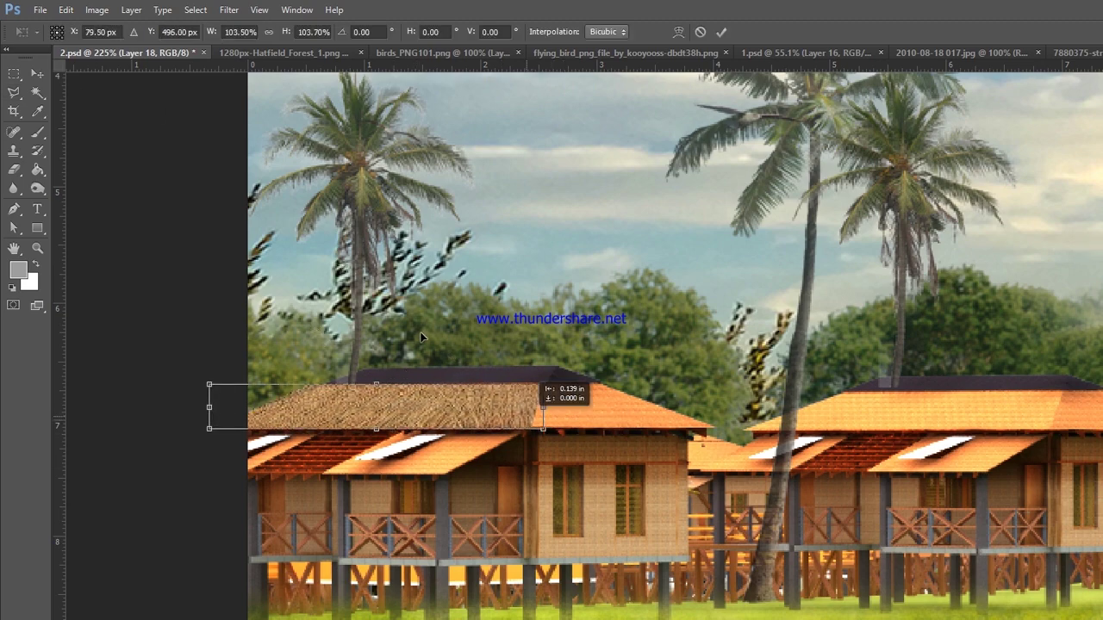
{"action": "key", "text": "Return"}
{"action": "scroll", "coordinate": [133, 287], "scroll_direction": "down", "scroll_amount": 1}
{"action": "scroll", "coordinate": [133, 287], "scroll_direction": "down", "scroll_amount": 1}
{"action": "scroll", "coordinate": [134, 287], "scroll_direction": "down", "scroll_amount": 1}
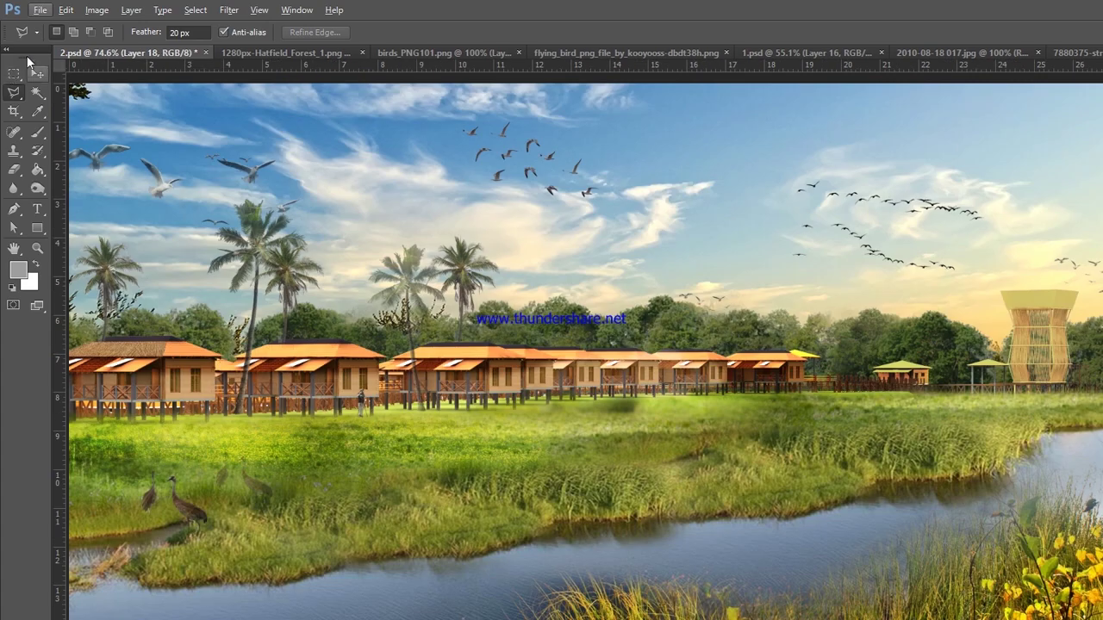
{"action": "scroll", "coordinate": [133, 287], "scroll_direction": "down", "scroll_amount": 2}
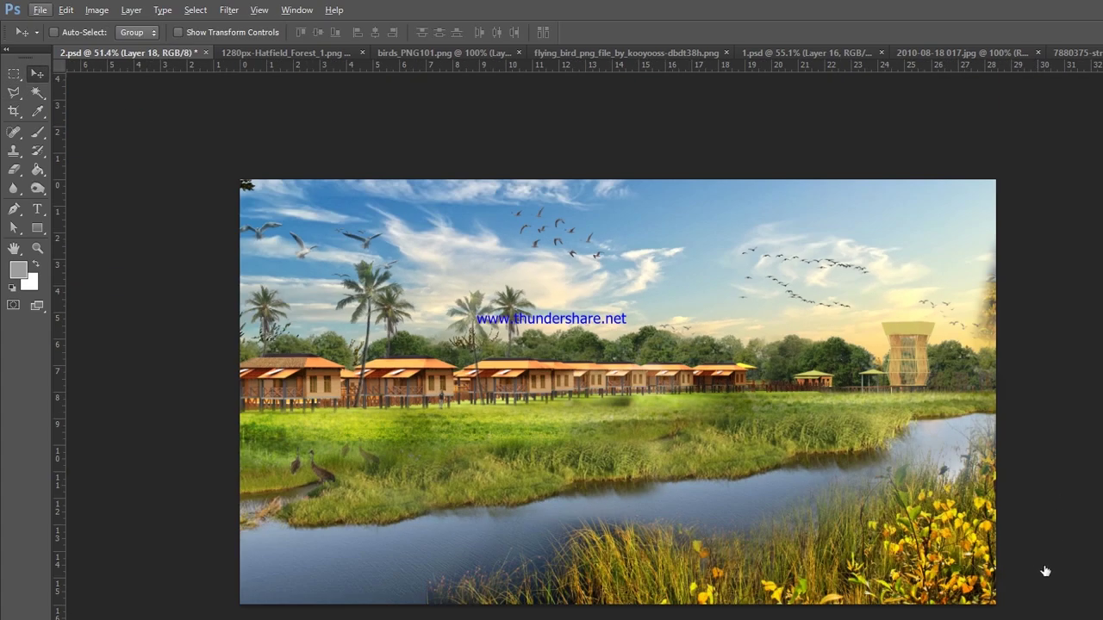
Step: Make Layer 0 active, lasso the row of cottages, and apply Hue/Saturation to them
{"action": "key", "text": "ctrl+e"}
{"action": "left_click", "coordinate": [10, 90]}
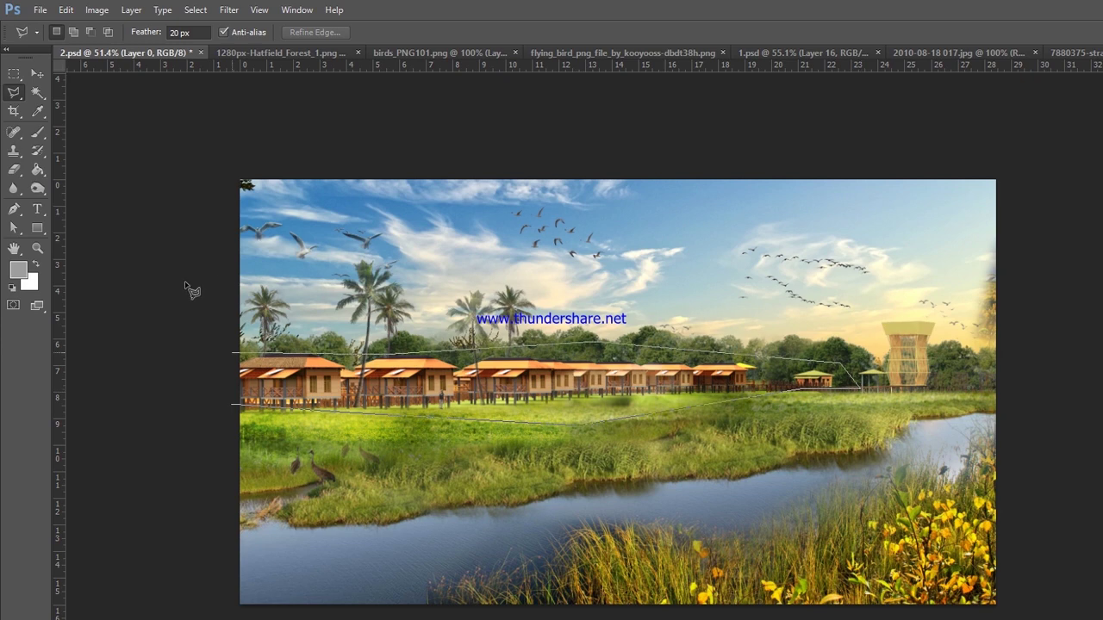
{"action": "key", "text": "Return"}
{"action": "left_click", "coordinate": [304, 146]}
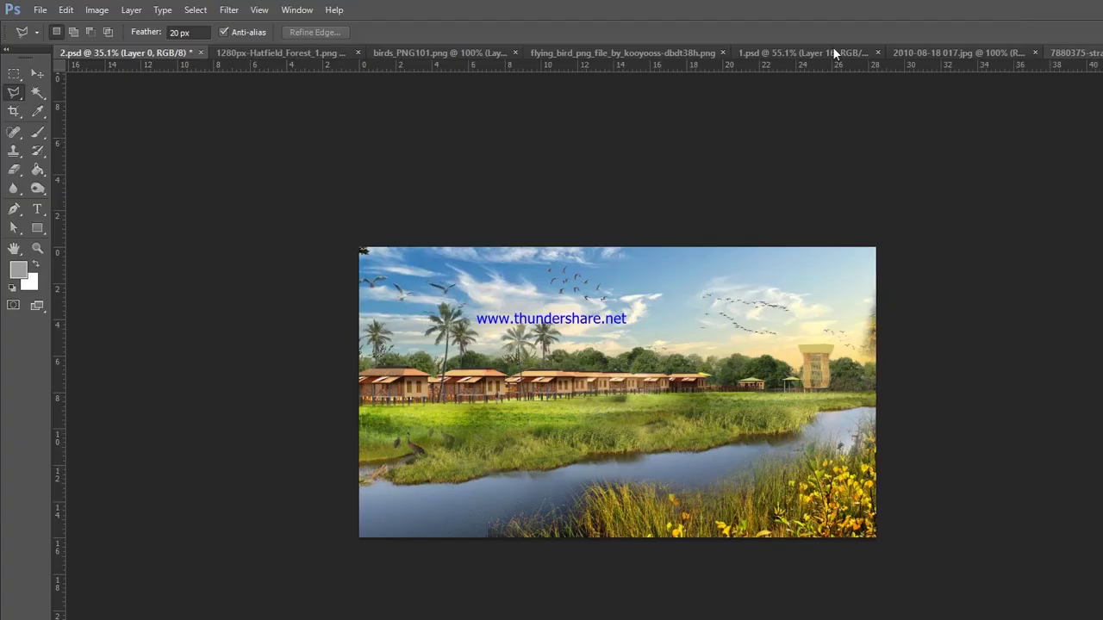
Step: Marquee-select the small pond area in the 1.psd stilt-hut image
{"action": "key", "text": "ctrl+d"}
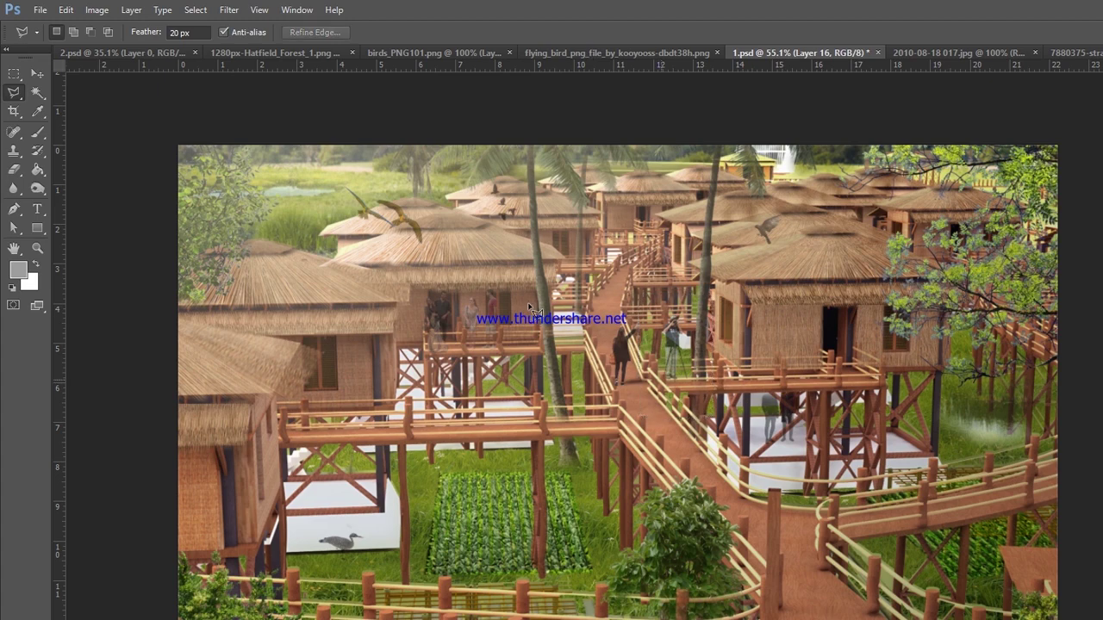
{"action": "key", "text": "v"}
{"action": "key", "text": "ctrl+minus"}
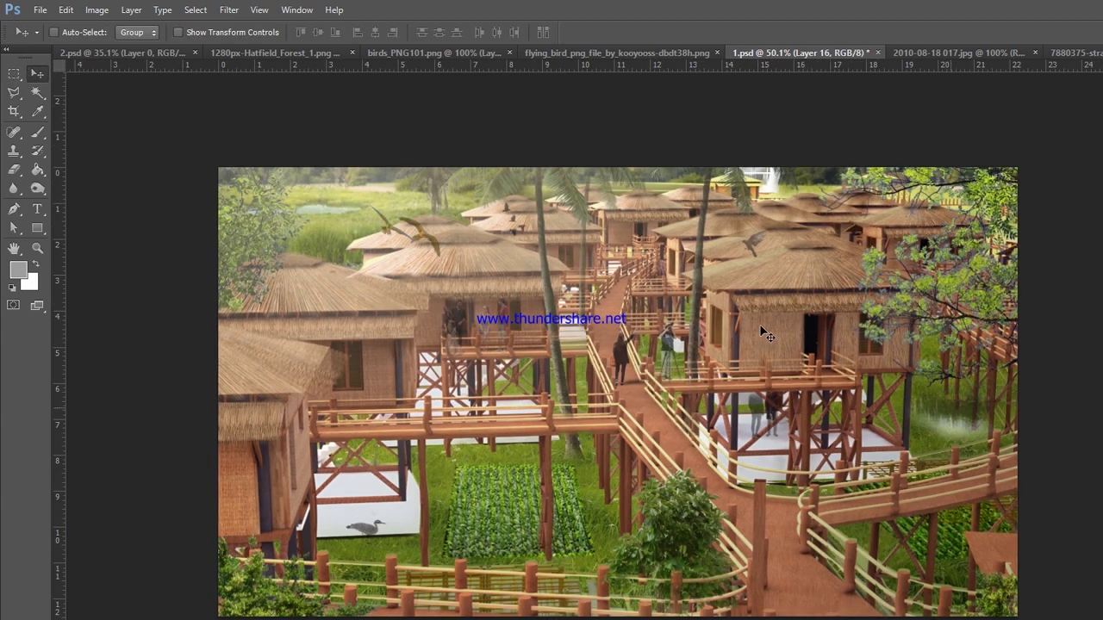
{"action": "left_click_drag", "start_coordinate": [759, 324], "coordinate": [355, 328]}
{"action": "key", "text": "m"}
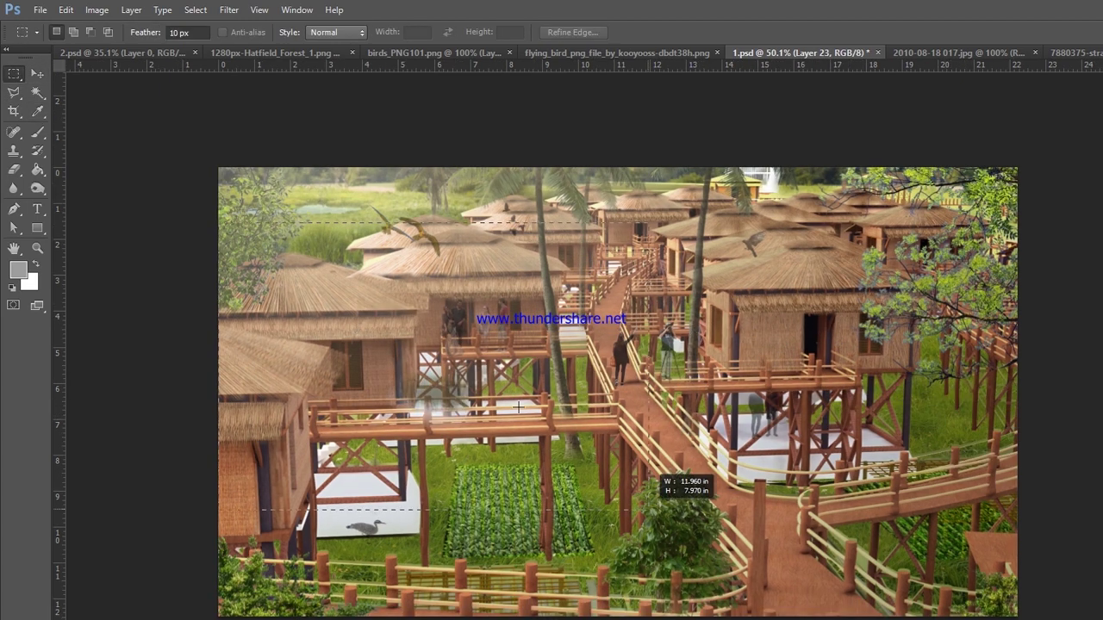
{"action": "left_click_drag", "start_coordinate": [219, 223], "coordinate": [648, 509]}
Step: Paste the pond into 2.psd, shrink it and set it in the meadow before the cottages
{"action": "left_click", "coordinate": [120, 53]}
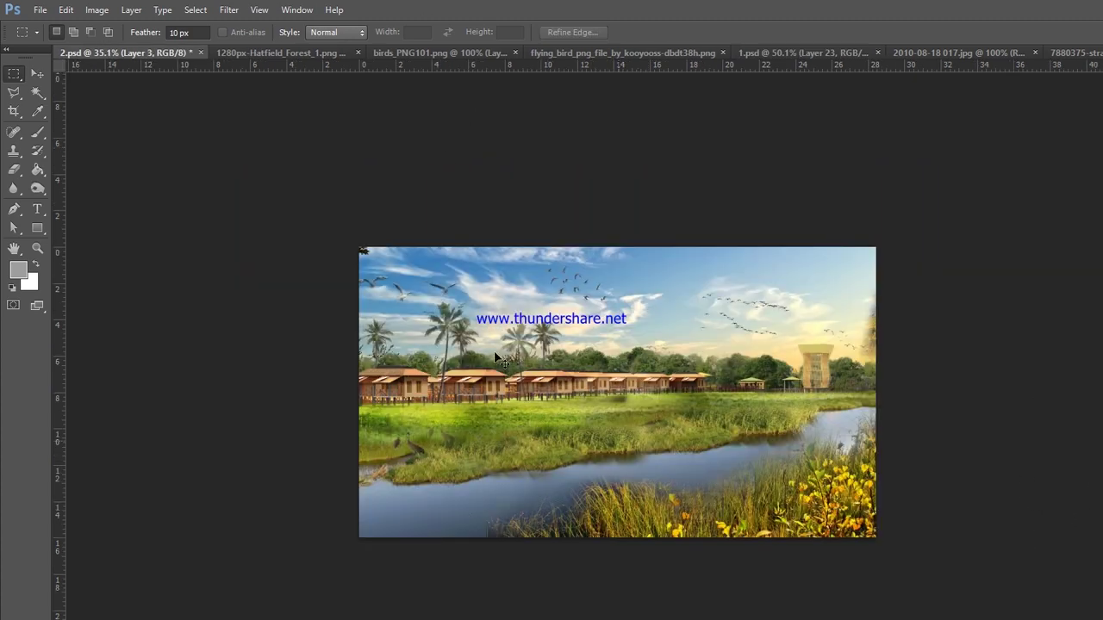
{"action": "key", "text": "ctrl+v"}
{"action": "key", "text": "v"}
{"action": "key", "text": "ctrl+plus"}
{"action": "mouse_move", "coordinate": [525, 355]}
{"action": "left_mouse_down"}
{"action": "mouse_move", "coordinate": [583, 415]}
{"action": "mouse_move", "coordinate": [651, 430]}
{"action": "left_mouse_up"}
{"action": "key", "text": "ctrl+t"}
{"action": "key", "text": "Return"}
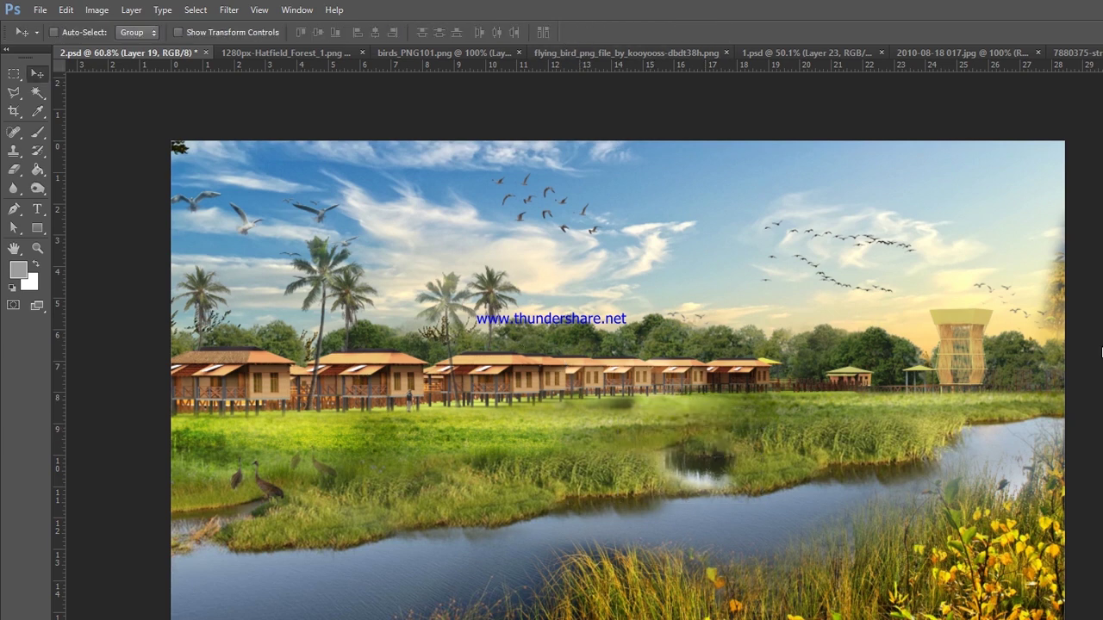
{"action": "scroll", "coordinate": [255, 430], "scroll_direction": "down", "scroll_amount": 5}
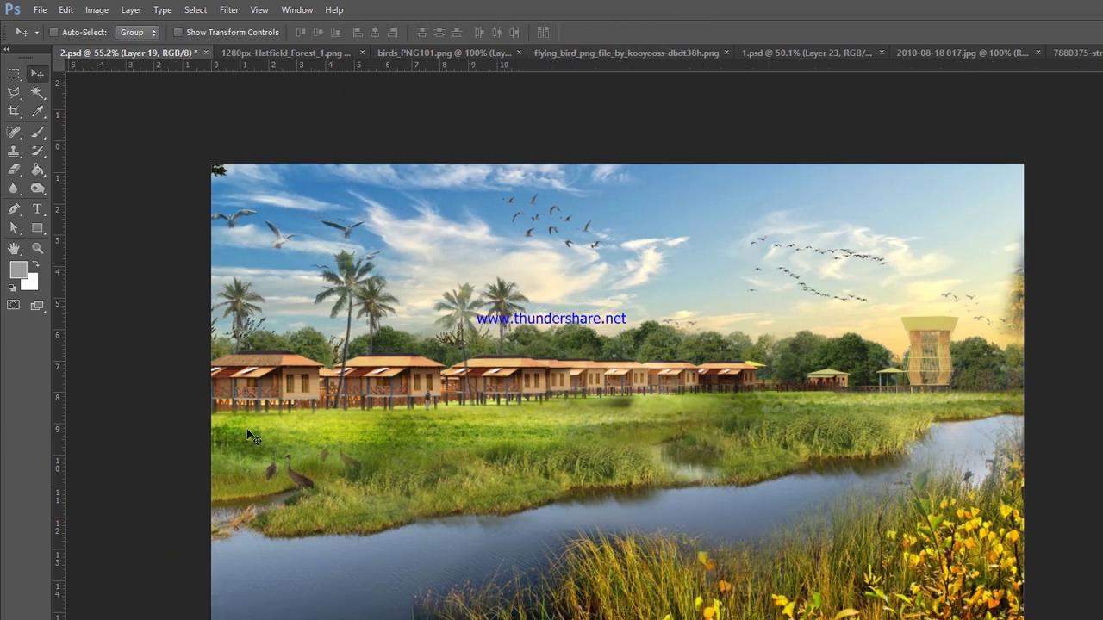
{"action": "left_click_drag", "start_coordinate": [515, 371], "coordinate": [574, 364]}
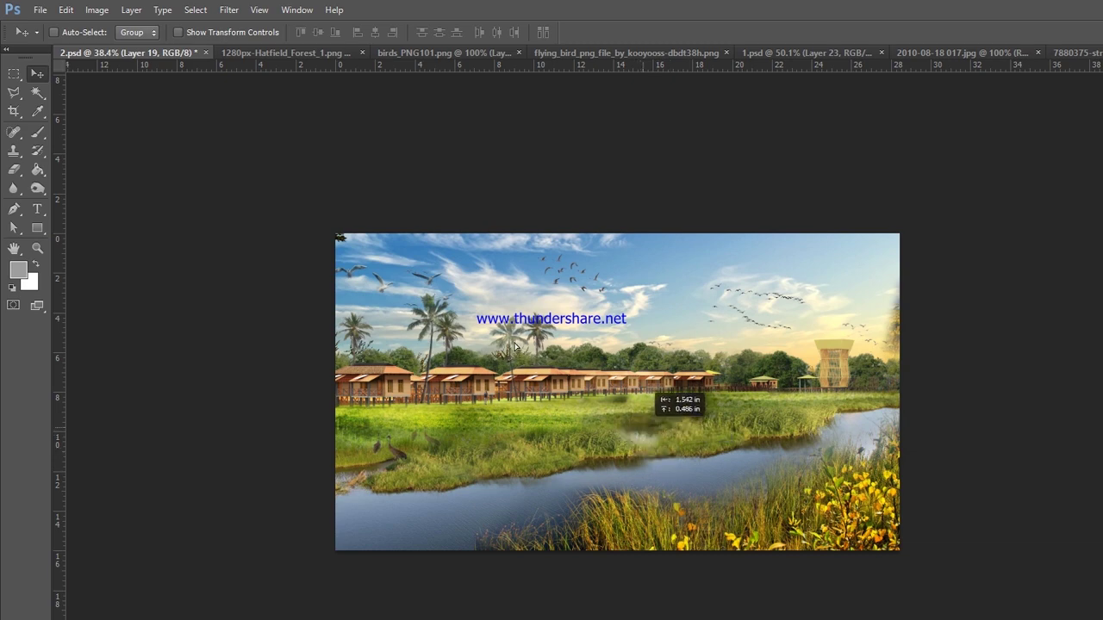
{"action": "scroll", "coordinate": [552, 376], "scroll_direction": "up", "scroll_amount": 3}
{"action": "scroll", "coordinate": [548, 373], "scroll_direction": "down", "scroll_amount": 2}
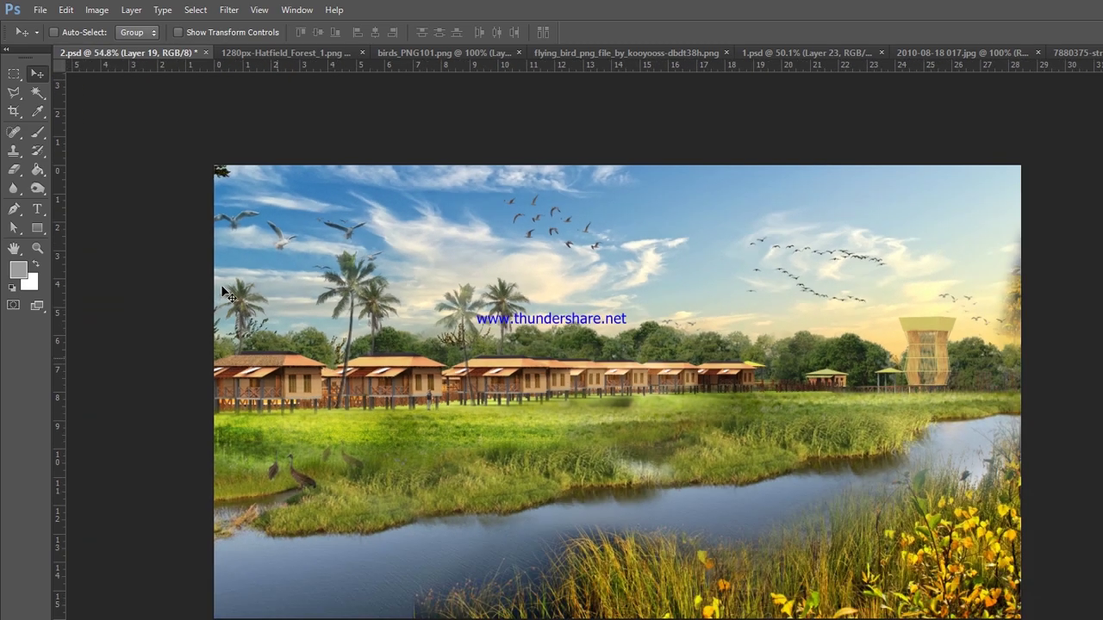
{"action": "scroll", "coordinate": [241, 276], "scroll_direction": "down", "scroll_amount": 1}
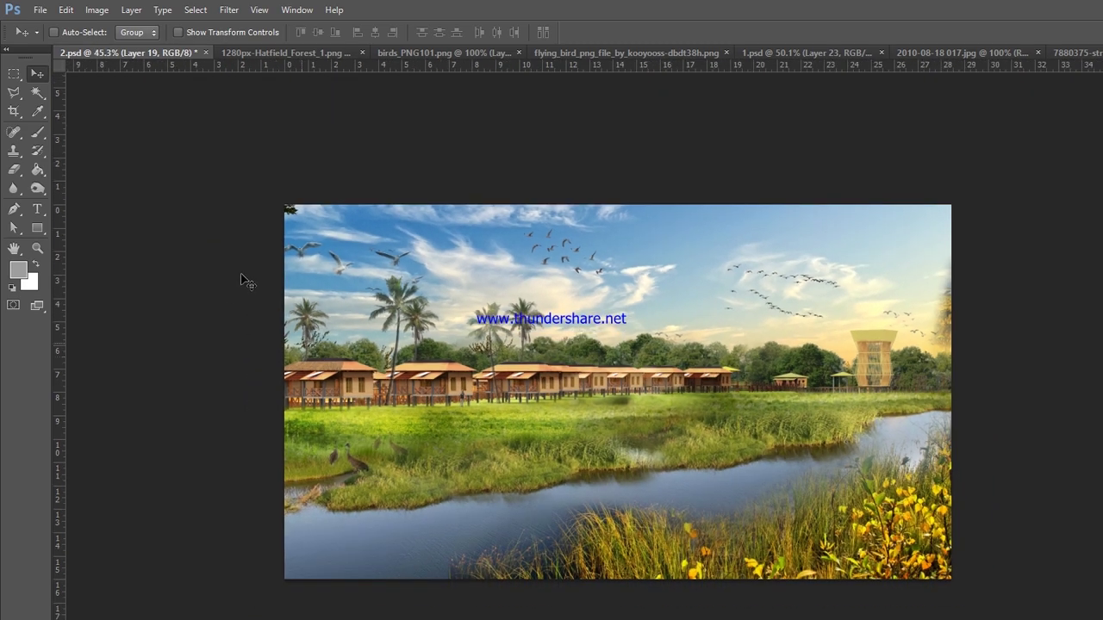
Step: Select Layer 21's four people on the 1.psd walkway and bring them over to 2.psd
{"action": "left_click", "coordinate": [793, 52]}
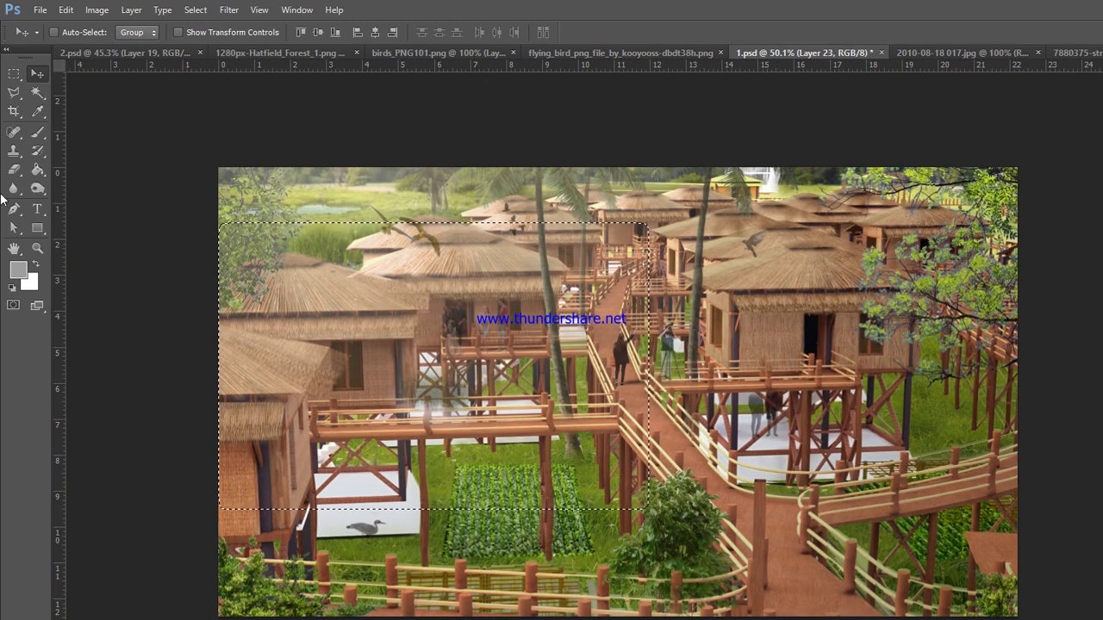
{"action": "key", "text": "m"}
{"action": "left_click", "coordinate": [37, 72]}
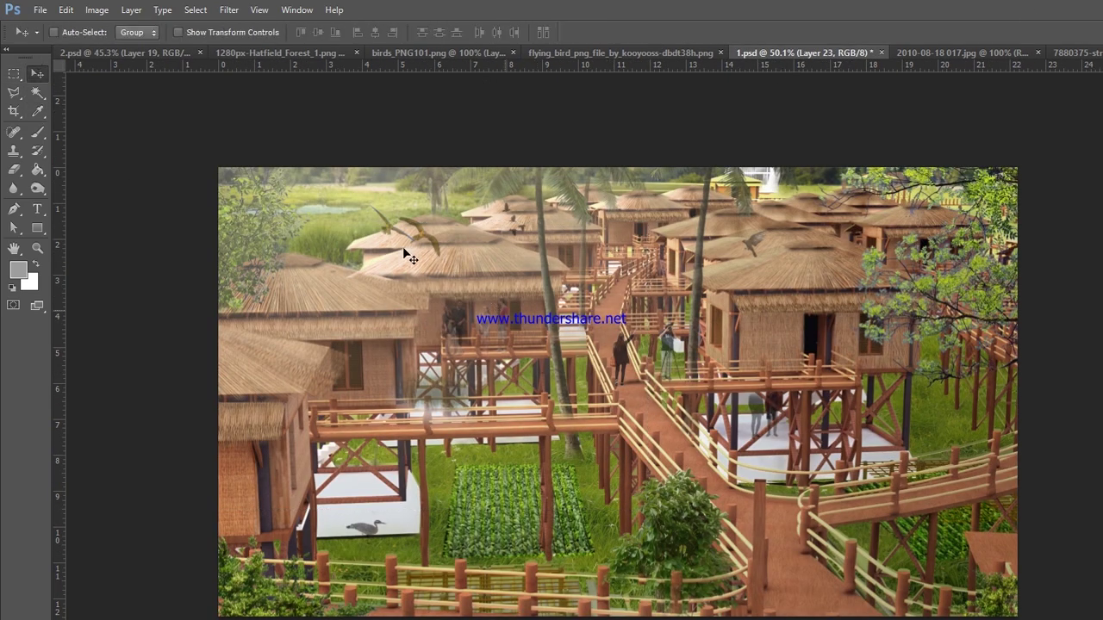
{"action": "right_click", "coordinate": [457, 260]}
{"action": "left_click", "coordinate": [497, 285]}
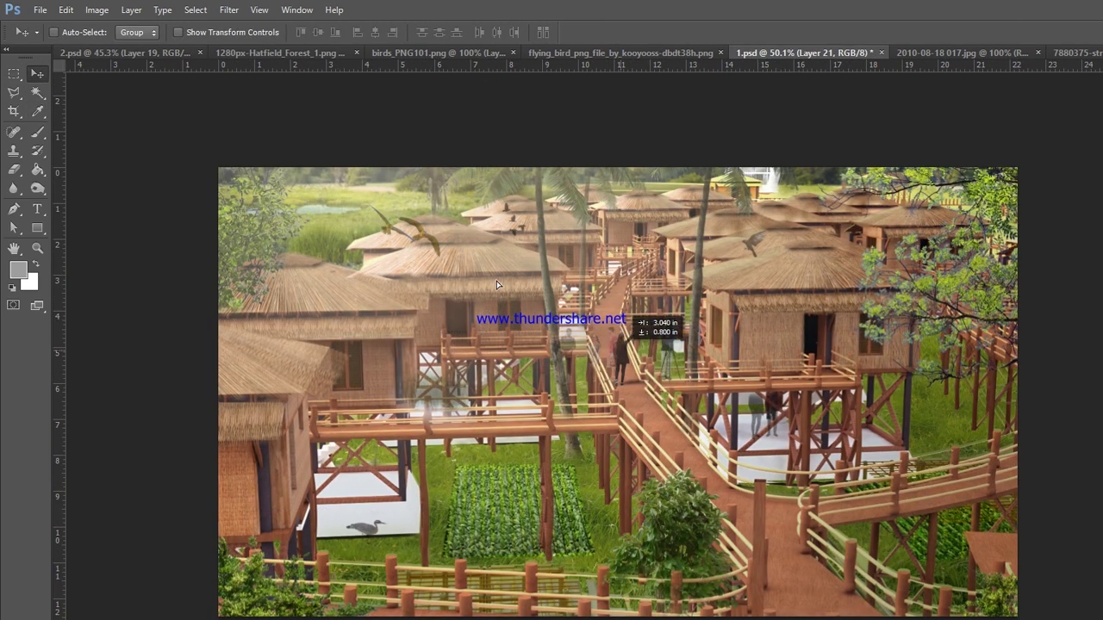
{"action": "left_click", "coordinate": [14, 73]}
{"action": "left_click_drag", "start_coordinate": [480, 287], "coordinate": [677, 435]}
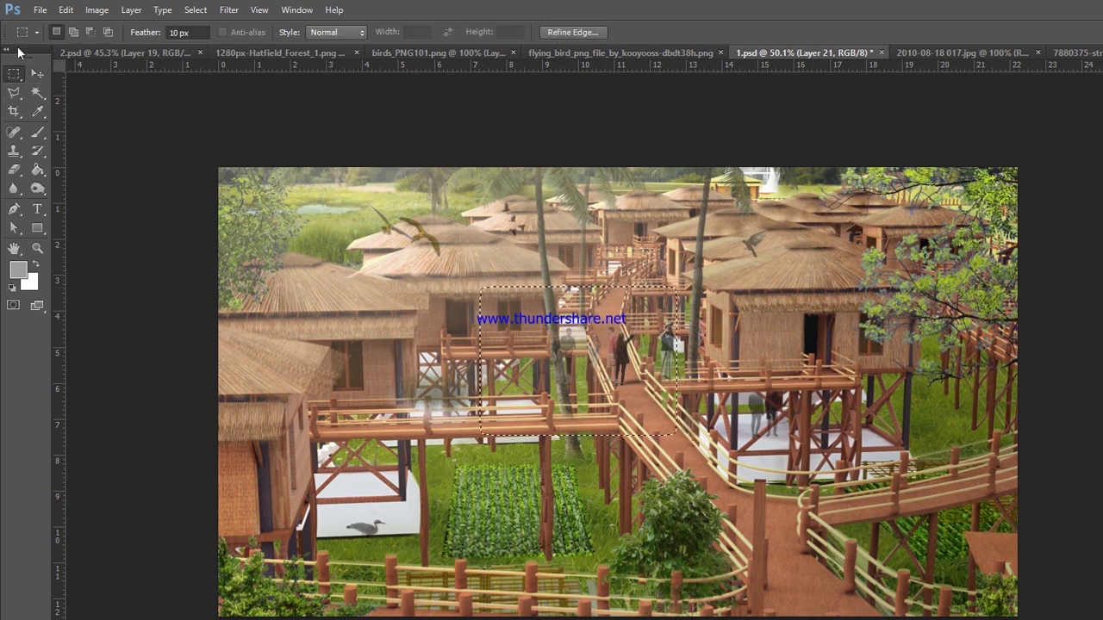
{"action": "left_click", "coordinate": [125, 52]}
{"action": "scroll", "coordinate": [212, 315], "scroll_direction": "up", "scroll_amount": 5}
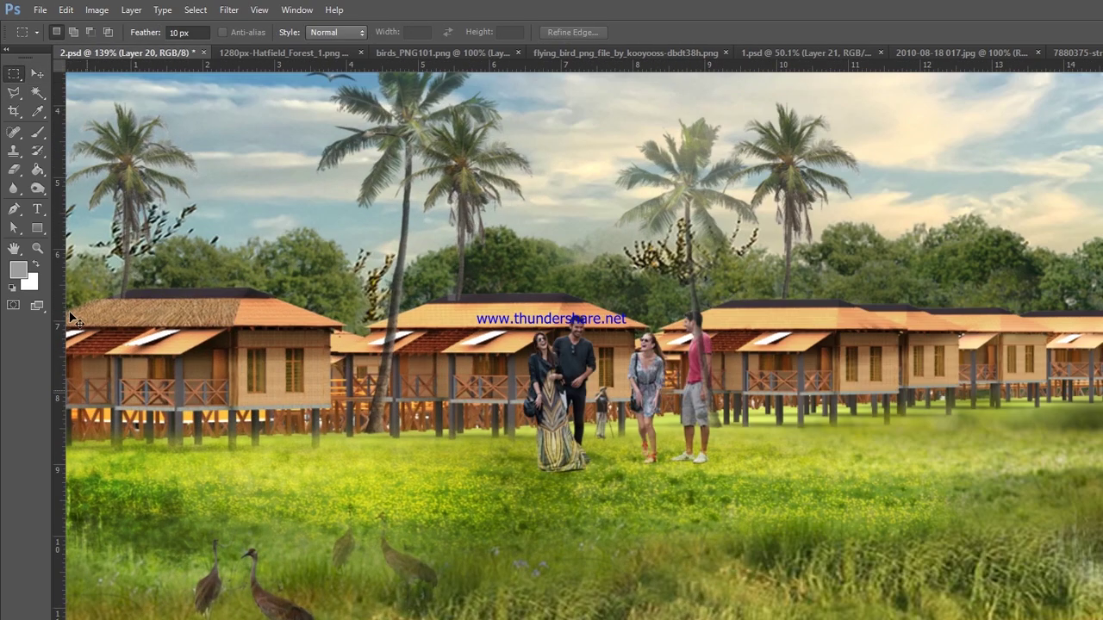
Step: Shrink the people to about 63%, set them on the front cottage porch at 50% opacity
{"action": "key", "text": "ctrl+t"}
{"action": "key", "text": "Return"}
{"action": "scroll", "coordinate": [486, 251], "scroll_direction": "up", "scroll_amount": 3}
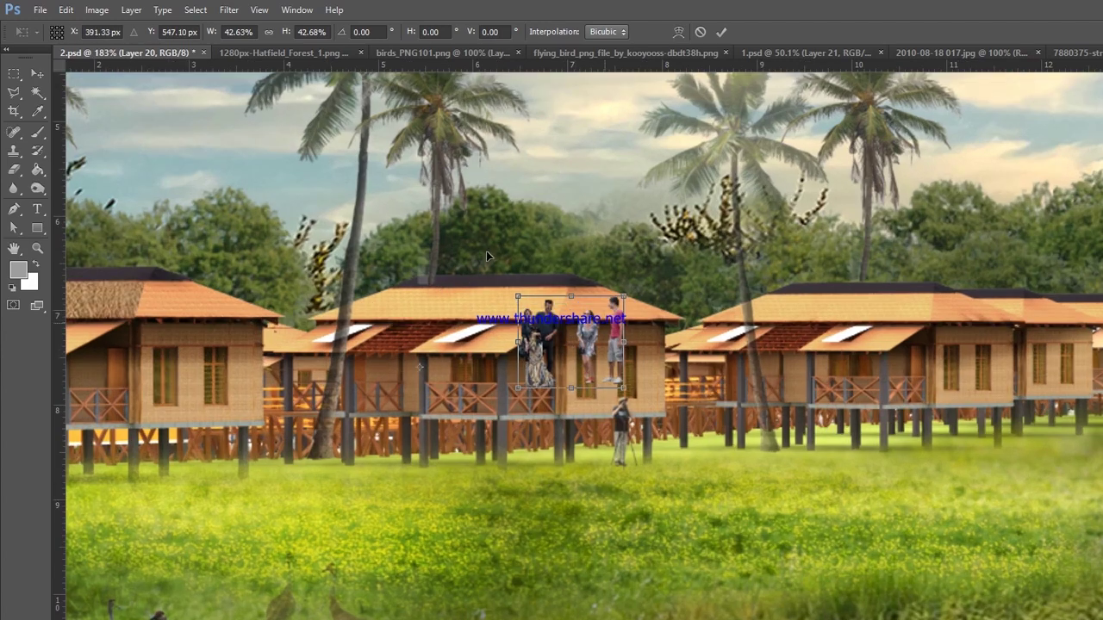
{"action": "left_click", "coordinate": [37, 73]}
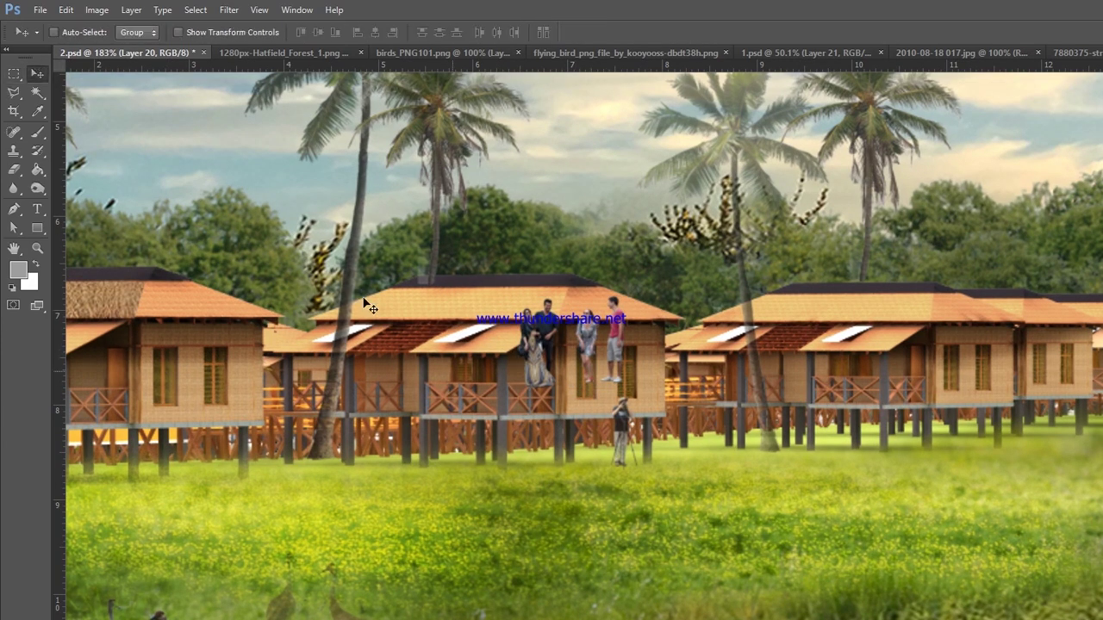
{"action": "left_click_drag", "start_coordinate": [569, 345], "coordinate": [425, 379]}
{"action": "key", "text": "ctrl+t"}
{"action": "left_click_drag", "start_coordinate": [477, 328], "coordinate": [438, 363]}
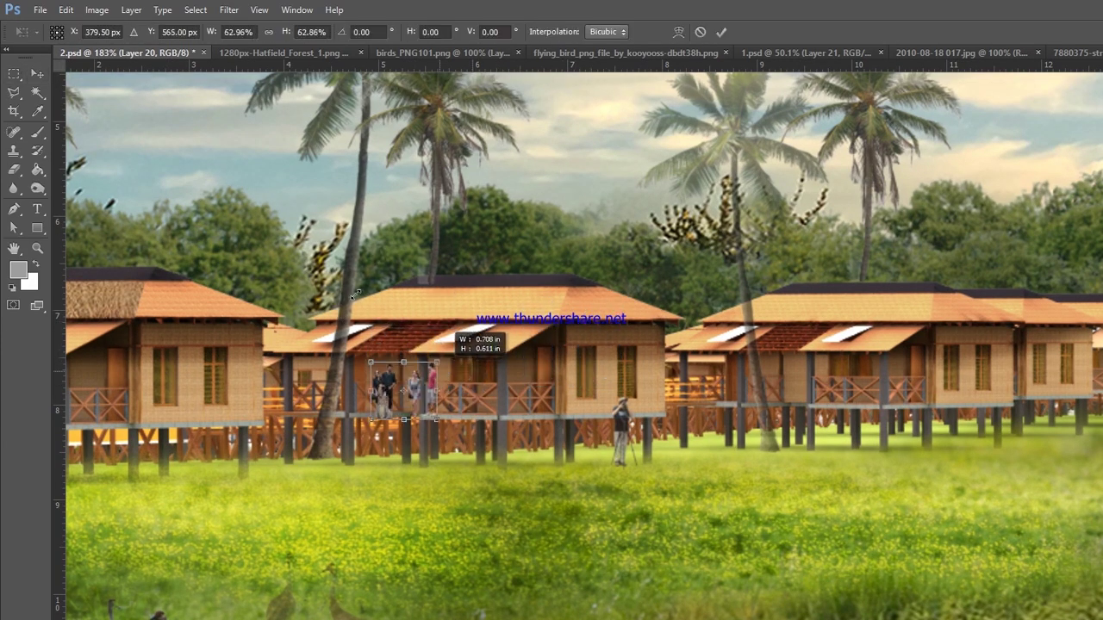
{"action": "scroll", "coordinate": [340, 297], "scroll_direction": "up", "scroll_amount": 6}
{"action": "scroll", "coordinate": [345, 326], "scroll_direction": "up", "scroll_amount": 3}
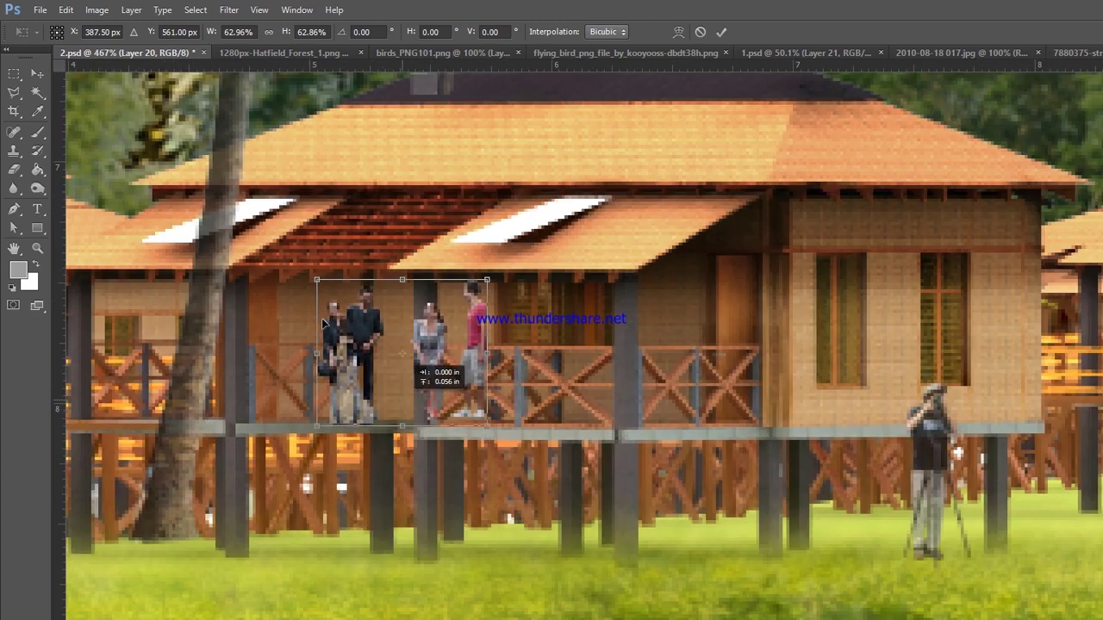
{"action": "key", "text": "Return"}
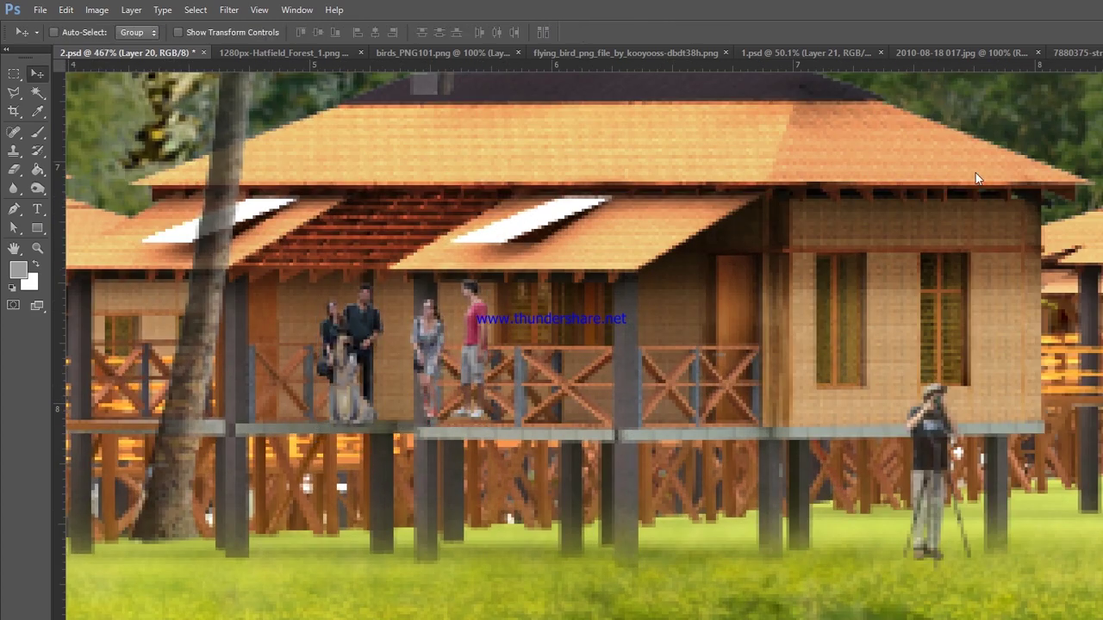
{"action": "key", "text": "5"}
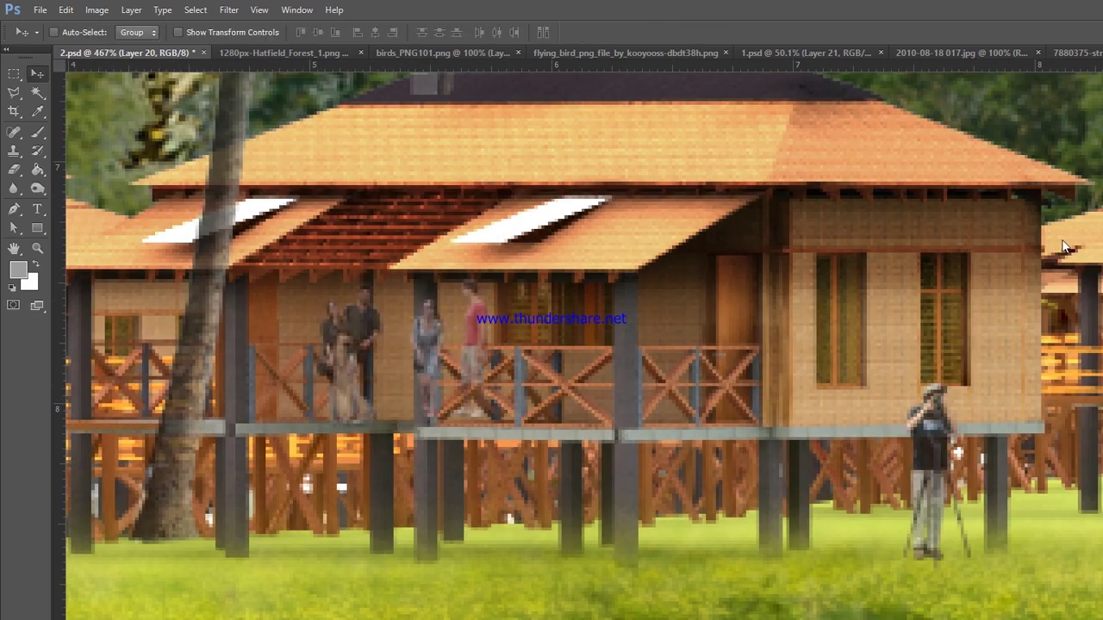
Step: Copy the right pair of people and railing to a new layer with a Color Overlay
{"action": "left_click", "coordinate": [14, 73]}
{"action": "left_click_drag", "start_coordinate": [403, 240], "coordinate": [609, 464]}
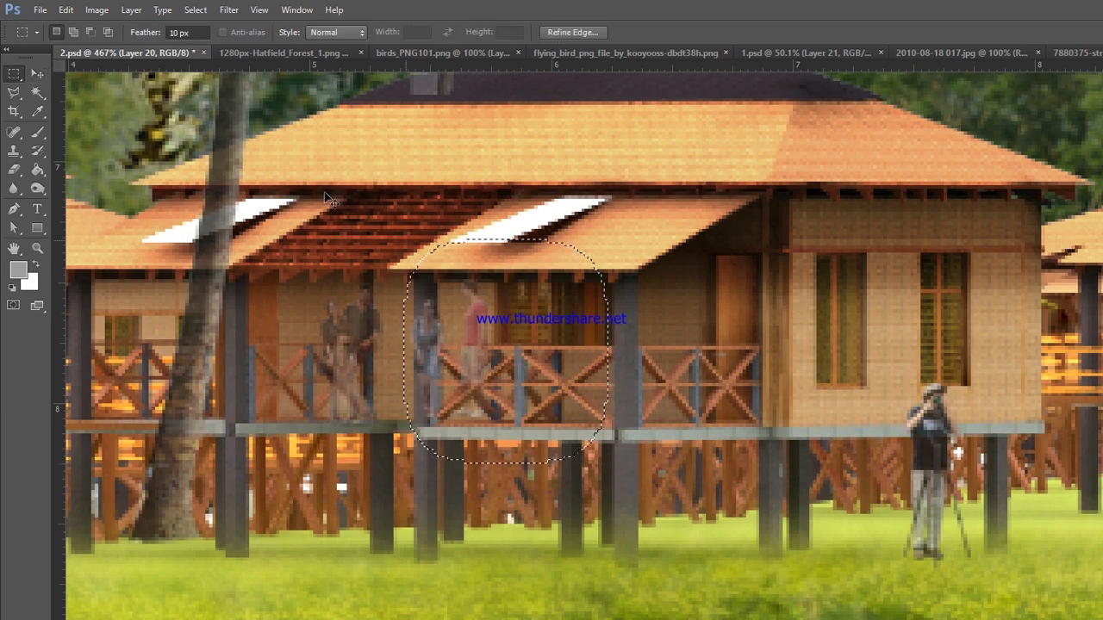
{"action": "key", "text": "ctrl+j"}
{"action": "key", "text": "v"}
{"action": "scroll", "coordinate": [931, 456], "scroll_direction": "down", "scroll_amount": 5}
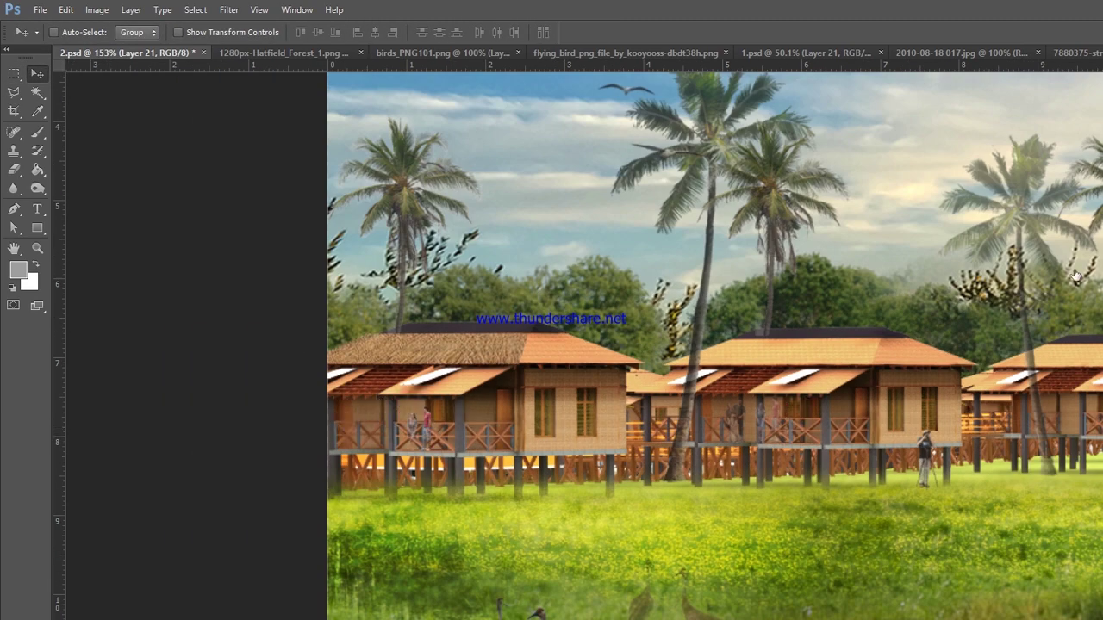
{"action": "double_click", "coordinate": [1094, 560]}
{"action": "left_click", "coordinate": [972, 282]}
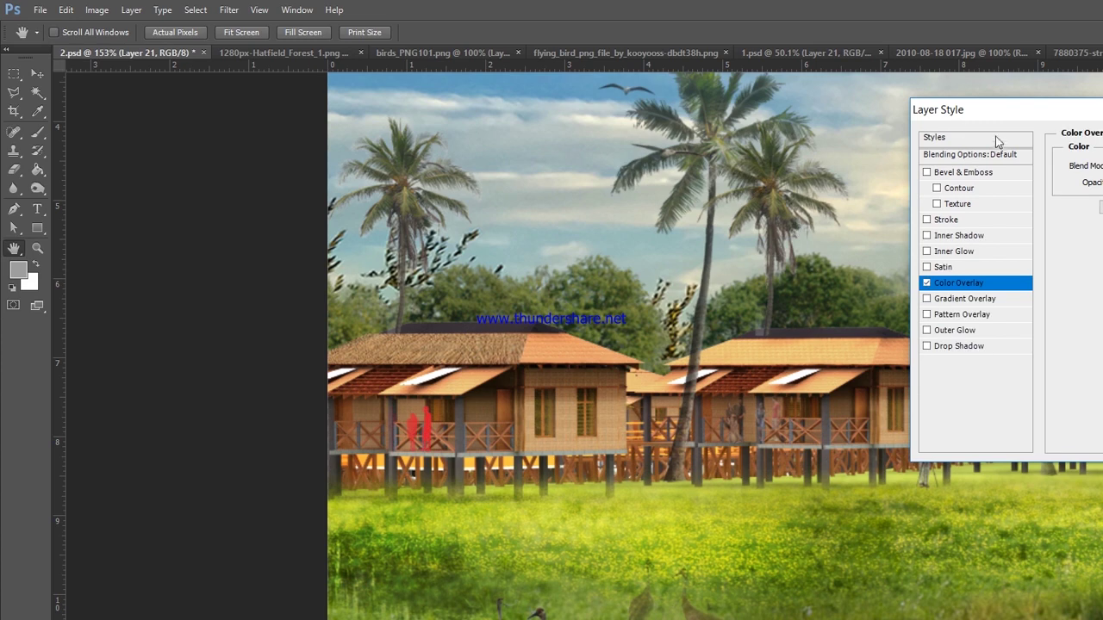
{"action": "left_click", "coordinate": [1097, 147]}
{"action": "key", "text": "Return"}
{"action": "key", "text": "Return"}
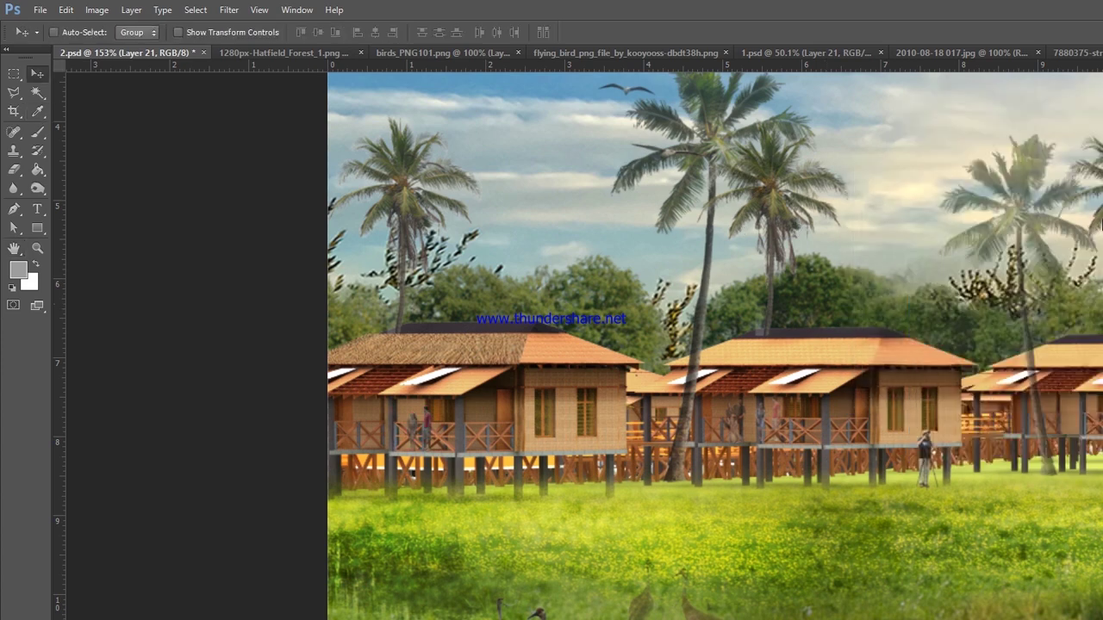
{"action": "key", "text": "ctrl+0"}
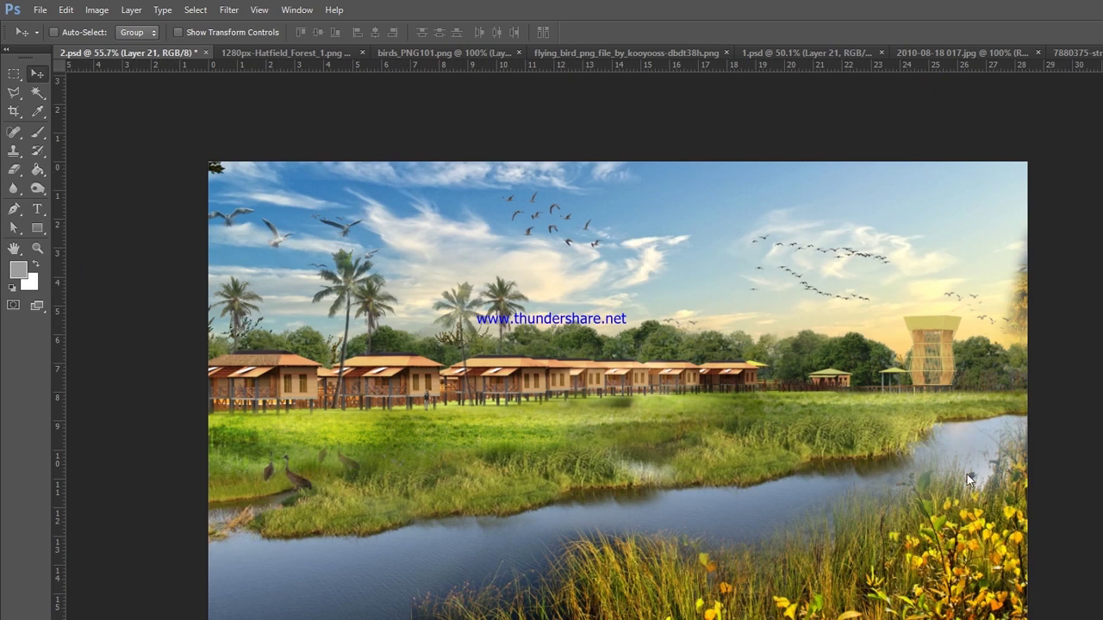
Step: Erase the sky band beside the left palms with a 329 px soft eraser at 45% opacity
{"action": "scroll", "coordinate": [138, 250], "scroll_direction": "up", "scroll_amount": 3}
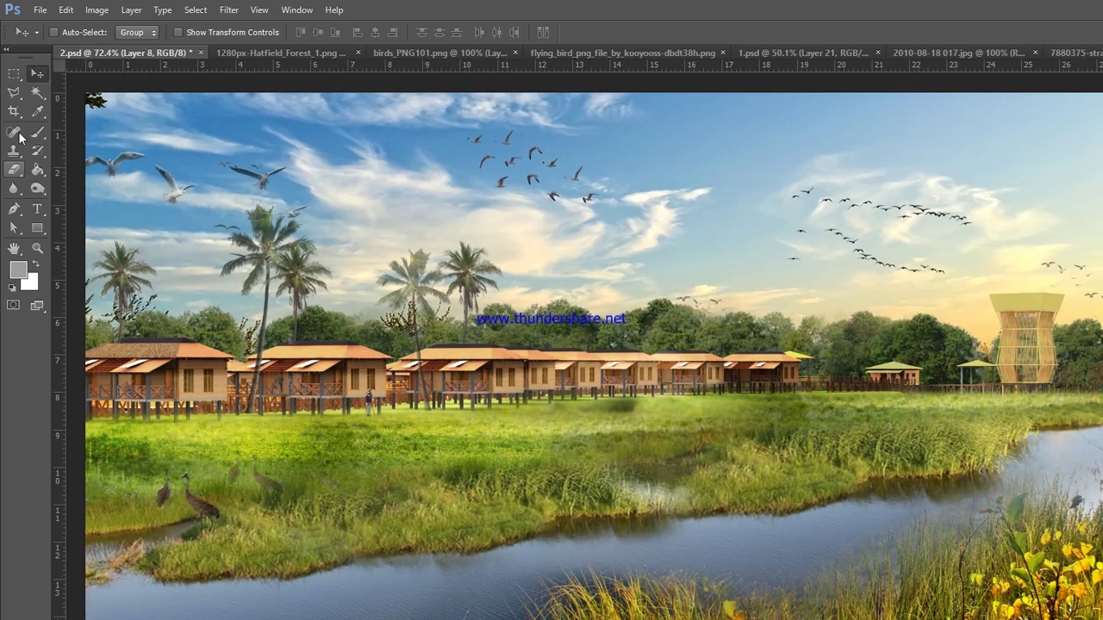
{"action": "key", "text": "e"}
{"action": "left_click", "coordinate": [58, 32]}
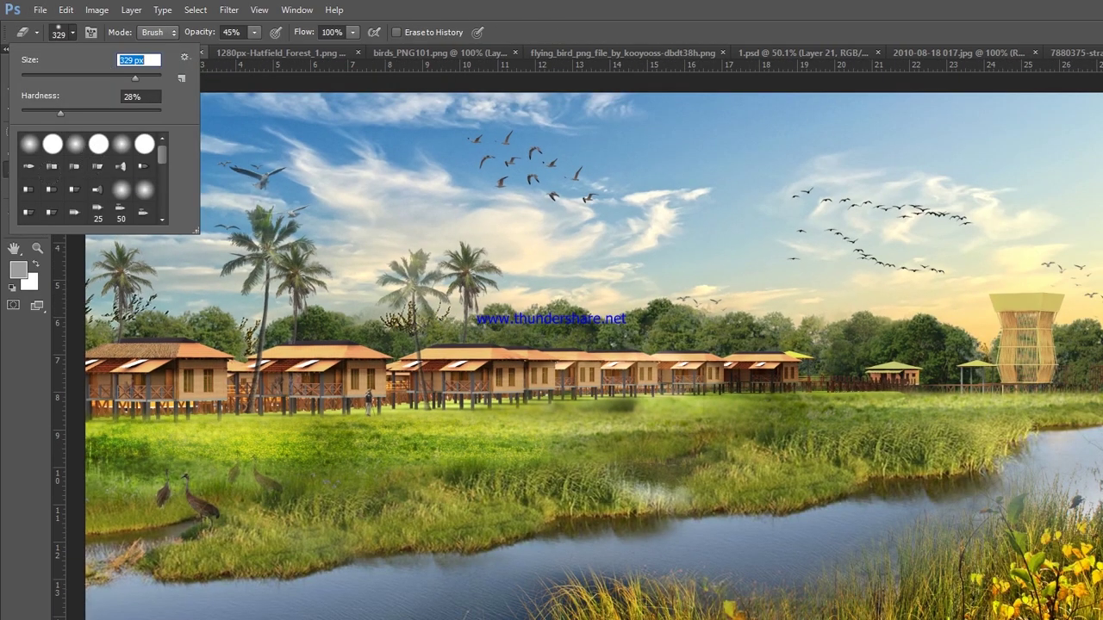
{"action": "left_click", "coordinate": [129, 268]}
{"action": "left_click_drag", "start_coordinate": [181, 276], "coordinate": [456, 302]}
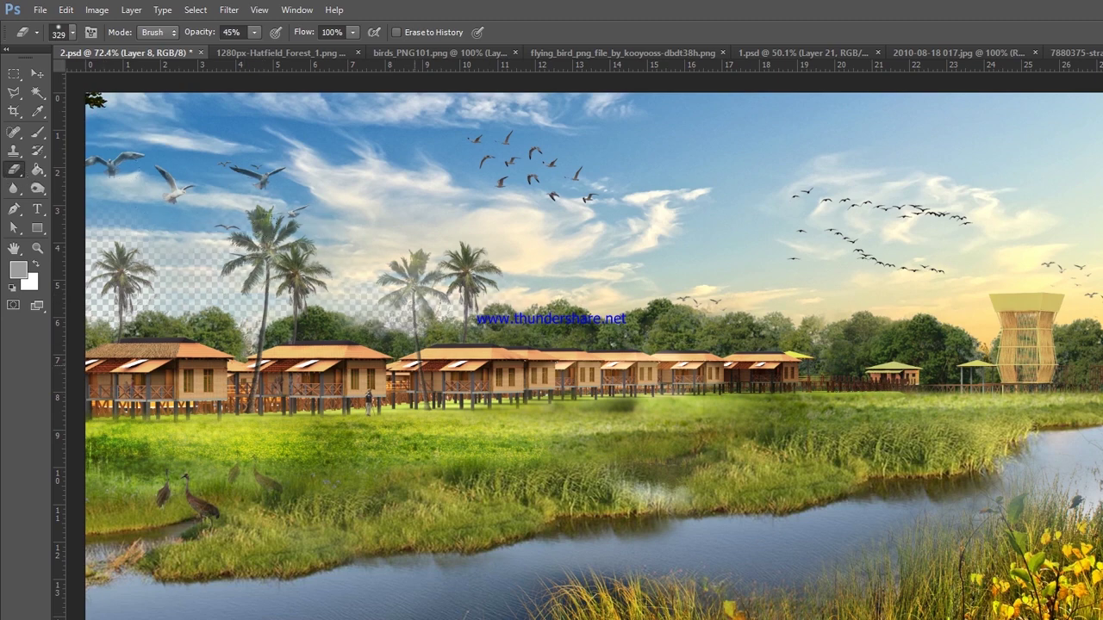
{"action": "scroll", "coordinate": [620, 397], "scroll_direction": "down", "scroll_amount": 3}
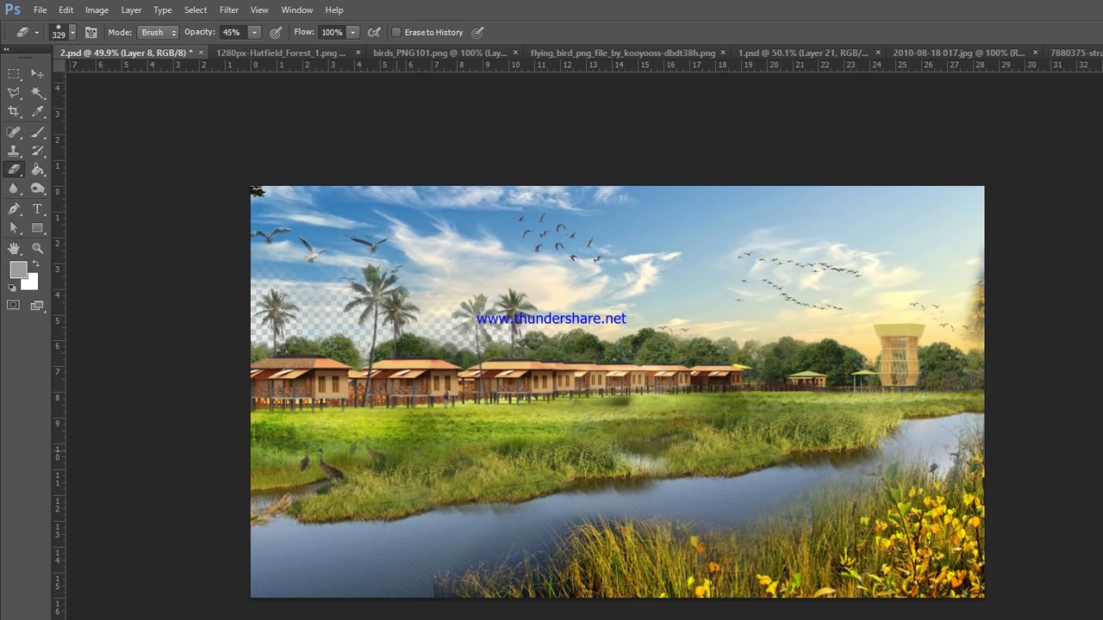
{"action": "left_click", "coordinate": [13, 188]}
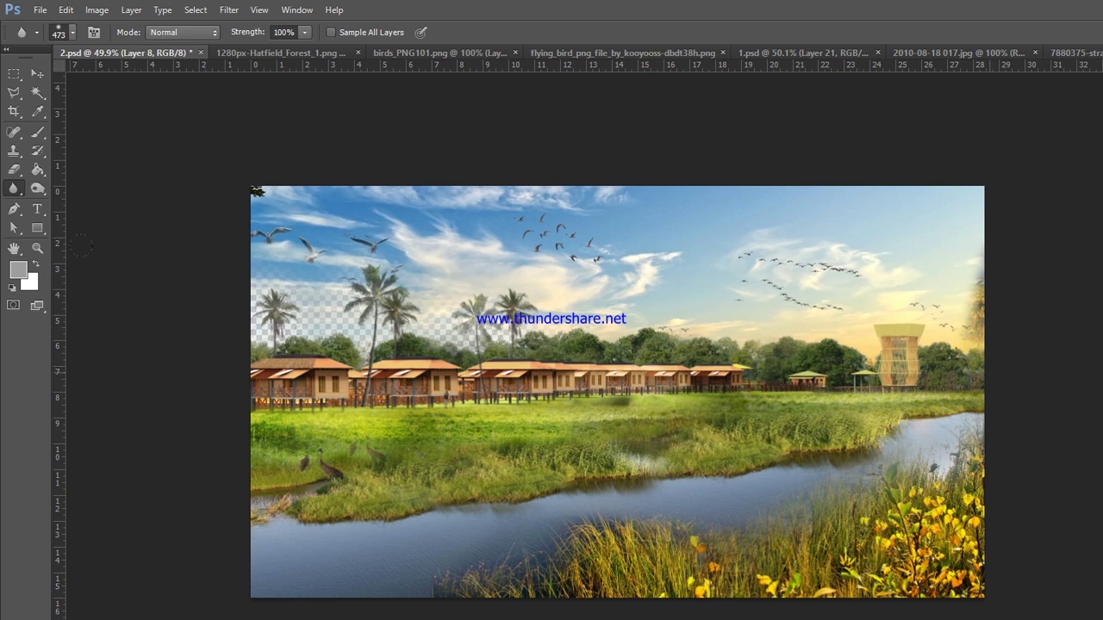
{"action": "scroll", "coordinate": [95, 204], "scroll_direction": "down", "scroll_amount": 2}
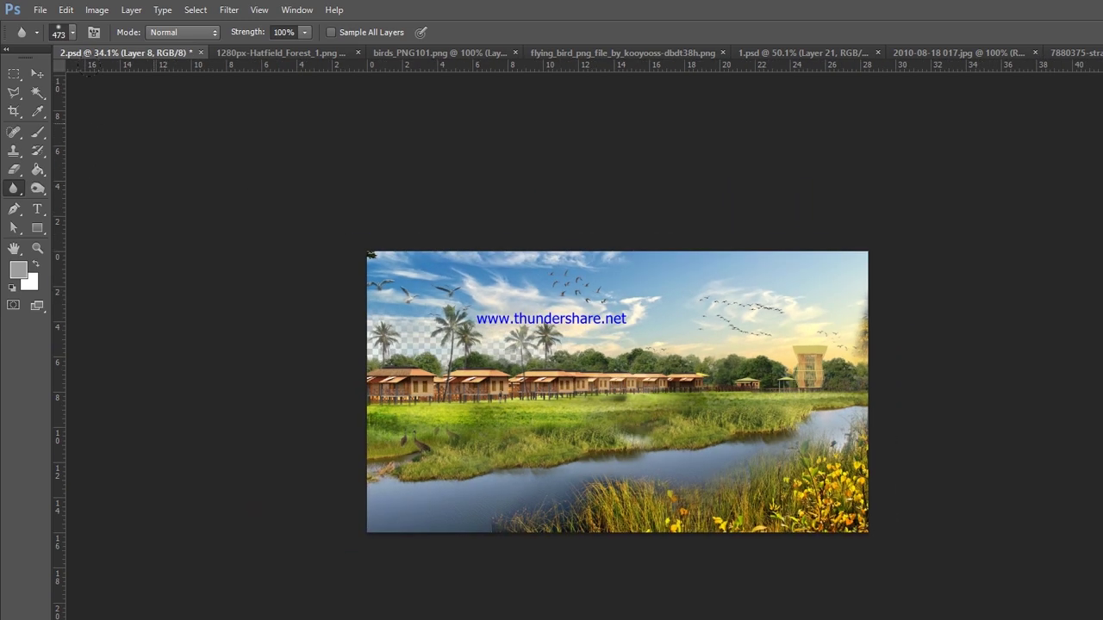
{"action": "left_click", "coordinate": [37, 74]}
{"action": "scroll", "coordinate": [635, 213], "scroll_direction": "up", "scroll_amount": 1}
Step: Save, then Save As 2.psd in Photoshop format into the final folder
{"action": "left_click", "coordinate": [34, 7]}
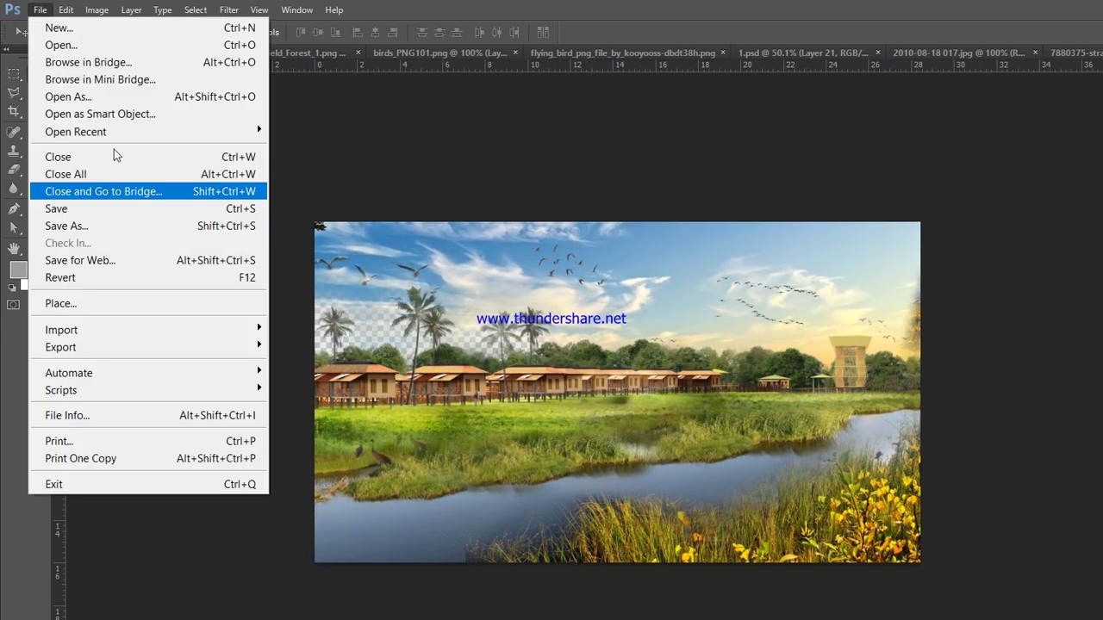
{"action": "left_click", "coordinate": [78, 209]}
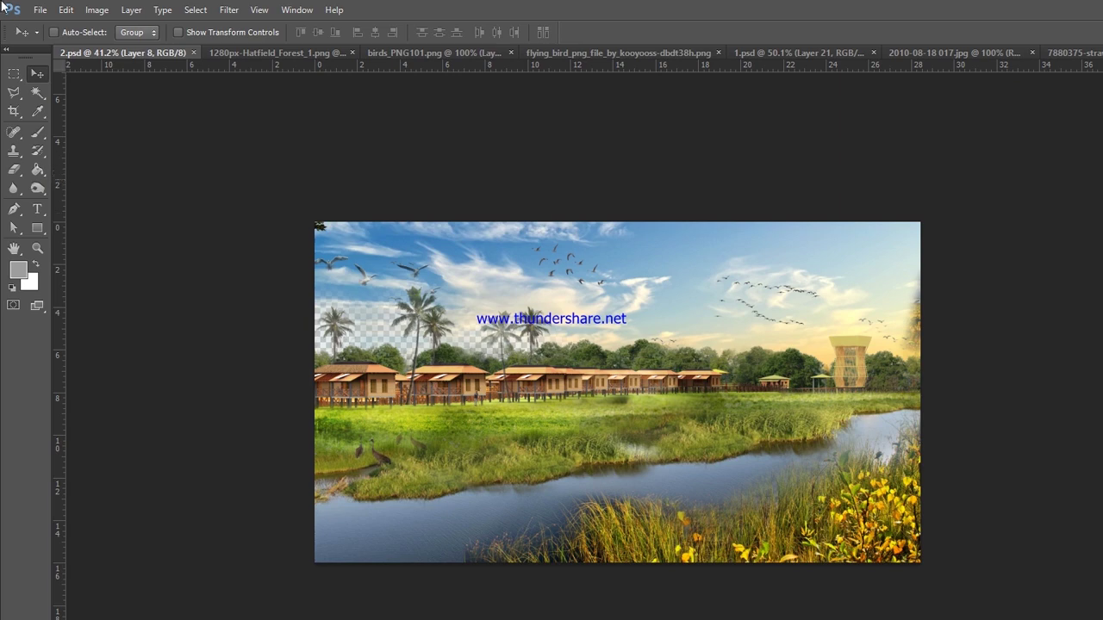
{"action": "left_click", "coordinate": [40, 10]}
{"action": "key", "text": "Return"}
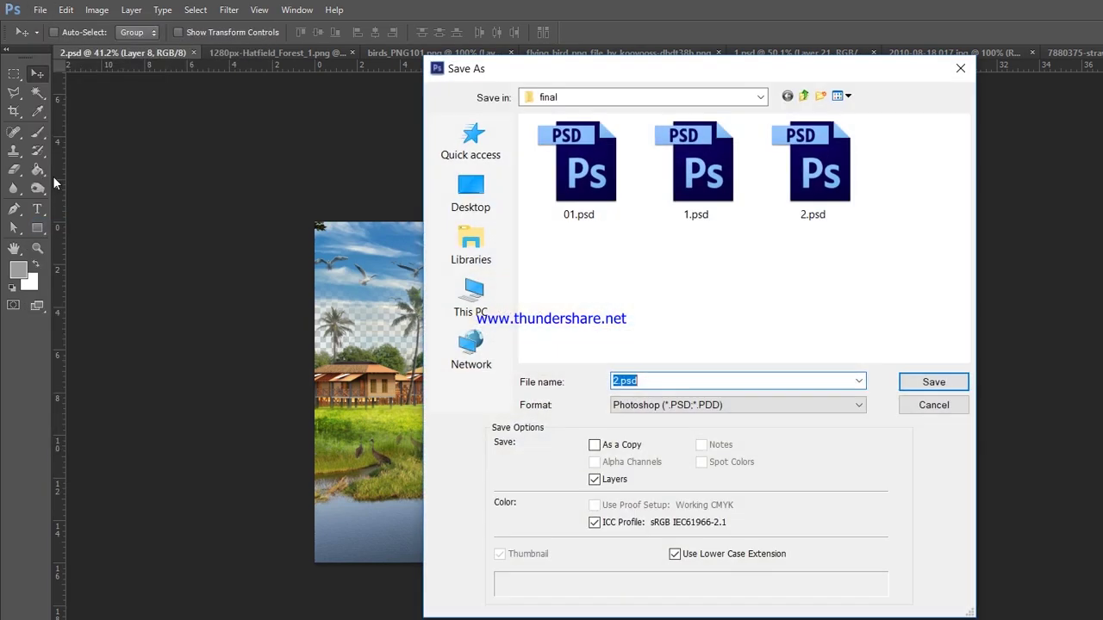
{"action": "key", "text": "Return"}
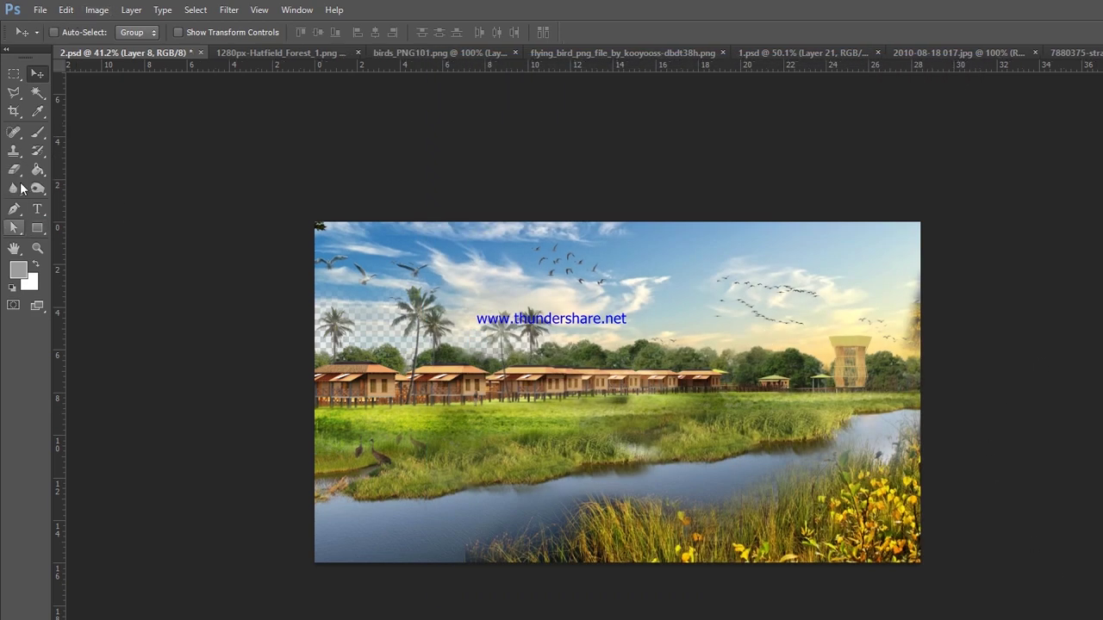
Step: Draw a canvas-covering rectangle filled light grey #e8e8e8 and send it behind the landscape
{"action": "left_click", "coordinate": [37, 227]}
{"action": "left_click_drag", "start_coordinate": [323, 244], "coordinate": [993, 599]}
{"action": "key", "text": "ctrl+z"}
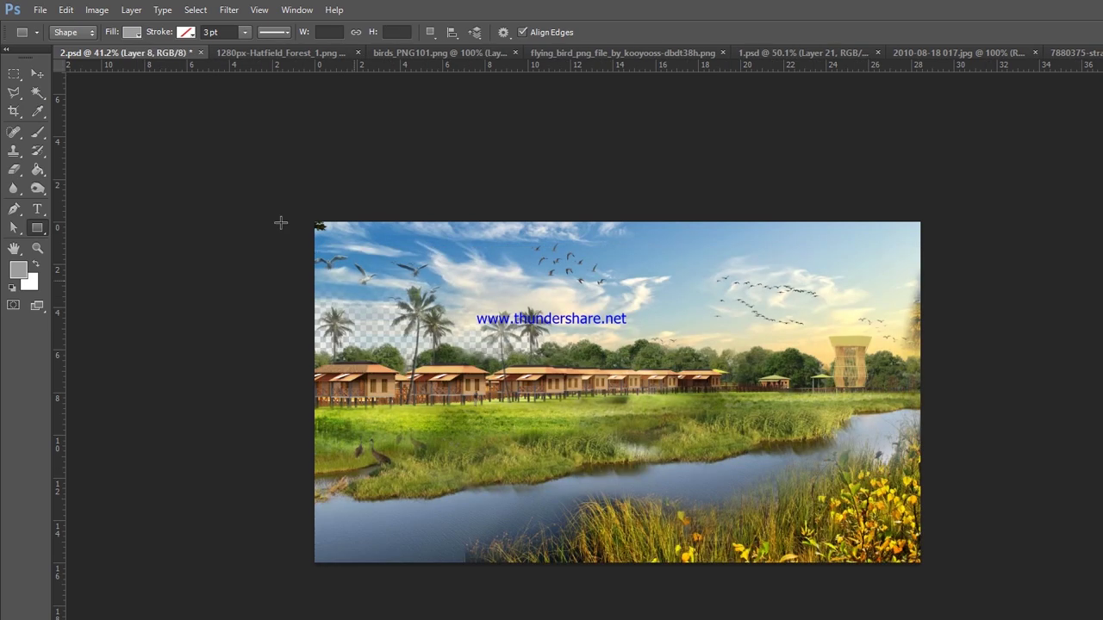
{"action": "left_click_drag", "start_coordinate": [288, 176], "coordinate": [997, 619]}
{"action": "double_click", "coordinate": [1001, 298]}
{"action": "left_click", "coordinate": [696, 221]}
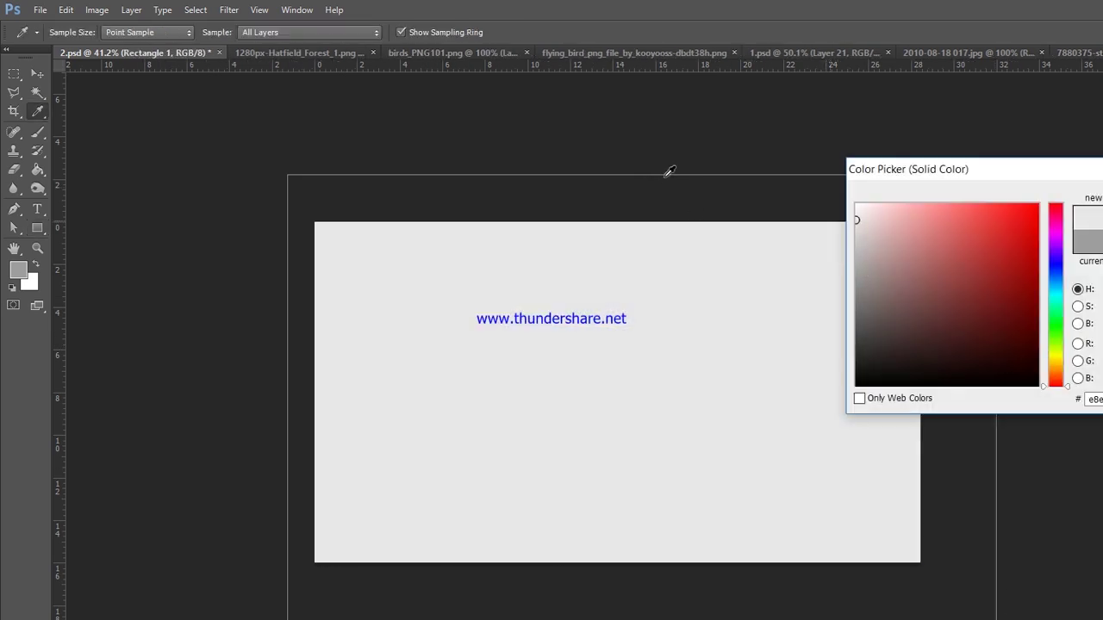
{"action": "key", "text": "Return"}
{"action": "key", "text": "ctrl+alt+g"}
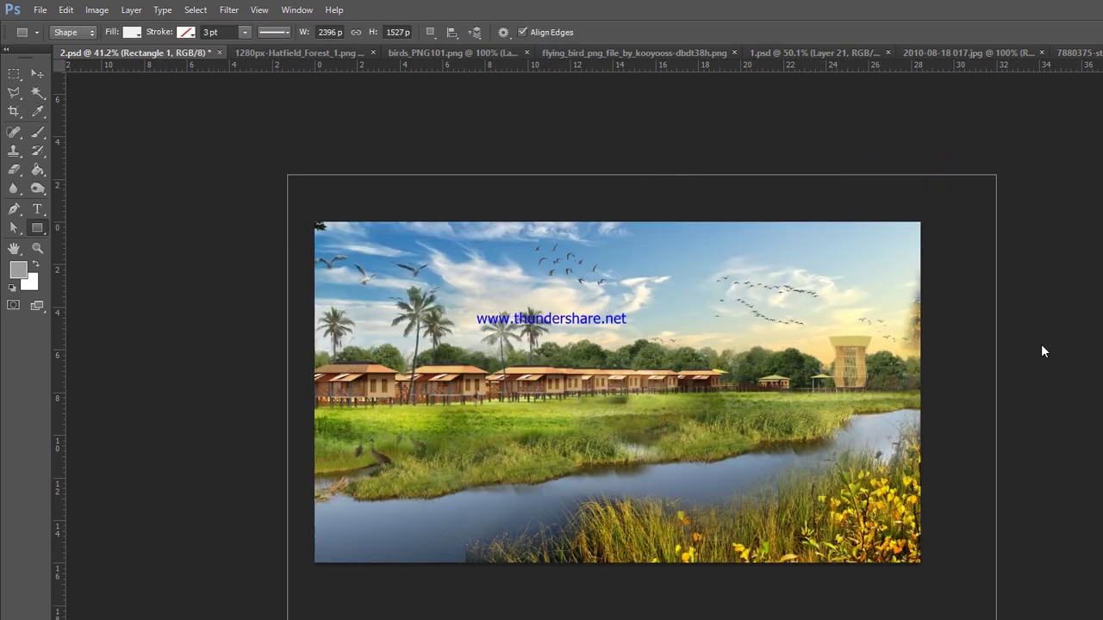
{"action": "left_click", "coordinate": [14, 74]}
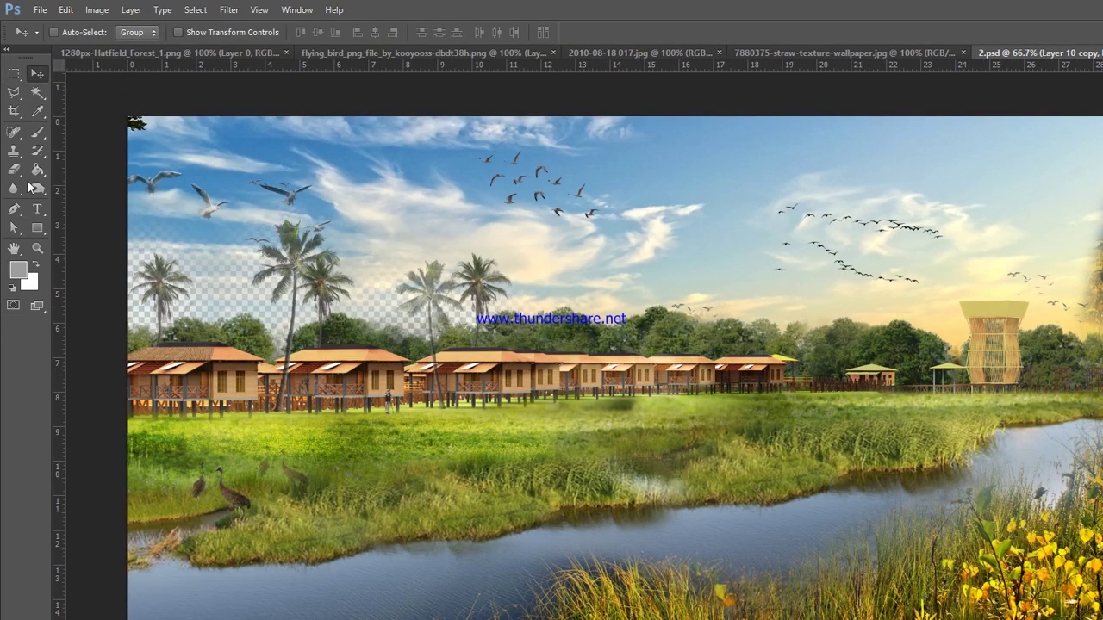
{"action": "left_click", "coordinate": [37, 228]}
{"action": "left_click", "coordinate": [131, 32]}
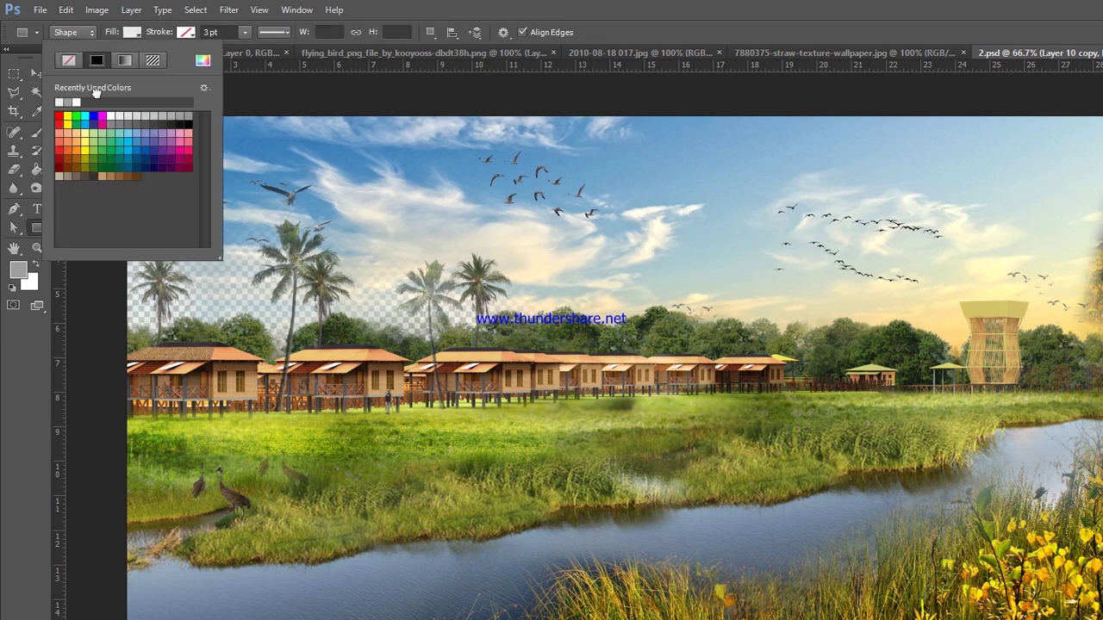
{"action": "left_click", "coordinate": [269, 80]}
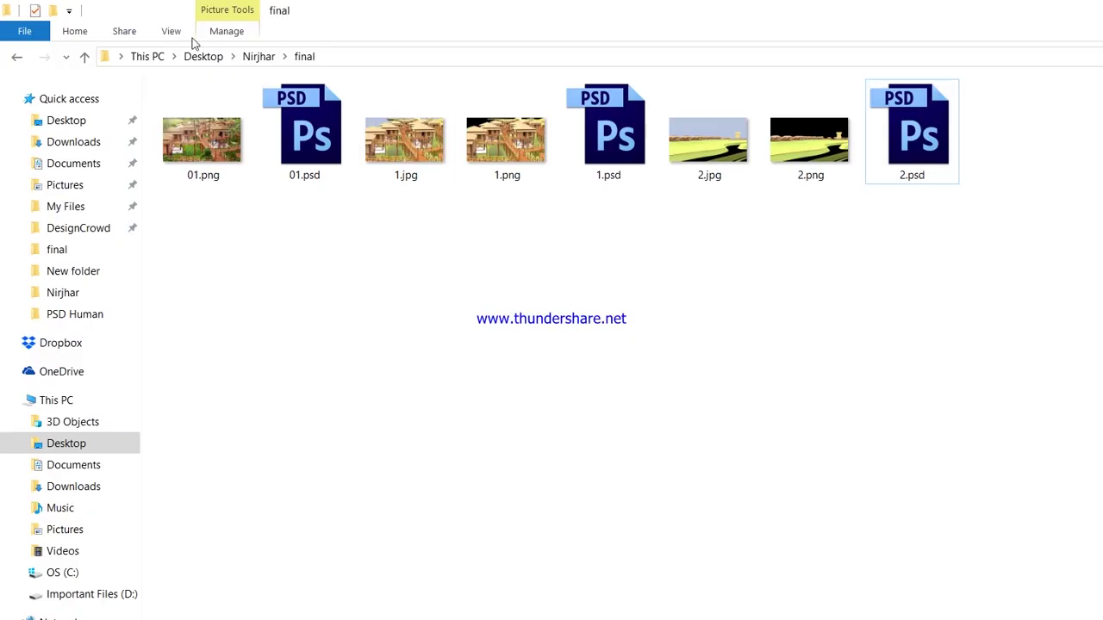
Step: From Nirjhar's New folder, open cut out Trees pack_6 (6).PNG with Adobe Photoshop CS6
{"action": "key", "text": "alt+Up"}
{"action": "double_click", "coordinate": [401, 130]}
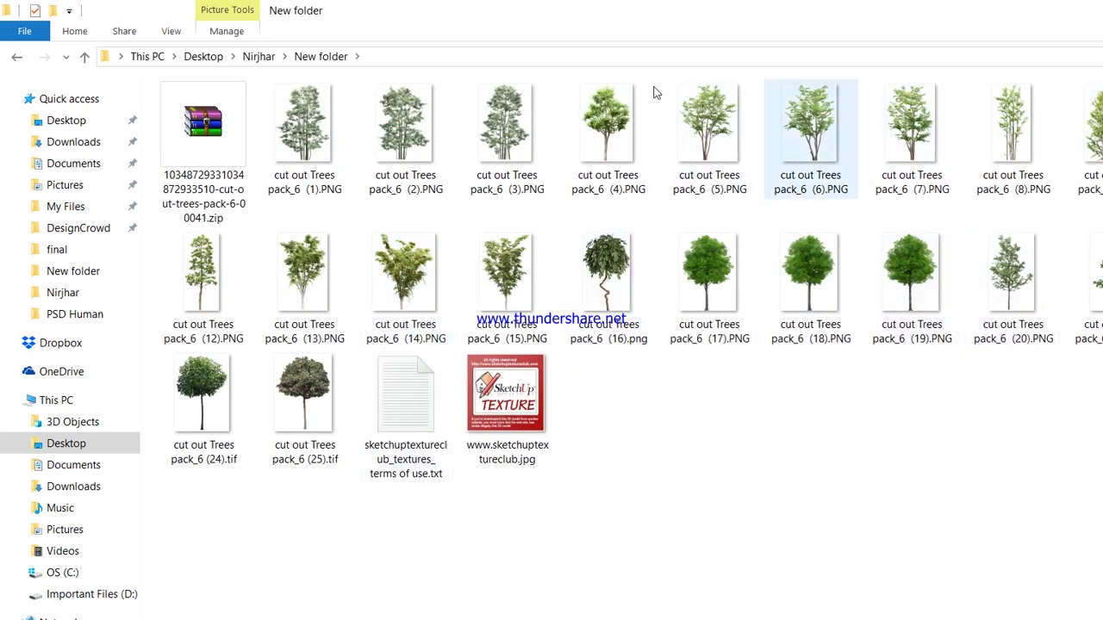
{"action": "right_click", "coordinate": [811, 112]}
{"action": "key", "text": "Right"}
{"action": "key", "text": "Down"}
{"action": "key", "text": "Down"}
{"action": "key", "text": "Return"}
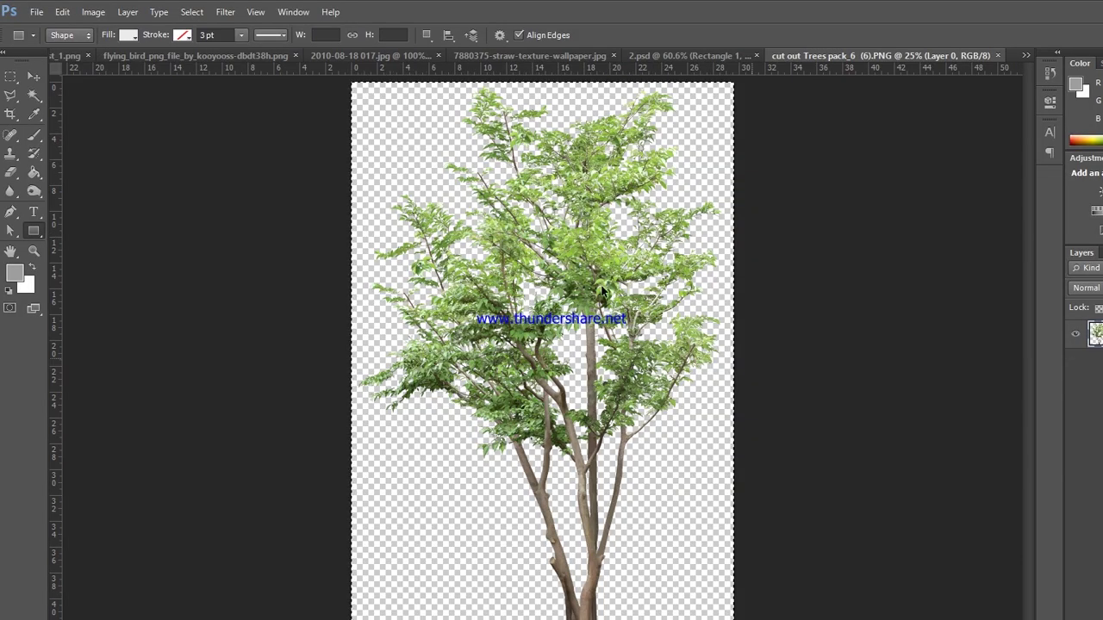
Step: Close the Hatfield Forest image and add a new empty layer in 2.psd
{"action": "left_click", "coordinate": [67, 55]}
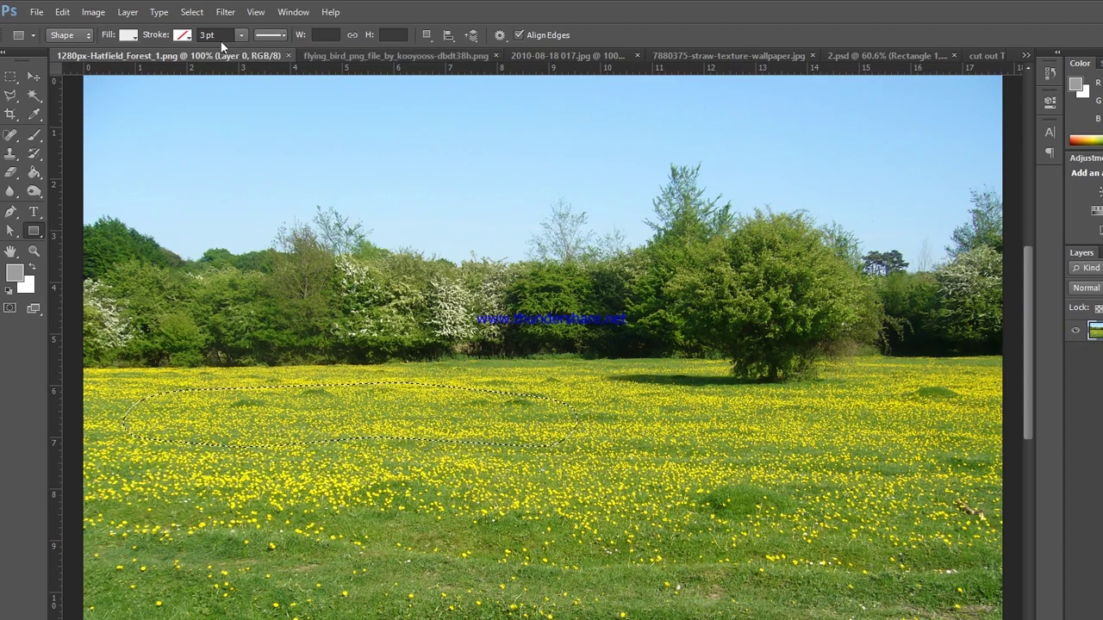
{"action": "key", "text": "ctrl+w"}
{"action": "left_click", "coordinate": [495, 55]}
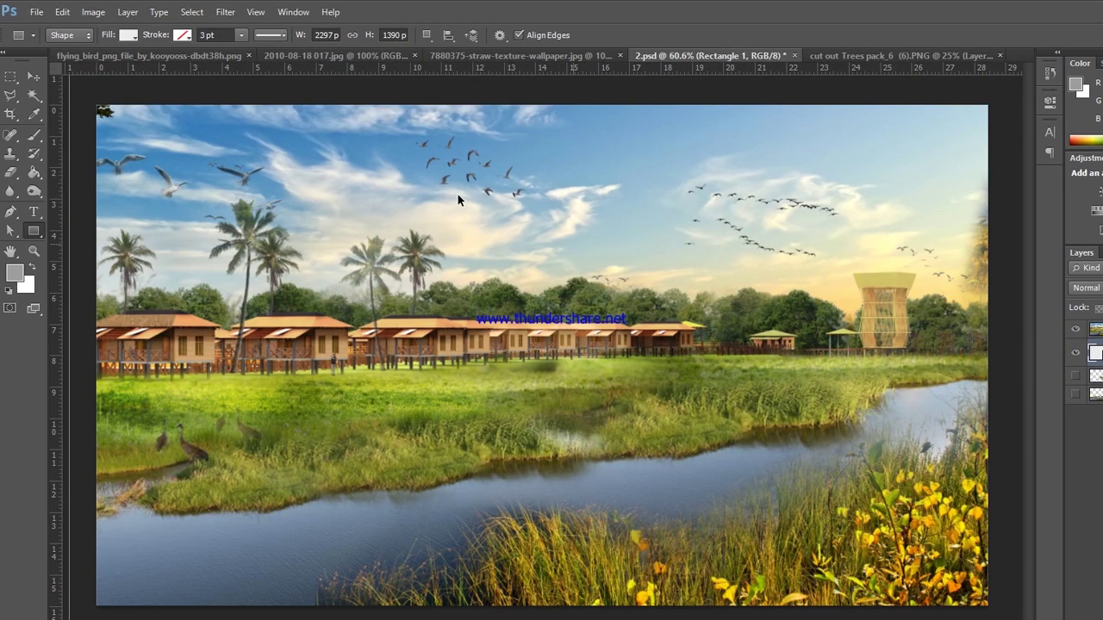
{"action": "key", "text": "ctrl+shift+alt+n"}
{"action": "left_click", "coordinate": [34, 95]}
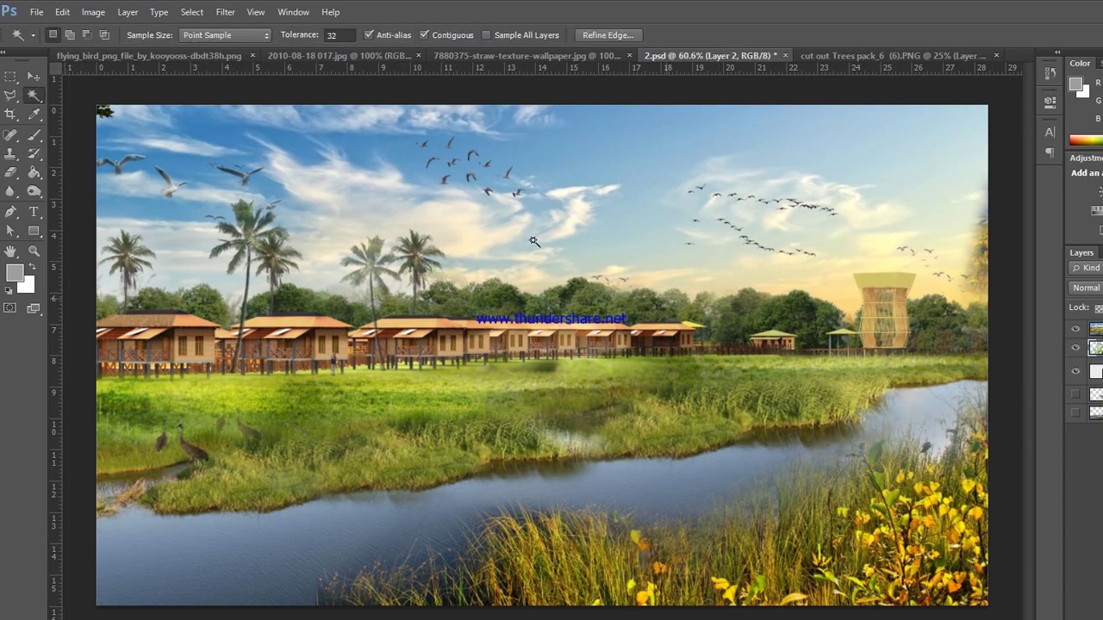
{"action": "key", "text": "ctrl+minus"}
Step: Paste the cut-out tree, commit its transform and move its layer below the landscape
{"action": "key", "text": "ctrl+v"}
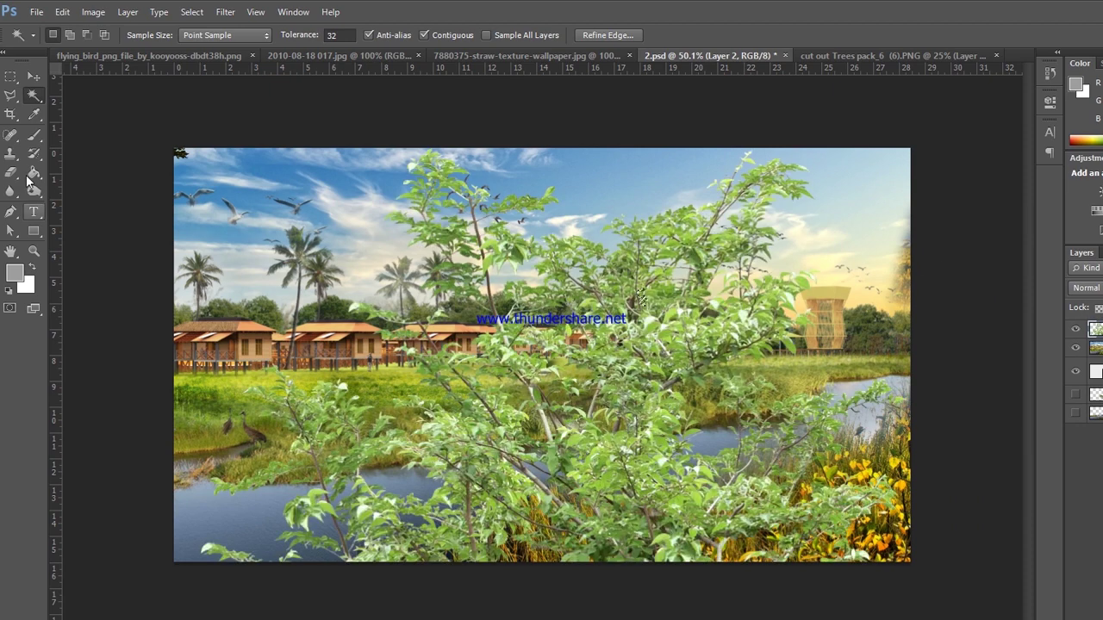
{"action": "key", "text": "ctrl+t"}
{"action": "scroll", "coordinate": [634, 300], "scroll_direction": "down", "scroll_amount": 3}
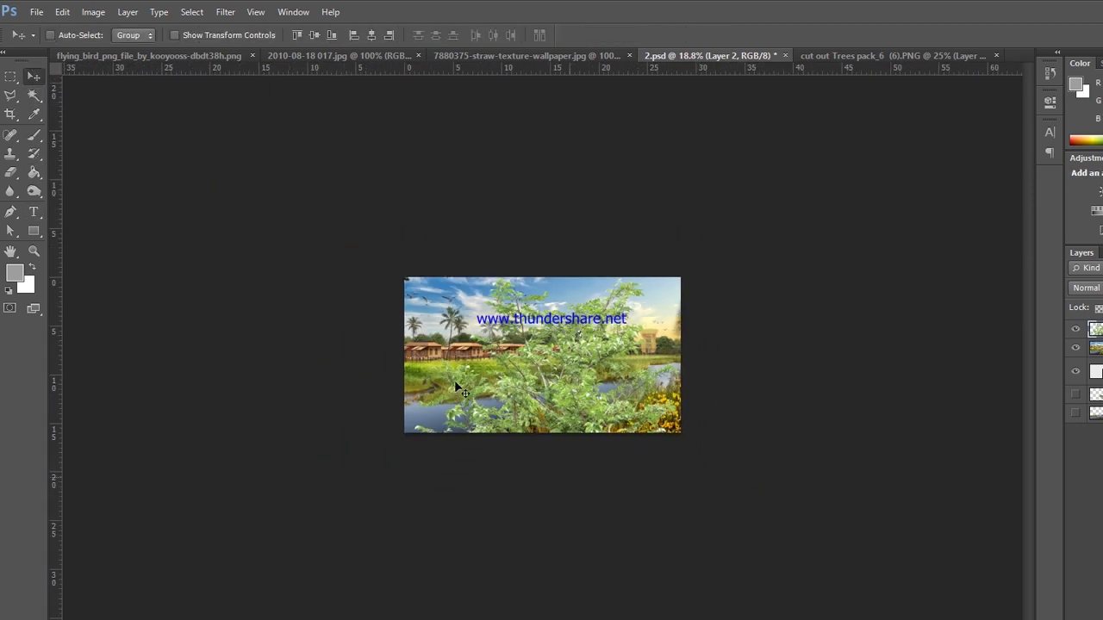
{"action": "scroll", "coordinate": [624, 463], "scroll_direction": "down", "scroll_amount": 1}
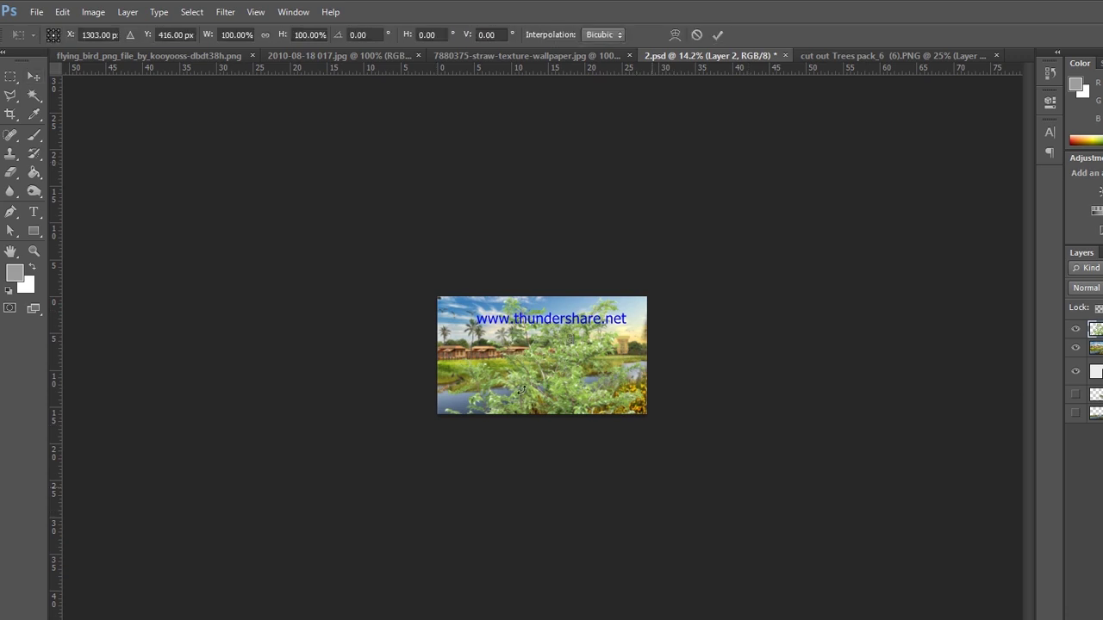
{"action": "scroll", "coordinate": [480, 268], "scroll_direction": "up", "scroll_amount": 1}
{"action": "scroll", "coordinate": [479, 275], "scroll_direction": "up", "scroll_amount": 3}
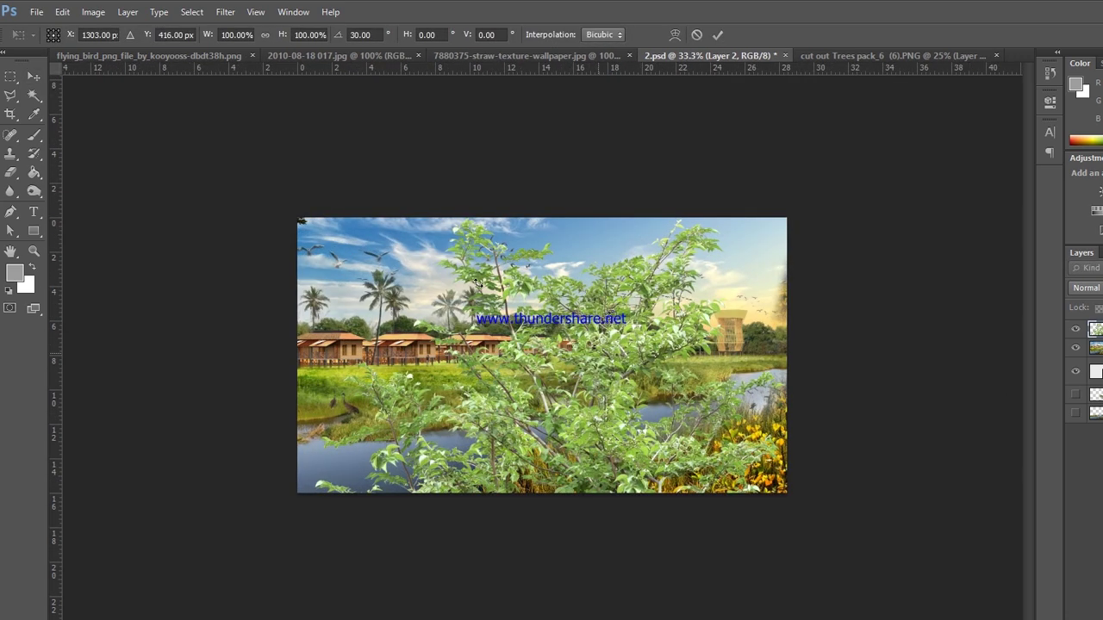
{"action": "key", "text": "Return"}
{"action": "key", "text": "m"}
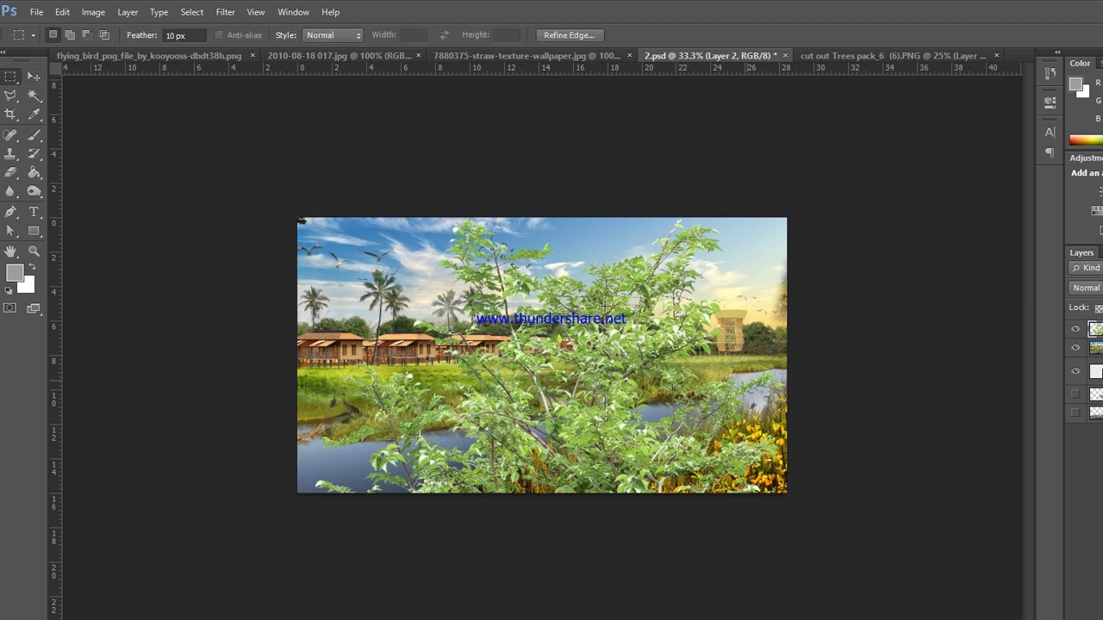
{"action": "scroll", "coordinate": [517, 259], "scroll_direction": "up", "scroll_amount": 3}
{"action": "scroll", "coordinate": [514, 226], "scroll_direction": "down", "scroll_amount": 2}
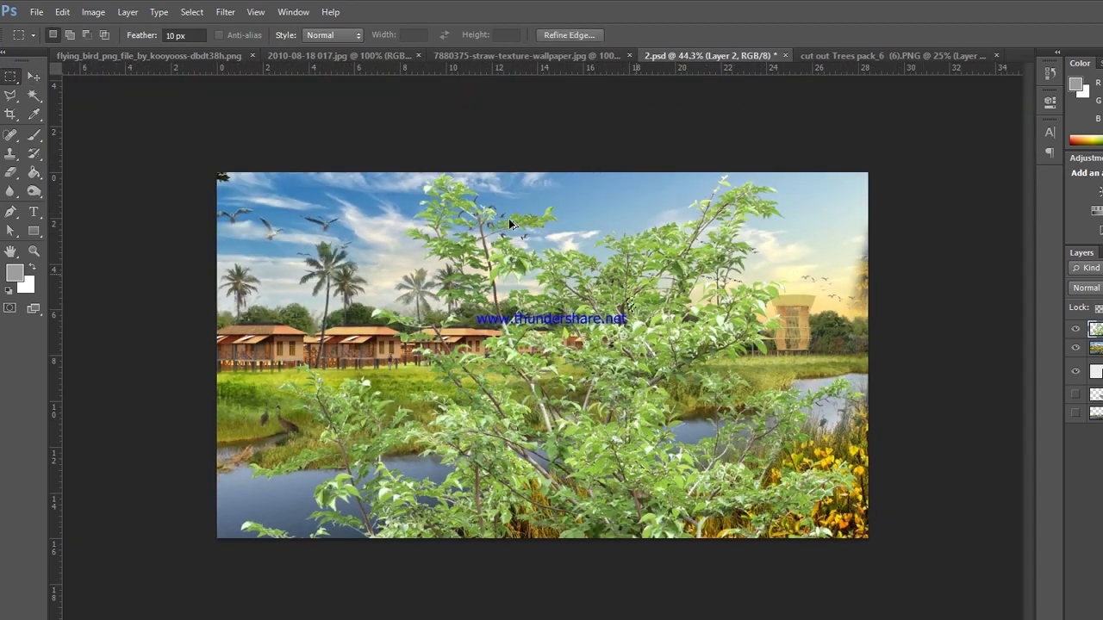
{"action": "key", "text": "ctrl+bracketleft"}
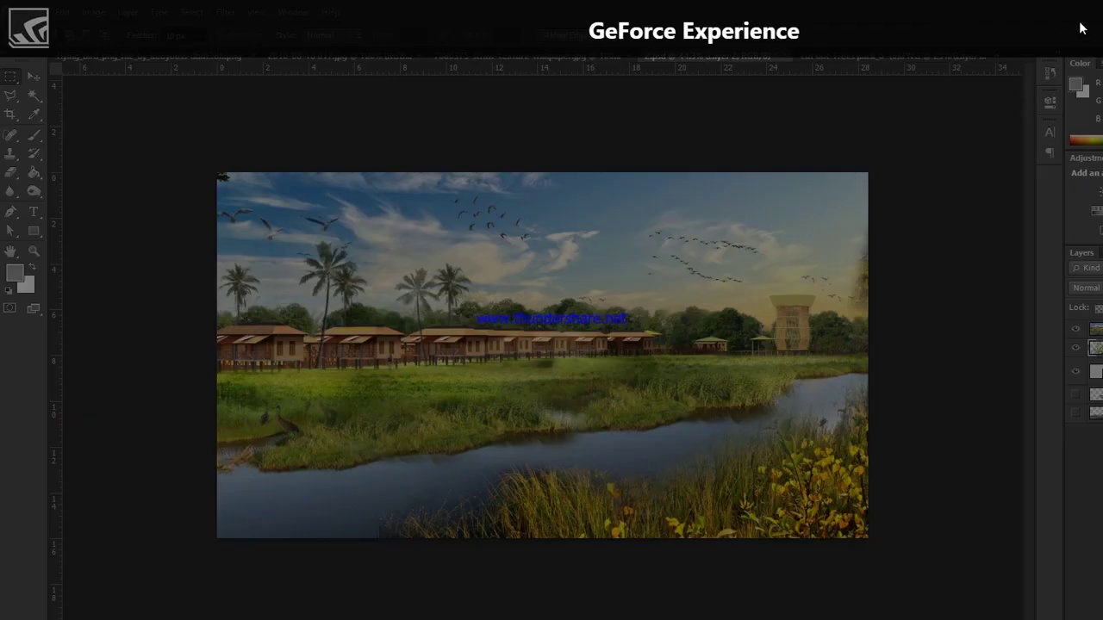
{"action": "scroll", "coordinate": [588, 265], "scroll_direction": "up", "scroll_amount": 1}
{"action": "scroll", "coordinate": [587, 264], "scroll_direction": "up", "scroll_amount": 1}
Step: Scale the tree down to about 4.7% and place it beside the left front cottages
{"action": "scroll", "coordinate": [588, 264], "scroll_direction": "up", "scroll_amount": 1}
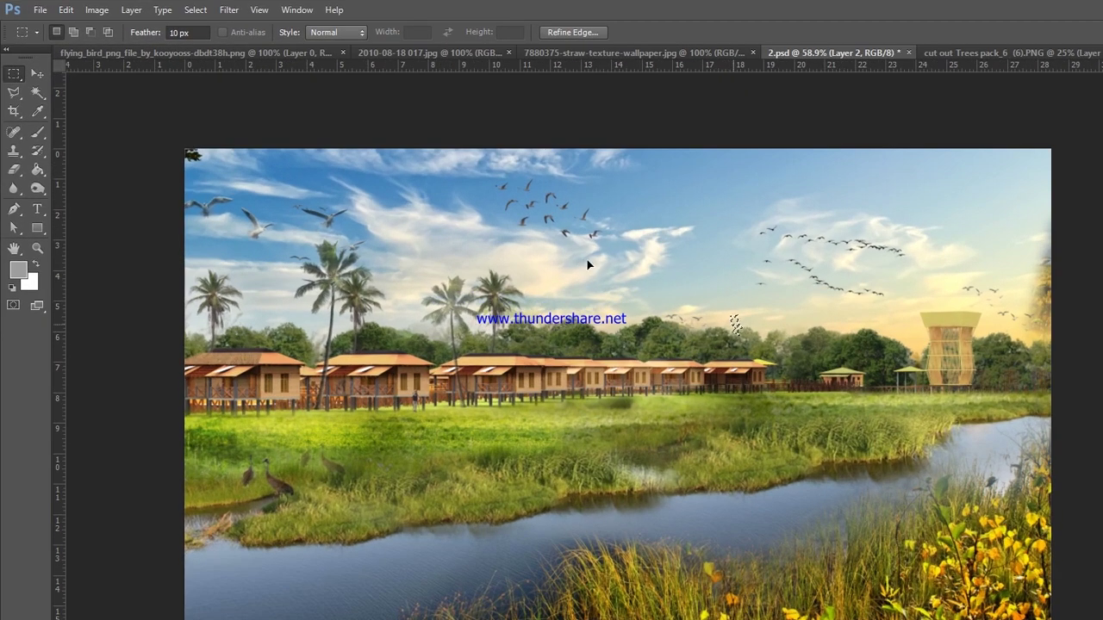
{"action": "key", "text": "ctrl+j"}
{"action": "scroll", "coordinate": [588, 265], "scroll_direction": "down", "scroll_amount": 1}
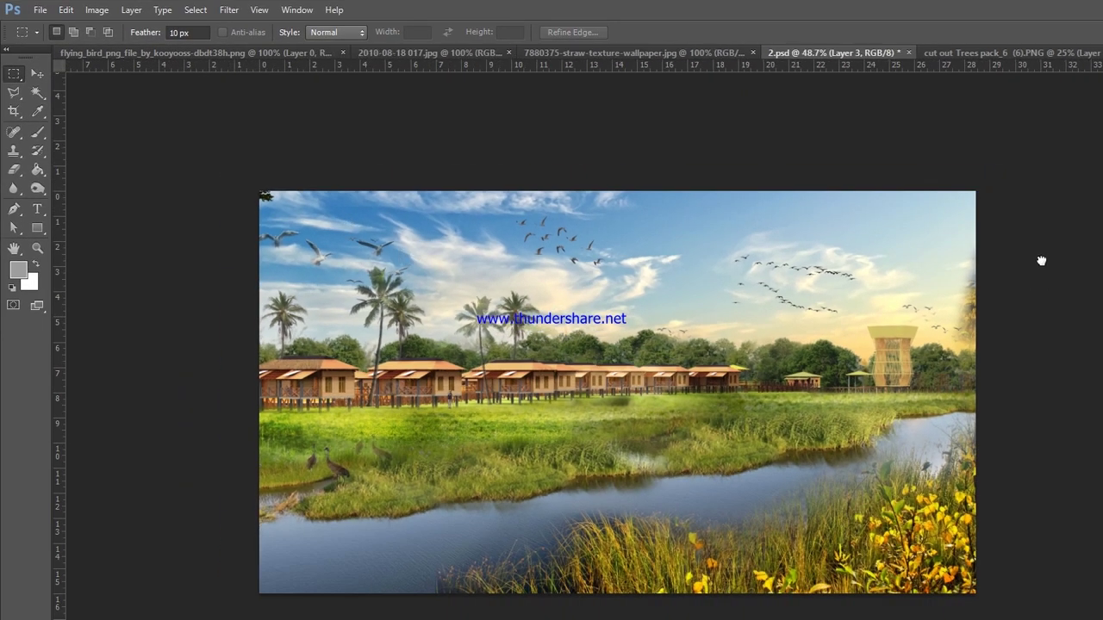
{"action": "key", "text": "ctrl+z"}
{"action": "key", "text": "ctrl+t"}
{"action": "key", "text": "ctrl+0"}
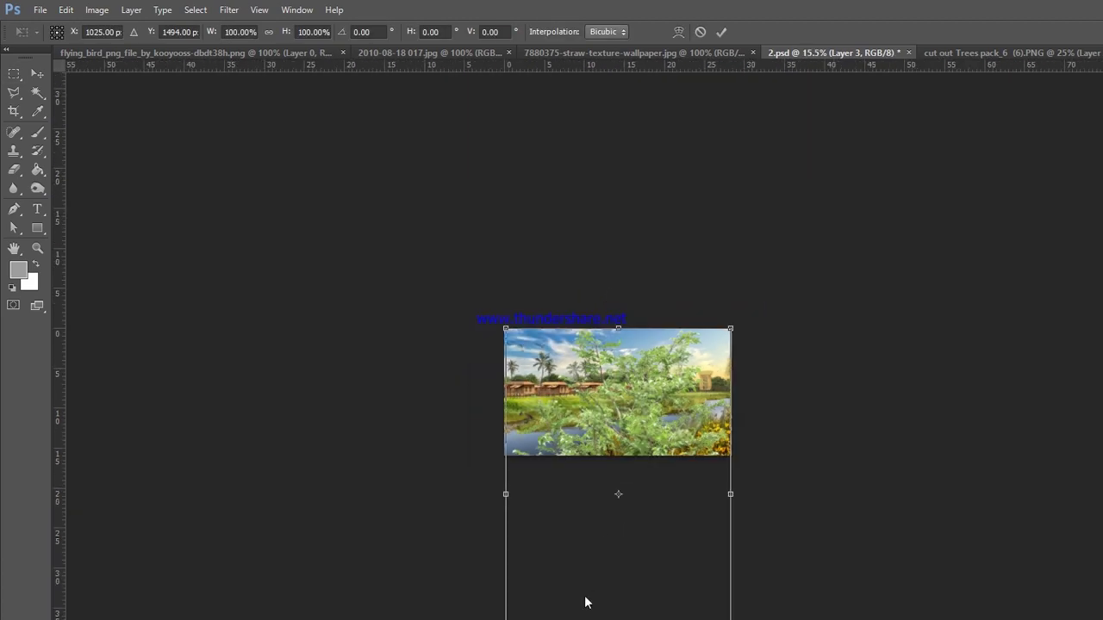
{"action": "left_click_drag", "start_coordinate": [732, 610], "coordinate": [549, 394]}
{"action": "key", "text": "ctrl+0"}
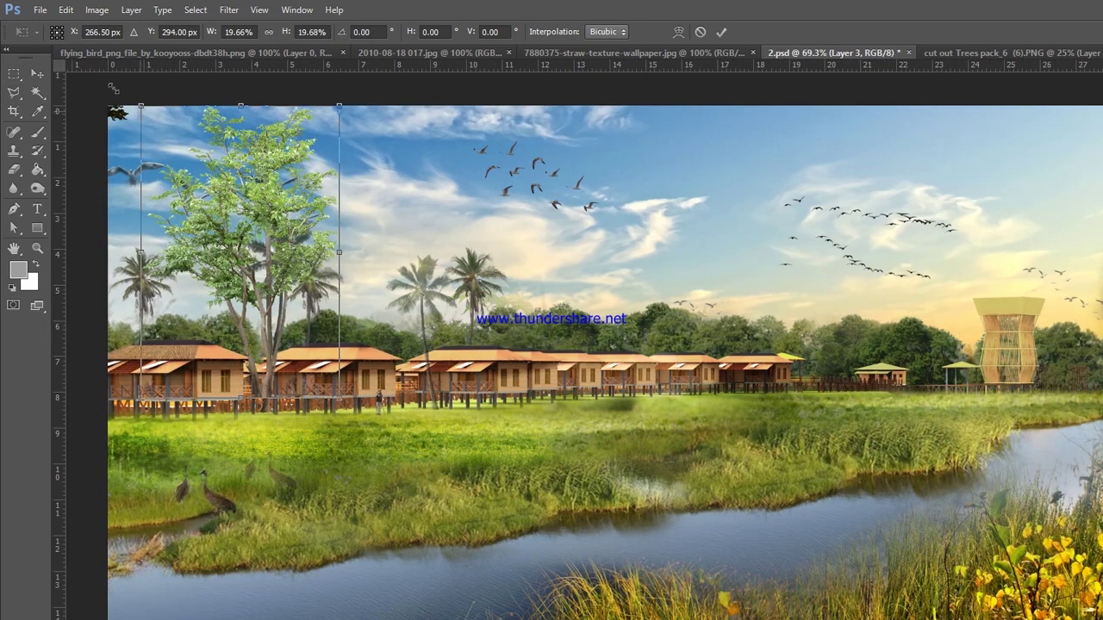
{"action": "left_click_drag", "start_coordinate": [240, 178], "coordinate": [259, 224]}
{"action": "scroll", "coordinate": [298, 330], "scroll_direction": "up", "scroll_amount": 3}
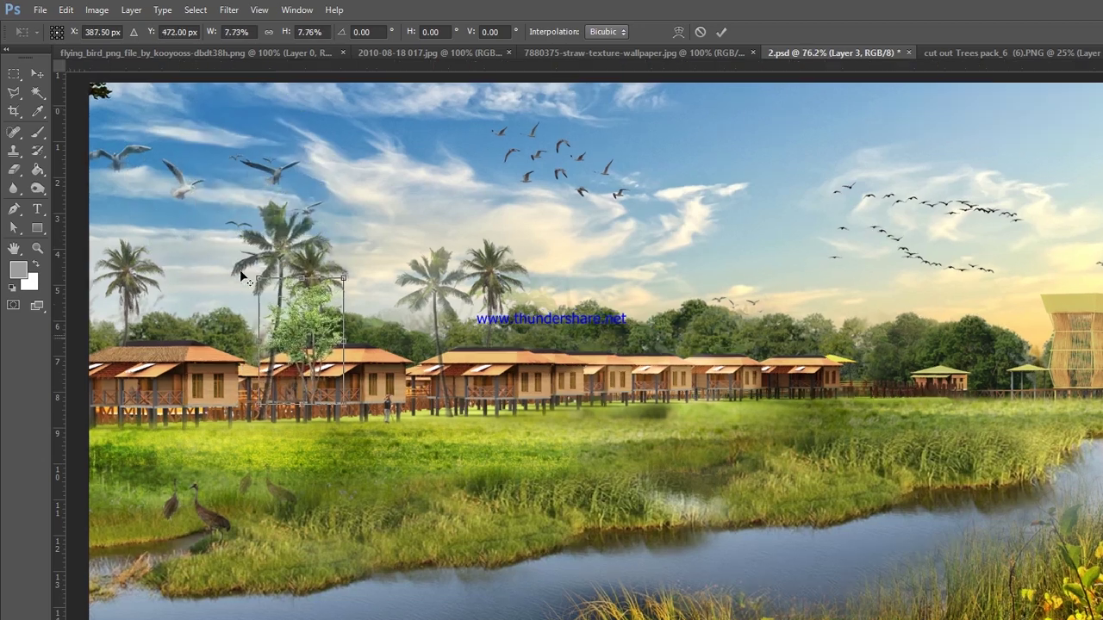
{"action": "left_click_drag", "start_coordinate": [336, 370], "coordinate": [306, 379]}
{"action": "left_click_drag", "start_coordinate": [306, 267], "coordinate": [248, 354]}
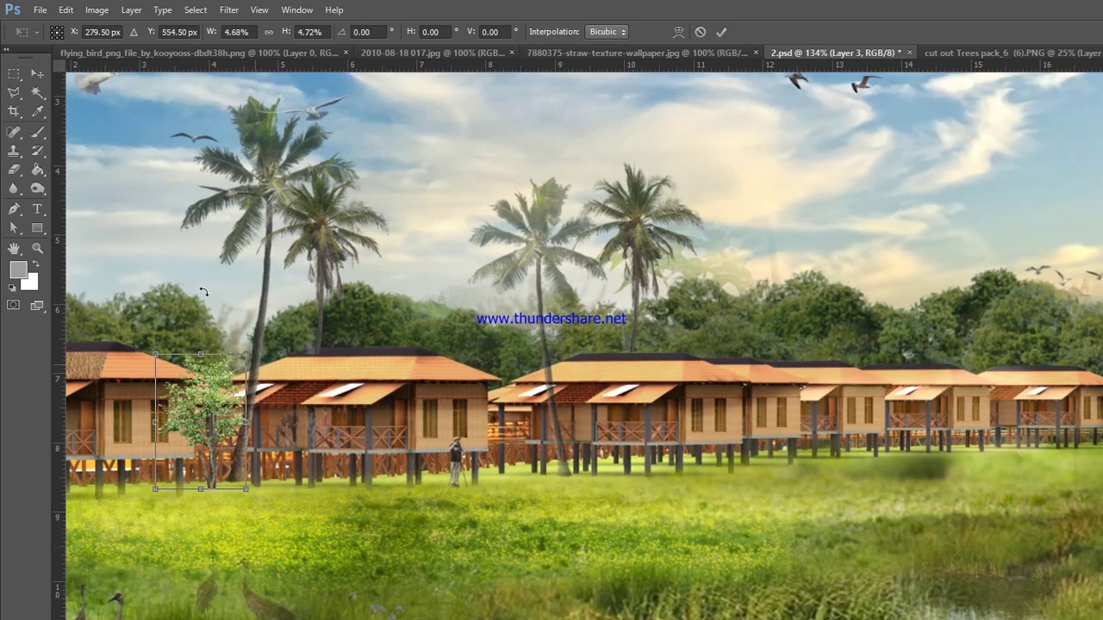
{"action": "left_click", "coordinate": [721, 31]}
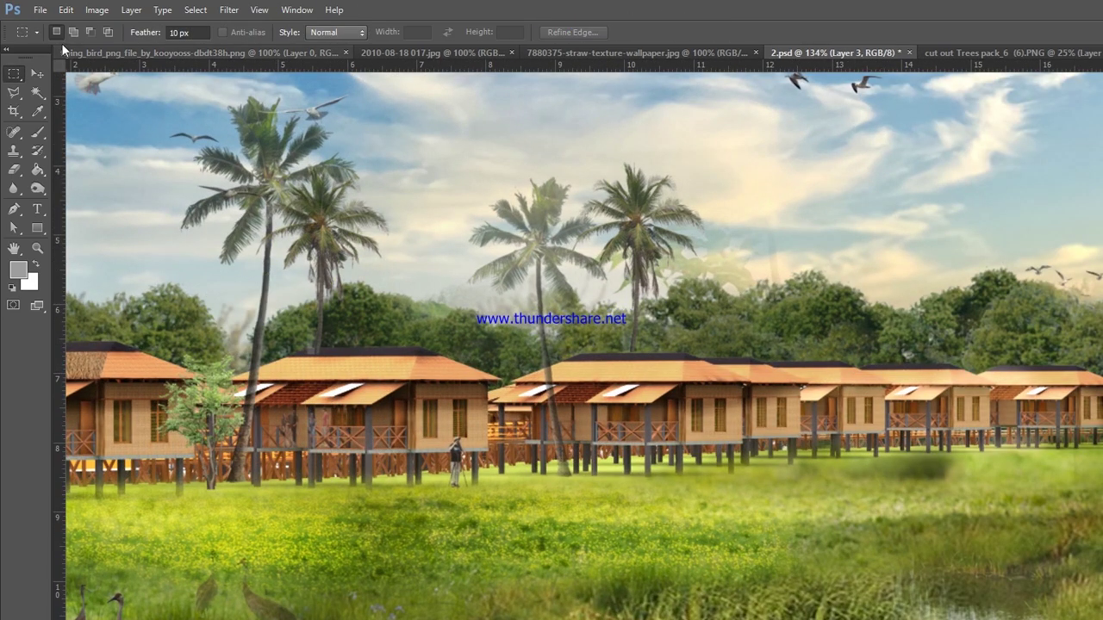
Step: Darken the tree with a Curves adjustment and set a 143 px eraser
{"action": "left_click", "coordinate": [97, 10]}
{"action": "left_click", "coordinate": [374, 86]}
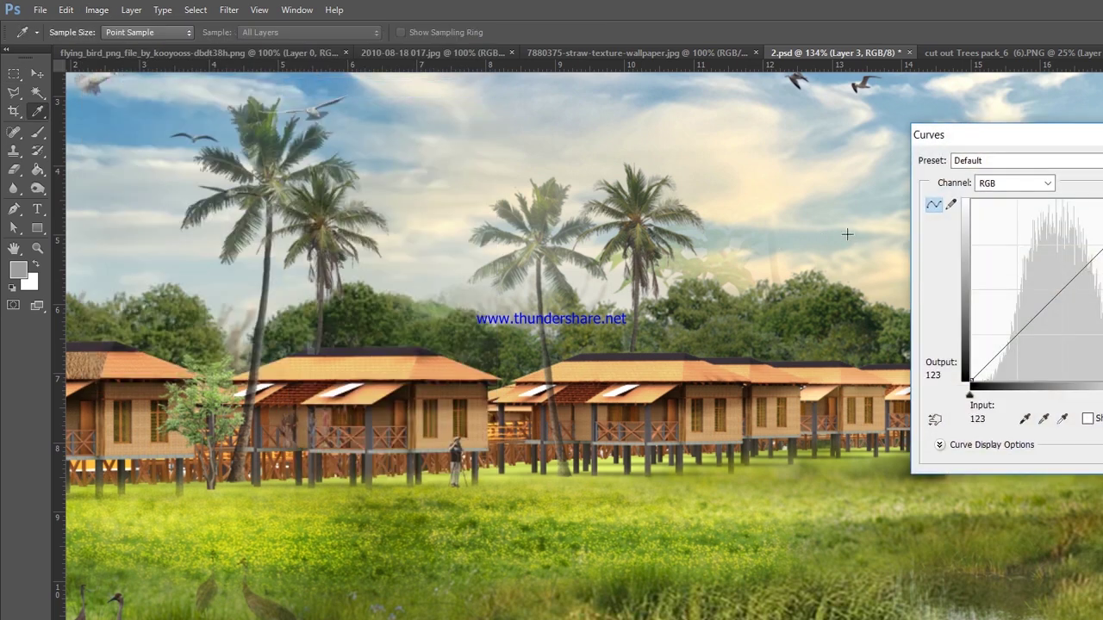
{"action": "left_click_drag", "start_coordinate": [847, 235], "coordinate": [876, 248]}
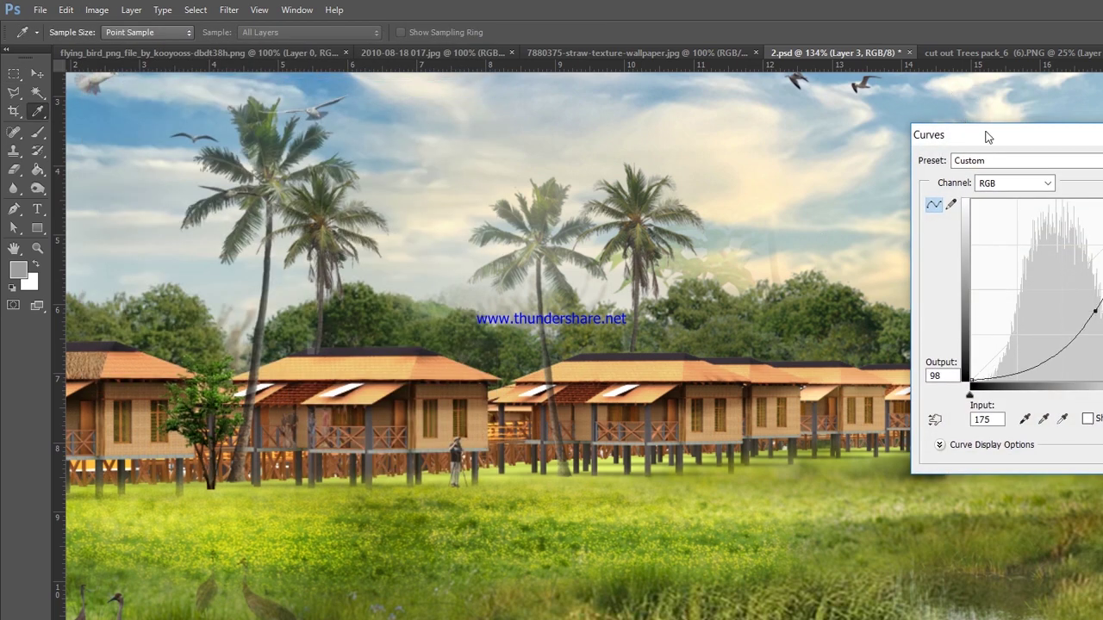
{"action": "key", "text": "Return"}
{"action": "key", "text": "e"}
{"action": "left_click", "coordinate": [72, 32]}
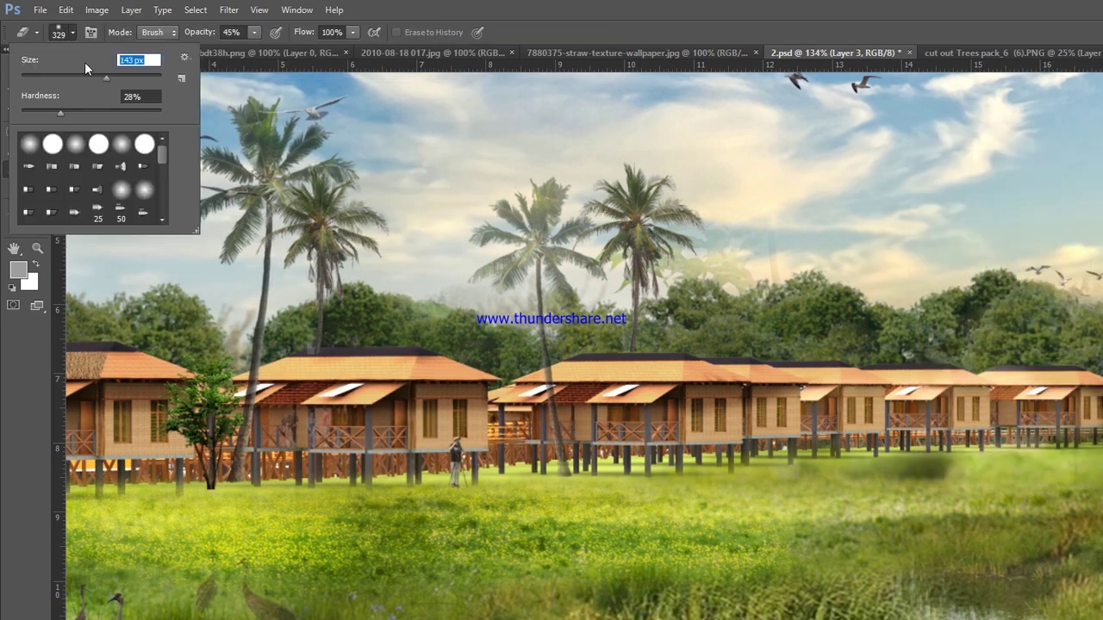
{"action": "key", "text": "Return"}
Step: Place two smaller tree copies beside the first houses in the cottage row
{"action": "left_click", "coordinate": [37, 72]}
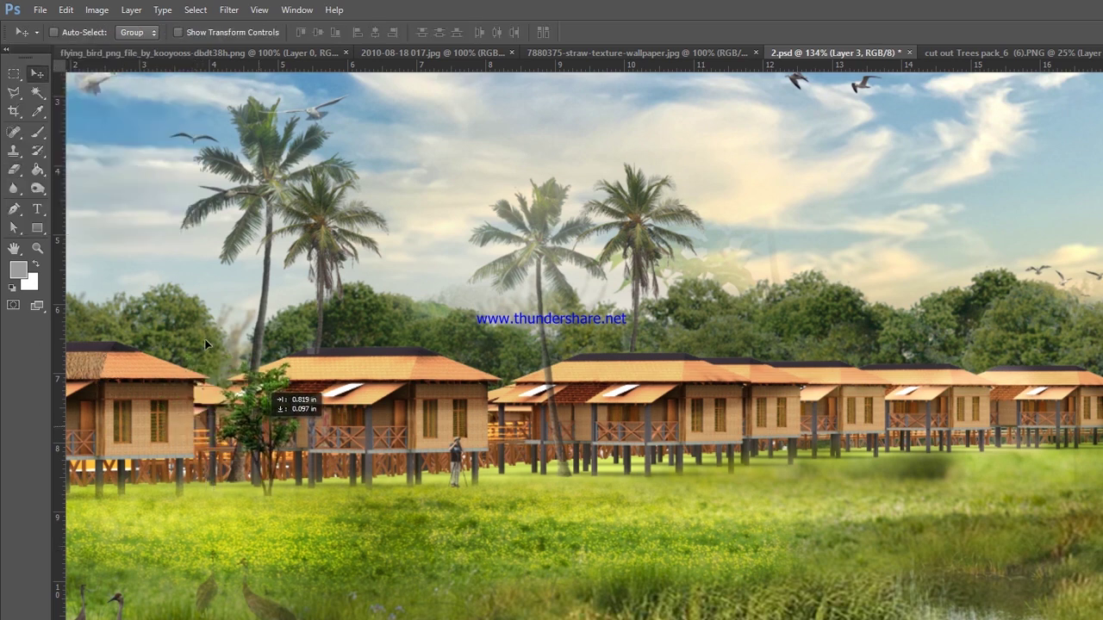
{"action": "left_click_drag", "start_coordinate": [289, 400], "coordinate": [232, 390]}
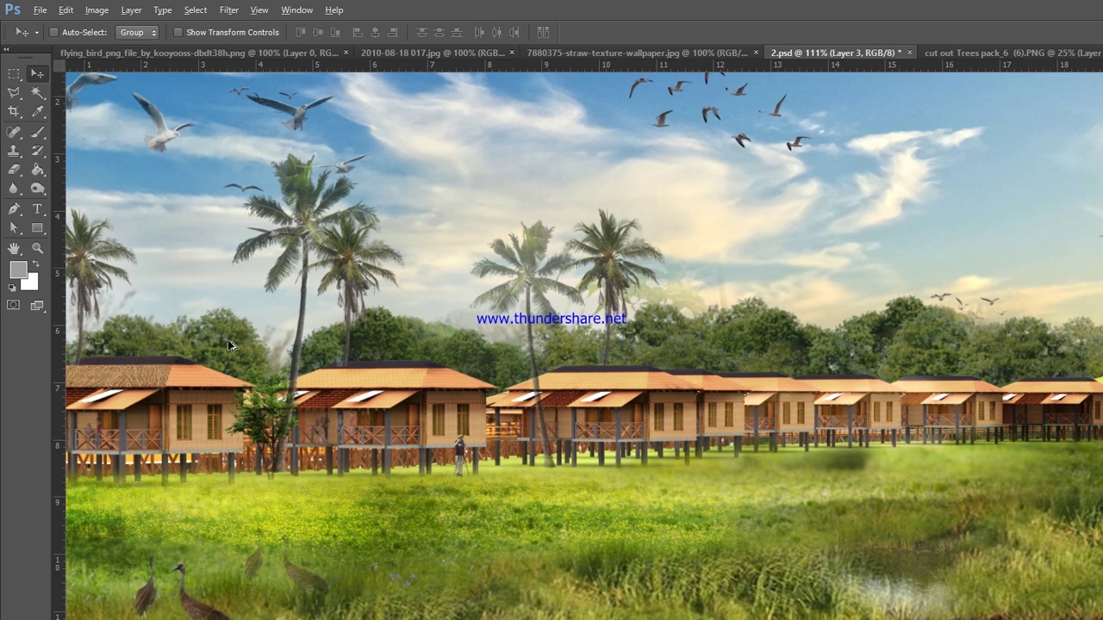
{"action": "mouse_move", "coordinate": [230, 345]}
{"action": "left_mouse_down"}
{"action": "mouse_move", "coordinate": [469, 332]}
{"action": "mouse_move", "coordinate": [487, 388]}
{"action": "left_mouse_up"}
{"action": "key", "text": "ctrl+t"}
{"action": "left_click", "coordinate": [721, 32]}
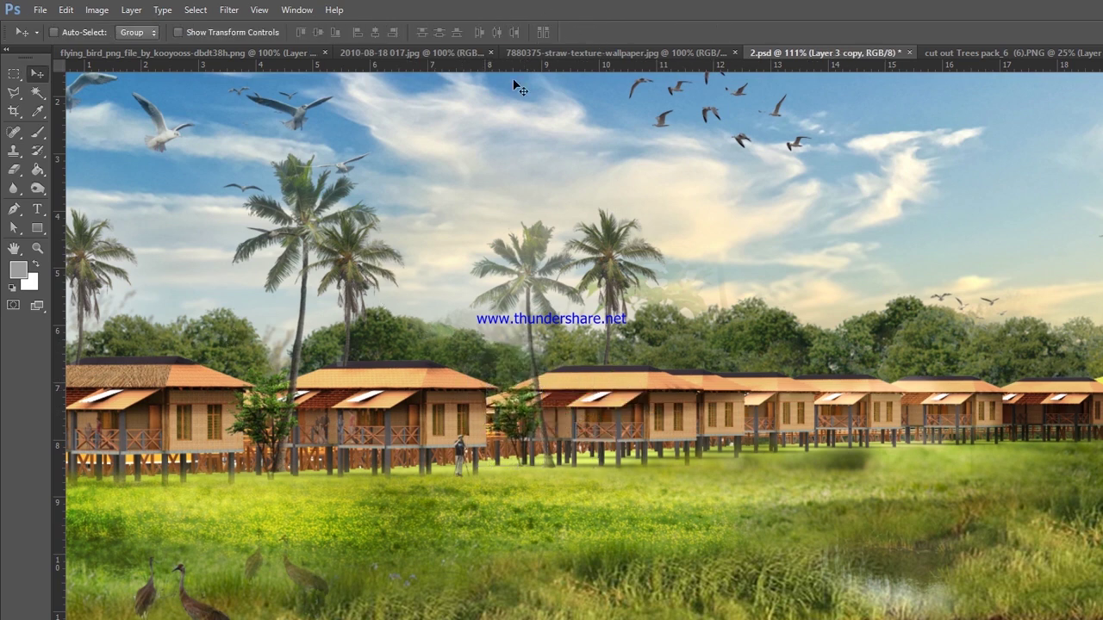
{"action": "left_click_drag", "start_coordinate": [415, 356], "coordinate": [191, 369]}
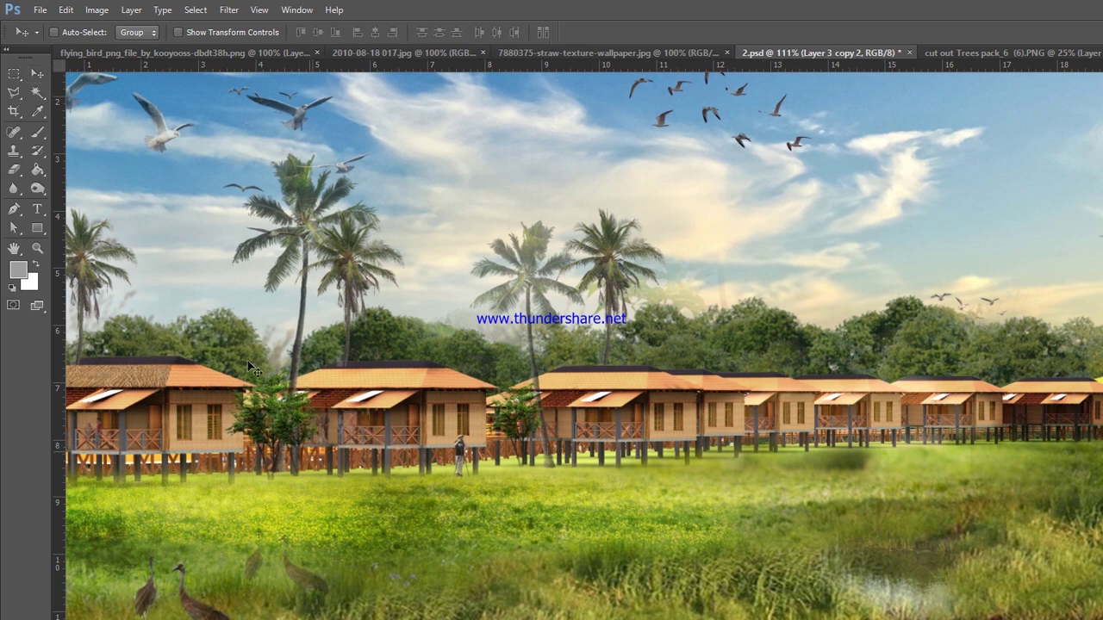
{"action": "key", "text": "ctrl+t"}
{"action": "left_click_drag", "start_coordinate": [257, 312], "coordinate": [258, 344]}
{"action": "left_click", "coordinate": [721, 32]}
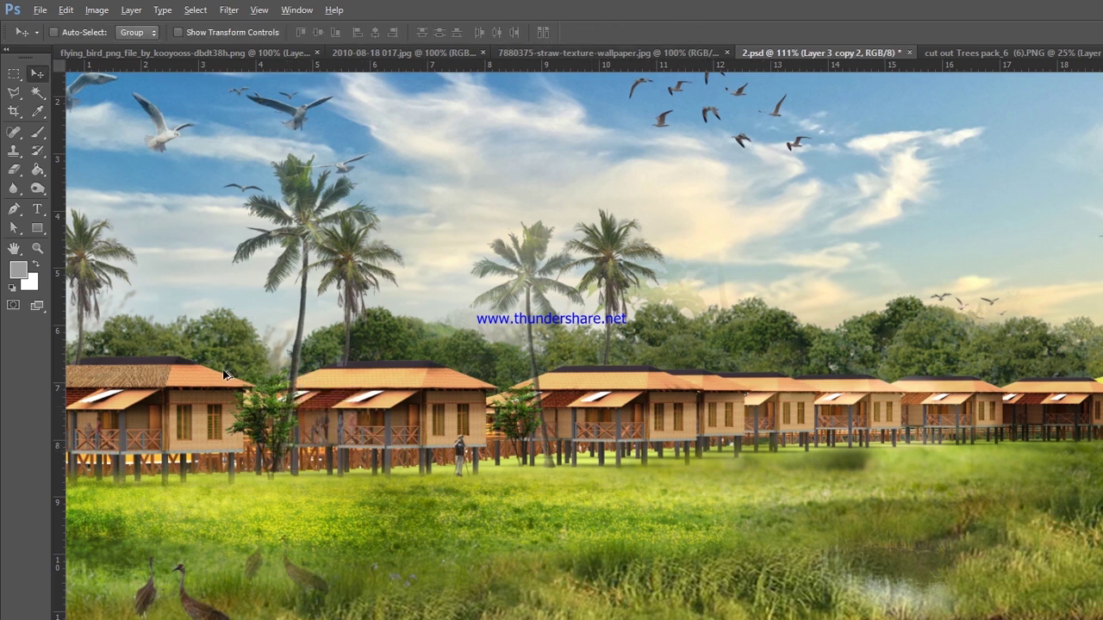
Step: Add more scaled tree copies further right along the cottages, up to Layer 3 copy 9
{"action": "left_click_drag", "start_coordinate": [224, 373], "coordinate": [580, 357]}
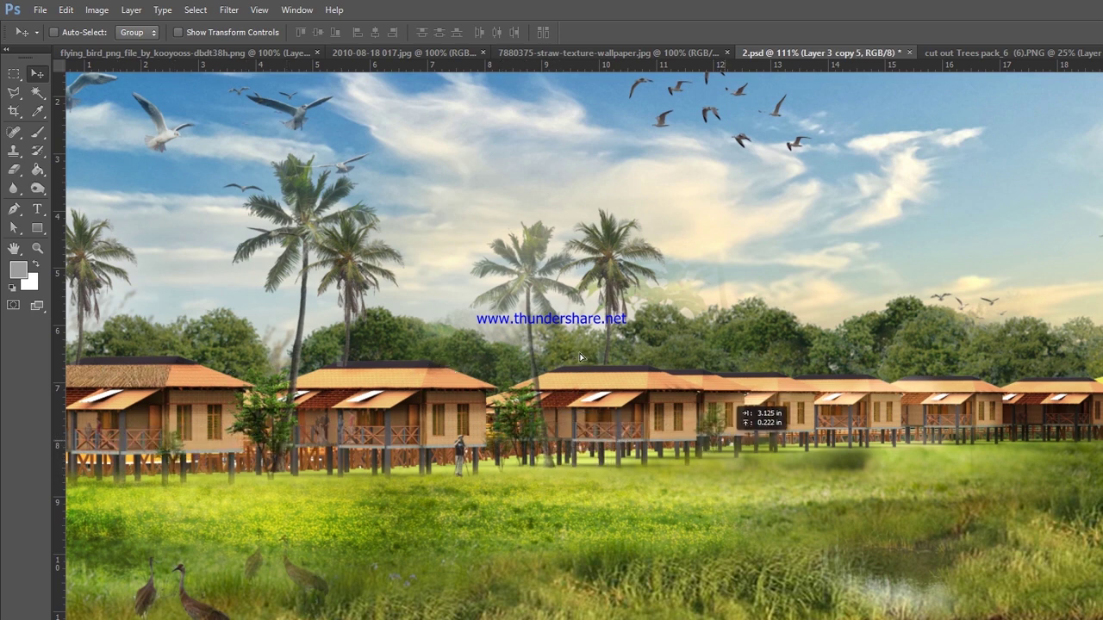
{"action": "left_click", "coordinate": [581, 356], "text": "alt"}
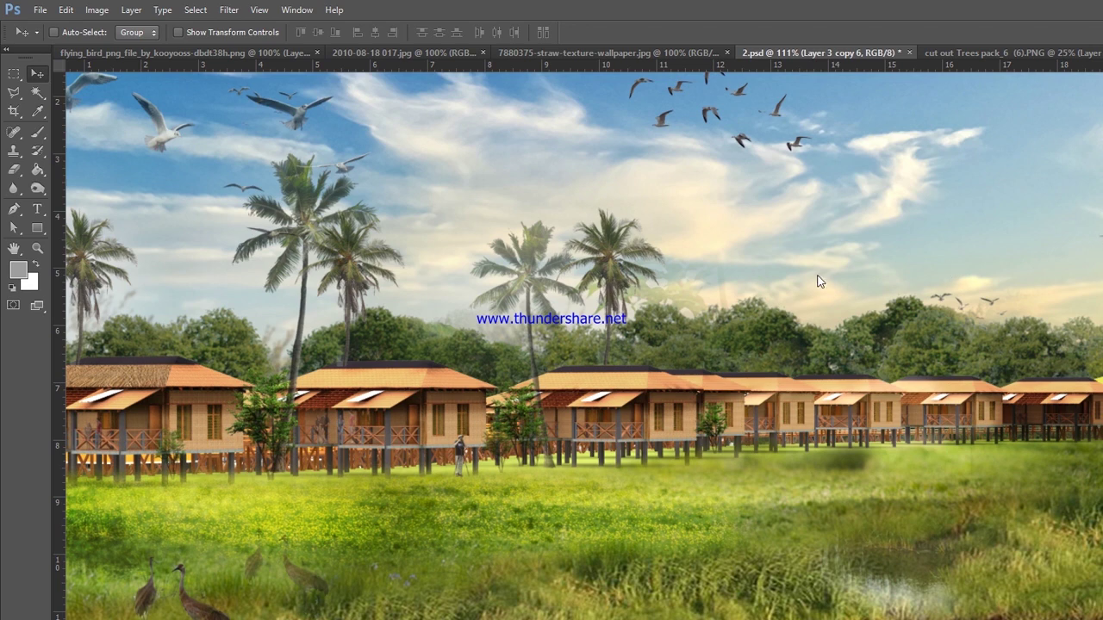
{"action": "left_click_drag", "start_coordinate": [724, 405], "coordinate": [584, 303]}
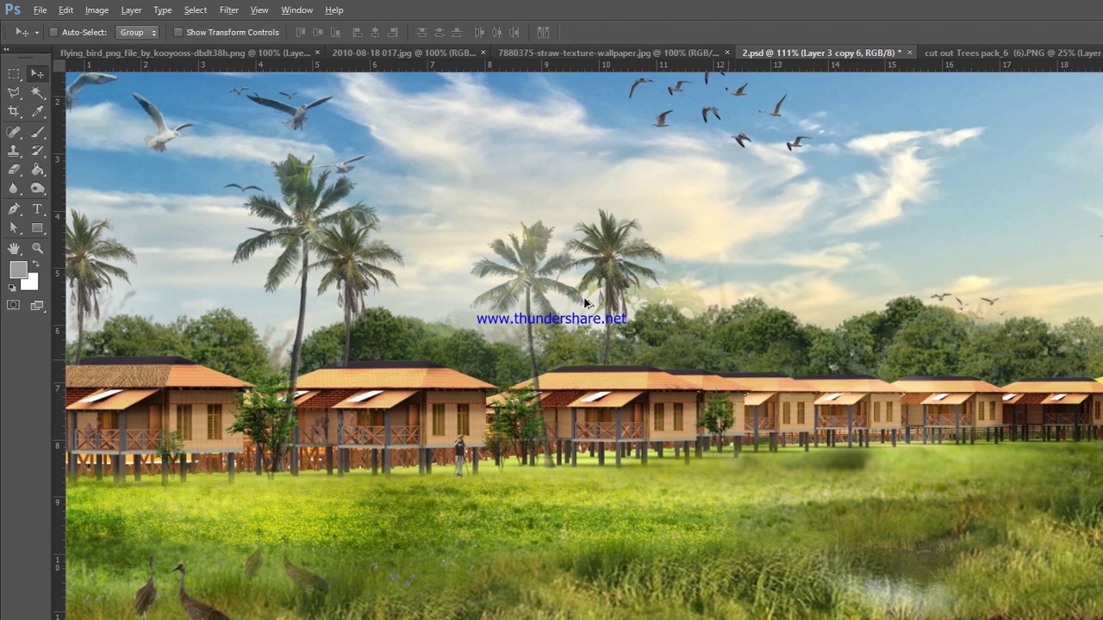
{"action": "left_click_drag", "start_coordinate": [597, 348], "coordinate": [713, 337]}
{"action": "key", "text": "ctrl+t"}
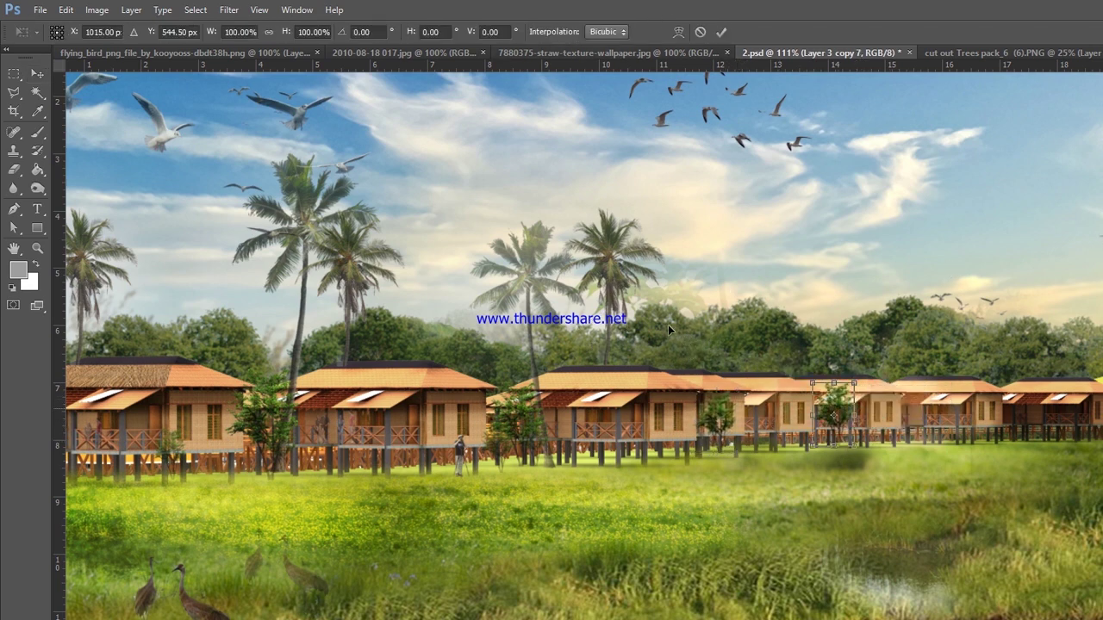
{"action": "left_click_drag", "start_coordinate": [832, 414], "coordinate": [845, 405]}
{"action": "key", "text": "Return"}
{"action": "scroll", "coordinate": [405, 314], "scroll_direction": "down", "scroll_amount": 3}
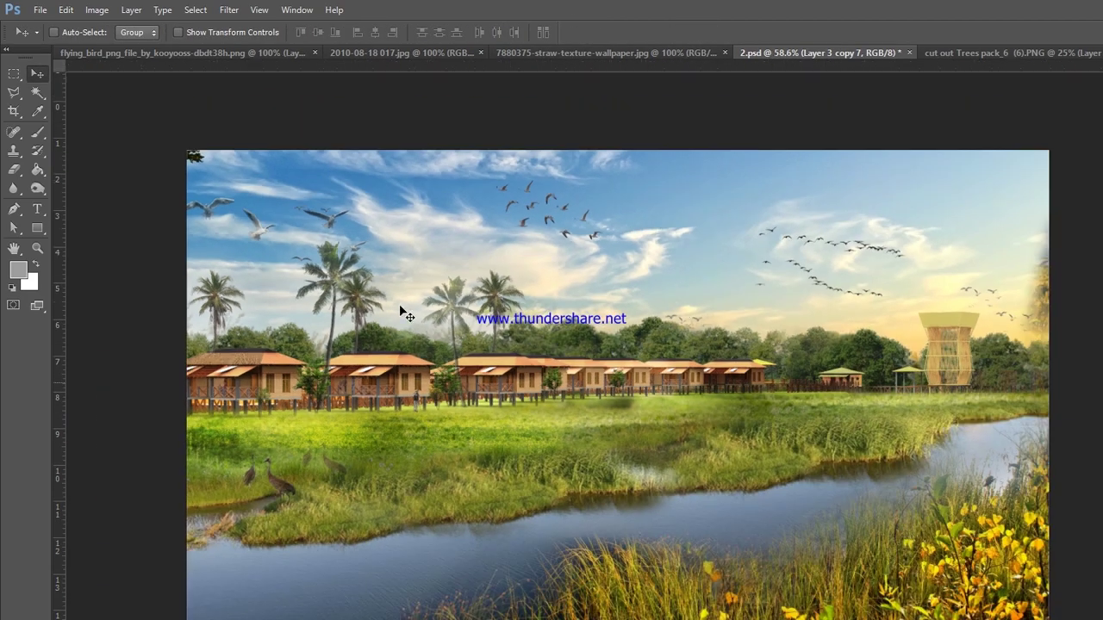
{"action": "scroll", "coordinate": [405, 315], "scroll_direction": "up", "scroll_amount": 2}
{"action": "left_click_drag", "start_coordinate": [521, 317], "coordinate": [681, 353]}
{"action": "scroll", "coordinate": [550, 297], "scroll_direction": "down", "scroll_amount": 1}
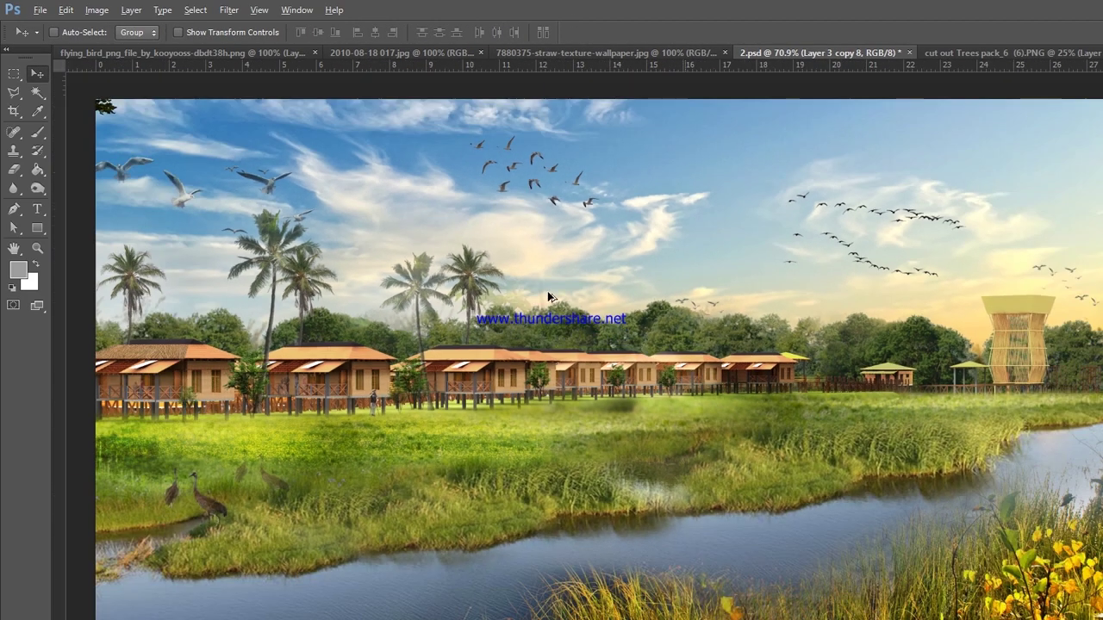
{"action": "left_click_drag", "start_coordinate": [552, 302], "coordinate": [759, 357]}
{"action": "scroll", "coordinate": [669, 260], "scroll_direction": "down", "scroll_amount": 1}
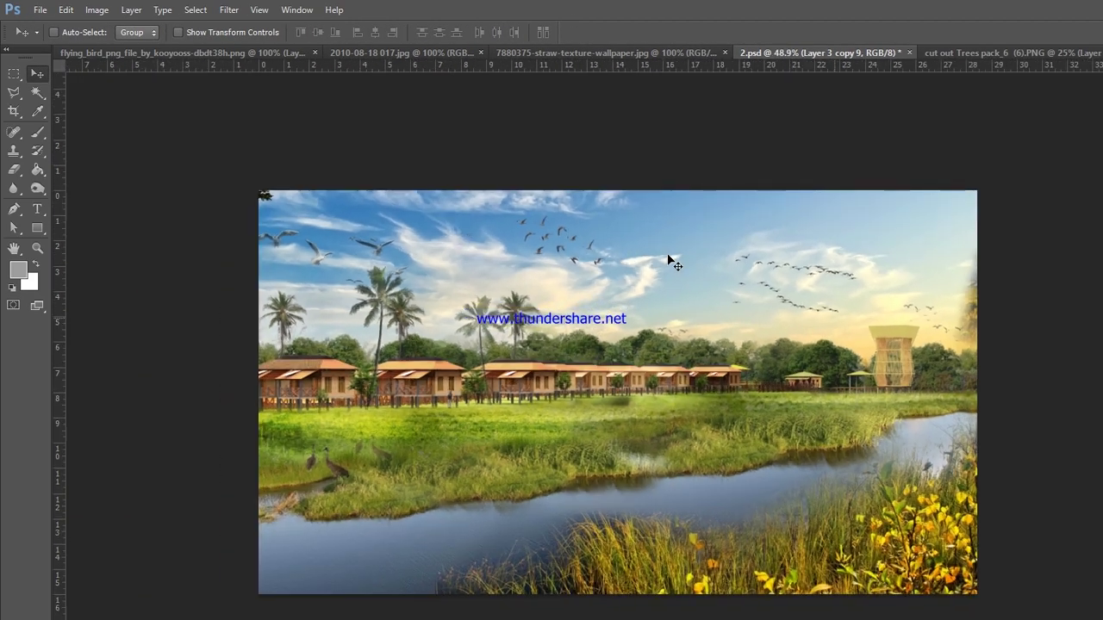
{"action": "scroll", "coordinate": [669, 260], "scroll_direction": "up", "scroll_amount": 1}
{"action": "scroll", "coordinate": [661, 271], "scroll_direction": "down", "scroll_amount": 2}
{"action": "scroll", "coordinate": [645, 230], "scroll_direction": "up", "scroll_amount": 1}
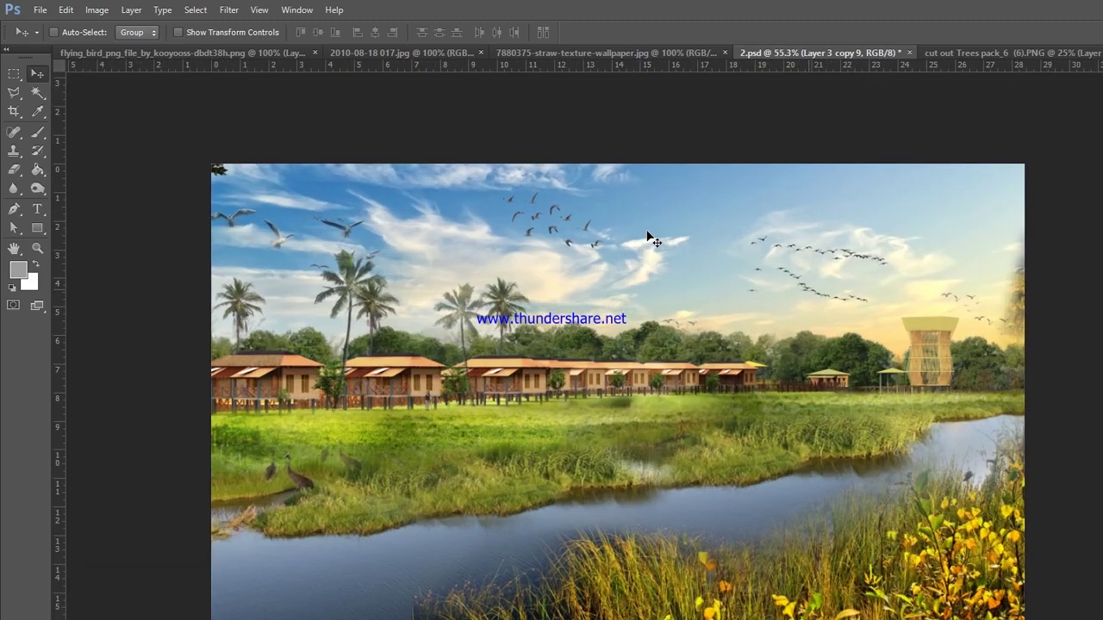
Step: Open cut out Trees pack_6 (17).PNG in Photoshop from File Explorer
{"action": "left_click", "coordinate": [1069, 10]}
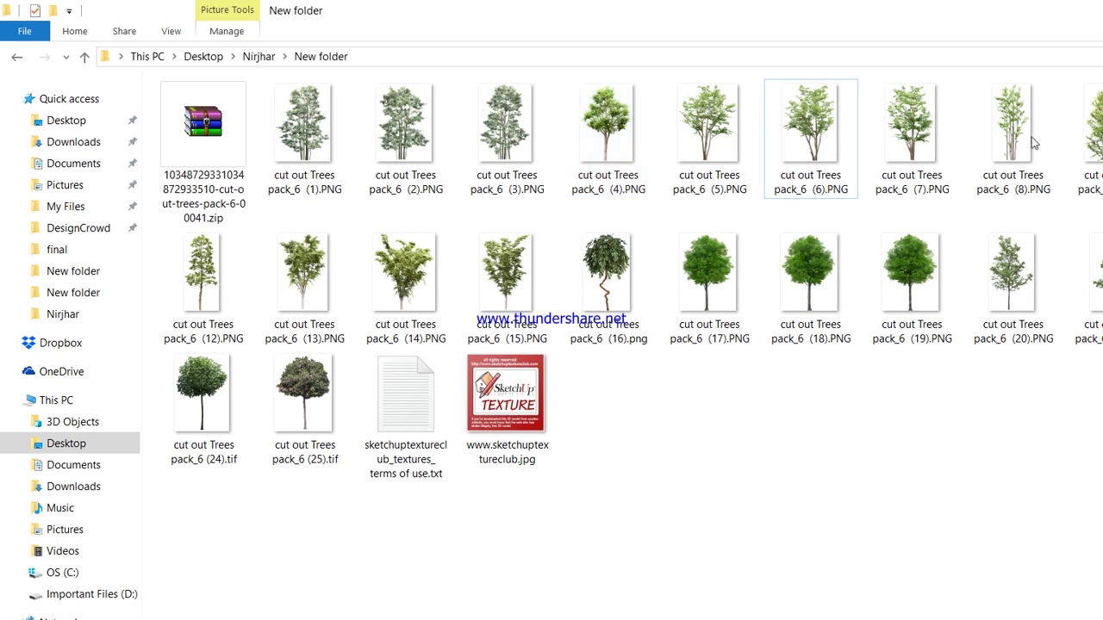
{"action": "right_click", "coordinate": [670, 343]}
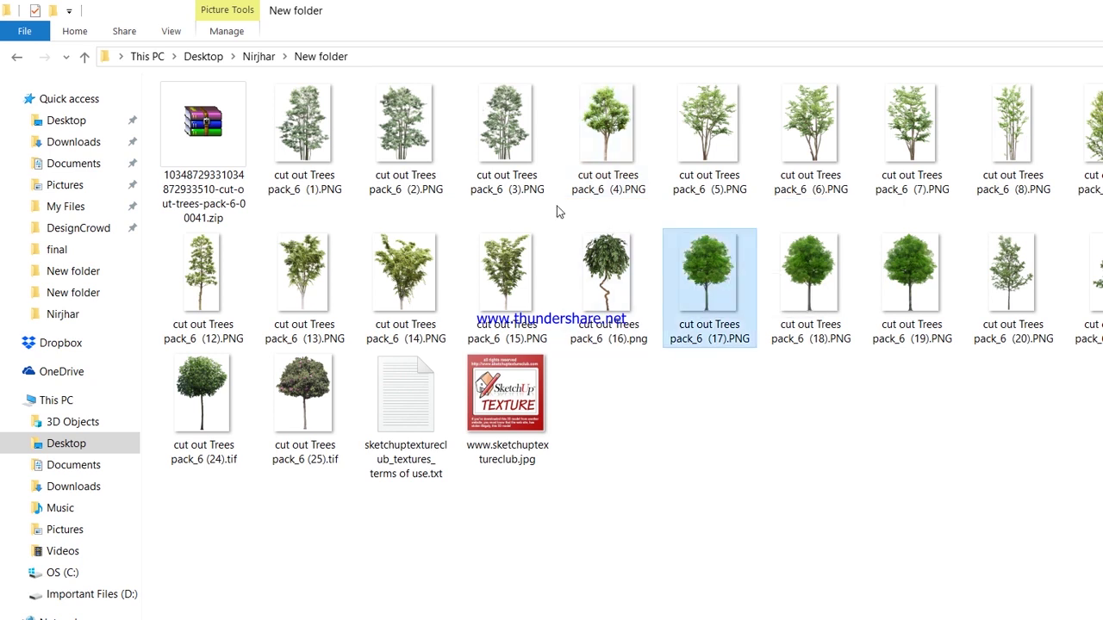
{"action": "left_click", "coordinate": [1077, 455]}
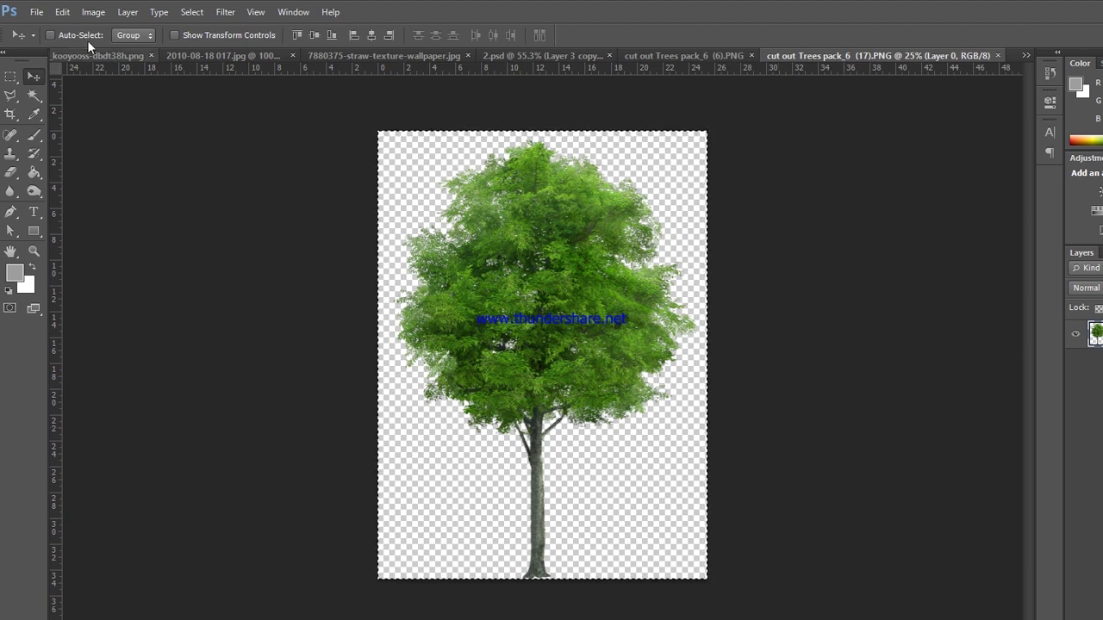
Step: Close the bird image and drag the leafy tree into 2.psd
{"action": "left_click", "coordinate": [87, 55]}
{"action": "key", "text": "ctrl+w"}
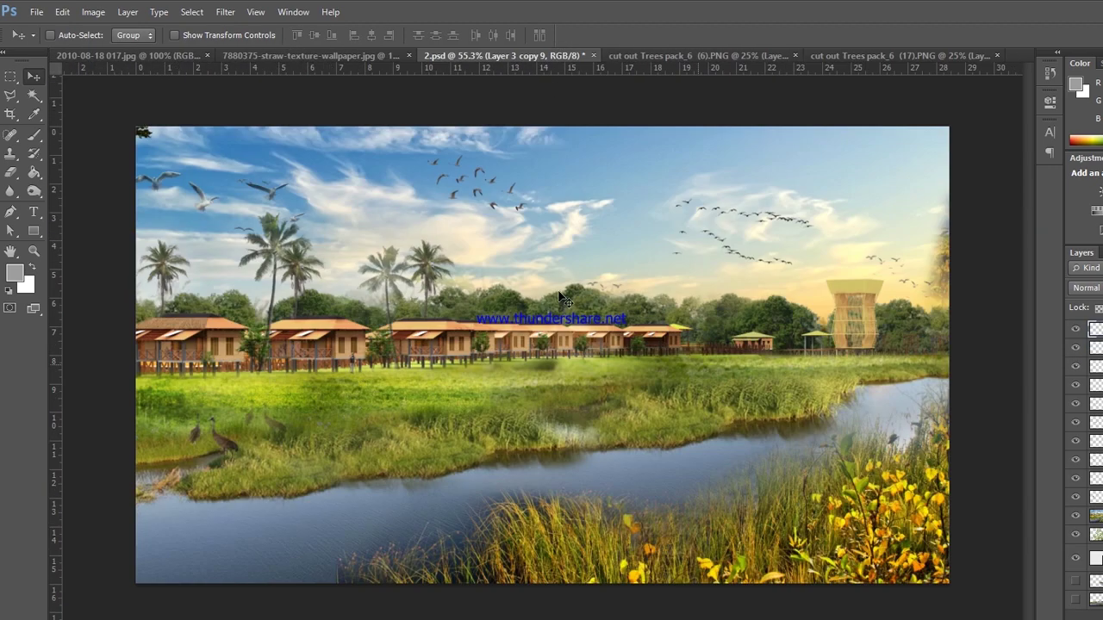
{"action": "left_click_drag", "start_coordinate": [294, 55], "coordinate": [535, 291]}
Step: Scale the leafy tree to about 4% and position it behind the second house
{"action": "key", "text": "ctrl+t"}
{"action": "scroll", "coordinate": [440, 209], "scroll_direction": "down", "scroll_amount": 3}
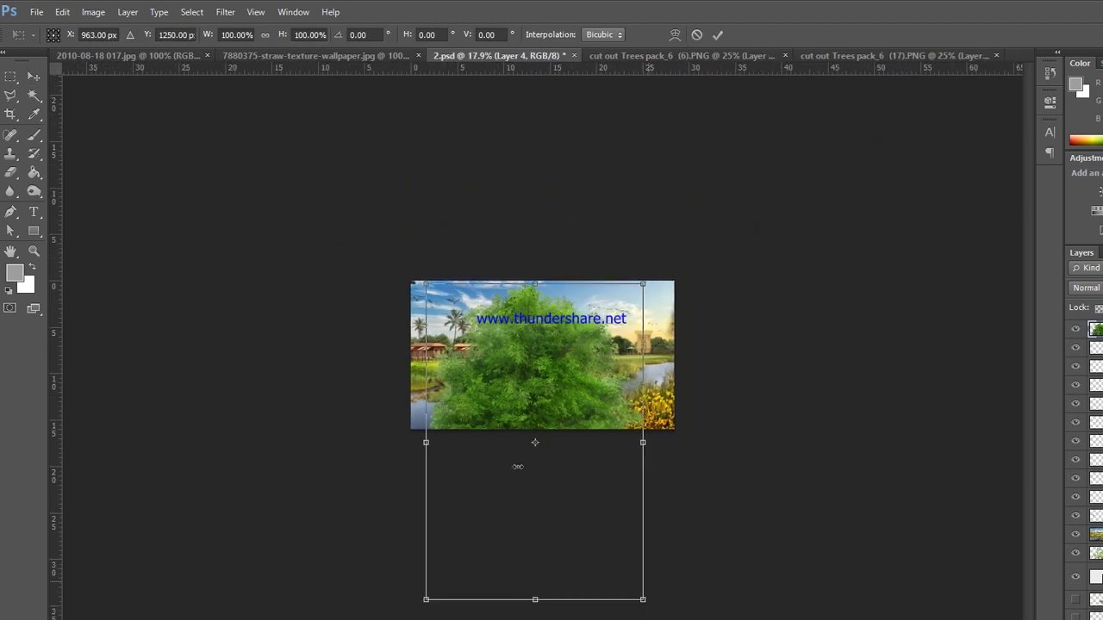
{"action": "left_click_drag", "start_coordinate": [640, 598], "coordinate": [475, 351]}
{"action": "scroll", "coordinate": [320, 202], "scroll_direction": "up", "scroll_amount": 2}
{"action": "scroll", "coordinate": [320, 202], "scroll_direction": "up", "scroll_amount": 2}
{"action": "left_click_drag", "start_coordinate": [369, 175], "coordinate": [293, 226]}
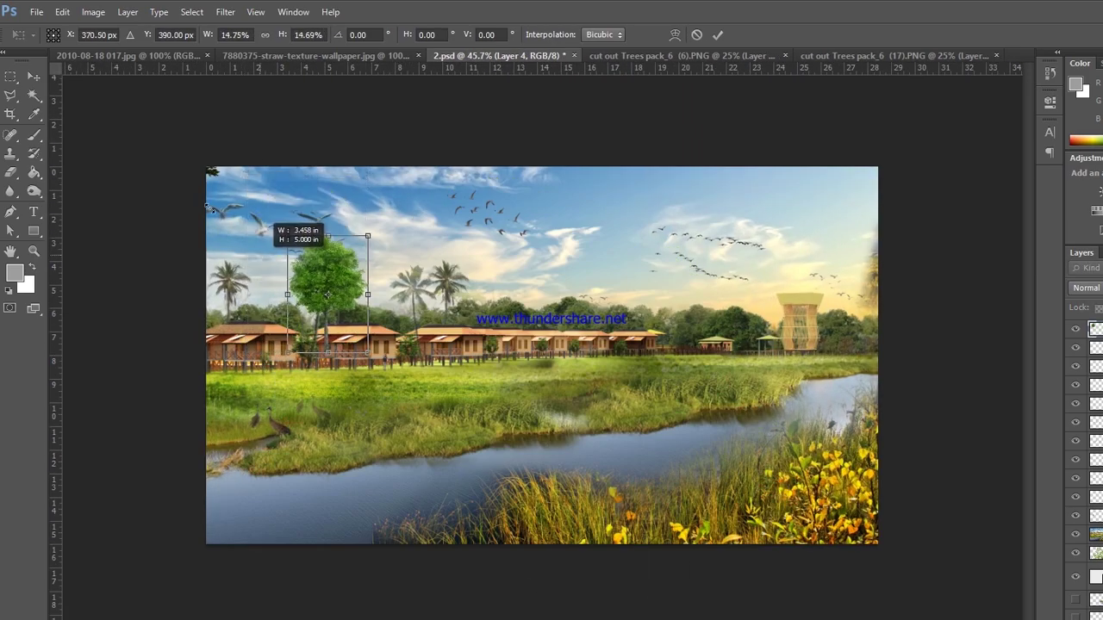
{"action": "scroll", "coordinate": [293, 226], "scroll_direction": "up", "scroll_amount": 4}
{"action": "scroll", "coordinate": [293, 226], "scroll_direction": "down", "scroll_amount": 3}
{"action": "mouse_move", "coordinate": [224, 138]}
{"action": "left_mouse_down"}
{"action": "mouse_move", "coordinate": [209, 233]}
{"action": "mouse_move", "coordinate": [233, 320]}
{"action": "left_mouse_up"}
{"action": "scroll", "coordinate": [234, 321], "scroll_direction": "up", "scroll_amount": 2}
{"action": "left_click_drag", "start_coordinate": [331, 371], "coordinate": [345, 379]}
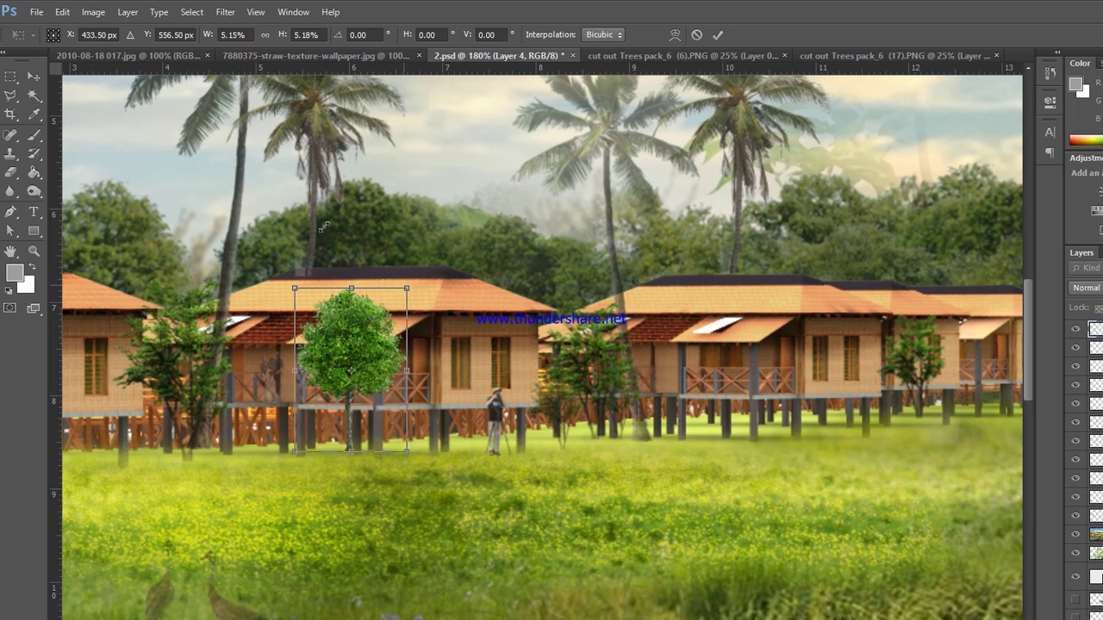
{"action": "left_click_drag", "start_coordinate": [387, 286], "coordinate": [381, 328]}
{"action": "left_click_drag", "start_coordinate": [336, 379], "coordinate": [642, 370]}
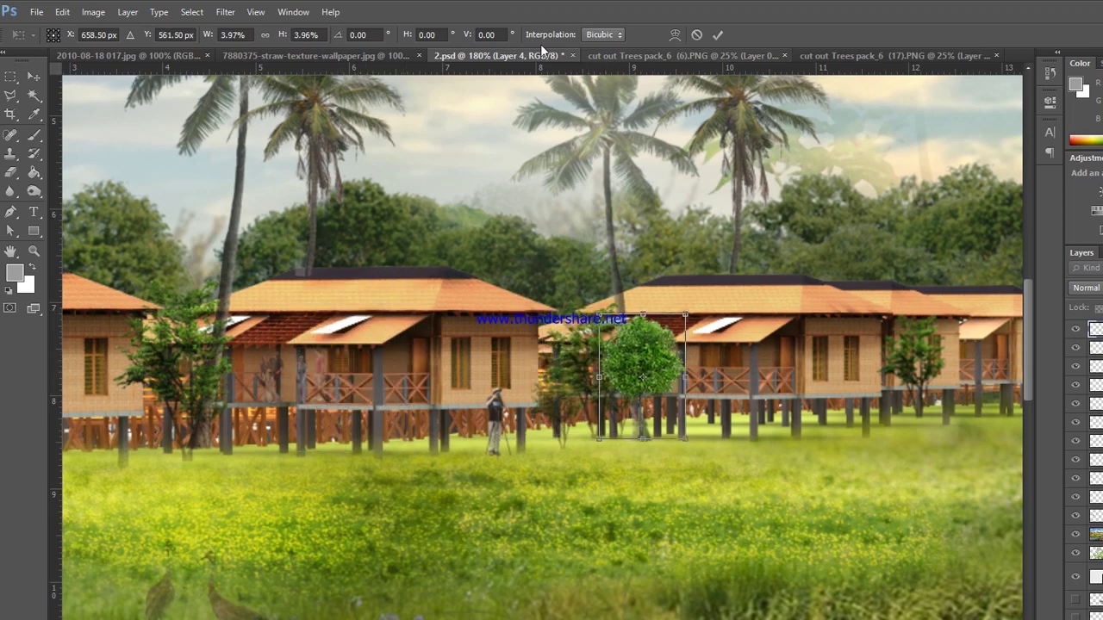
{"action": "left_click", "coordinate": [718, 34]}
Step: Set the tree to 50% opacity and add copies, one at the far left
{"action": "scroll", "coordinate": [965, 192], "scroll_direction": "down", "scroll_amount": 1}
{"action": "key", "text": "5"}
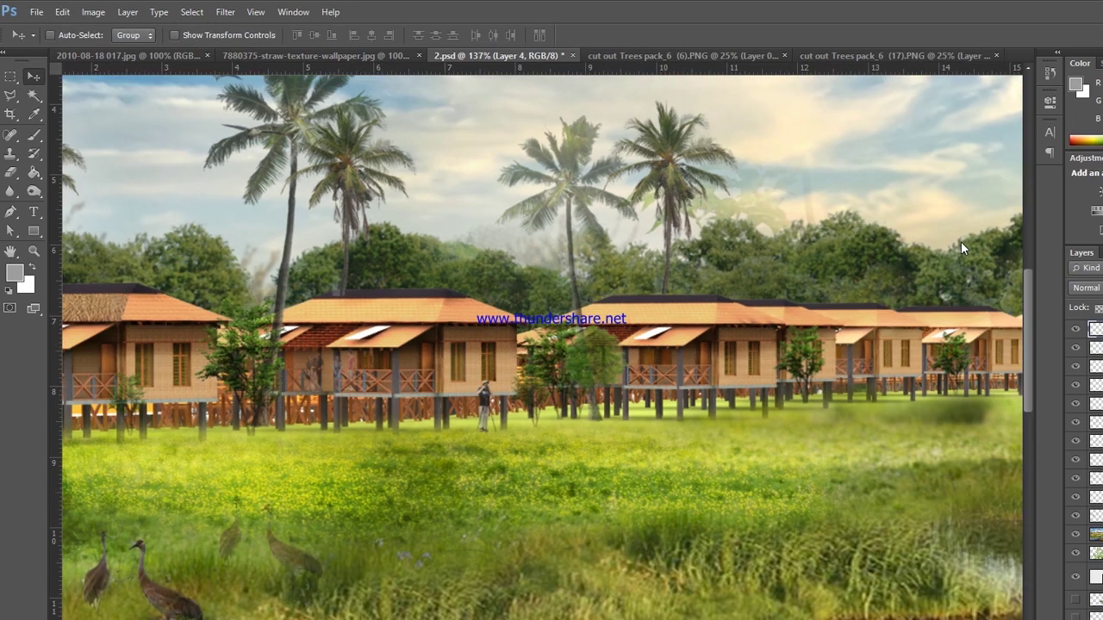
{"action": "key", "text": "ctrl+minus"}
{"action": "left_click_drag", "start_coordinate": [516, 280], "coordinate": [110, 317]}
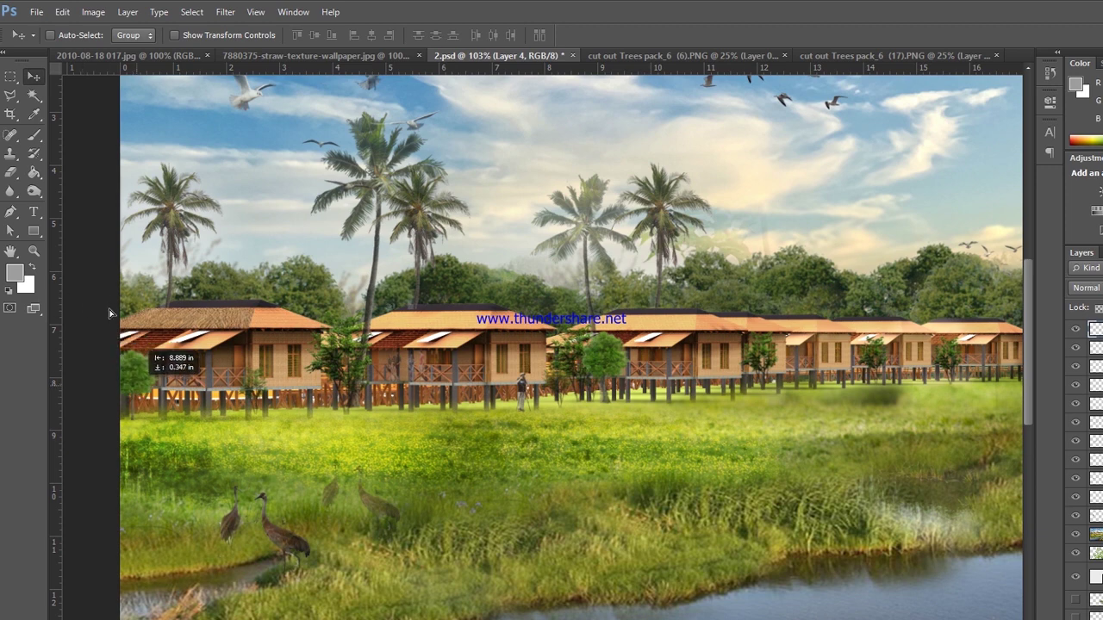
{"action": "key", "text": "ctrl+j"}
{"action": "key", "text": "ctrl+t"}
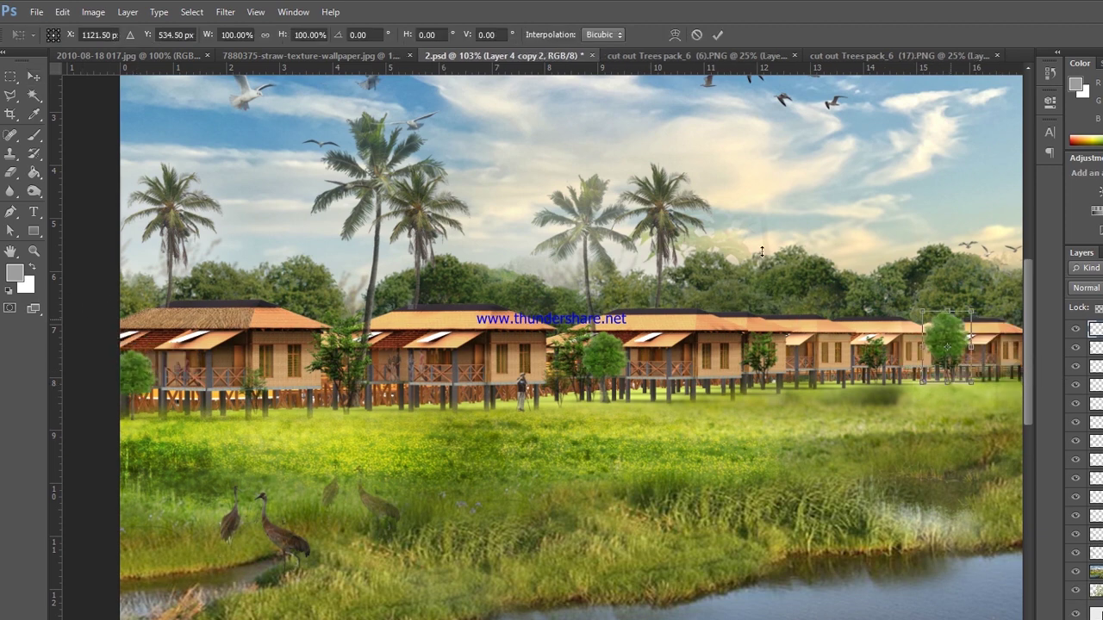
{"action": "key", "text": "Return"}
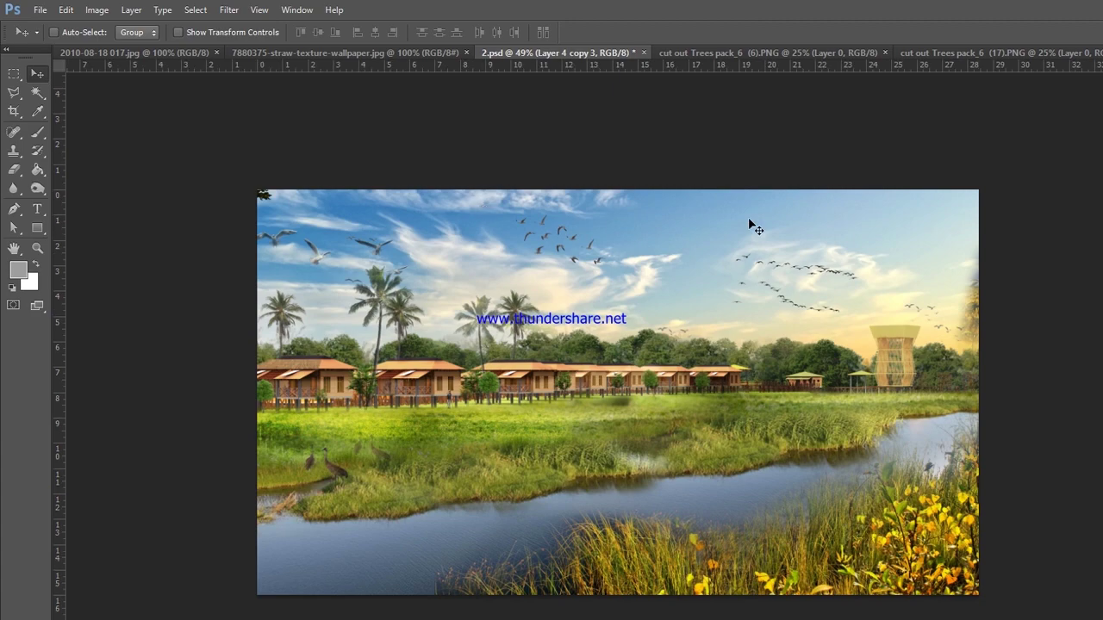
Step: Place another leafy tree copy by the tower and blur it with a 34.6-pixel Gaussian Blur
{"action": "left_click_drag", "start_coordinate": [588, 316], "coordinate": [715, 276]}
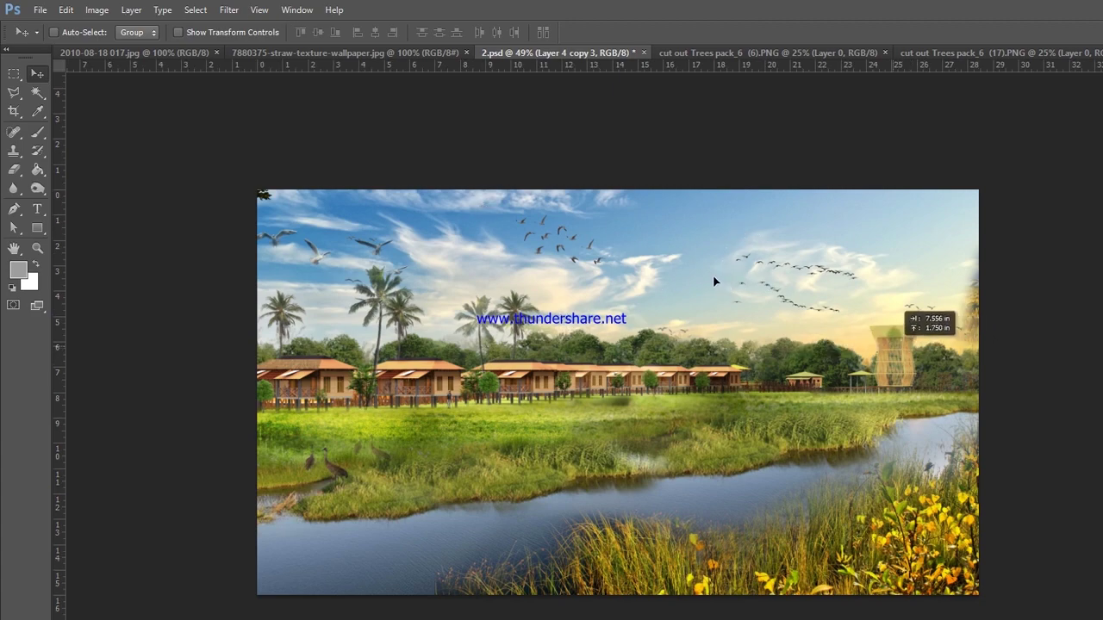
{"action": "scroll", "coordinate": [720, 256], "scroll_direction": "up", "scroll_amount": 5}
{"action": "left_click", "coordinate": [228, 10]}
{"action": "mouse_move", "coordinate": [327, 192]}
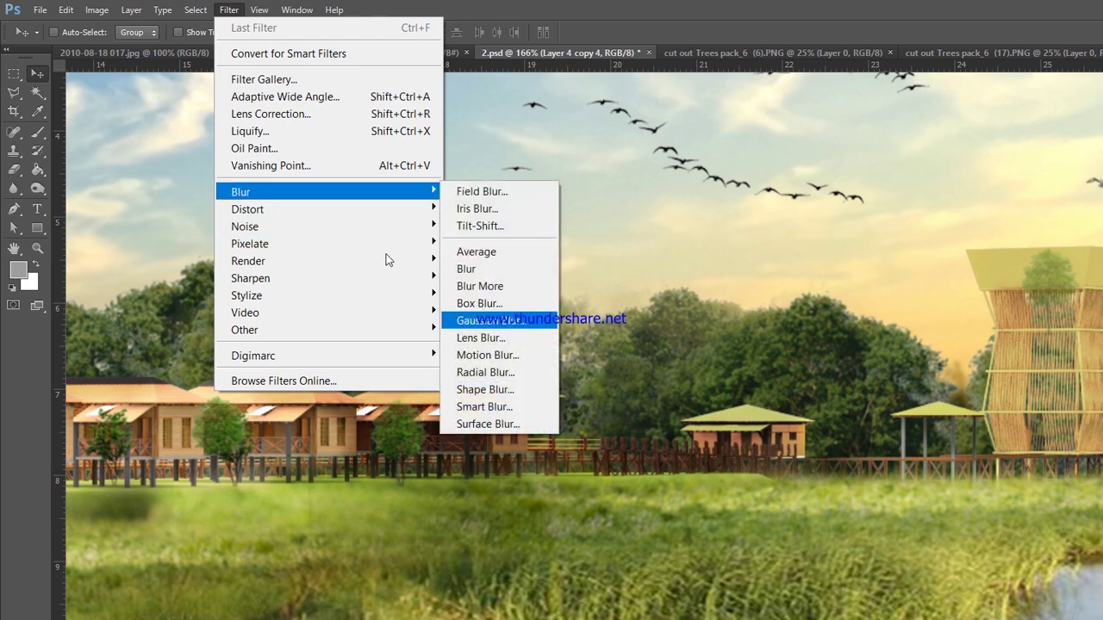
{"action": "left_click", "coordinate": [487, 320]}
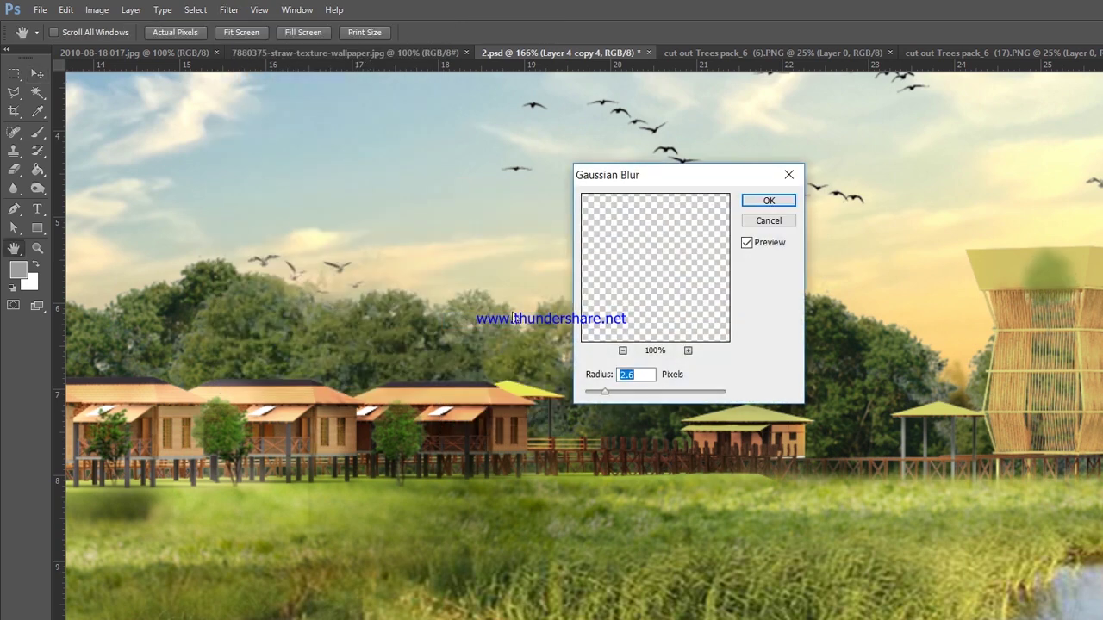
{"action": "type", "text": "5512.7"}
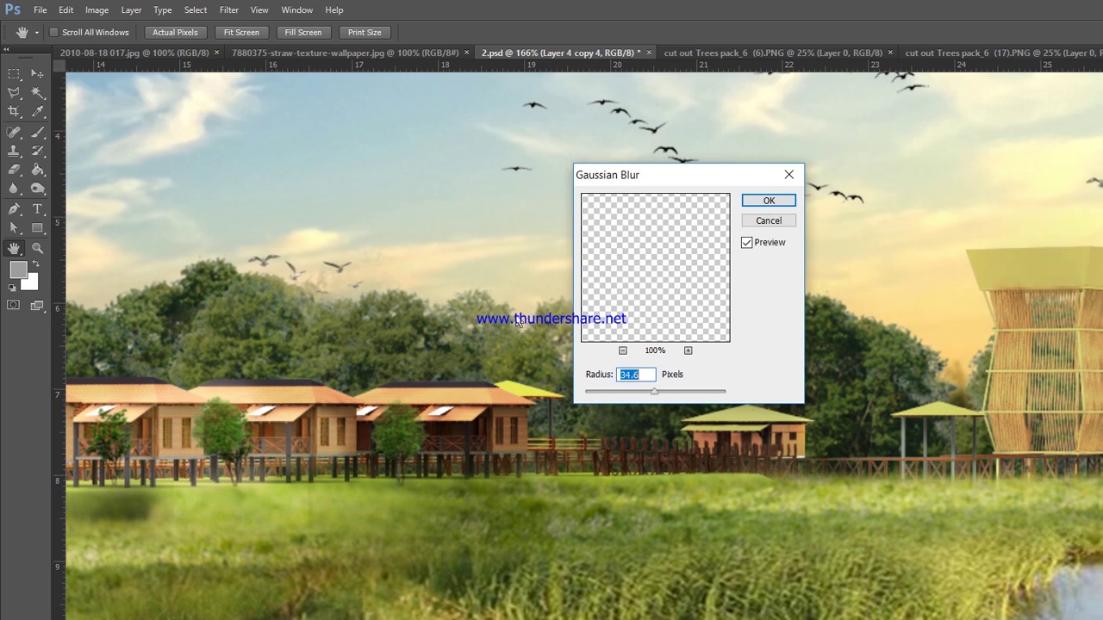
{"action": "key", "text": "Return"}
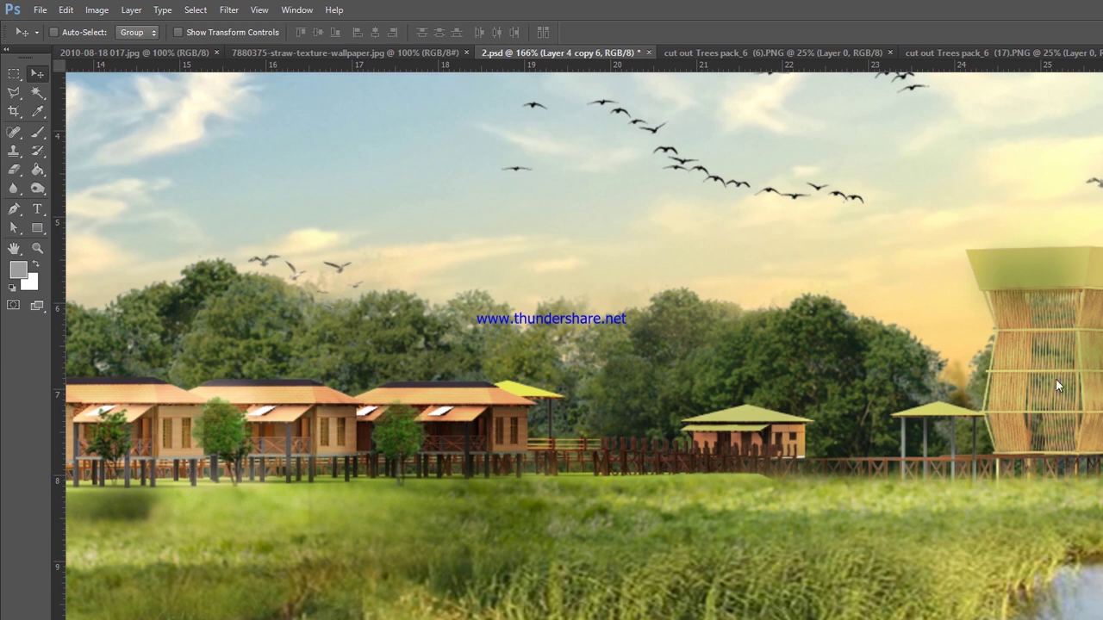
Step: Stack several offset duplicates of the Layer 4 element
{"action": "key", "text": "alt+Down"}
{"action": "key", "text": "alt+Down"}
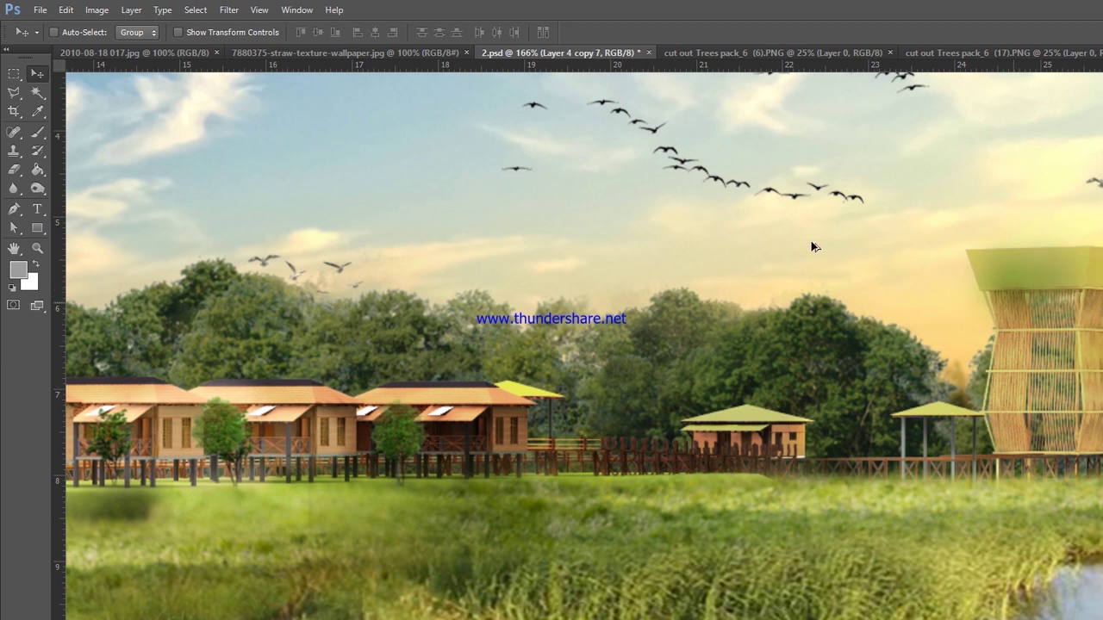
{"action": "key", "text": "alt+Down"}
{"action": "key", "text": "alt+Down"}
{"action": "key", "text": "alt+Down"}
{"action": "scroll", "coordinate": [853, 332], "scroll_direction": "right", "scroll_amount": 1}
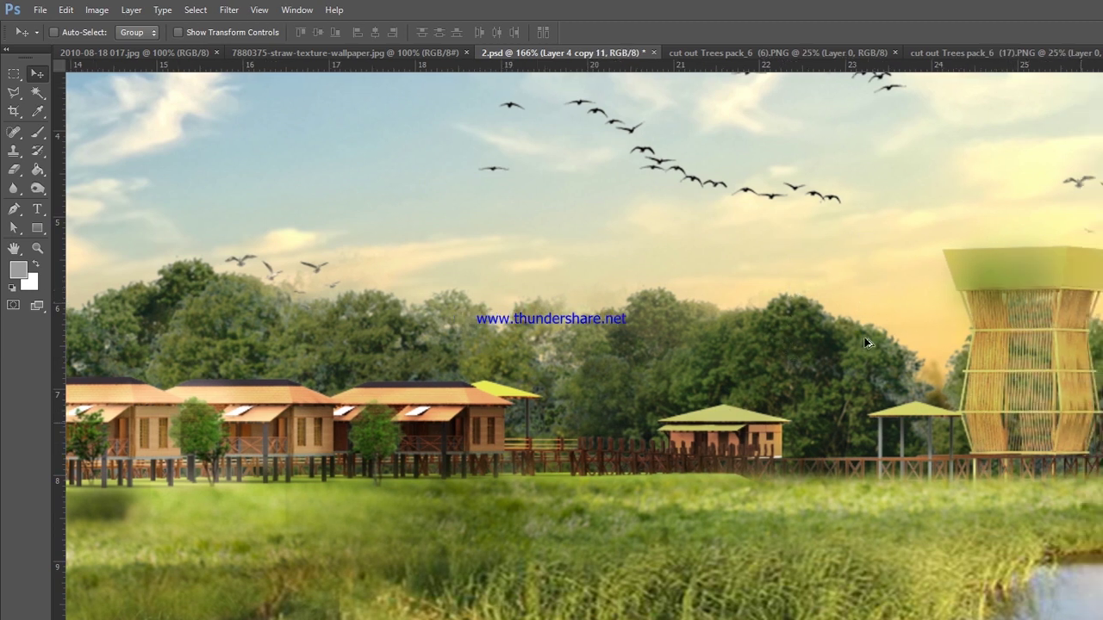
{"action": "key", "text": "alt+Down"}
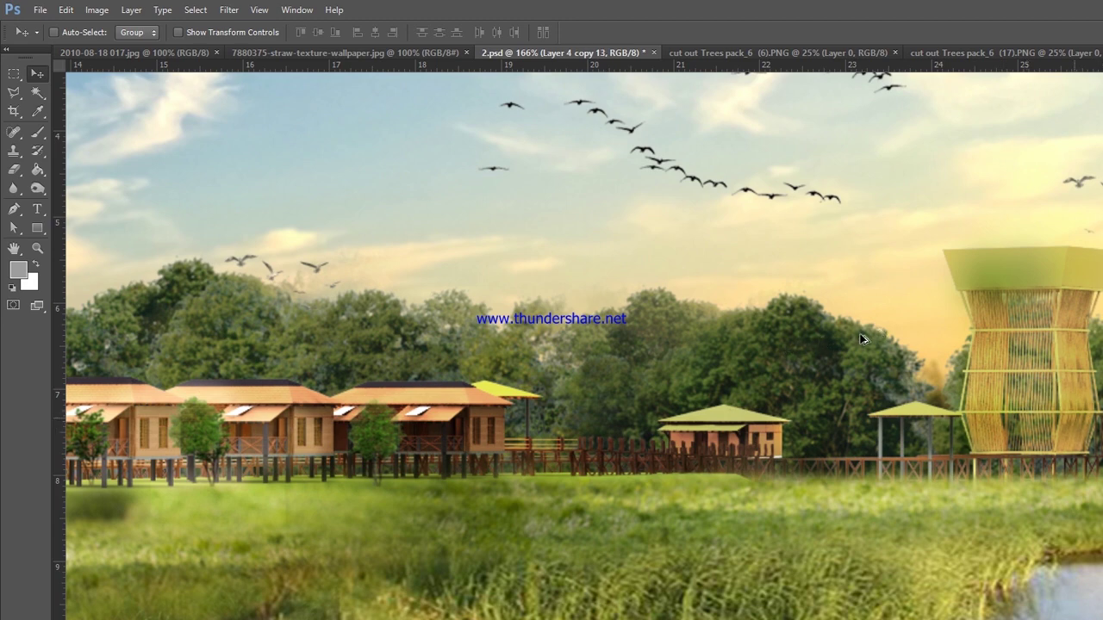
{"action": "key", "text": "alt+Down"}
{"action": "key", "text": "alt+Down"}
{"action": "key", "text": "alt+Down"}
{"action": "key", "text": "alt+Down"}
{"action": "key", "text": "alt+Down"}
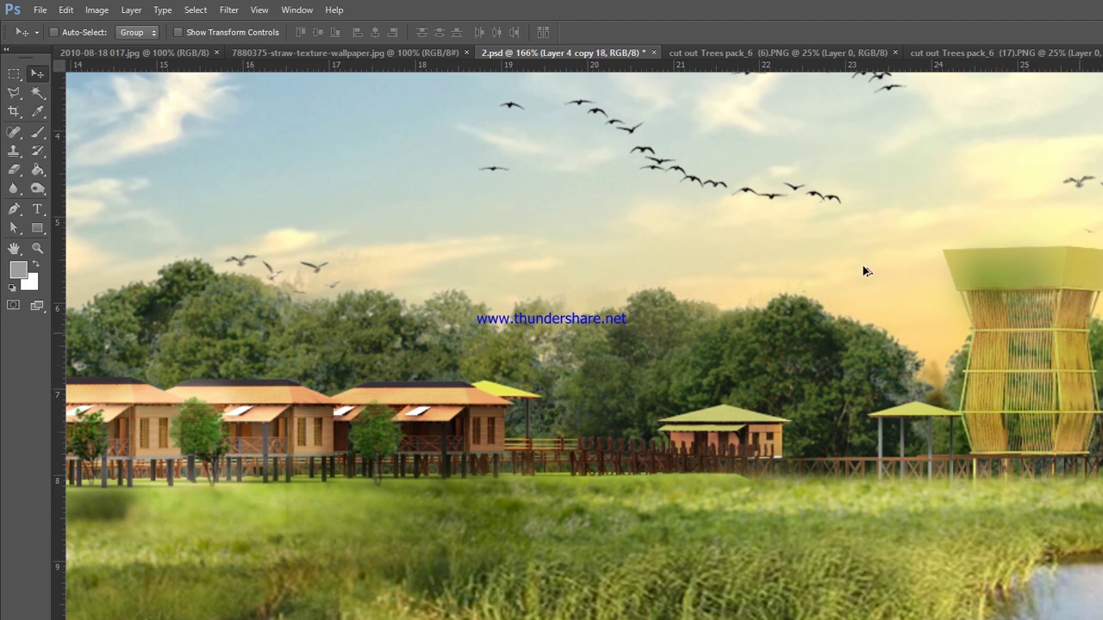
{"action": "key", "text": "alt+Down"}
{"action": "scroll", "coordinate": [866, 272], "scroll_direction": "down", "scroll_amount": 2}
{"action": "scroll", "coordinate": [813, 288], "scroll_direction": "down", "scroll_amount": 3}
{"action": "scroll", "coordinate": [701, 295], "scroll_direction": "up", "scroll_amount": 3}
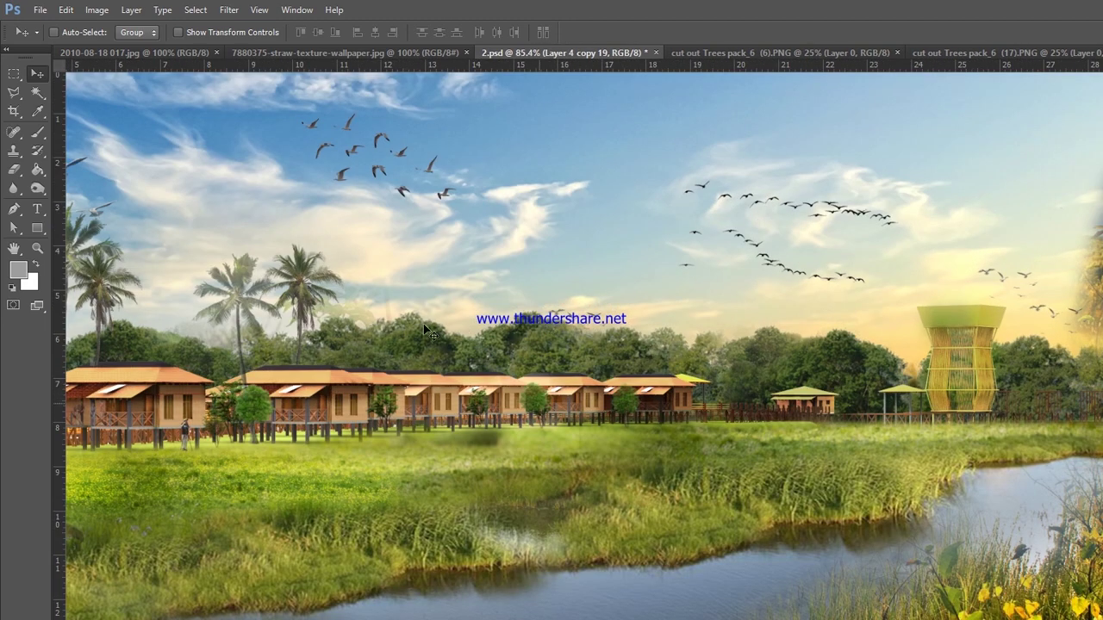
Step: Select the Layer 3 copy 7 tree and make offset copies of it
{"action": "right_click", "coordinate": [472, 398]}
{"action": "left_click", "coordinate": [534, 414]}
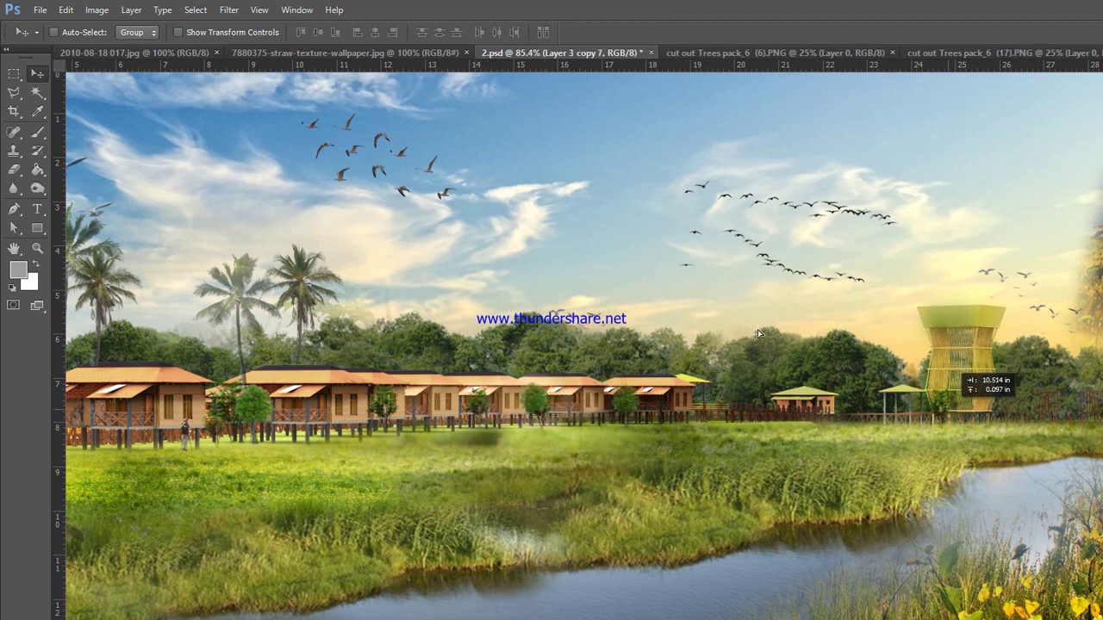
{"action": "key", "text": "alt+Down"}
{"action": "key", "text": "alt+Down"}
{"action": "key", "text": "alt+Down"}
{"action": "key", "text": "alt+Down"}
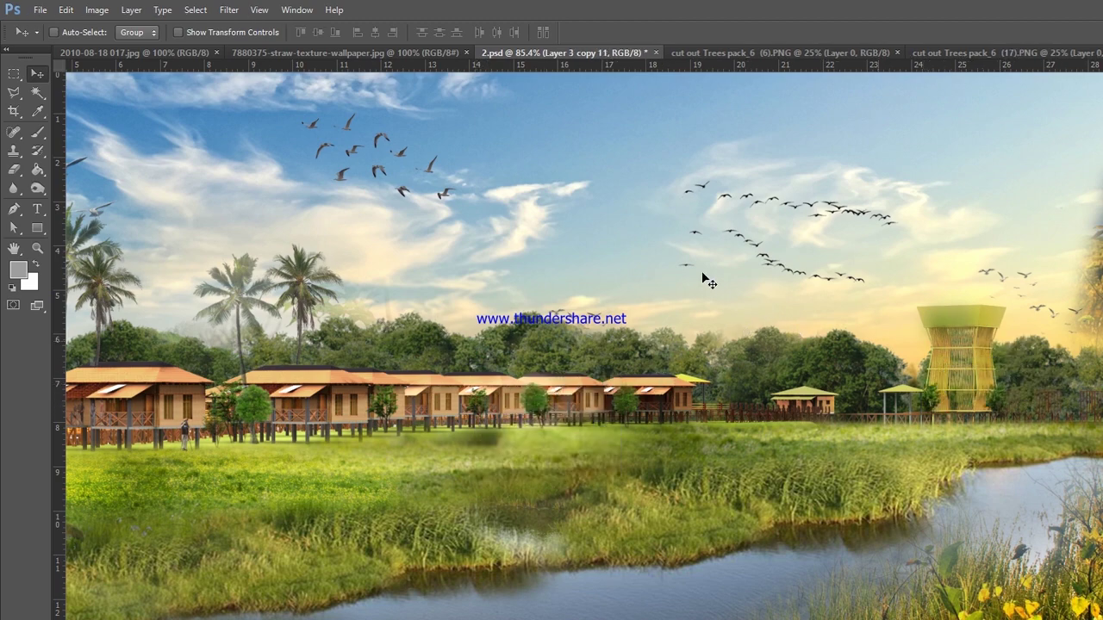
{"action": "scroll", "coordinate": [705, 279], "scroll_direction": "down", "scroll_amount": 2}
{"action": "scroll", "coordinate": [707, 274], "scroll_direction": "down", "scroll_amount": 2}
{"action": "scroll", "coordinate": [301, 229], "scroll_direction": "up", "scroll_amount": 3}
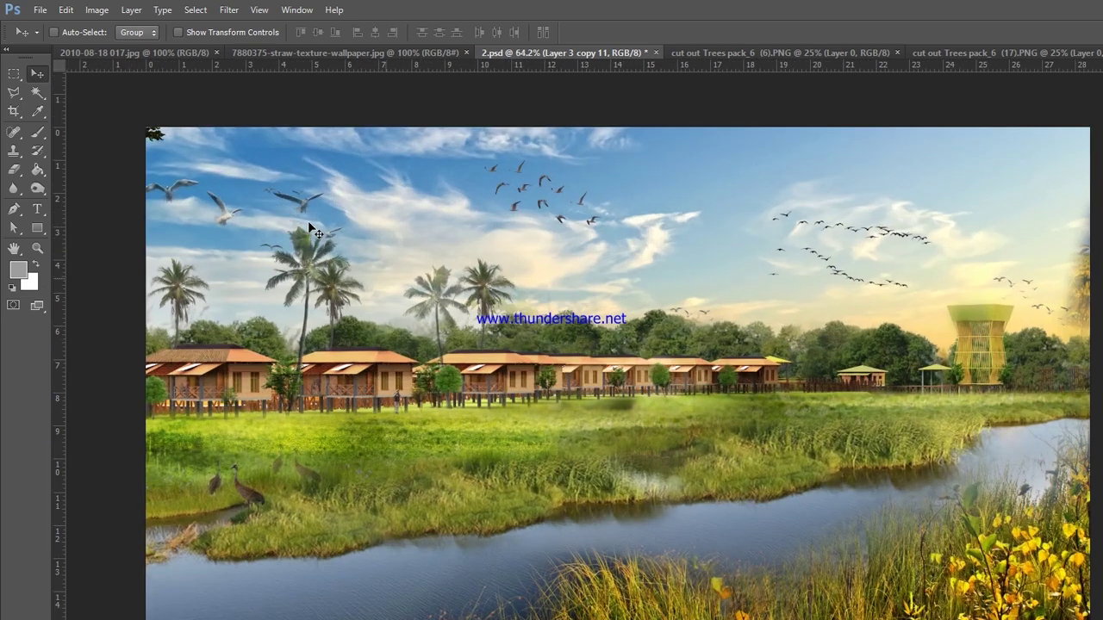
{"action": "scroll", "coordinate": [315, 230], "scroll_direction": "up", "scroll_amount": 3}
Step: Move a Layer 3 copy tree right among the cottages, scale it to ~57%, then open a new Chrome tab
{"action": "right_click", "coordinate": [401, 370]}
{"action": "left_click", "coordinate": [449, 381]}
{"action": "left_click_drag", "start_coordinate": [353, 310], "coordinate": [542, 317]}
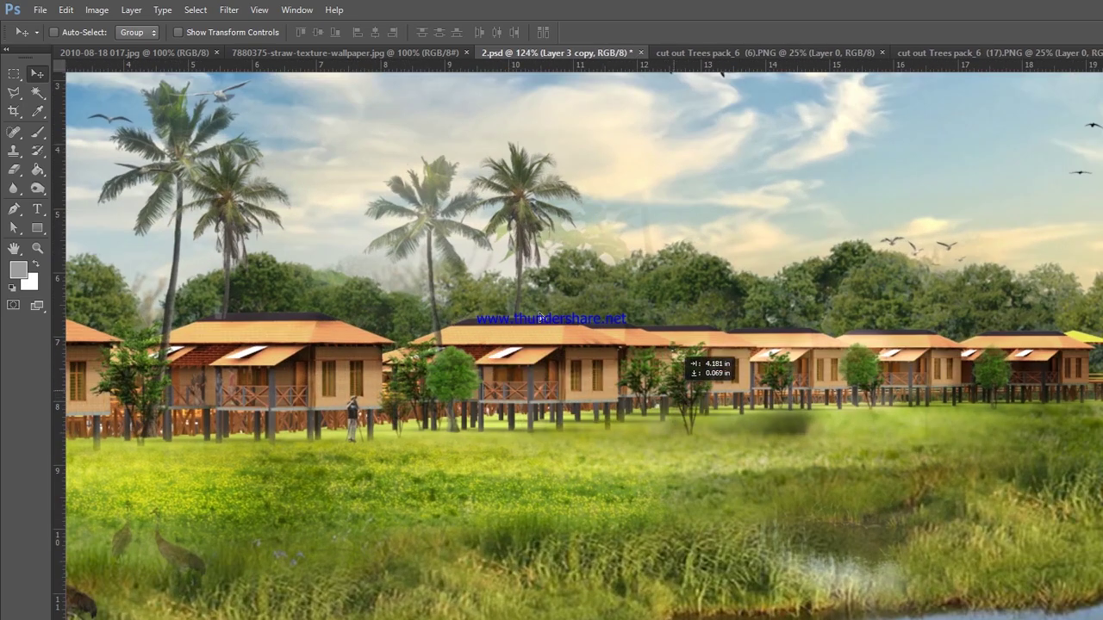
{"action": "key", "text": "ctrl+t"}
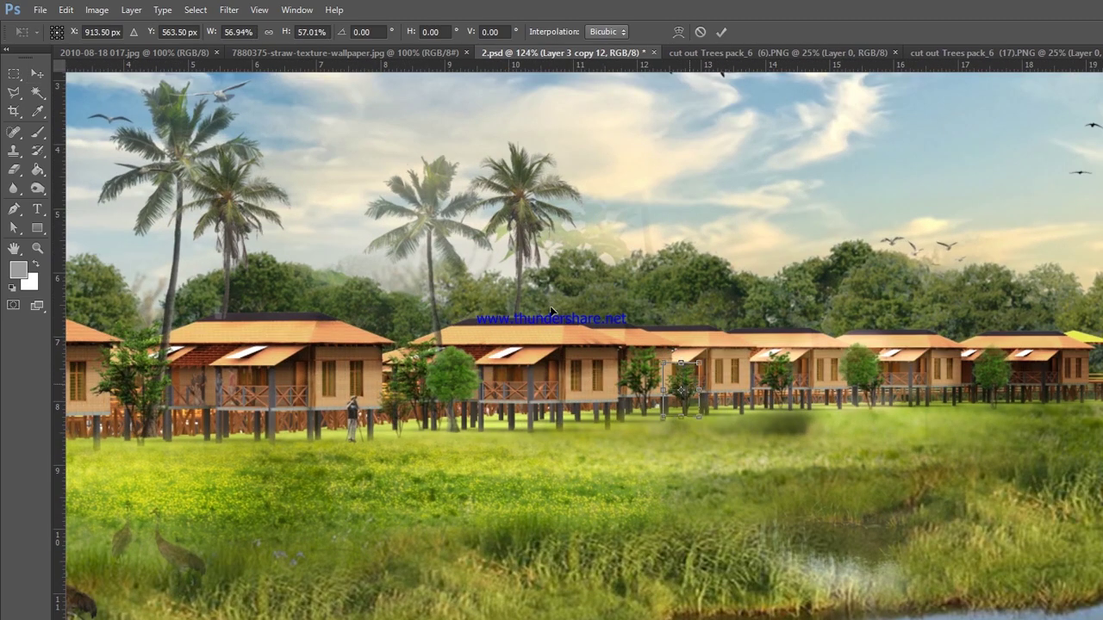
{"action": "key", "text": "Return"}
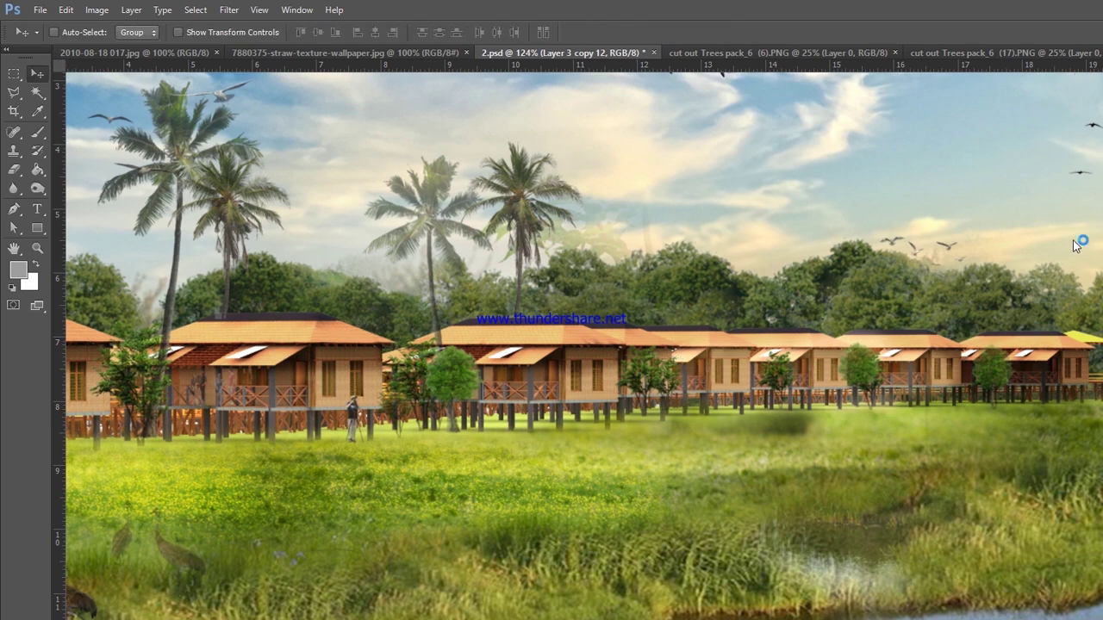
{"action": "scroll", "coordinate": [501, 265], "scroll_direction": "down", "scroll_amount": 3}
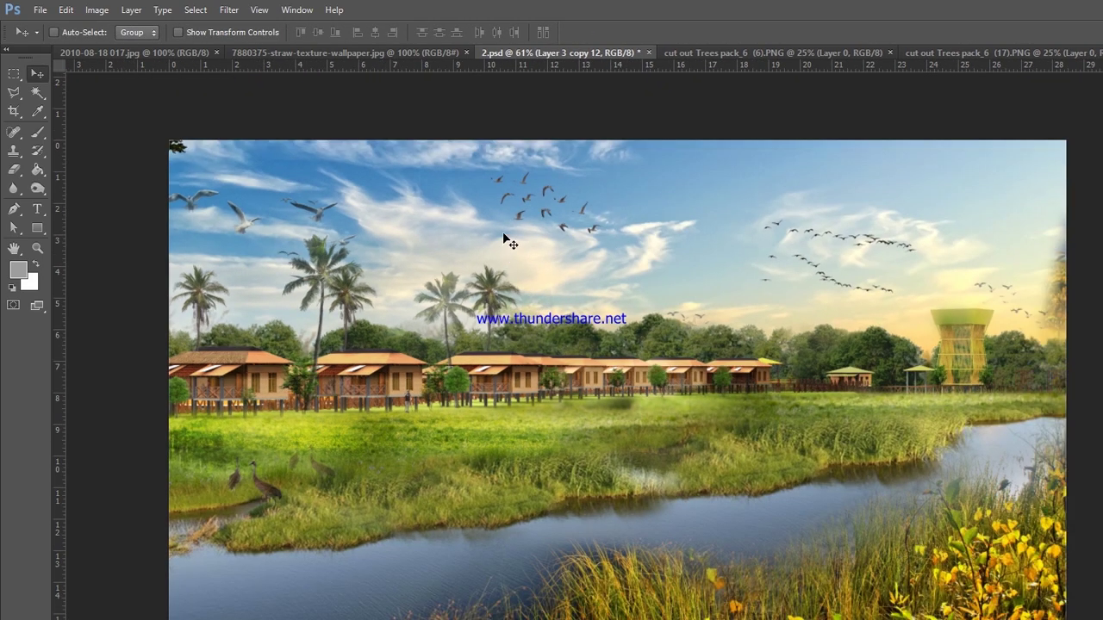
{"action": "scroll", "coordinate": [619, 392], "scroll_direction": "down", "scroll_amount": 1}
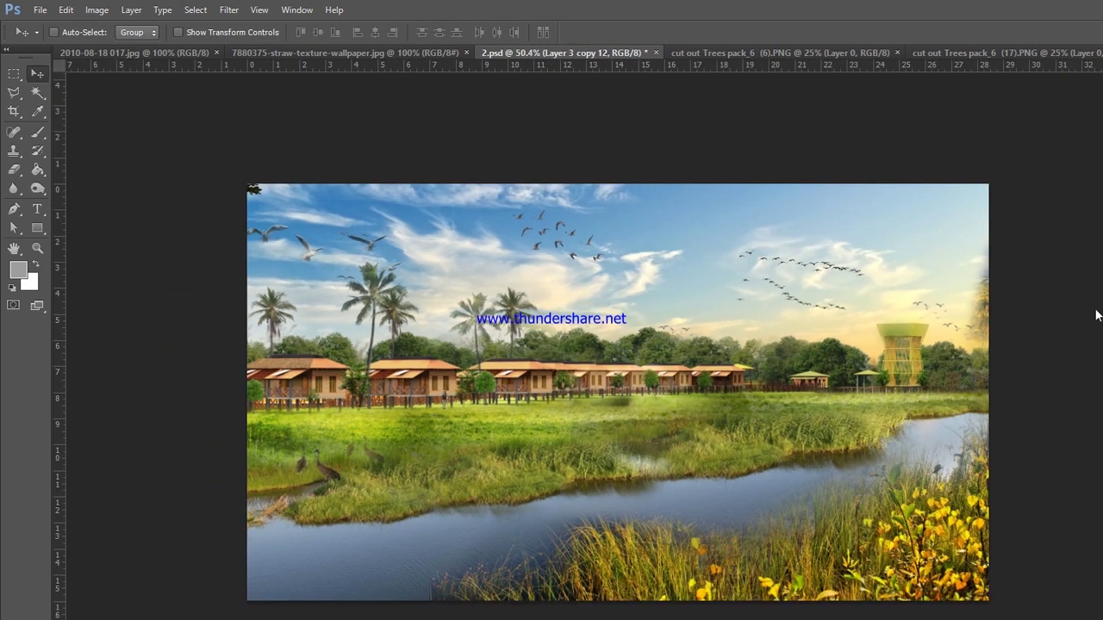
{"action": "key", "text": "alt+Tab"}
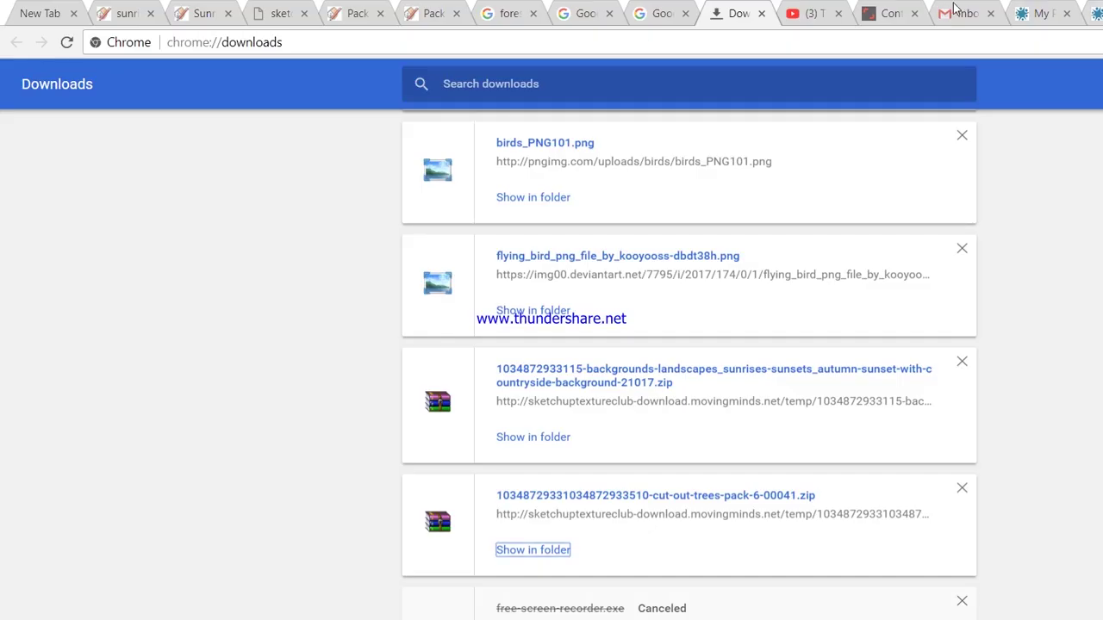
{"action": "key", "text": "ctrl+t"}
Step: Search Google Images for 'nouka' and browse the boat results
{"action": "type", "text": "nou"}
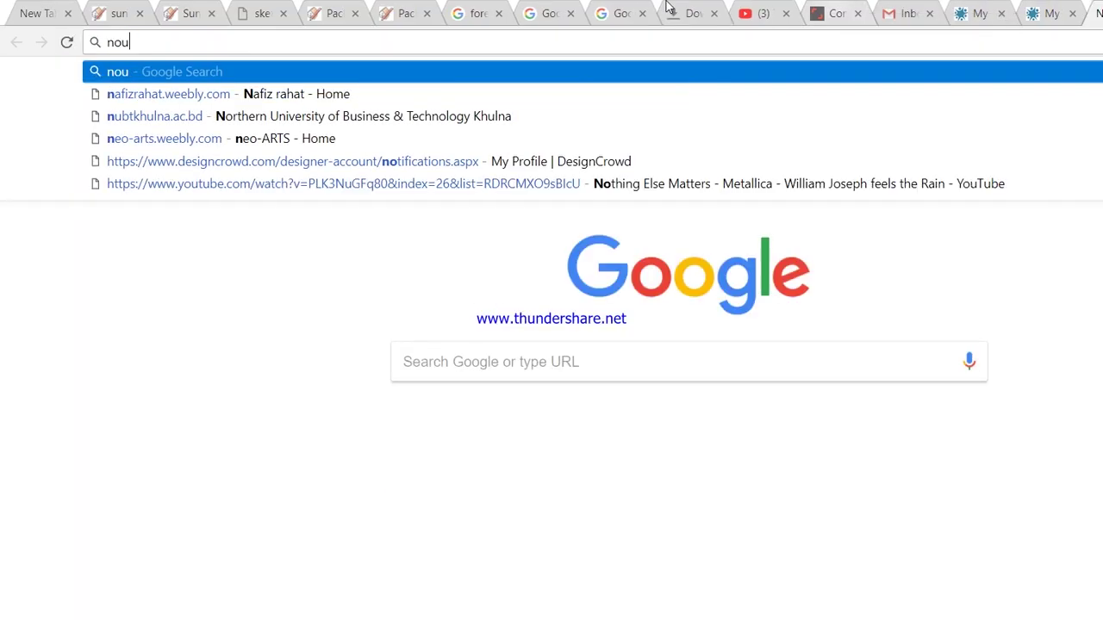
{"action": "type", "text": "ka"}
{"action": "key", "text": "Return"}
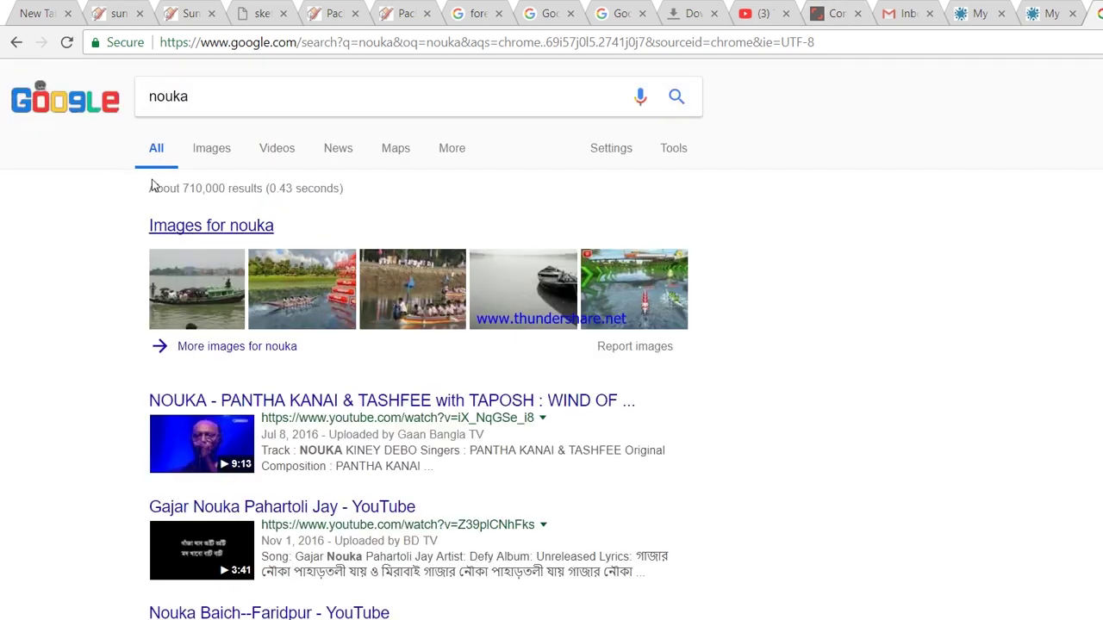
{"action": "left_click", "coordinate": [152, 186]}
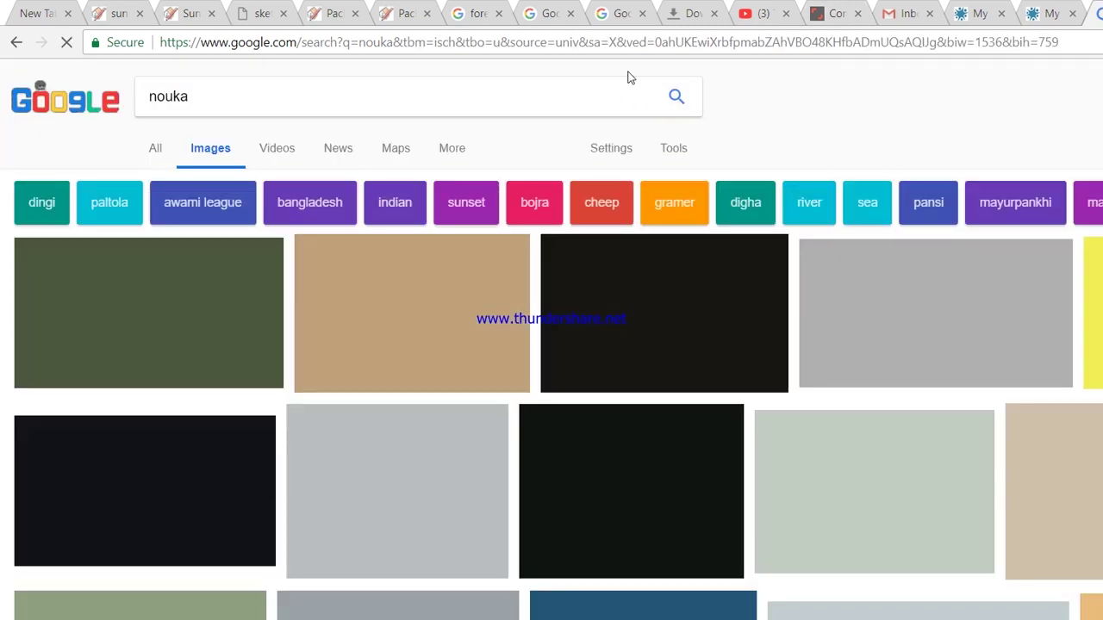
{"action": "scroll", "coordinate": [607, 112], "scroll_direction": "down", "scroll_amount": 3}
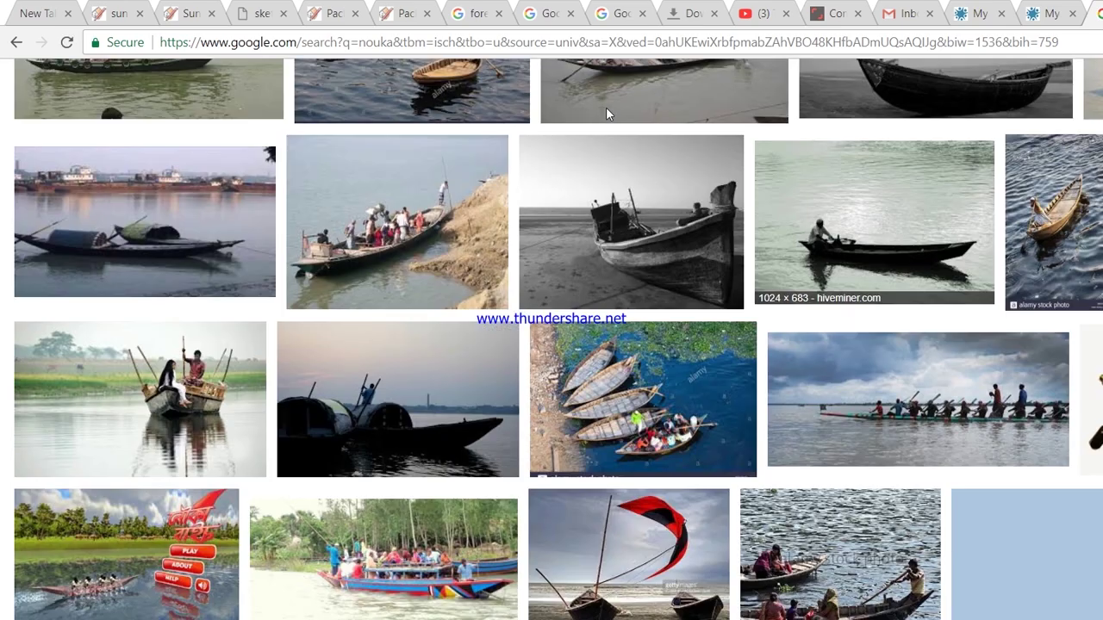
{"action": "scroll", "coordinate": [606, 107], "scroll_direction": "down", "scroll_amount": 5}
{"action": "scroll", "coordinate": [606, 107], "scroll_direction": "up", "scroll_amount": 3}
{"action": "scroll", "coordinate": [607, 102], "scroll_direction": "up", "scroll_amount": 2}
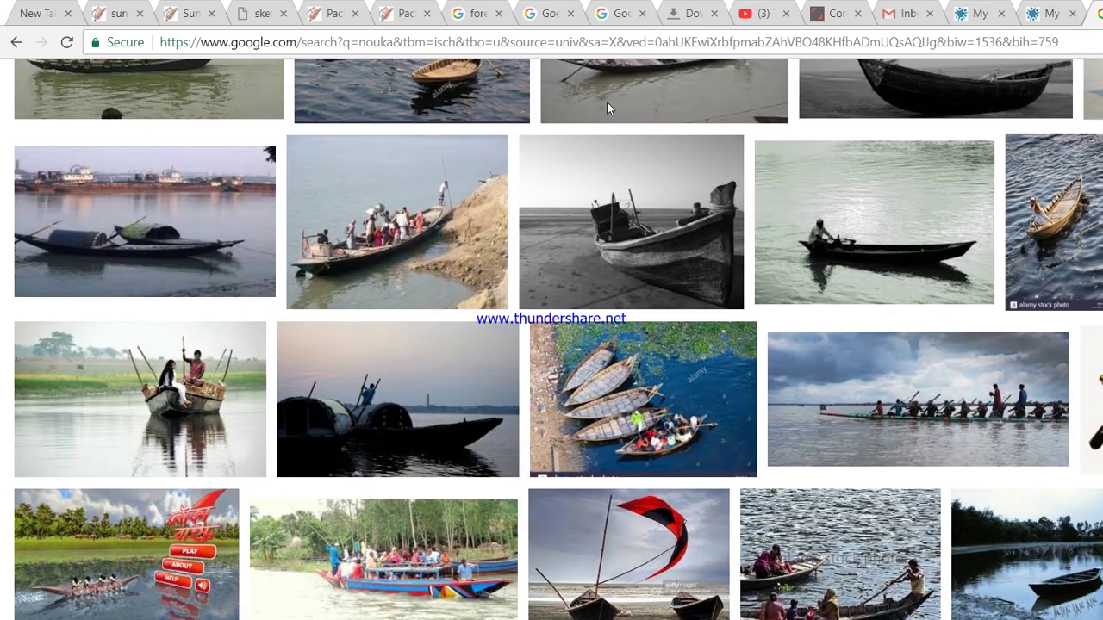
{"action": "scroll", "coordinate": [607, 104], "scroll_direction": "up", "scroll_amount": 3}
{"action": "scroll", "coordinate": [607, 100], "scroll_direction": "down", "scroll_amount": 5}
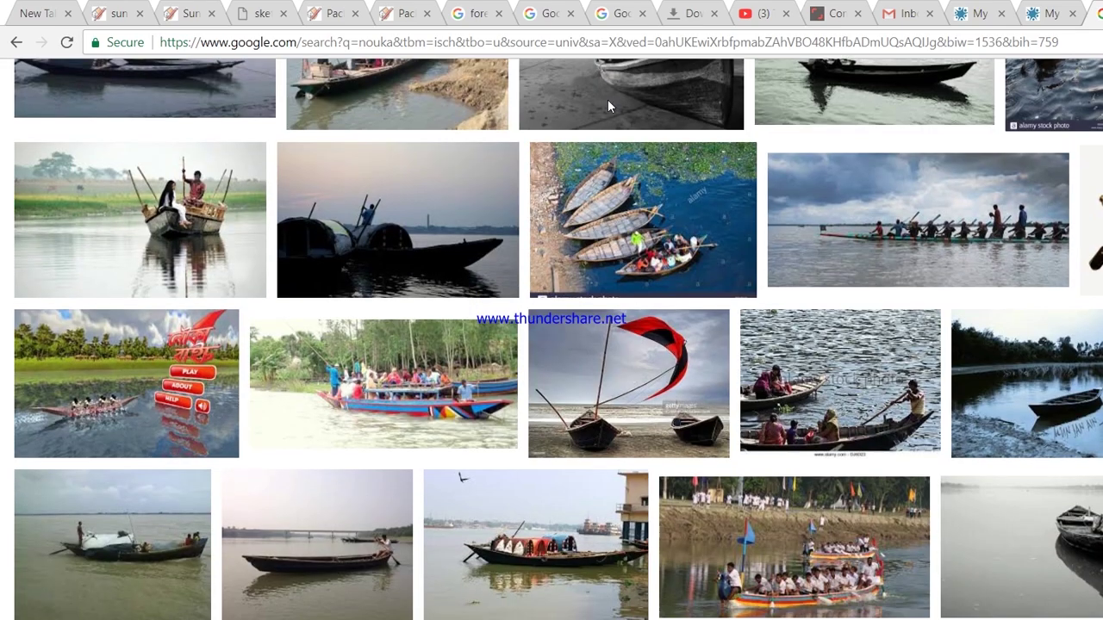
{"action": "scroll", "coordinate": [607, 107], "scroll_direction": "down", "scroll_amount": 5}
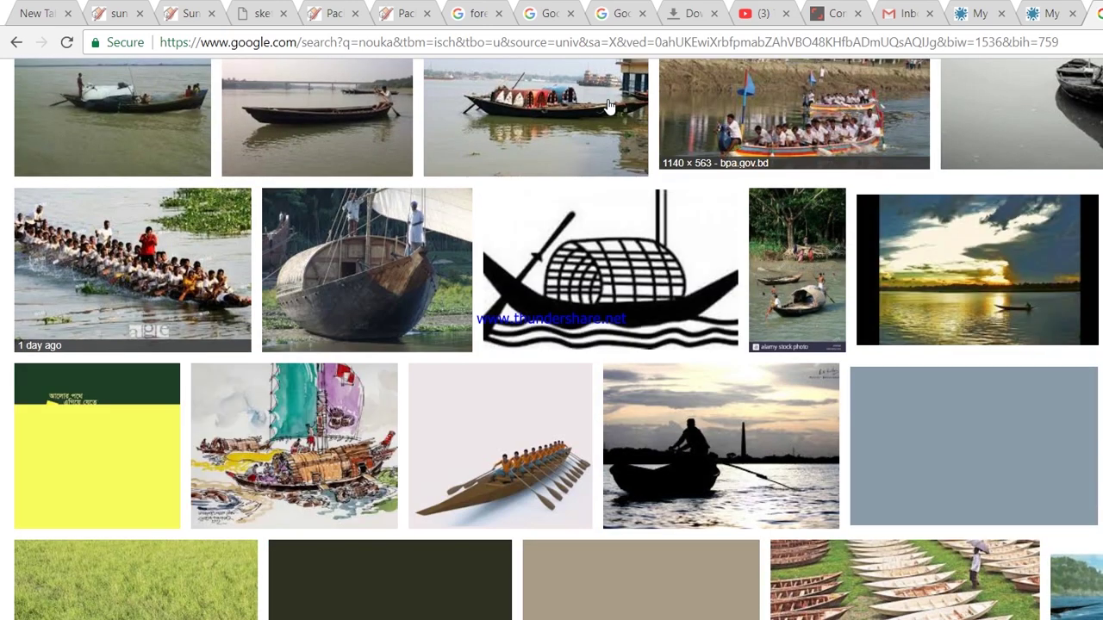
{"action": "scroll", "coordinate": [608, 107], "scroll_direction": "down", "scroll_amount": 4}
{"action": "scroll", "coordinate": [607, 105], "scroll_direction": "down", "scroll_amount": 1}
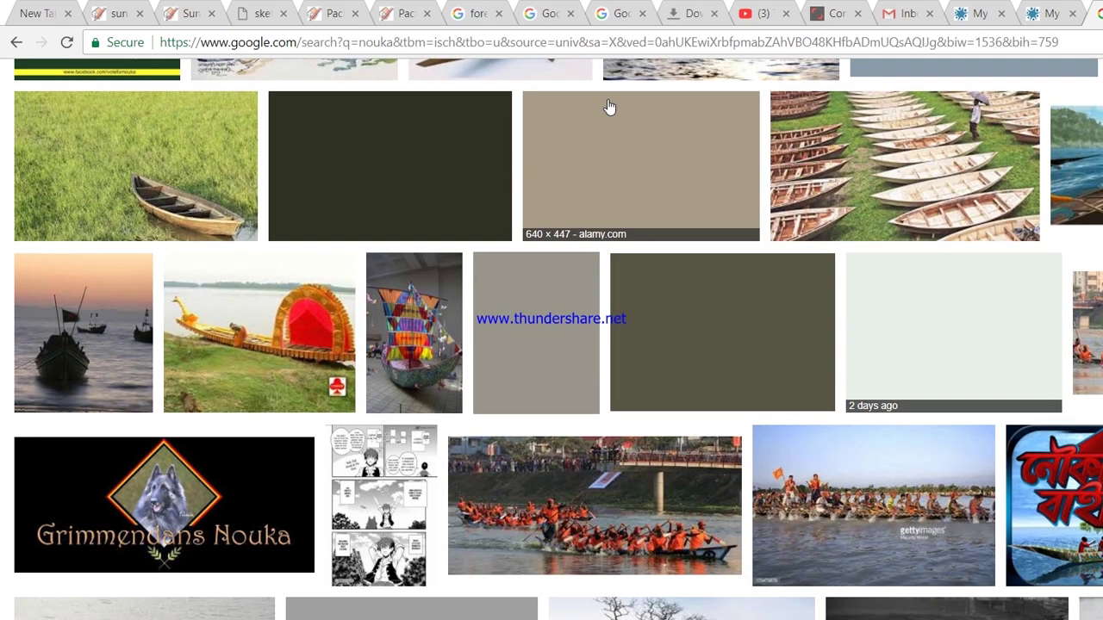
{"action": "scroll", "coordinate": [607, 105], "scroll_direction": "down", "scroll_amount": 5}
{"action": "scroll", "coordinate": [608, 105], "scroll_direction": "down", "scroll_amount": 4}
{"action": "scroll", "coordinate": [608, 105], "scroll_direction": "down", "scroll_amount": 4}
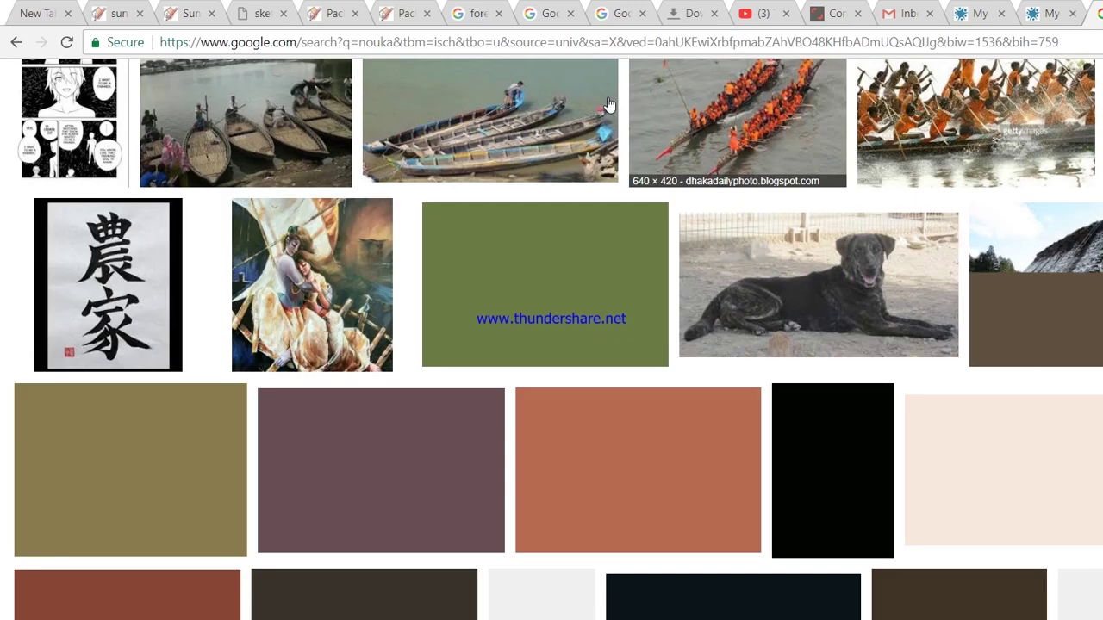
{"action": "scroll", "coordinate": [607, 104], "scroll_direction": "down", "scroll_amount": 4}
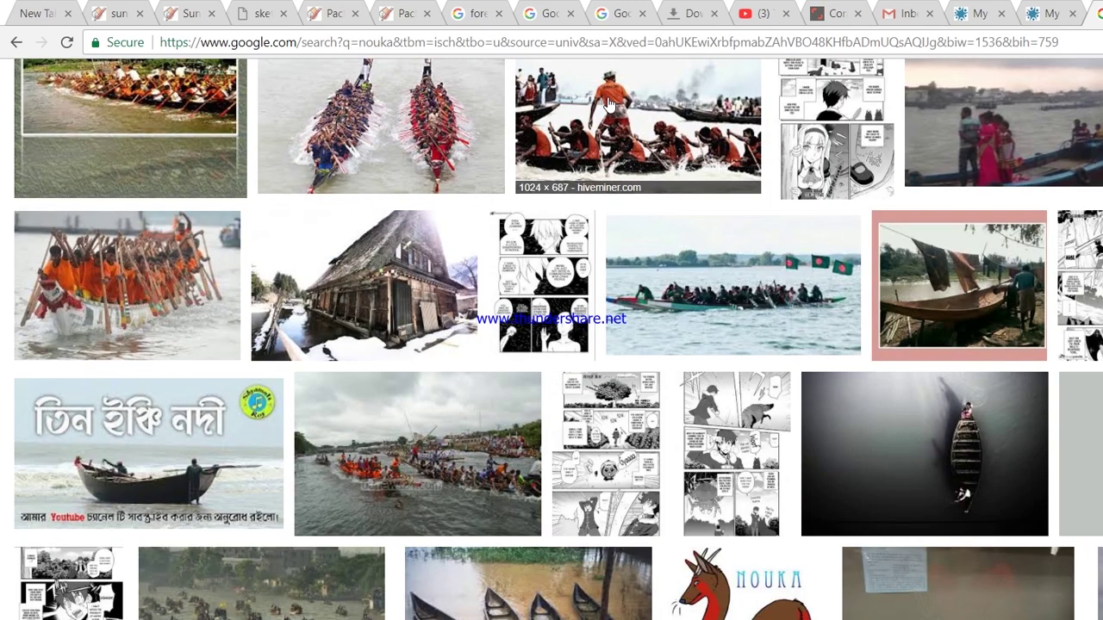
{"action": "scroll", "coordinate": [608, 103], "scroll_direction": "down", "scroll_amount": 3}
{"action": "scroll", "coordinate": [608, 104], "scroll_direction": "down", "scroll_amount": 2}
{"action": "scroll", "coordinate": [607, 103], "scroll_direction": "down", "scroll_amount": 1}
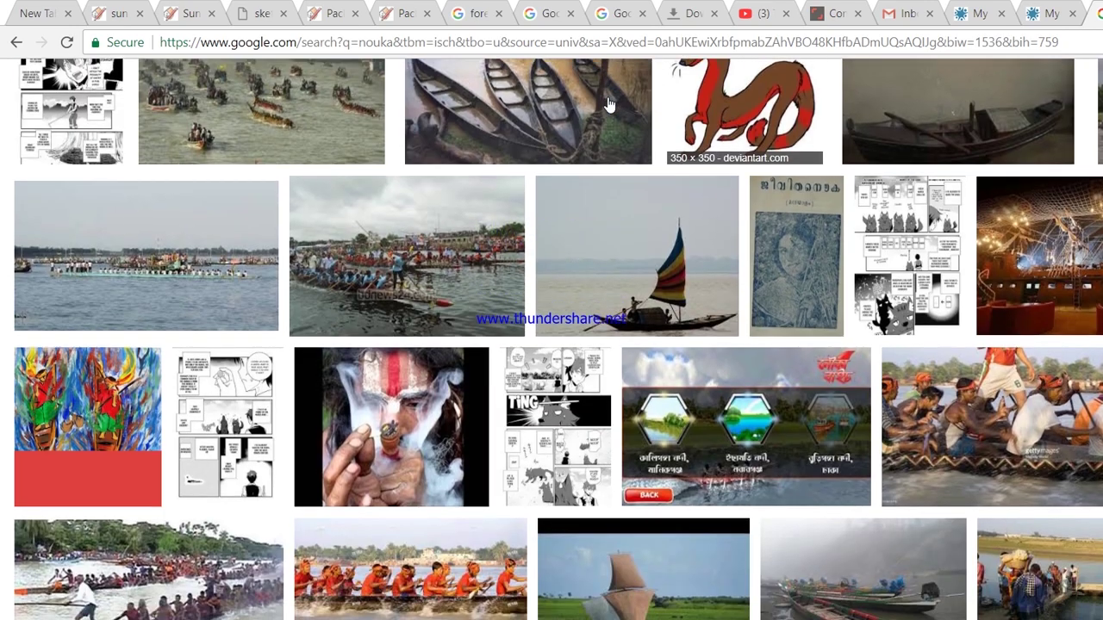
{"action": "scroll", "coordinate": [608, 103], "scroll_direction": "down", "scroll_amount": 3}
Step: Preview boat images and choose to save the blue-covered boat picture
{"action": "left_click", "coordinate": [672, 392]}
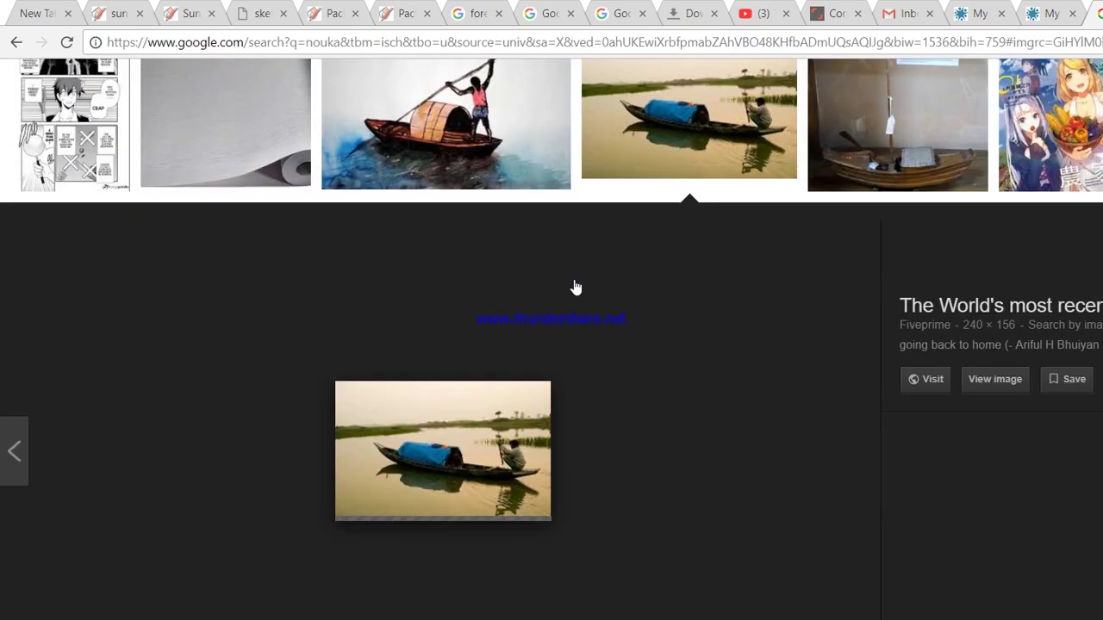
{"action": "scroll", "coordinate": [576, 287], "scroll_direction": "up", "scroll_amount": 3}
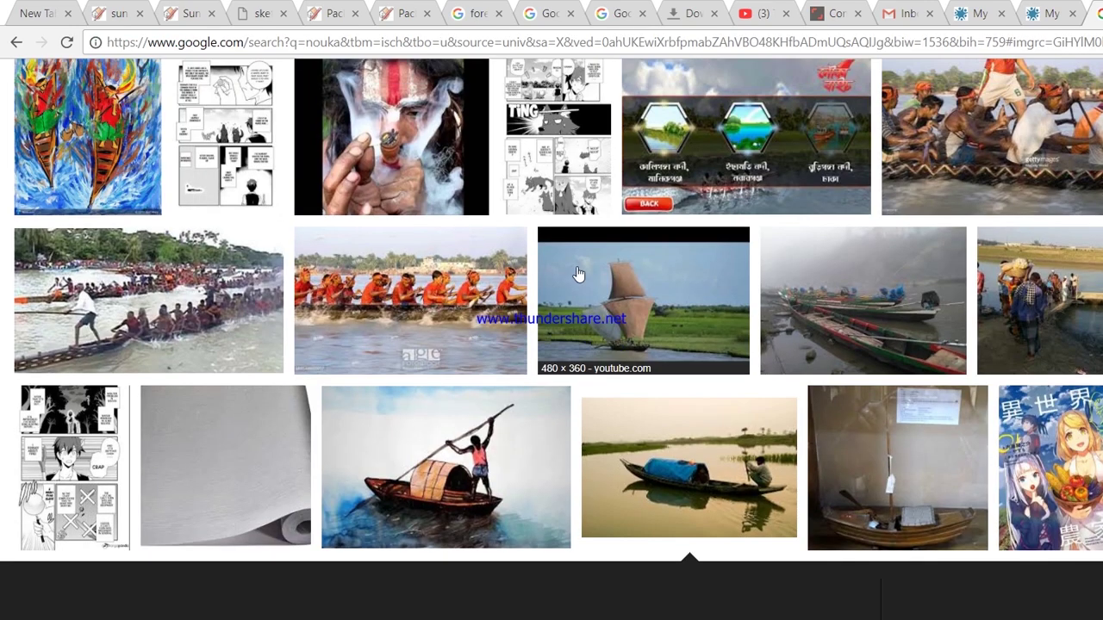
{"action": "scroll", "coordinate": [579, 273], "scroll_direction": "down", "scroll_amount": 4}
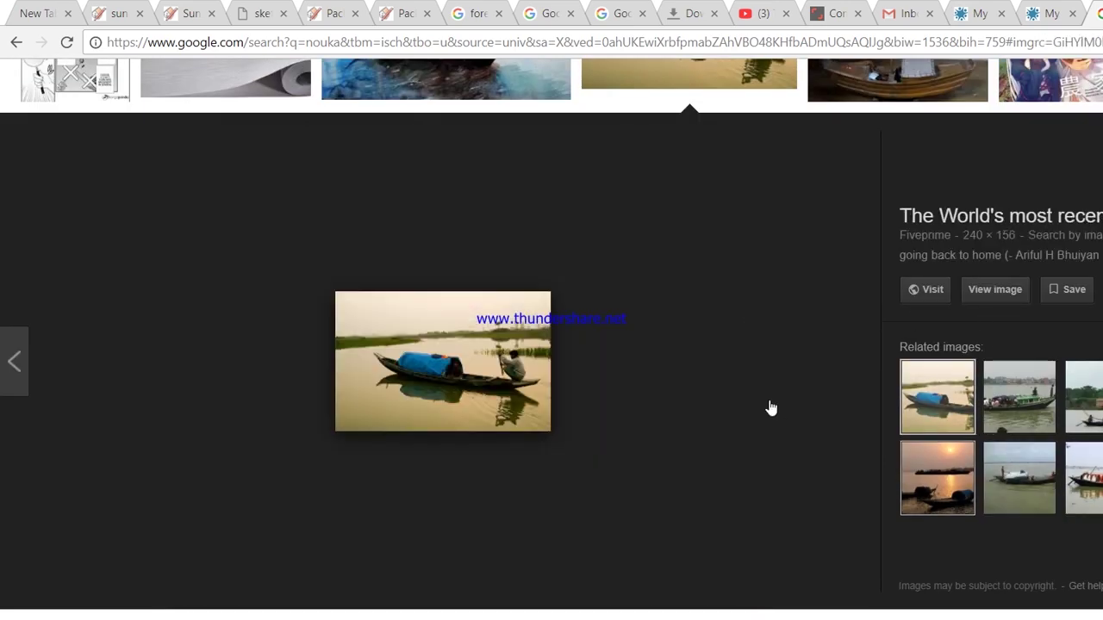
{"action": "left_click", "coordinate": [770, 406]}
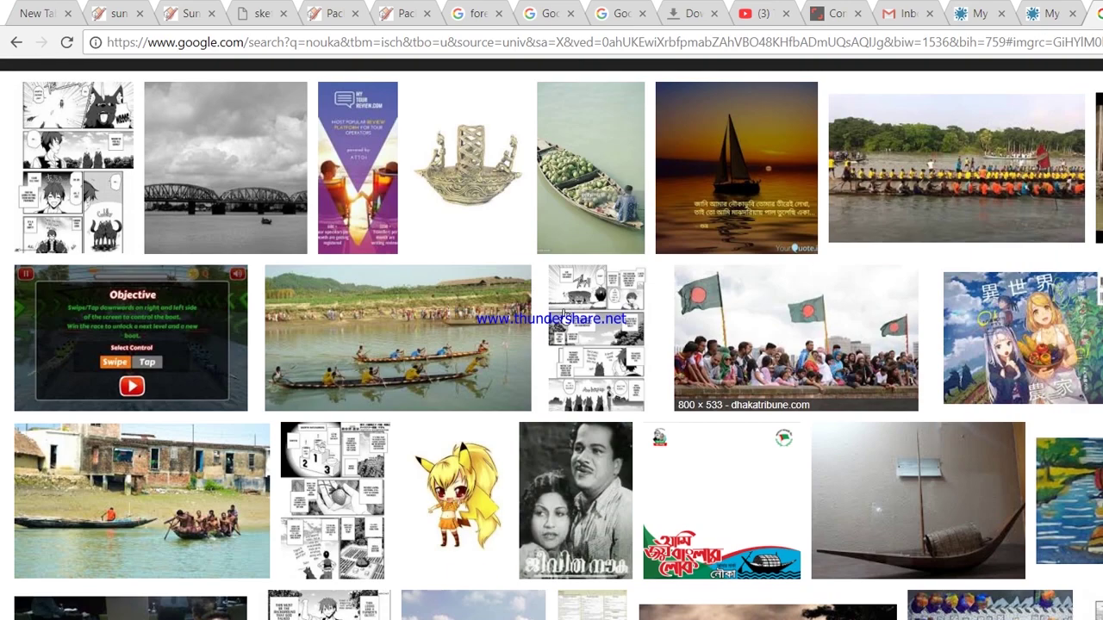
{"action": "scroll", "coordinate": [564, 314], "scroll_direction": "down", "scroll_amount": 4}
{"action": "scroll", "coordinate": [568, 310], "scroll_direction": "down", "scroll_amount": 5}
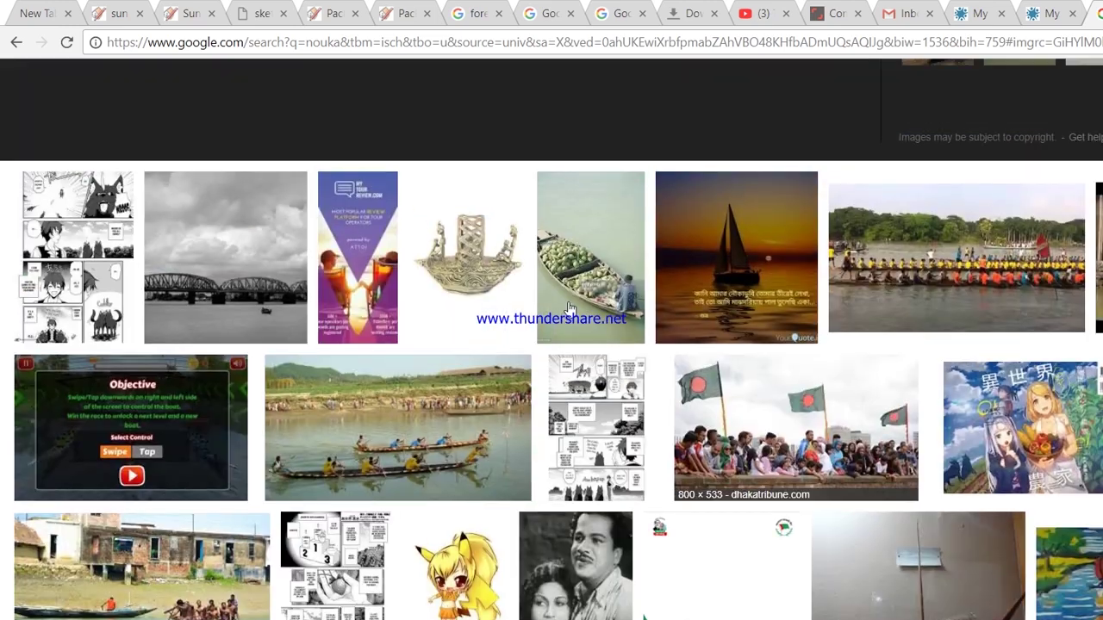
{"action": "left_click", "coordinate": [421, 524]}
{"action": "right_click", "coordinate": [421, 524]}
{"action": "left_click", "coordinate": [406, 387]}
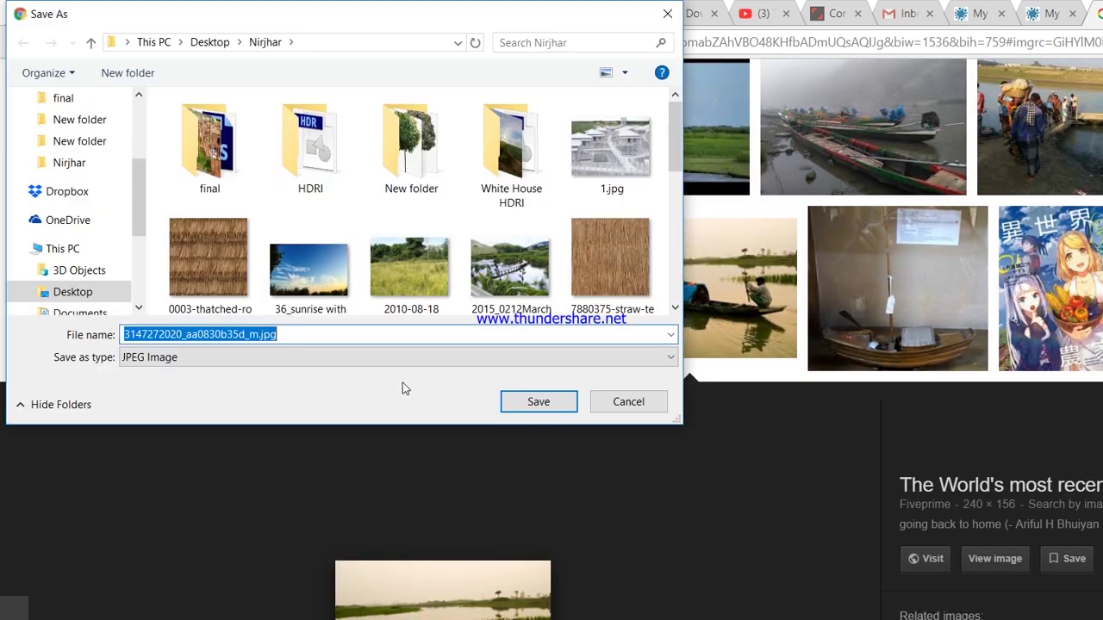
{"action": "key", "text": "Return"}
{"action": "scroll", "coordinate": [434, 313], "scroll_direction": "down", "scroll_amount": 3}
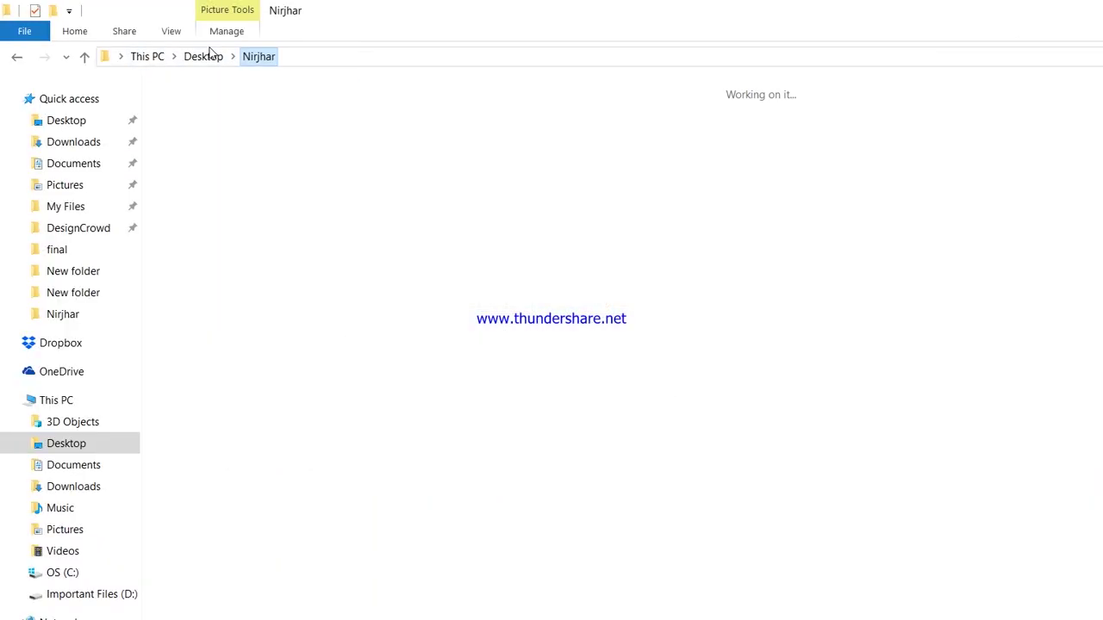
{"action": "right_click", "coordinate": [210, 267]}
{"action": "mouse_move", "coordinate": [263, 432]}
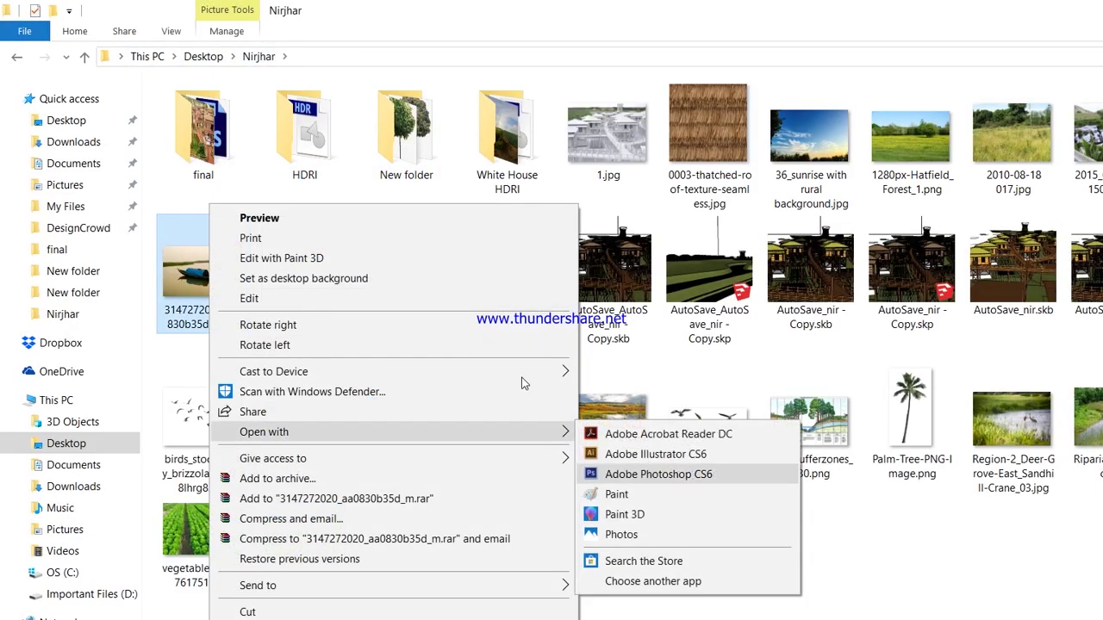
{"action": "left_click", "coordinate": [681, 474]}
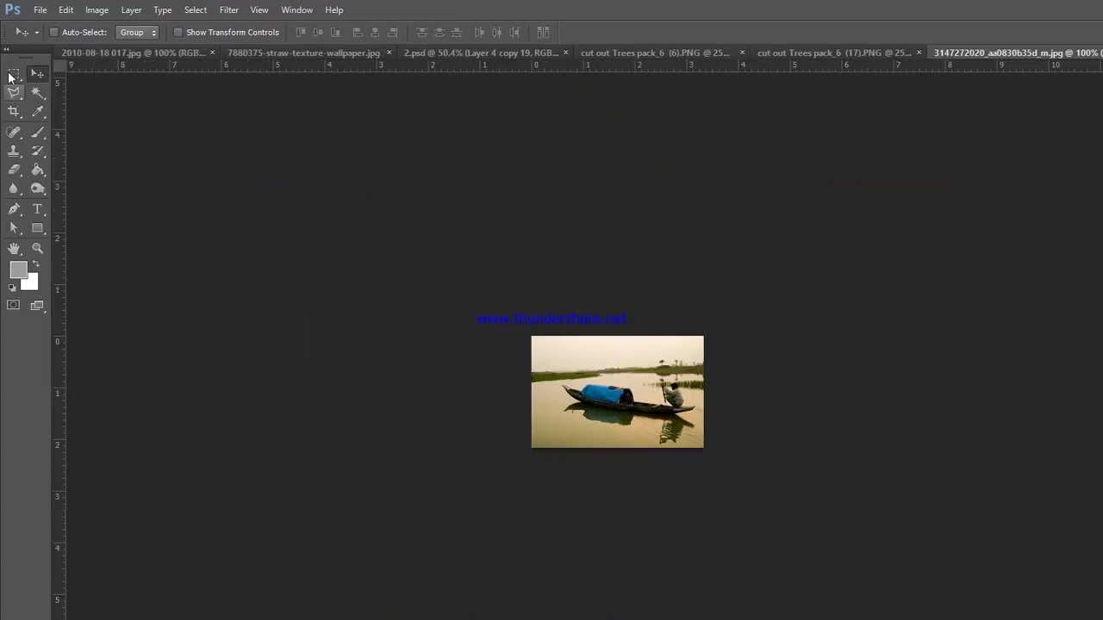
Step: Select the boat and rower with a 20 px feathered polygonal lasso
{"action": "left_click", "coordinate": [14, 91]}
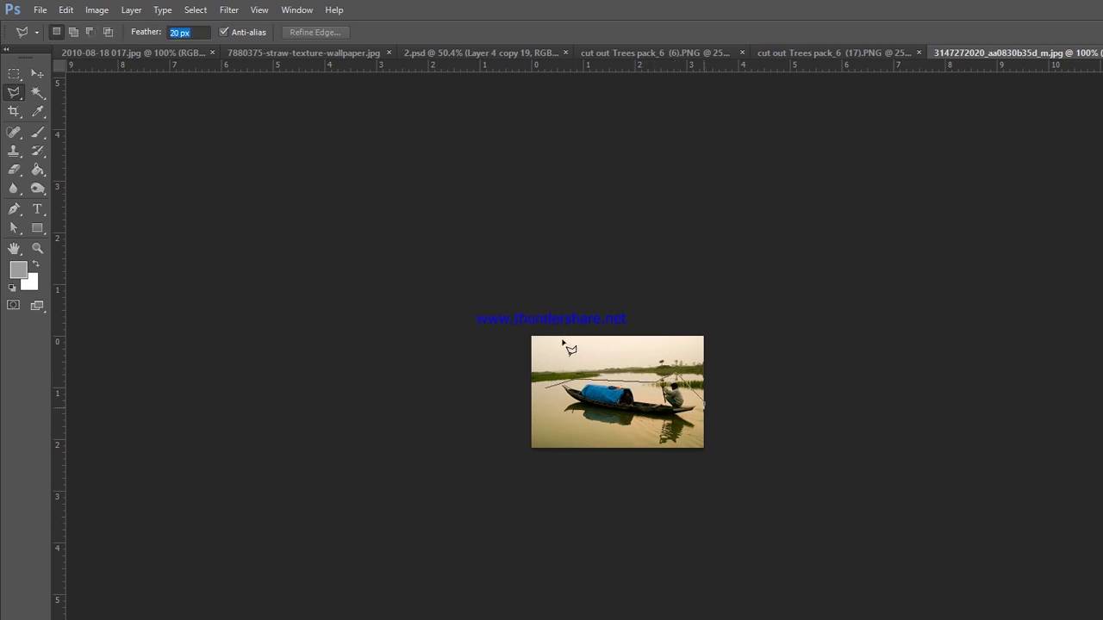
{"action": "key", "text": "Return"}
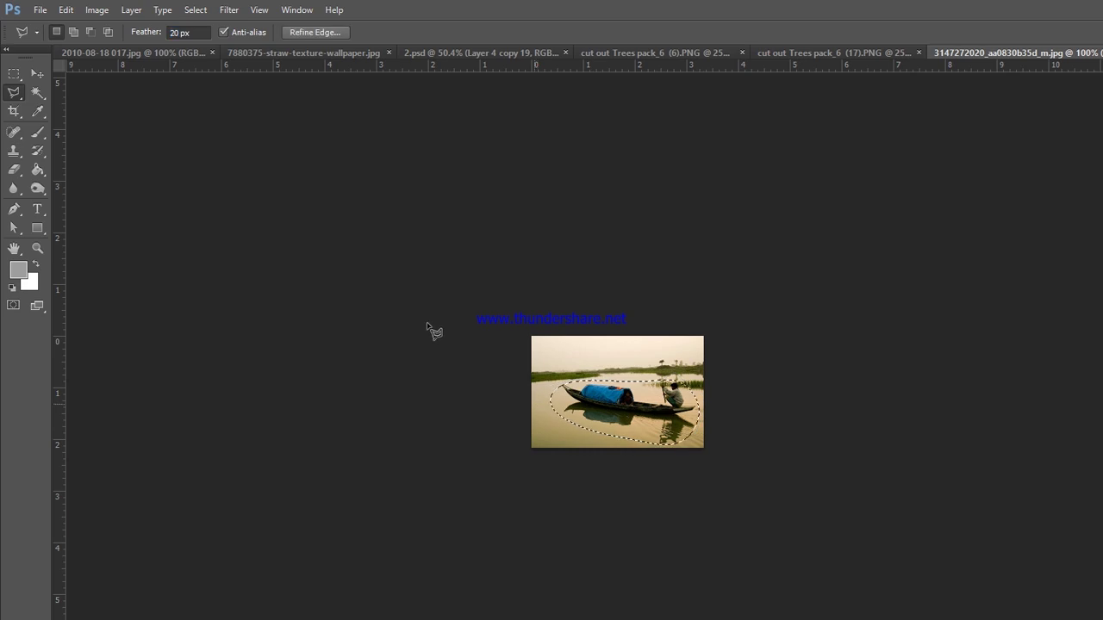
{"action": "left_click", "coordinate": [793, 53]}
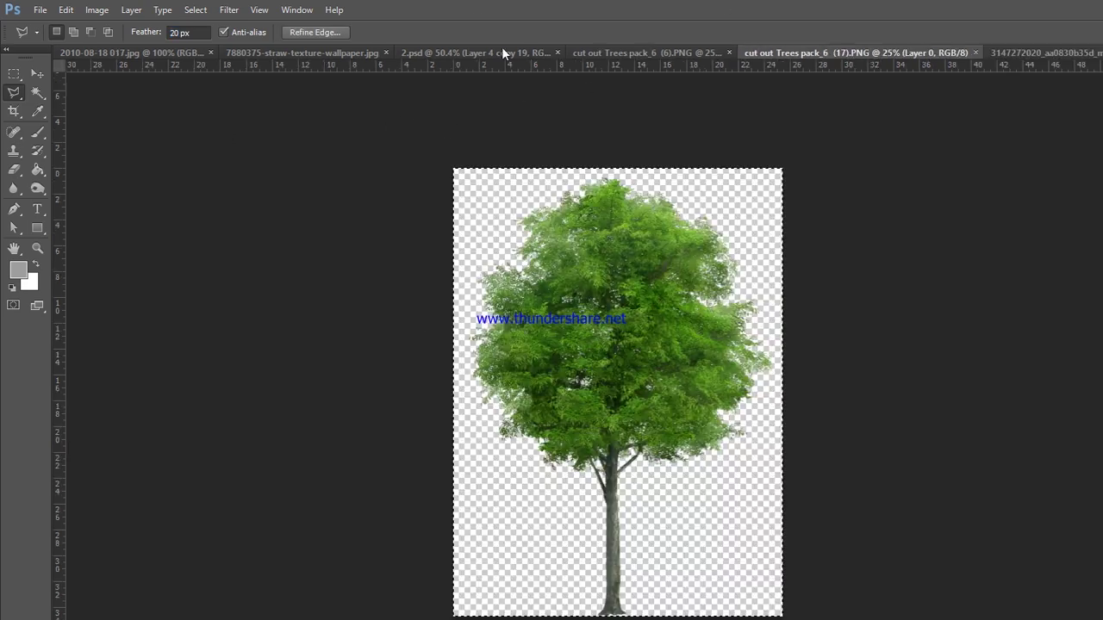
{"action": "left_click", "coordinate": [991, 53]}
Step: Close the 2010-08-18 017.jpg grass photo and paste the boat into 2.psd
{"action": "left_click", "coordinate": [704, 52]}
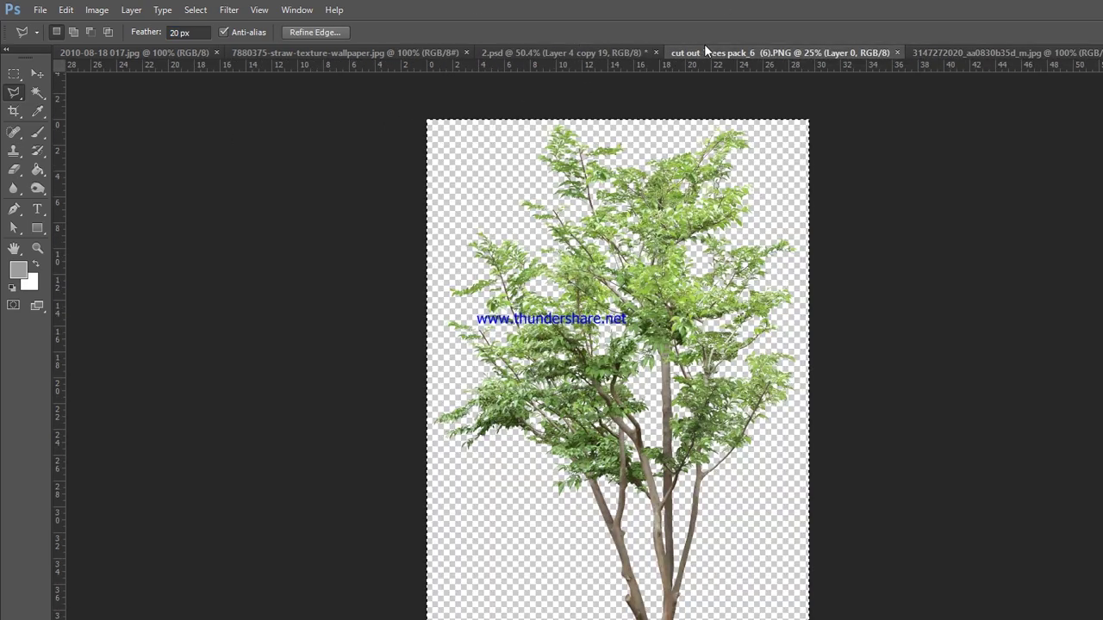
{"action": "left_click", "coordinate": [147, 50]}
{"action": "key", "text": "ctrl+w"}
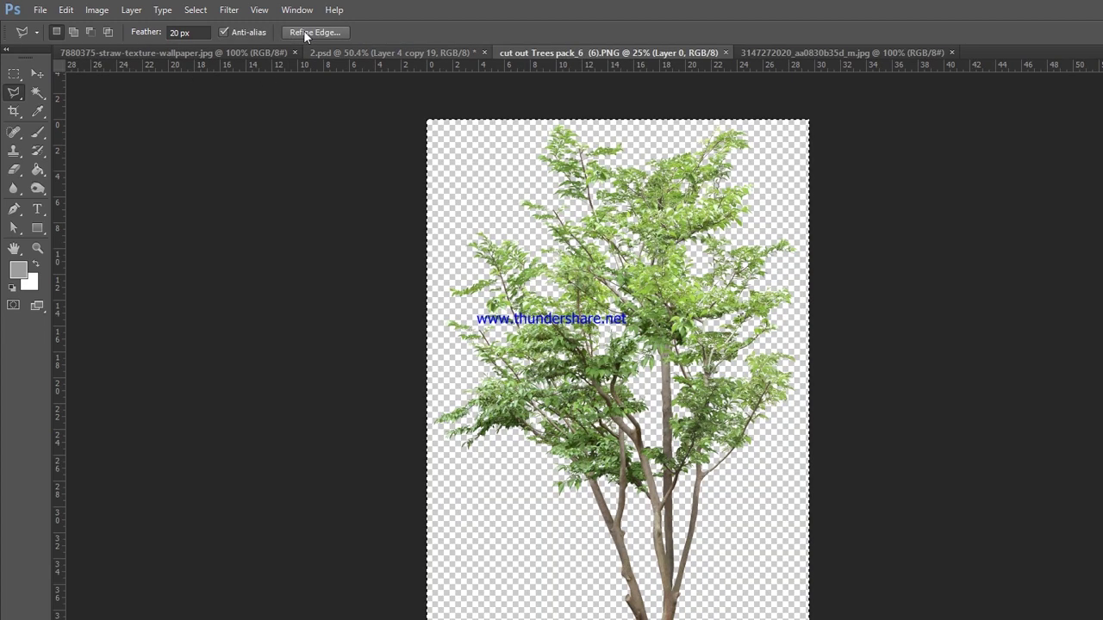
{"action": "left_click", "coordinate": [392, 53]}
{"action": "key", "text": "ctrl+v"}
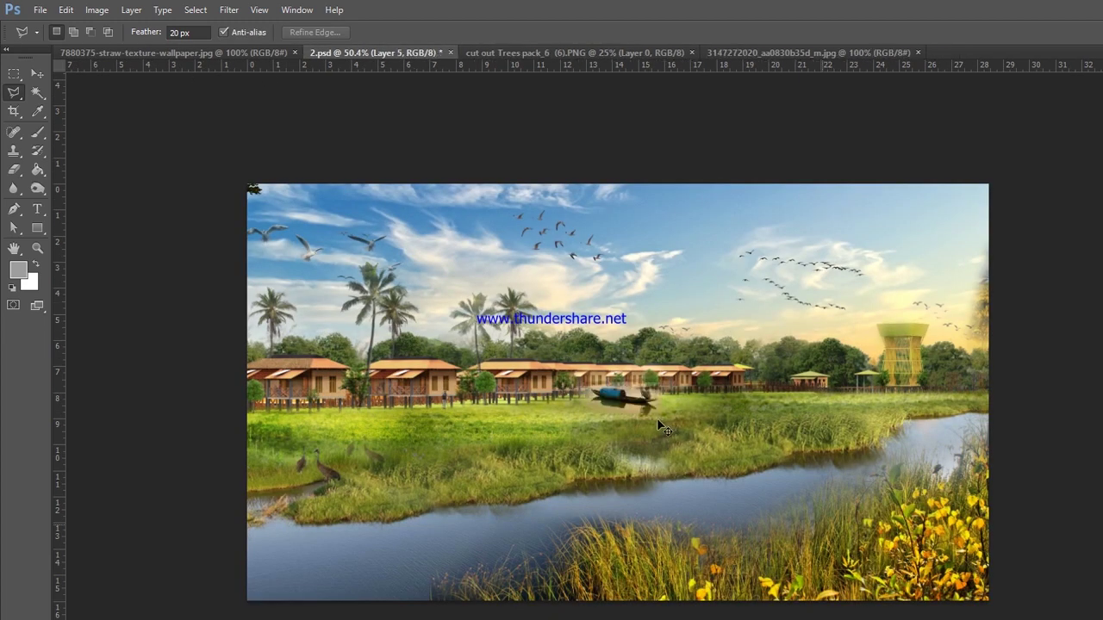
Step: Enlarge the pasted boat to about 239% and move it to the river's right edge
{"action": "key", "text": "ctrl+t"}
{"action": "left_click_drag", "start_coordinate": [661, 419], "coordinate": [747, 472]}
{"action": "left_click_drag", "start_coordinate": [661, 431], "coordinate": [905, 414]}
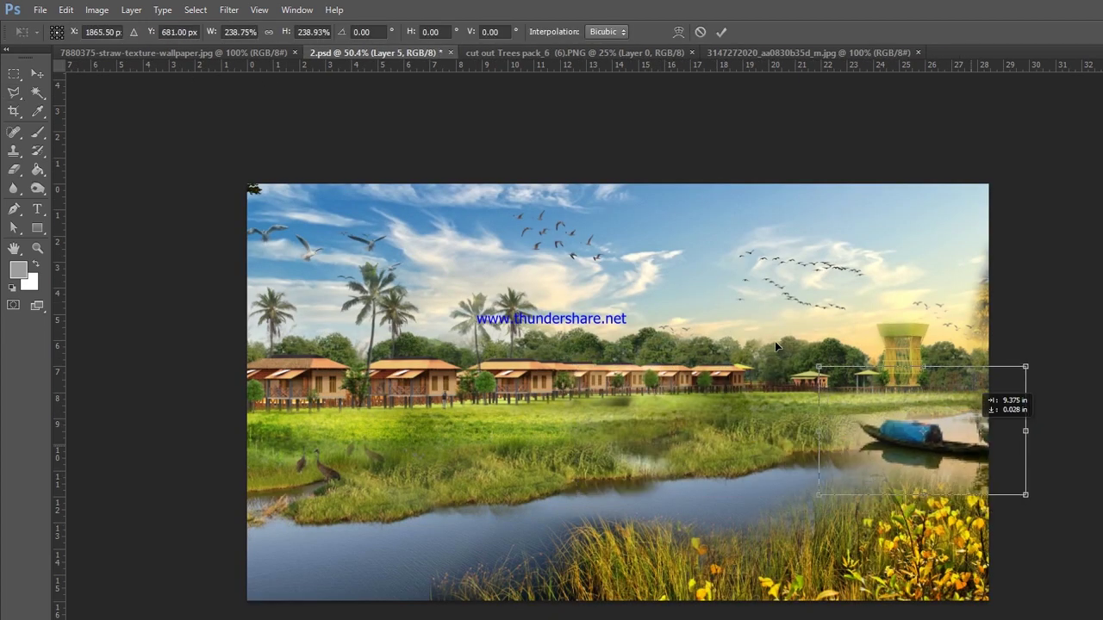
{"action": "left_click_drag", "start_coordinate": [985, 411], "coordinate": [1034, 424]}
{"action": "key", "text": "Return"}
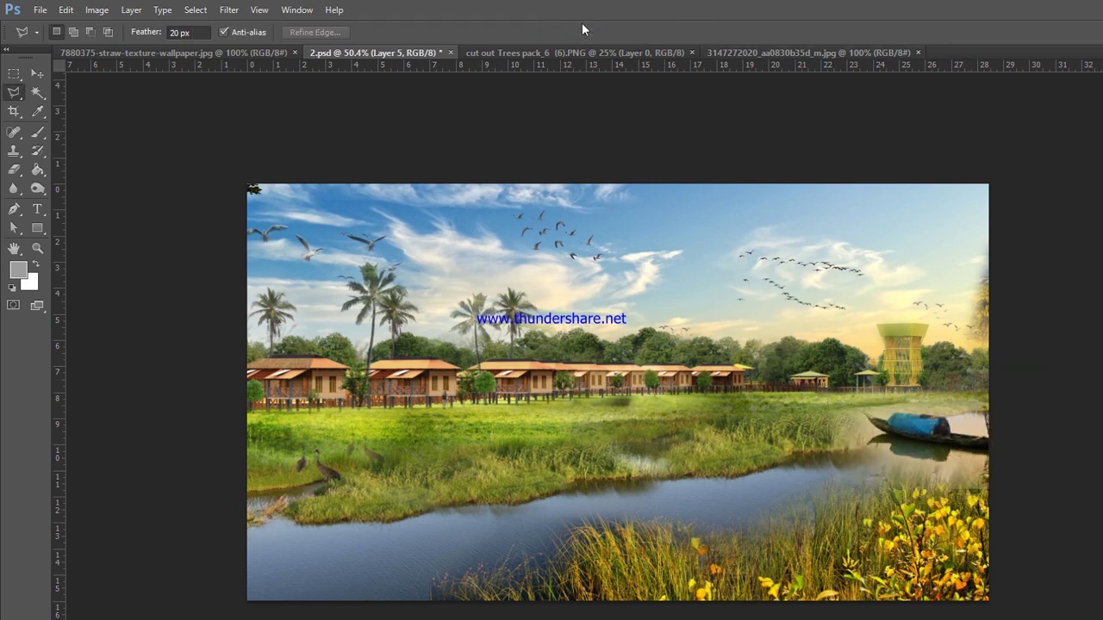
Step: Nudge the boat slightly right and down, then shrink it to about 74.5%
{"action": "key", "text": "v"}
{"action": "left_click_drag", "start_coordinate": [917, 426], "coordinate": [934, 433]}
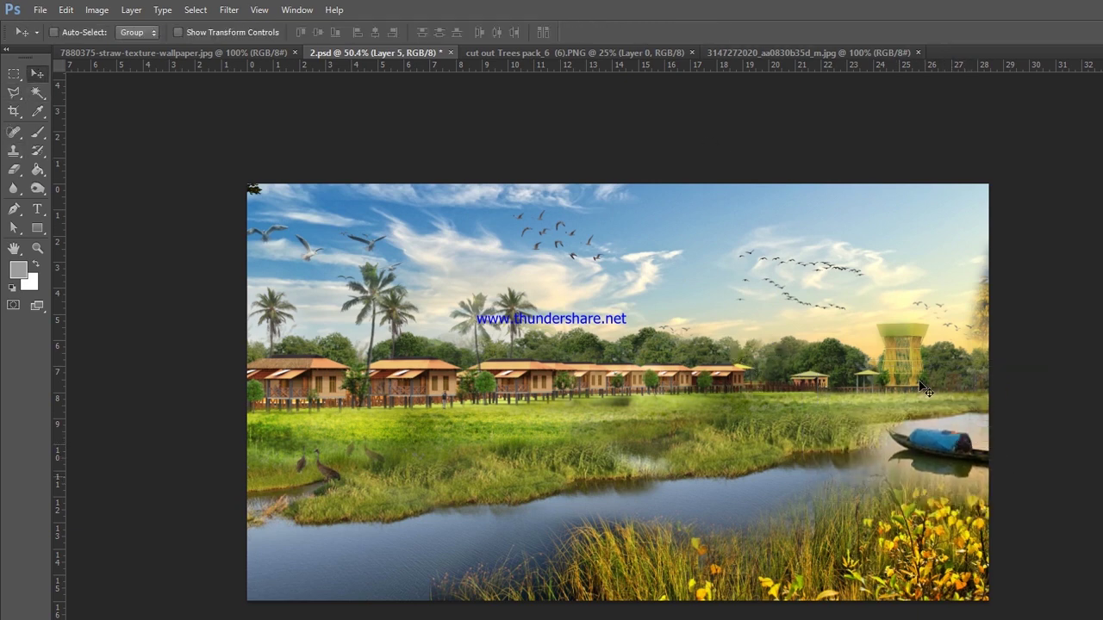
{"action": "scroll", "coordinate": [802, 371], "scroll_direction": "up", "scroll_amount": 2}
{"action": "key", "text": "ctrl+t"}
{"action": "scroll", "coordinate": [637, 241], "scroll_direction": "down", "scroll_amount": 1}
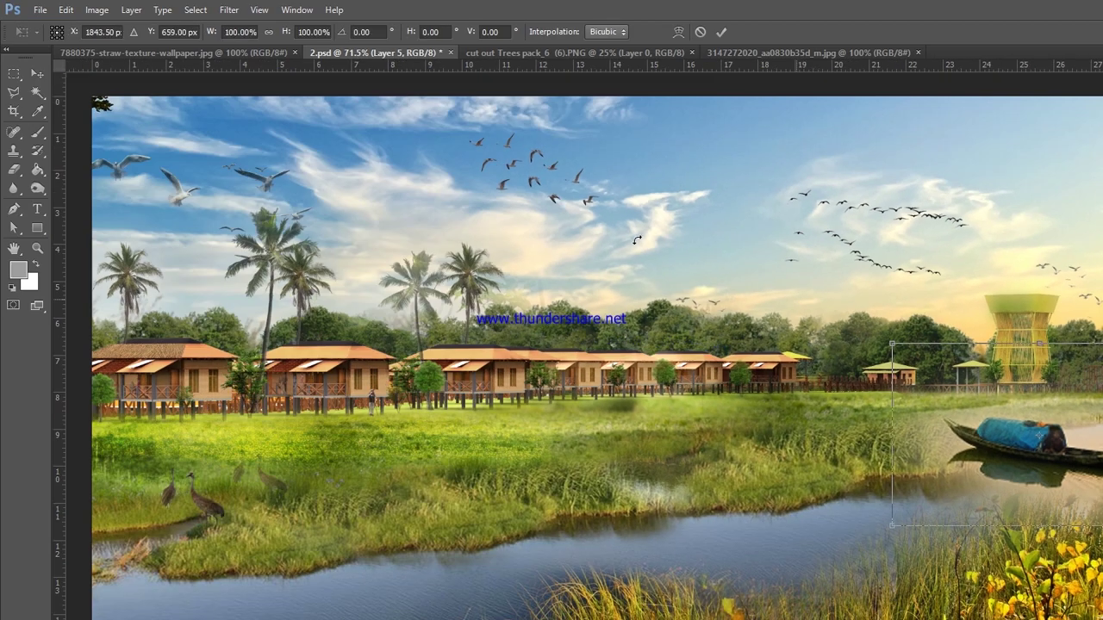
{"action": "left_click_drag", "start_coordinate": [892, 344], "coordinate": [961, 385]}
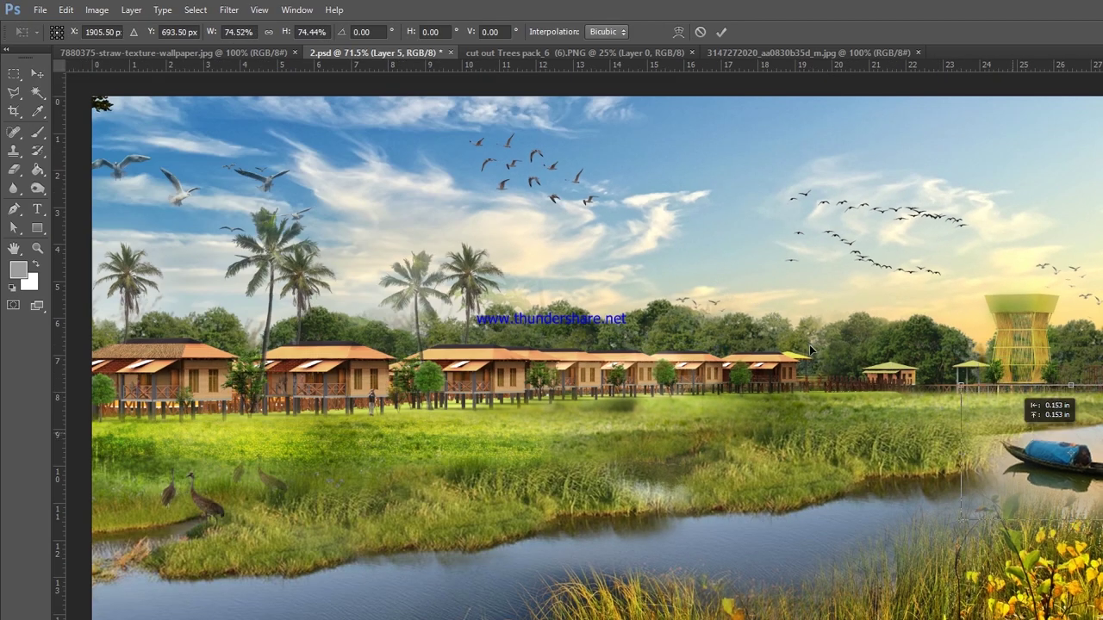
{"action": "key", "text": "Return"}
Step: Erase at 45% opacity to soften the boat's hull and fade its reflection near the right edge
{"action": "scroll", "coordinate": [500, 375], "scroll_direction": "up", "scroll_amount": 3}
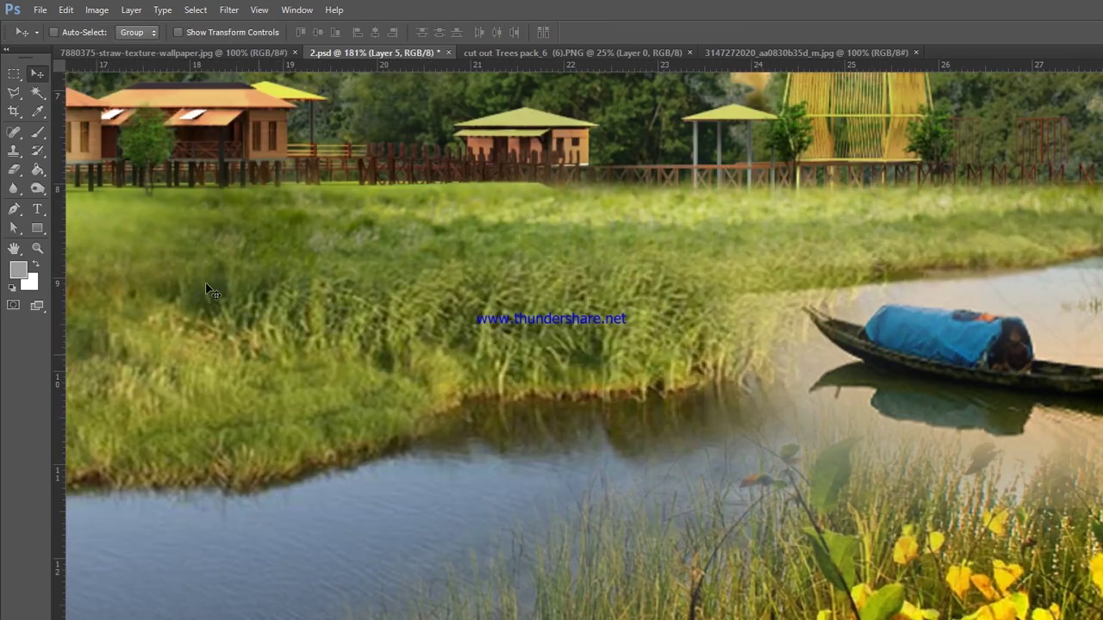
{"action": "scroll", "coordinate": [500, 375], "scroll_direction": "down", "scroll_amount": 1}
{"action": "key", "text": "e"}
{"action": "left_click_drag", "start_coordinate": [849, 453], "coordinate": [689, 323]}
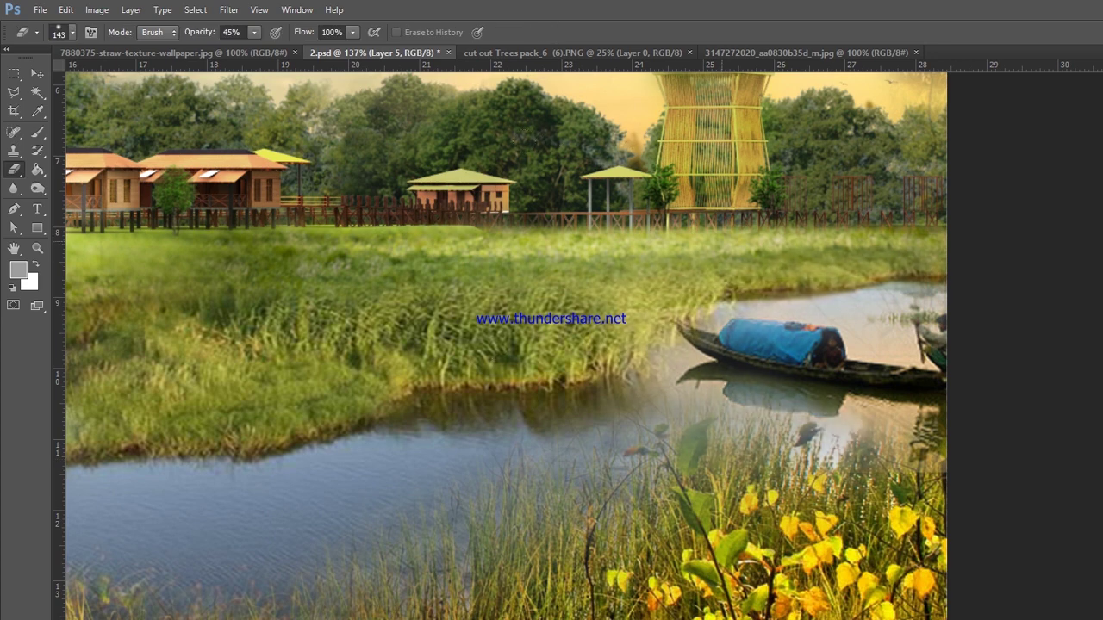
{"action": "left_click_drag", "start_coordinate": [901, 392], "coordinate": [935, 456]}
{"action": "scroll", "coordinate": [207, 326], "scroll_direction": "down", "scroll_amount": 3}
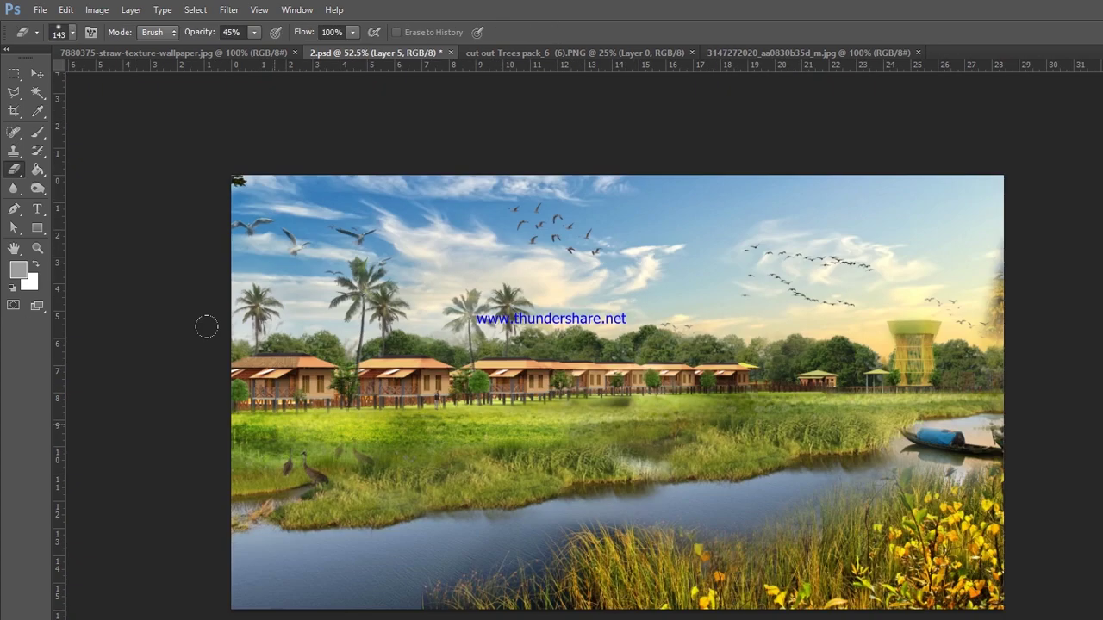
Step: Shift the boat slightly up and commit its final transform at about 88%
{"action": "left_click", "coordinate": [37, 73]}
{"action": "left_click_drag", "start_coordinate": [751, 381], "coordinate": [810, 357]}
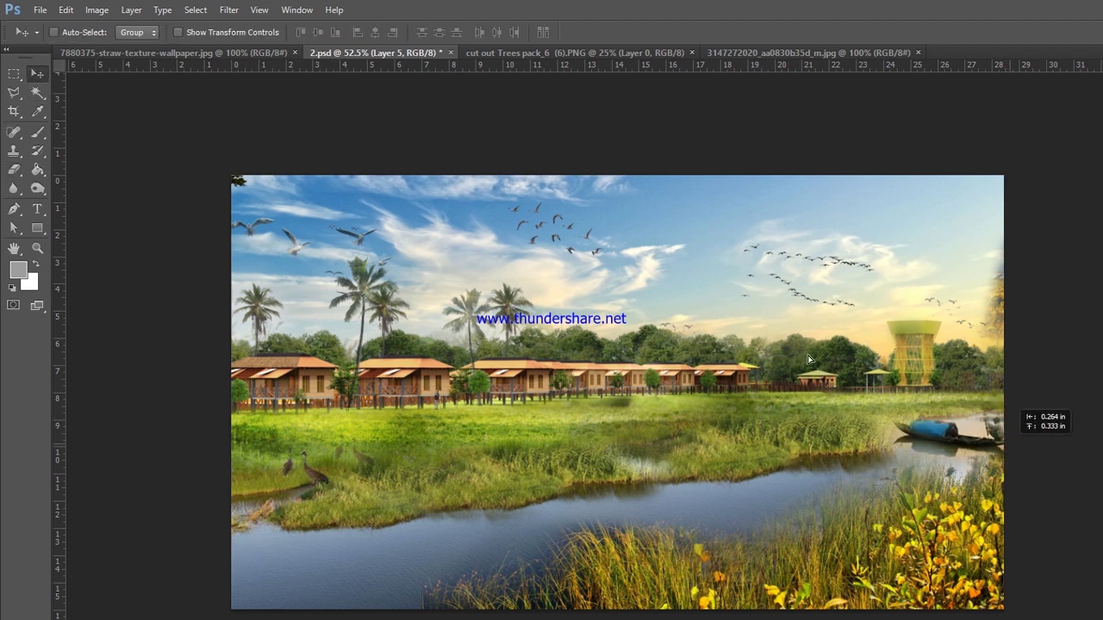
{"action": "key", "text": "ctrl+t"}
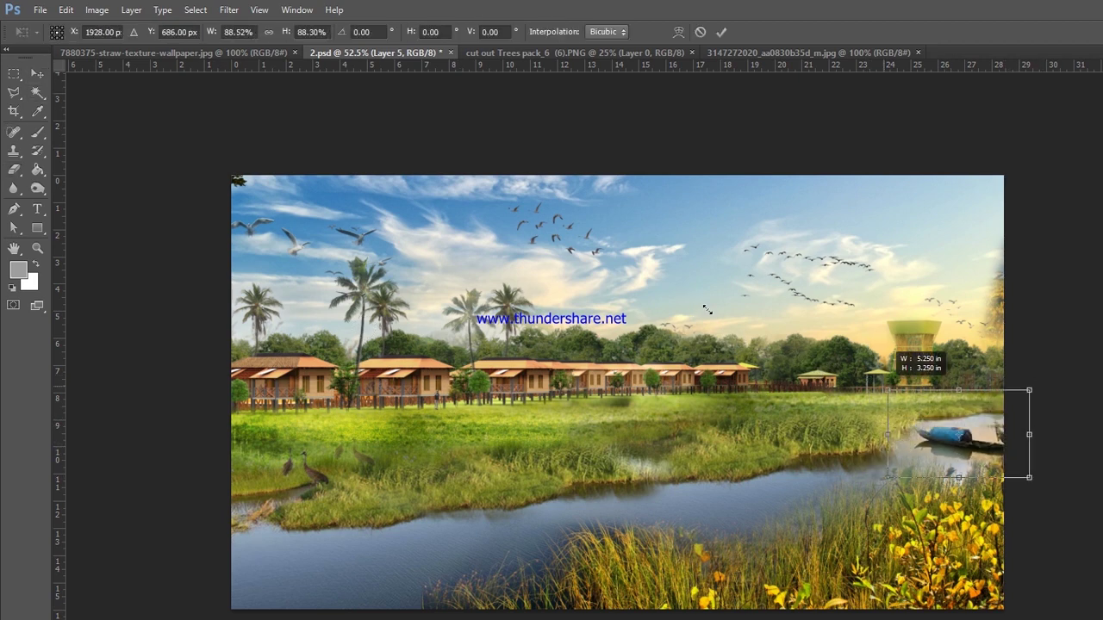
{"action": "left_click", "coordinate": [721, 32]}
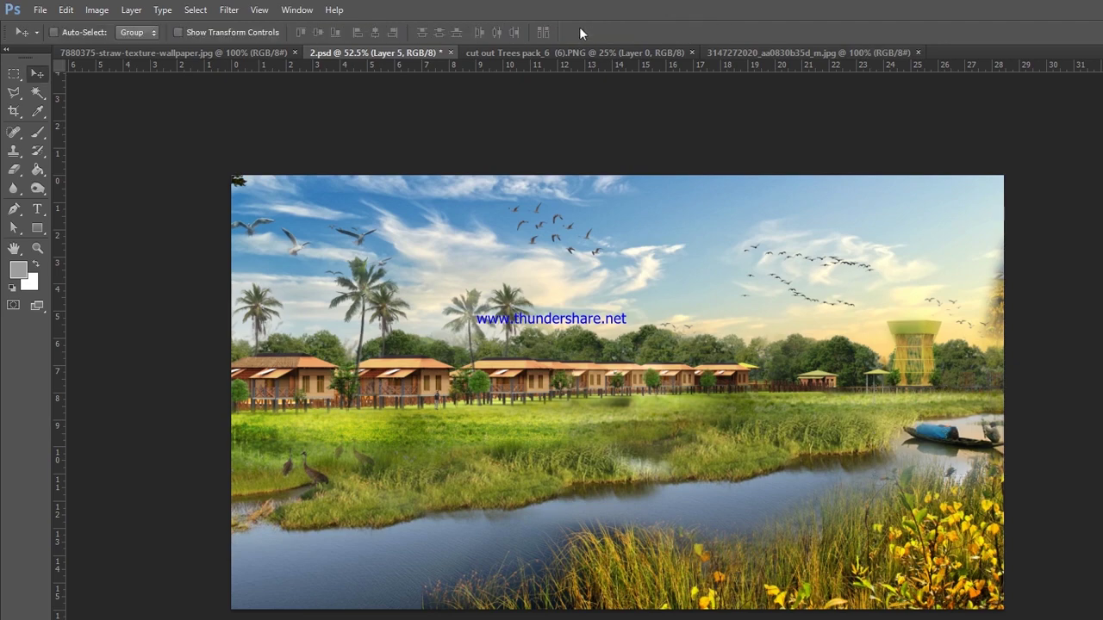
{"action": "scroll", "coordinate": [385, 132], "scroll_direction": "up", "scroll_amount": 3}
{"action": "scroll", "coordinate": [437, 189], "scroll_direction": "down", "scroll_amount": 4}
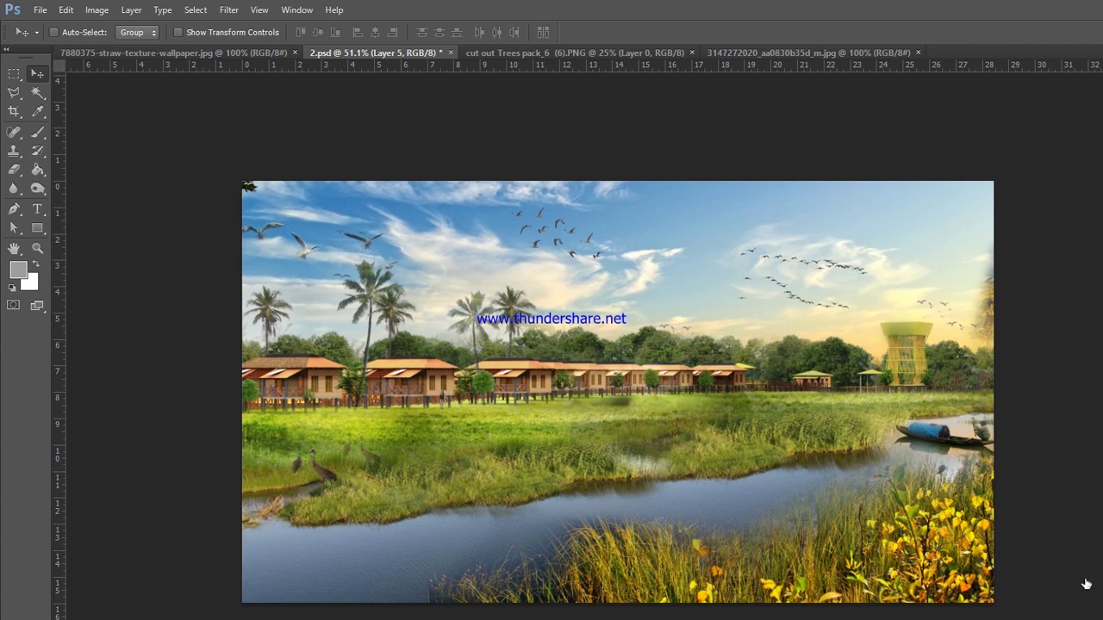
Step: Paint a pale cream glow at 32% brush opacity over the upper-right sky
{"action": "left_click", "coordinate": [17, 270]}
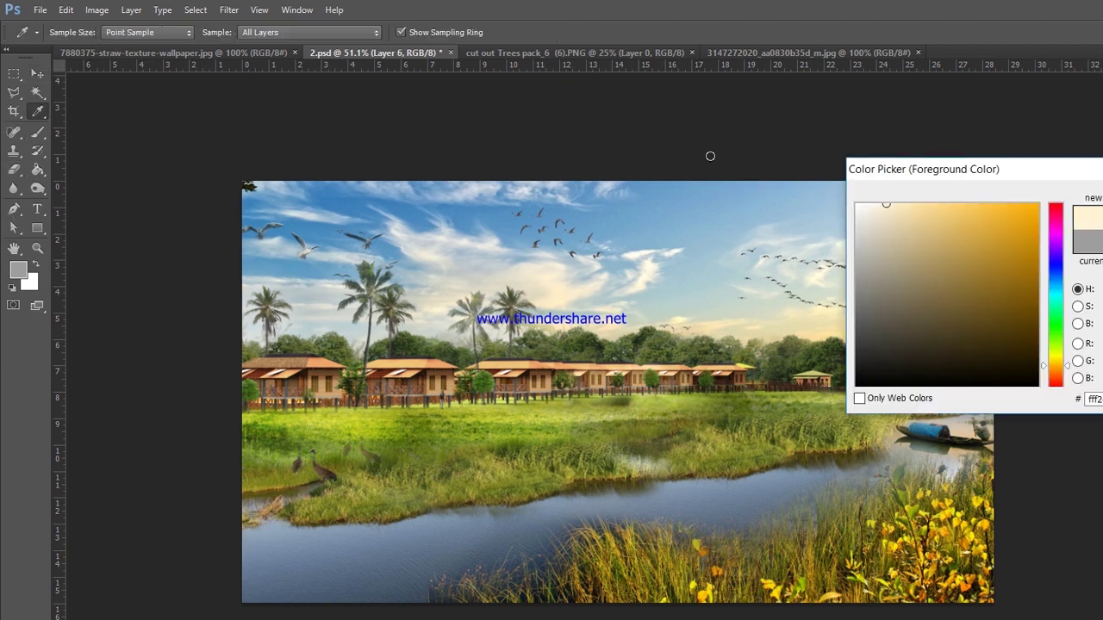
{"action": "key", "text": "Return"}
{"action": "left_click", "coordinate": [37, 132]}
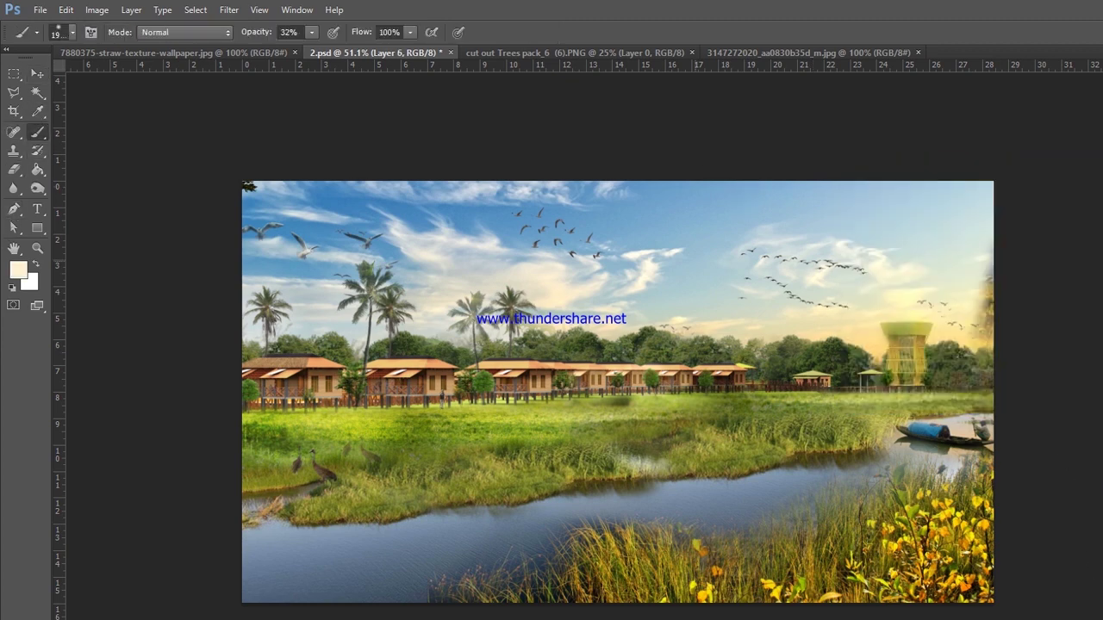
{"action": "mouse_move", "coordinate": [948, 250]}
{"action": "left_mouse_down"}
{"action": "mouse_move", "coordinate": [560, 258]}
{"action": "mouse_move", "coordinate": [965, 275]}
{"action": "left_mouse_up"}
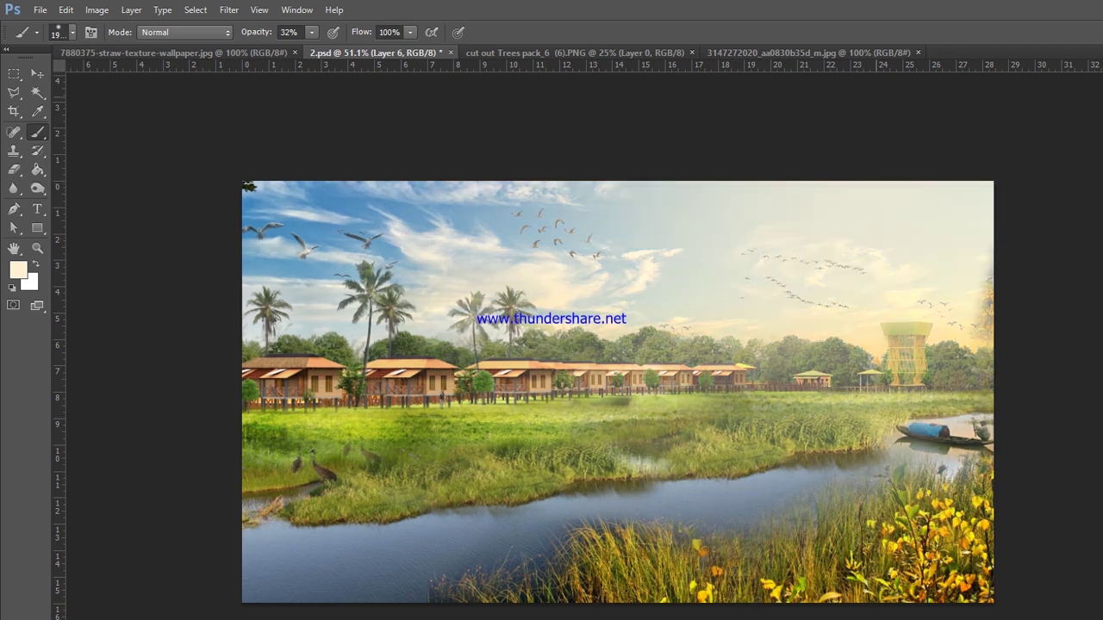
Step: Reposition the cream glow layer over the sky above the distant trees and tower
{"action": "left_click", "coordinate": [37, 72]}
{"action": "mouse_move", "coordinate": [849, 258]}
{"action": "left_mouse_down"}
{"action": "mouse_move", "coordinate": [556, 289]}
{"action": "mouse_move", "coordinate": [689, 314]}
{"action": "left_mouse_up"}
{"action": "scroll", "coordinate": [618, 392], "scroll_direction": "down", "scroll_amount": 3}
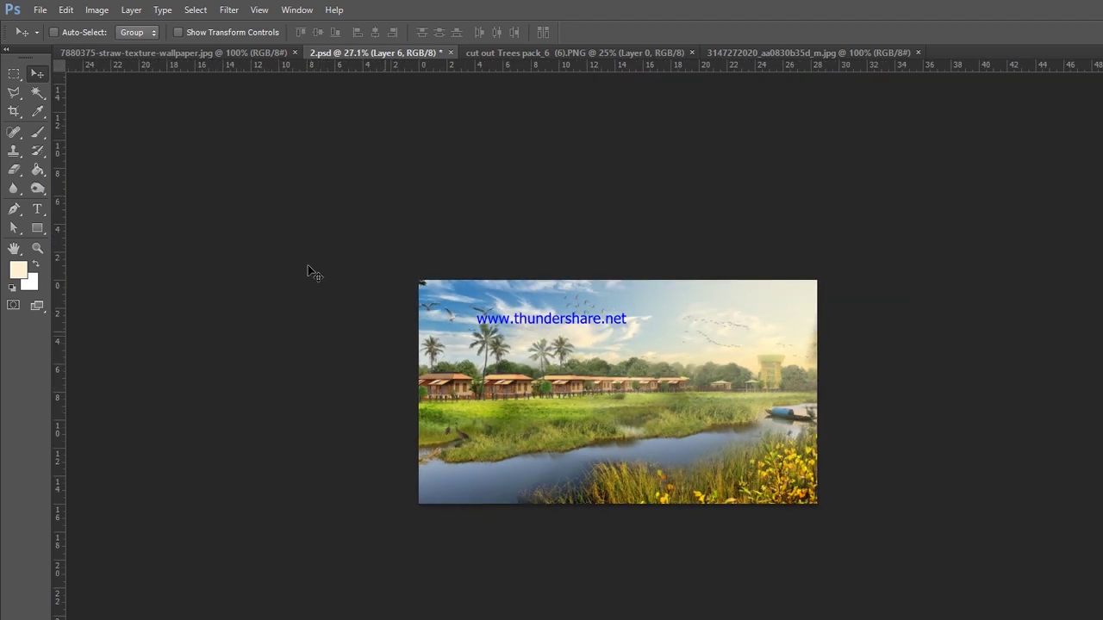
{"action": "scroll", "coordinate": [401, 239], "scroll_direction": "up", "scroll_amount": 3}
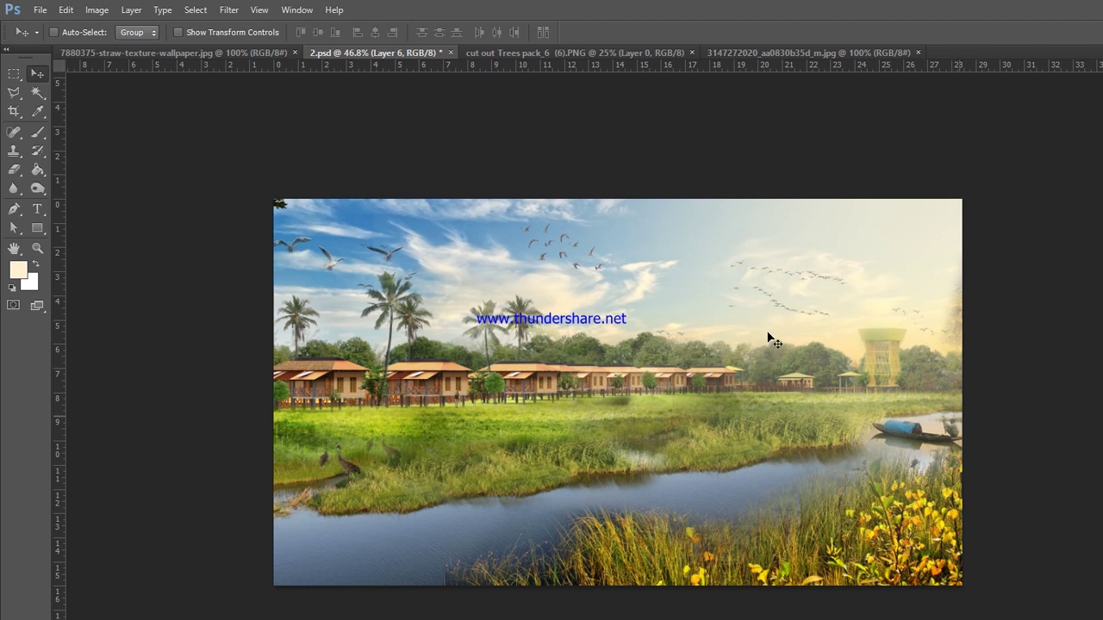
Step: Back in the 2.psd composite, select Layer 5 and nudge the boat slightly right
{"action": "left_click", "coordinate": [1069, 13]}
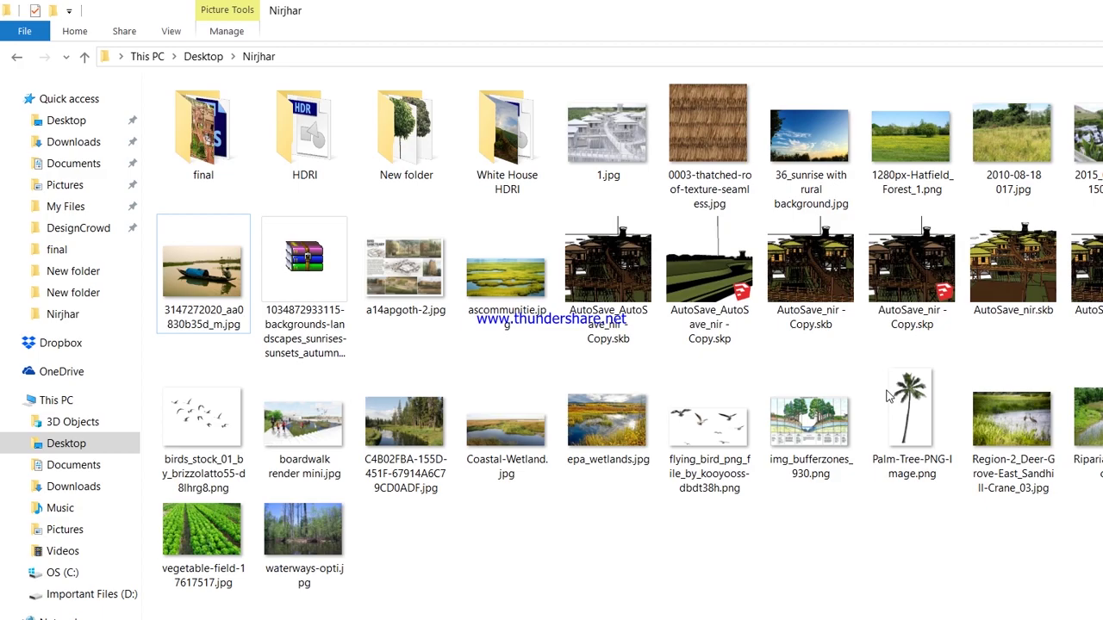
{"action": "left_click", "coordinate": [451, 611]}
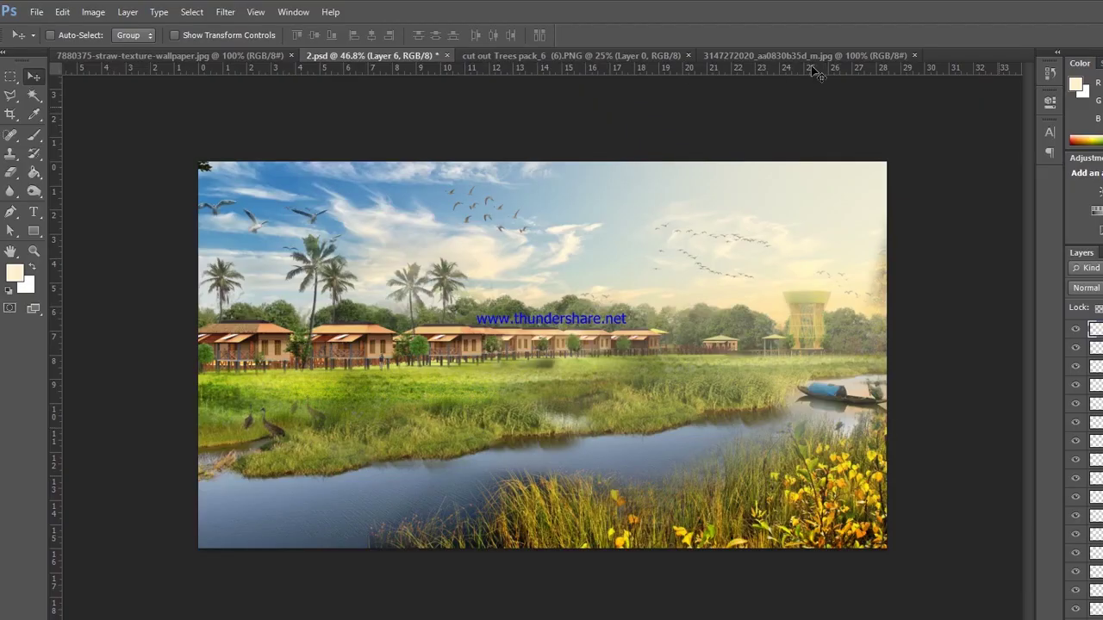
{"action": "scroll", "coordinate": [809, 358], "scroll_direction": "up", "scroll_amount": 2}
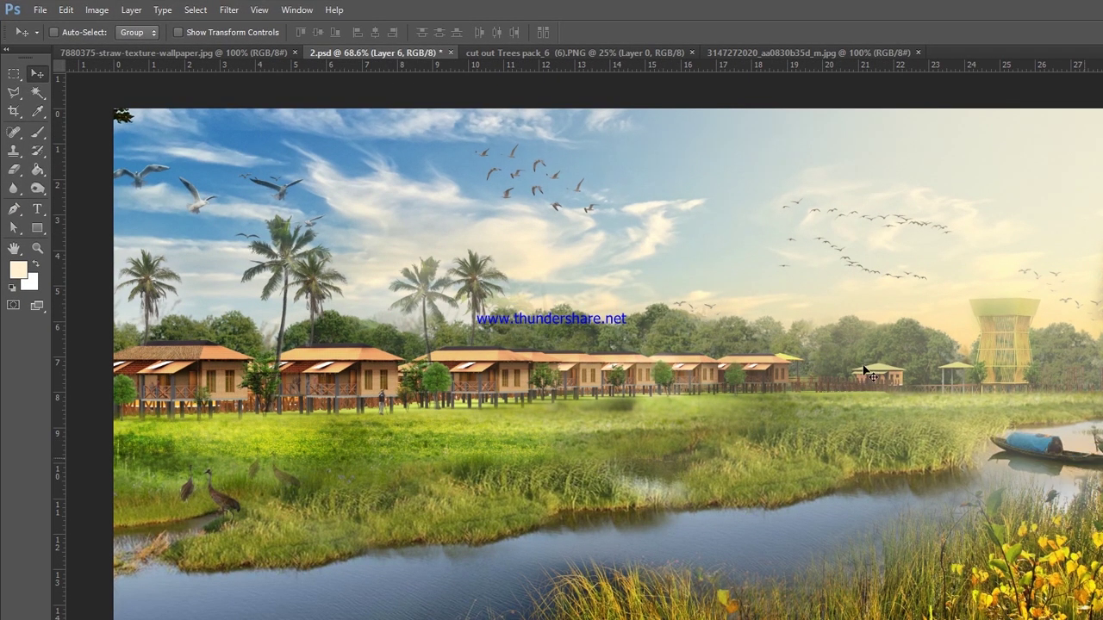
{"action": "right_click", "coordinate": [865, 370]}
{"action": "left_click", "coordinate": [832, 380]}
{"action": "left_click_drag", "start_coordinate": [834, 359], "coordinate": [844, 362]}
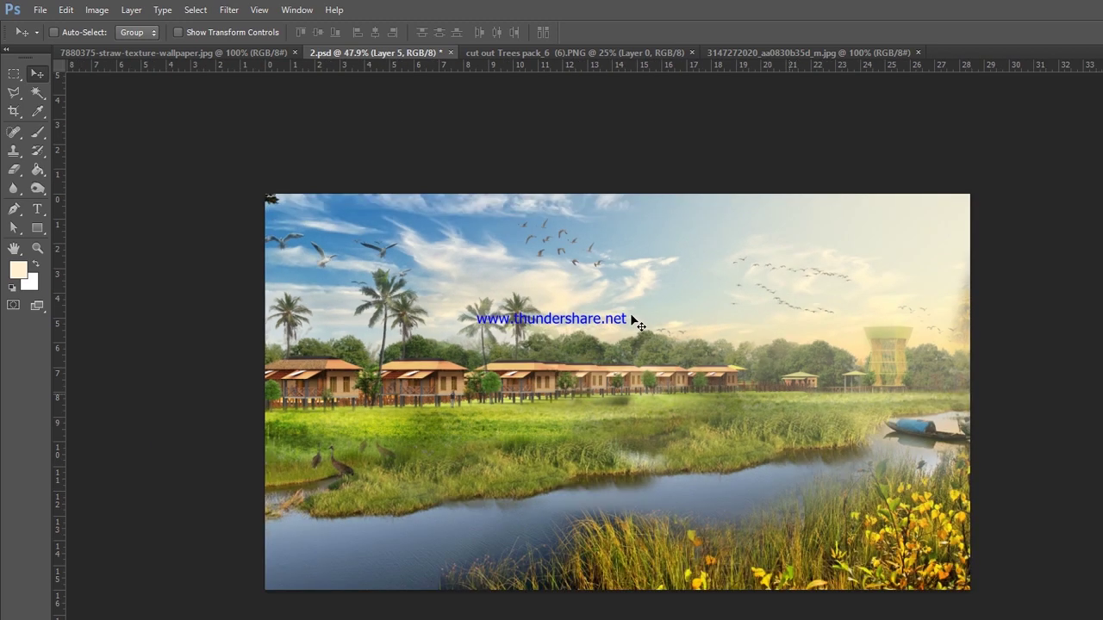
{"action": "scroll", "coordinate": [595, 264], "scroll_direction": "up", "scroll_amount": 3}
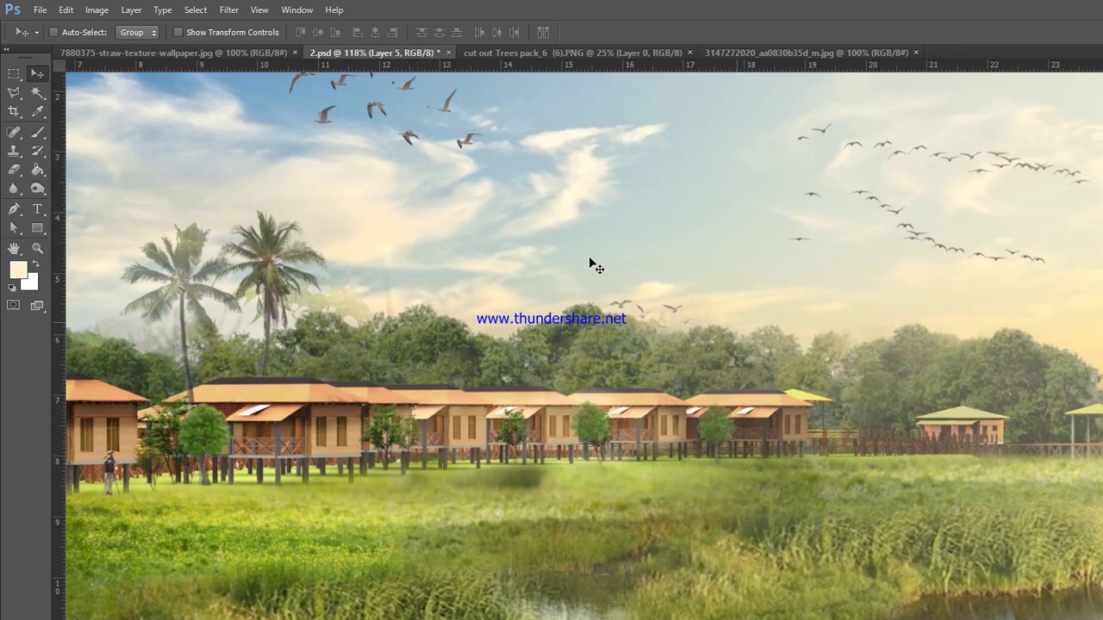
{"action": "scroll", "coordinate": [593, 265], "scroll_direction": "down", "scroll_amount": 2}
{"action": "scroll", "coordinate": [593, 265], "scroll_direction": "down", "scroll_amount": 2}
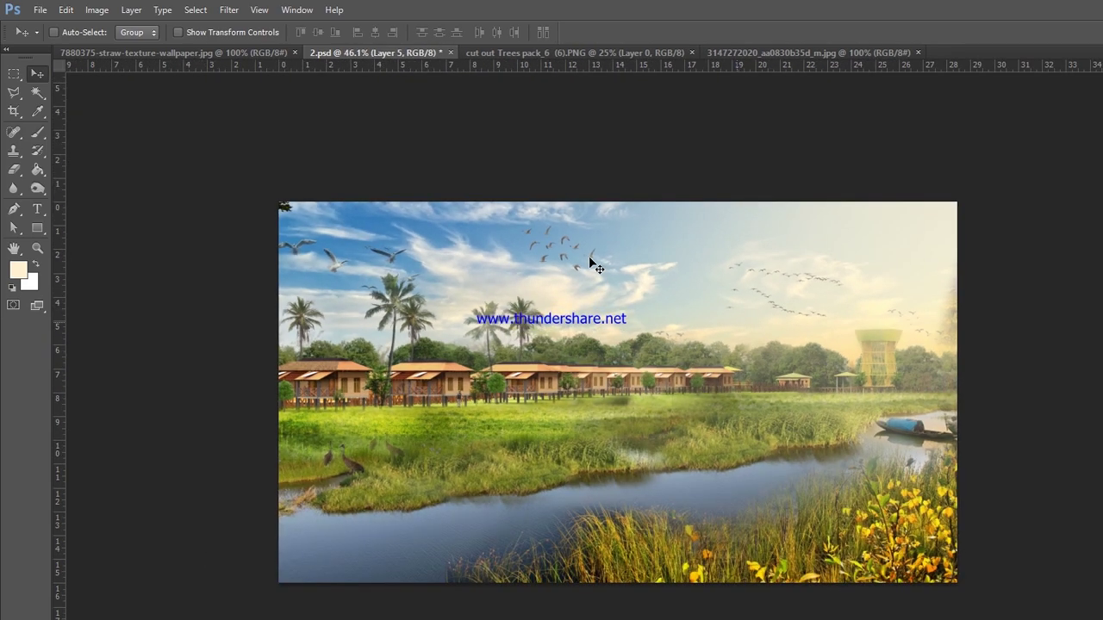
{"action": "scroll", "coordinate": [593, 265], "scroll_direction": "down", "scroll_amount": 1}
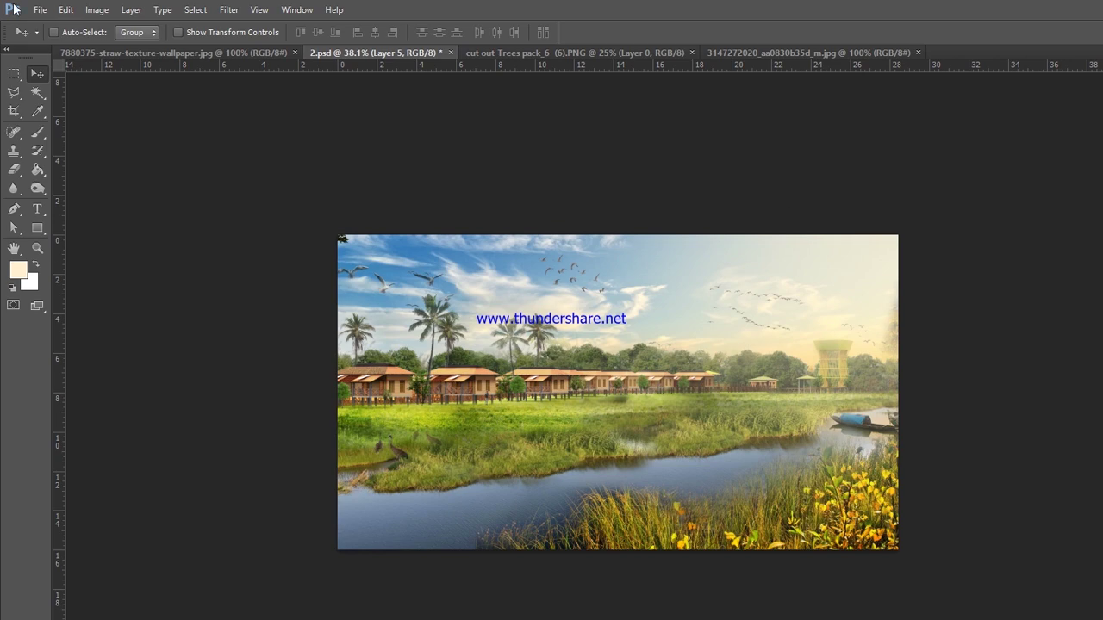
Step: Save the composite as 02.psd in the final folder, accepting the compatibility options
{"action": "left_click", "coordinate": [39, 10]}
{"action": "left_click", "coordinate": [105, 222]}
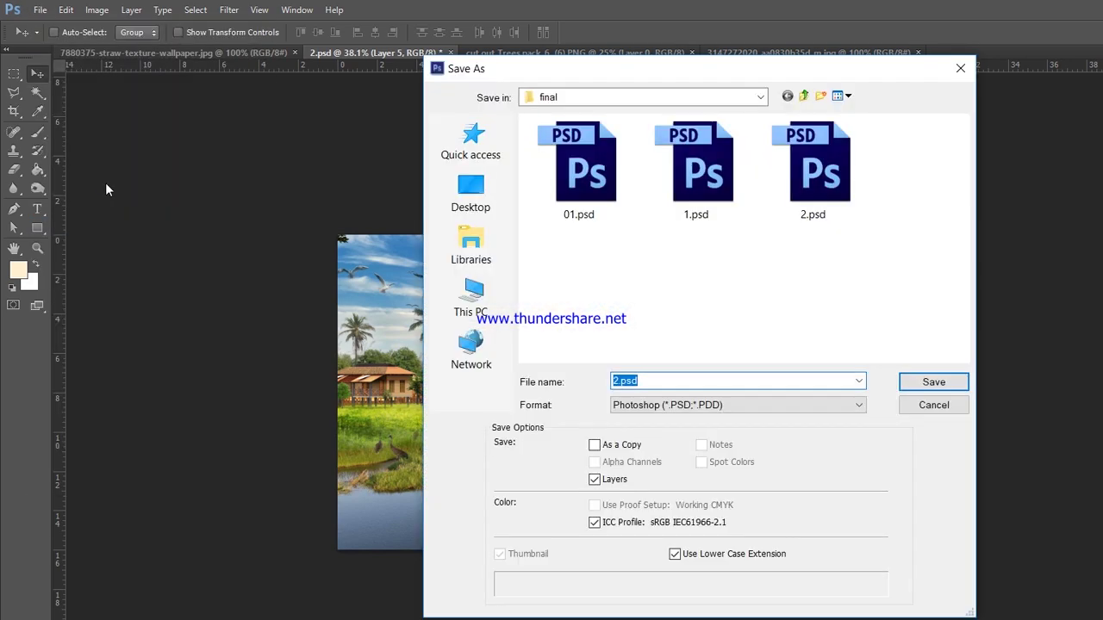
{"action": "type", "text": "02"}
{"action": "key", "text": "Return"}
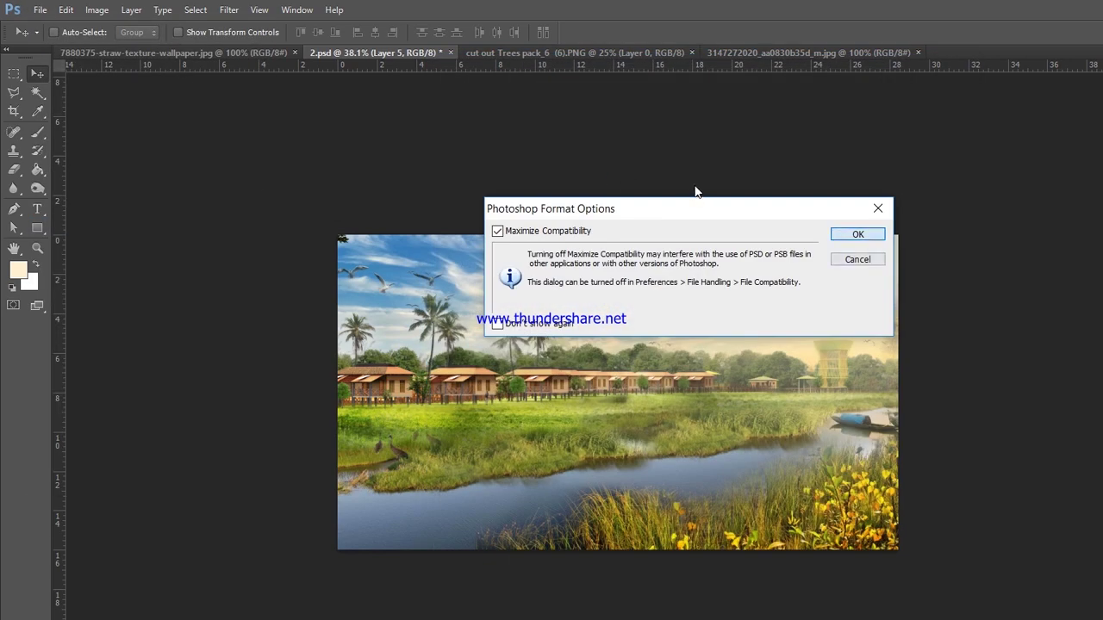
{"action": "key", "text": "Return"}
{"action": "scroll", "coordinate": [721, 313], "scroll_direction": "up", "scroll_amount": 2}
{"action": "scroll", "coordinate": [1073, 300], "scroll_direction": "down", "scroll_amount": 1}
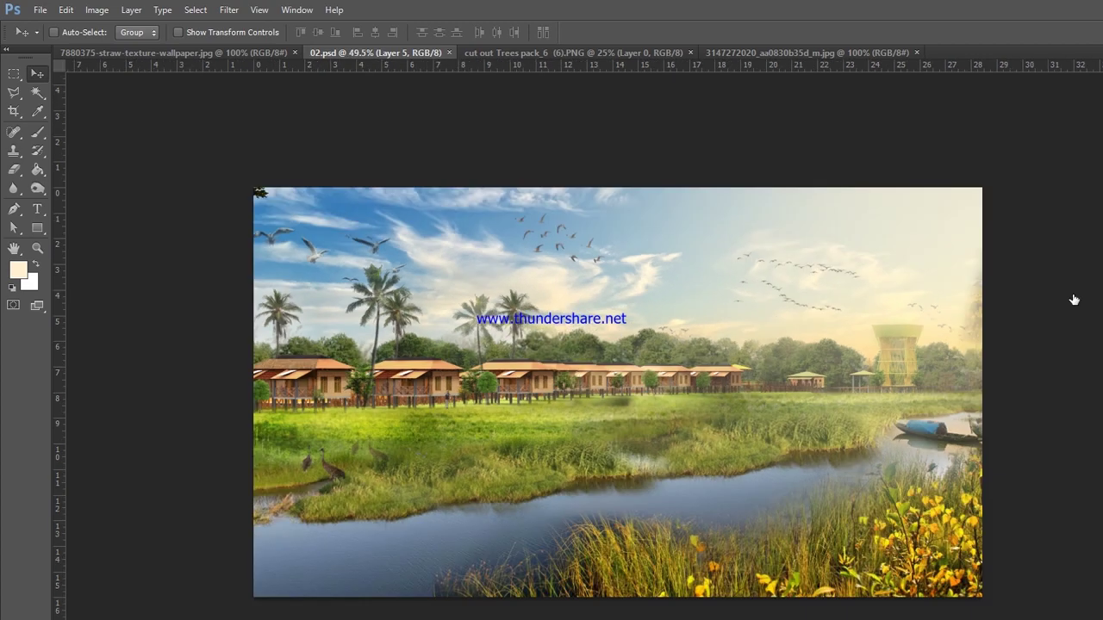
{"action": "left_click", "coordinate": [995, 464]}
{"action": "left_click", "coordinate": [96, 10]}
Step: Apply Auto Tone, Auto Contrast and Auto Color, then fine-tune the tones with Curves
{"action": "left_click", "coordinate": [125, 76]}
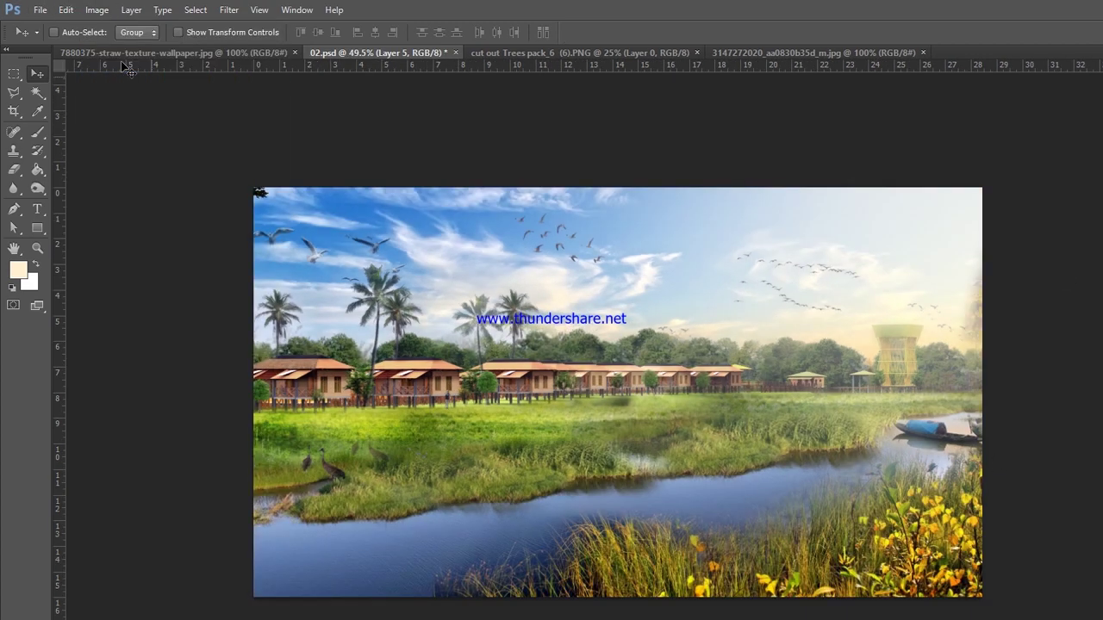
{"action": "left_click", "coordinate": [93, 10]}
{"action": "left_click", "coordinate": [130, 96]}
{"action": "left_click", "coordinate": [95, 9]}
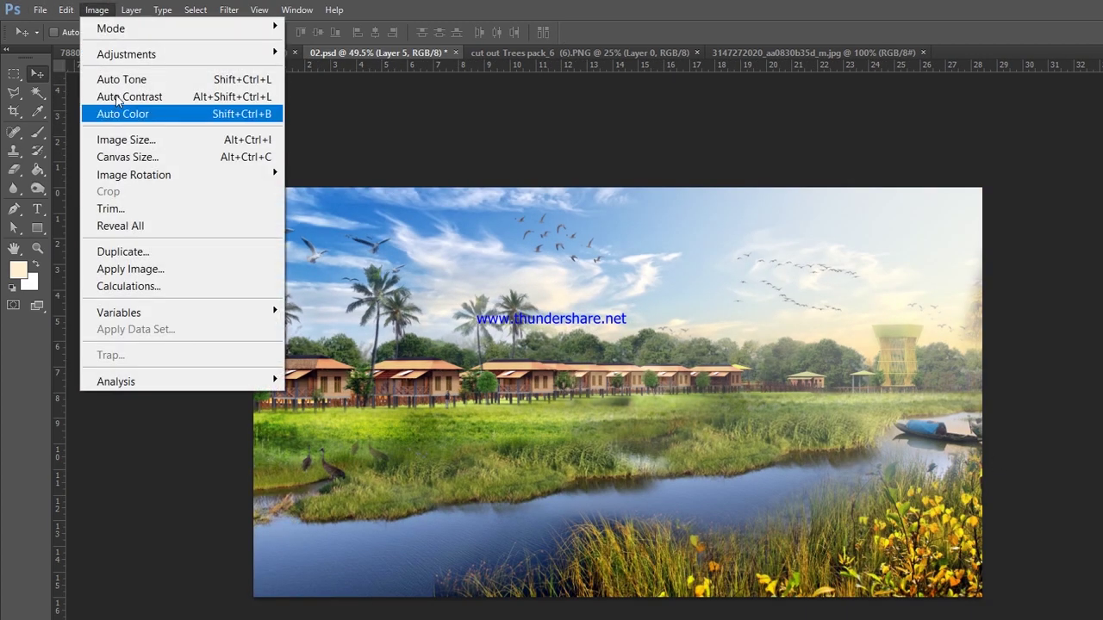
{"action": "left_click", "coordinate": [122, 113]}
{"action": "left_click", "coordinate": [94, 9]}
{"action": "left_click", "coordinate": [316, 87]}
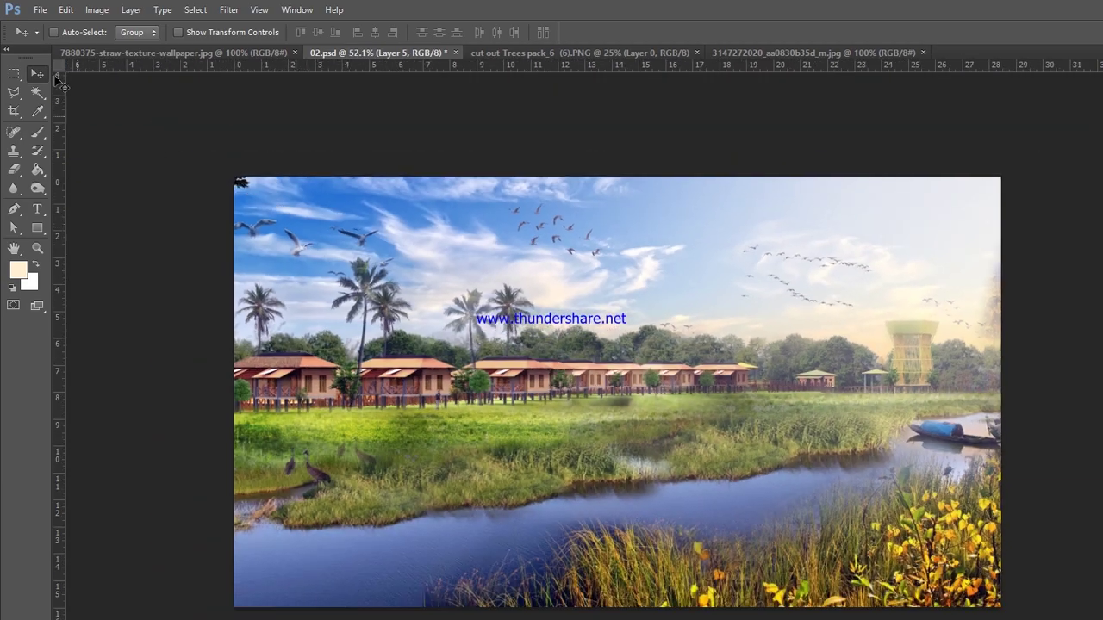
Step: Save a PNG copy of the corrected image as 02.png in the final folder
{"action": "left_click", "coordinate": [39, 10]}
{"action": "left_click", "coordinate": [69, 224]}
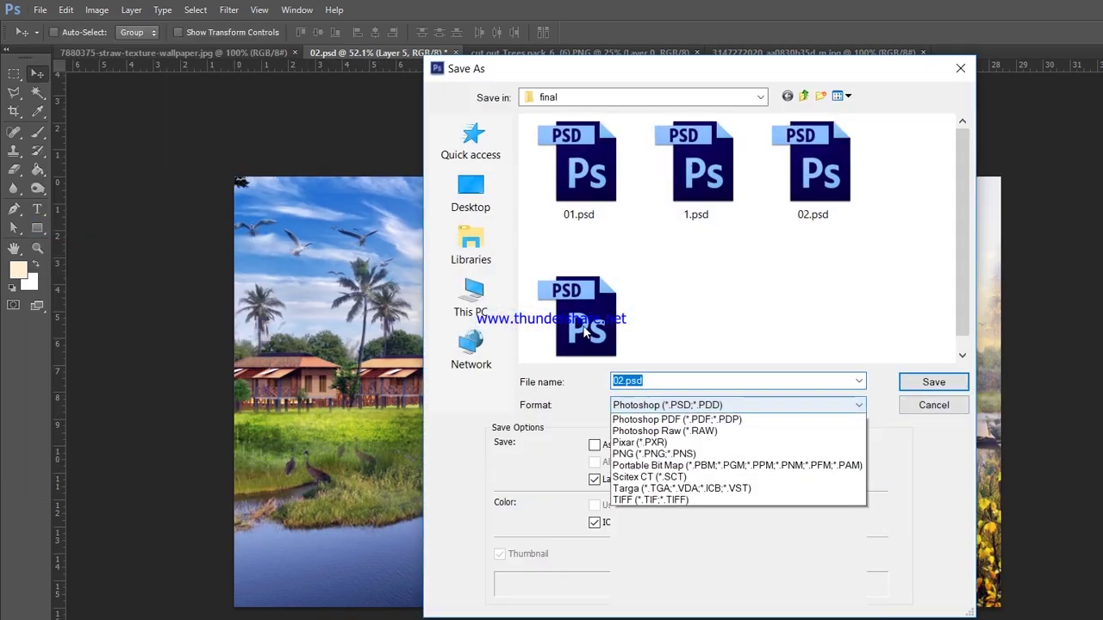
{"action": "left_click", "coordinate": [655, 603]}
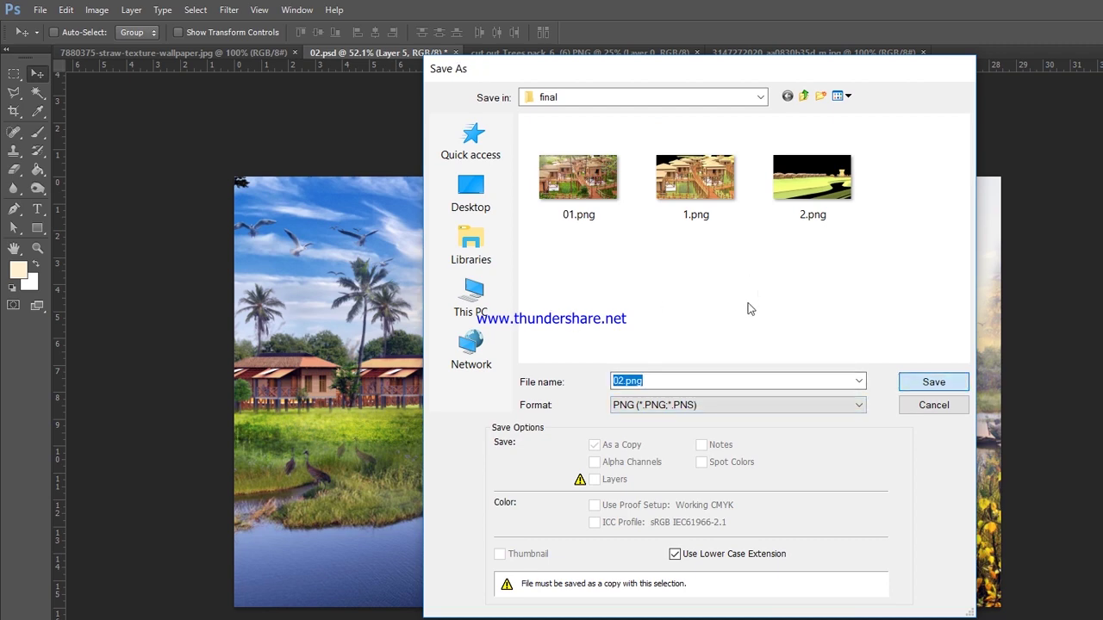
{"action": "key", "text": "Return"}
{"action": "key", "text": "Return"}
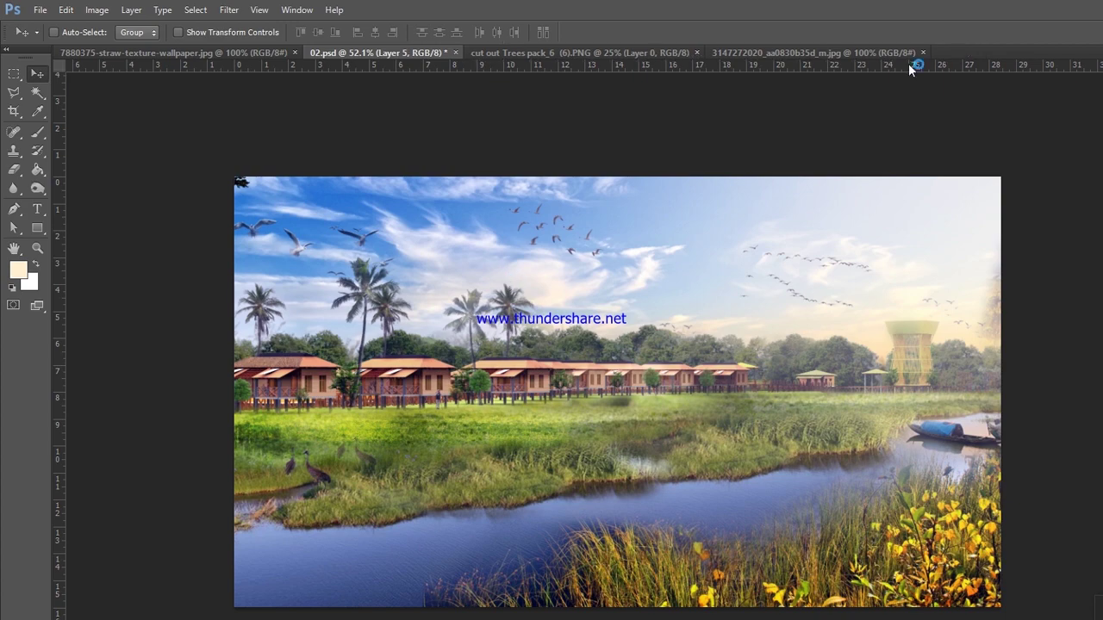
Step: In File Explorer, open the final folder and preview the original 2.jpg render
{"action": "left_click", "coordinate": [1053, 9]}
{"action": "double_click", "coordinate": [168, 98]}
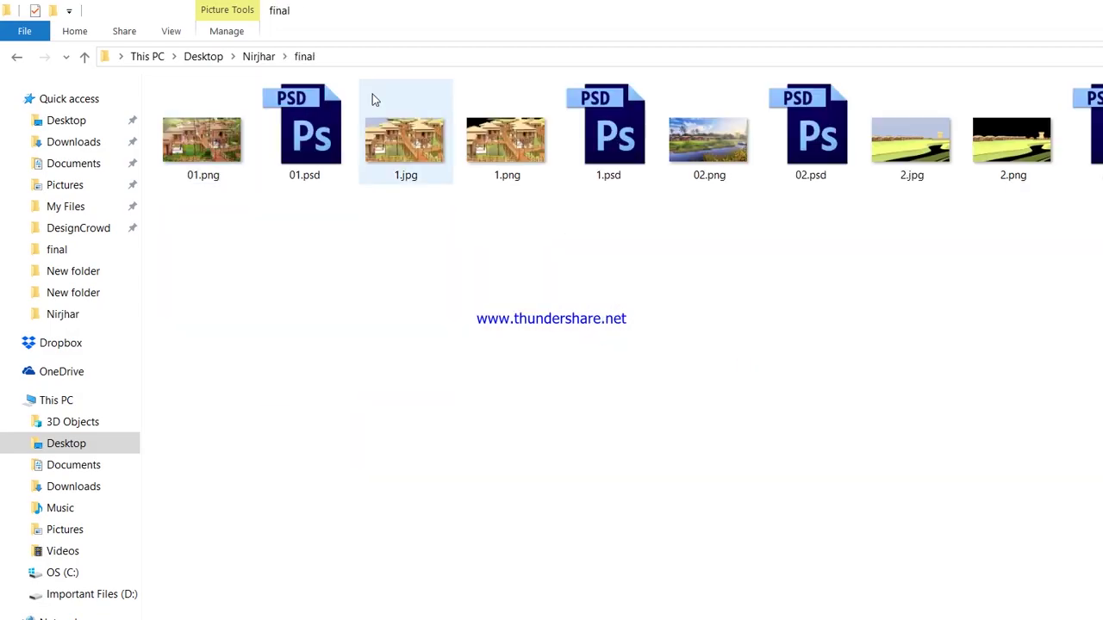
{"action": "key", "text": "Return"}
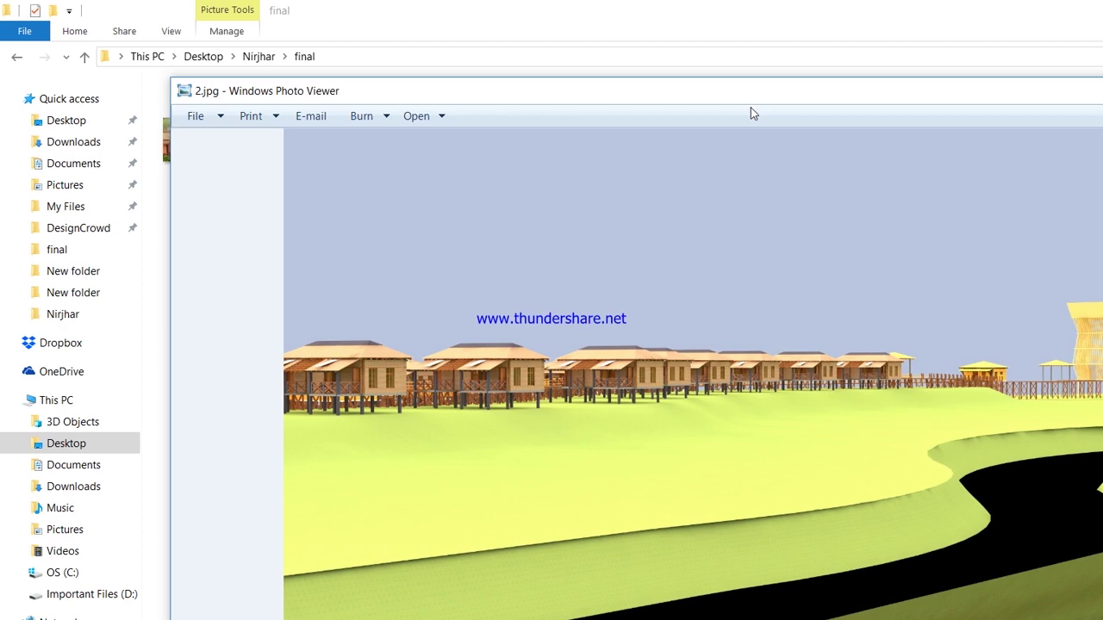
Step: Flip between 2.jpg and 02.png to compare them, then close the preview
{"action": "key", "text": "Right"}
{"action": "key", "text": "Left"}
{"action": "key", "text": "Right"}
{"action": "key", "text": "Left"}
{"action": "key", "text": "Right"}
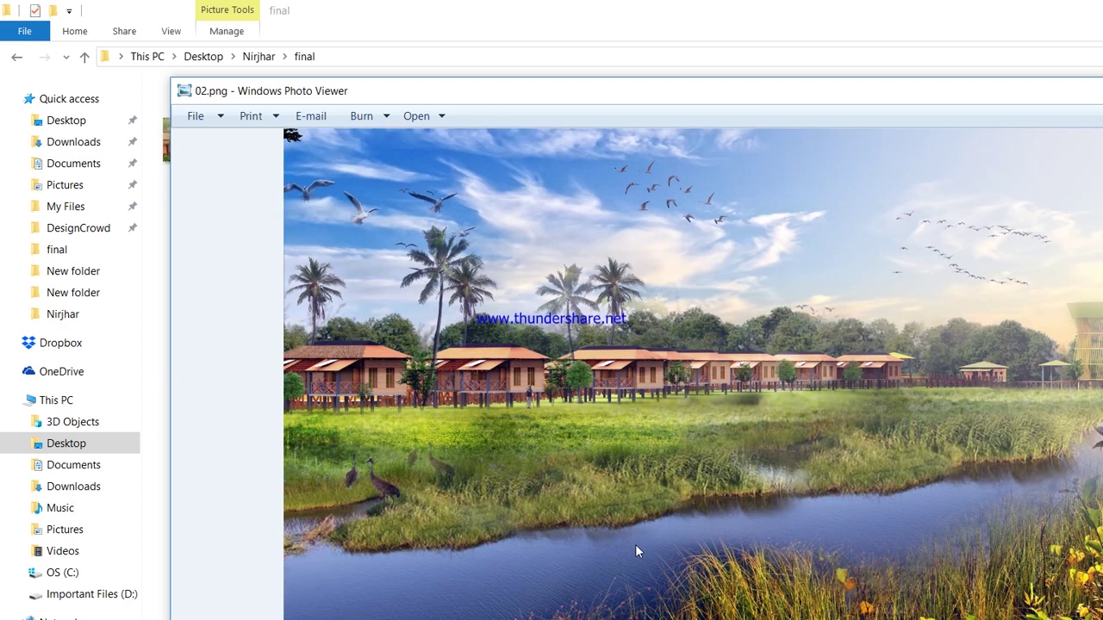
{"action": "key", "text": "Left"}
{"action": "key", "text": "Right"}
{"action": "key", "text": "alt+F4"}
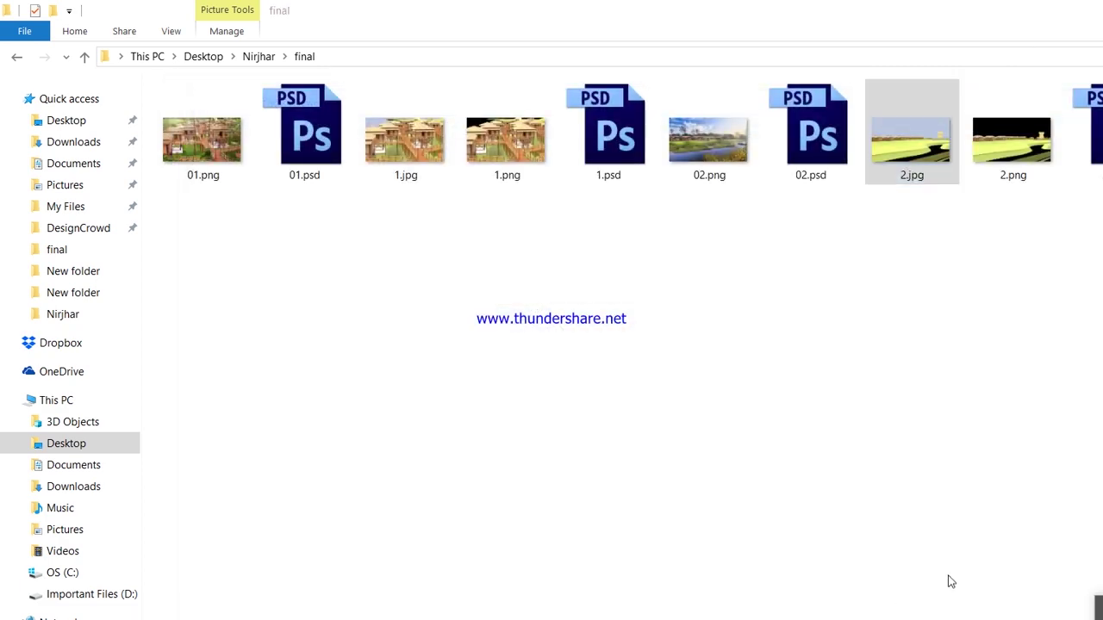